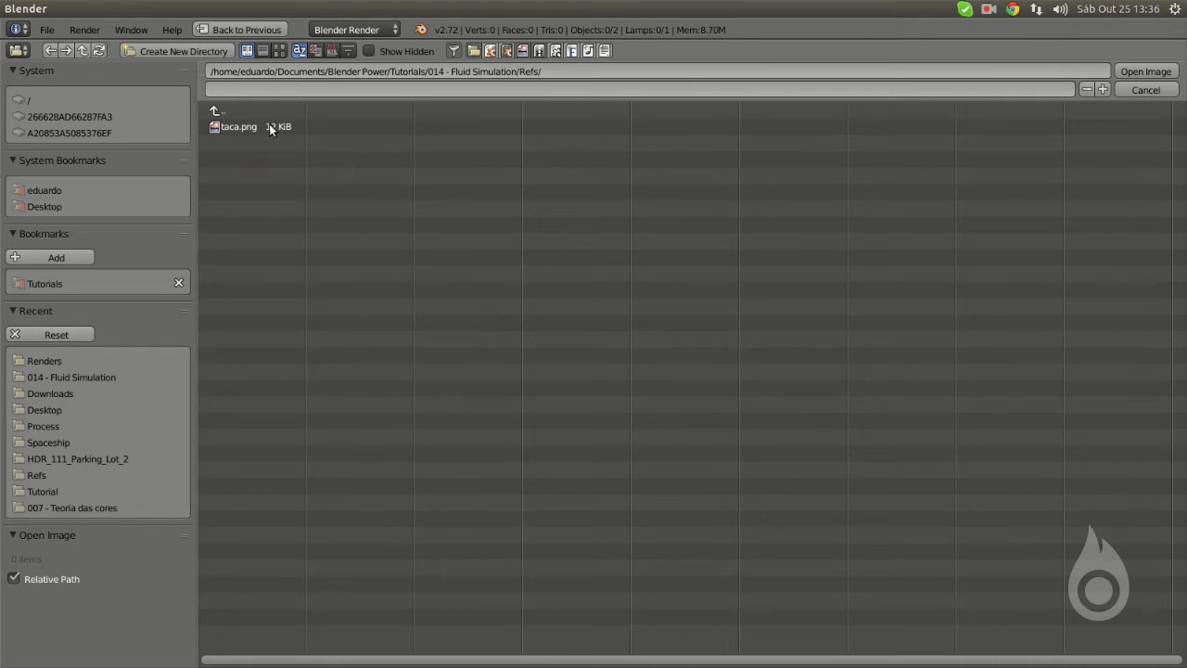
- Load taca.png as the background reference image and show it in the front orthographic view
{"action": "left_click", "coordinate": [266, 126]}
{"action": "left_click", "coordinate": [1146, 72]}
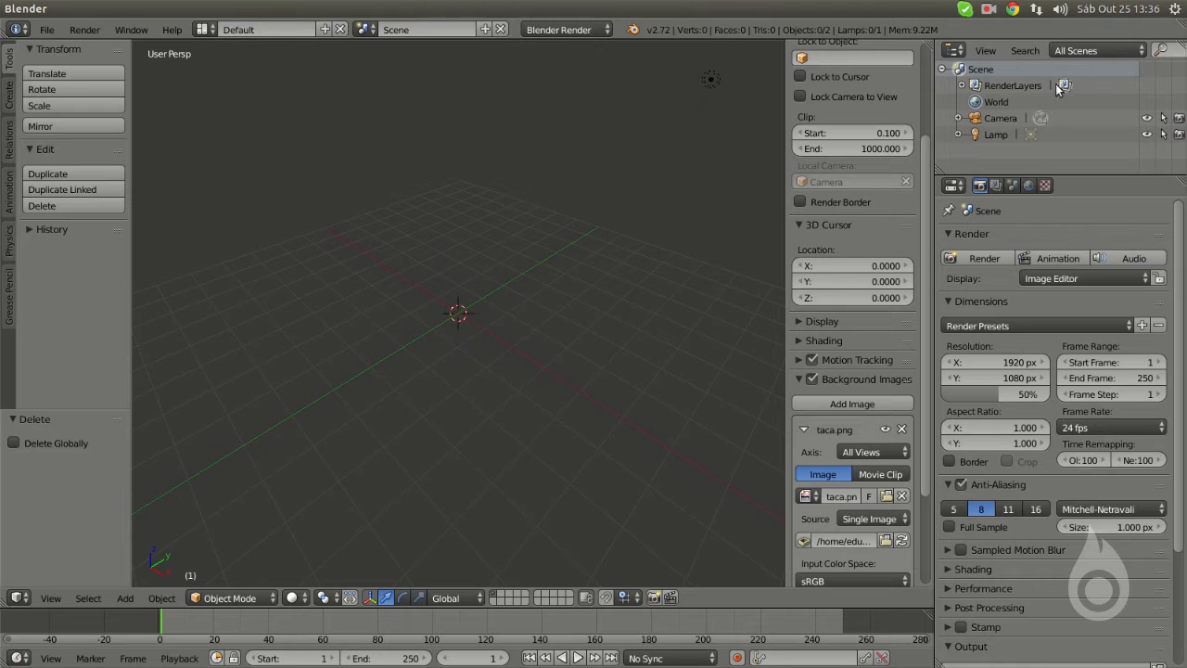
{"action": "scroll", "coordinate": [842, 538], "scroll_direction": "down", "scroll_amount": 3}
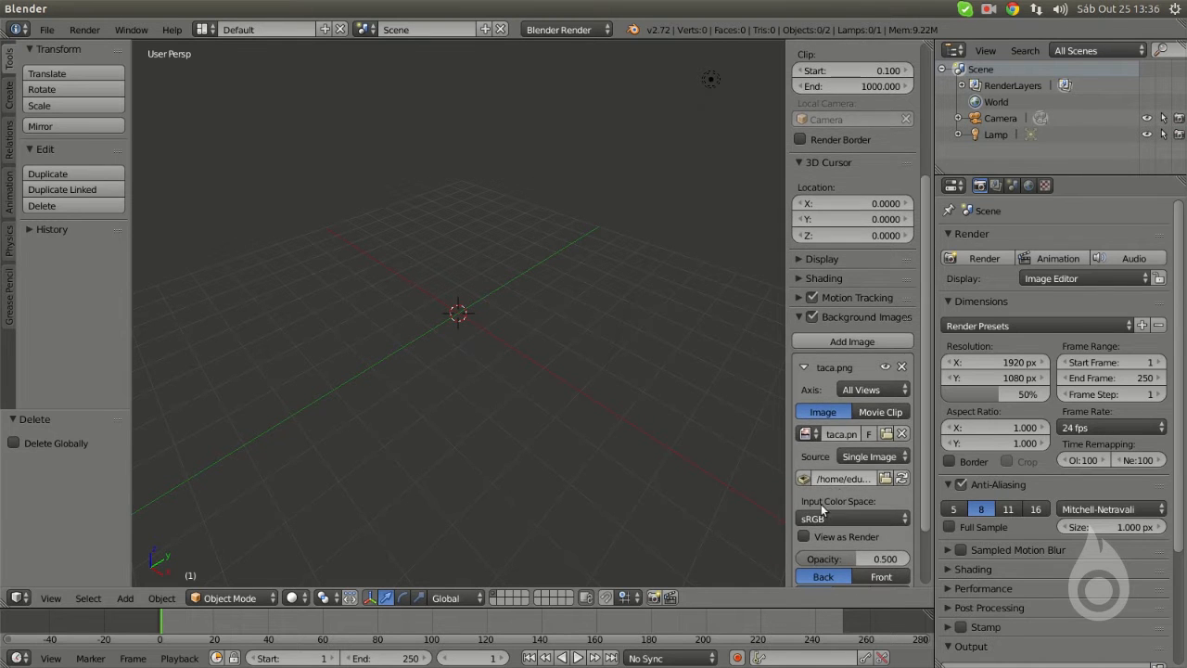
{"action": "scroll", "coordinate": [839, 487], "scroll_direction": "down", "scroll_amount": 1}
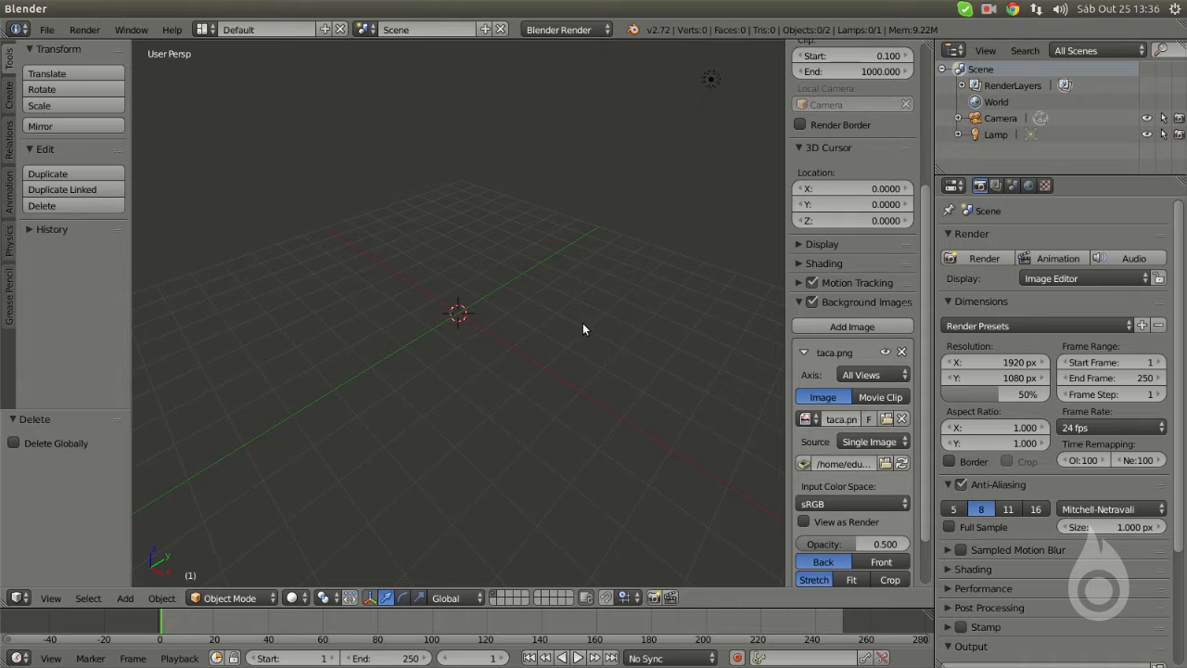
{"action": "key", "text": "KP_1"}
{"action": "key", "text": "KP_5"}
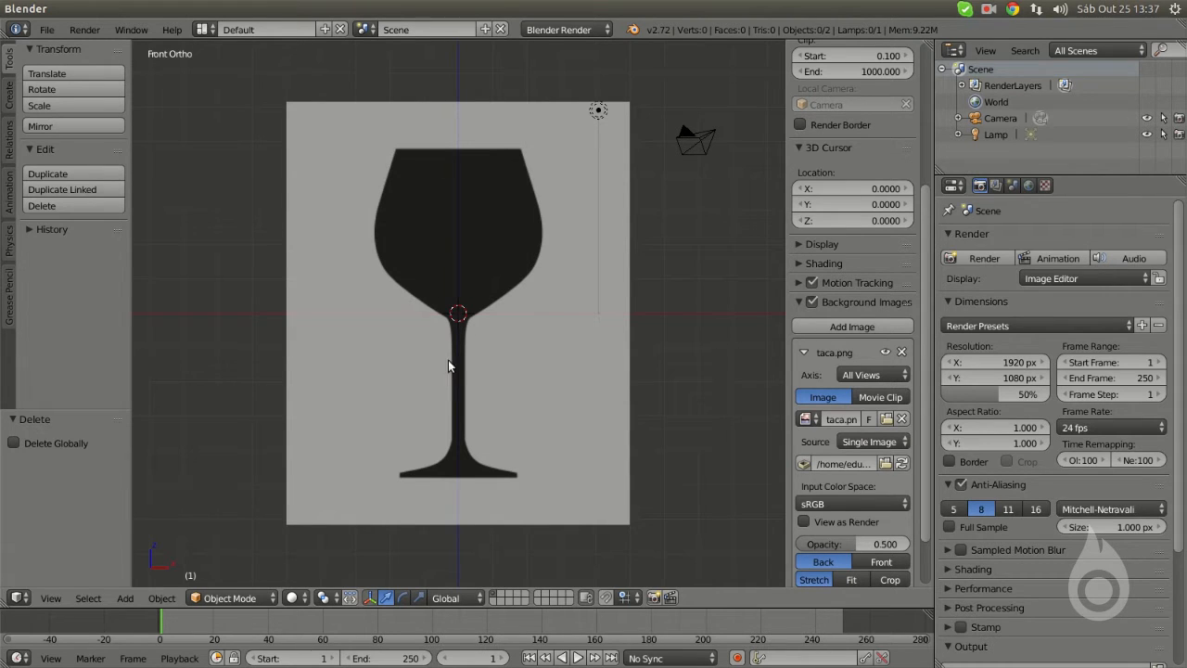
{"action": "scroll", "coordinate": [467, 305], "scroll_direction": "up", "scroll_amount": 2}
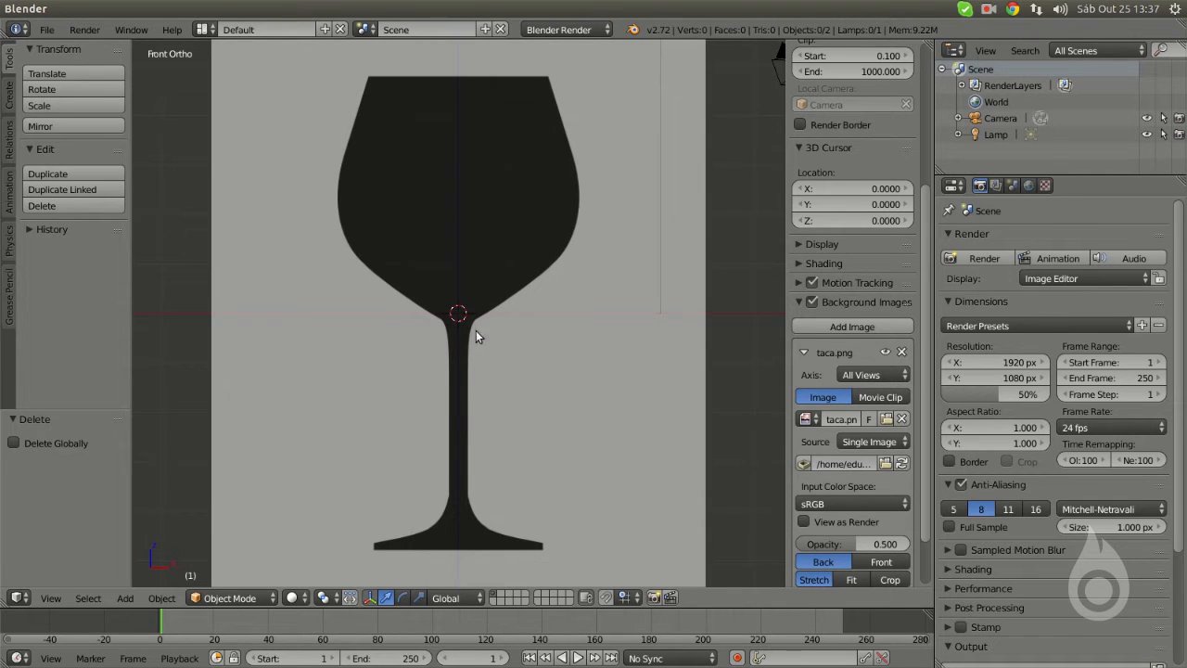
{"action": "left_click", "coordinate": [590, 237]}
{"action": "scroll", "coordinate": [547, 287], "scroll_direction": "up", "scroll_amount": 1}
{"action": "key", "text": "shift+c"}
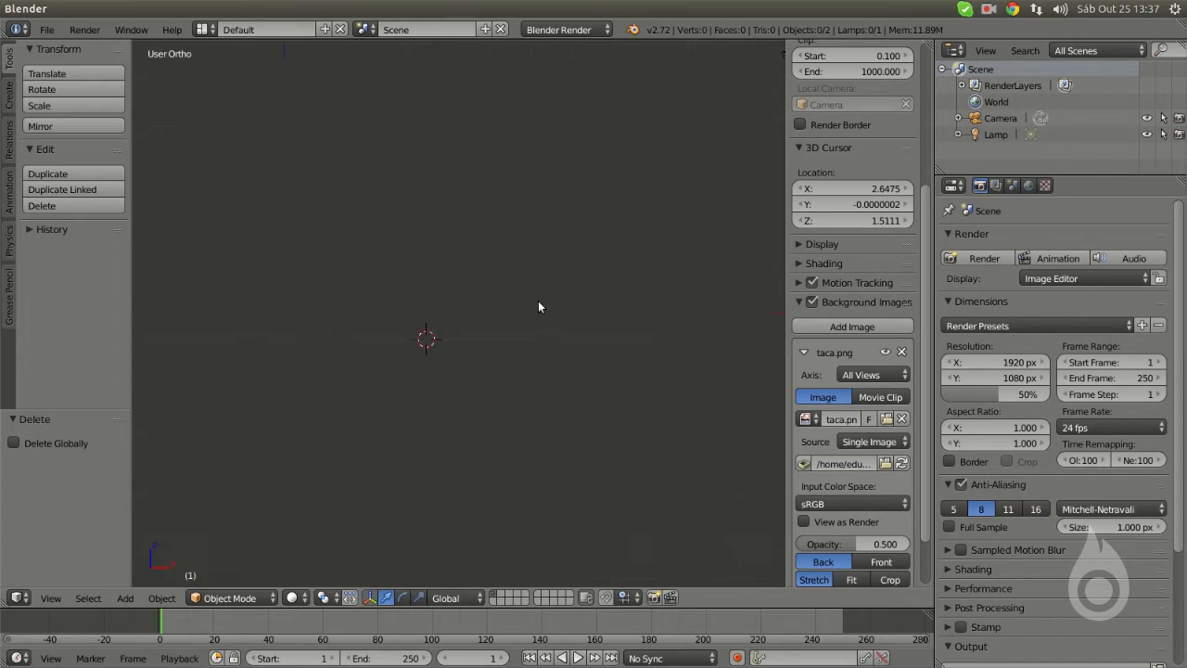
- Add a mesh circle with 12 vertices at the world origin
{"action": "middle_click_drag", "start_coordinate": [299, 462], "coordinate": [444, 393], "text": "shift"}
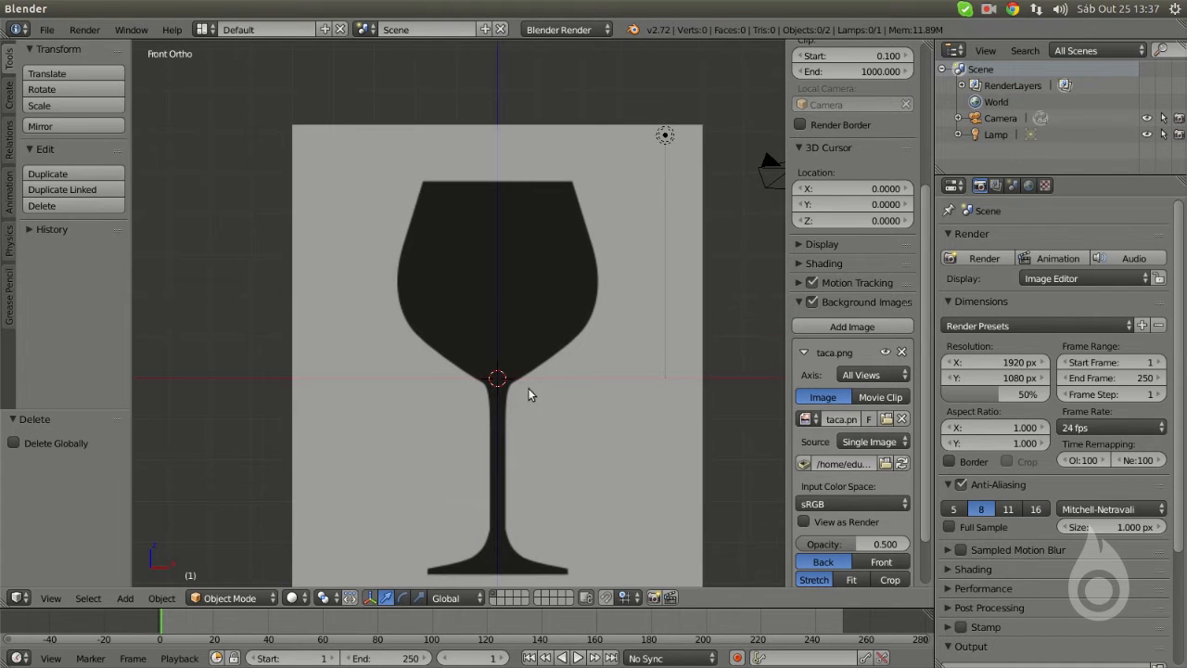
{"action": "middle_click_drag", "start_coordinate": [528, 395], "coordinate": [540, 352], "text": "shift"}
{"action": "key", "text": "shift+a"}
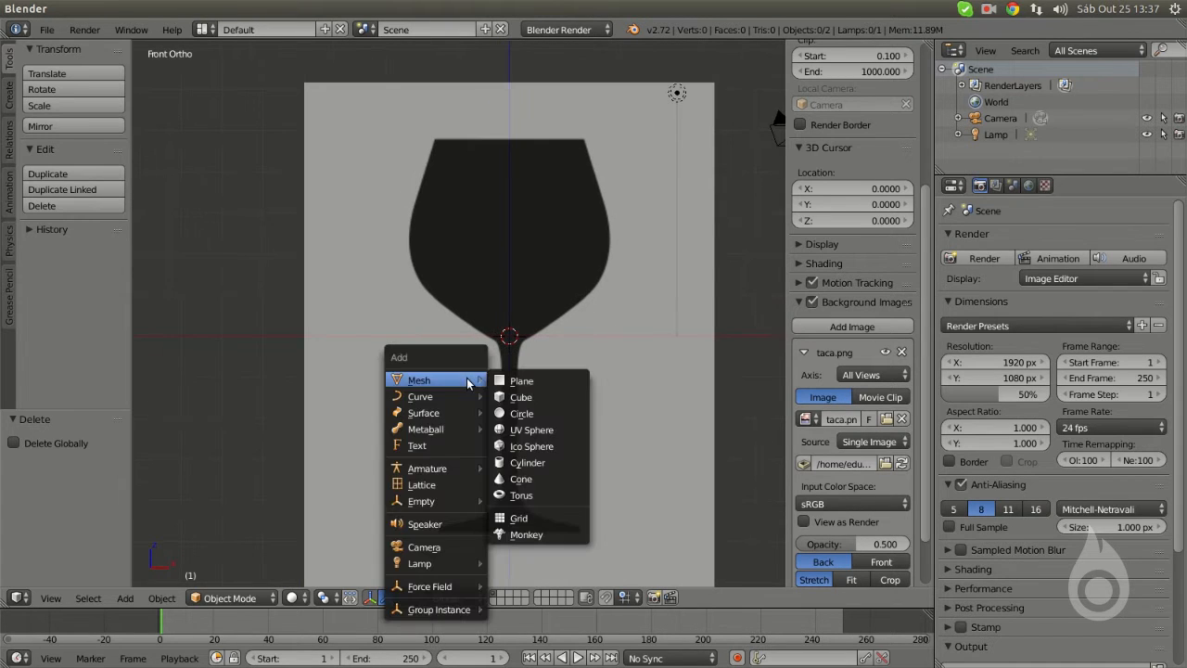
{"action": "left_click", "coordinate": [534, 415]}
{"action": "middle_click_drag", "start_coordinate": [527, 414], "coordinate": [503, 355]}
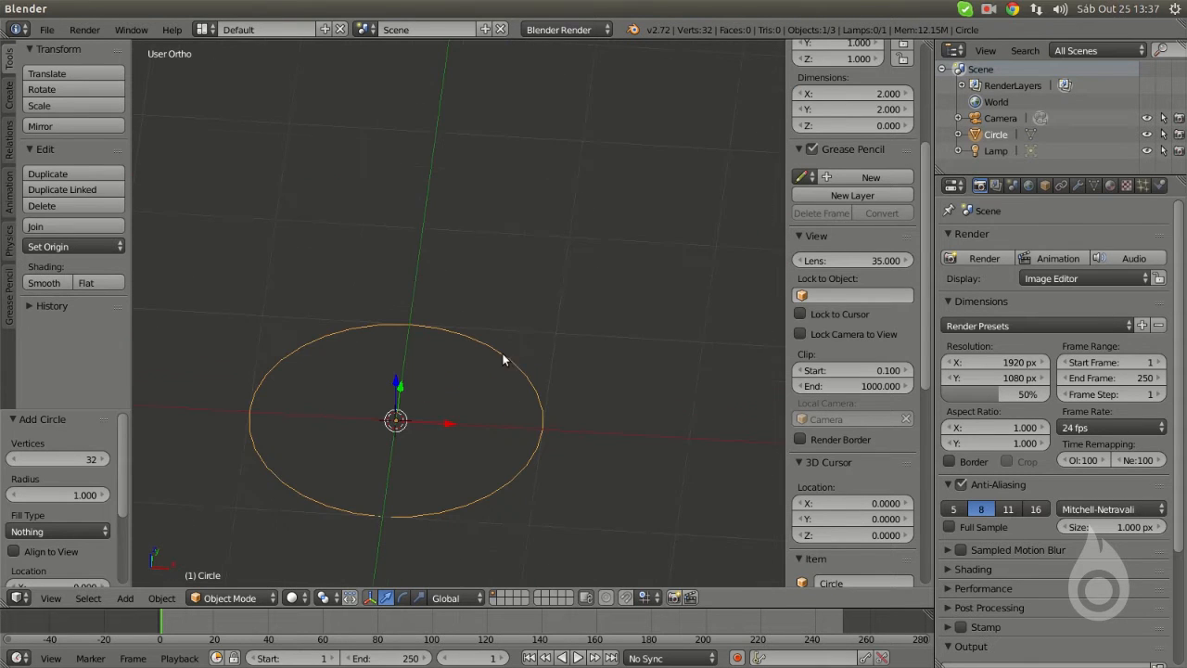
{"action": "left_click", "coordinate": [89, 456]}
{"action": "type", "text": "1"}
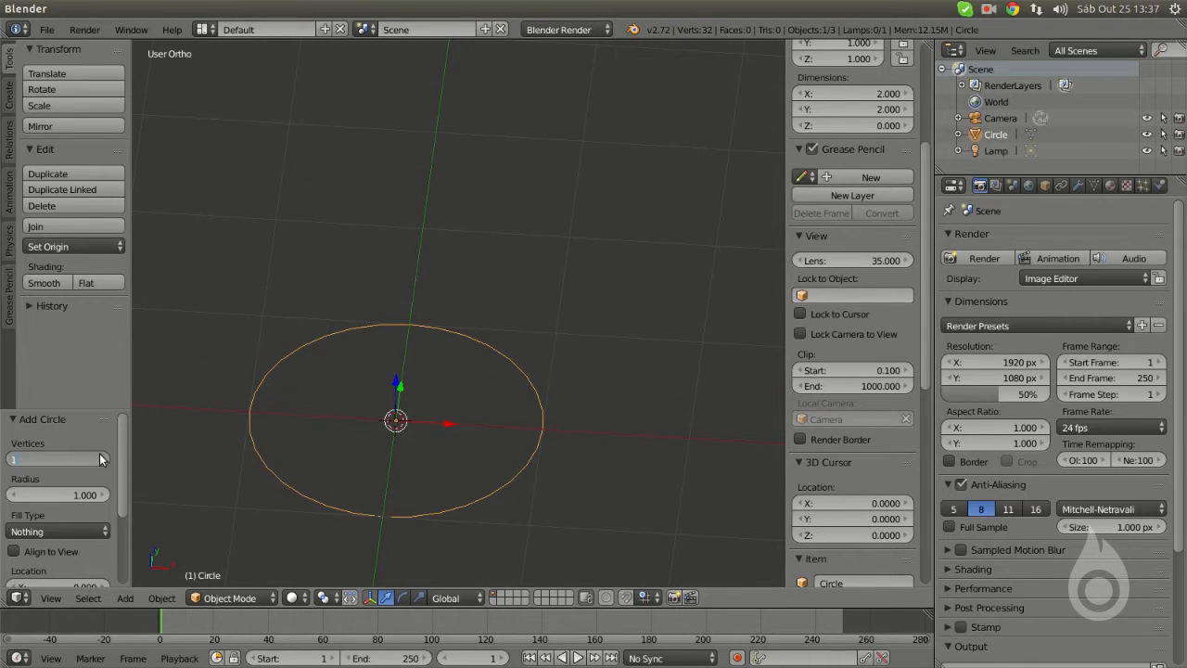
{"action": "type", "text": "2"}
{"action": "key", "text": "Return"}
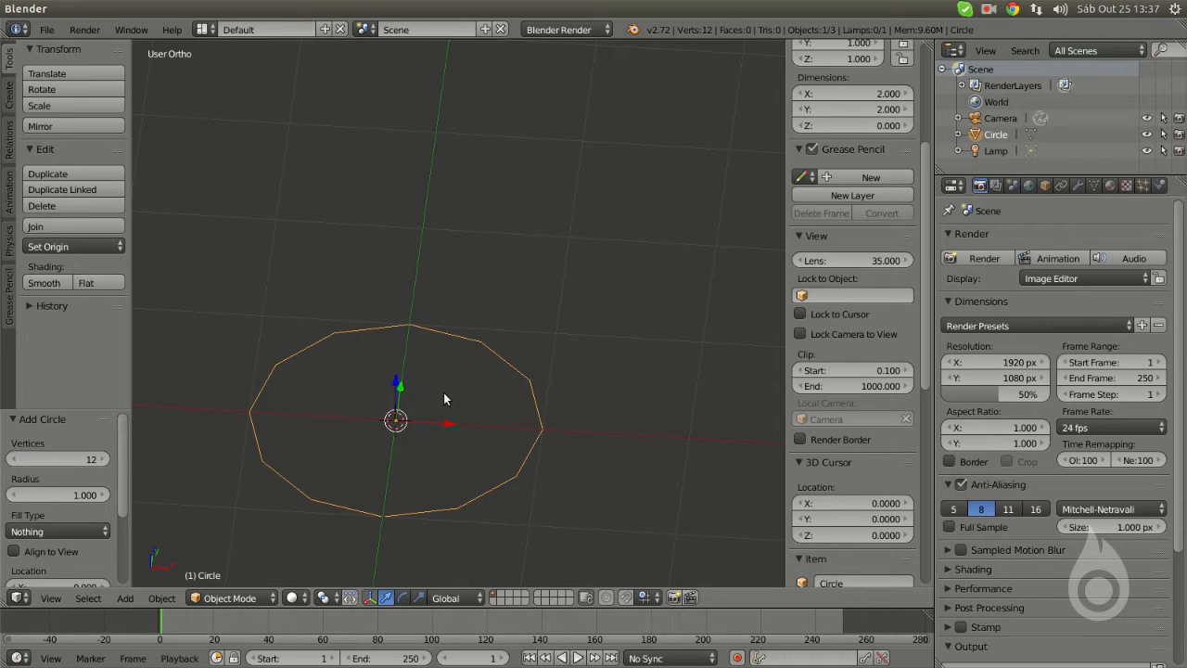
- Move the circle about 4.78 units down along Z to the underside of the reference glass's foot
{"action": "key", "text": "KP_1"}
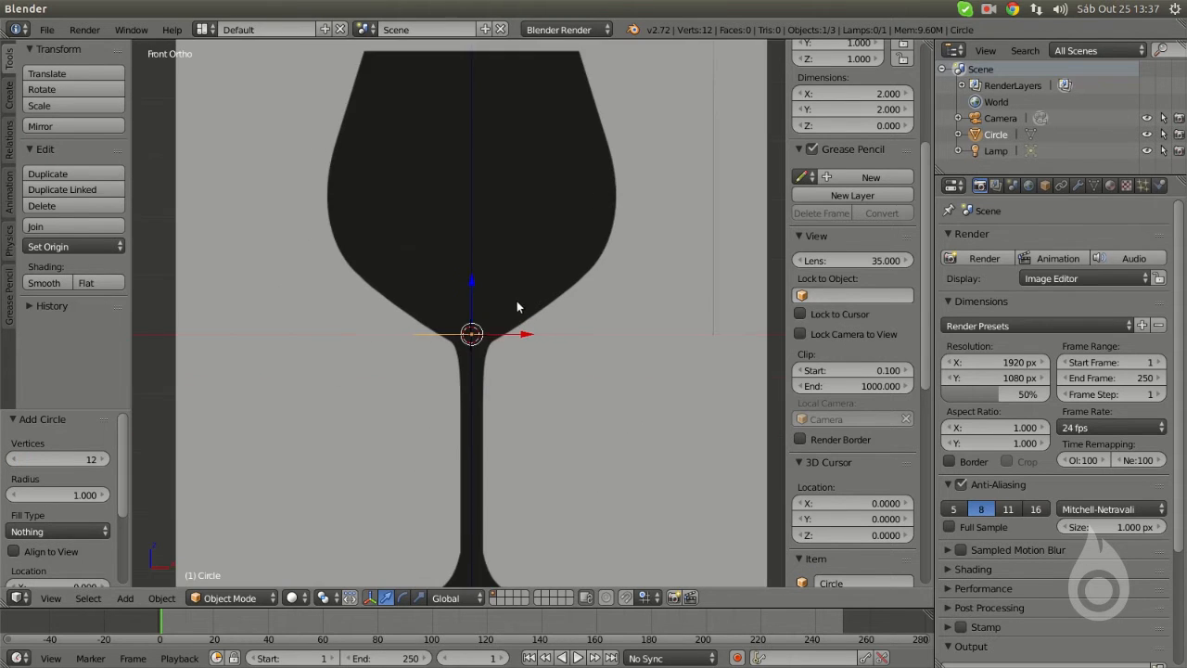
{"action": "scroll", "coordinate": [512, 301], "scroll_direction": "down", "scroll_amount": 4}
{"action": "middle_click_drag", "start_coordinate": [498, 326], "coordinate": [495, 262], "text": "shift"}
{"action": "scroll", "coordinate": [494, 259], "scroll_direction": "up", "scroll_amount": 2}
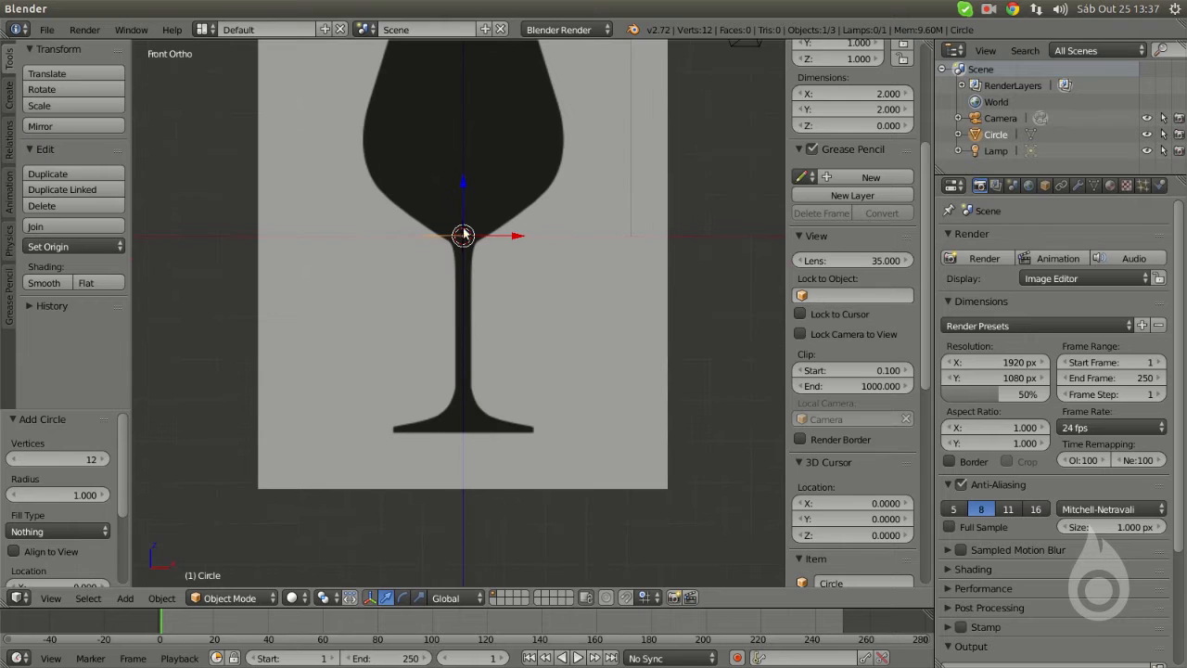
{"action": "scroll", "coordinate": [464, 183], "scroll_direction": "up", "scroll_amount": 1}
{"action": "left_click_drag", "start_coordinate": [464, 185], "coordinate": [490, 404]}
{"action": "scroll", "coordinate": [518, 431], "scroll_direction": "up", "scroll_amount": 3}
{"action": "middle_click_drag", "start_coordinate": [518, 432], "coordinate": [526, 289], "text": "shift"}
{"action": "scroll", "coordinate": [496, 422], "scroll_direction": "up", "scroll_amount": 1}
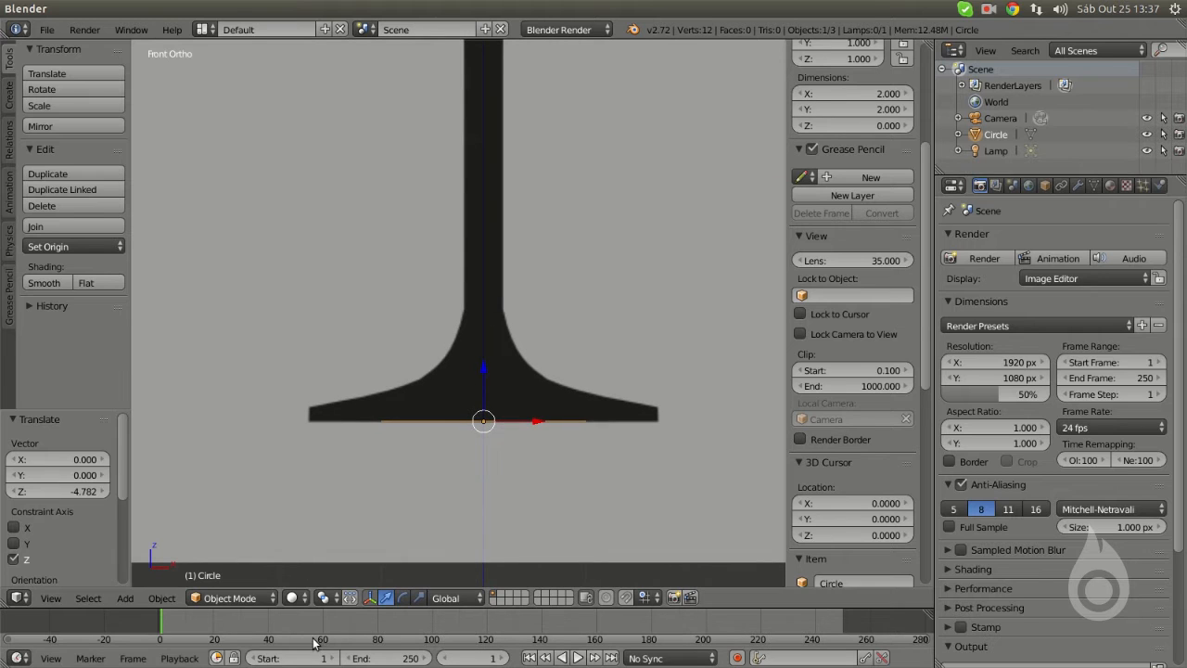
- In Edit Mode, scale the circle by about 1.7 to the foot's width and extrude it about 0.13 up along Z
{"action": "key", "text": "Tab"}
{"action": "middle_click_drag", "start_coordinate": [513, 437], "coordinate": [485, 455], "text": "shift"}
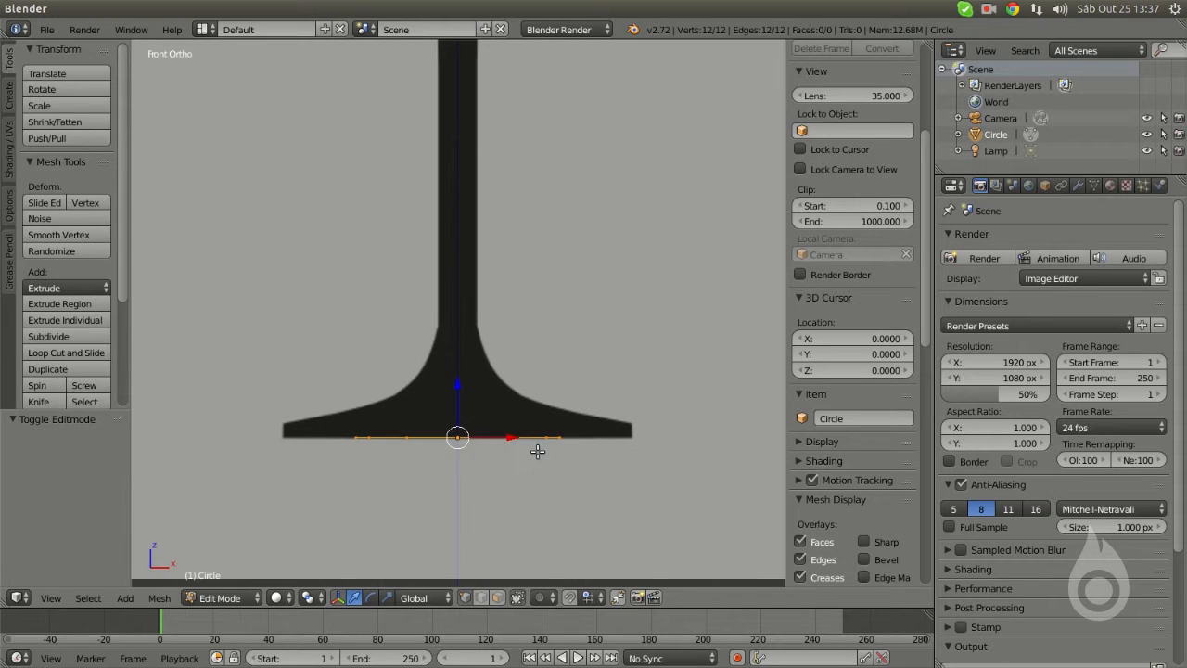
{"action": "key", "text": "s"}
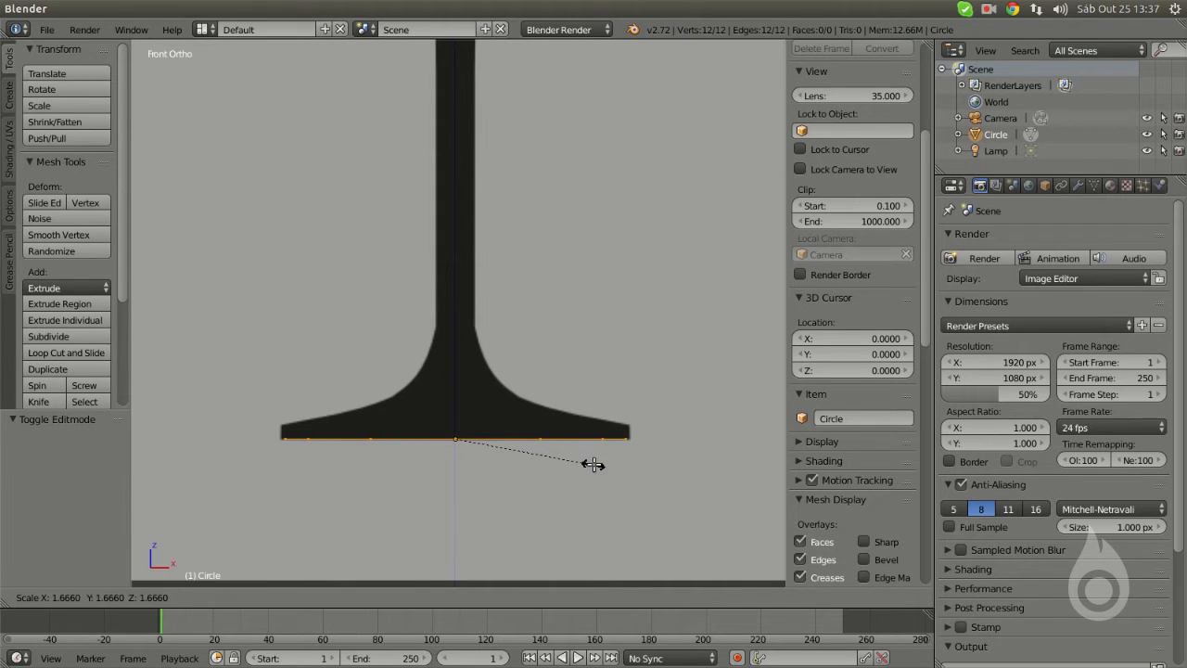
{"action": "left_click", "coordinate": [594, 465]}
{"action": "key", "text": "e"}
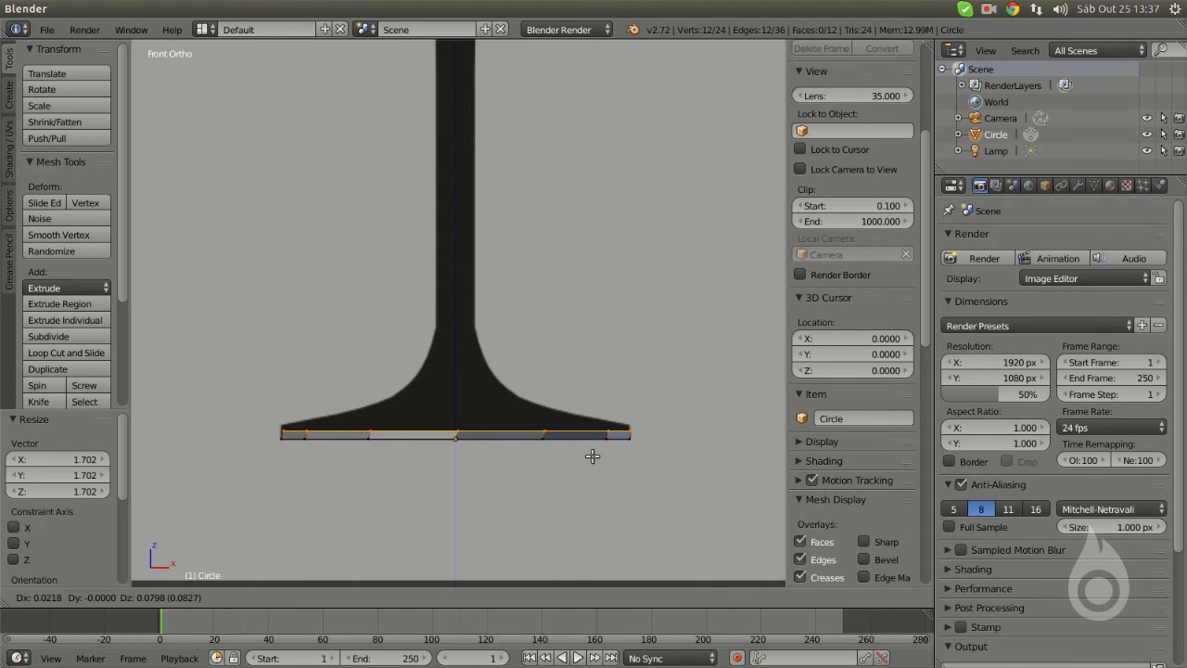
{"action": "key", "text": "z"}
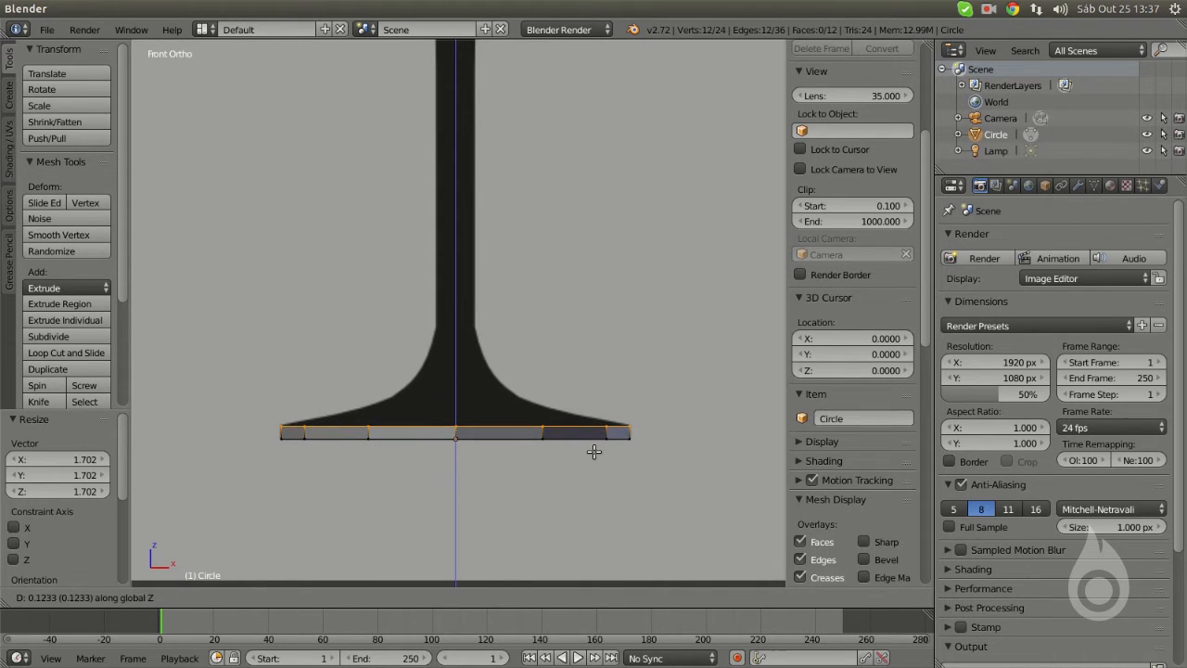
{"action": "left_click", "coordinate": [594, 452]}
- Extrude the foot's upper ring about 0.63 up along Z and scale the new ring to about 0.18
{"action": "key", "text": "e"}
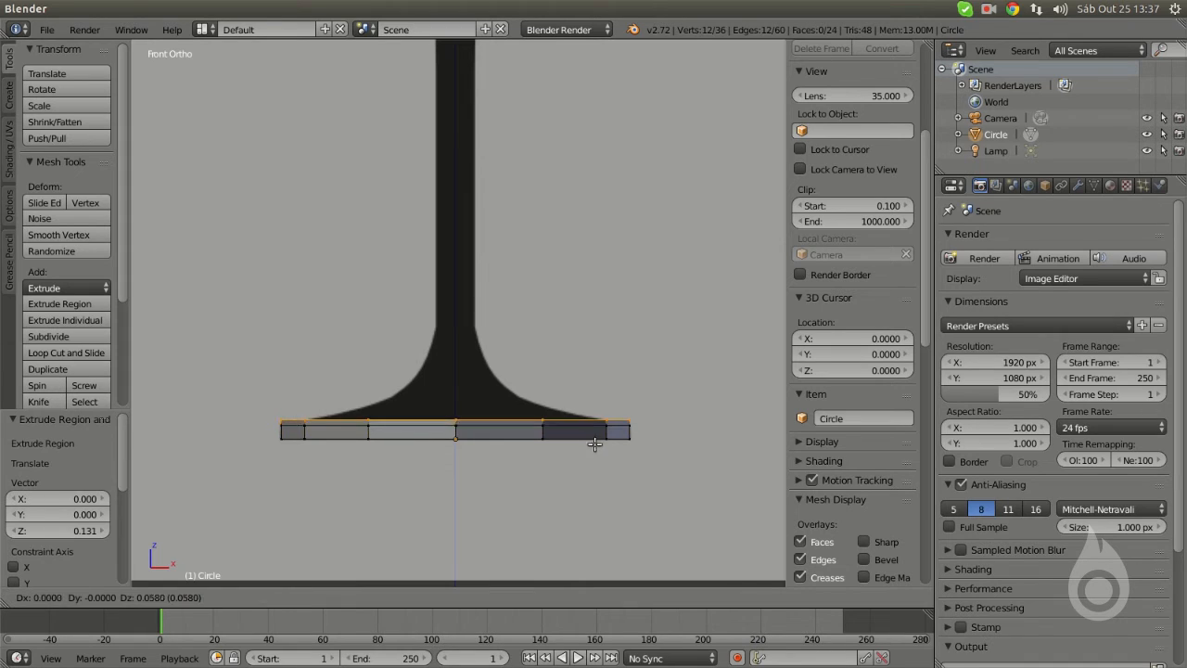
{"action": "key", "text": "z"}
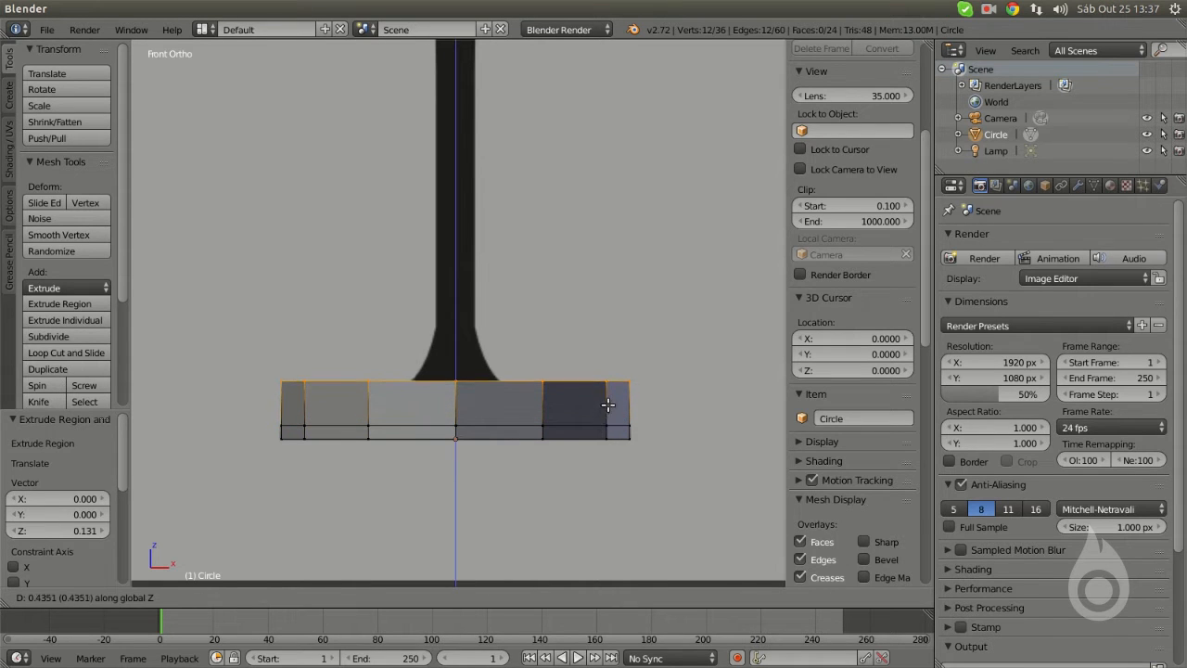
{"action": "left_click", "coordinate": [704, 458]}
{"action": "key", "text": "s"}
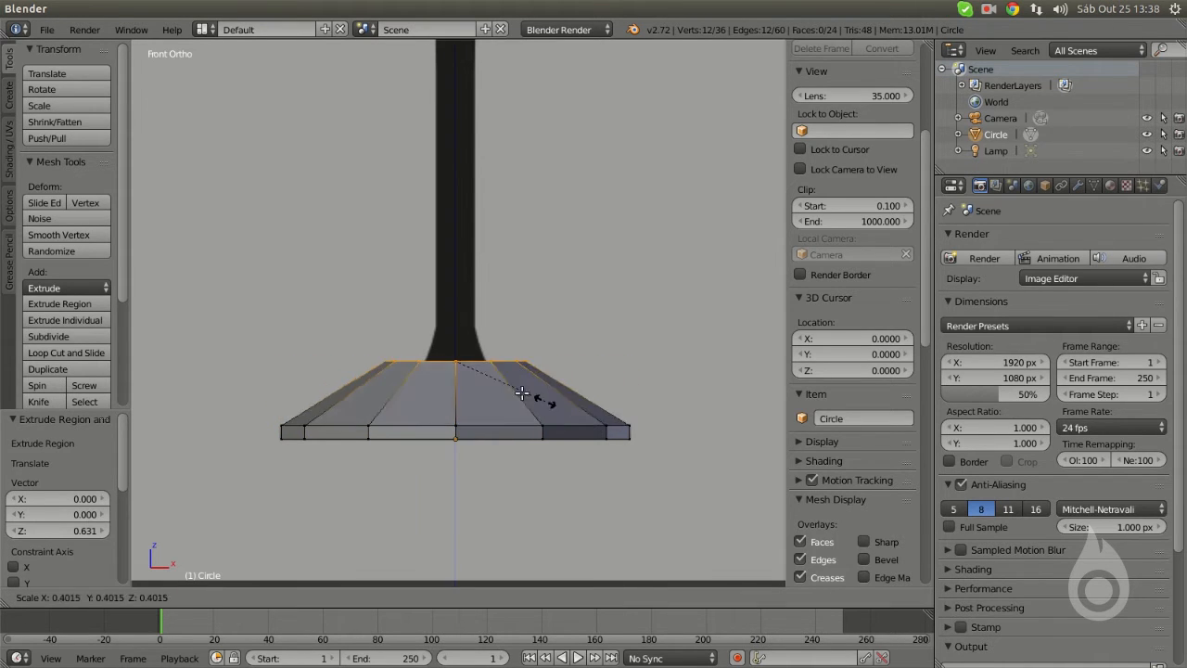
{"action": "left_click", "coordinate": [494, 379]}
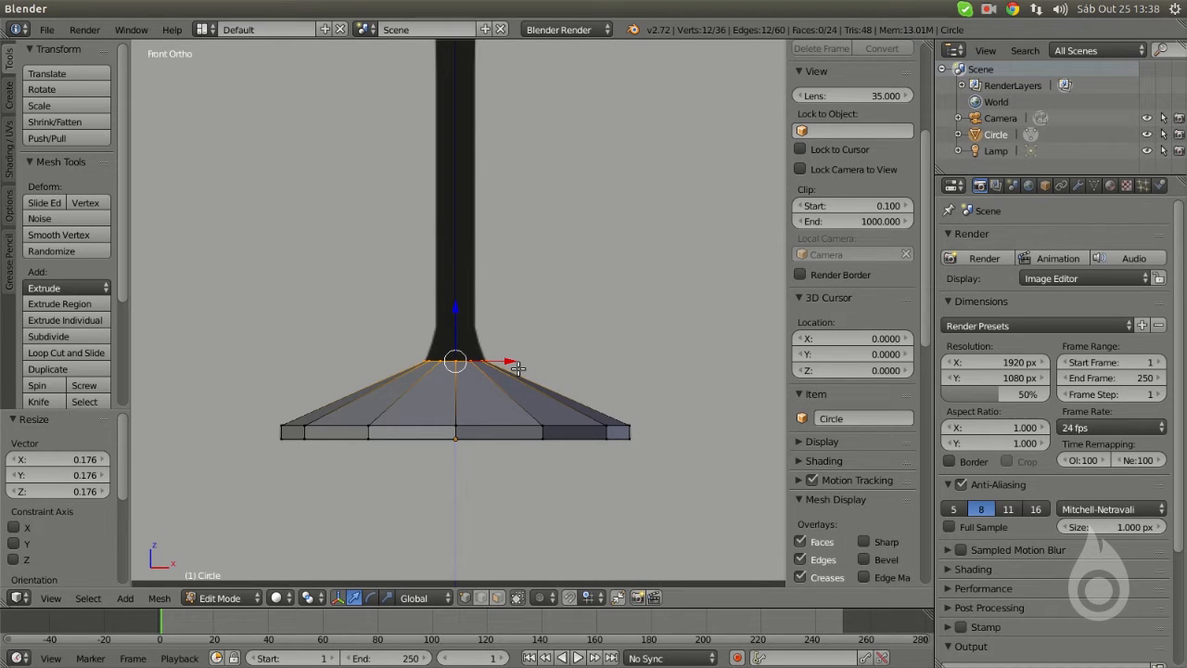
- Extrude the ring up along Z to the start of the stem, narrow it to the stem's width and lower it about 0.05
{"action": "key", "text": "e"}
{"action": "key", "text": "z"}
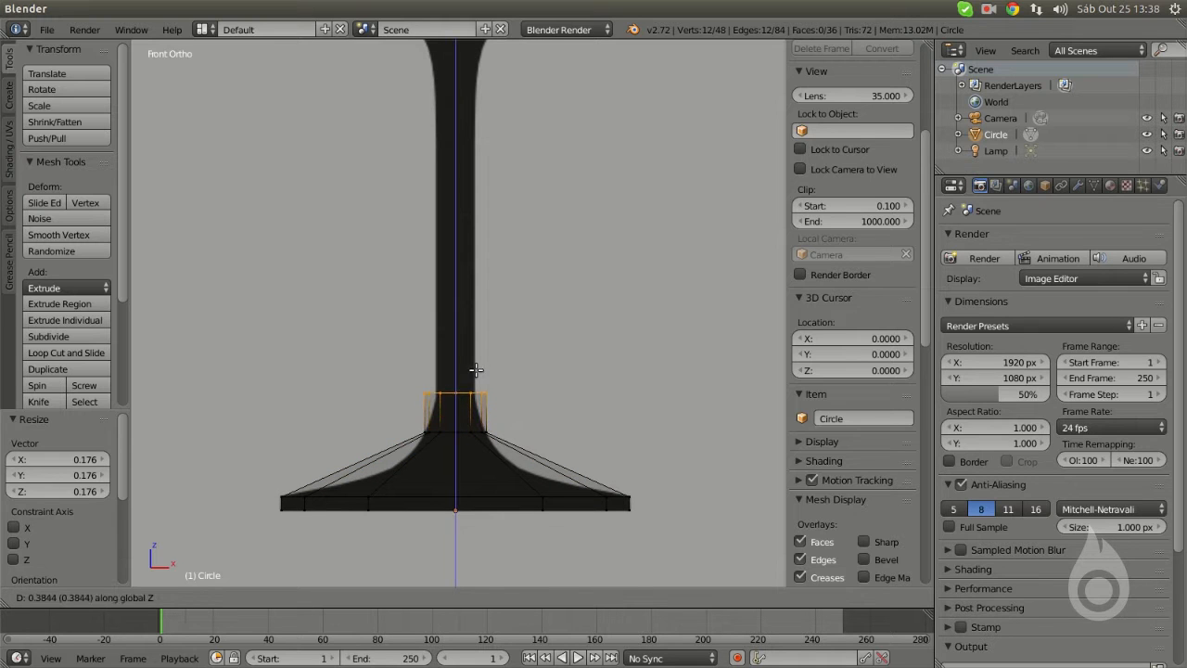
{"action": "left_click", "coordinate": [474, 369]}
{"action": "key", "text": "s"}
{"action": "left_click", "coordinate": [543, 405]}
{"action": "left_click_drag", "start_coordinate": [455, 343], "coordinate": [456, 349]}
- Extrude the stem ring about 3.04 up along Z to just below the bowl
{"action": "middle_click_drag", "start_coordinate": [466, 422], "coordinate": [454, 502], "text": "shift"}
{"action": "key", "text": "e"}
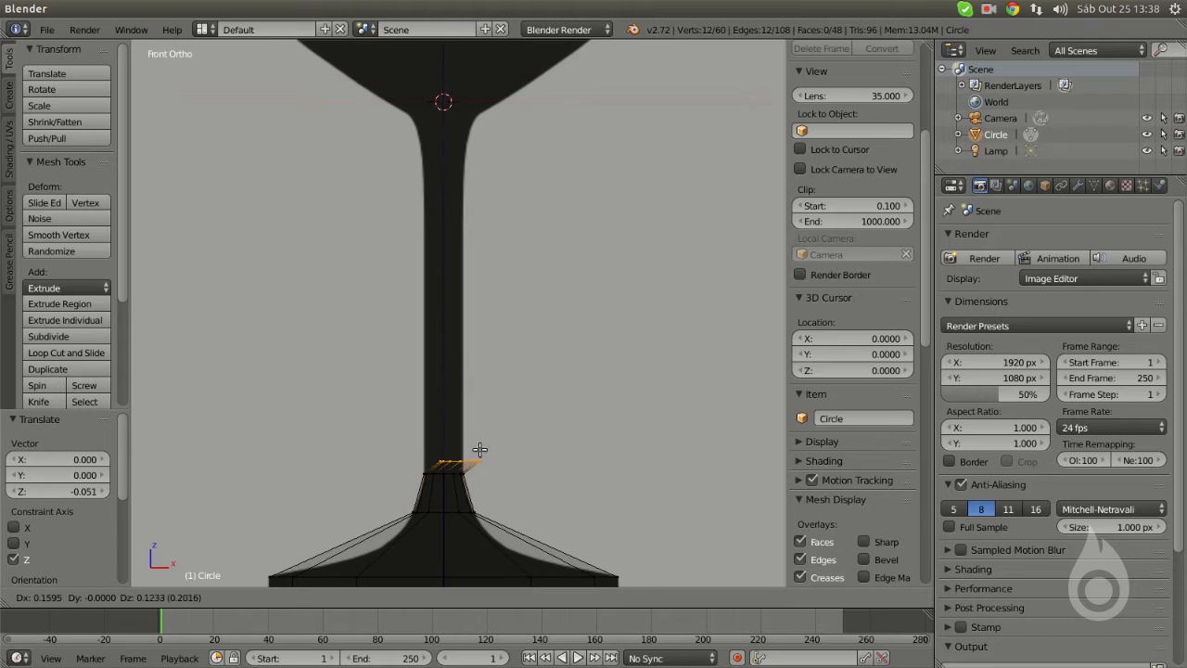
{"action": "key", "text": "z"}
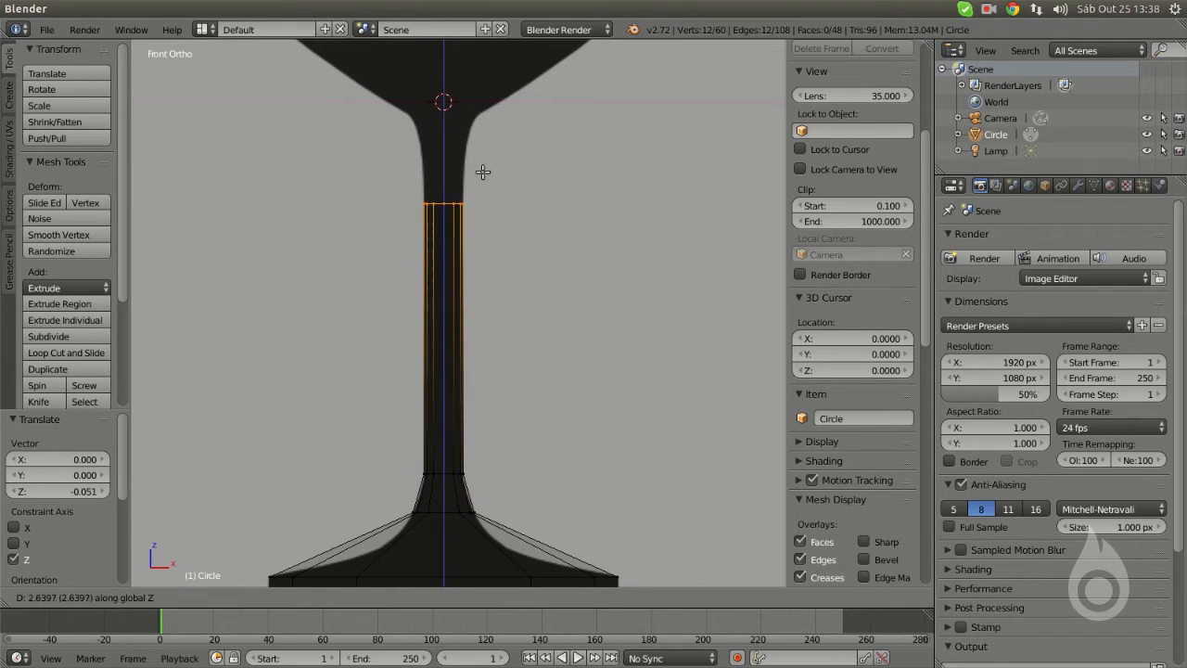
{"action": "left_click", "coordinate": [493, 154]}
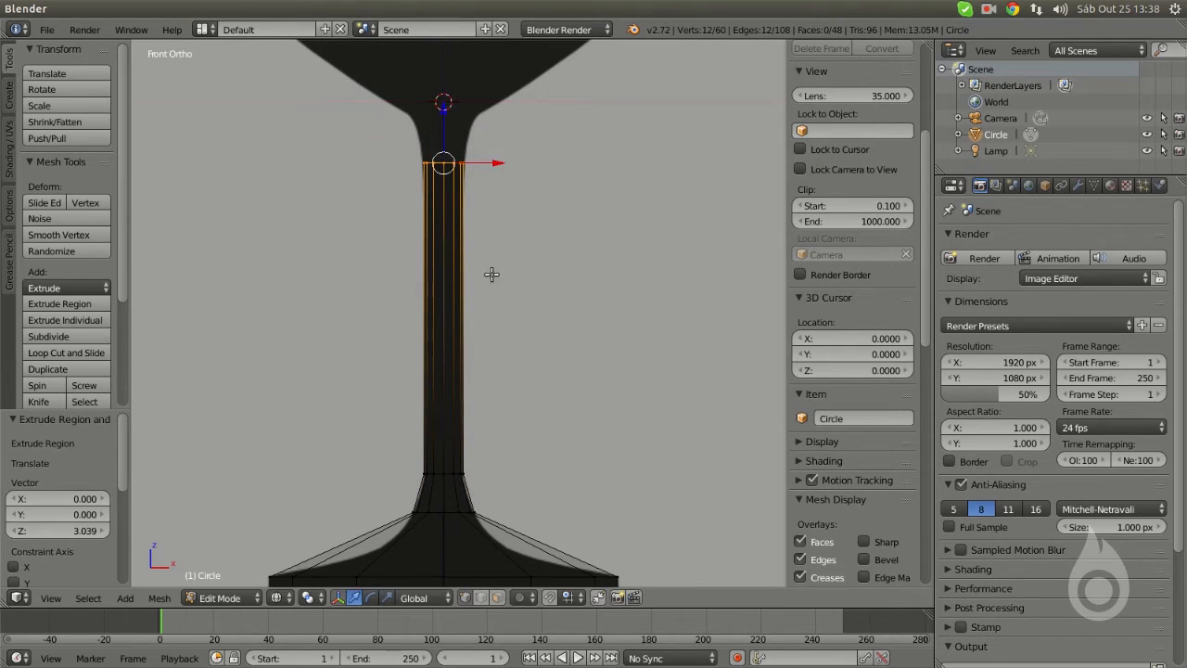
- Add one loop cut around the sloping part of the foot and scale it to about 0.59 to follow the reference curve
{"action": "scroll", "coordinate": [504, 279], "scroll_direction": "down", "scroll_amount": 1}
{"action": "middle_click_drag", "start_coordinate": [515, 324], "coordinate": [501, 204], "text": "shift"}
{"action": "scroll", "coordinate": [524, 388], "scroll_direction": "up", "scroll_amount": 2}
{"action": "middle_click_drag", "start_coordinate": [524, 388], "coordinate": [549, 358], "text": "shift"}
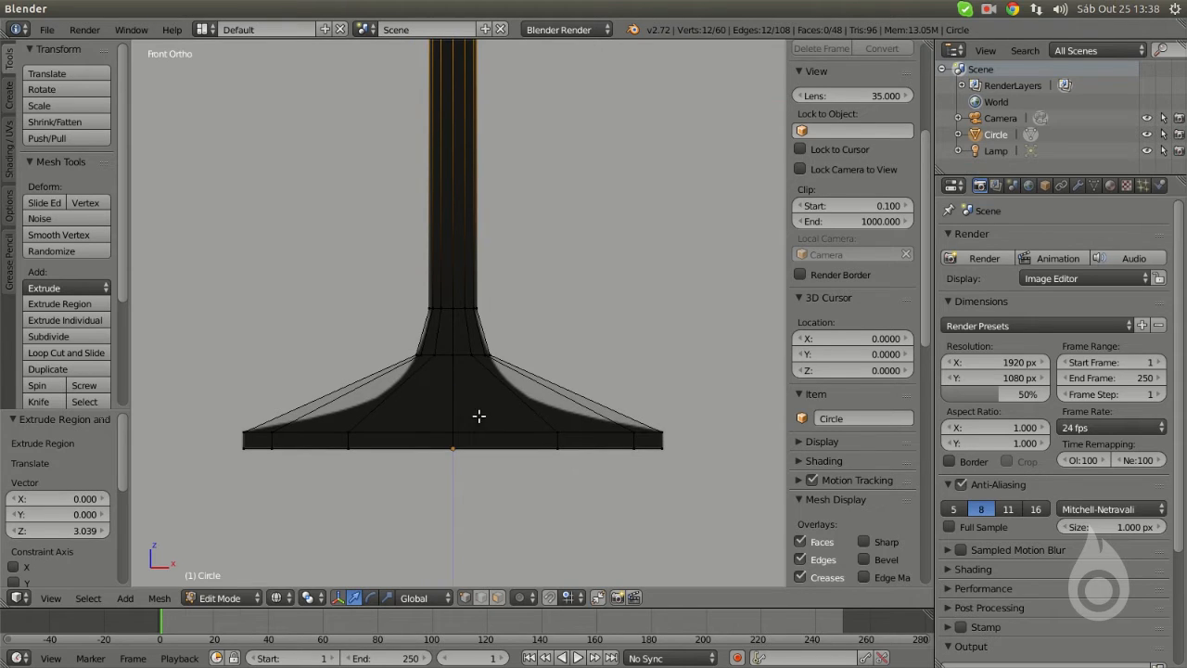
{"action": "key", "text": "ctrl+r"}
{"action": "left_click", "coordinate": [518, 395]}
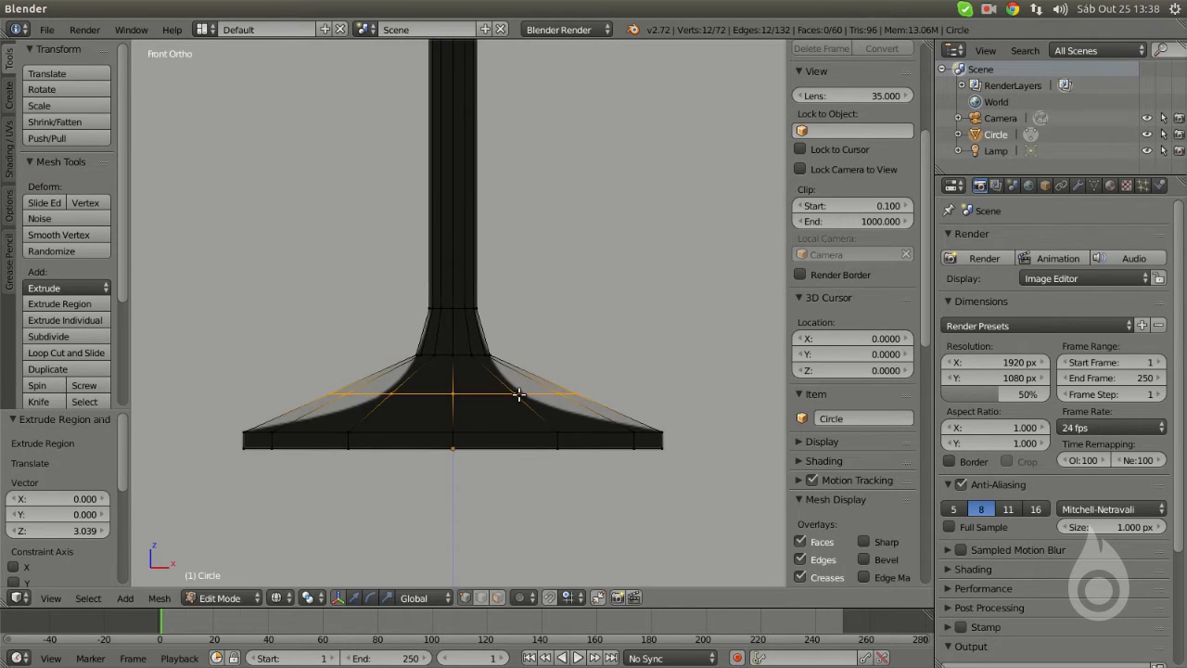
{"action": "left_click", "coordinate": [516, 407]}
{"action": "key", "text": "s"}
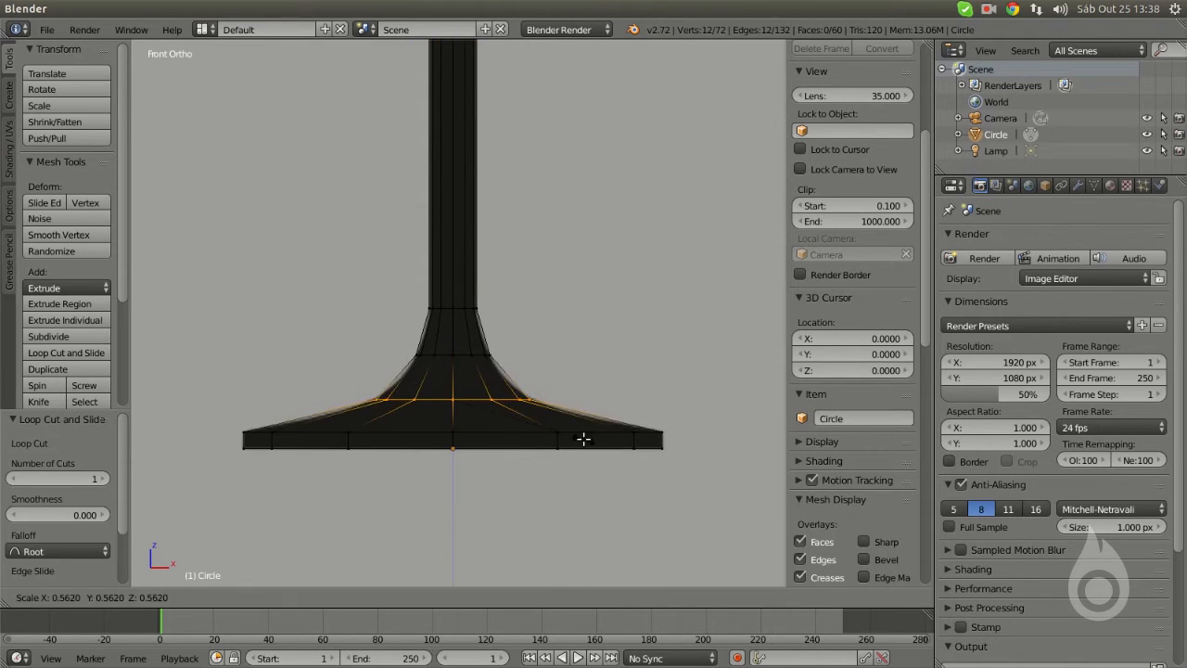
{"action": "left_click", "coordinate": [586, 435]}
- Select the stem's top ring, extrude it about 0.45 up along Z and scale it by about 1.66 to match the flare
{"action": "middle_click_drag", "start_coordinate": [482, 241], "coordinate": [469, 352], "text": "shift"}
{"action": "middle_click_drag", "start_coordinate": [473, 310], "coordinate": [491, 435], "text": "shift"}
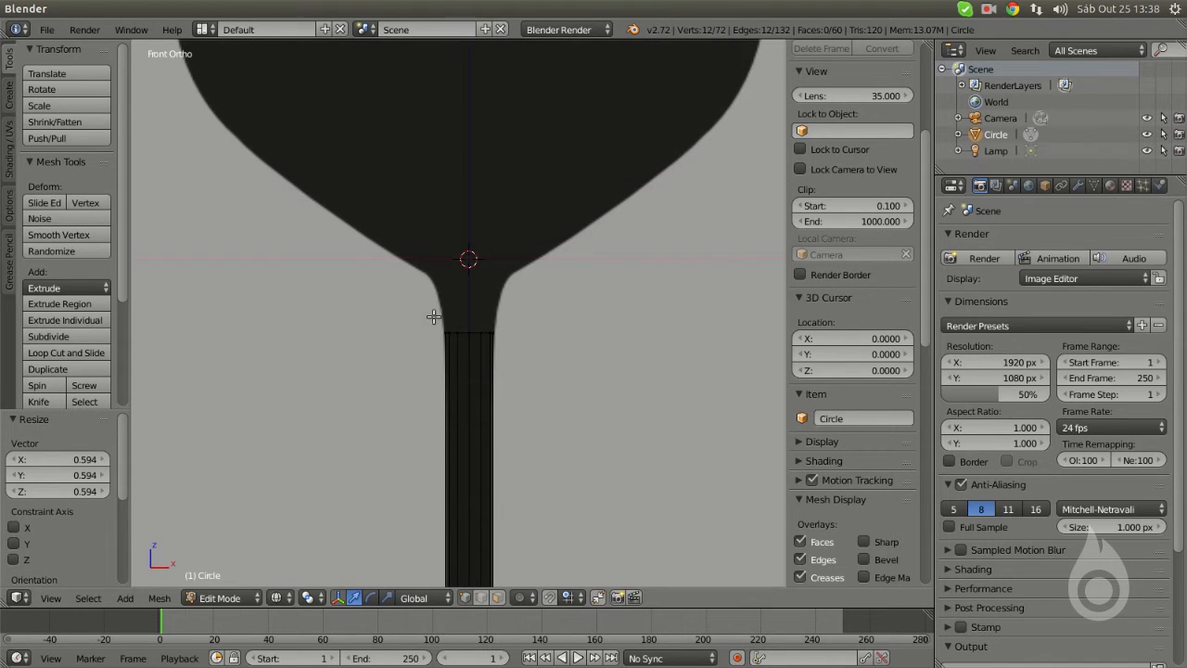
{"action": "scroll", "coordinate": [463, 315], "scroll_direction": "down", "scroll_amount": 5}
{"action": "key", "text": "a"}
{"action": "key", "text": "a"}
{"action": "scroll", "coordinate": [493, 379], "scroll_direction": "up", "scroll_amount": 6}
{"action": "middle_click_drag", "start_coordinate": [508, 360], "coordinate": [509, 344], "text": "shift"}
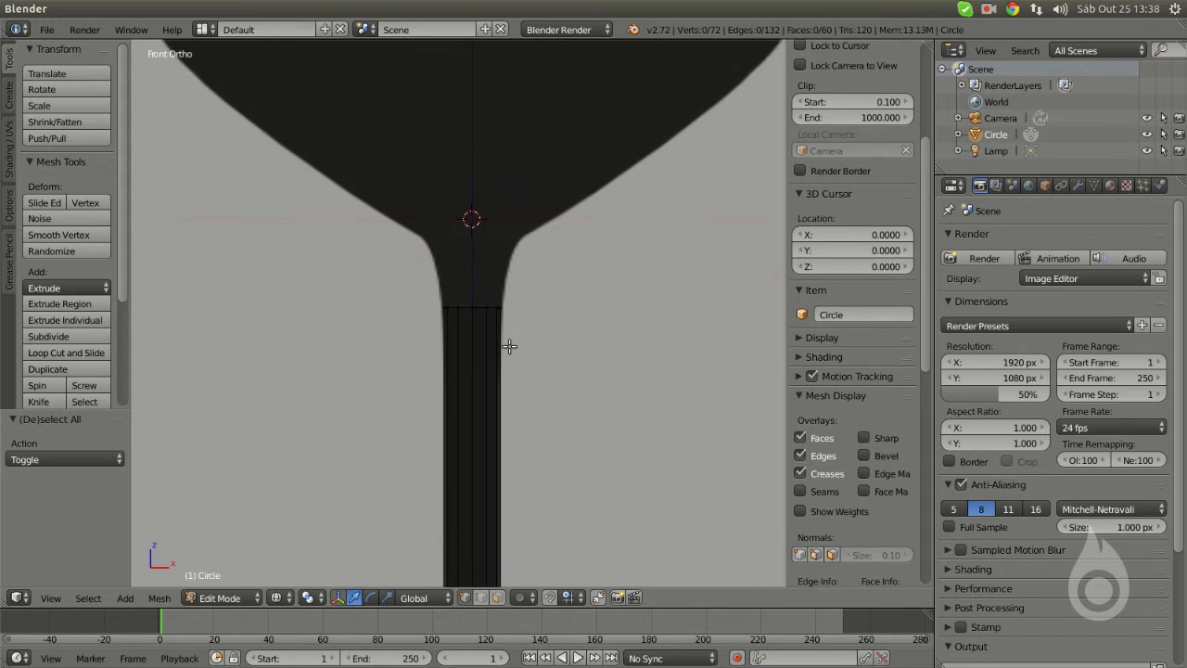
{"action": "key", "text": "b"}
{"action": "left_click_drag", "start_coordinate": [366, 219], "coordinate": [604, 366]}
{"action": "middle_click_drag", "start_coordinate": [485, 312], "coordinate": [489, 429], "text": "shift"}
{"action": "key", "text": "e"}
{"action": "key", "text": "z"}
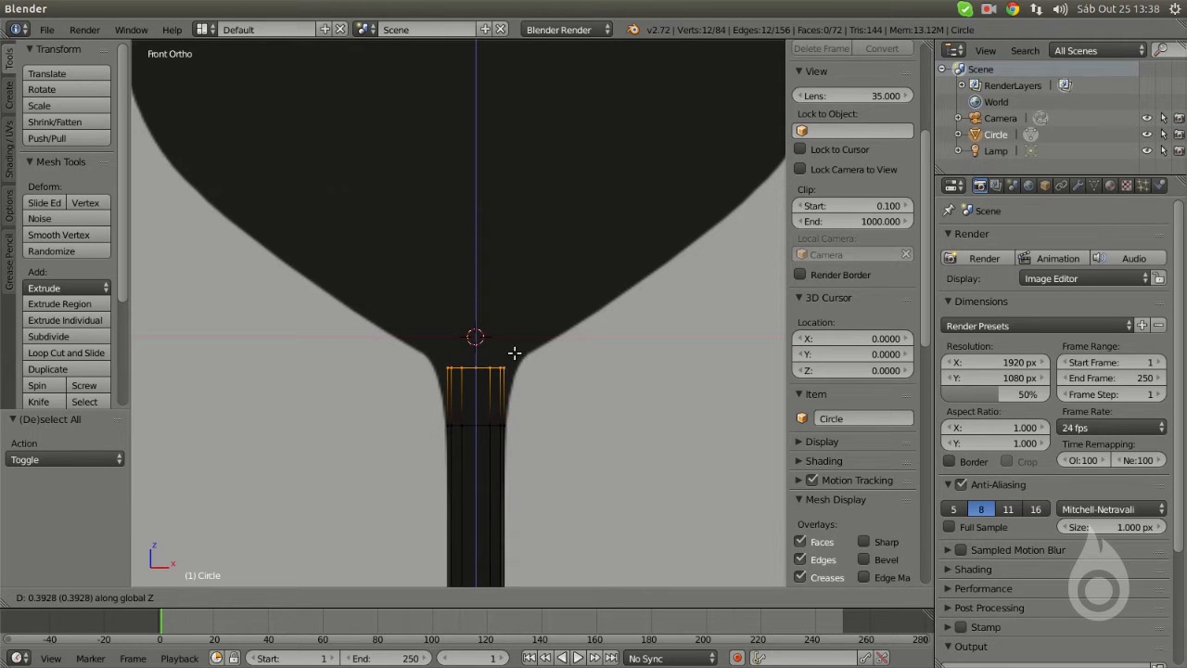
{"action": "left_click", "coordinate": [517, 347]}
{"action": "key", "text": "s"}
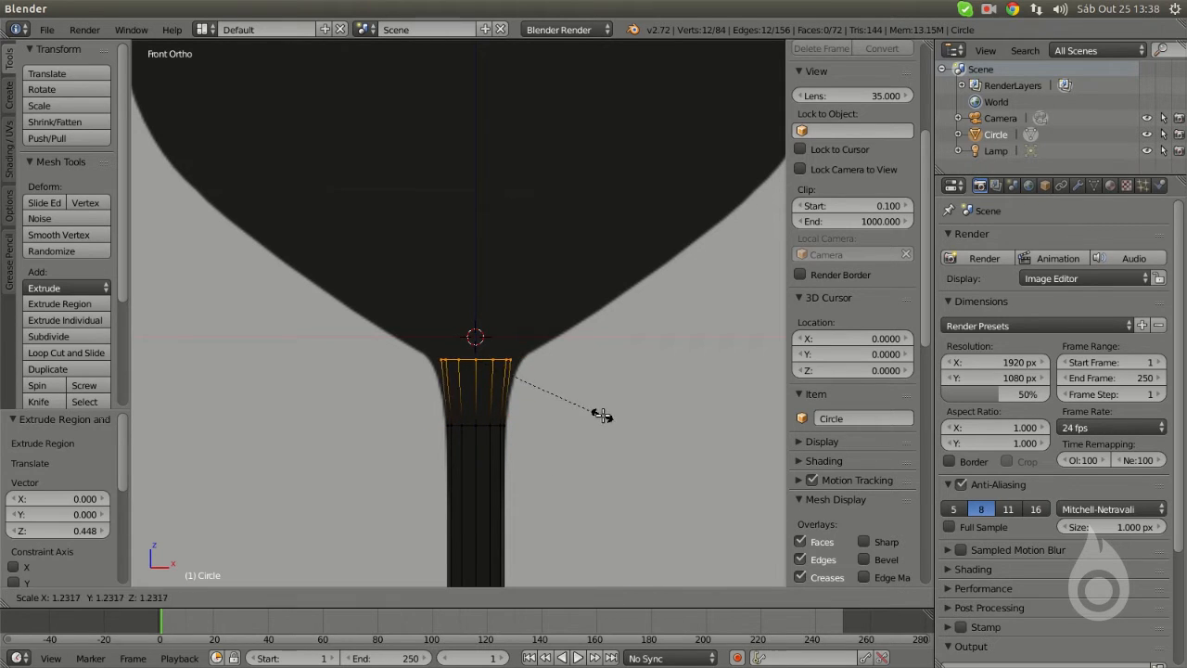
{"action": "left_click", "coordinate": [640, 430]}
- Extrude the flare's top ring about 0.49 up along Z, raise it slightly further and widen it to the bowl's lower outline
{"action": "middle_click_drag", "start_coordinate": [605, 405], "coordinate": [587, 526], "text": "shift"}
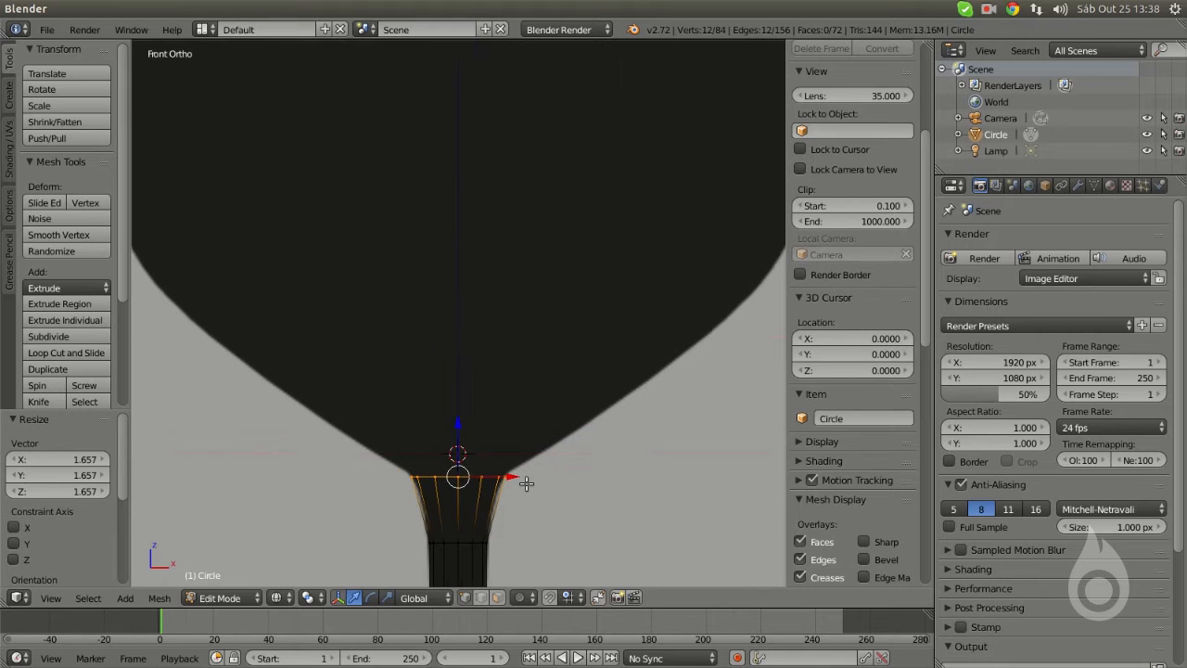
{"action": "key", "text": "e"}
{"action": "right_click", "coordinate": [538, 438]}
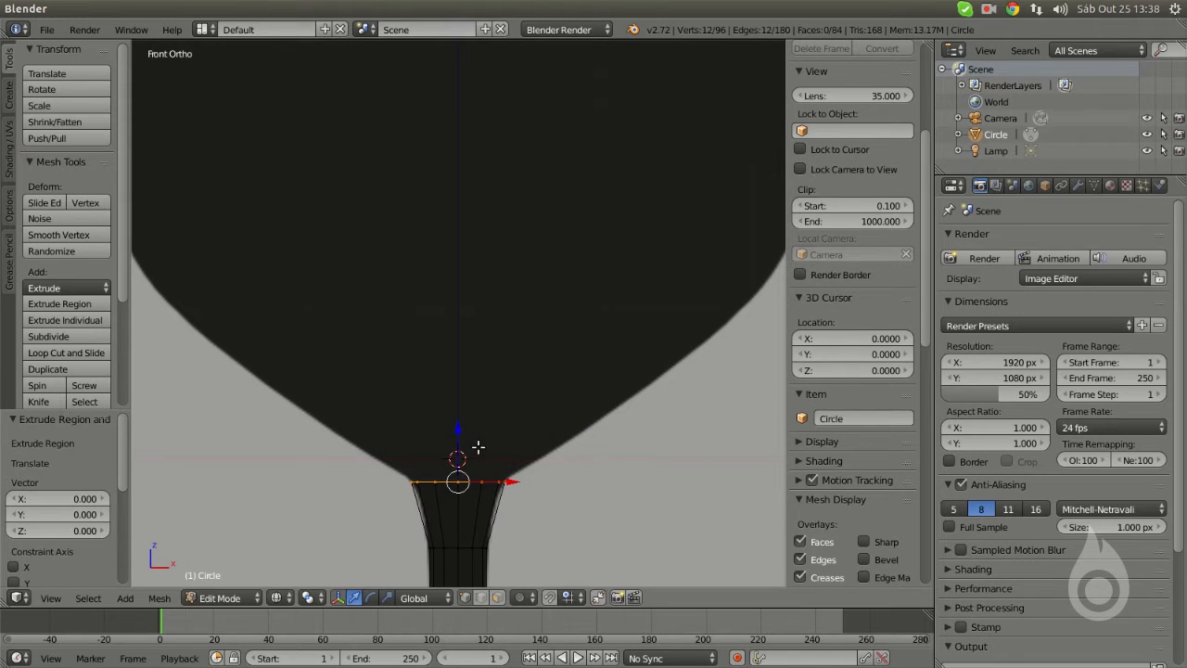
{"action": "left_click_drag", "start_coordinate": [458, 430], "coordinate": [455, 357]}
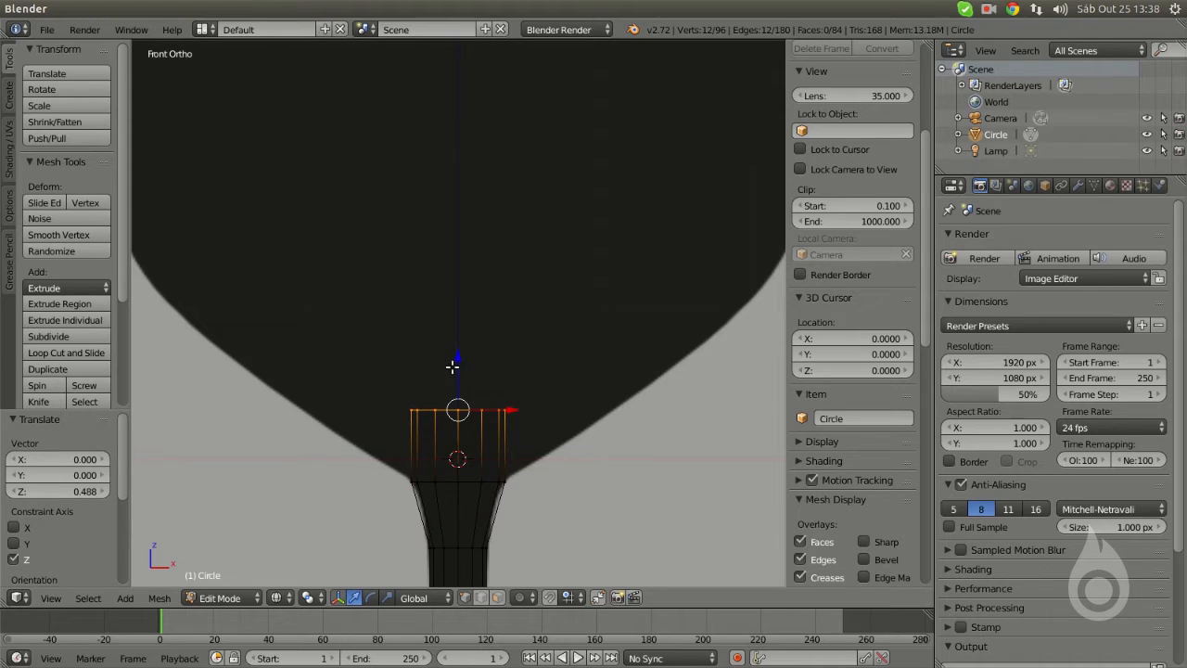
{"action": "middle_click_drag", "start_coordinate": [458, 384], "coordinate": [451, 408], "text": "shift"}
{"action": "left_click_drag", "start_coordinate": [451, 392], "coordinate": [451, 361]}
{"action": "key", "text": "s"}
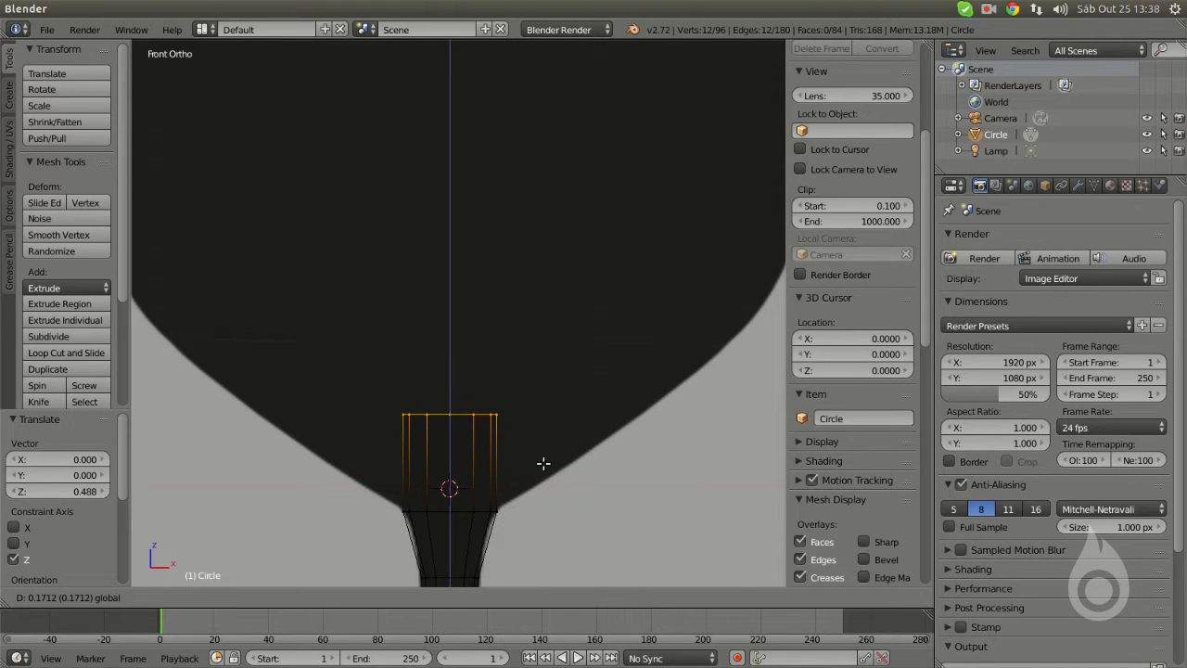
{"action": "left_click", "coordinate": [300, 519]}
{"action": "scroll", "coordinate": [378, 422], "scroll_direction": "down", "scroll_amount": 2}
{"action": "scroll", "coordinate": [377, 422], "scroll_direction": "up", "scroll_amount": 3}
- Extrude the bowl ring about 1.09 up along Z, scale it by about 1.78, lower it about 0.47 and scale it by about 0.9
{"action": "key", "text": "e"}
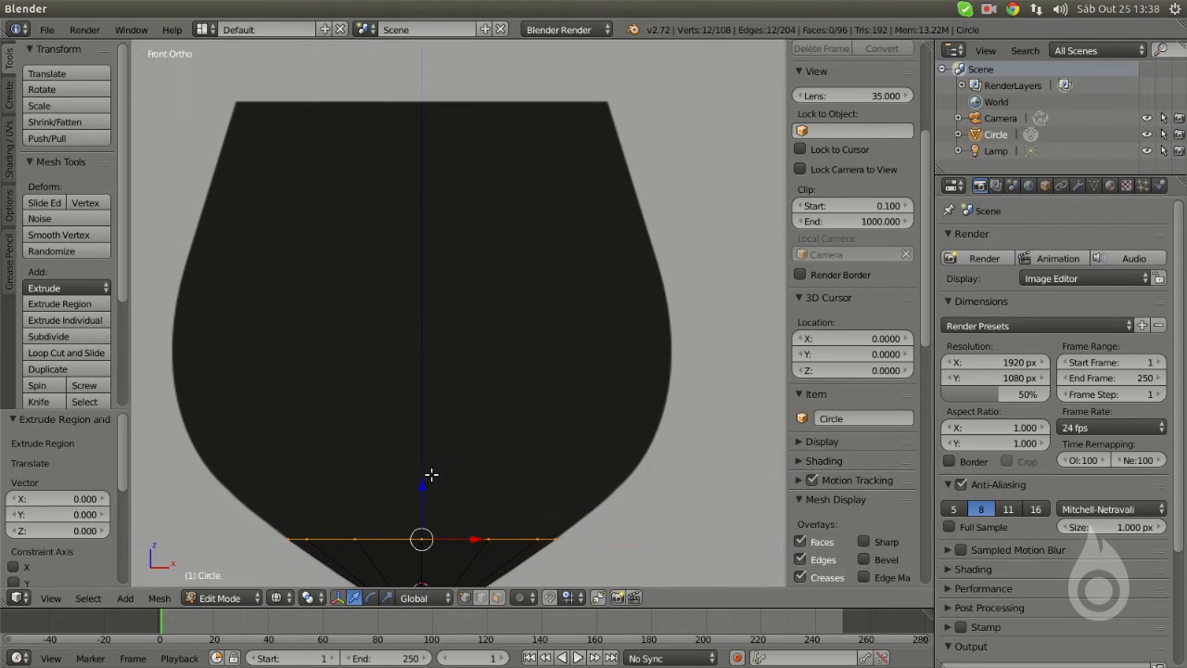
{"action": "key", "text": "z"}
{"action": "left_click", "coordinate": [427, 375]}
{"action": "key", "text": "s"}
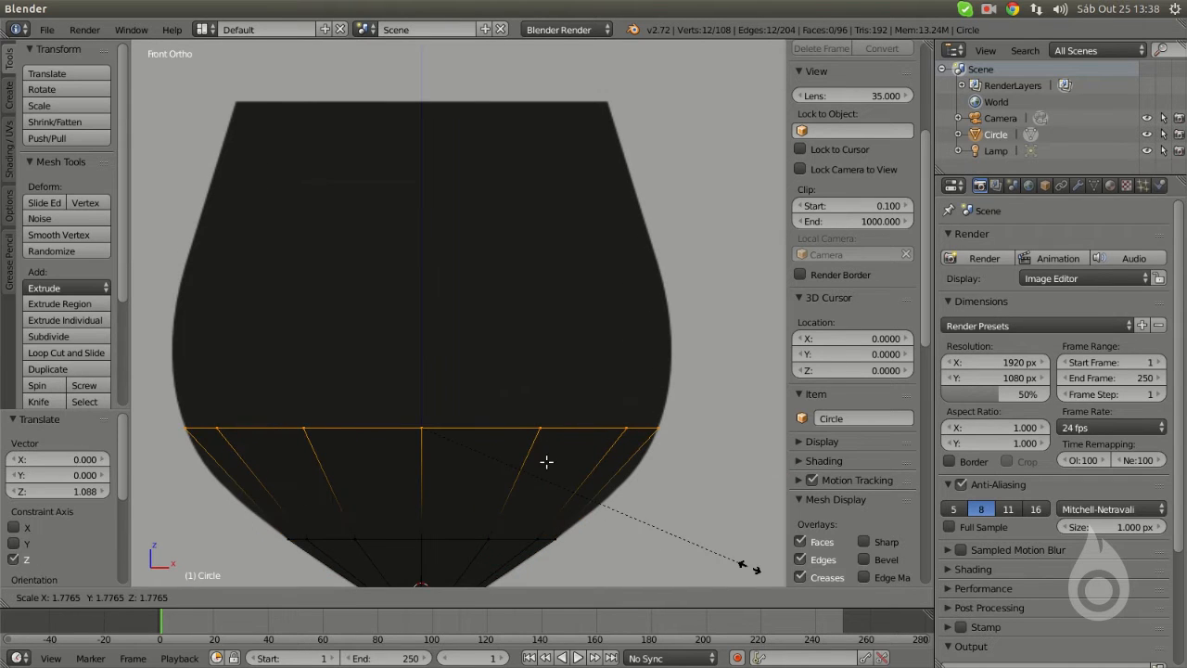
{"action": "left_click", "coordinate": [750, 568]}
{"action": "left_click_drag", "start_coordinate": [420, 380], "coordinate": [420, 427]}
{"action": "key", "text": "s"}
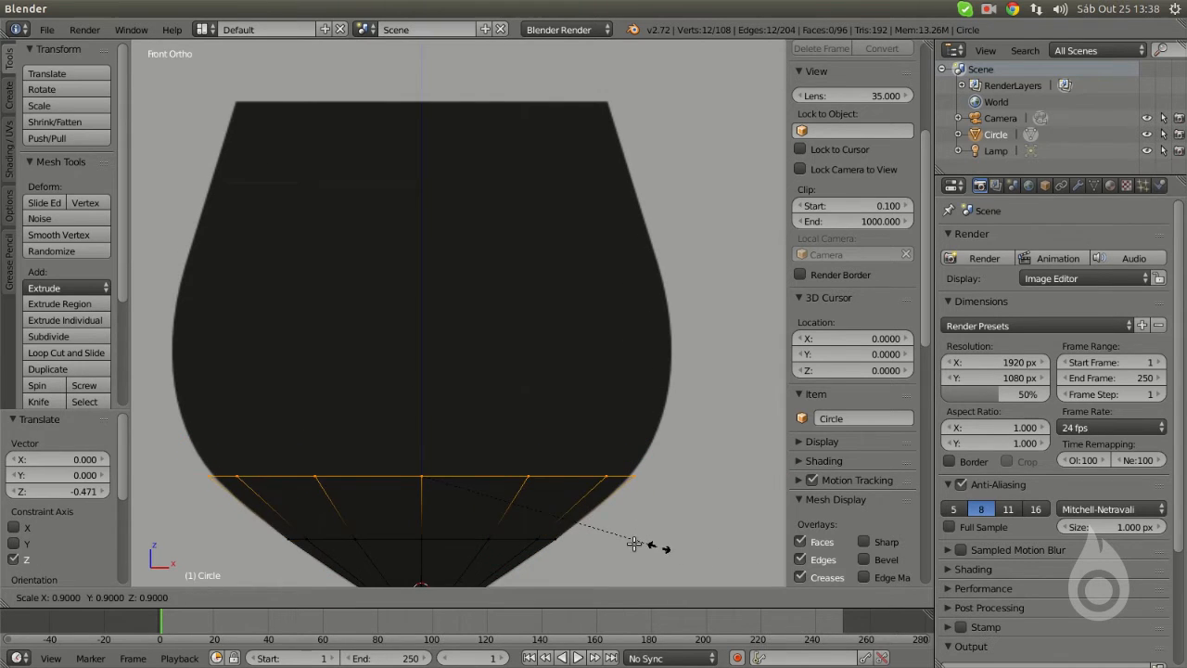
{"action": "left_click", "coordinate": [654, 546]}
{"action": "right_click", "coordinate": [602, 536]}
{"action": "key", "text": "e"}
{"action": "left_click", "coordinate": [626, 514]}
{"action": "key", "text": "x"}
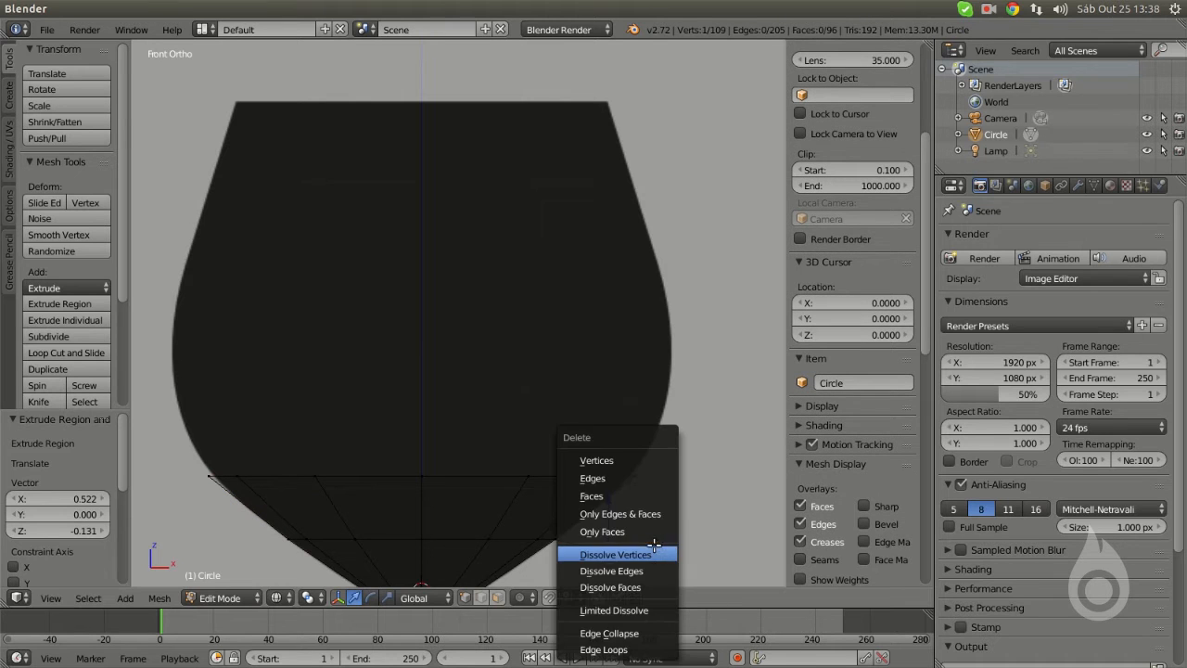
{"action": "left_click", "coordinate": [615, 461]}
- Select the bowl's top ring, extrude it about 1.05 up along Z and scale it by about 1.2 to the bowl's widest outline
{"action": "right_click", "coordinate": [522, 477], "text": "alt"}
{"action": "key", "text": "e"}
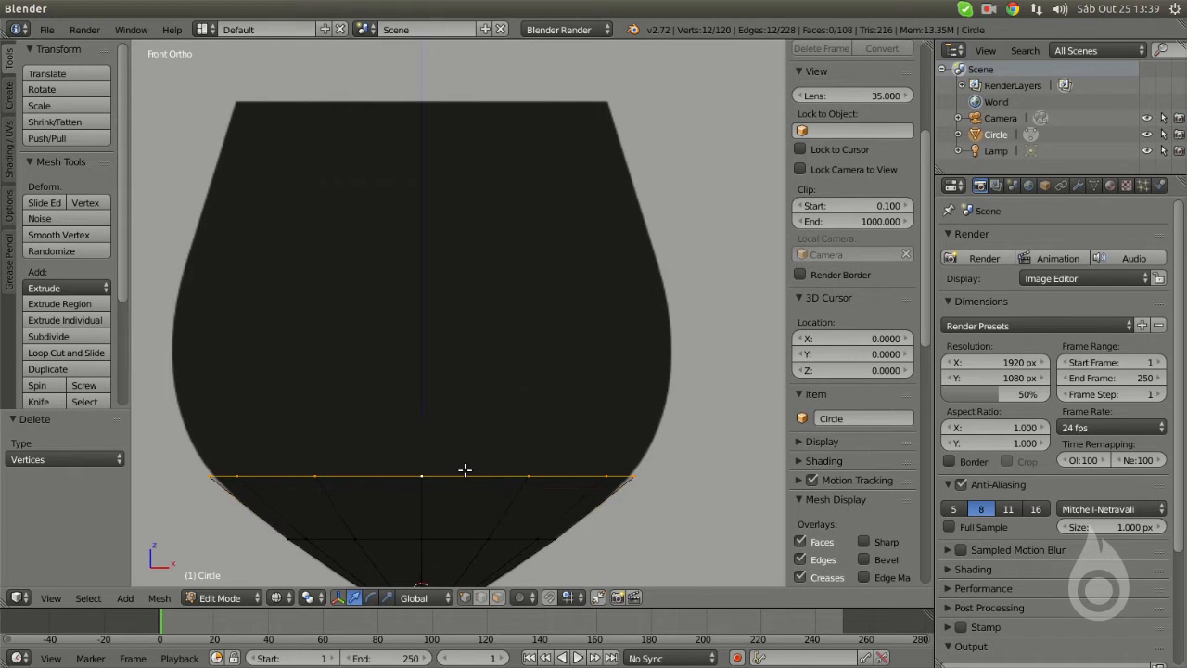
{"action": "right_click", "coordinate": [465, 470]}
{"action": "left_click_drag", "start_coordinate": [422, 429], "coordinate": [424, 325]}
{"action": "key", "text": "s"}
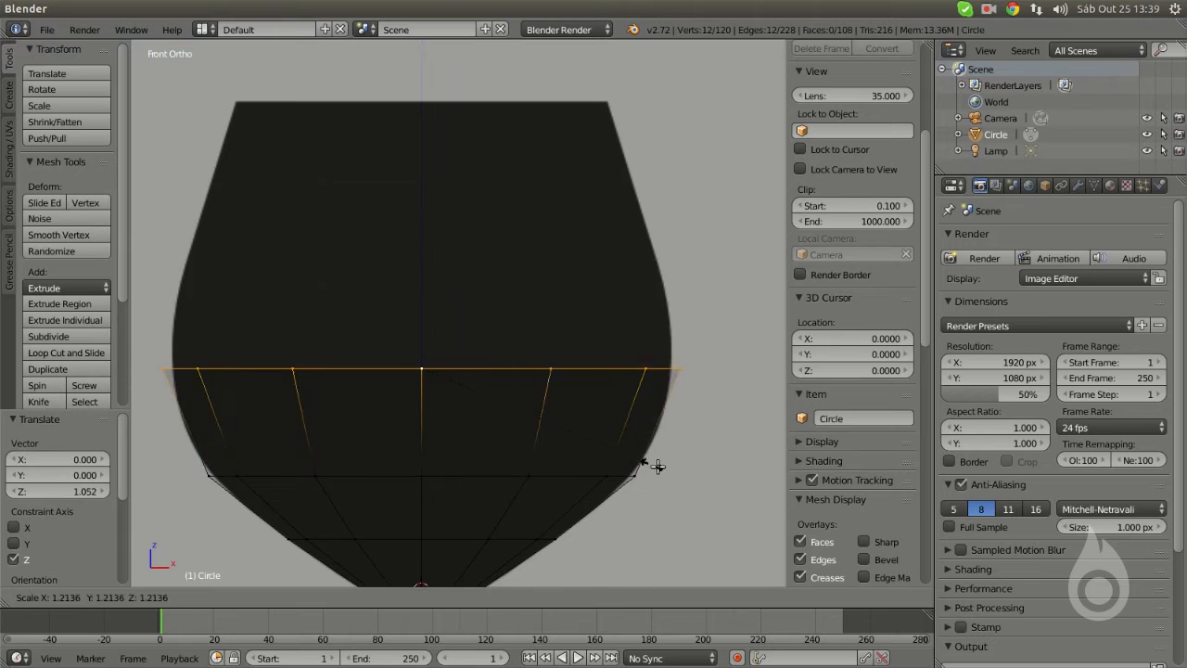
{"action": "left_click", "coordinate": [647, 461]}
- Extrude the widest bowl ring about 1.21 up along Z, scale it to about 0.93 and lower it slightly along Z
{"action": "key", "text": "e"}
{"action": "right_click", "coordinate": [532, 408]}
{"action": "left_click_drag", "start_coordinate": [419, 321], "coordinate": [418, 243]}
{"action": "key", "text": "s"}
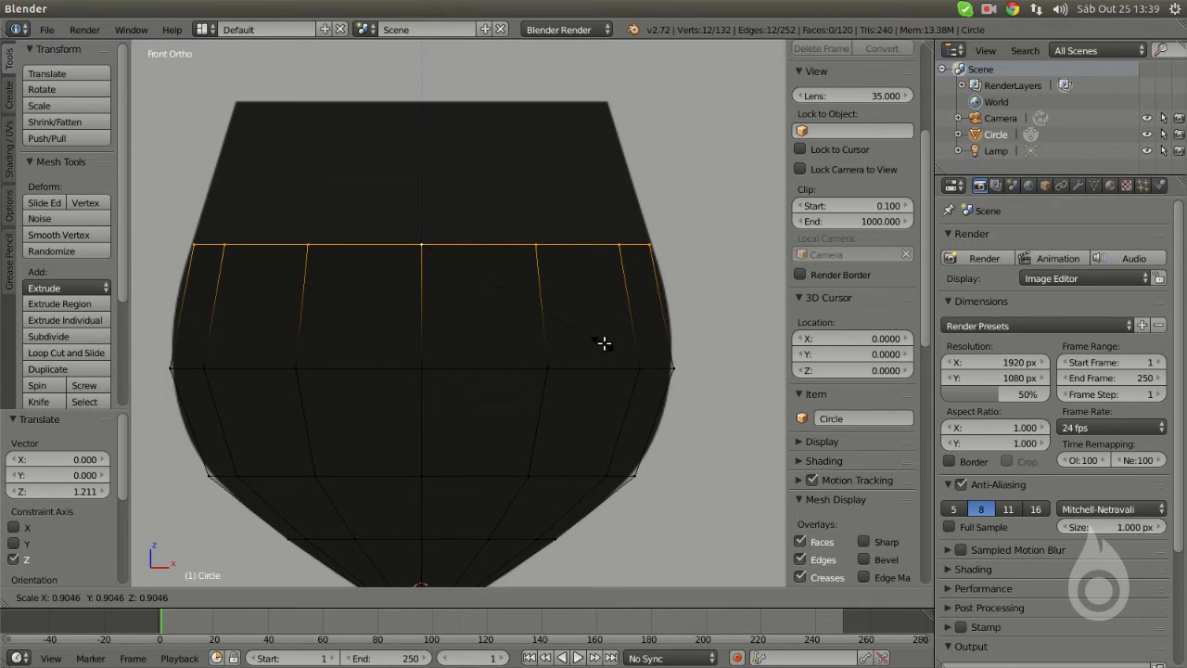
{"action": "left_click", "coordinate": [424, 200]}
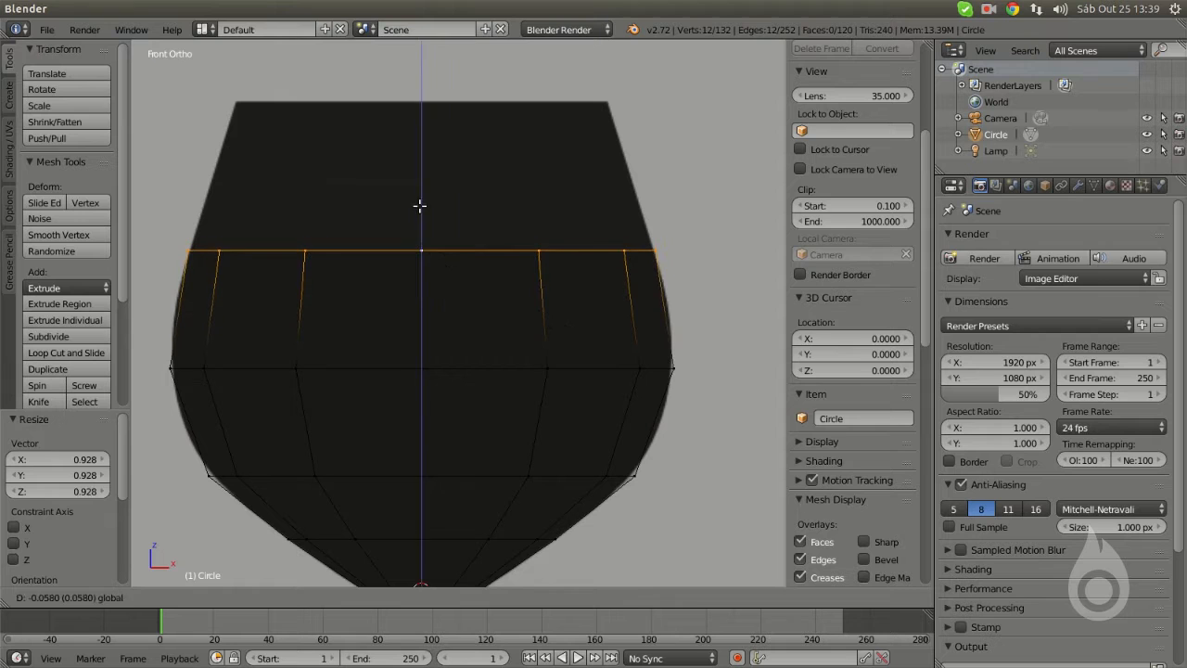
- Extrude the ring about 1.47 up along Z to the glass rim and scale it to about 0.79 to match the reference
{"action": "key", "text": "e"}
{"action": "right_click", "coordinate": [562, 318]}
{"action": "left_click_drag", "start_coordinate": [419, 217], "coordinate": [457, 64]}
{"action": "key", "text": "s"}
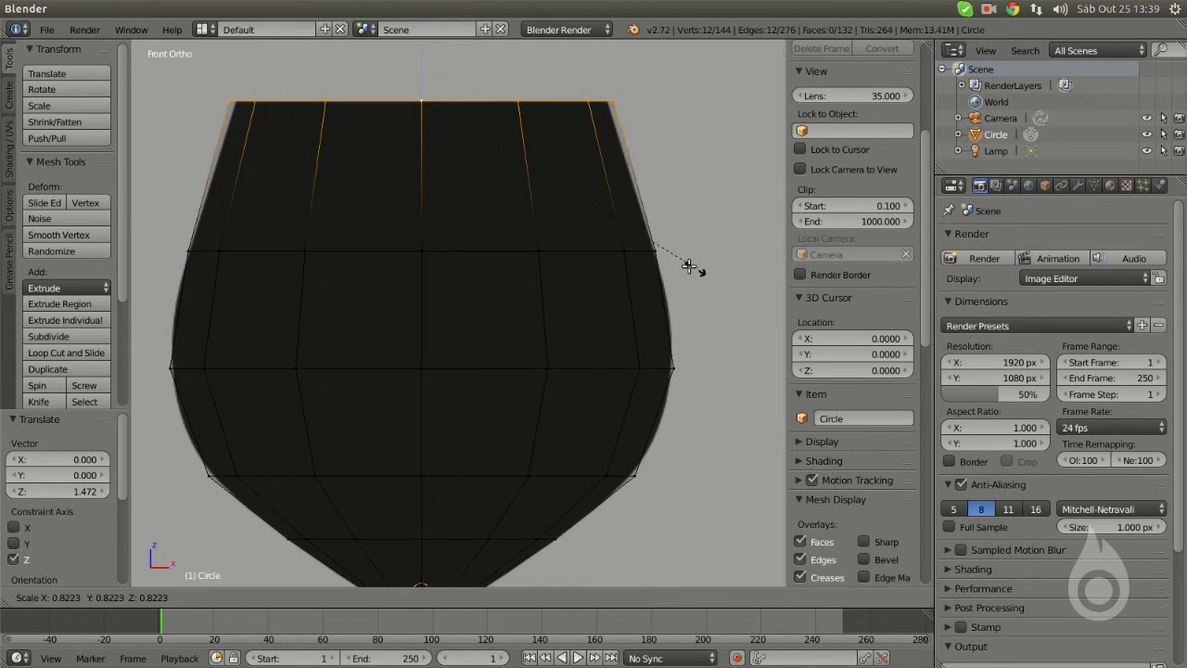
{"action": "left_click", "coordinate": [685, 266]}
- Examine how closely the whole bowl mesh follows the background silhouette
{"action": "scroll", "coordinate": [585, 321], "scroll_direction": "down", "scroll_amount": 3}
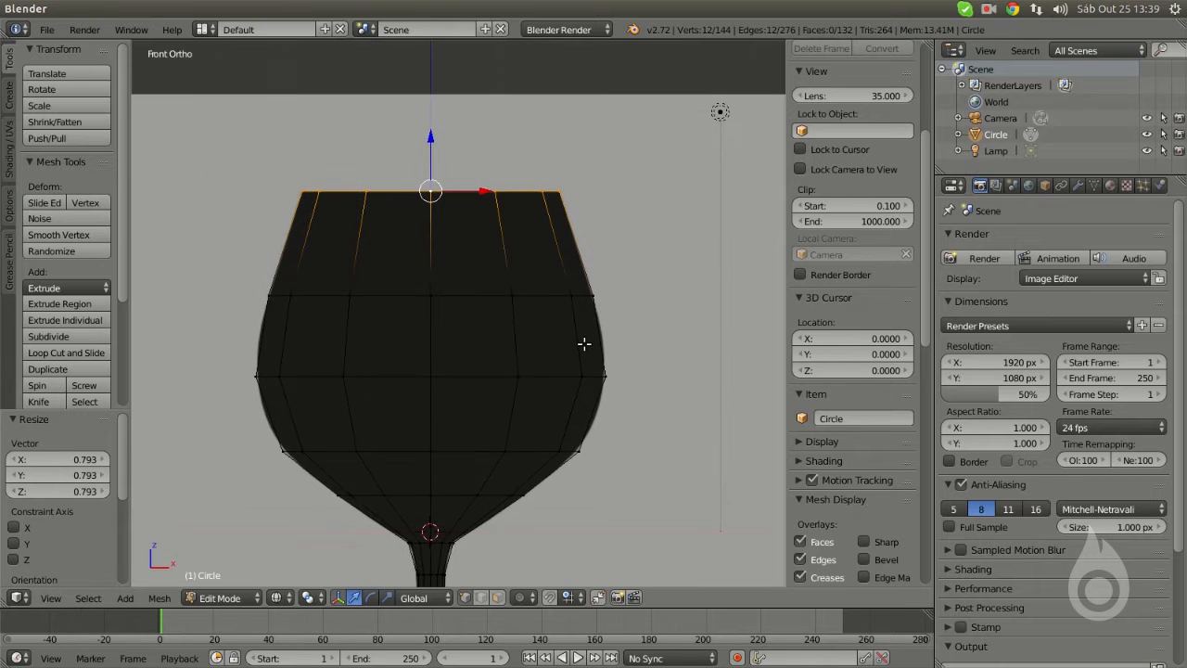
{"action": "scroll", "coordinate": [533, 278], "scroll_direction": "up", "scroll_amount": 4}
{"action": "middle_click_drag", "start_coordinate": [515, 363], "coordinate": [564, 344], "text": "shift"}
{"action": "scroll", "coordinate": [564, 344], "scroll_direction": "down", "scroll_amount": 1}
{"action": "key", "text": "a"}
{"action": "key", "text": "a"}
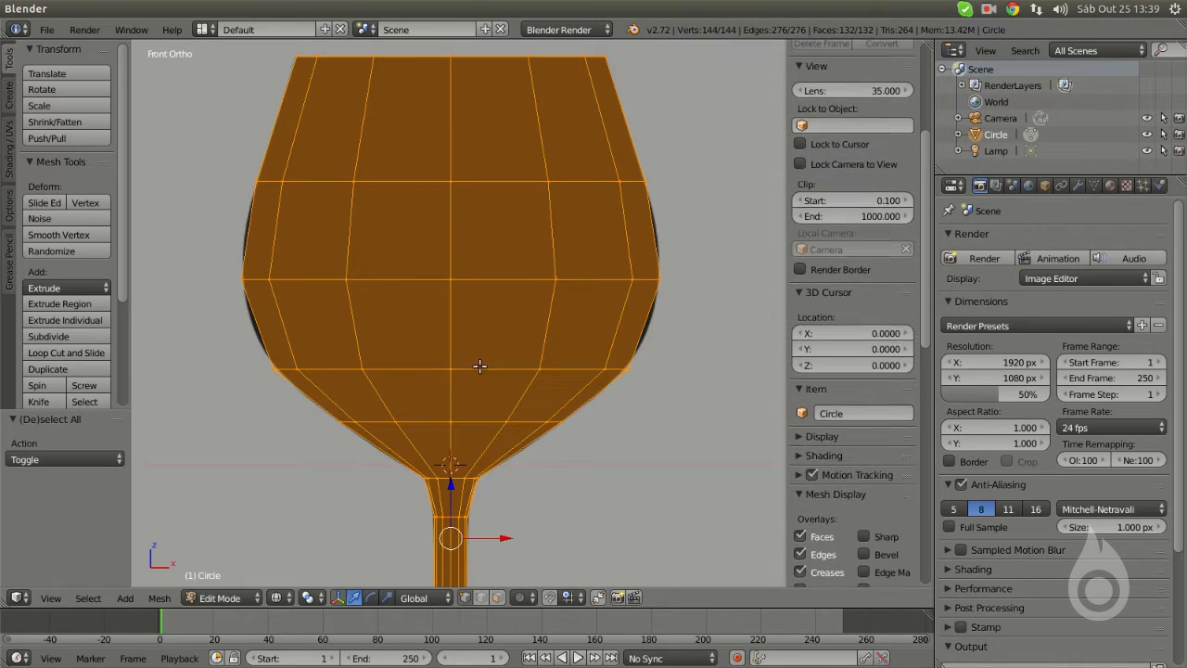
{"action": "scroll", "coordinate": [455, 389], "scroll_direction": "down", "scroll_amount": 2}
{"action": "middle_click_drag", "start_coordinate": [521, 402], "coordinate": [533, 470], "text": "shift"}
{"action": "scroll", "coordinate": [630, 362], "scroll_direction": "up", "scroll_amount": 1}
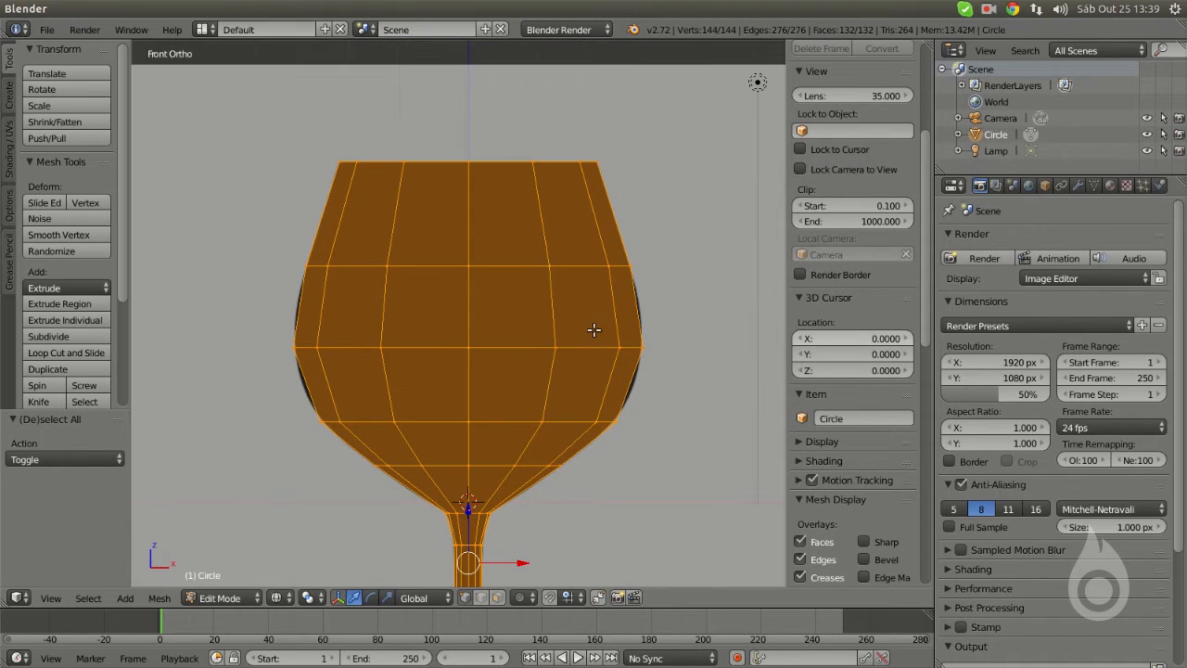
- Leave mesh editing and add a Subdivision Surface modifier to the glass with 2 view subdivisions
{"action": "key", "text": "Tab"}
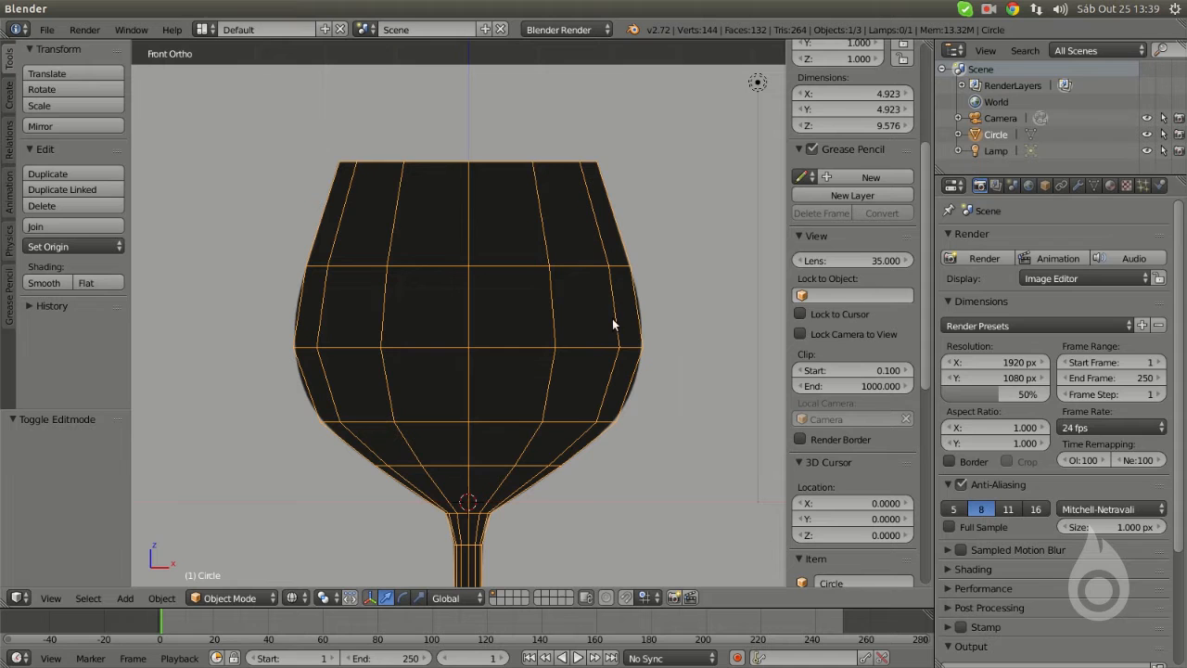
{"action": "left_click", "coordinate": [1075, 186]}
{"action": "left_click", "coordinate": [1032, 239]}
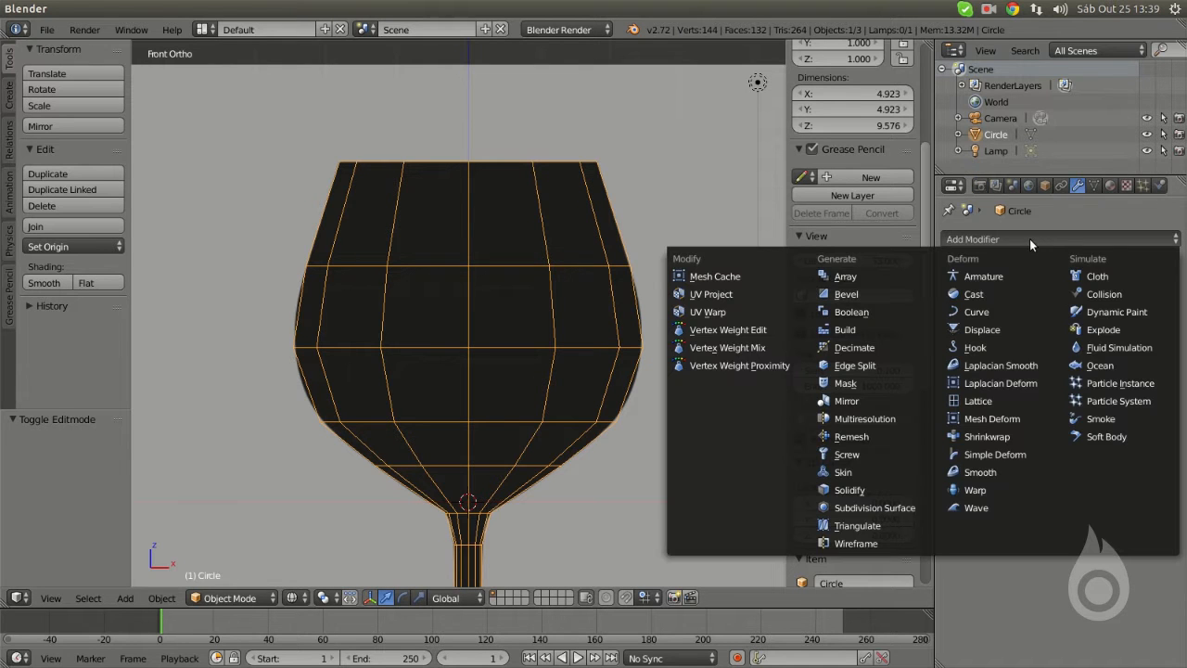
{"action": "left_click", "coordinate": [904, 509]}
{"action": "left_click", "coordinate": [1050, 349]}
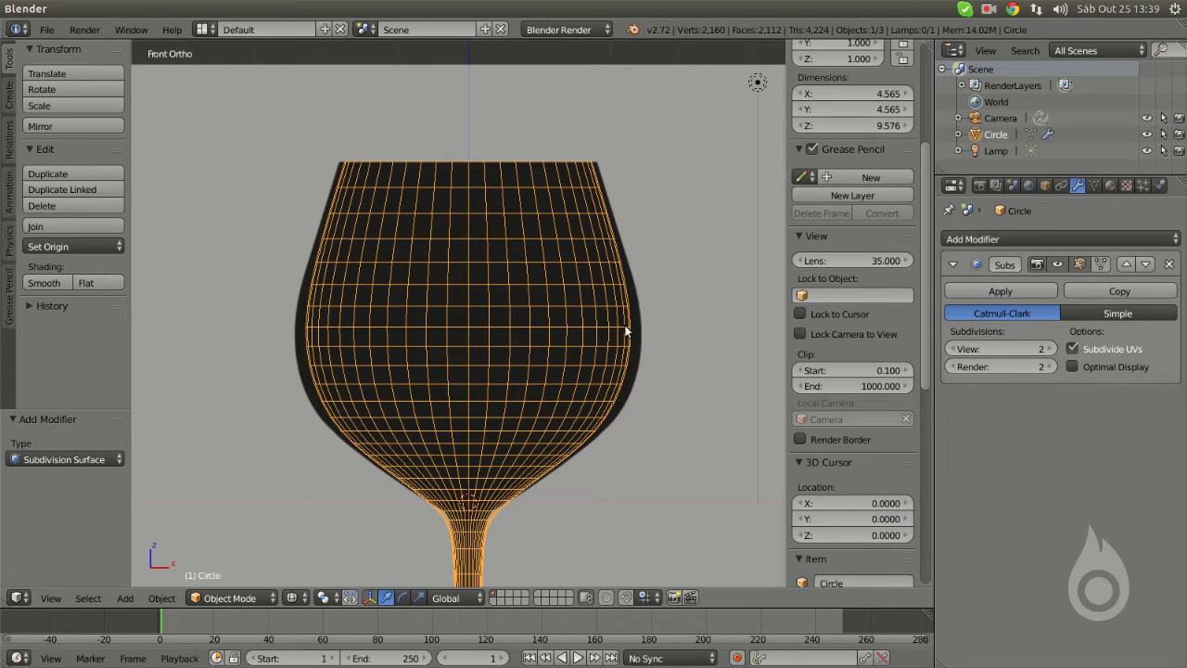
- Scale the bowl's widest edge ring by about 1.09 so the subdivided surface reaches the reference outline
{"action": "key", "text": "KP_0"}
{"action": "scroll", "coordinate": [561, 359], "scroll_direction": "down", "scroll_amount": 1}
{"action": "middle_click_drag", "start_coordinate": [547, 341], "coordinate": [527, 366], "text": "shift"}
{"action": "scroll", "coordinate": [541, 233], "scroll_direction": "up", "scroll_amount": 2}
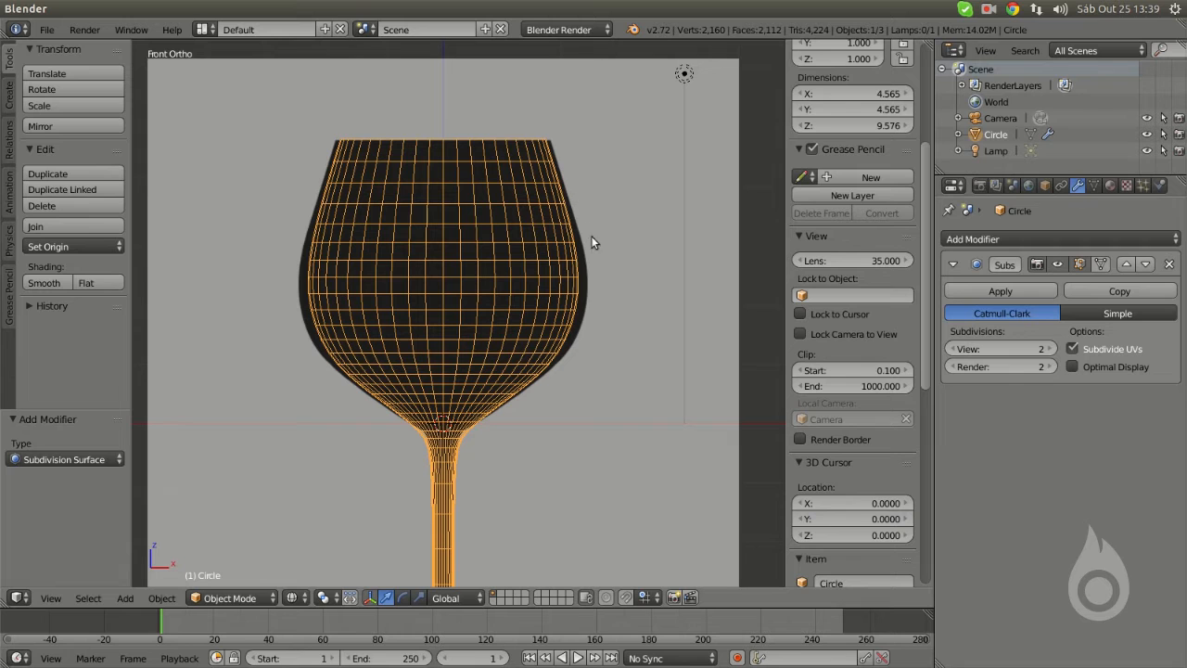
{"action": "key", "text": "Tab"}
{"action": "right_click", "coordinate": [590, 297], "text": "alt"}
{"action": "scroll", "coordinate": [615, 298], "scroll_direction": "up", "scroll_amount": 2}
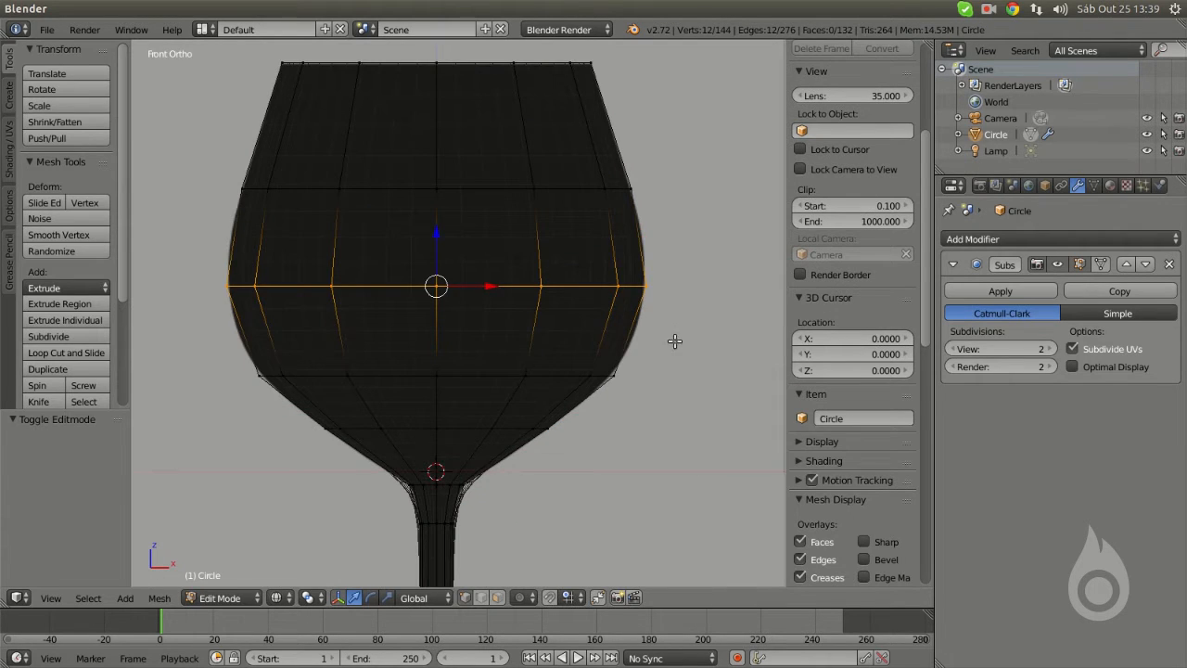
{"action": "key", "text": "s"}
{"action": "left_click", "coordinate": [705, 352]}
- Scale the edge ring above the bowl's widest part by about 1.03 and slightly widen the ring below it to match the reference
{"action": "right_click", "coordinate": [576, 188], "text": "alt"}
{"action": "key", "text": "s"}
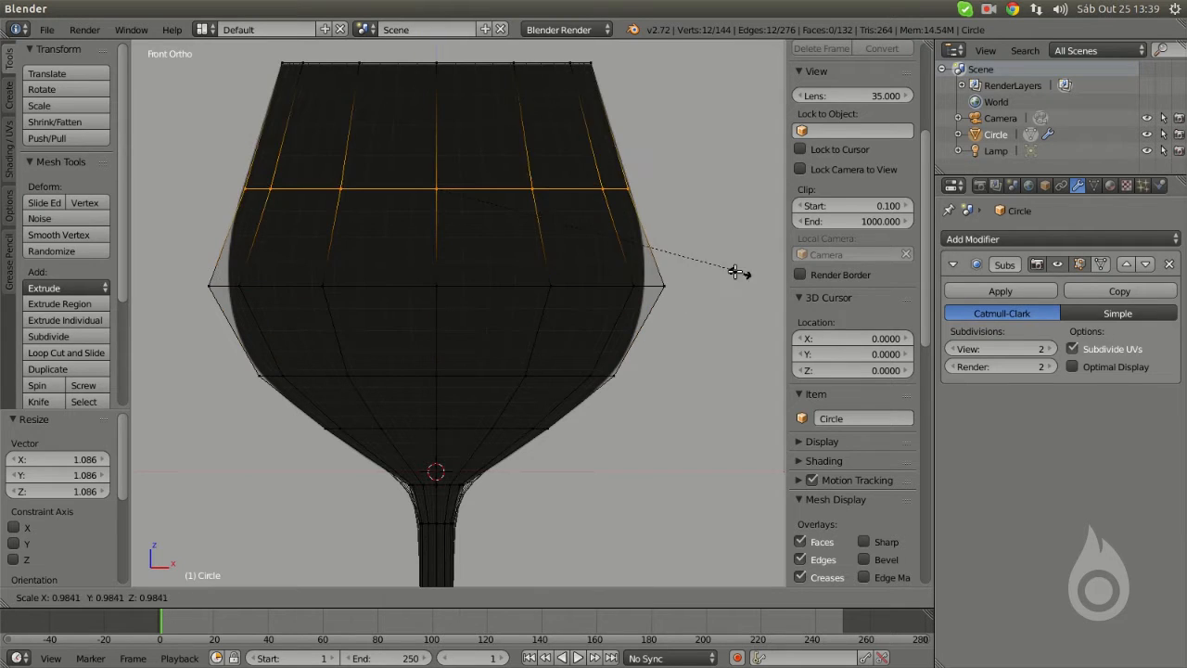
{"action": "left_click", "coordinate": [756, 269]}
{"action": "right_click", "coordinate": [561, 377], "text": "alt"}
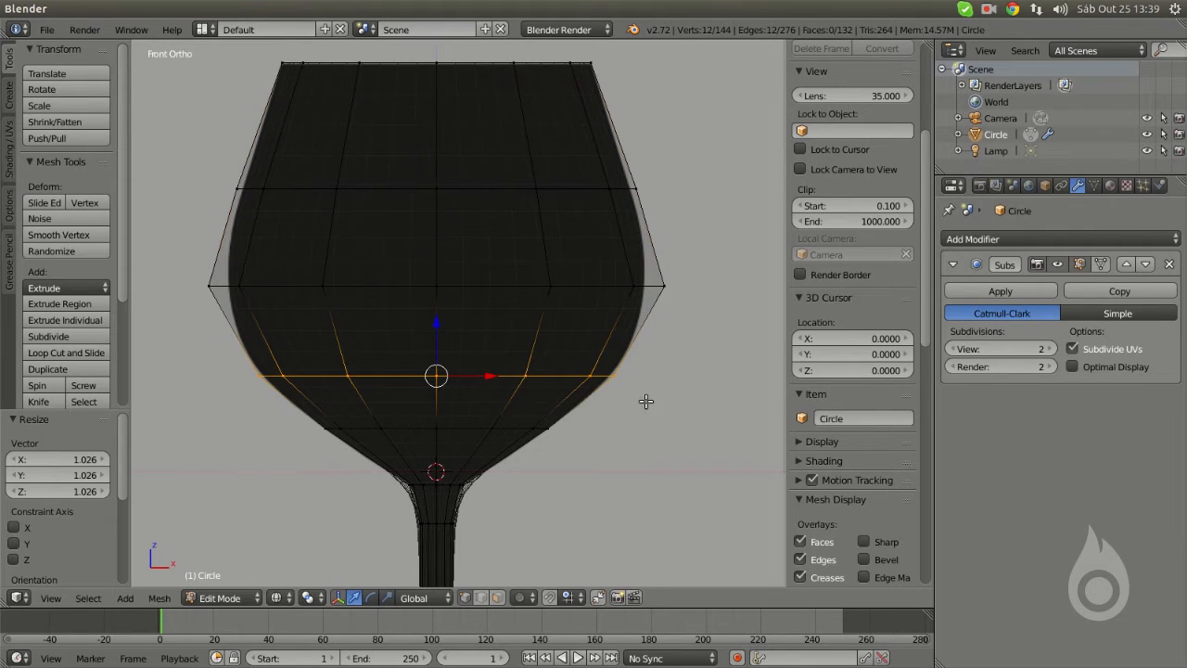
{"action": "key", "text": "s"}
{"action": "left_click", "coordinate": [665, 405]}
{"action": "key", "text": "Tab"}
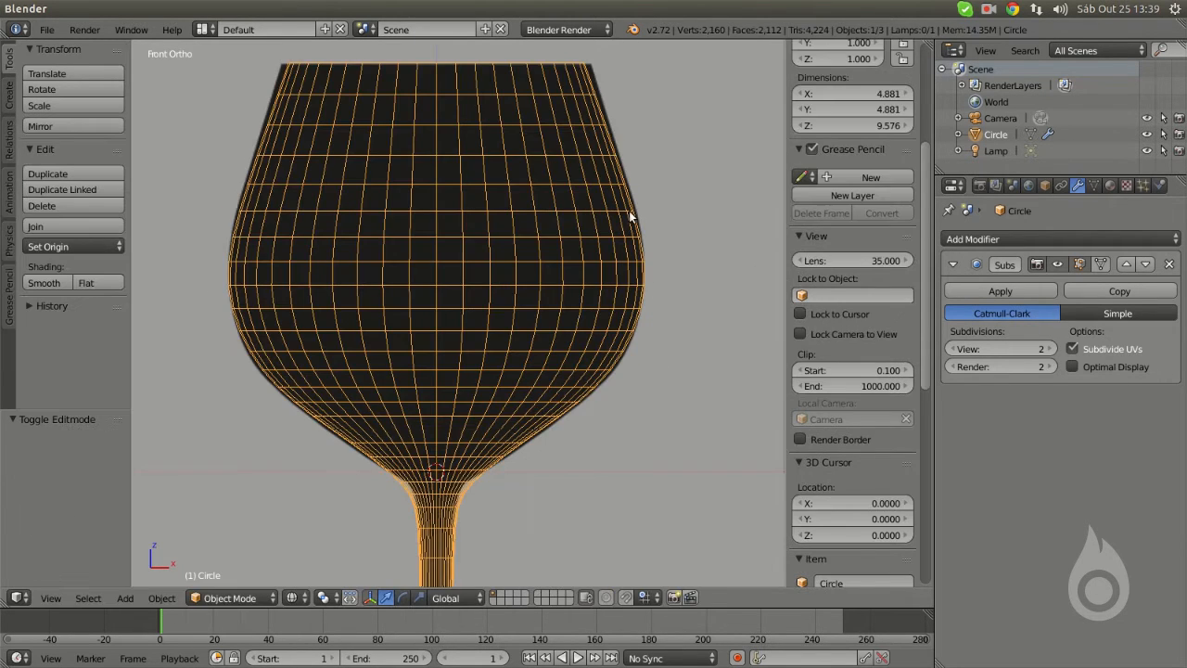
- Select the rim's edge ring and widen it very slightly to fit the reference's top corners
{"action": "scroll", "coordinate": [594, 275], "scroll_direction": "up", "scroll_amount": 3}
{"action": "key", "text": "Tab"}
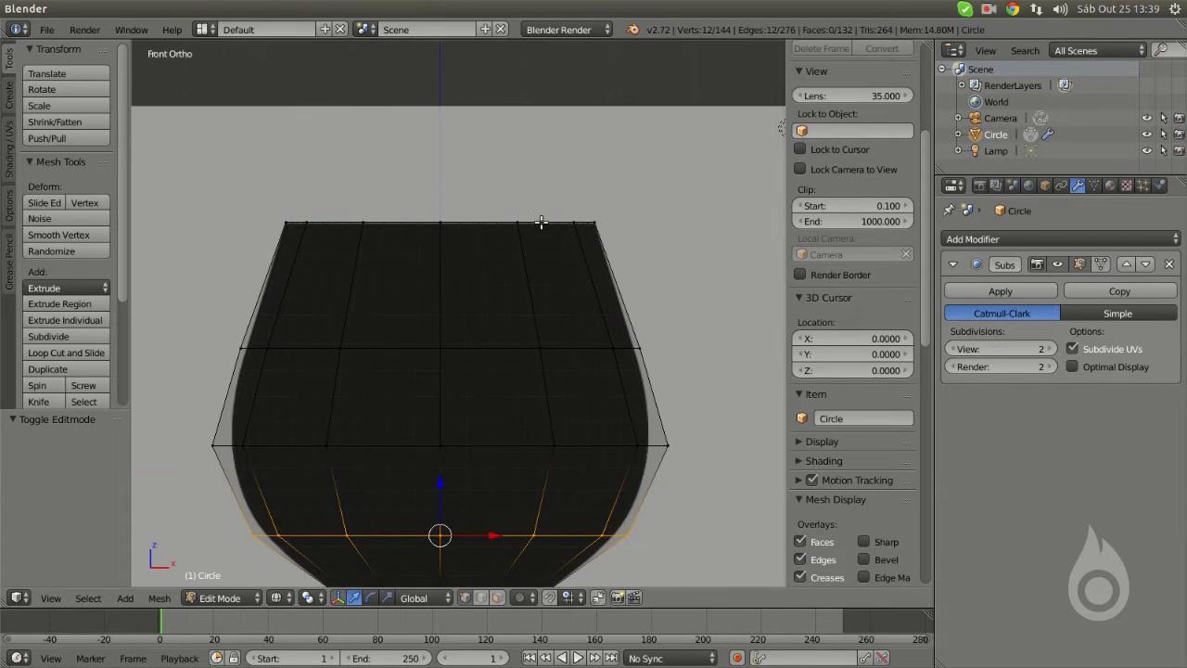
{"action": "right_click", "coordinate": [542, 223], "text": "alt"}
{"action": "key", "text": "s"}
{"action": "left_click", "coordinate": [658, 275]}
{"action": "key", "text": "Tab"}
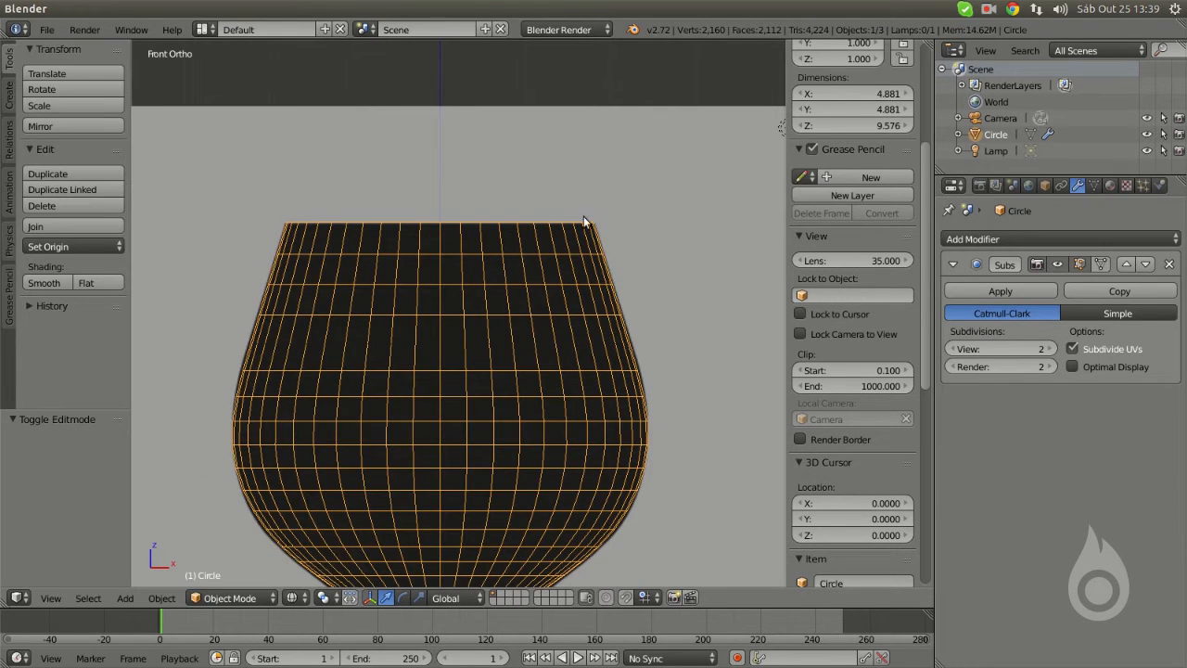
- Scale the lowest bowl ring above the stem flare by about 1.03 to follow the reference curve
{"action": "scroll", "coordinate": [612, 374], "scroll_direction": "down", "scroll_amount": 3}
{"action": "middle_click_drag", "start_coordinate": [611, 374], "coordinate": [622, 288], "text": "shift"}
{"action": "scroll", "coordinate": [566, 292], "scroll_direction": "up", "scroll_amount": 4}
{"action": "middle_click_drag", "start_coordinate": [550, 293], "coordinate": [506, 333], "text": "shift"}
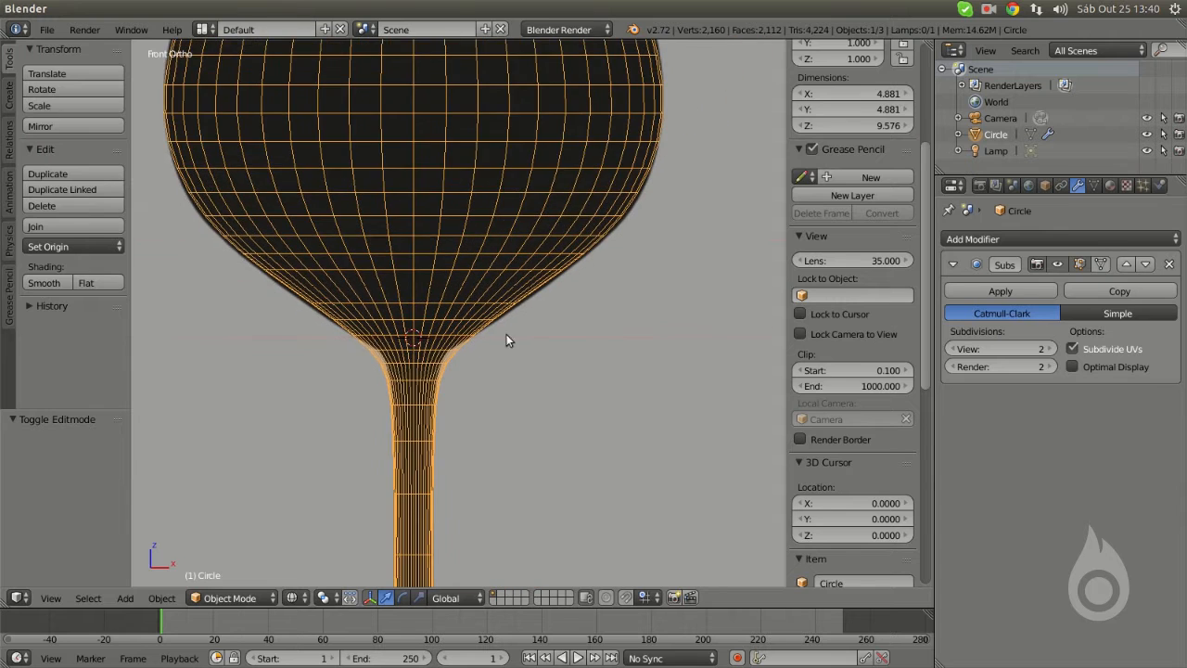
{"action": "key", "text": "Tab"}
{"action": "right_click", "coordinate": [604, 323], "text": "alt"}
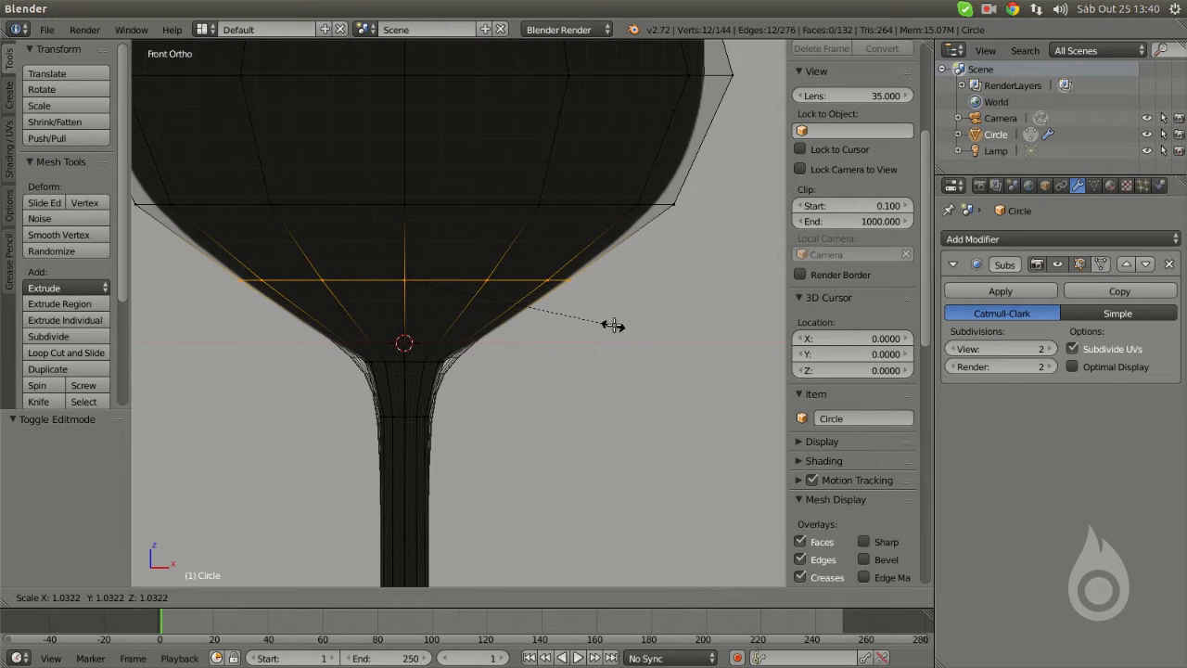
{"action": "key", "text": "Tab"}
- Select the edge ring on the foot's slope and scale it to about 0.94 to follow the reference curve
{"action": "scroll", "coordinate": [444, 362], "scroll_direction": "down", "scroll_amount": 1}
{"action": "middle_click_drag", "start_coordinate": [444, 361], "coordinate": [442, 301], "text": "shift"}
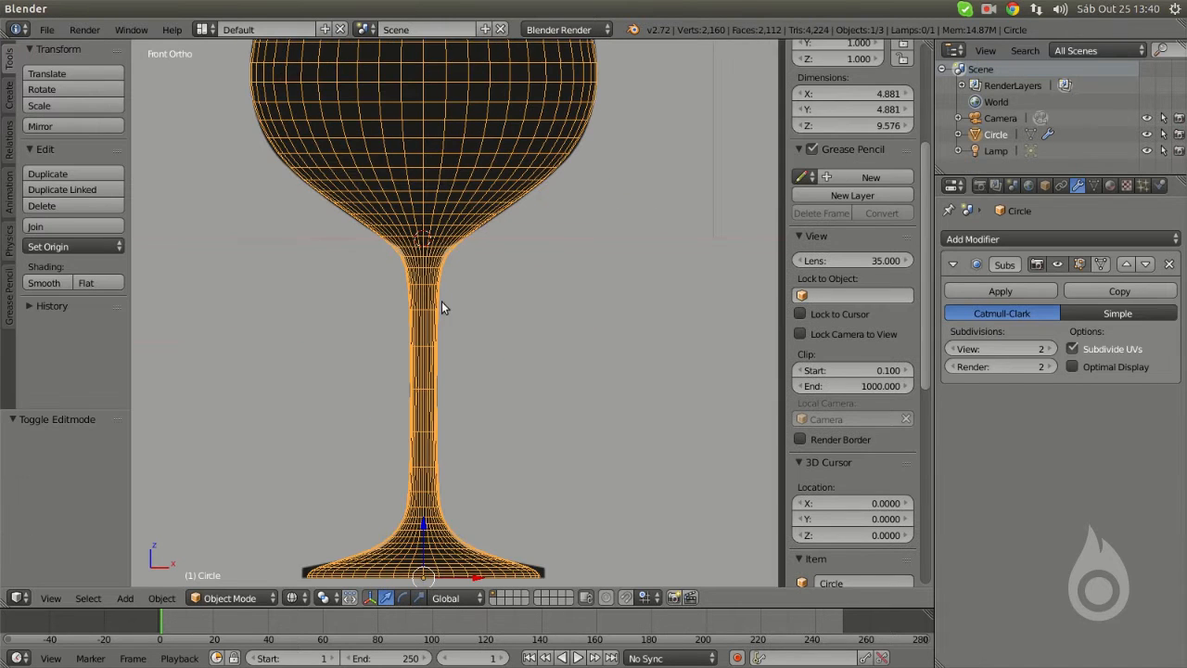
{"action": "middle_click_drag", "start_coordinate": [439, 485], "coordinate": [469, 296], "text": "shift"}
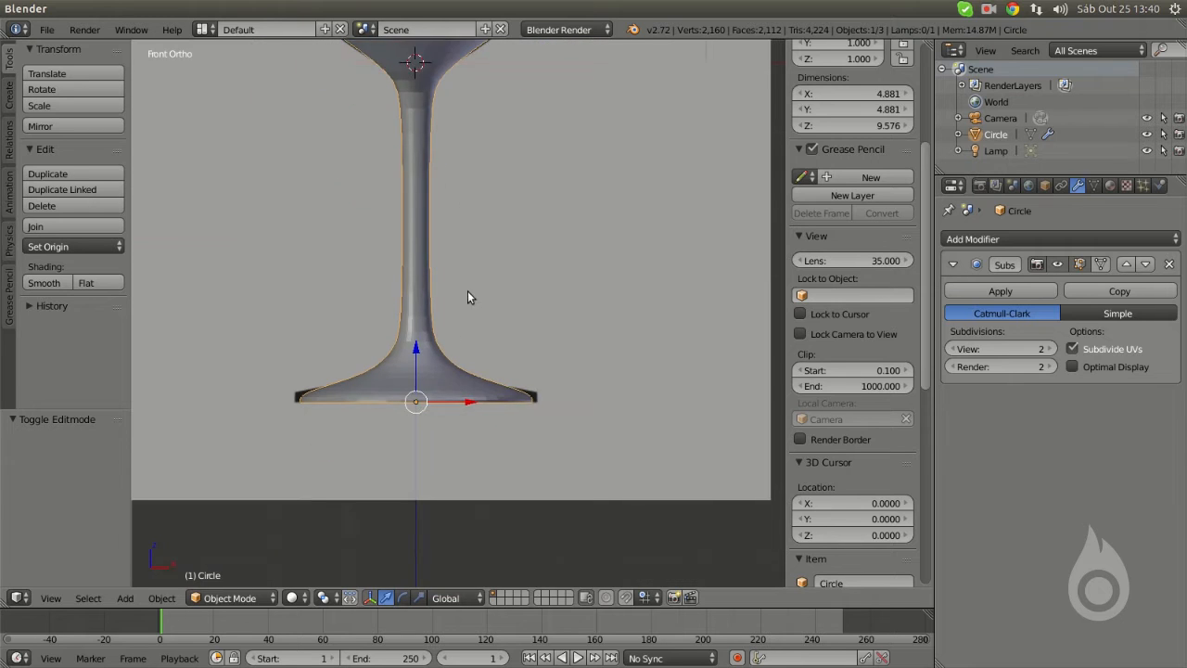
{"action": "scroll", "coordinate": [477, 311], "scroll_direction": "up", "scroll_amount": 3}
{"action": "key", "text": "Tab"}
{"action": "scroll", "coordinate": [477, 305], "scroll_direction": "up", "scroll_amount": 2}
{"action": "key", "text": "z"}
{"action": "scroll", "coordinate": [477, 306], "scroll_direction": "up", "scroll_amount": 1}
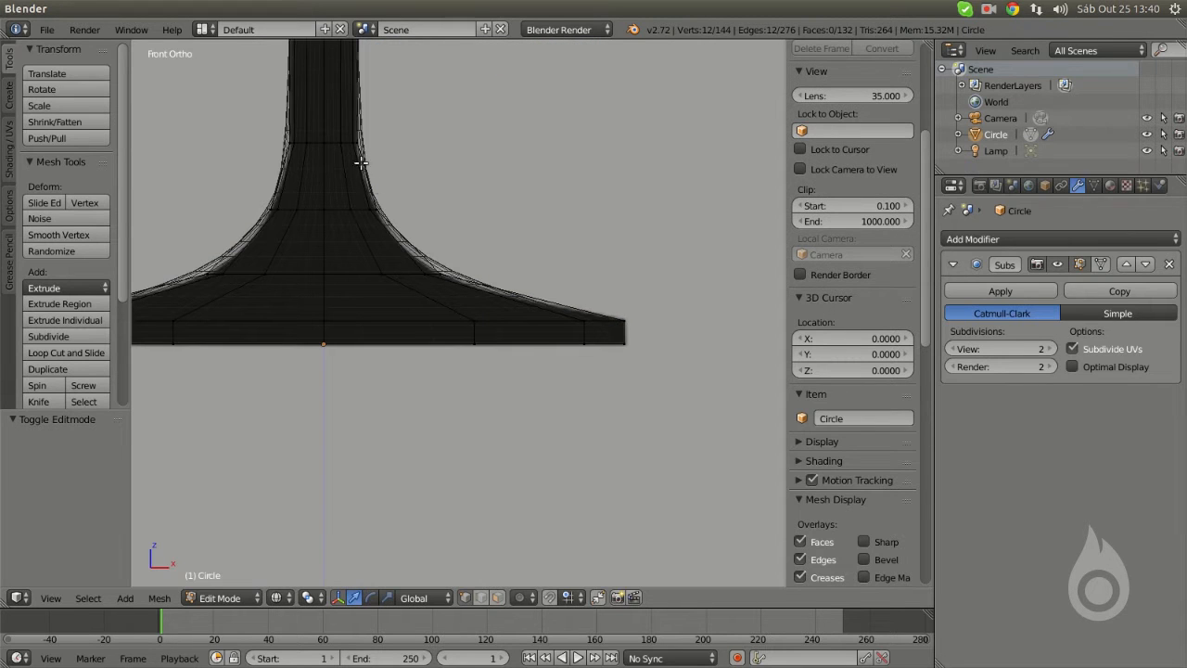
{"action": "right_click", "coordinate": [409, 270], "text": "alt"}
{"action": "key", "text": "s"}
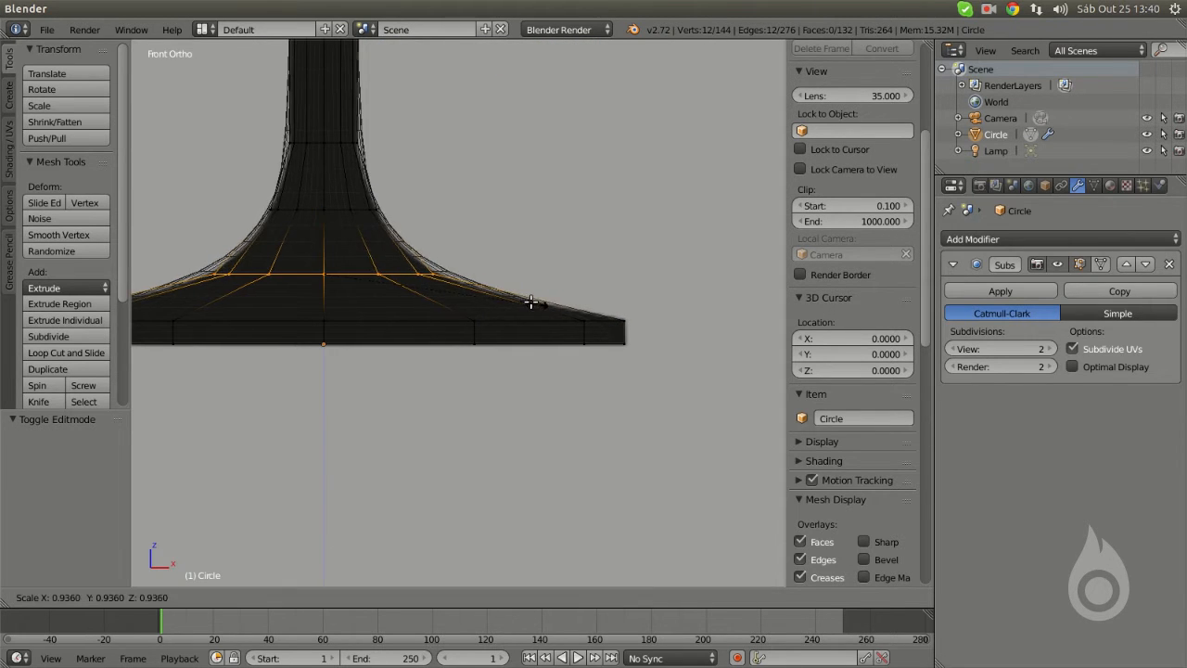
{"action": "left_click", "coordinate": [531, 303]}
- Leave mesh editing, switch the viewport to solid display and apply smooth shading to the glass
{"action": "key", "text": "Tab"}
{"action": "key", "text": "z"}
{"action": "scroll", "coordinate": [516, 289], "scroll_direction": "down", "scroll_amount": 3}
{"action": "mouse_move", "coordinate": [517, 288]}
{"action": "middle_mouse_down"}
{"action": "mouse_move", "coordinate": [512, 388]}
{"action": "mouse_move", "coordinate": [432, 243]}
{"action": "mouse_move", "coordinate": [511, 326]}
{"action": "mouse_move", "coordinate": [416, 312]}
{"action": "middle_mouse_up"}
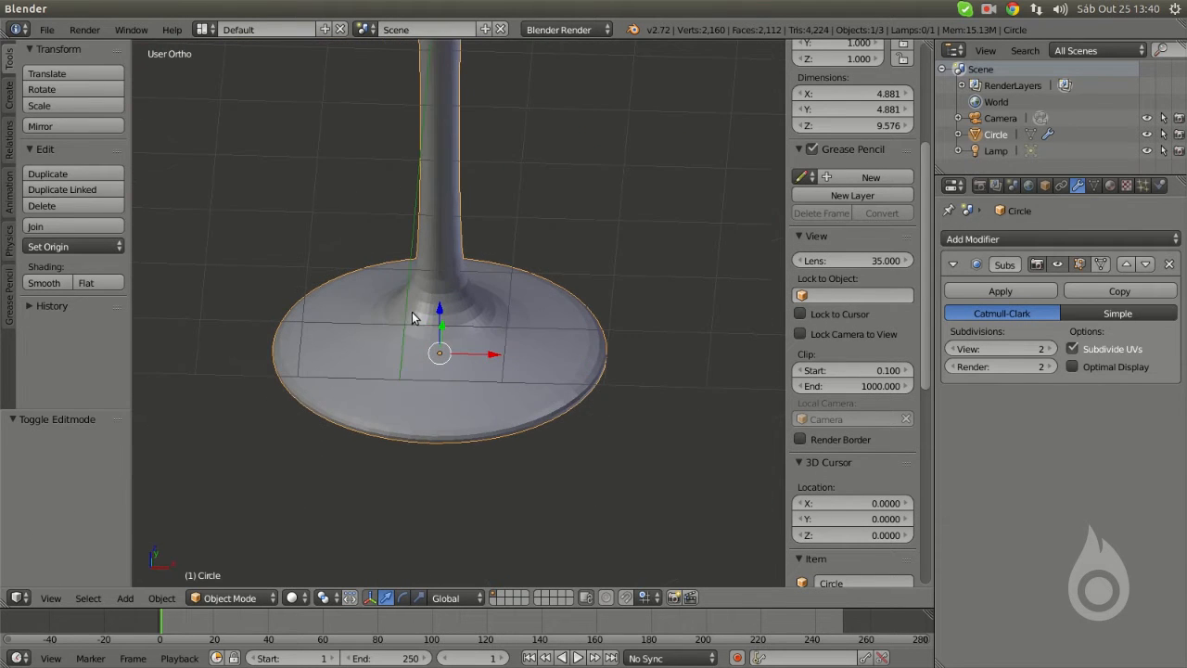
{"action": "left_click", "coordinate": [42, 284]}
{"action": "scroll", "coordinate": [467, 414], "scroll_direction": "down", "scroll_amount": 3}
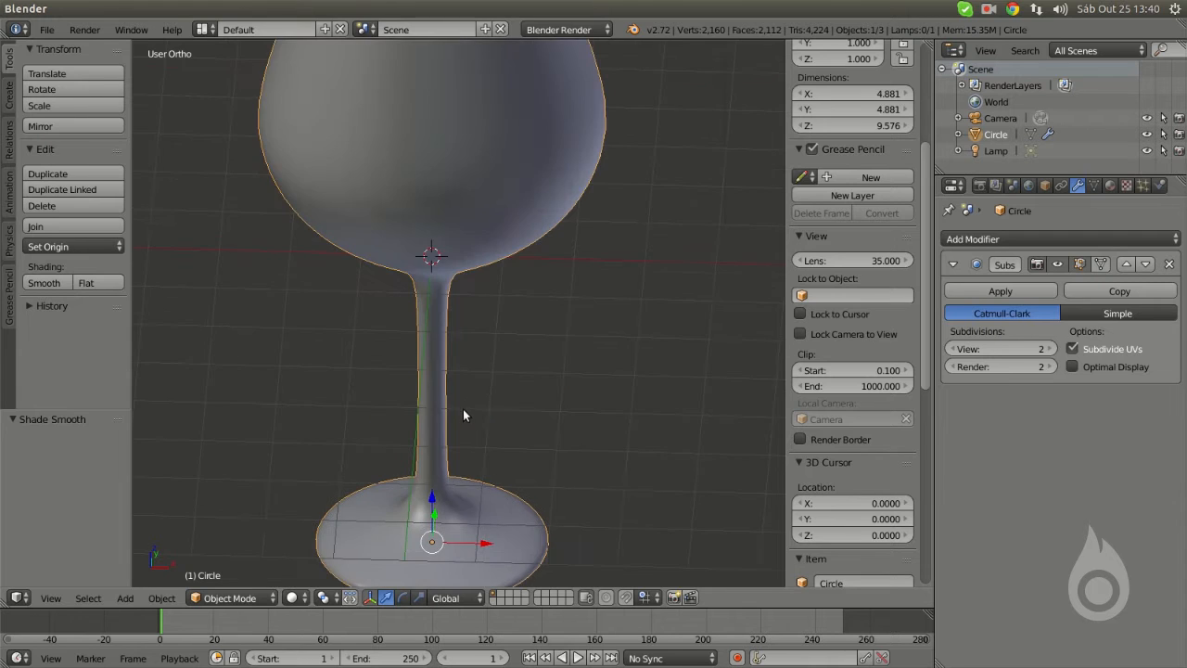
- Add a loop cut around the foot's upper surface and slide it about 0.83 of the way towards the outer edge
{"action": "scroll", "coordinate": [481, 420], "scroll_direction": "up", "scroll_amount": 6}
{"action": "key", "text": "Tab"}
{"action": "middle_click_drag", "start_coordinate": [481, 420], "coordinate": [506, 316], "text": "shift"}
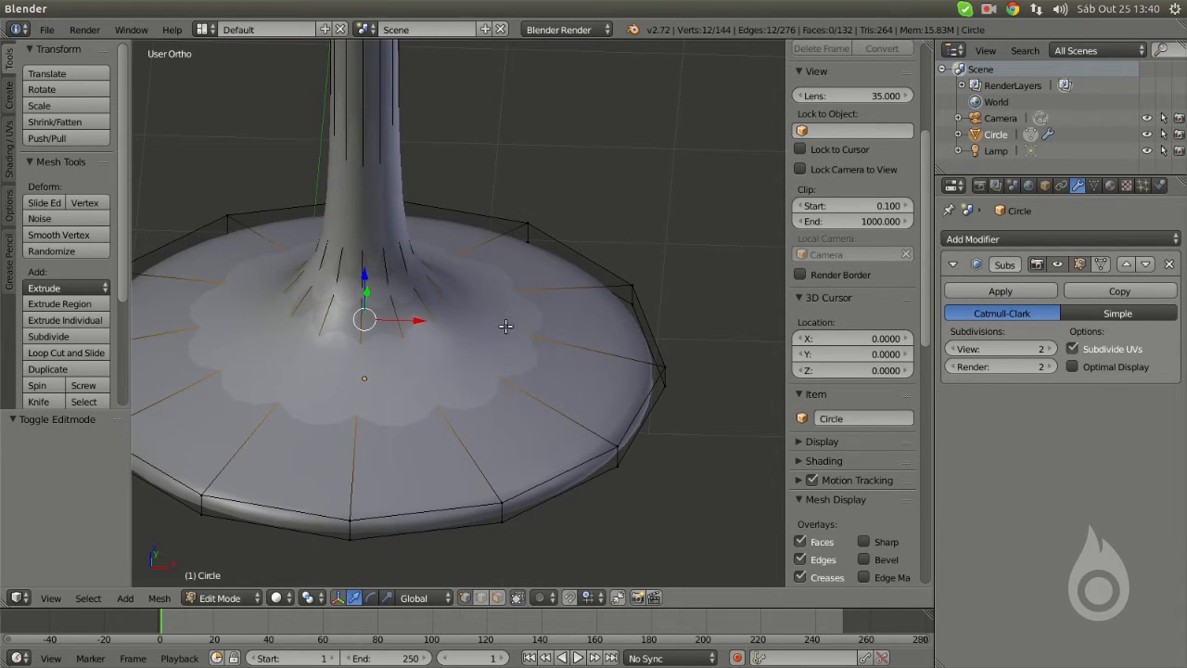
{"action": "key", "text": "ctrl+r"}
{"action": "left_click", "coordinate": [510, 342]}
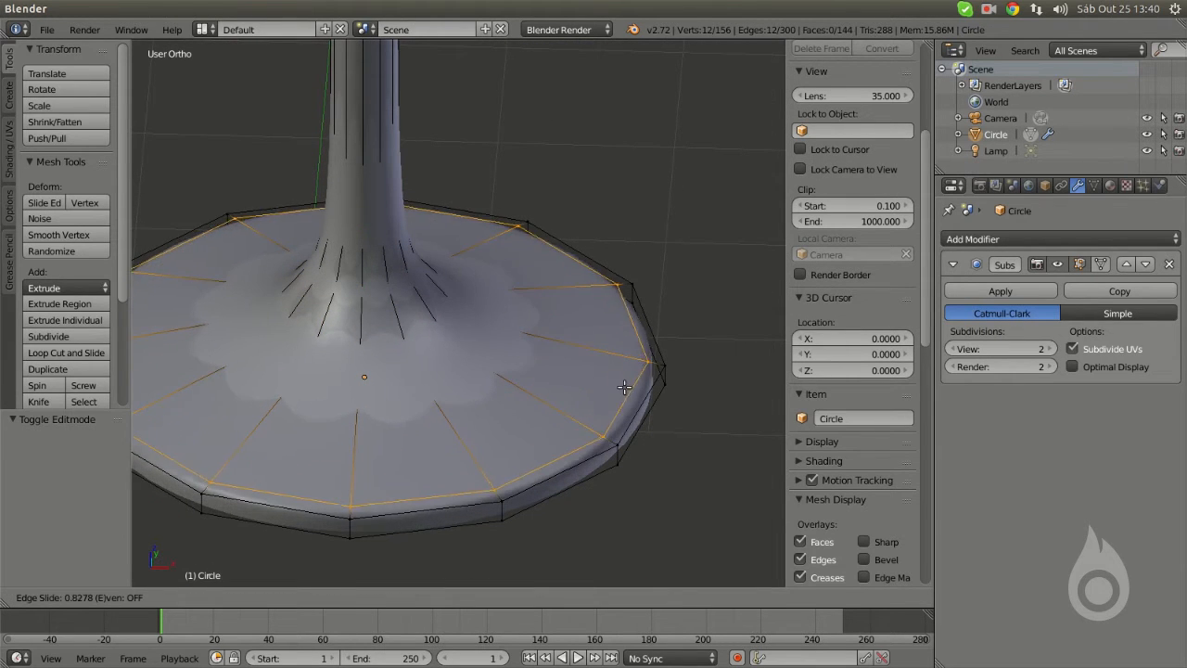
{"action": "left_click", "coordinate": [630, 390]}
{"action": "middle_click_drag", "start_coordinate": [644, 423], "coordinate": [624, 390]}
{"action": "key", "text": "Tab"}
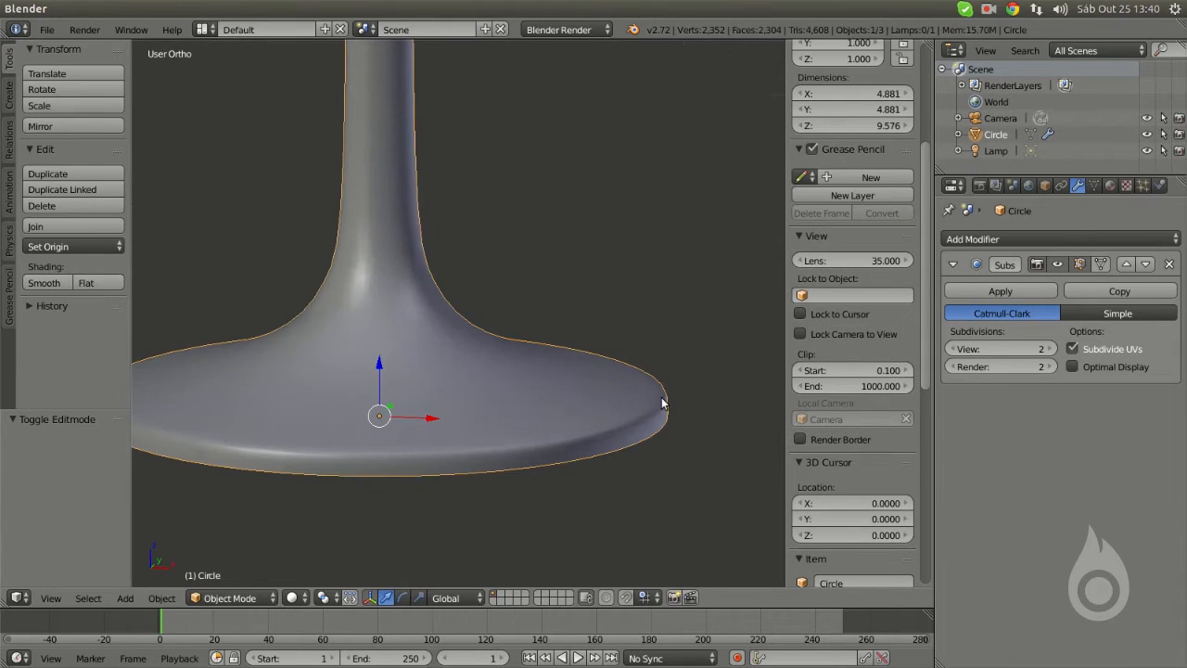
- Select the lowest outer edge ring on the foot's underside, extrude it in place and scale the new ring to about 0.98
{"action": "middle_click_drag", "start_coordinate": [547, 326], "coordinate": [543, 382]}
{"action": "scroll", "coordinate": [543, 381], "scroll_direction": "down", "scroll_amount": 1}
{"action": "middle_click_drag", "start_coordinate": [468, 337], "coordinate": [469, 234], "text": "shift"}
{"action": "scroll", "coordinate": [507, 416], "scroll_direction": "down", "scroll_amount": 1}
{"action": "scroll", "coordinate": [506, 415], "scroll_direction": "down", "scroll_amount": 3}
{"action": "scroll", "coordinate": [503, 329], "scroll_direction": "up", "scroll_amount": 3}
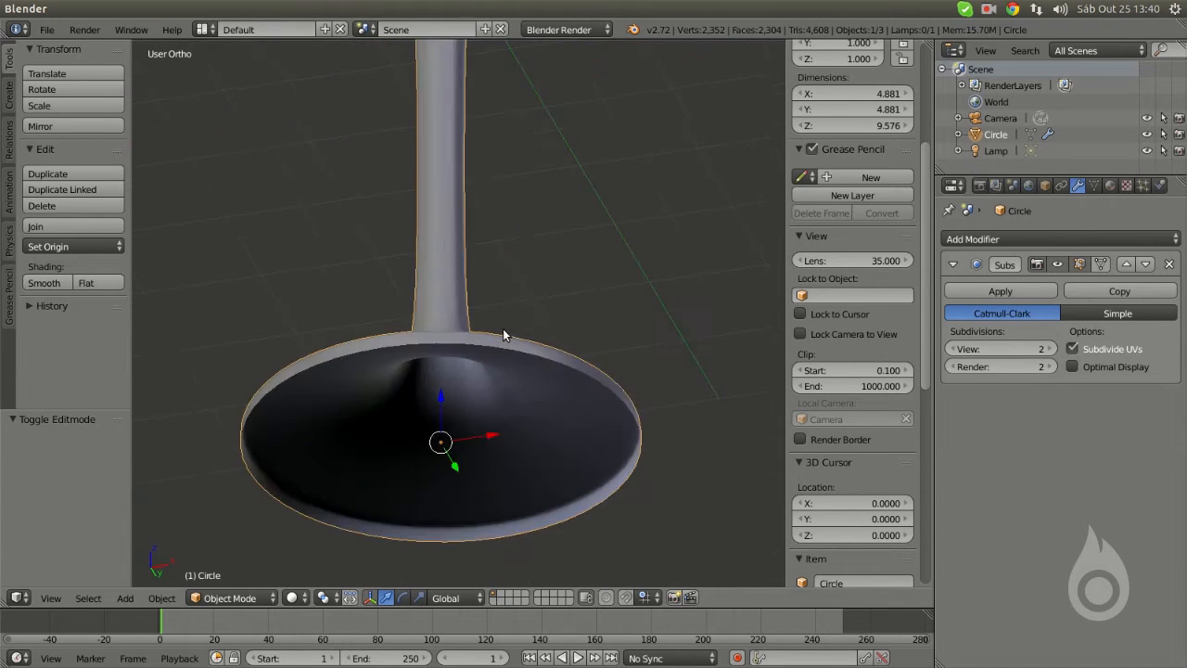
{"action": "key", "text": "Tab"}
{"action": "right_click", "coordinate": [509, 345], "text": "alt"}
{"action": "scroll", "coordinate": [522, 355], "scroll_direction": "up", "scroll_amount": 2}
{"action": "scroll", "coordinate": [540, 405], "scroll_direction": "up", "scroll_amount": 1}
{"action": "middle_click_drag", "start_coordinate": [531, 386], "coordinate": [537, 270], "text": "shift"}
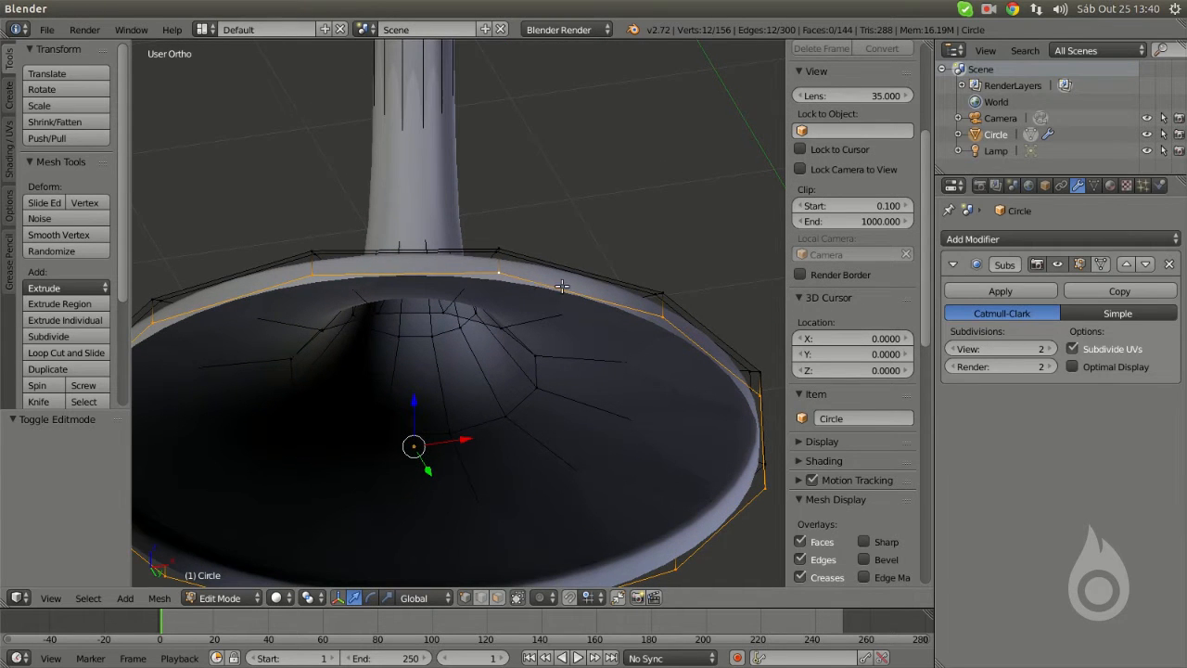
{"action": "right_click", "coordinate": [549, 264], "text": "alt"}
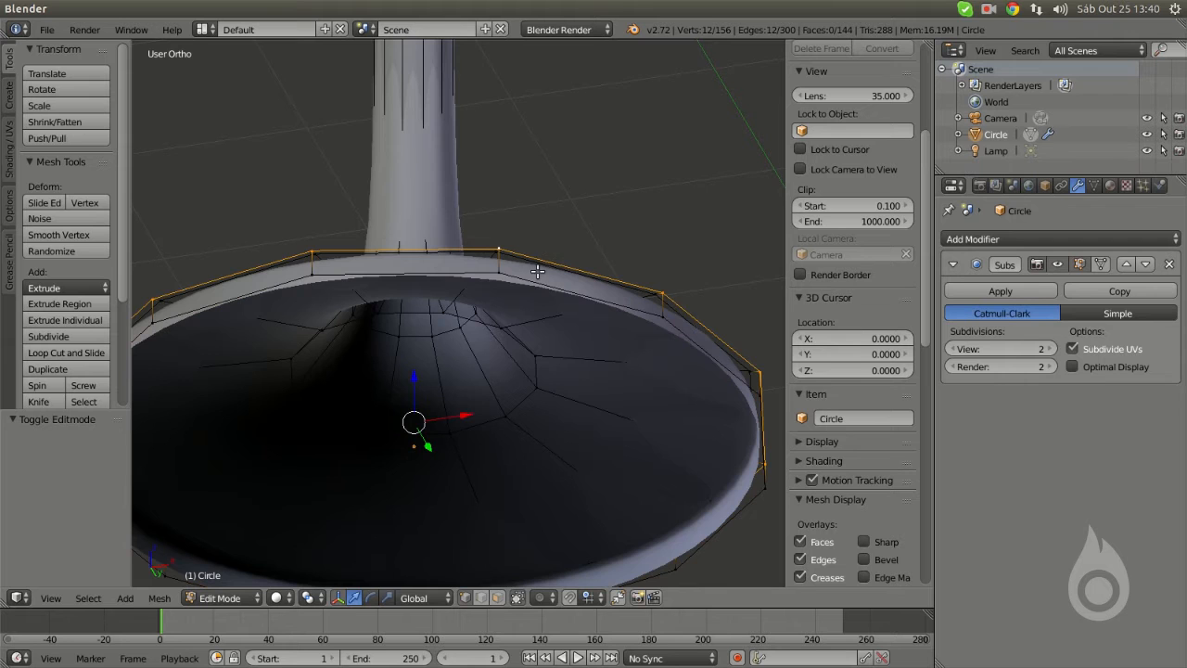
{"action": "right_click", "coordinate": [583, 307], "text": "alt"}
{"action": "scroll", "coordinate": [567, 305], "scroll_direction": "down", "scroll_amount": 3}
{"action": "middle_click_drag", "start_coordinate": [519, 336], "coordinate": [538, 280]}
{"action": "scroll", "coordinate": [513, 345], "scroll_direction": "up", "scroll_amount": 2}
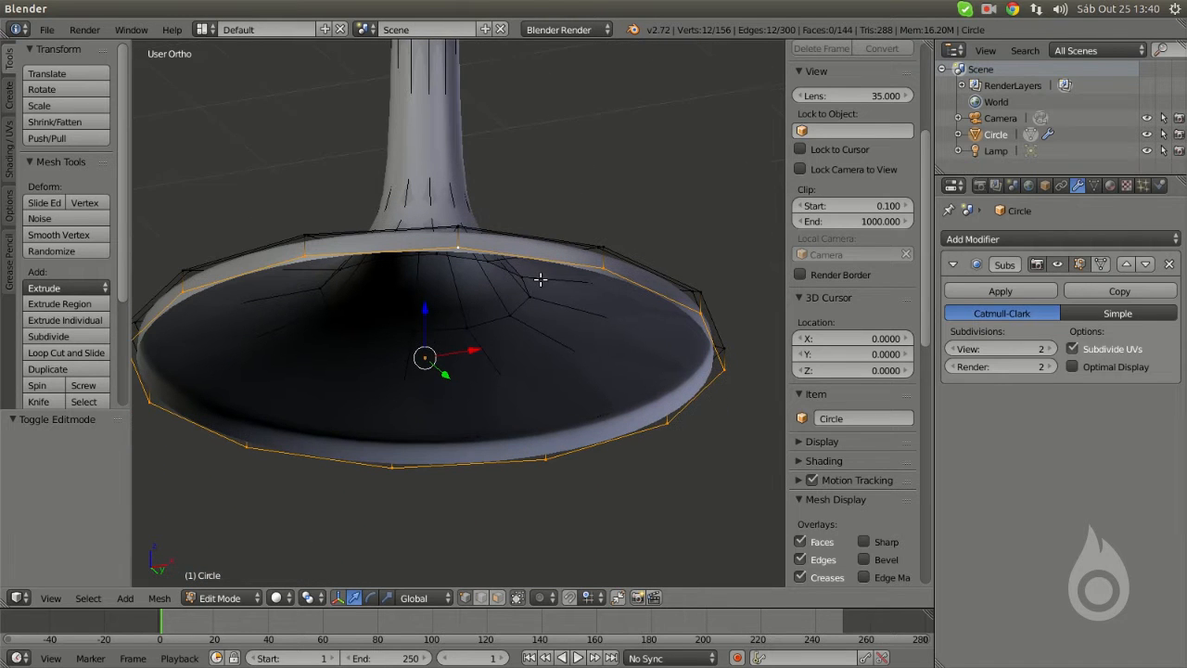
{"action": "mouse_move", "coordinate": [525, 266]}
{"action": "middle_mouse_down"}
{"action": "mouse_move", "coordinate": [520, 287]}
{"action": "mouse_move", "coordinate": [514, 275]}
{"action": "middle_mouse_up"}
{"action": "key", "text": "e"}
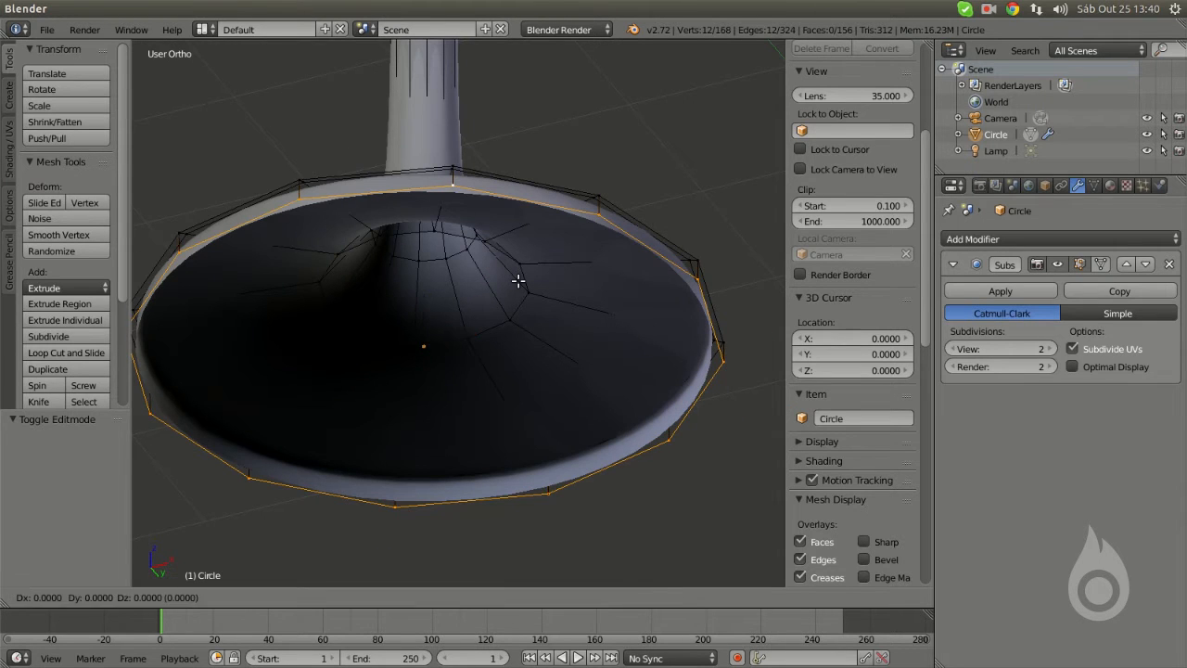
{"action": "key", "text": "Escape"}
{"action": "key", "text": "s"}
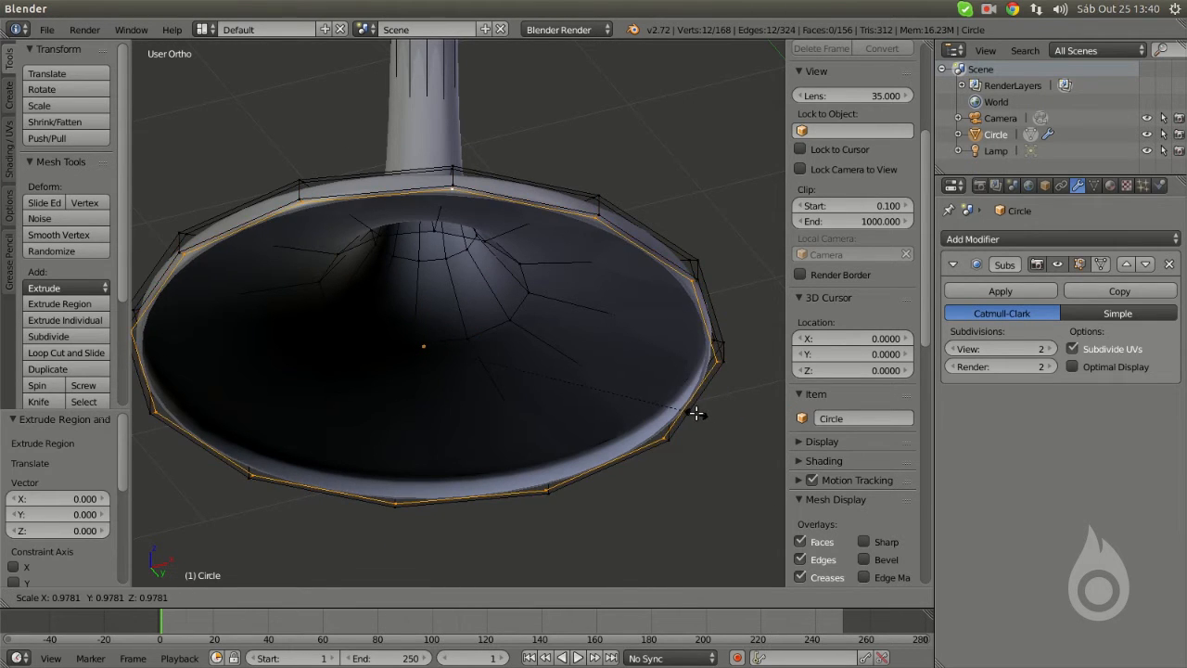
{"action": "left_click", "coordinate": [686, 406]}
- Extrude the underside ring again in place and scale it inward to about half its size
{"action": "key", "text": "e"}
{"action": "key", "text": "Escape"}
{"action": "key", "text": "s"}
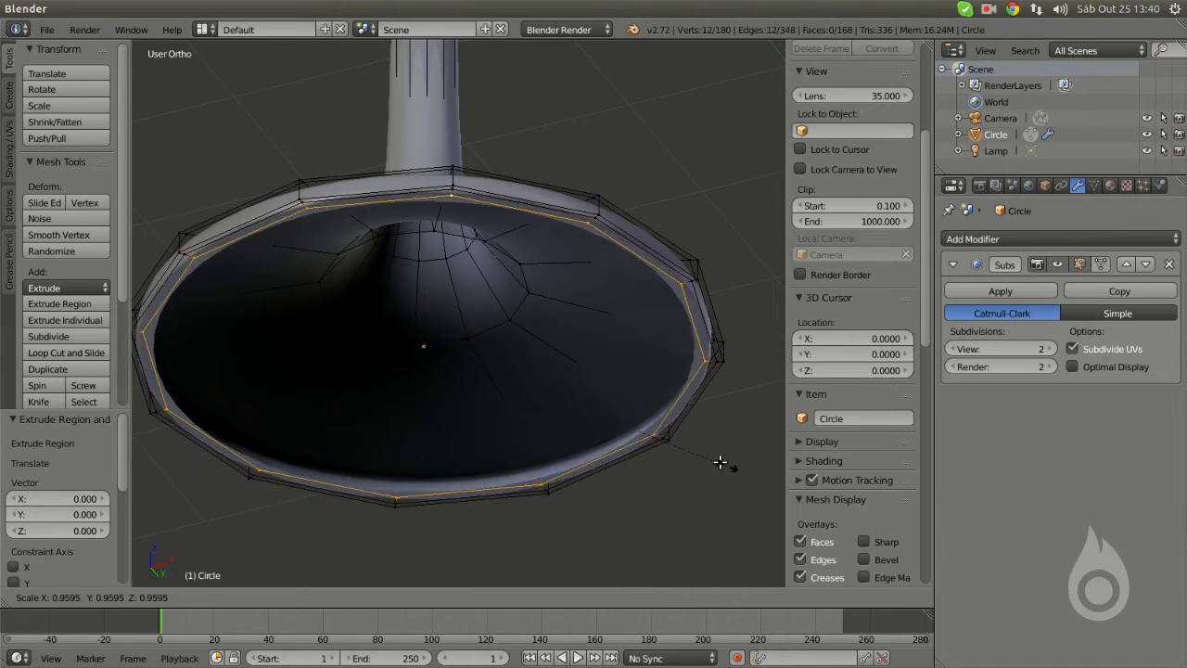
{"action": "left_click", "coordinate": [599, 397]}
- Extrude the inner underside ring, scale it to 0 to close the foot's base, and remove the duplicate centre vertices
{"action": "key", "text": "e"}
{"action": "key", "text": "Escape"}
{"action": "key", "text": "s"}
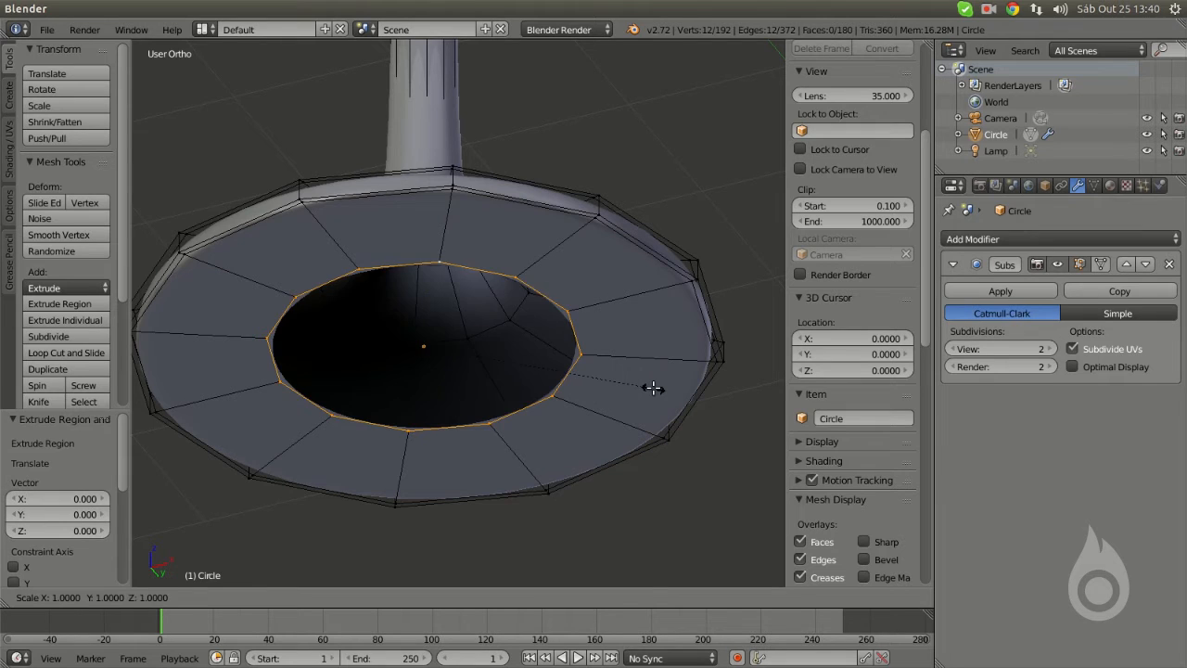
{"action": "key", "text": "0"}
{"action": "left_click", "coordinate": [652, 388]}
{"action": "mouse_move", "coordinate": [522, 316]}
{"action": "middle_mouse_down"}
{"action": "mouse_move", "coordinate": [484, 411]}
{"action": "mouse_move", "coordinate": [507, 333]}
{"action": "middle_mouse_up"}
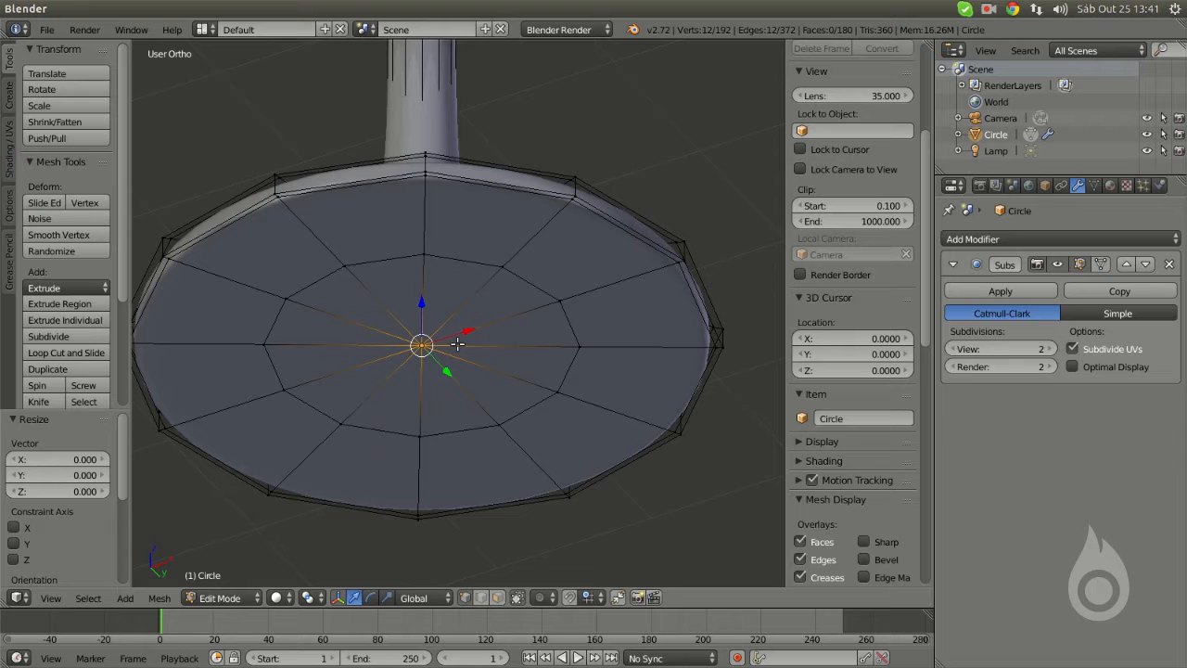
{"action": "key", "text": "w"}
{"action": "left_click", "coordinate": [406, 339]}
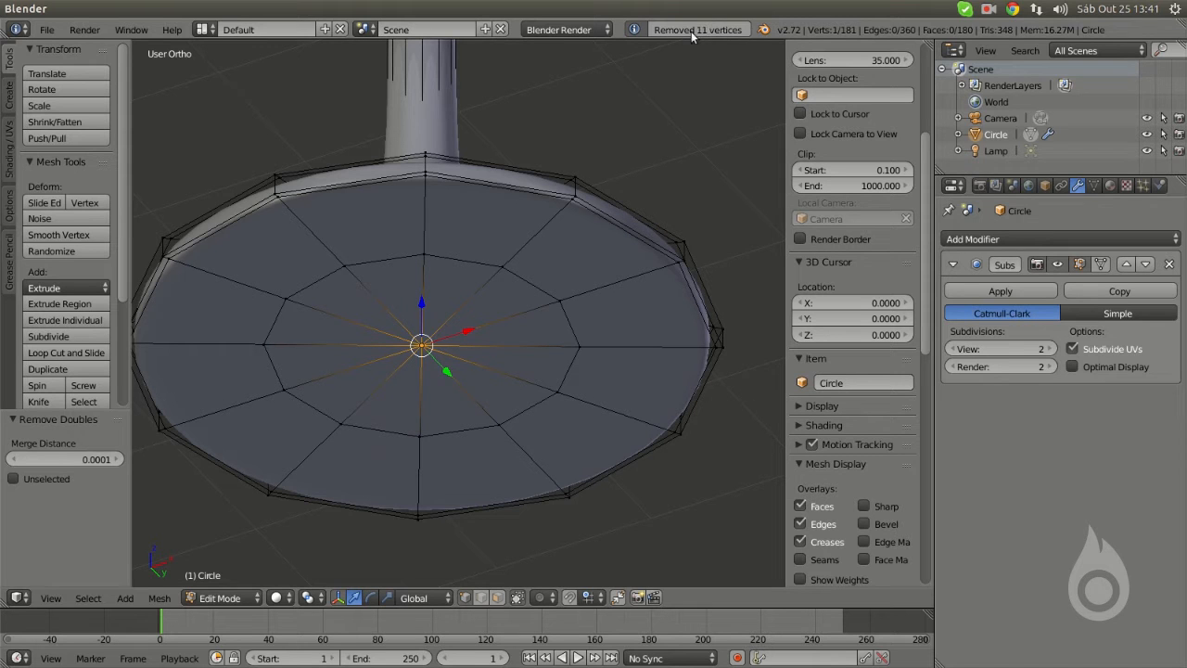
- From the front in wireframe, select the bowl's five upper edge rings, duplicate them in place and scale the copy to about 0.92
{"action": "middle_click_drag", "start_coordinate": [507, 247], "coordinate": [569, 226]}
{"action": "key", "text": "Tab"}
{"action": "key", "text": "Tab"}
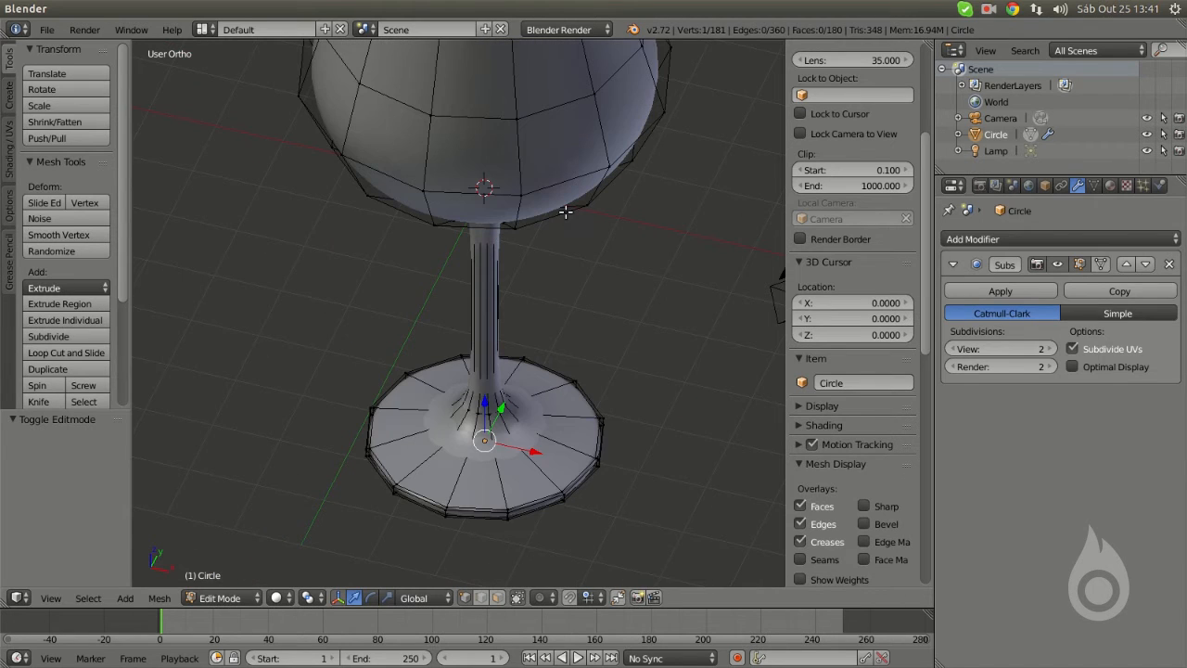
{"action": "key", "text": "KP_1"}
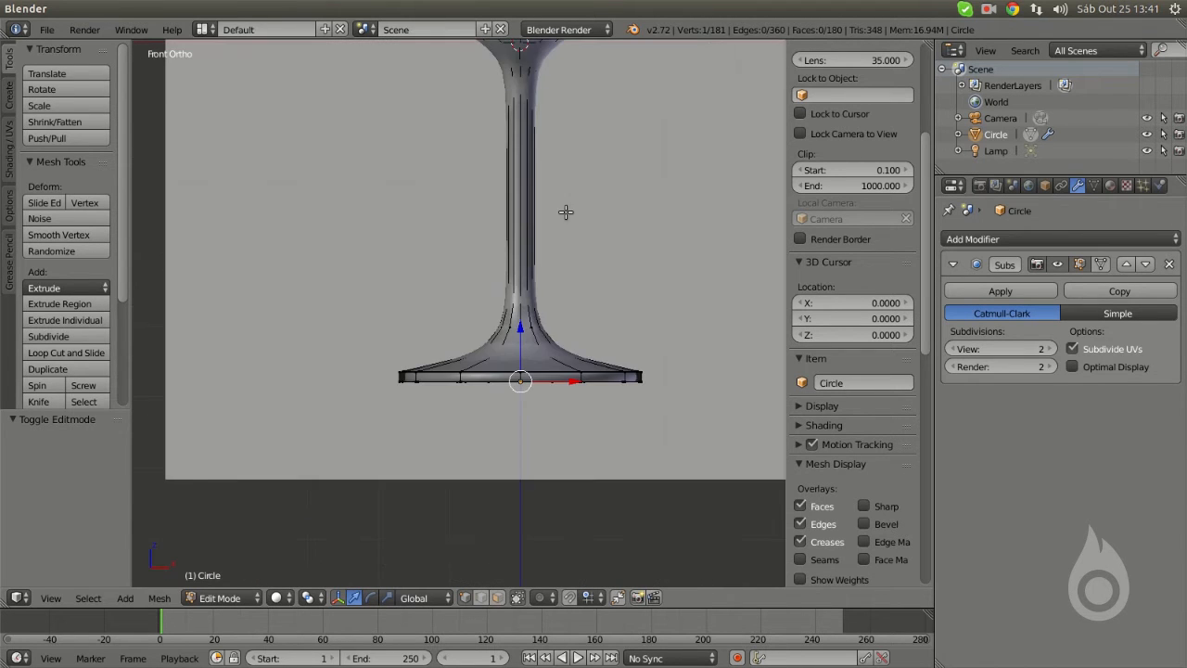
{"action": "scroll", "coordinate": [504, 336], "scroll_direction": "down", "scroll_amount": 5}
{"action": "scroll", "coordinate": [425, 249], "scroll_direction": "up", "scroll_amount": 3}
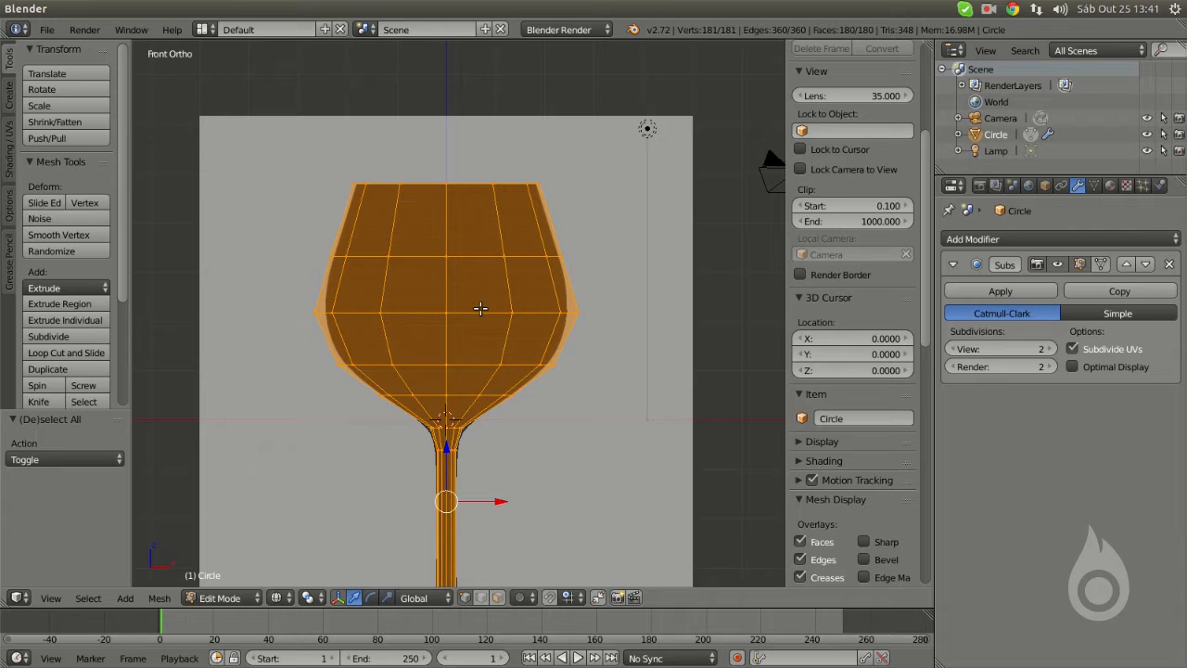
{"action": "key", "text": "a"}
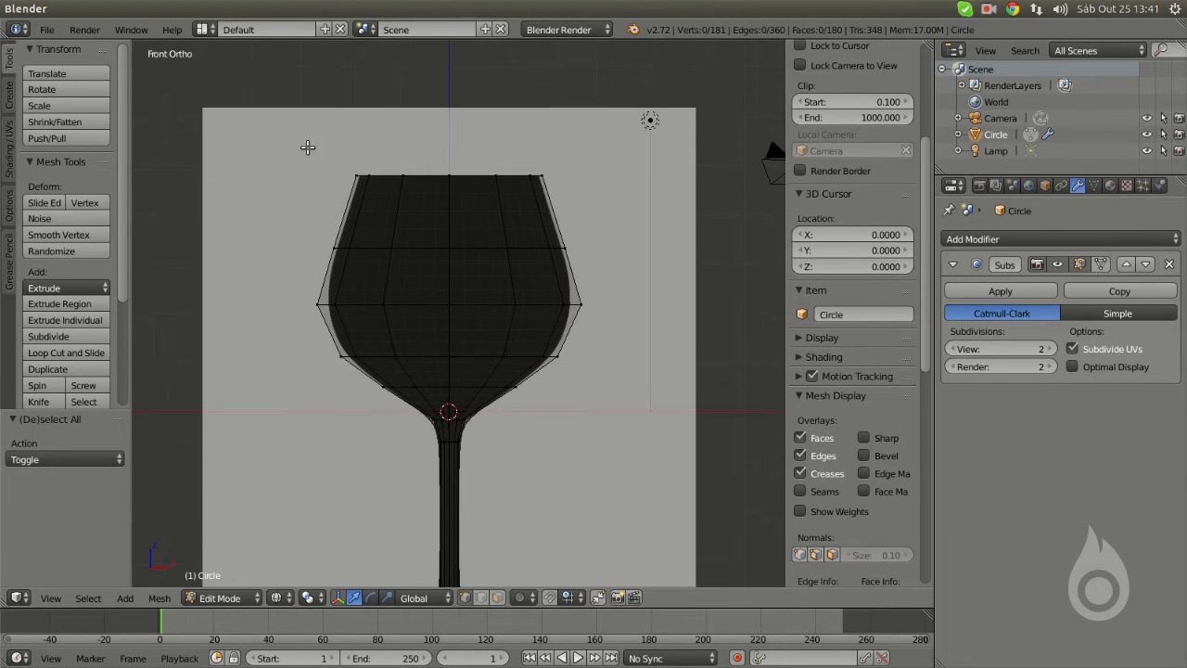
{"action": "key", "text": "b"}
{"action": "left_click_drag", "start_coordinate": [253, 105], "coordinate": [665, 398]}
{"action": "scroll", "coordinate": [529, 411], "scroll_direction": "up", "scroll_amount": 3}
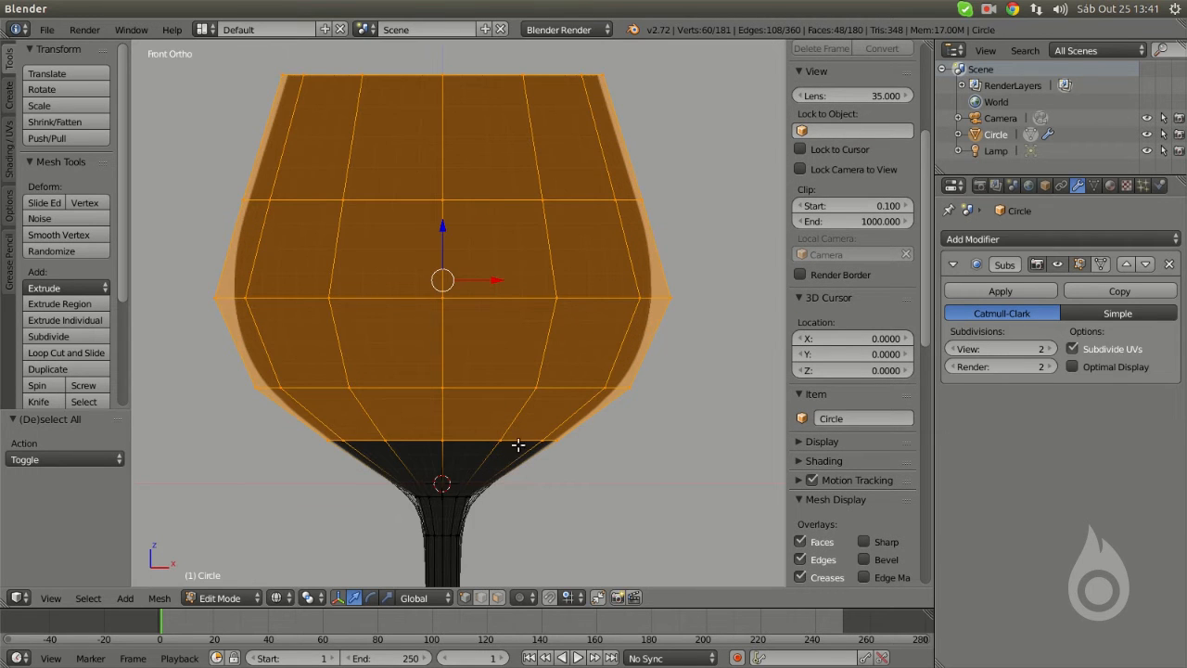
{"action": "scroll", "coordinate": [513, 304], "scroll_direction": "down", "scroll_amount": 1}
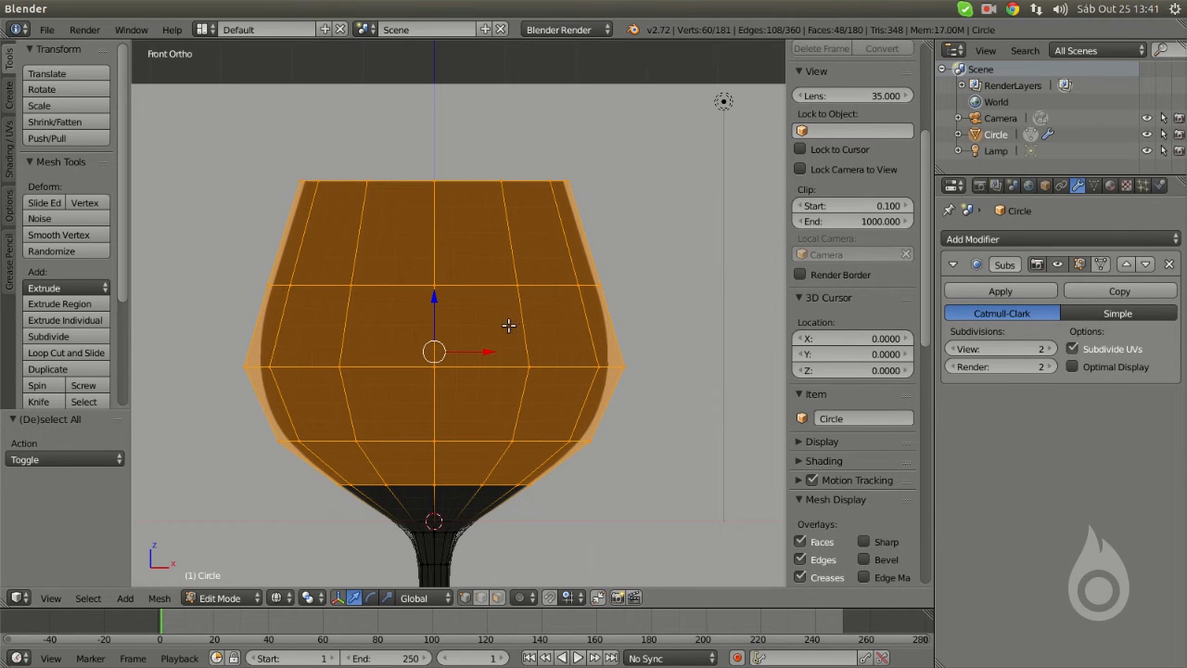
{"action": "key", "text": "shift+d"}
{"action": "right_click", "coordinate": [609, 331]}
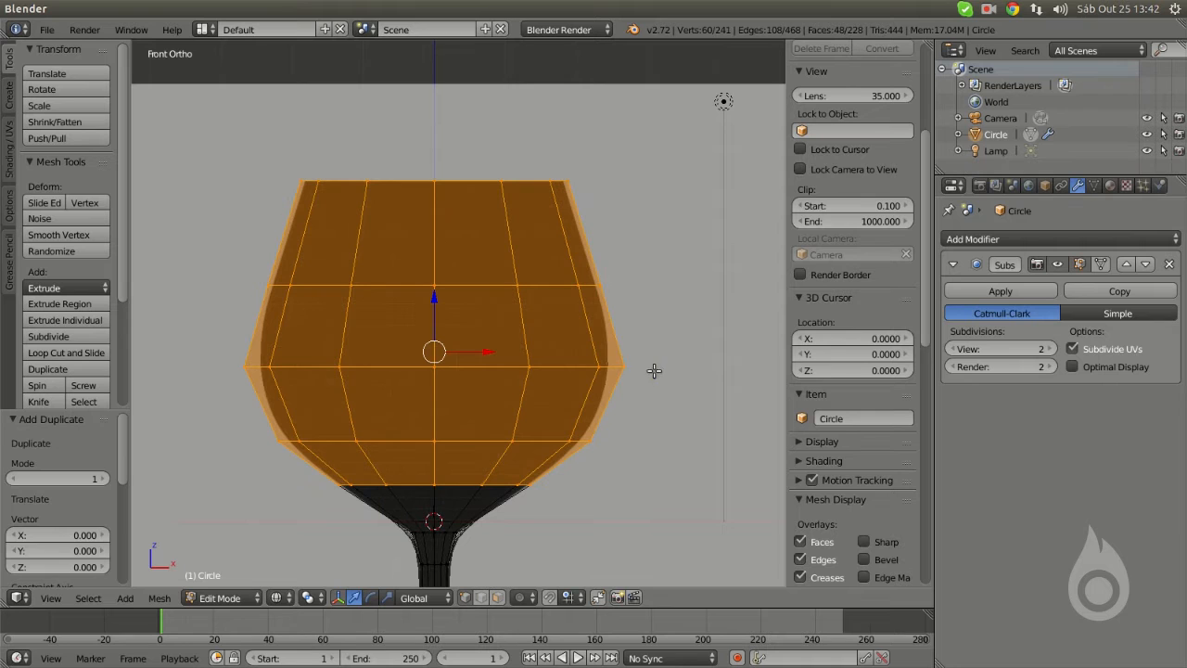
{"action": "key", "text": "s"}
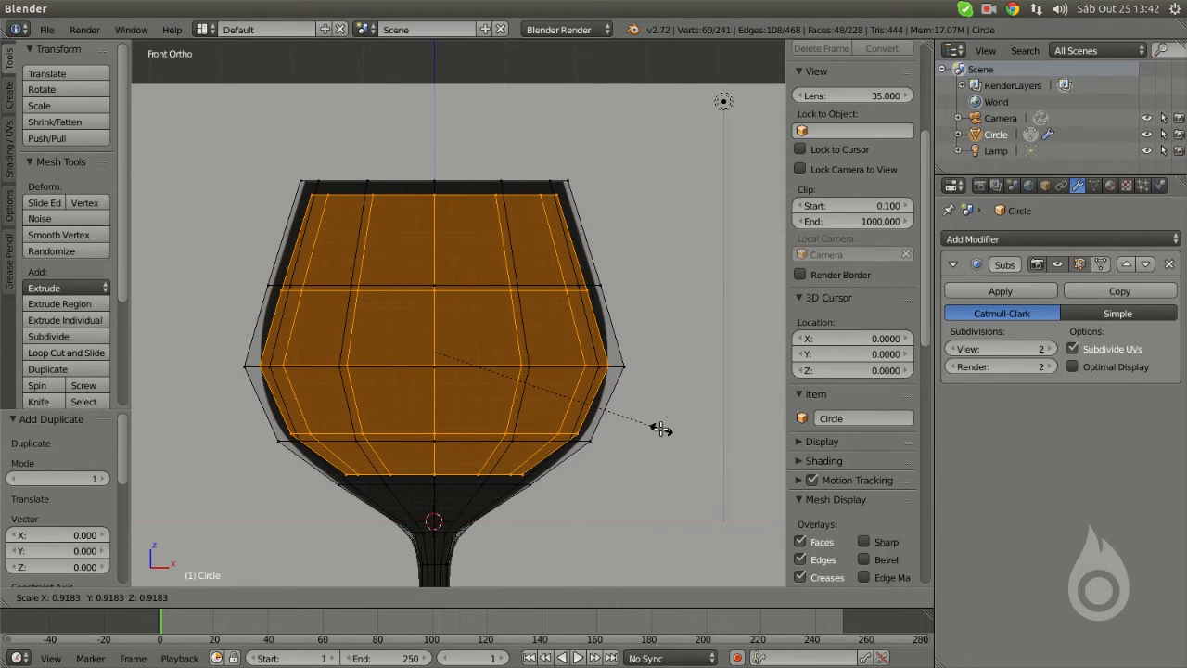
{"action": "left_click", "coordinate": [629, 424]}
- Enlarge the duplicated inner bowl slightly with a scale of 1.005
{"action": "middle_click_drag", "start_coordinate": [684, 435], "coordinate": [535, 384]}
{"action": "key", "text": "s"}
{"action": "left_click", "coordinate": [700, 395]}
- Raise the inner bowl's top ring by 0.196 along Z to the outer rim's level and scale it to 0.984
{"action": "key", "text": "KP_1"}
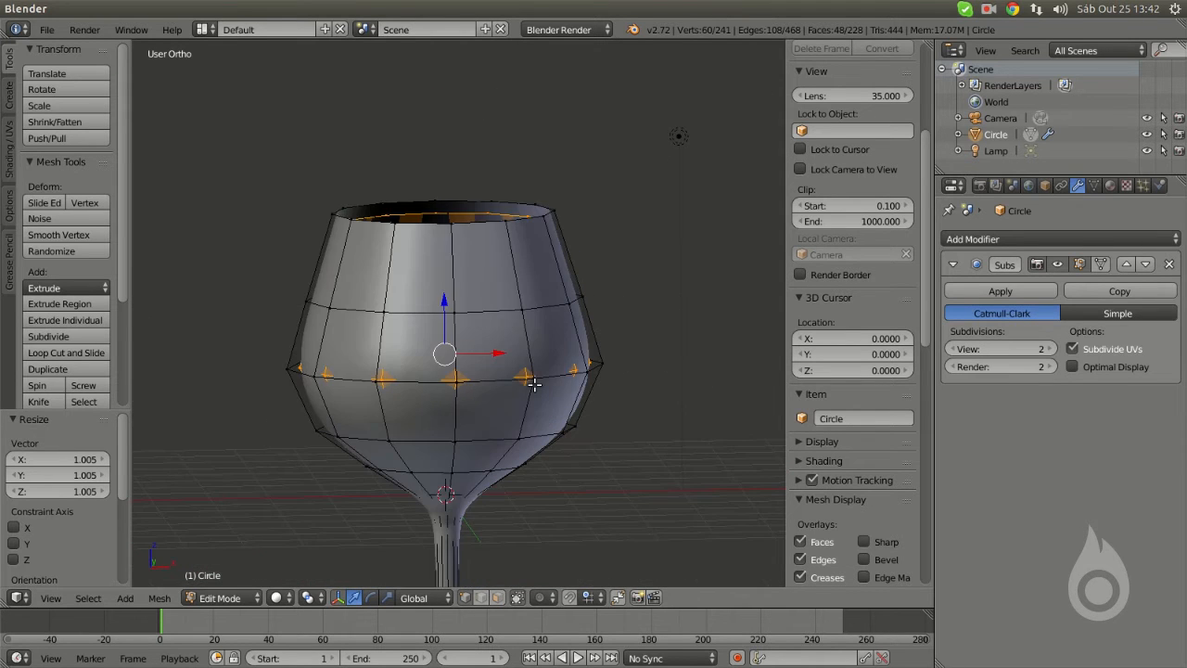
{"action": "key", "text": "z"}
{"action": "middle_click_drag", "start_coordinate": [460, 220], "coordinate": [473, 263], "text": "shift"}
{"action": "scroll", "coordinate": [477, 243], "scroll_direction": "up", "scroll_amount": 3}
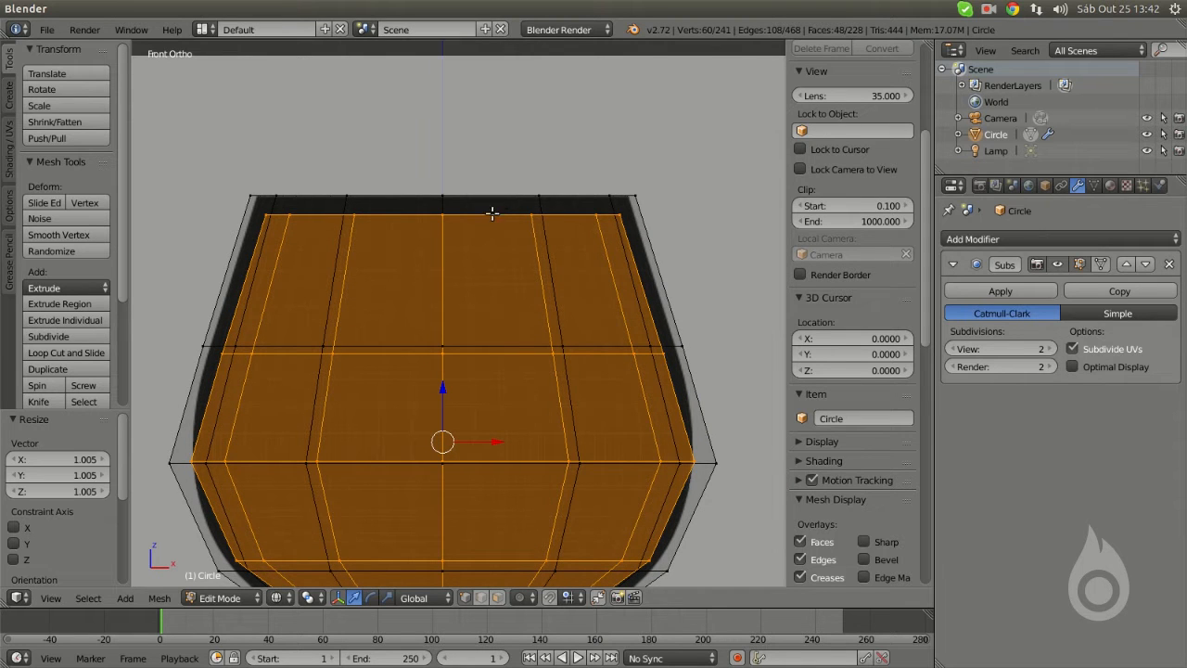
{"action": "right_click", "coordinate": [486, 211], "text": "alt"}
{"action": "scroll", "coordinate": [480, 196], "scroll_direction": "up", "scroll_amount": 3}
{"action": "key", "text": "g"}
{"action": "key", "text": "z"}
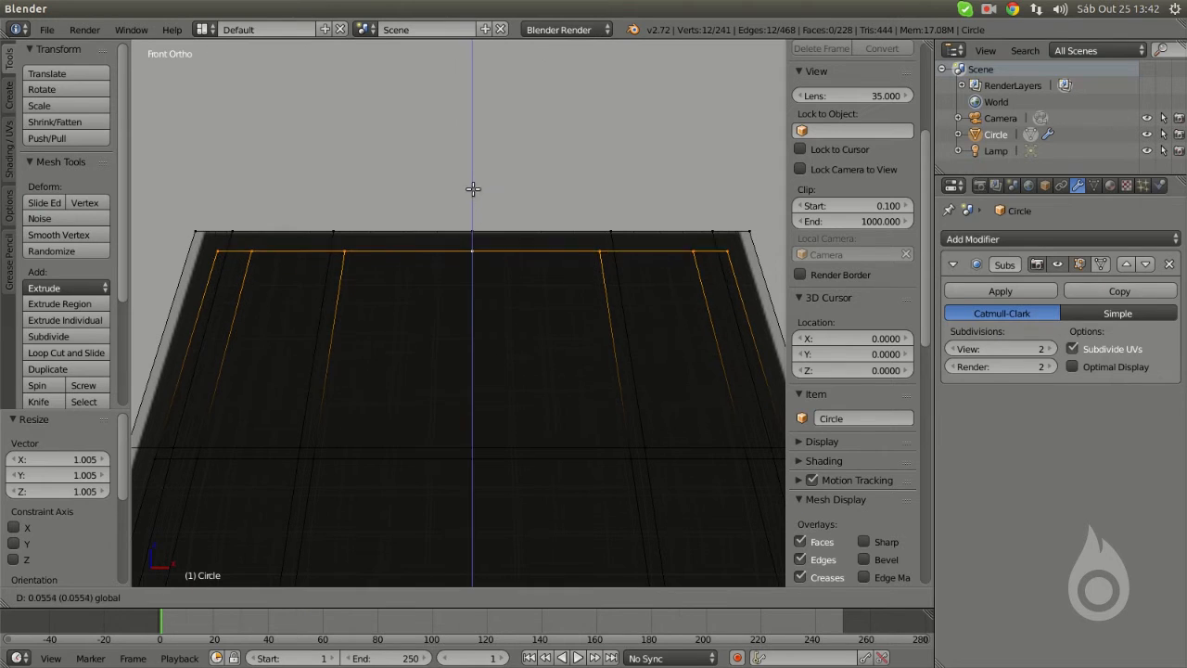
{"action": "left_click", "coordinate": [730, 390]}
{"action": "key", "text": "s"}
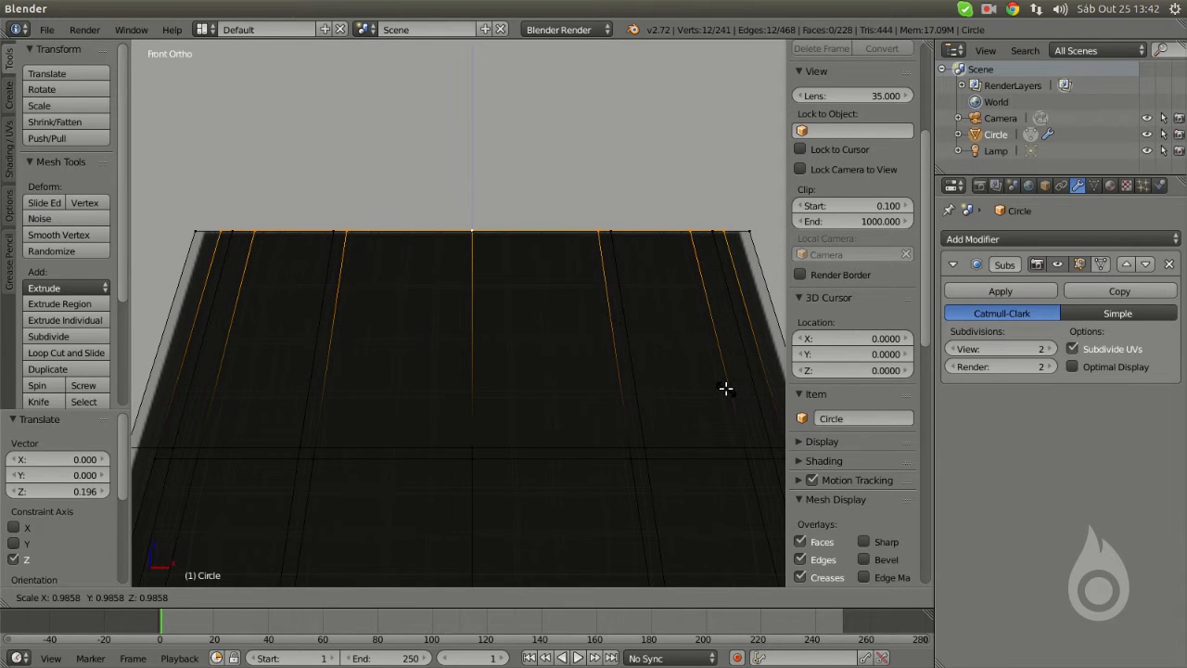
{"action": "left_click", "coordinate": [725, 388]}
- Return to solid display and turn off the subdivision modifier's viewport preview
{"action": "scroll", "coordinate": [694, 405], "scroll_direction": "down", "scroll_amount": 2}
{"action": "scroll", "coordinate": [633, 480], "scroll_direction": "down", "scroll_amount": 1}
{"action": "middle_click_drag", "start_coordinate": [633, 479], "coordinate": [627, 241], "text": "shift"}
{"action": "middle_click_drag", "start_coordinate": [592, 321], "coordinate": [576, 514]}
{"action": "key", "text": "z"}
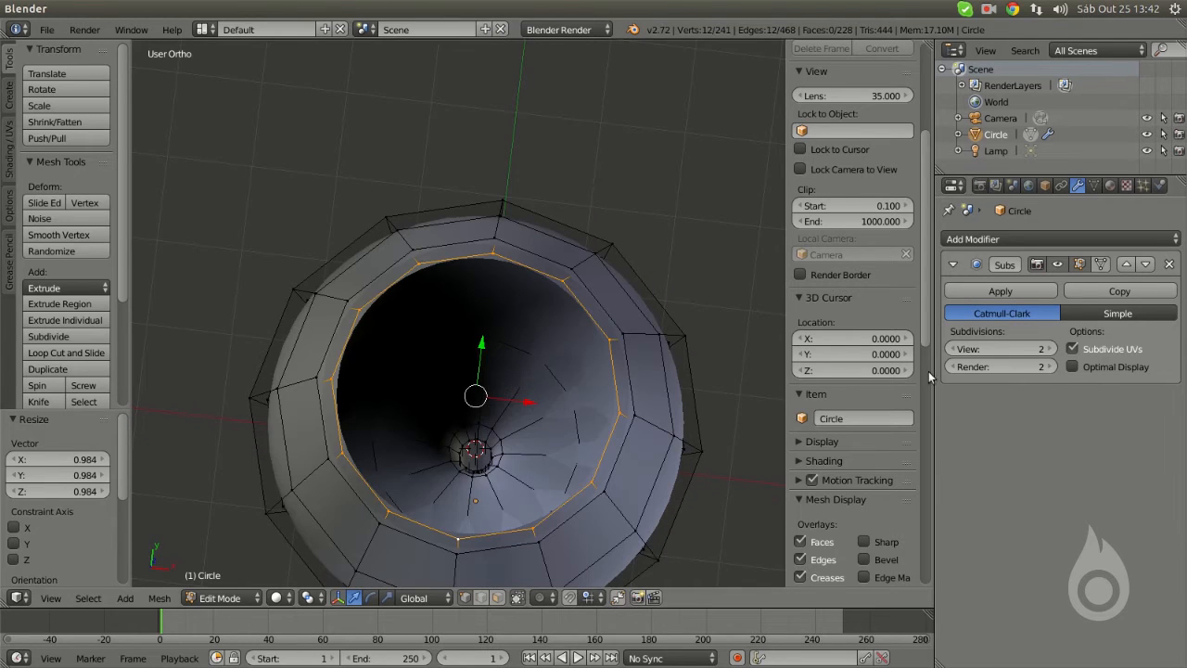
{"action": "left_click", "coordinate": [1057, 265]}
- Select the inner bowl's lowest edge ring, extrude it in place and scale the new ring to about 0.5
{"action": "middle_click_drag", "start_coordinate": [607, 408], "coordinate": [618, 368]}
{"action": "right_click", "coordinate": [562, 354], "text": "alt"}
{"action": "scroll", "coordinate": [597, 354], "scroll_direction": "up", "scroll_amount": 3}
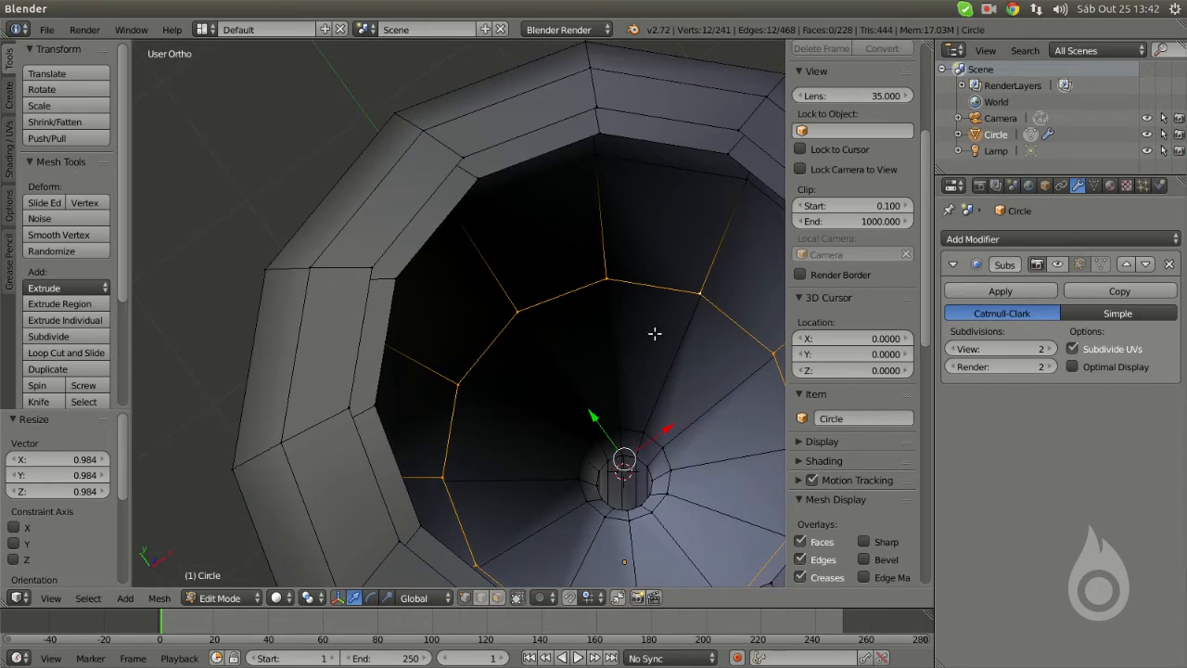
{"action": "middle_click_drag", "start_coordinate": [657, 325], "coordinate": [454, 283], "text": "shift"}
{"action": "middle_click_drag", "start_coordinate": [518, 366], "coordinate": [565, 323], "text": "shift"}
{"action": "scroll", "coordinate": [464, 284], "scroll_direction": "down", "scroll_amount": 2}
{"action": "key", "text": "e"}
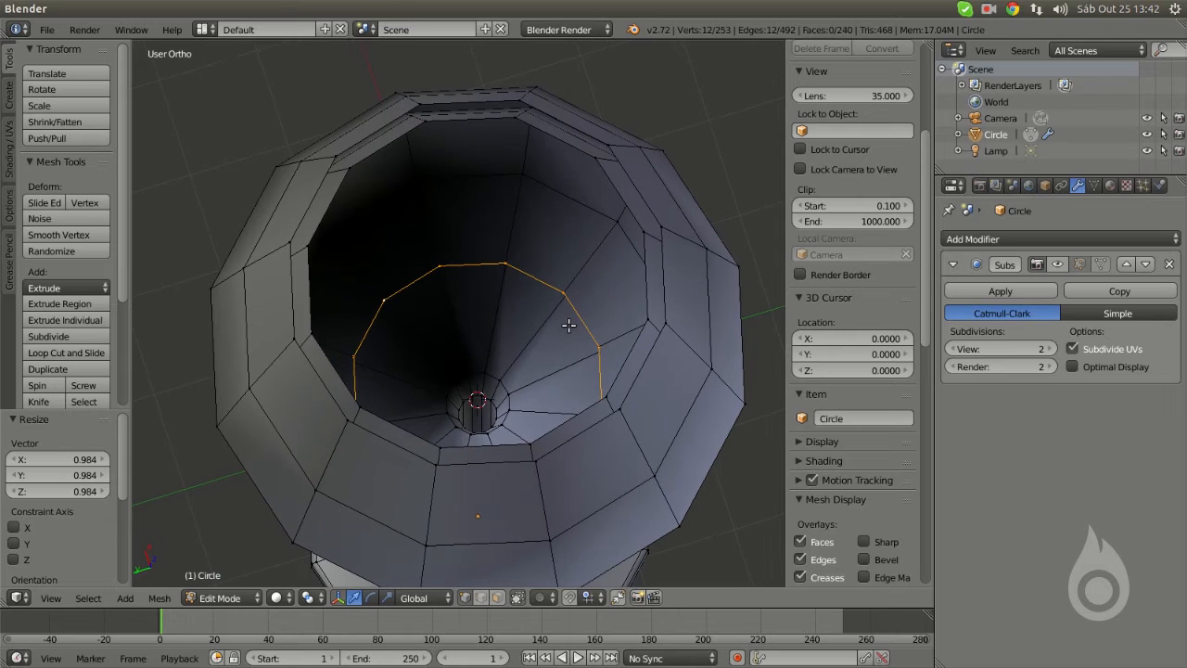
{"action": "right_click", "coordinate": [573, 326]}
{"action": "key", "text": "s"}
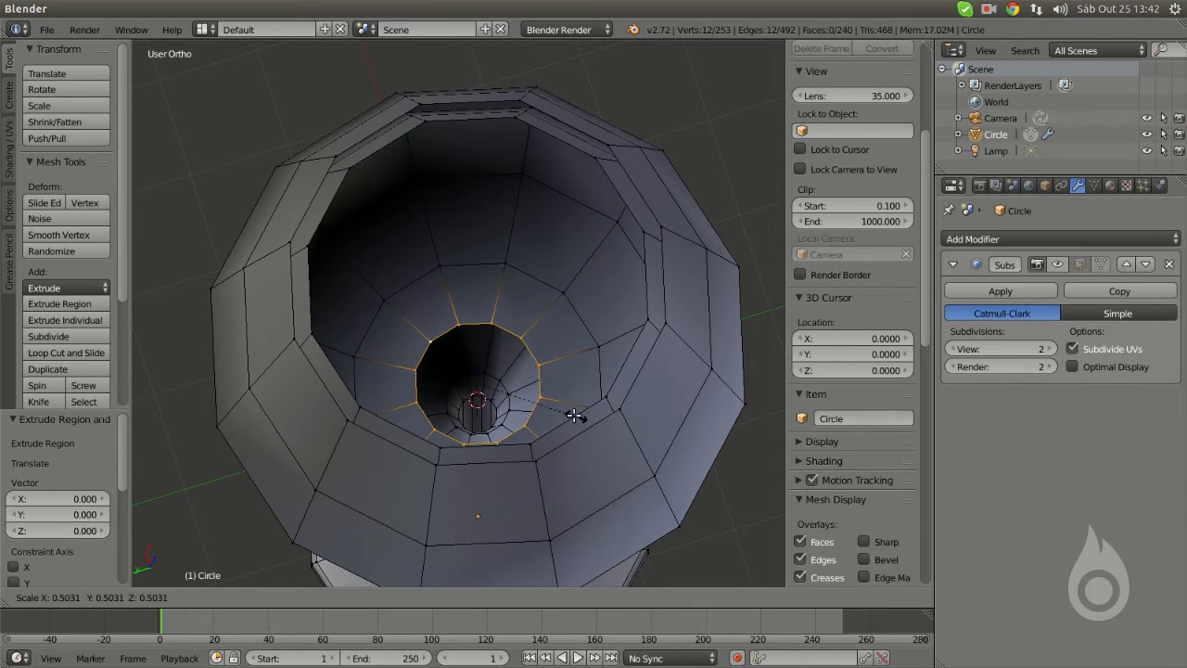
{"action": "left_click", "coordinate": [569, 416]}
- In wireframe display, lower the new inner bottom ring by 0.096 along Z
{"action": "middle_click_drag", "start_coordinate": [517, 363], "coordinate": [508, 354]}
{"action": "key", "text": "z"}
{"action": "mouse_move", "coordinate": [492, 407]}
{"action": "middle_mouse_down"}
{"action": "mouse_move", "coordinate": [511, 390]}
{"action": "mouse_move", "coordinate": [514, 329]}
{"action": "middle_mouse_up"}
{"action": "key", "text": "g"}
{"action": "key", "text": "z"}
{"action": "left_click", "coordinate": [540, 400]}
{"action": "middle_click_drag", "start_coordinate": [540, 400], "coordinate": [439, 221]}
- Extrude the inner bottom ring, scale it to 0 to close the inner bowl, and remove the duplicate centre vertices
{"action": "key", "text": "e"}
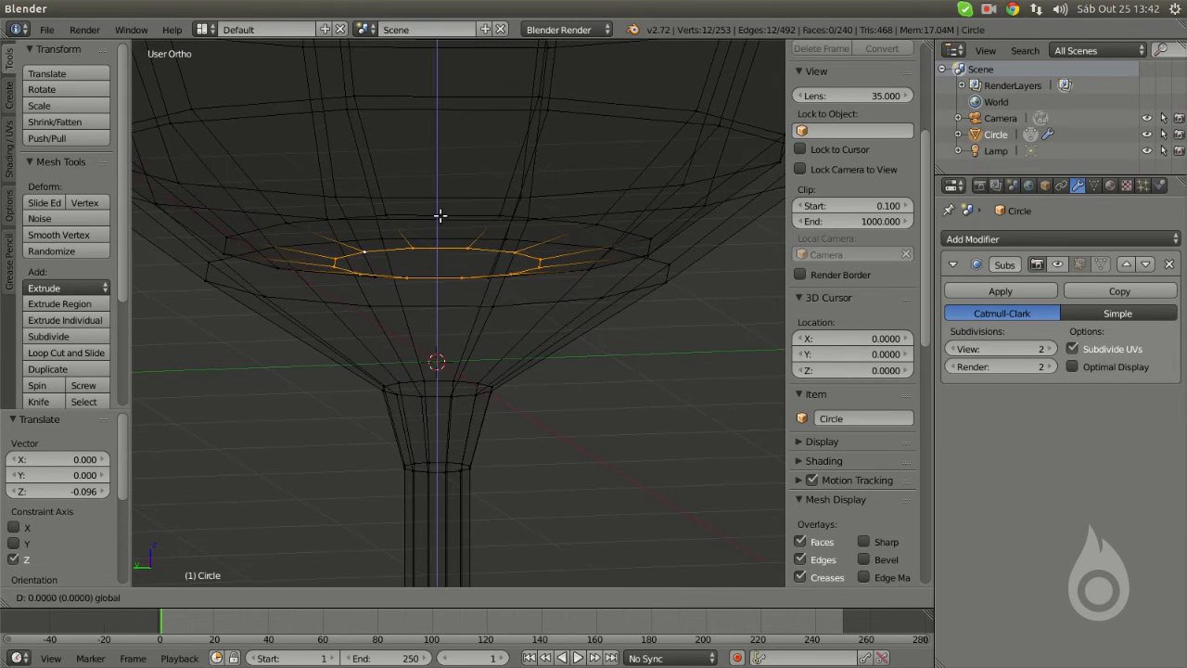
{"action": "right_click", "coordinate": [485, 268]}
{"action": "key", "text": "s"}
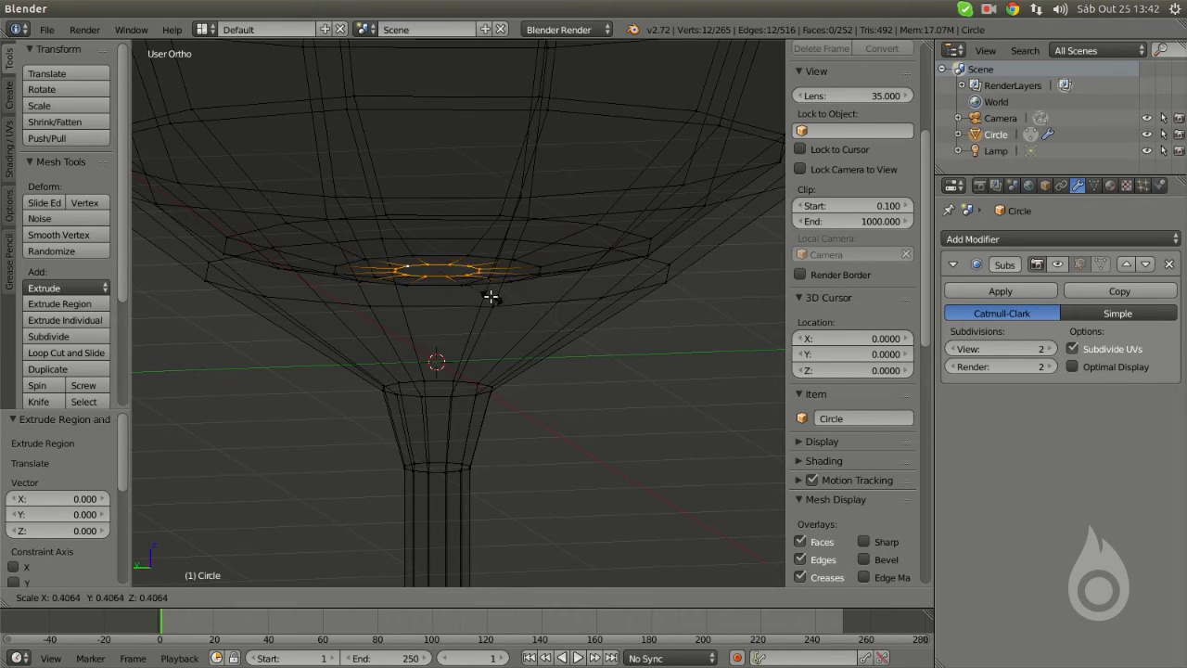
{"action": "key", "text": "0"}
{"action": "key", "text": "Return"}
{"action": "middle_click_drag", "start_coordinate": [528, 283], "coordinate": [509, 352]}
{"action": "scroll", "coordinate": [430, 284], "scroll_direction": "up", "scroll_amount": 2}
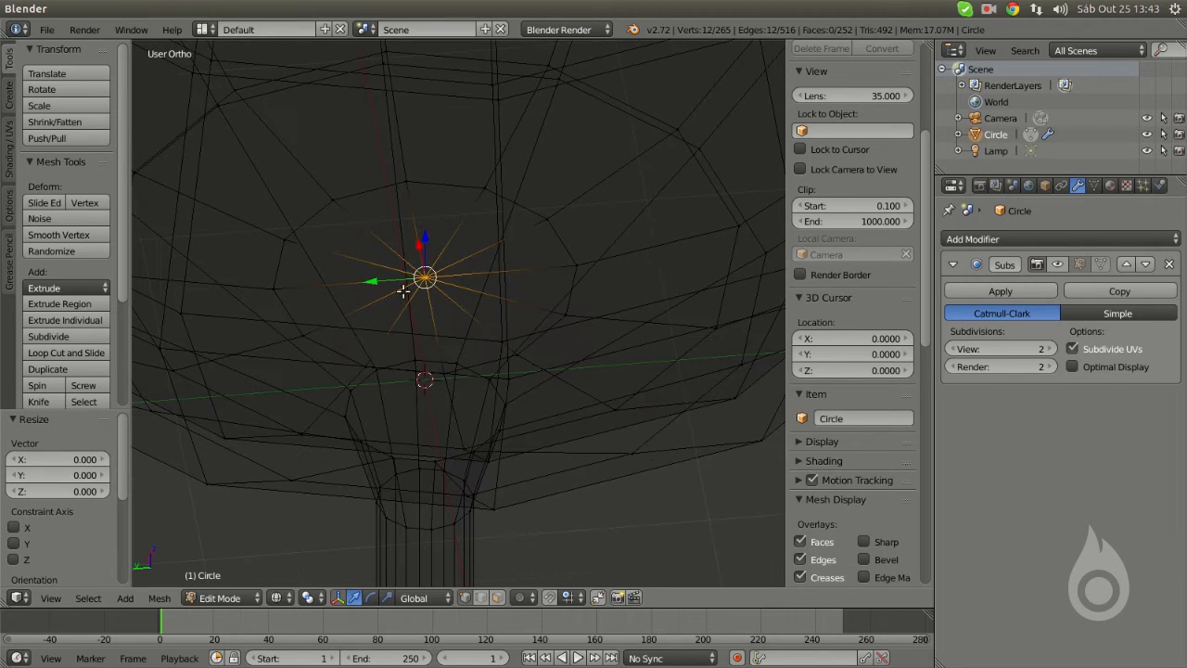
{"action": "middle_click_drag", "start_coordinate": [492, 281], "coordinate": [513, 266]}
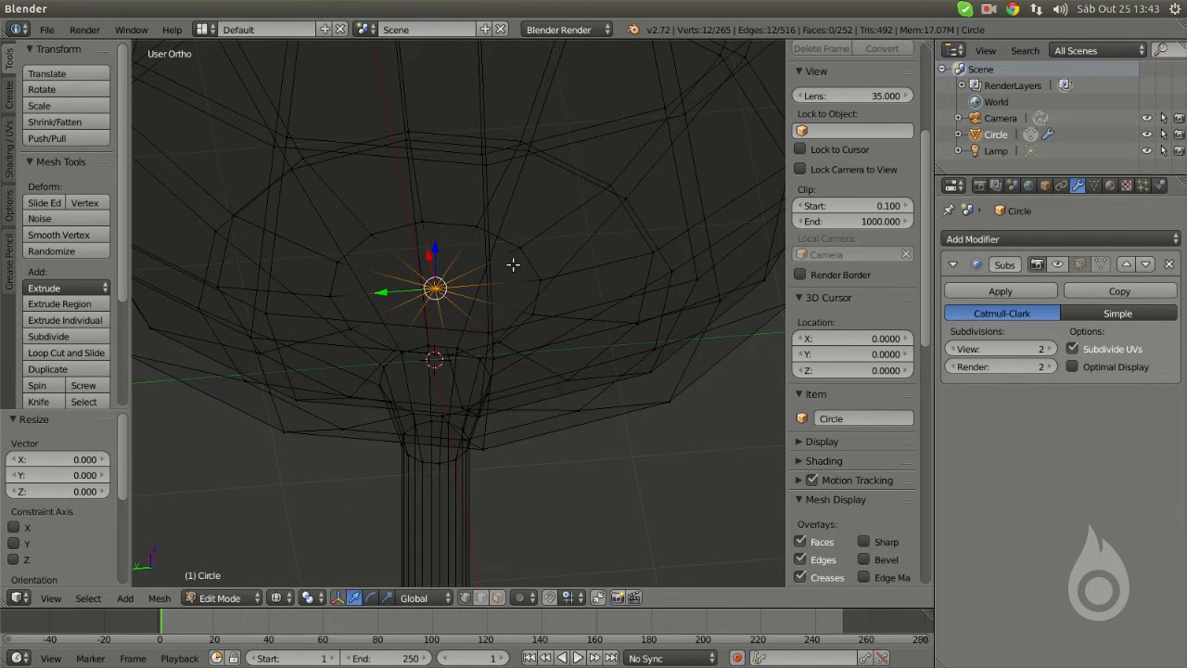
{"action": "key", "text": "w"}
{"action": "key", "text": "r"}
{"action": "scroll", "coordinate": [574, 225], "scroll_direction": "down", "scroll_amount": 3}
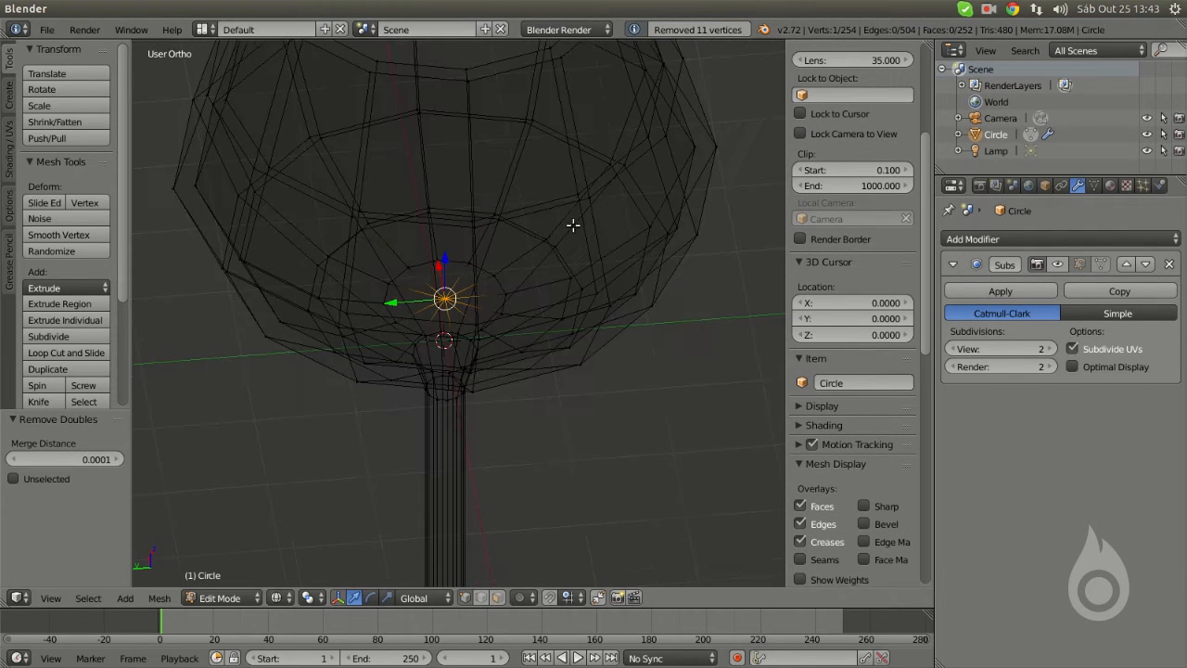
- Deselect the centre vertex, return to solid display and look down on the bowl's rim
{"action": "key", "text": "a"}
{"action": "middle_click_drag", "start_coordinate": [564, 229], "coordinate": [544, 355]}
{"action": "key", "text": "z"}
{"action": "mouse_move", "coordinate": [448, 224]}
{"action": "middle_mouse_down", "text": "shift"}
{"action": "mouse_move", "coordinate": [485, 296]}
{"action": "mouse_move", "coordinate": [544, 252]}
{"action": "mouse_move", "coordinate": [538, 273]}
{"action": "mouse_move", "coordinate": [495, 215]}
{"action": "mouse_move", "coordinate": [492, 257]}
{"action": "mouse_move", "coordinate": [466, 250]}
{"action": "middle_mouse_up", "text": "shift"}
{"action": "middle_click_drag", "start_coordinate": [475, 195], "coordinate": [556, 294]}
- Try filling one rim segment with a face between two inner and two outer rim vertices, and undo it
{"action": "scroll", "coordinate": [650, 207], "scroll_direction": "up", "scroll_amount": 1}
{"action": "right_click", "coordinate": [650, 208]}
{"action": "scroll", "coordinate": [651, 208], "scroll_direction": "up", "scroll_amount": 1}
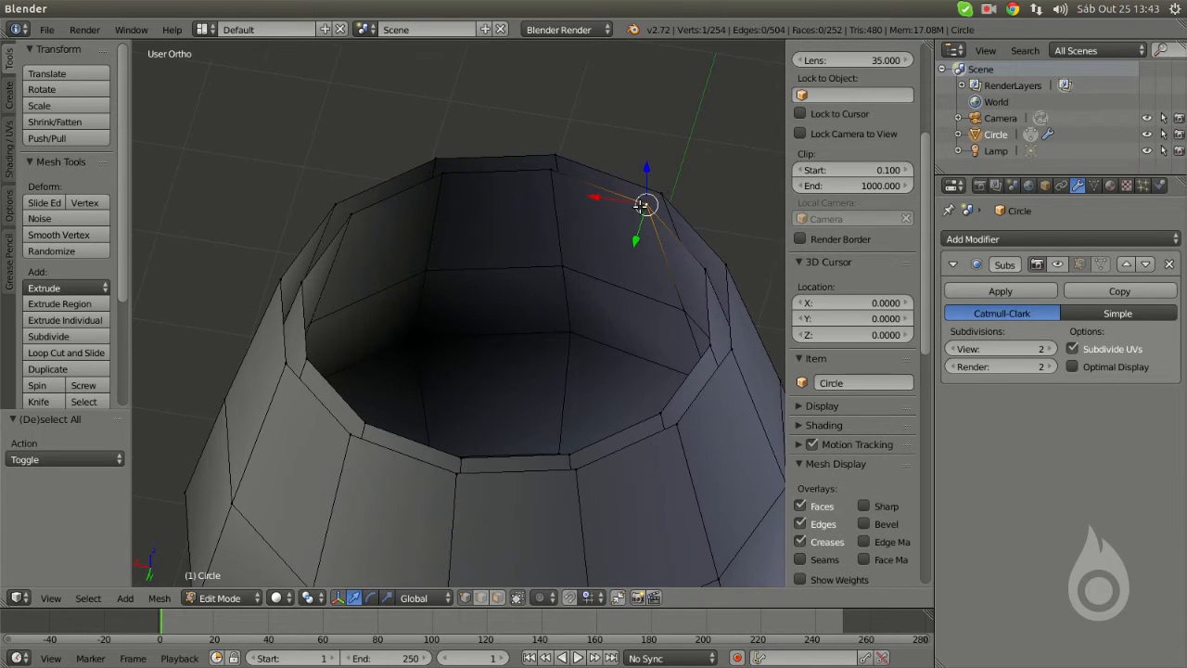
{"action": "right_click", "coordinate": [661, 192], "text": "shift"}
{"action": "right_click", "coordinate": [705, 269], "text": "shift"}
{"action": "right_click", "coordinate": [719, 272], "text": "shift"}
{"action": "middle_click_drag", "start_coordinate": [657, 196], "coordinate": [589, 230]}
{"action": "key", "text": "f"}
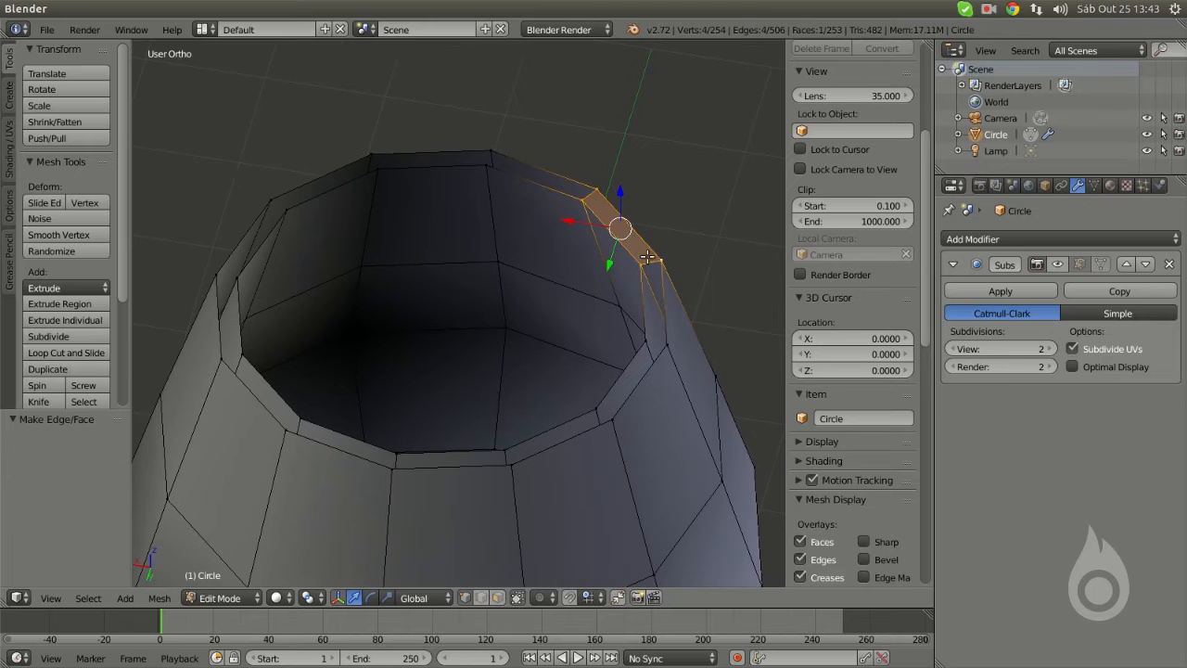
{"action": "key", "text": "ctrl+z"}
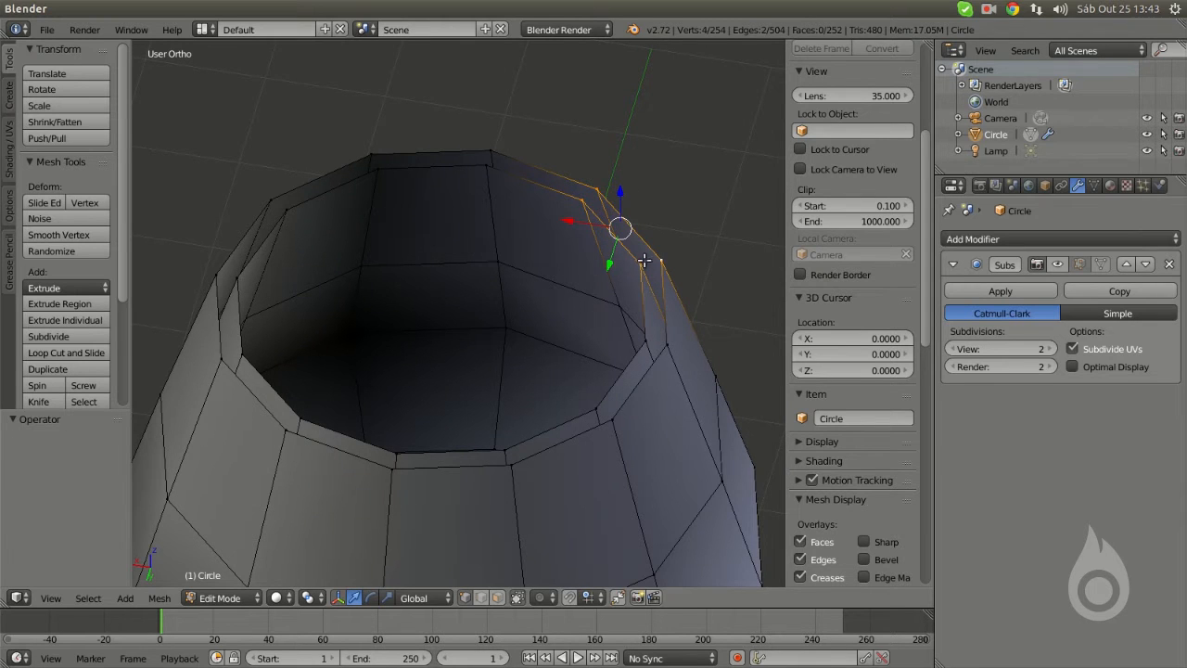
- Select the full inner and outer rim edge loops and join them with Bridge Edge Loops
{"action": "middle_click_drag", "start_coordinate": [622, 262], "coordinate": [626, 258]}
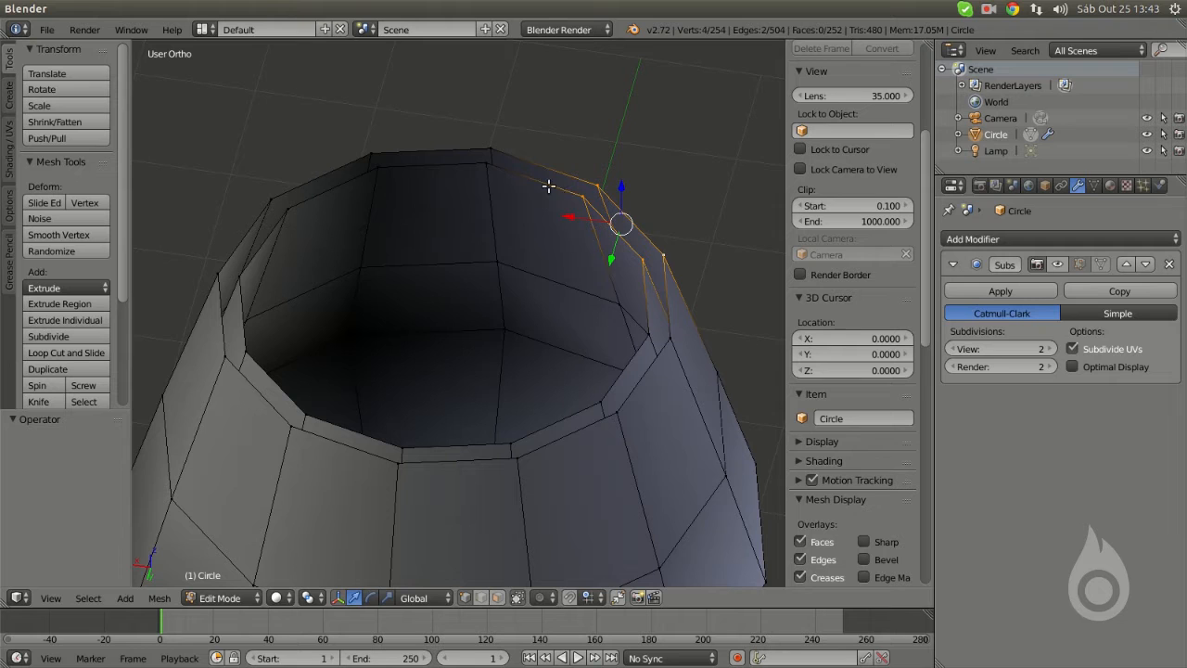
{"action": "right_click", "coordinate": [564, 182], "text": "alt"}
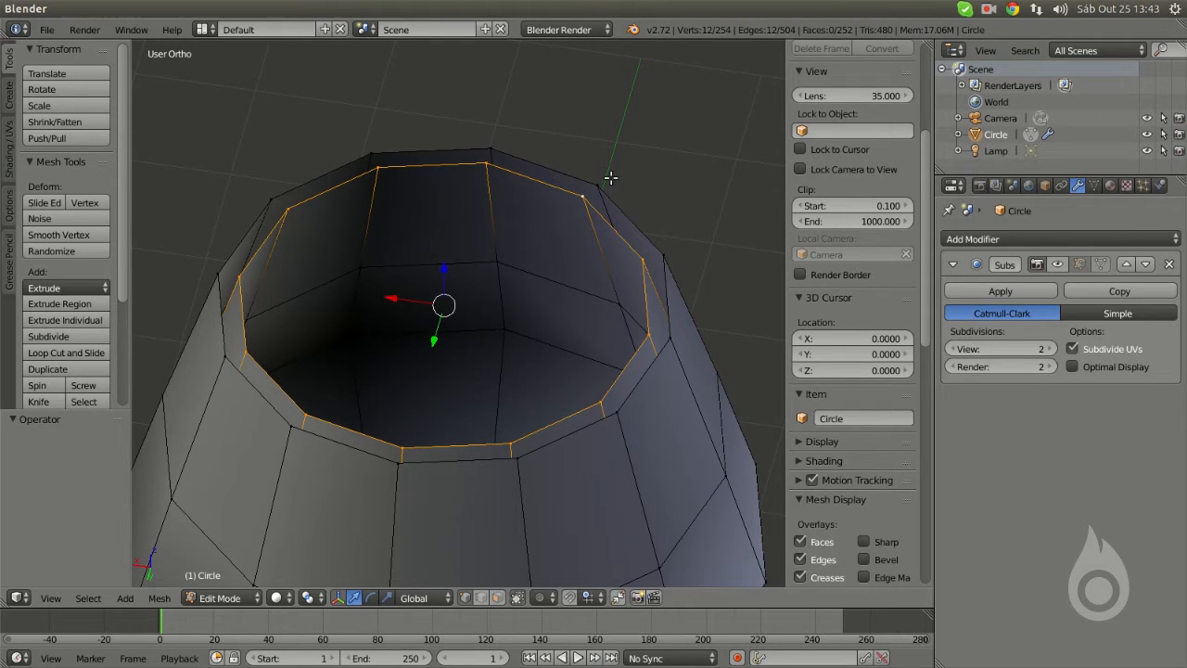
{"action": "right_click", "coordinate": [609, 399], "text": "alt+shift"}
{"action": "middle_click_drag", "start_coordinate": [608, 399], "coordinate": [575, 373]}
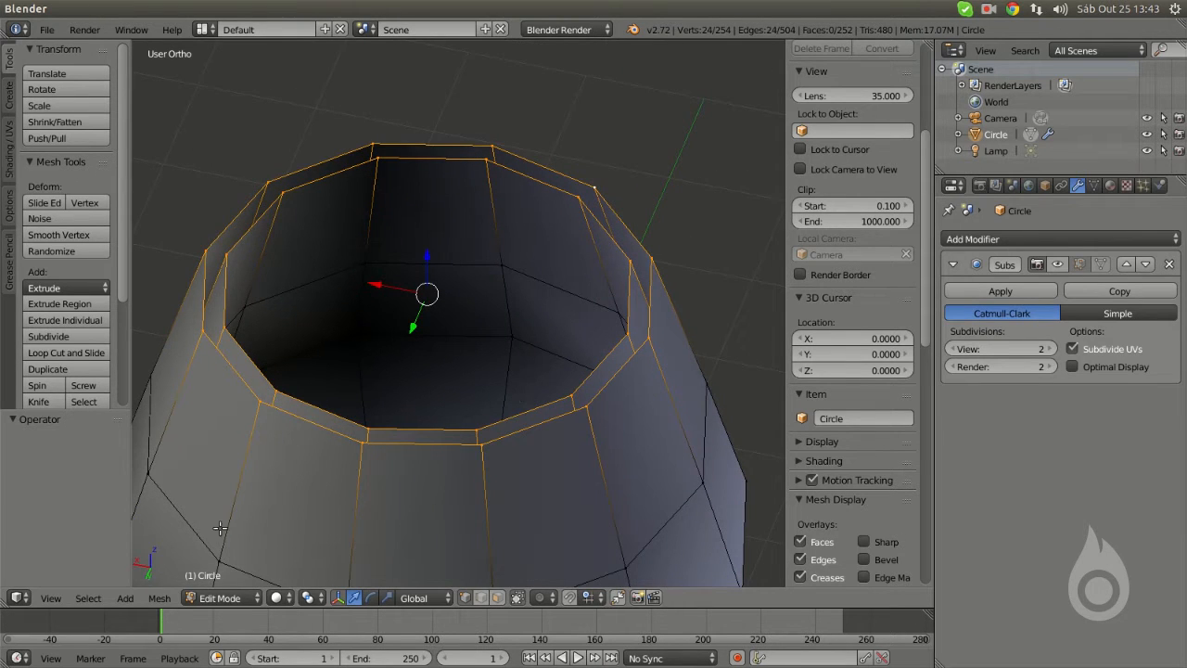
{"action": "left_click", "coordinate": [157, 599]}
{"action": "mouse_move", "coordinate": [174, 376]}
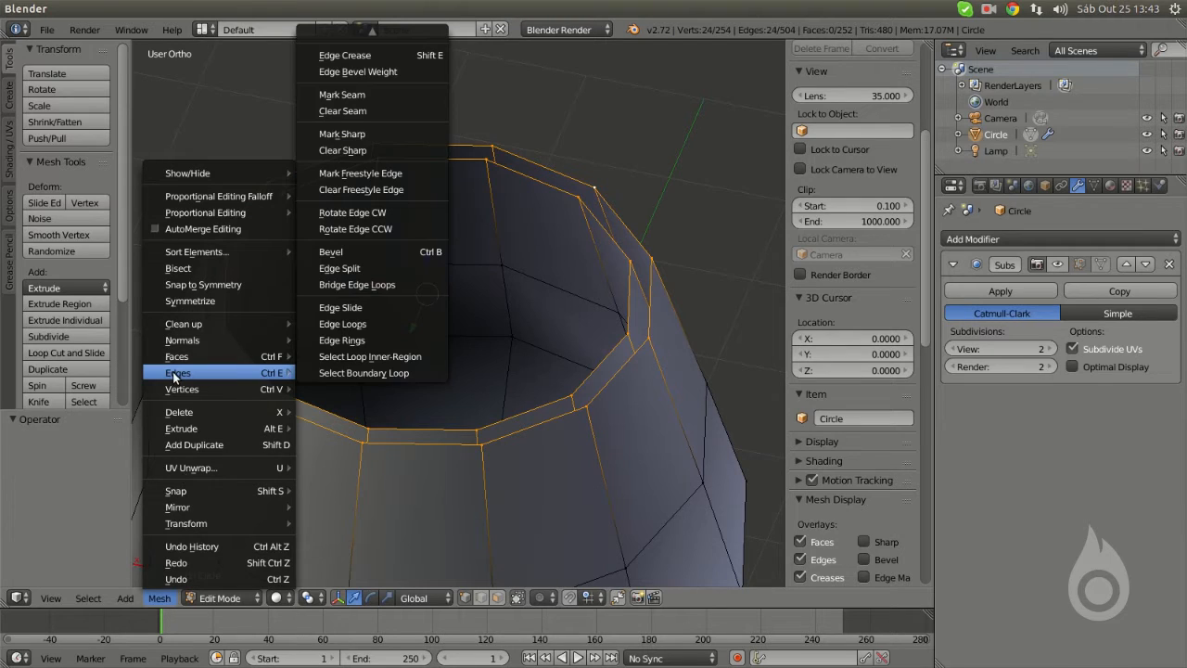
{"action": "left_click", "coordinate": [383, 283]}
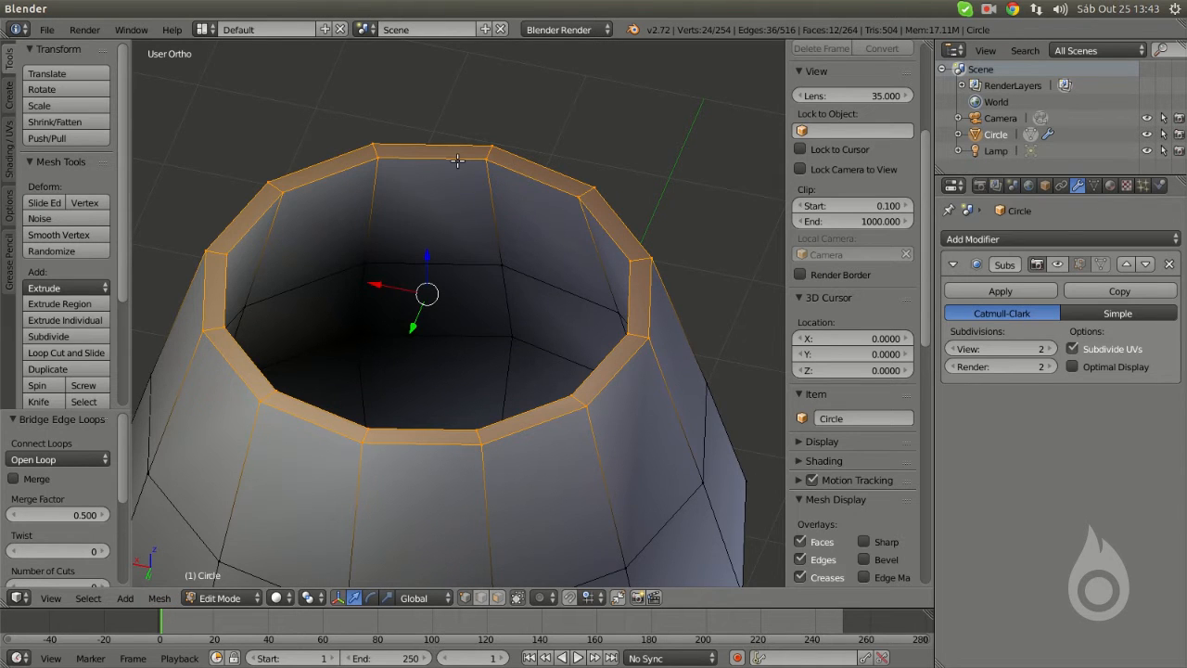
- Turn the subdivision modifier's viewport preview back on and resume editing the glass mesh
{"action": "scroll", "coordinate": [490, 199], "scroll_direction": "down", "scroll_amount": 5}
{"action": "key", "text": "Tab"}
{"action": "middle_click_drag", "start_coordinate": [469, 307], "coordinate": [546, 326]}
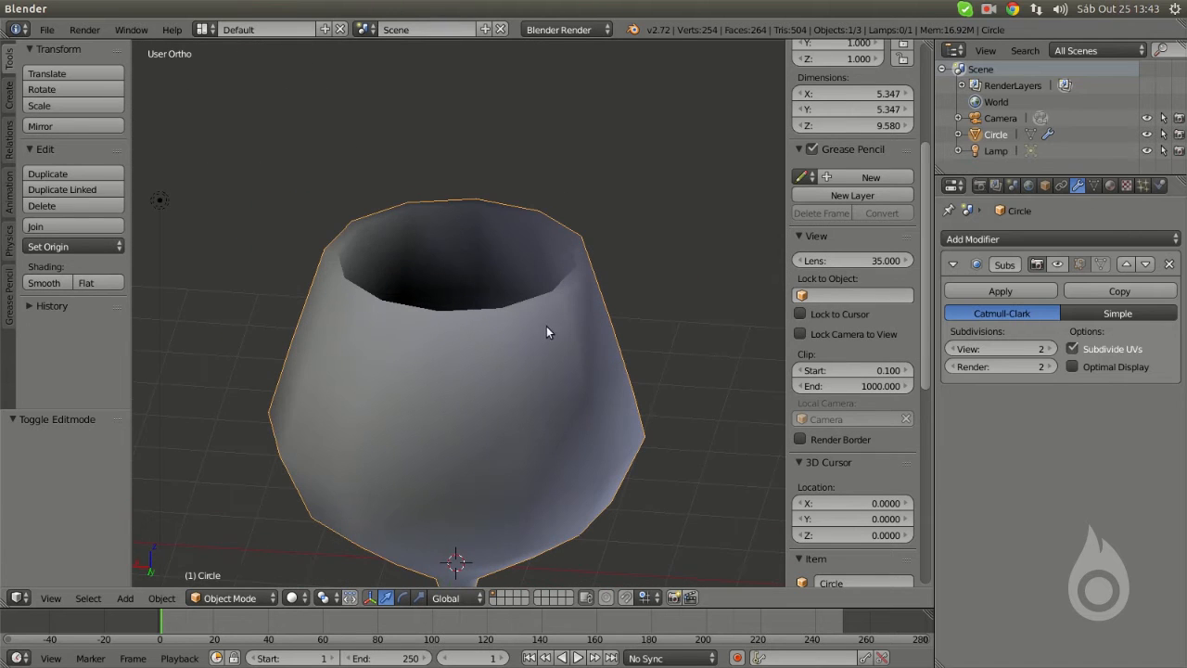
{"action": "left_click", "coordinate": [1058, 264]}
{"action": "key", "text": "Tab"}
{"action": "middle_click_drag", "start_coordinate": [616, 337], "coordinate": [554, 328]}
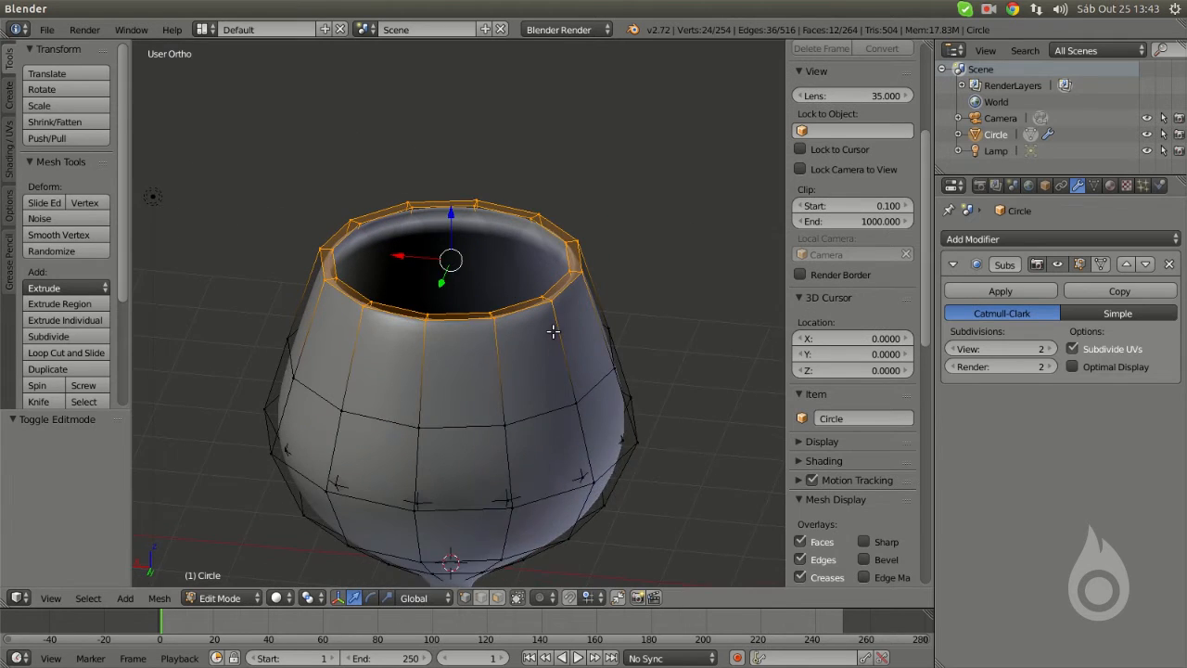
- Add one loop cut around the bowl's outer wall and slide it up close to the rim
{"action": "scroll", "coordinate": [551, 330], "scroll_direction": "up", "scroll_amount": 1}
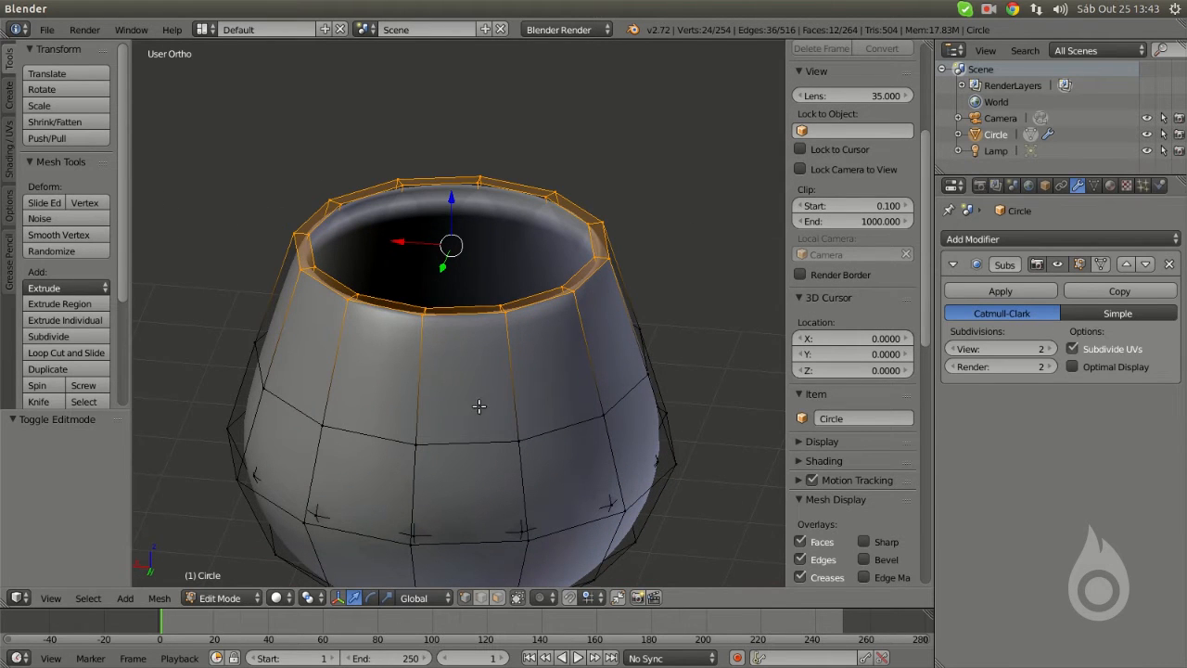
{"action": "key", "text": "ctrl+r"}
{"action": "left_click", "coordinate": [527, 386]}
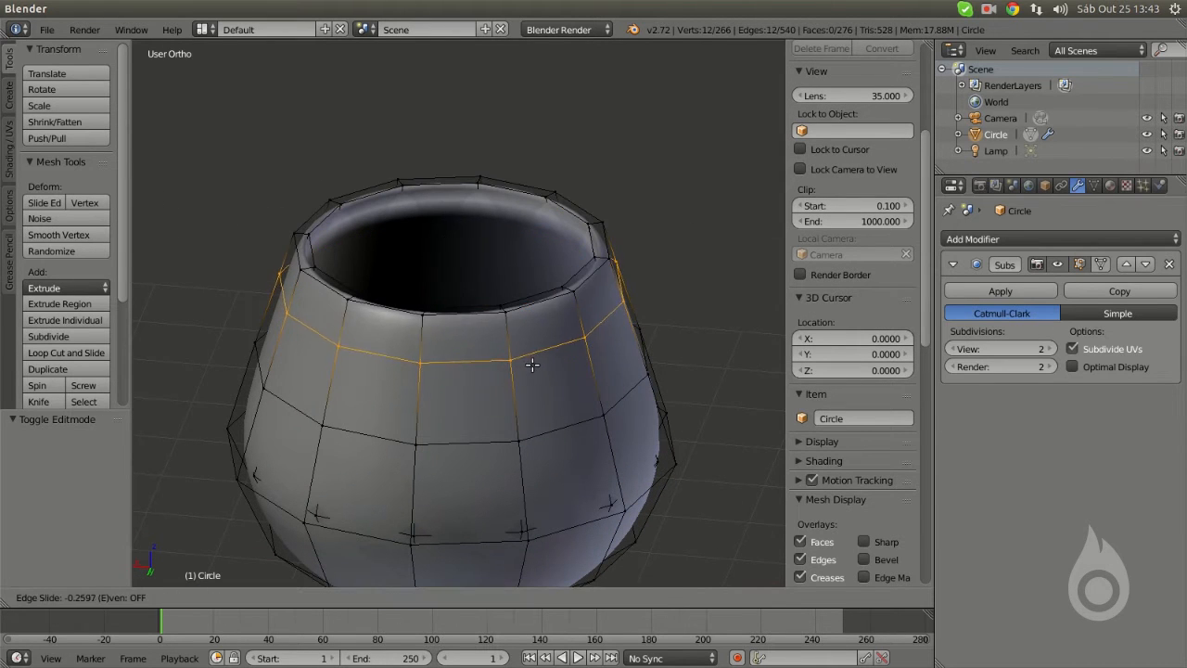
{"action": "left_click", "coordinate": [557, 320]}
- Add a matching loop cut around the bowl's inner wall and slide it close to the rim
{"action": "middle_click_drag", "start_coordinate": [467, 245], "coordinate": [549, 253]}
{"action": "key", "text": "ctrl+r"}
{"action": "left_click", "coordinate": [551, 251]}
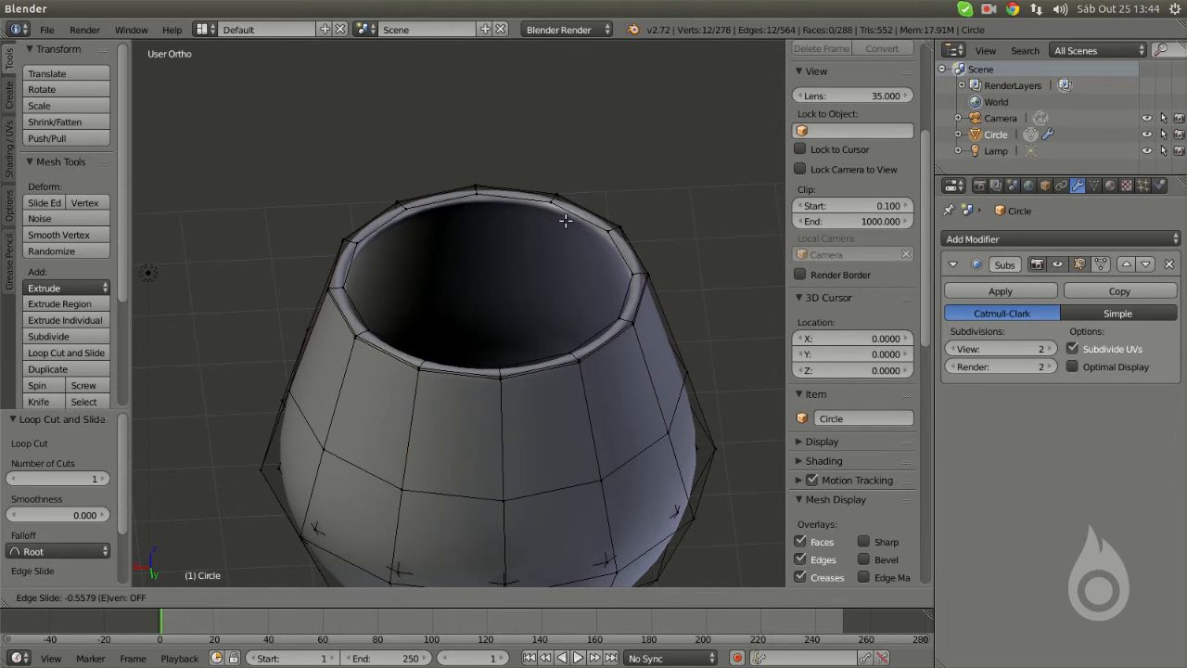
{"action": "left_click", "coordinate": [530, 264]}
- Select the whole glass mesh and recalculate its normals to face outward
{"action": "middle_click_drag", "start_coordinate": [529, 263], "coordinate": [379, 311]}
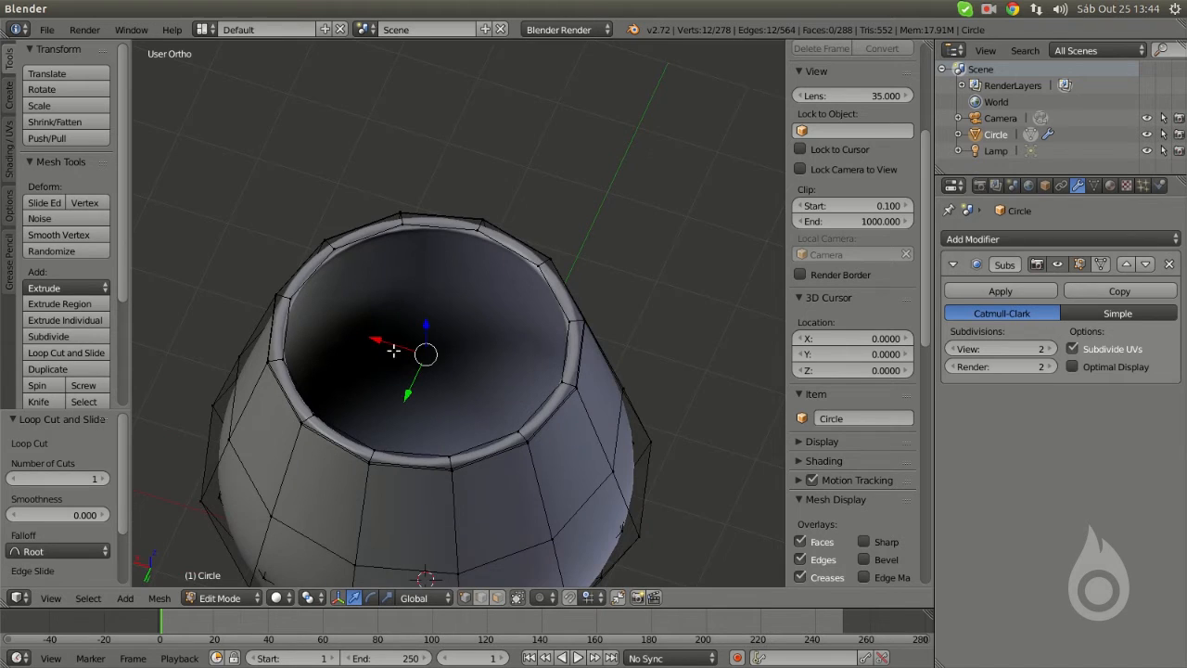
{"action": "middle_click_drag", "start_coordinate": [369, 373], "coordinate": [526, 329]}
{"action": "scroll", "coordinate": [383, 363], "scroll_direction": "down", "scroll_amount": 3}
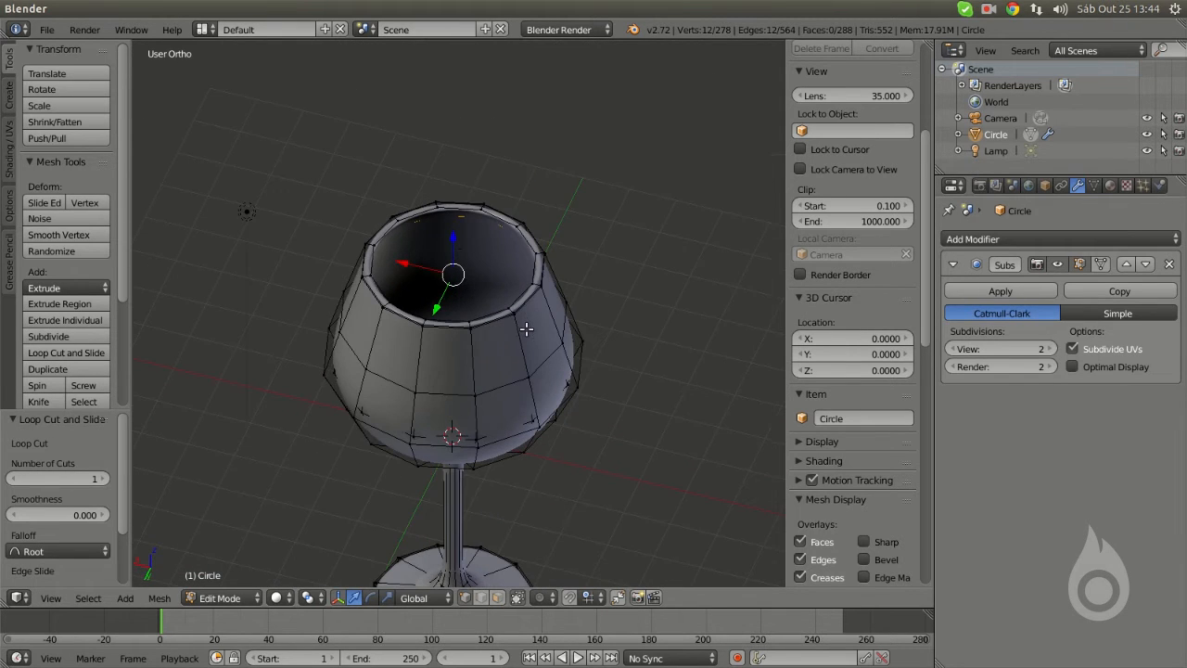
{"action": "scroll", "coordinate": [512, 348], "scroll_direction": "up", "scroll_amount": 2}
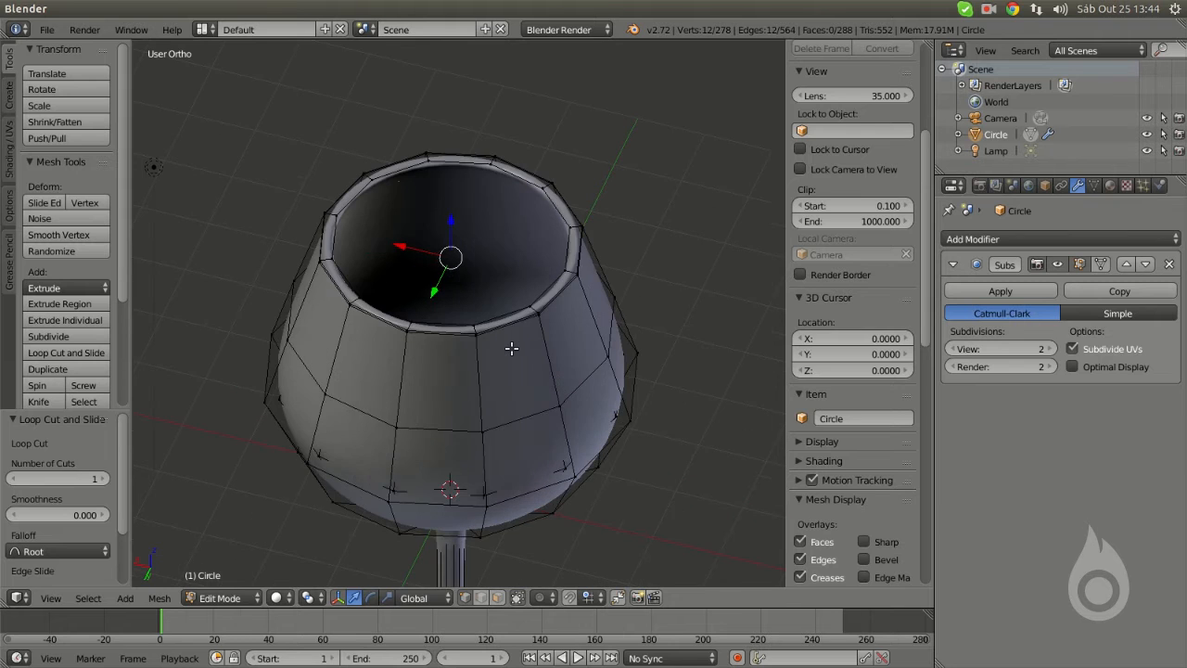
{"action": "key", "text": "a"}
{"action": "key", "text": "ctrl+n"}
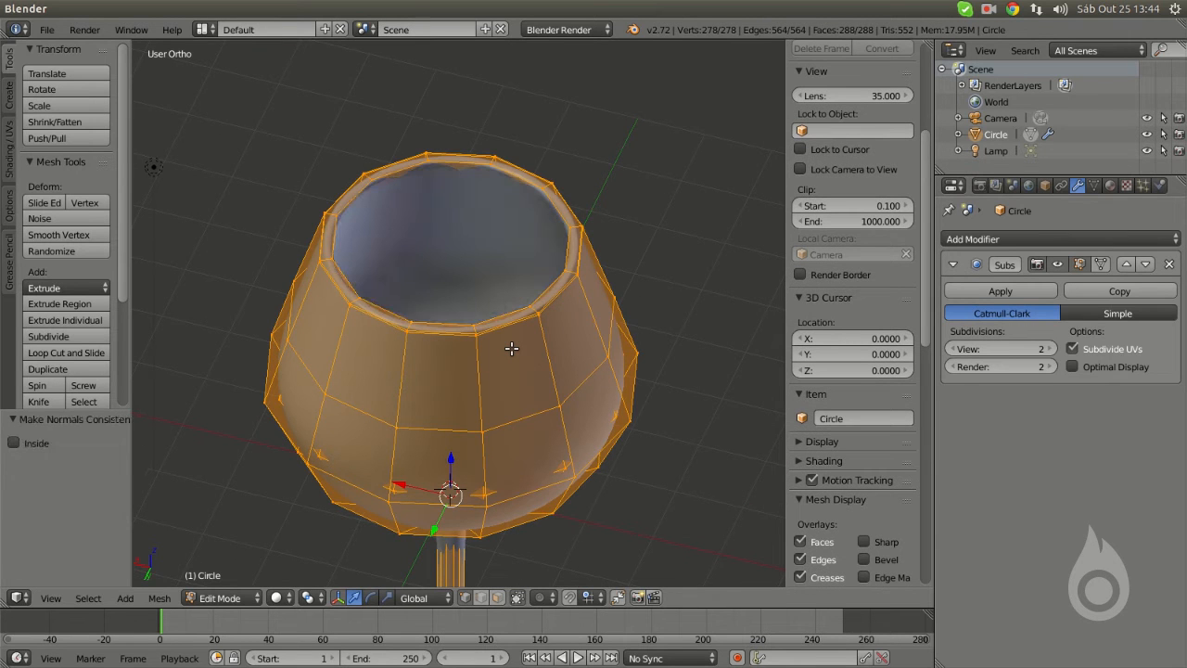
- Leave edit mode and examine the smoothed wine glass and its shading from several angles
{"action": "key", "text": "Tab"}
{"action": "scroll", "coordinate": [419, 316], "scroll_direction": "down", "scroll_amount": 4}
{"action": "middle_click_drag", "start_coordinate": [471, 371], "coordinate": [474, 295]}
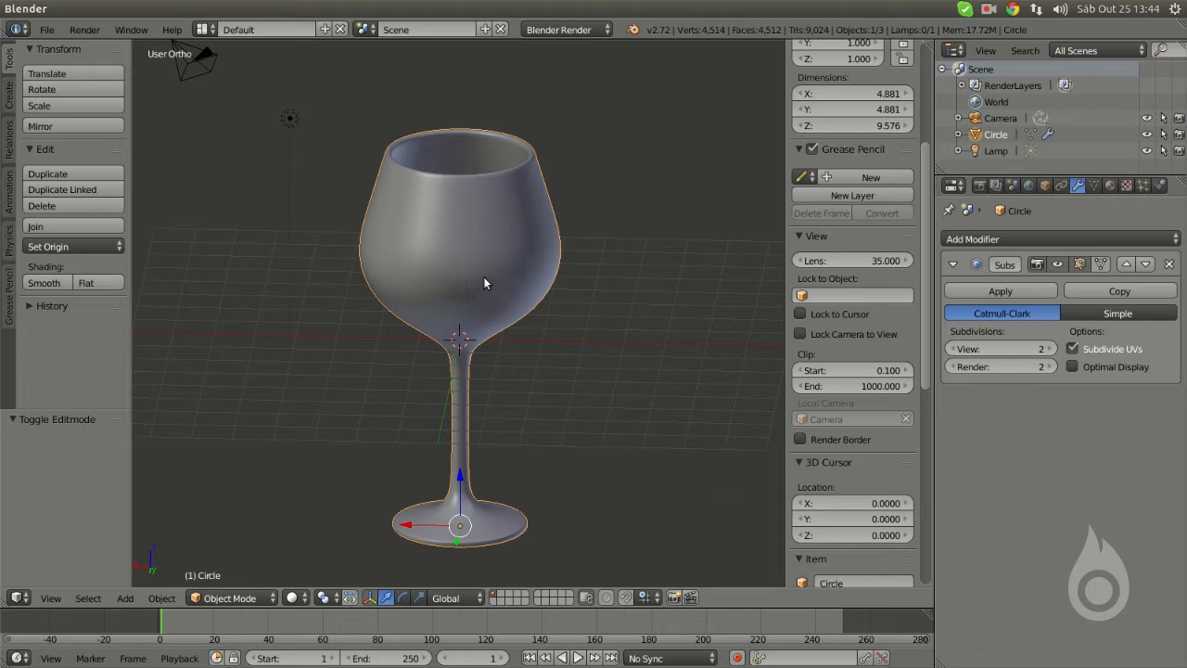
{"action": "middle_click_drag", "start_coordinate": [488, 275], "coordinate": [480, 303]}
{"action": "scroll", "coordinate": [473, 334], "scroll_direction": "up", "scroll_amount": 3}
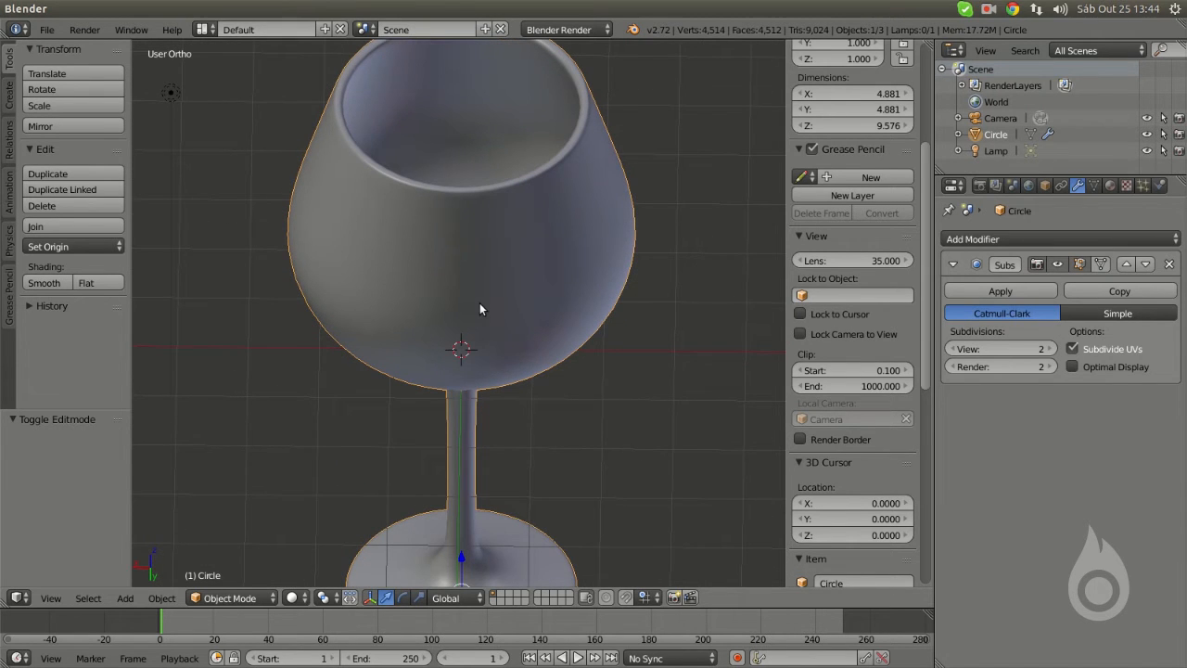
{"action": "scroll", "coordinate": [528, 285], "scroll_direction": "down", "scroll_amount": 2}
{"action": "middle_click_drag", "start_coordinate": [527, 286], "coordinate": [505, 276]}
{"action": "scroll", "coordinate": [511, 340], "scroll_direction": "up", "scroll_amount": 4}
- In edit mode, select the centre vertex of the inner bowl's bottom and turn off the subdivision modifier's viewport preview
{"action": "key", "text": "Tab"}
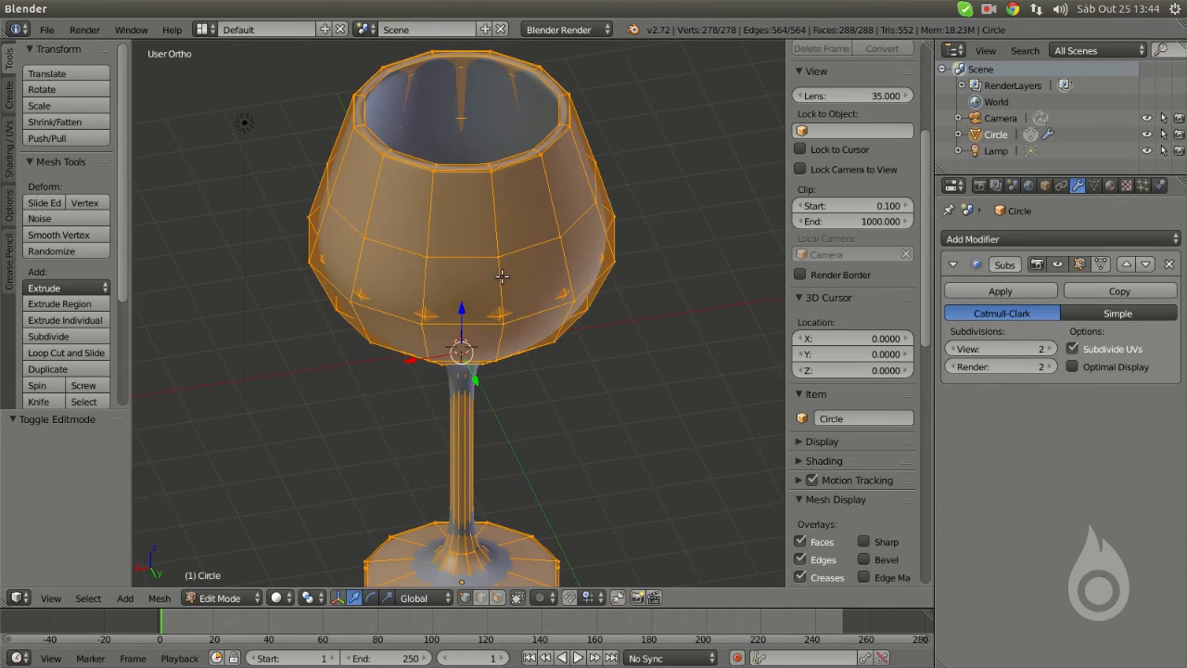
{"action": "middle_click_drag", "start_coordinate": [487, 315], "coordinate": [467, 350]}
{"action": "scroll", "coordinate": [466, 349], "scroll_direction": "up", "scroll_amount": 2}
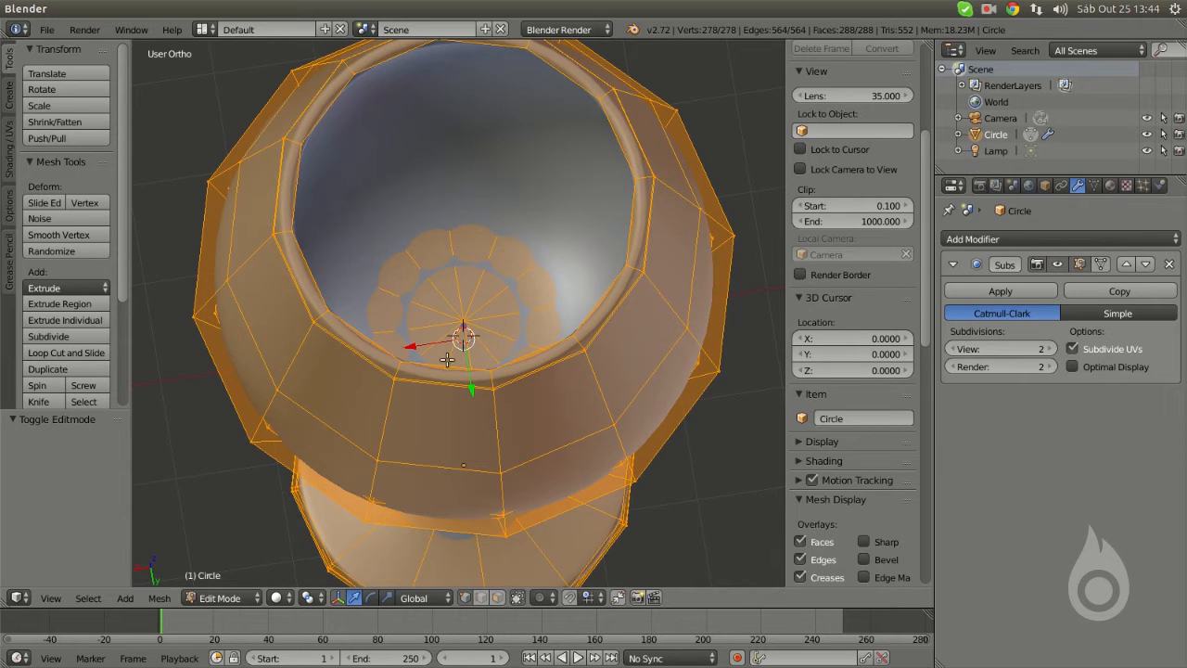
{"action": "right_click", "coordinate": [464, 329]}
{"action": "middle_click_drag", "start_coordinate": [454, 331], "coordinate": [492, 278]}
{"action": "scroll", "coordinate": [461, 413], "scroll_direction": "up", "scroll_amount": 3}
{"action": "scroll", "coordinate": [489, 321], "scroll_direction": "down", "scroll_amount": 3}
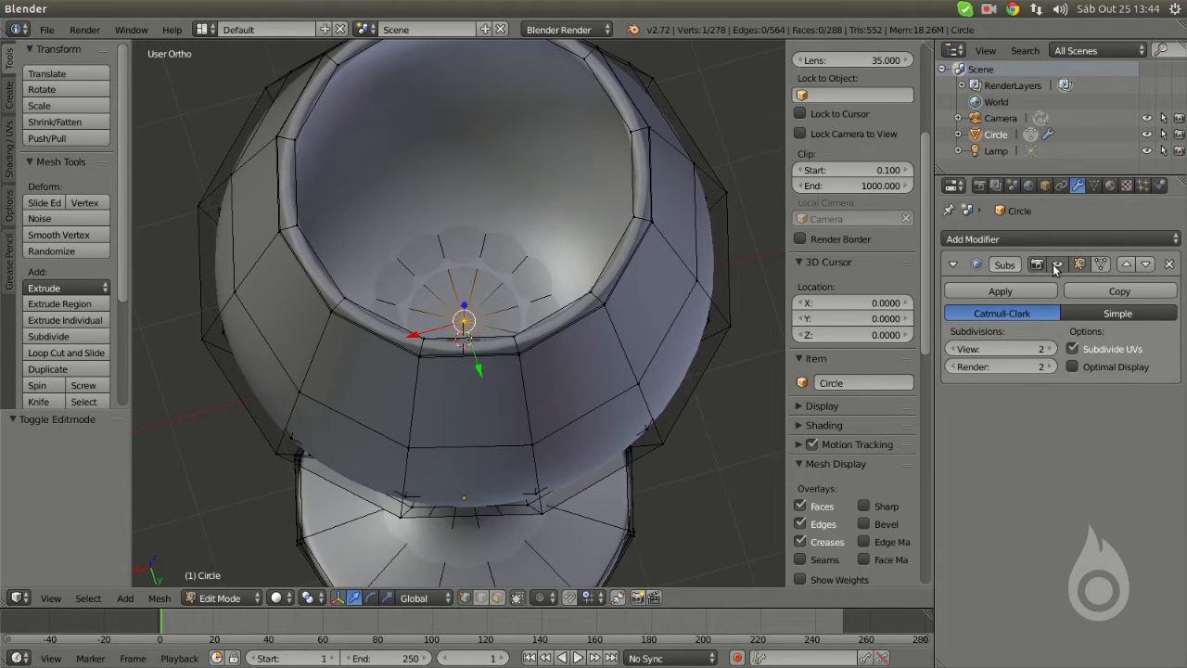
{"action": "left_click", "coordinate": [1057, 265]}
- Grow the selection outward from the centre vertex across the lower rings of the inner bowl
{"action": "middle_click_drag", "start_coordinate": [529, 242], "coordinate": [349, 220]}
{"action": "key", "text": "ctrl+KP_Add"}
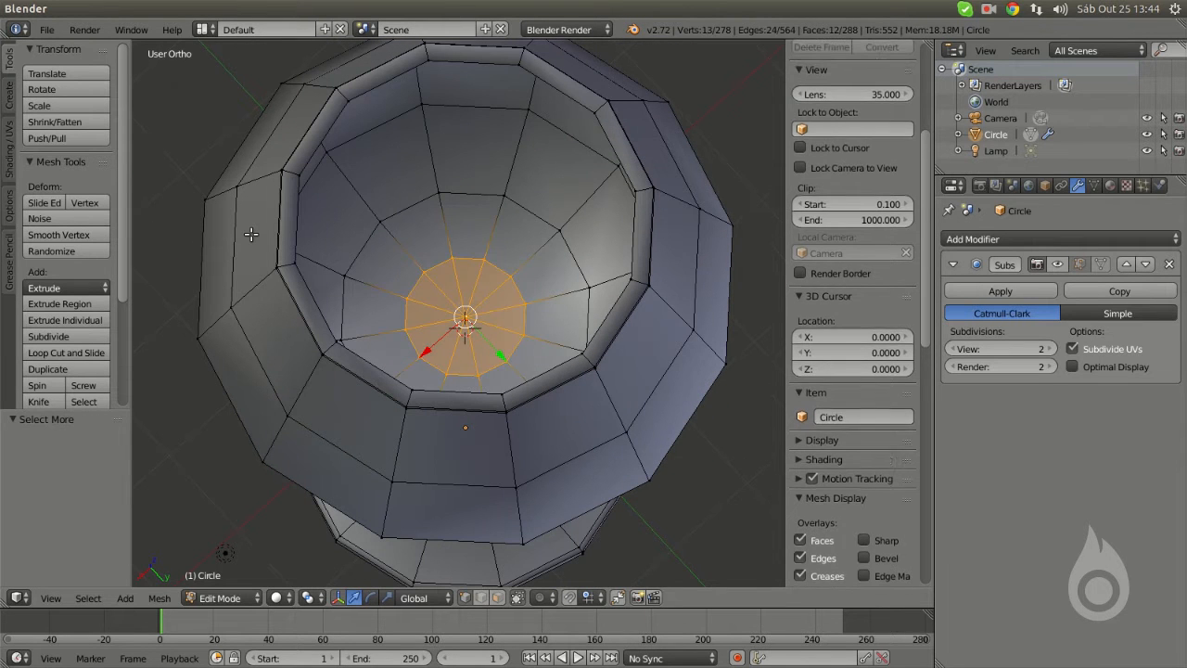
{"action": "key", "text": "ctrl+KP_Add"}
{"action": "key", "text": "ctrl+KP_Add"}
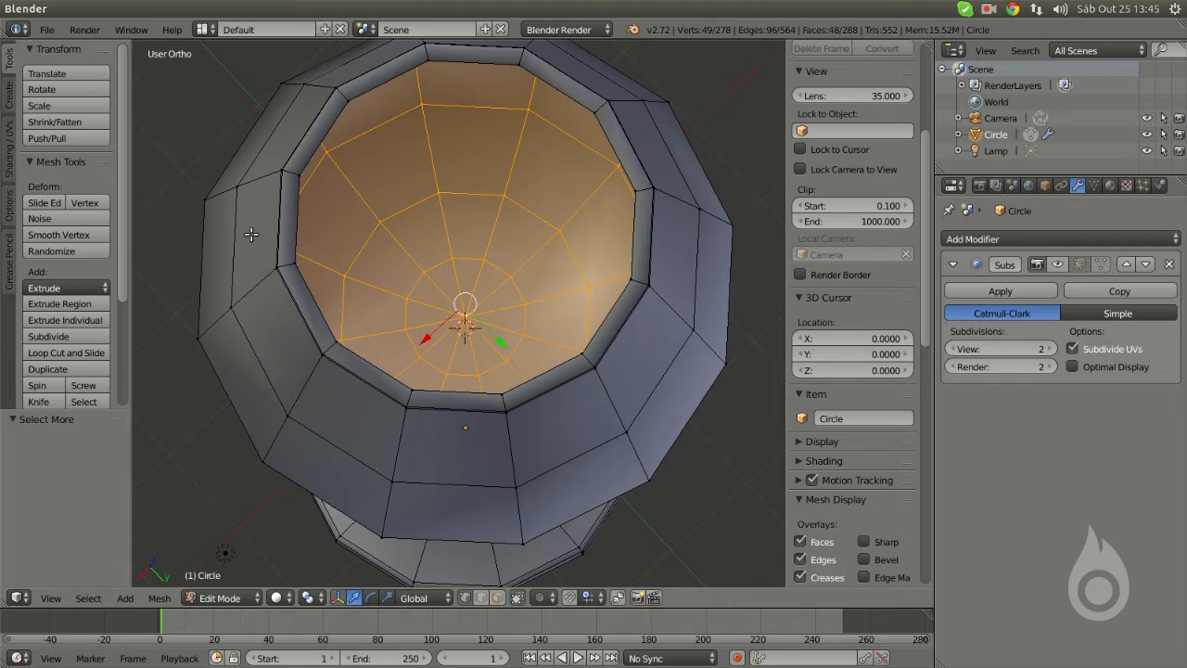
- In wireframe front view, extend the selection one more ring up the inner wall
{"action": "scroll", "coordinate": [276, 242], "scroll_direction": "down", "scroll_amount": 3}
{"action": "middle_click_drag", "start_coordinate": [339, 244], "coordinate": [573, 137]}
{"action": "key", "text": "KP_1"}
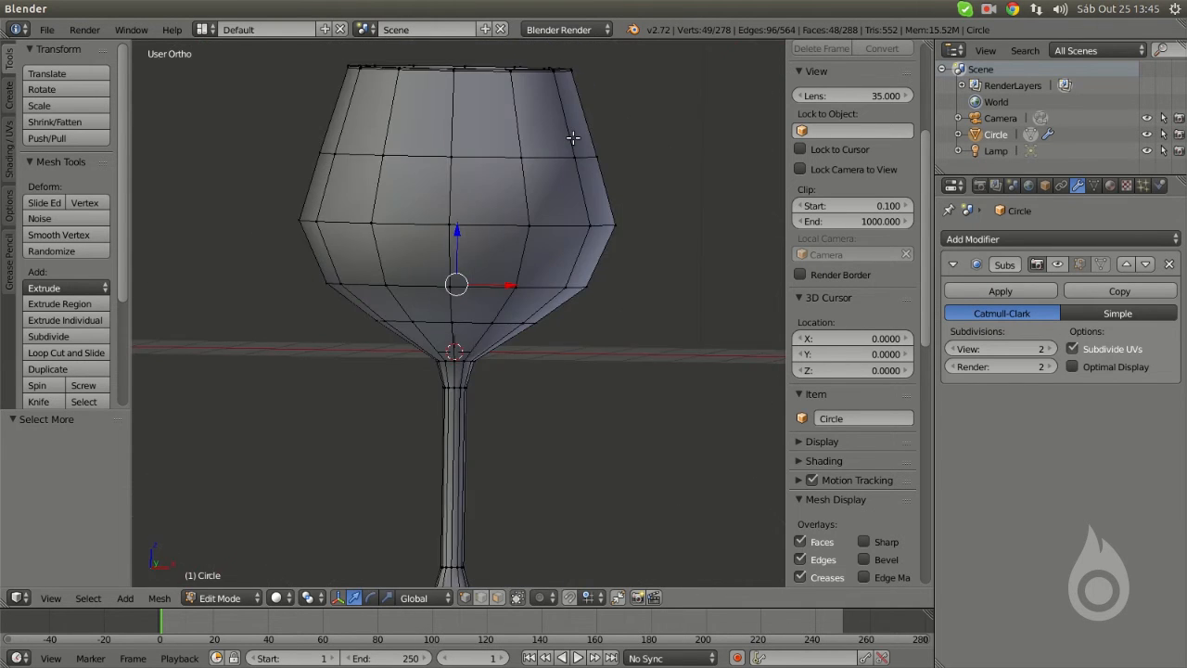
{"action": "key", "text": "shift+z"}
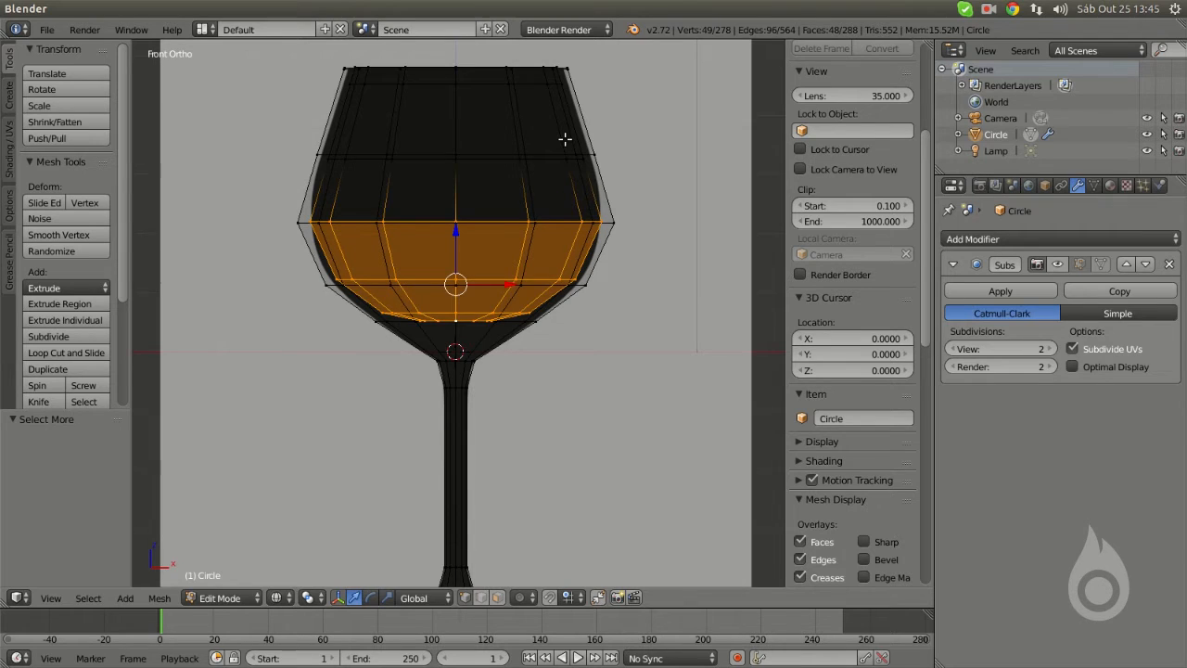
{"action": "key", "text": "ctrl+KP_Add"}
{"action": "key", "text": "shift+z"}
{"action": "key", "text": "ctrl+KP_Subtract"}
{"action": "mouse_move", "coordinate": [522, 147]}
{"action": "middle_mouse_down"}
{"action": "mouse_move", "coordinate": [525, 209]}
{"action": "mouse_move", "coordinate": [539, 158]}
{"action": "mouse_move", "coordinate": [522, 147]}
{"action": "middle_mouse_up"}
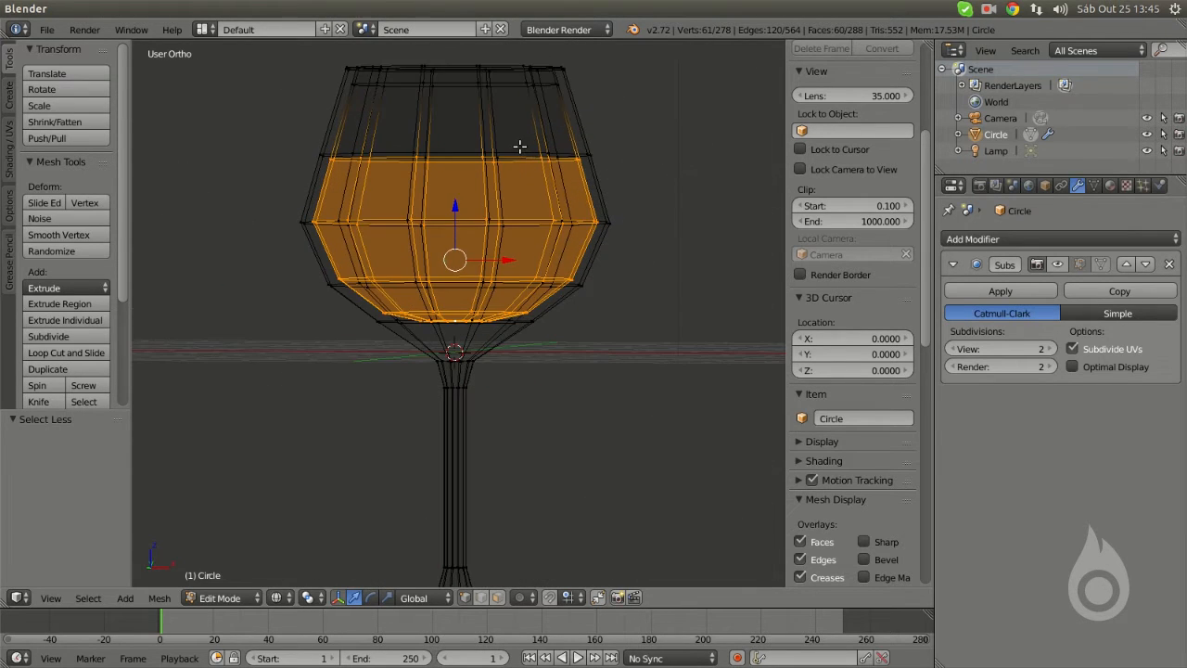
{"action": "key", "text": "KP_1"}
{"action": "middle_click_drag", "start_coordinate": [505, 222], "coordinate": [484, 291]}
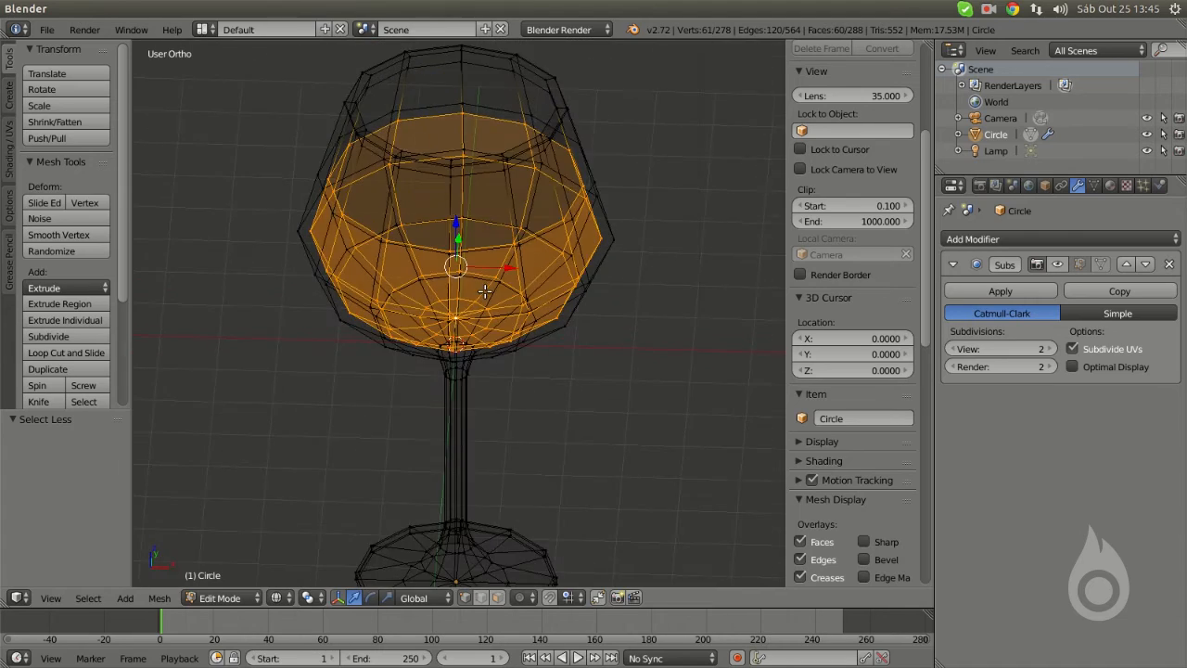
- Duplicate the selected inner bowl faces in place and separate the copy into its own object
{"action": "scroll", "coordinate": [484, 292], "scroll_direction": "up", "scroll_amount": 2}
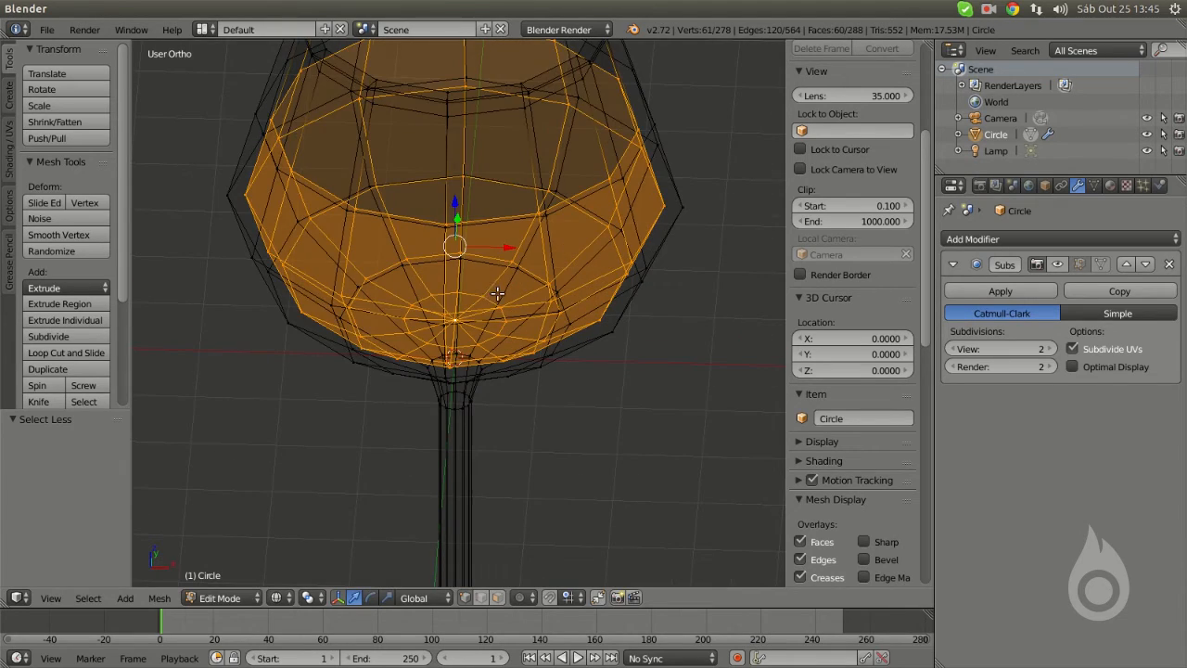
{"action": "key", "text": "g"}
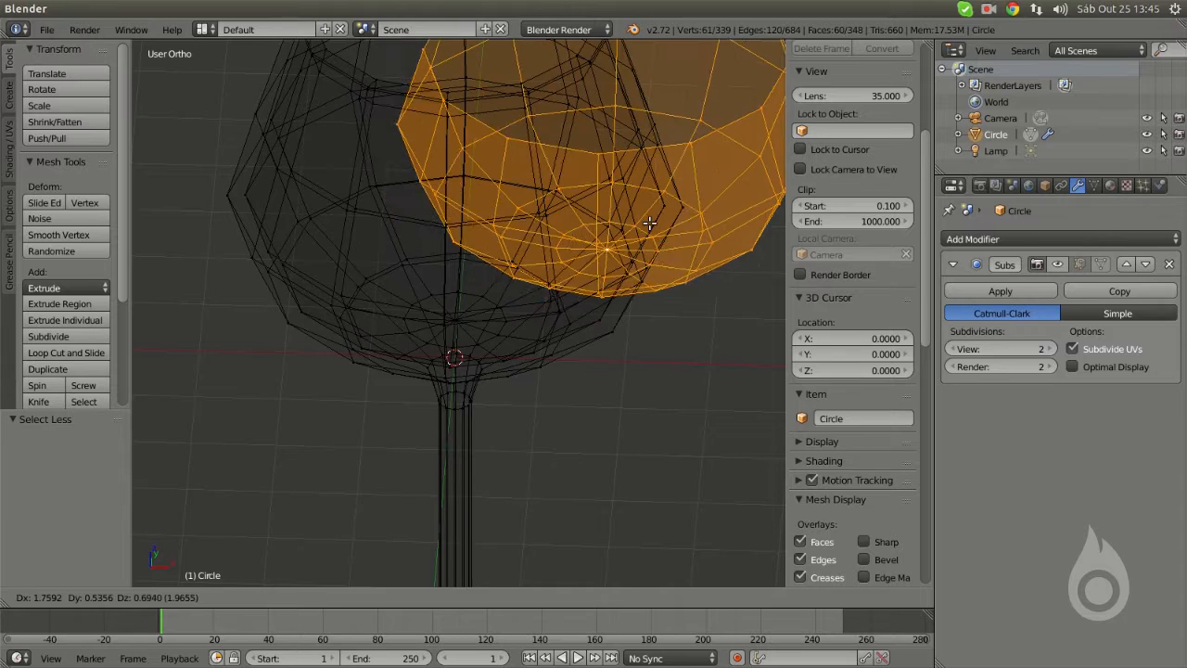
{"action": "right_click", "coordinate": [648, 225]}
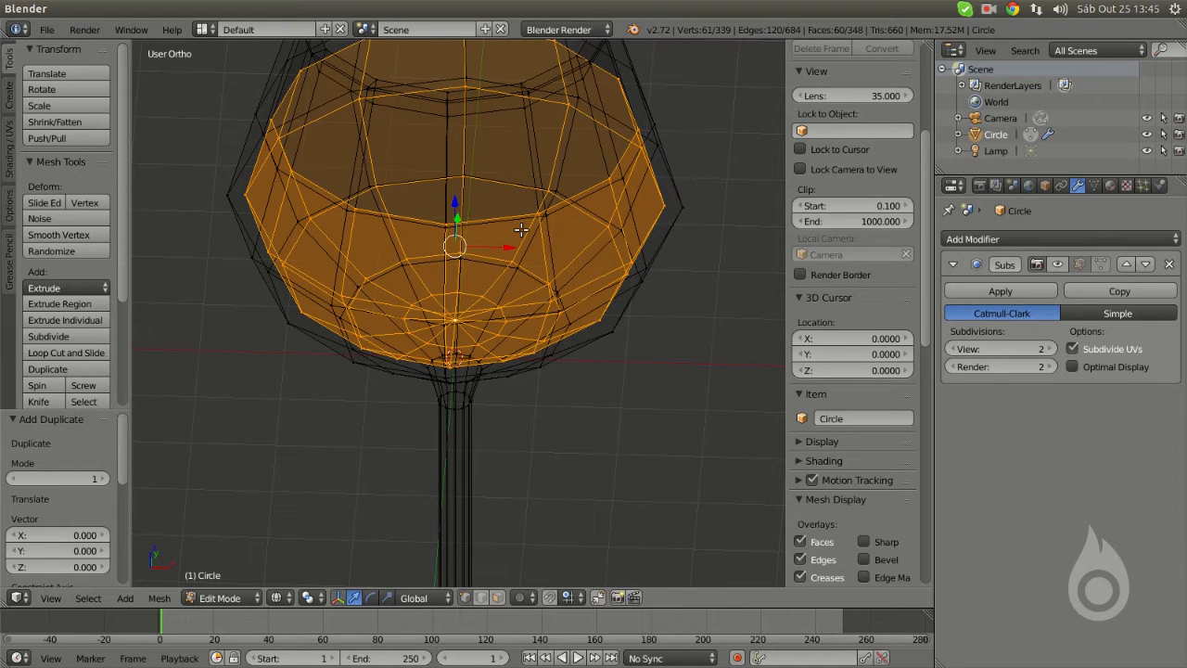
{"action": "key", "text": "p"}
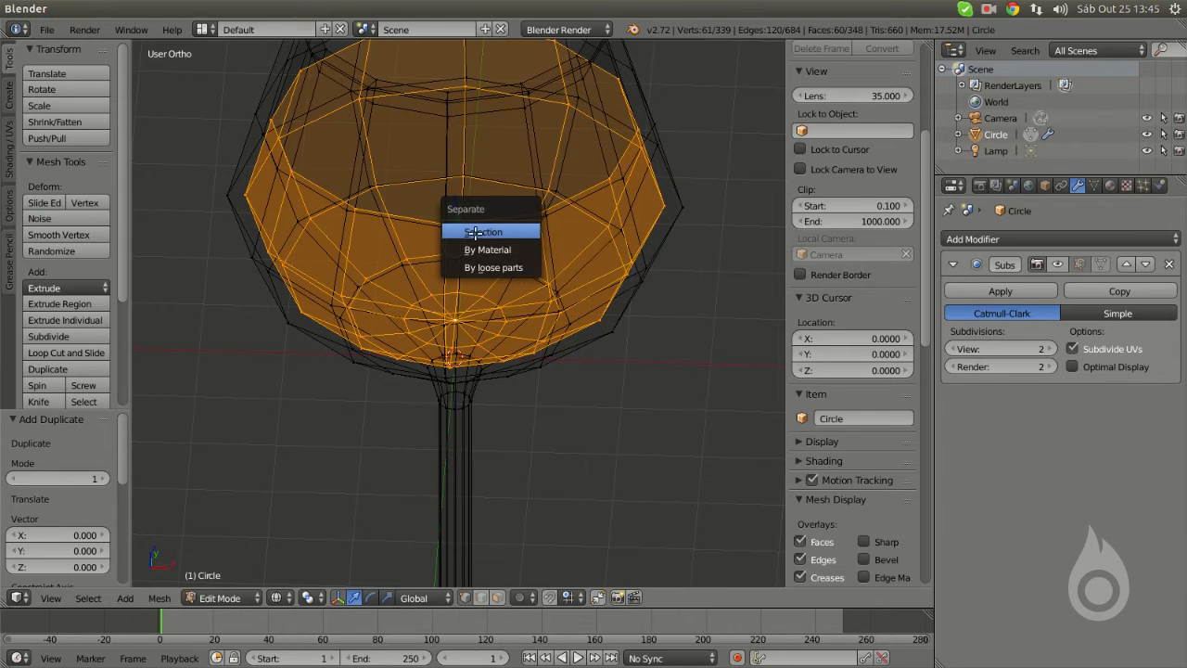
{"action": "left_click", "coordinate": [486, 231]}
- Switch to the separated inner bowl object and select its top edge loop in edit mode
{"action": "key", "text": "Tab"}
{"action": "right_click", "coordinate": [527, 208]}
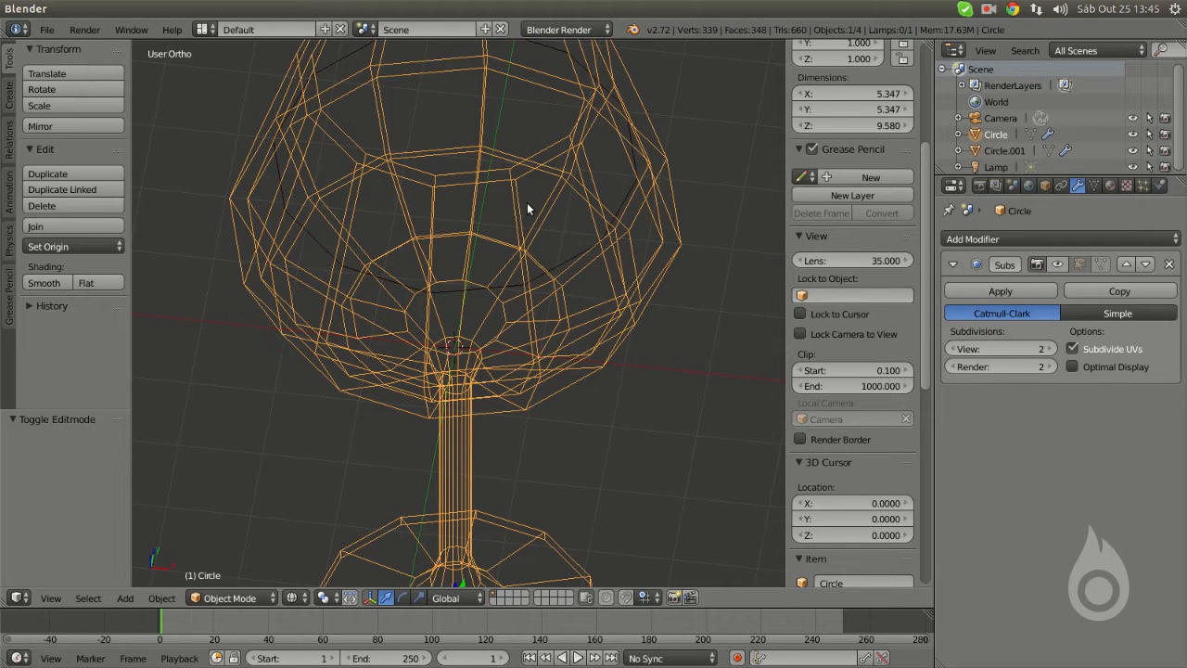
{"action": "right_click", "coordinate": [542, 289]}
{"action": "mouse_move", "coordinate": [542, 288]}
{"action": "middle_mouse_down"}
{"action": "mouse_move", "coordinate": [534, 357]}
{"action": "mouse_move", "coordinate": [599, 326]}
{"action": "mouse_move", "coordinate": [546, 284]}
{"action": "mouse_move", "coordinate": [405, 290]}
{"action": "mouse_move", "coordinate": [490, 287]}
{"action": "middle_mouse_up"}
{"action": "key", "text": "Tab"}
{"action": "right_click", "coordinate": [546, 284], "text": "alt"}
- In front view, raise the selected top edge loop about 0.278 along Z and scale it to about 0.948
{"action": "key", "text": "KP_1"}
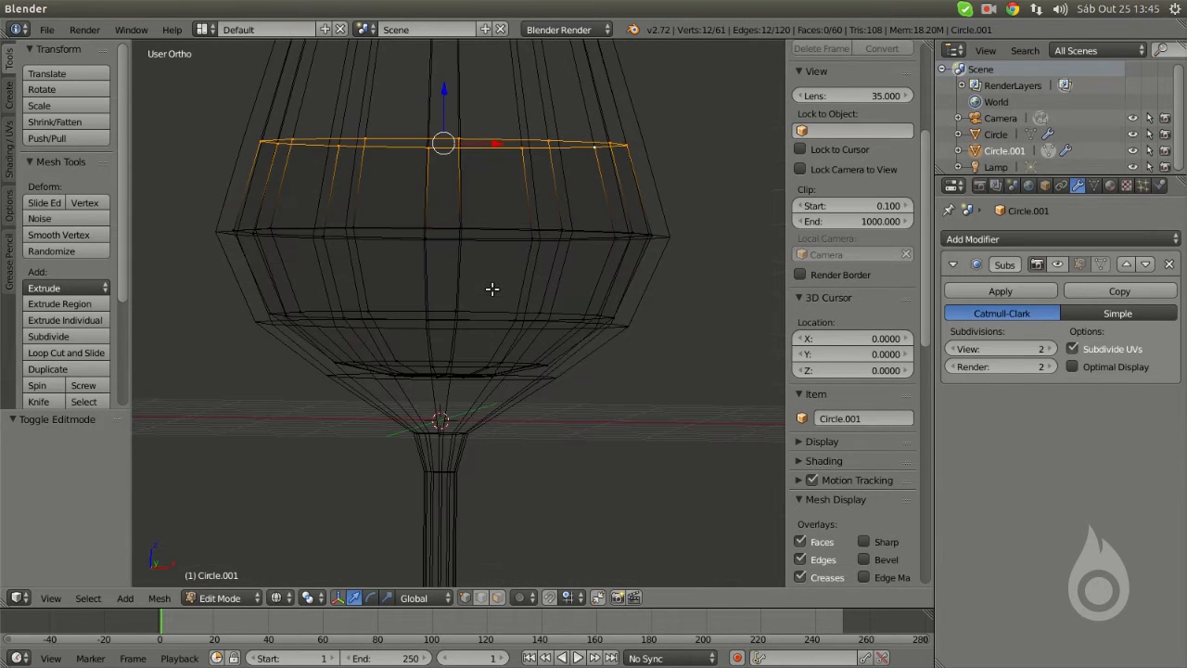
{"action": "key", "text": "z"}
{"action": "left_click_drag", "start_coordinate": [427, 191], "coordinate": [424, 168]}
{"action": "key", "text": "s"}
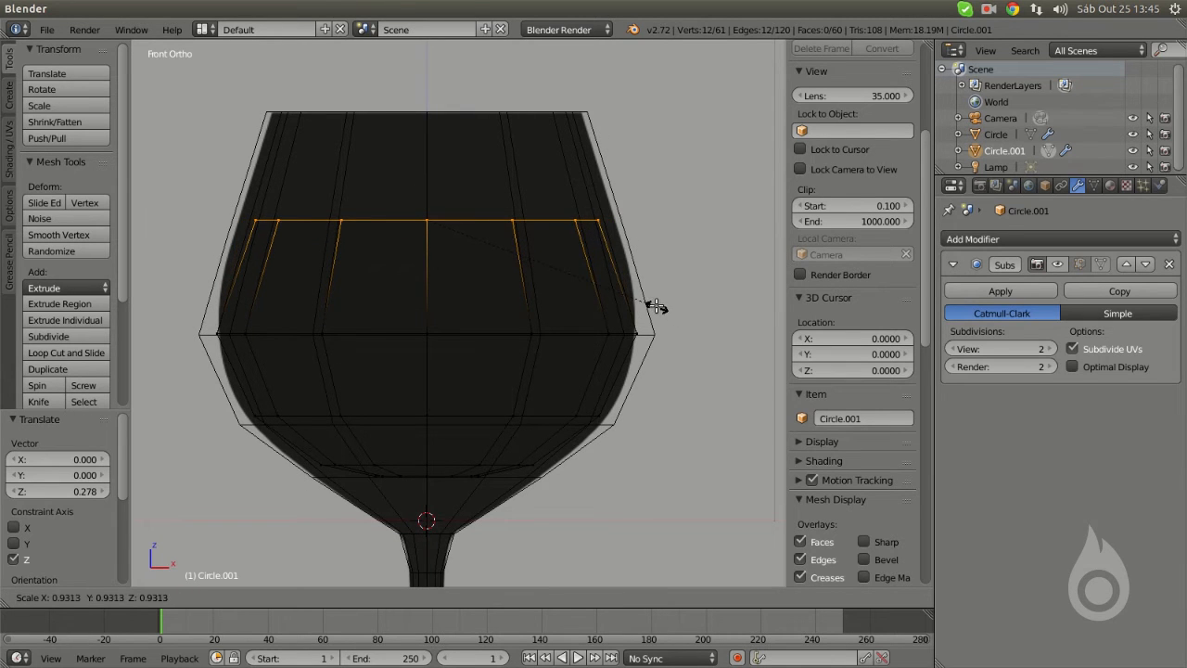
{"action": "left_click", "coordinate": [657, 306]}
- Extrude the top edge loop of the inner bowl mesh in place and scale the new loop inward to about 0.835
{"action": "key", "text": "z"}
{"action": "middle_click_drag", "start_coordinate": [525, 255], "coordinate": [518, 351]}
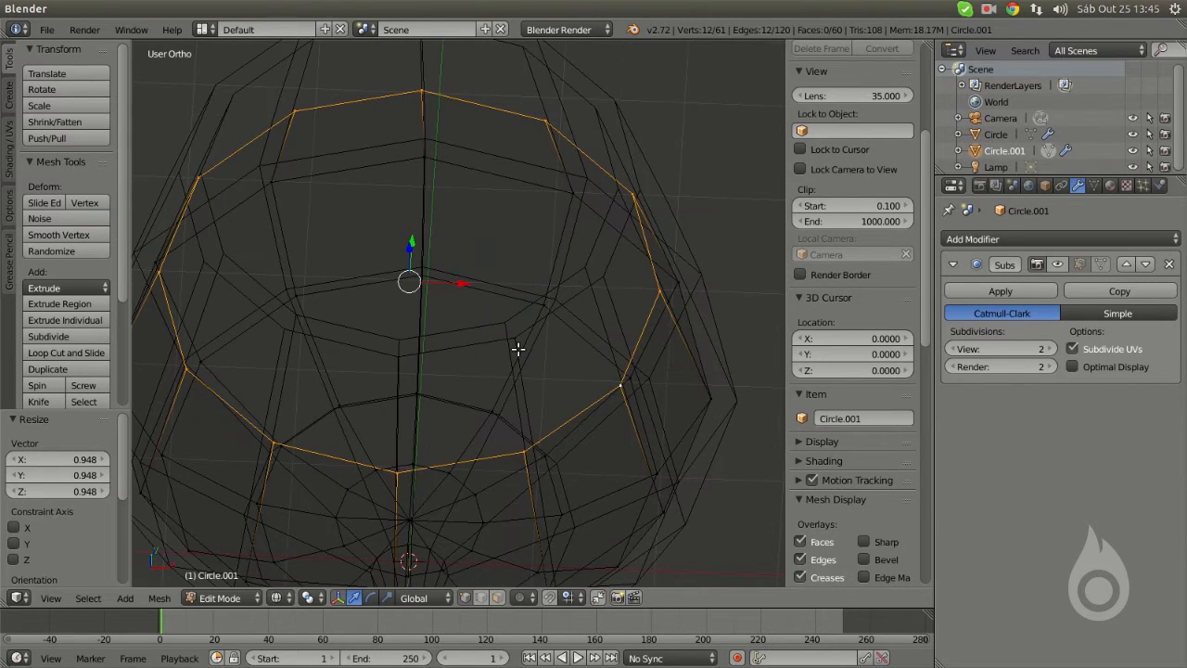
{"action": "key", "text": "e"}
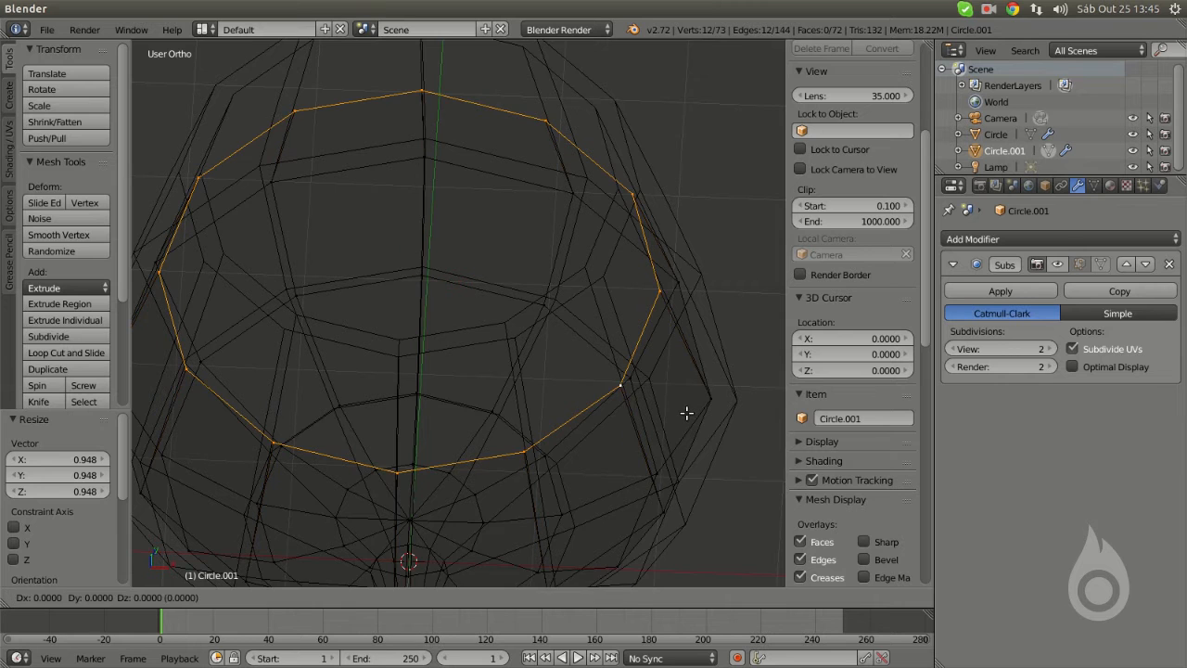
{"action": "left_click", "coordinate": [685, 412]}
{"action": "key", "text": "s"}
{"action": "left_click", "coordinate": [691, 454]}
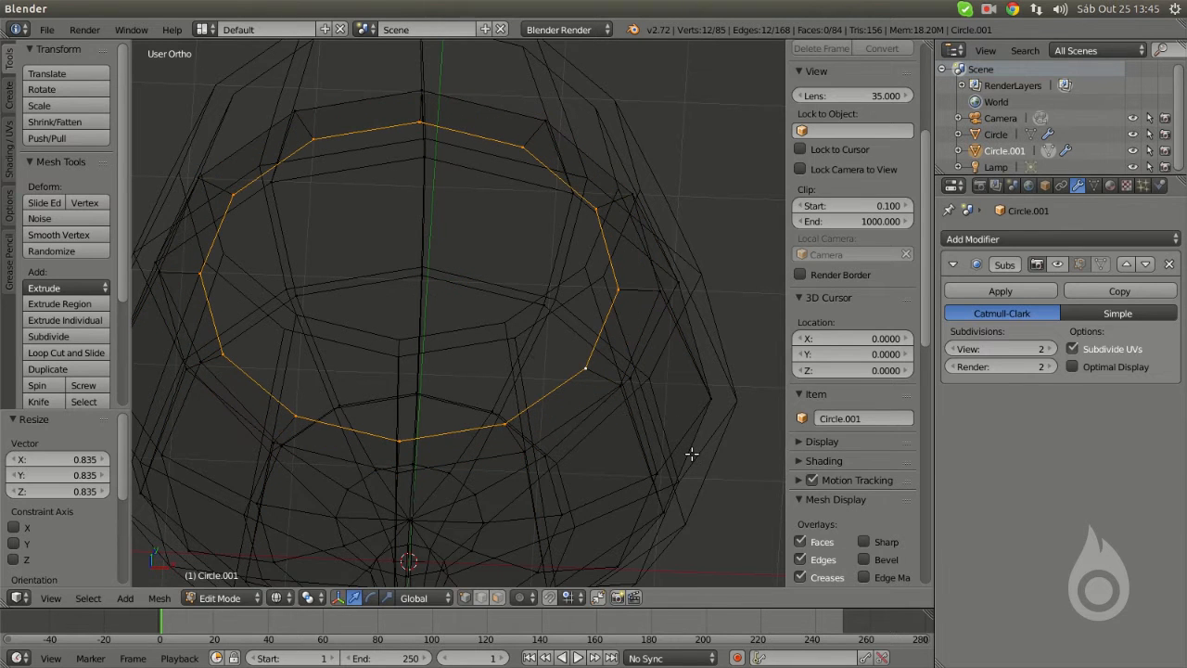
- Extrude the inner loop again, scale it to 0 at the centre and remove the doubled vertices to close the top
{"action": "left_click", "coordinate": [692, 453]}
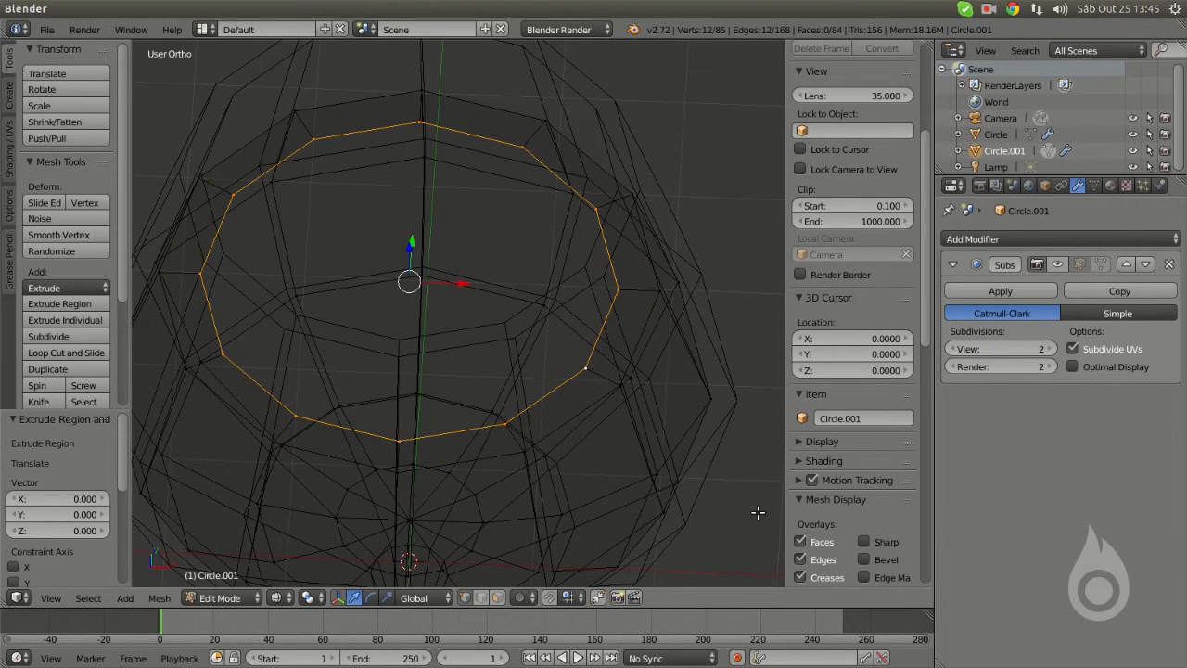
{"action": "key", "text": "s"}
{"action": "key", "text": "0"}
{"action": "left_click", "coordinate": [618, 435]}
{"action": "key", "text": "w"}
{"action": "left_click", "coordinate": [577, 339]}
{"action": "middle_click_drag", "start_coordinate": [602, 342], "coordinate": [459, 405]}
- Leave edit mode, move the closed liquid object to the second layer and display only that layer
{"action": "key", "text": "Tab"}
{"action": "key", "text": "m"}
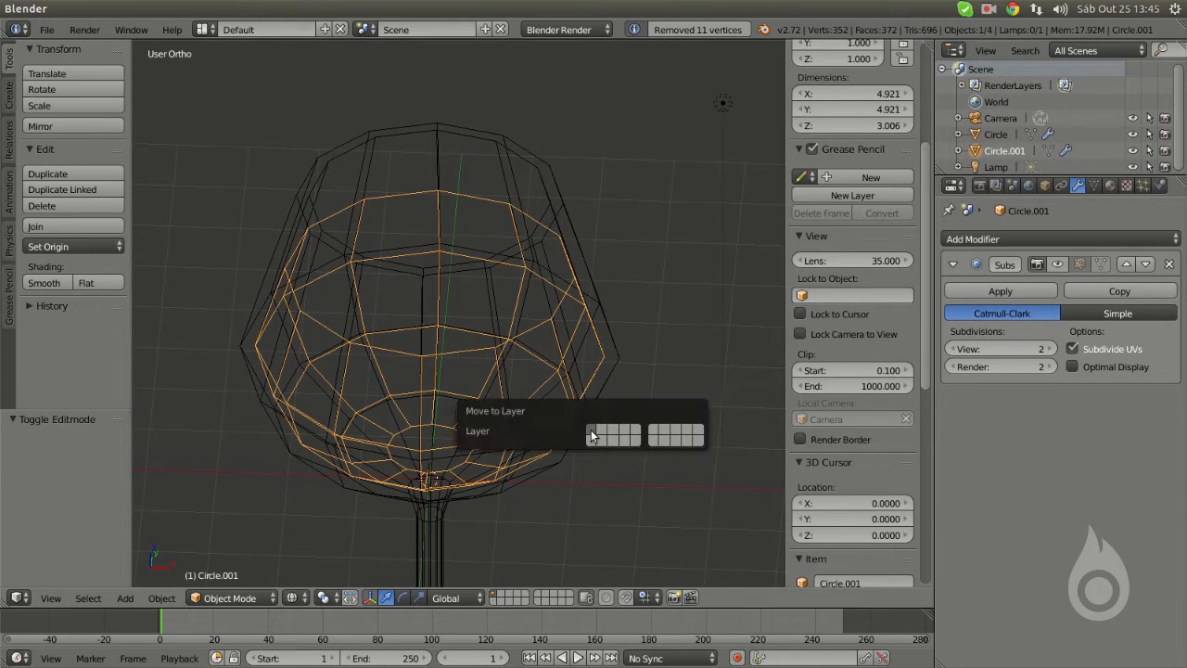
{"action": "left_click", "coordinate": [598, 429]}
{"action": "left_click", "coordinate": [500, 595]}
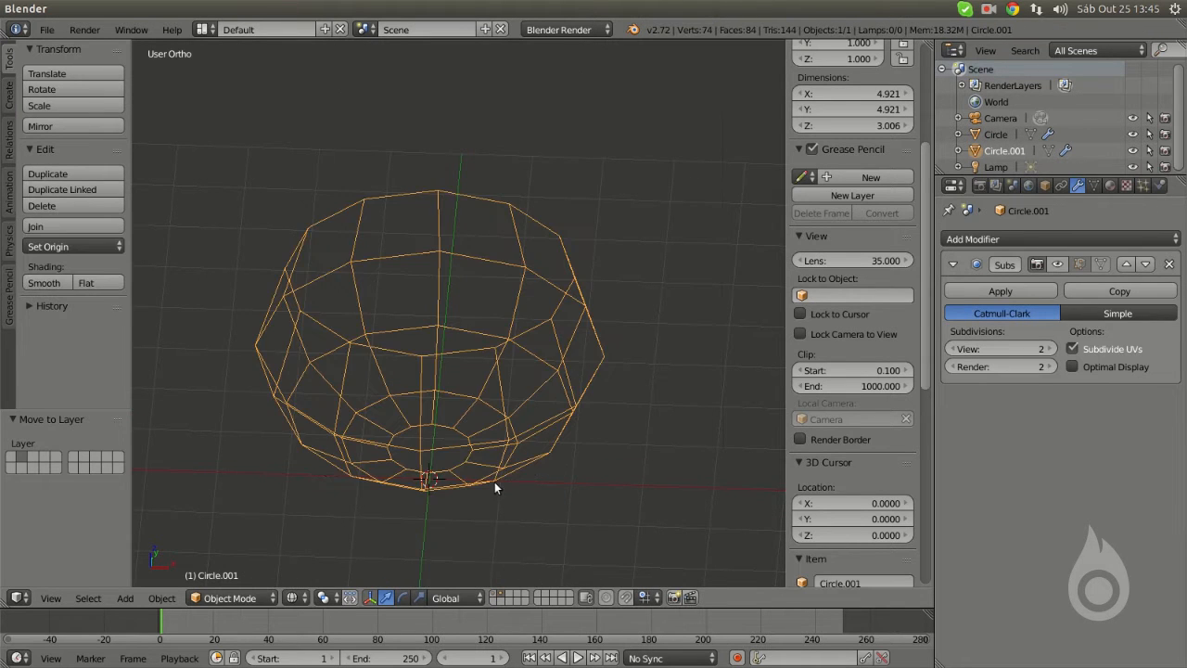
- In solid shading, select the whole liquid mesh, recalculate its normals outward and return to object mode
{"action": "key", "text": "z"}
{"action": "middle_click_drag", "start_coordinate": [494, 365], "coordinate": [465, 226]}
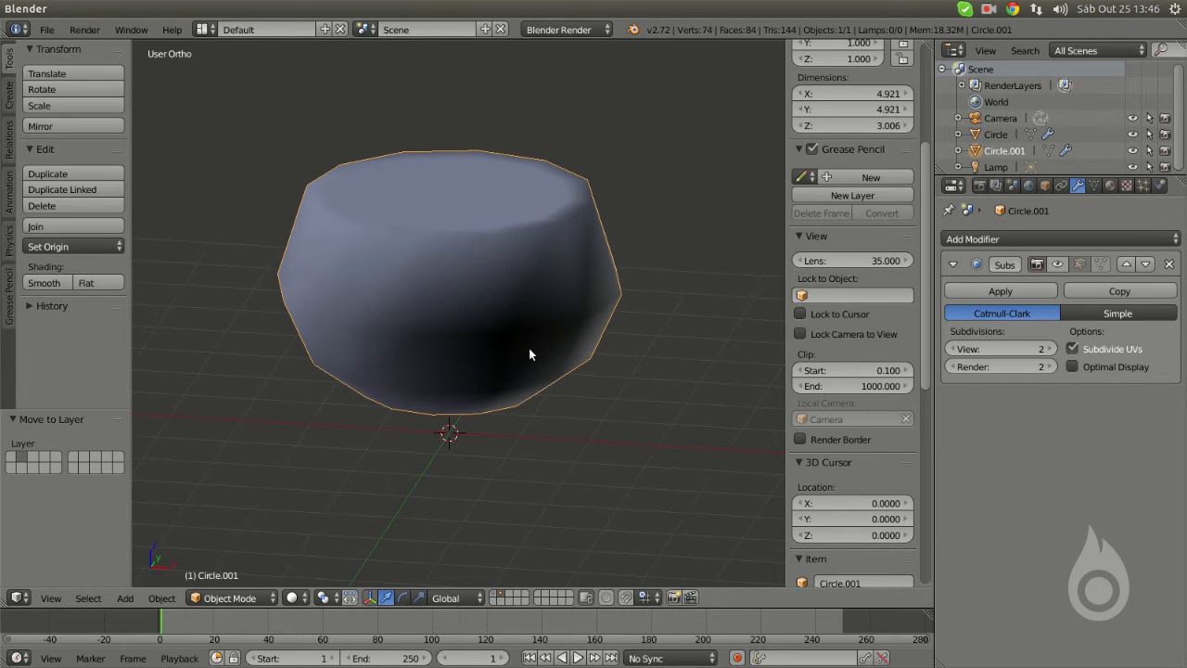
{"action": "middle_click_drag", "start_coordinate": [570, 353], "coordinate": [531, 367]}
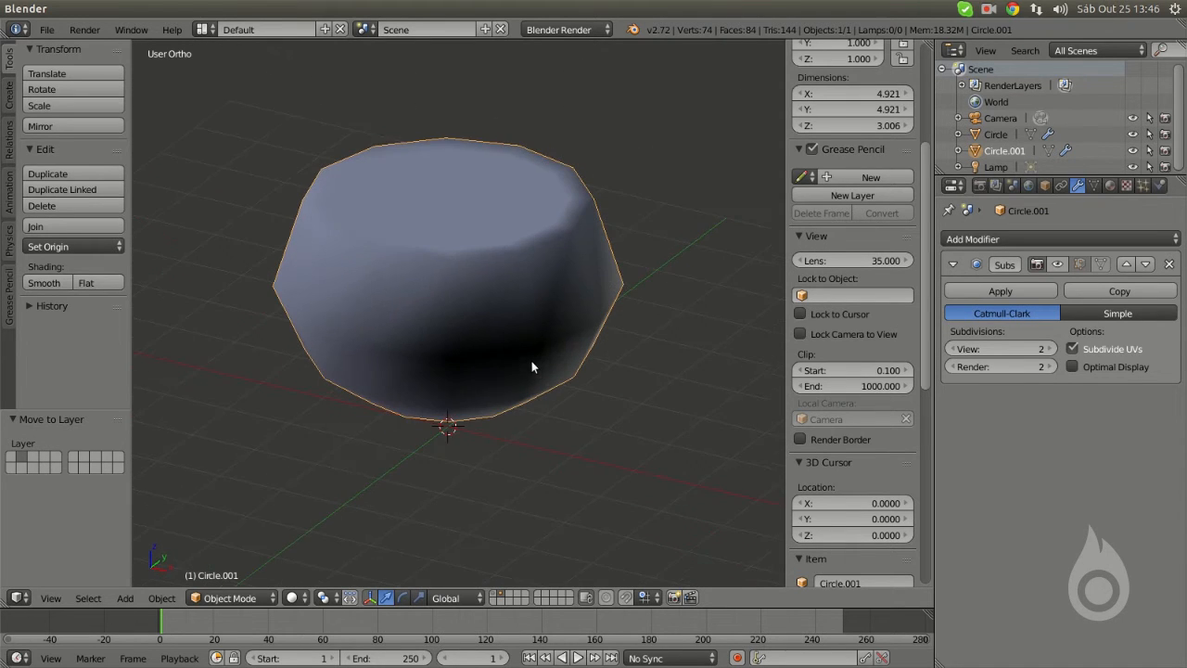
{"action": "key", "text": "Tab"}
{"action": "key", "text": "a"}
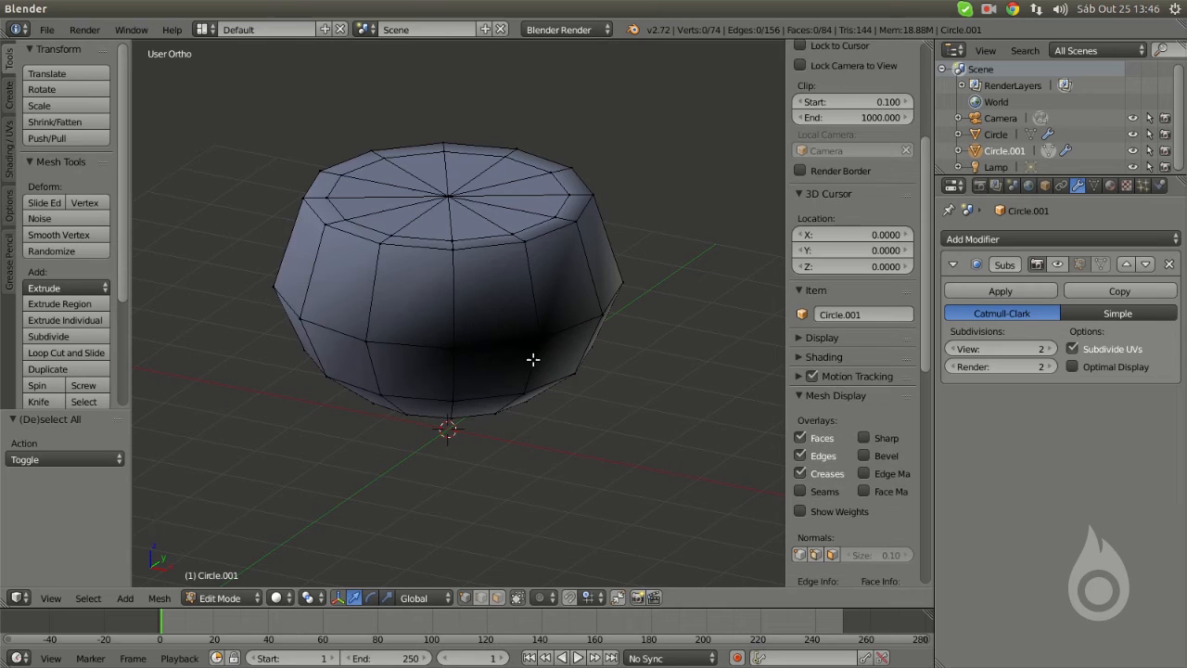
{"action": "key", "text": "a"}
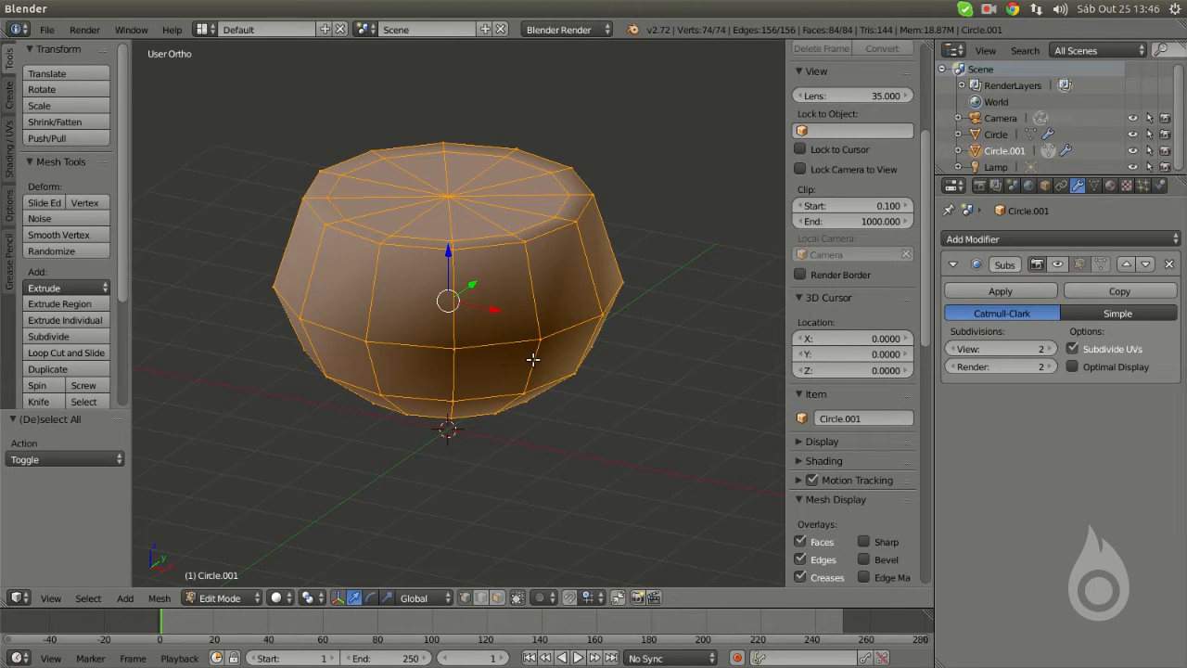
{"action": "key", "text": "ctrl+n"}
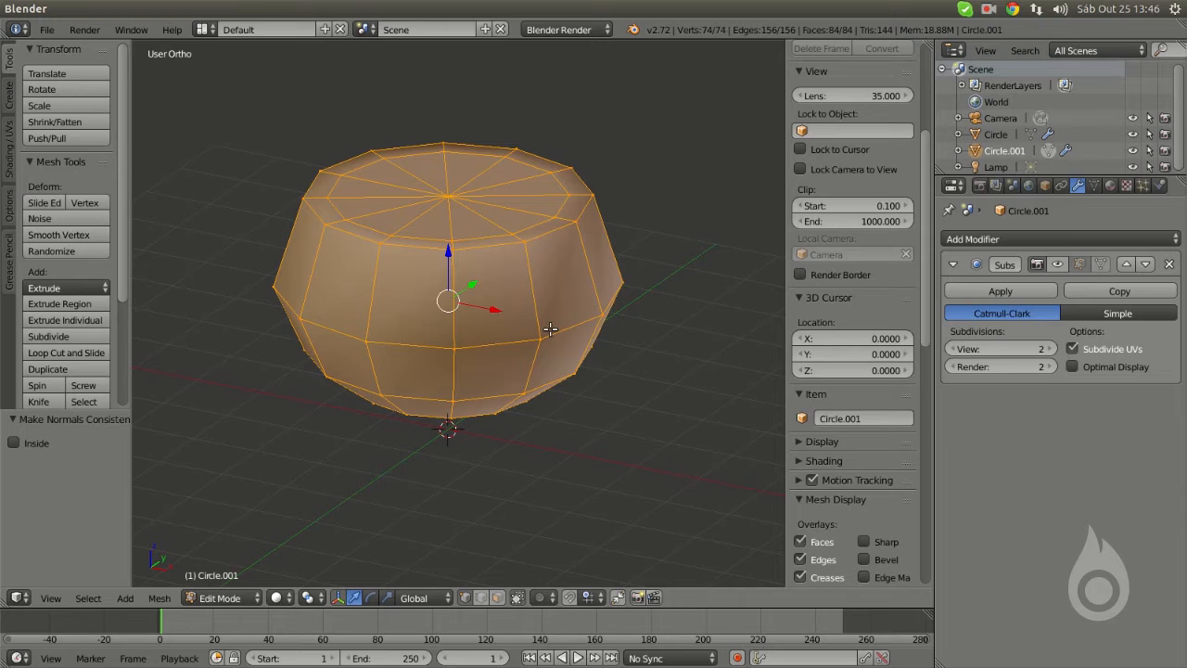
{"action": "key", "text": "Tab"}
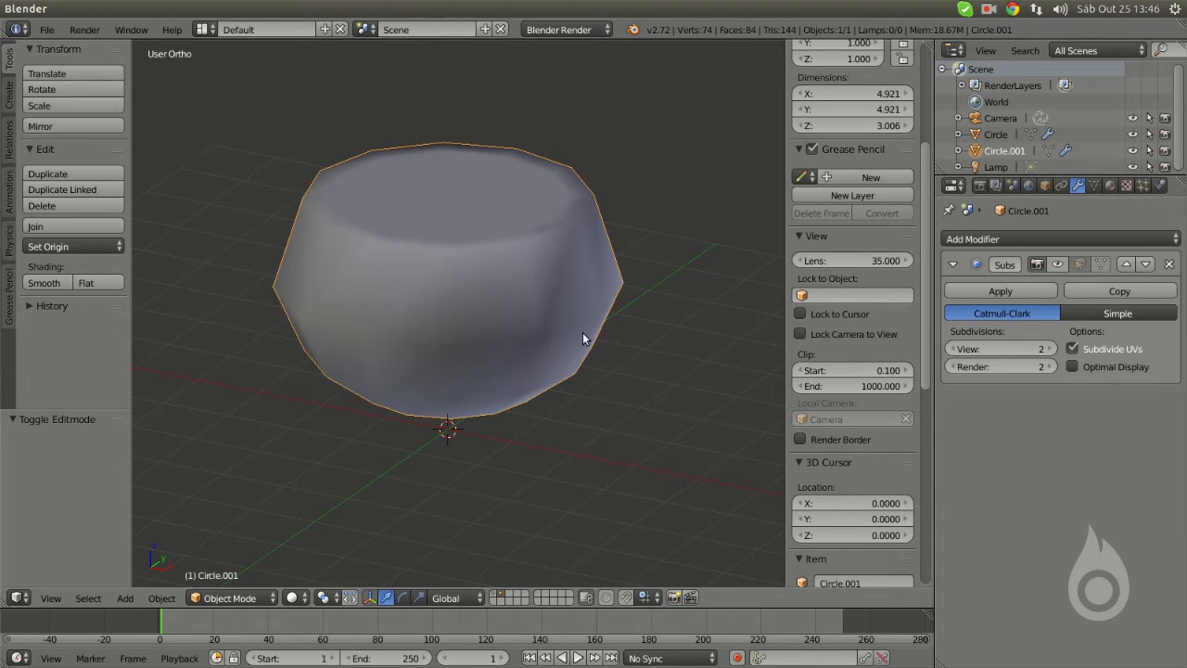
- Show the first layer together with the second and remove the Subsurf modifier from the liquid object
{"action": "left_click", "coordinate": [494, 594], "text": "shift"}
{"action": "middle_click_drag", "start_coordinate": [478, 399], "coordinate": [534, 417]}
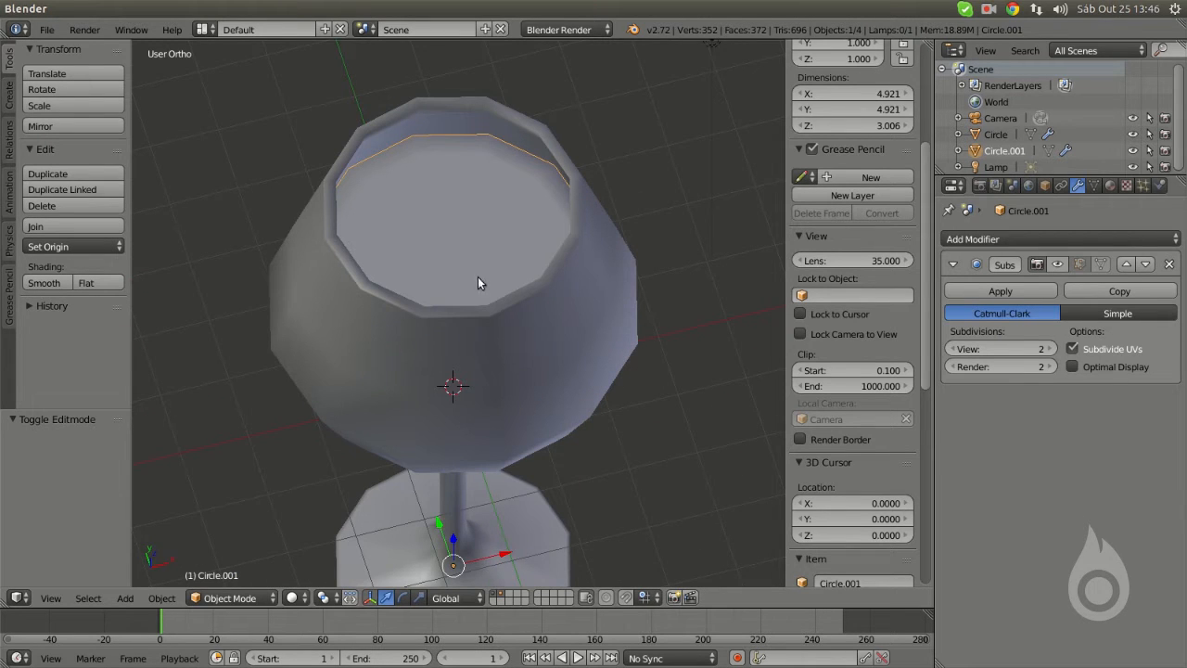
{"action": "left_click", "coordinate": [1169, 265]}
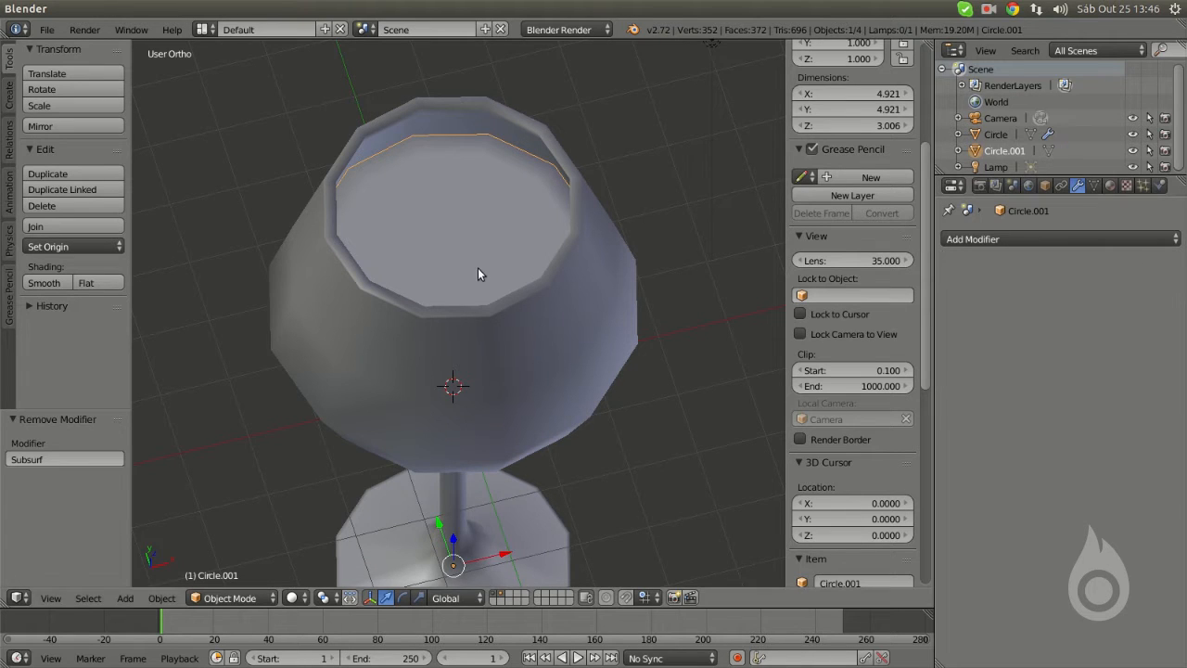
- Select the wine glass and turn on viewport display of its Subsurf modifier
{"action": "middle_click_drag", "start_coordinate": [606, 257], "coordinate": [501, 244]}
{"action": "right_click", "coordinate": [501, 243]}
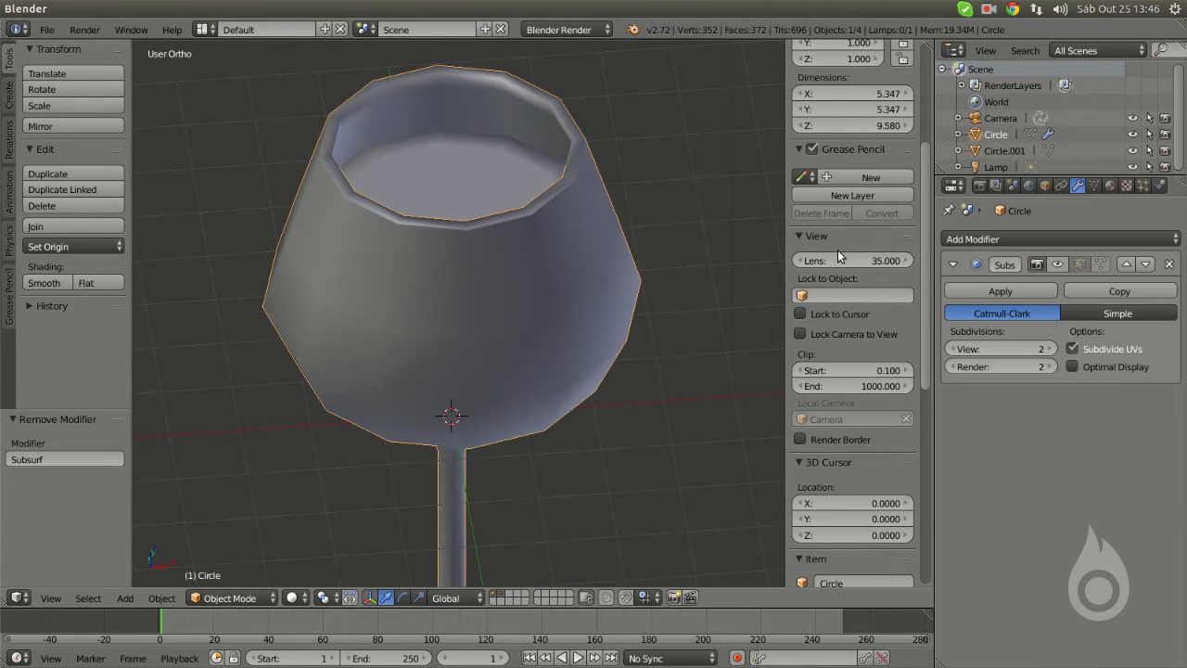
{"action": "left_click", "coordinate": [1061, 265]}
{"action": "middle_click_drag", "start_coordinate": [496, 279], "coordinate": [452, 294]}
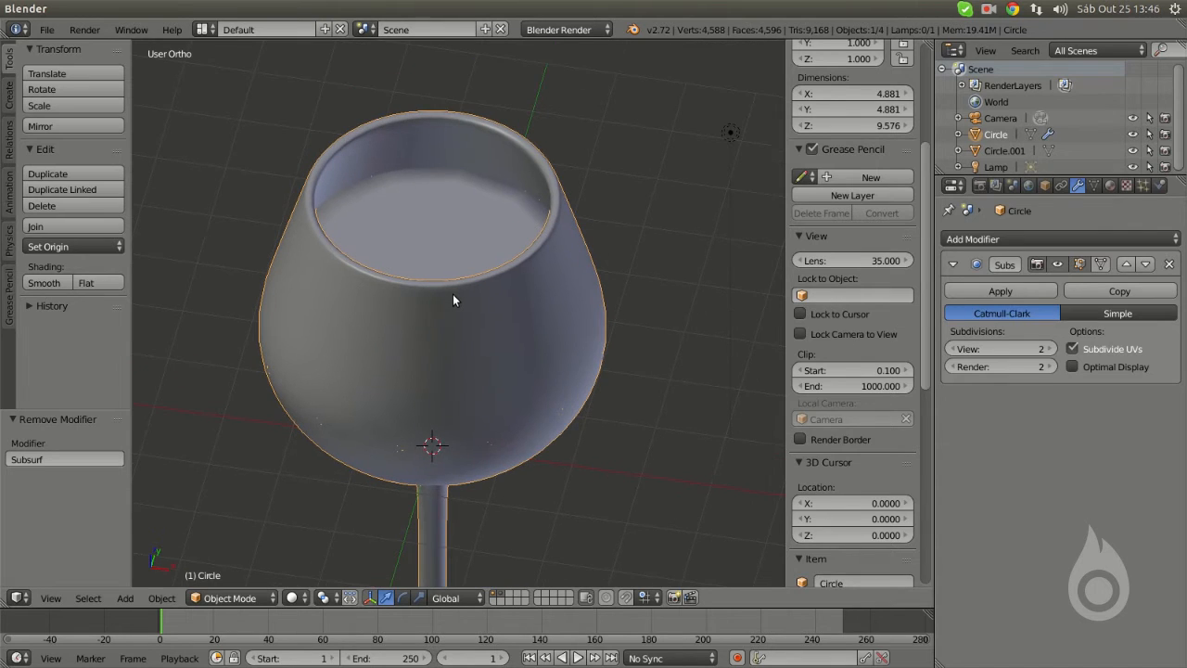
- Start saving the file, create a folder named Tutorial inside 014 - Fluid Simulation and open it
{"action": "key", "text": "ctrl+s"}
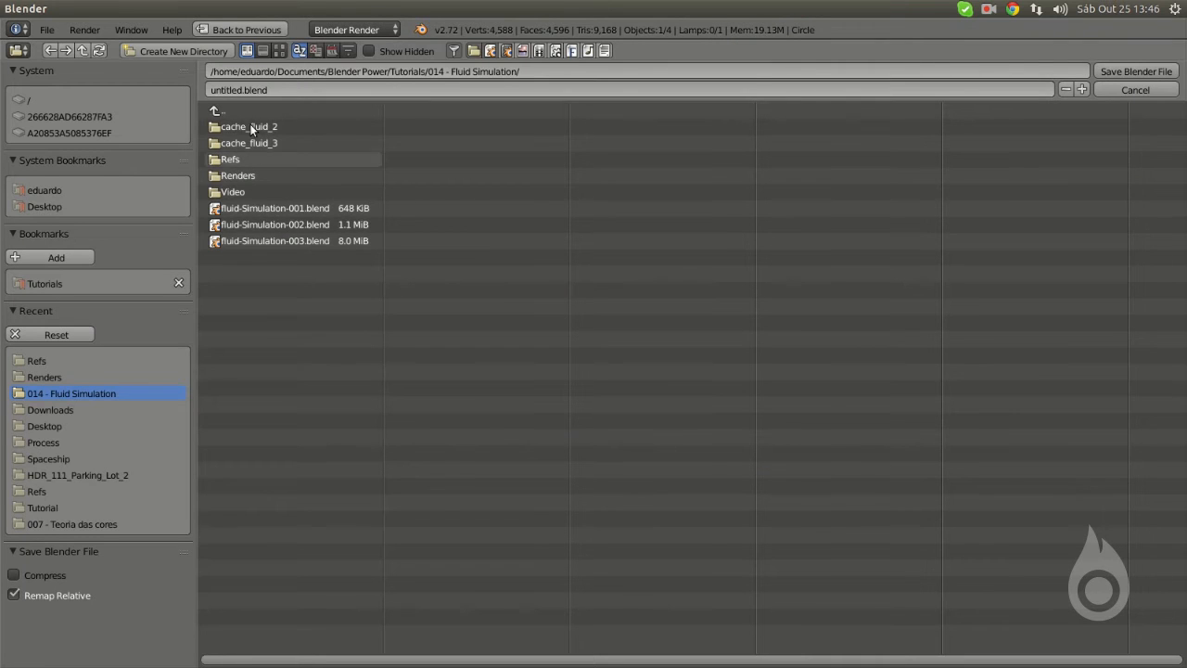
{"action": "left_click", "coordinate": [157, 57]}
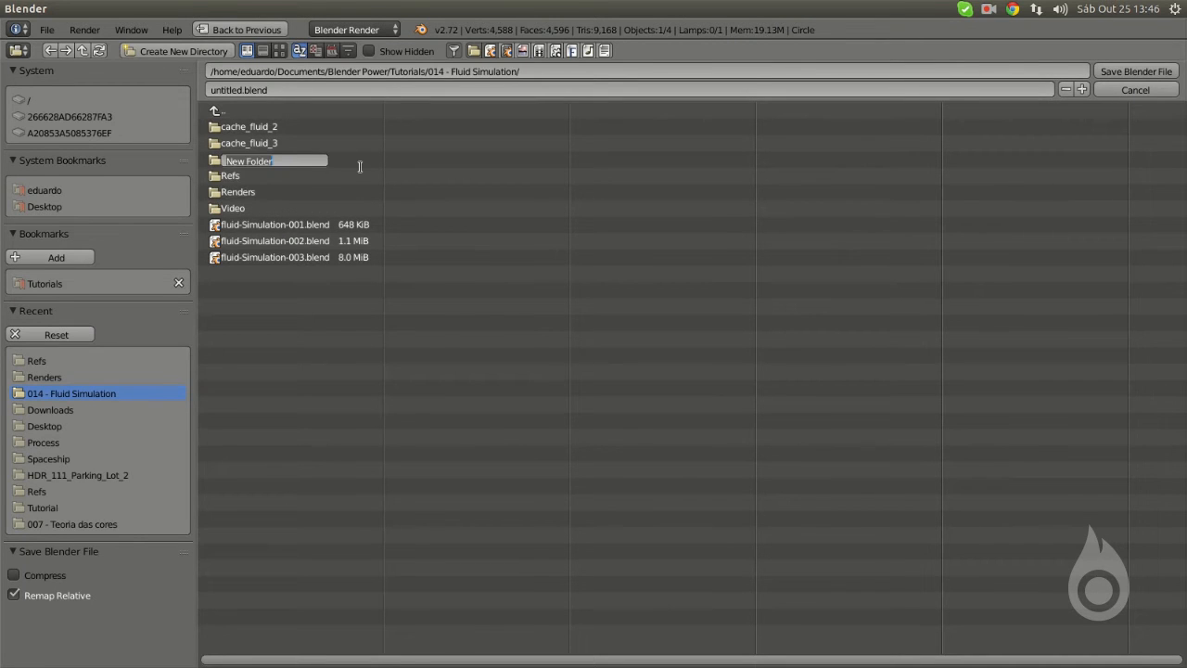
{"action": "type", "text": "Tutorial"}
{"action": "key", "text": "Return"}
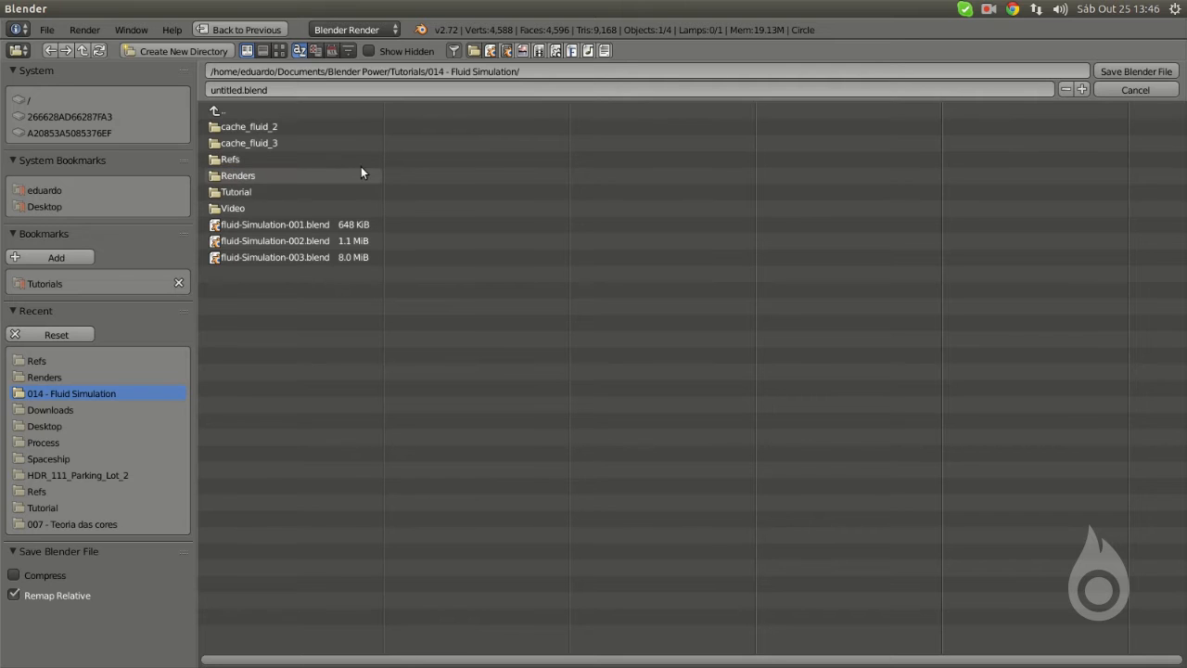
{"action": "double_click", "coordinate": [240, 190]}
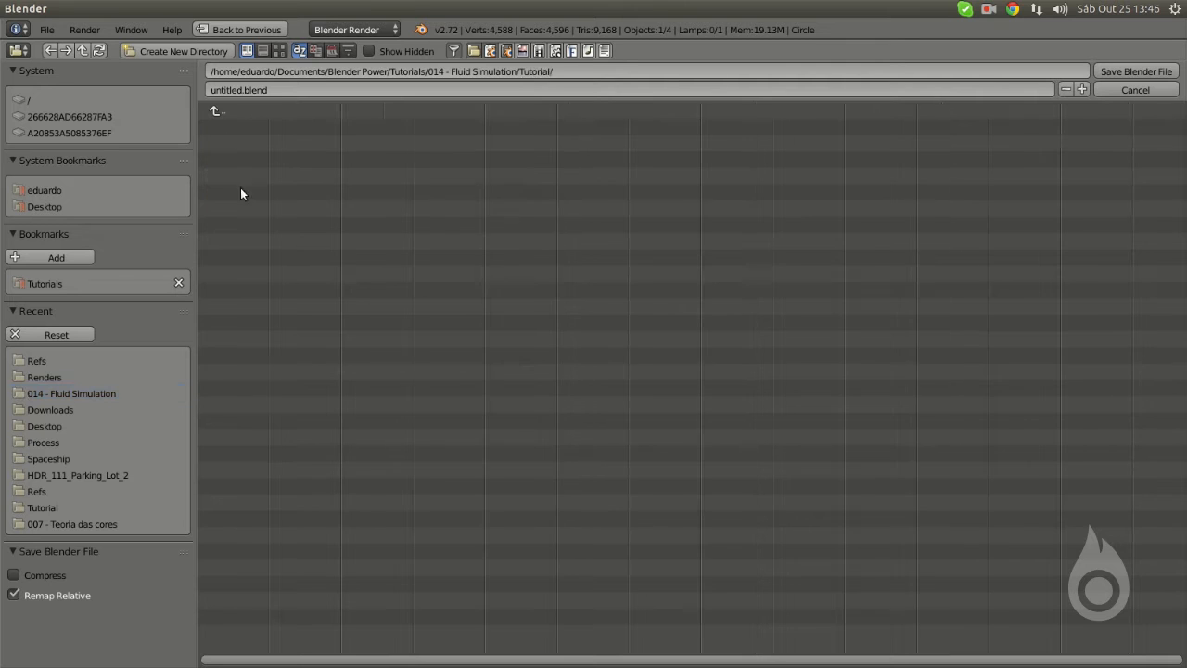
- Save the scene as simulacao.blend in the Tutorial folder
{"action": "left_click", "coordinate": [258, 95]}
{"action": "type", "text": "simul"}
{"action": "type", "text": "acao"}
{"action": "key", "text": "Return"}
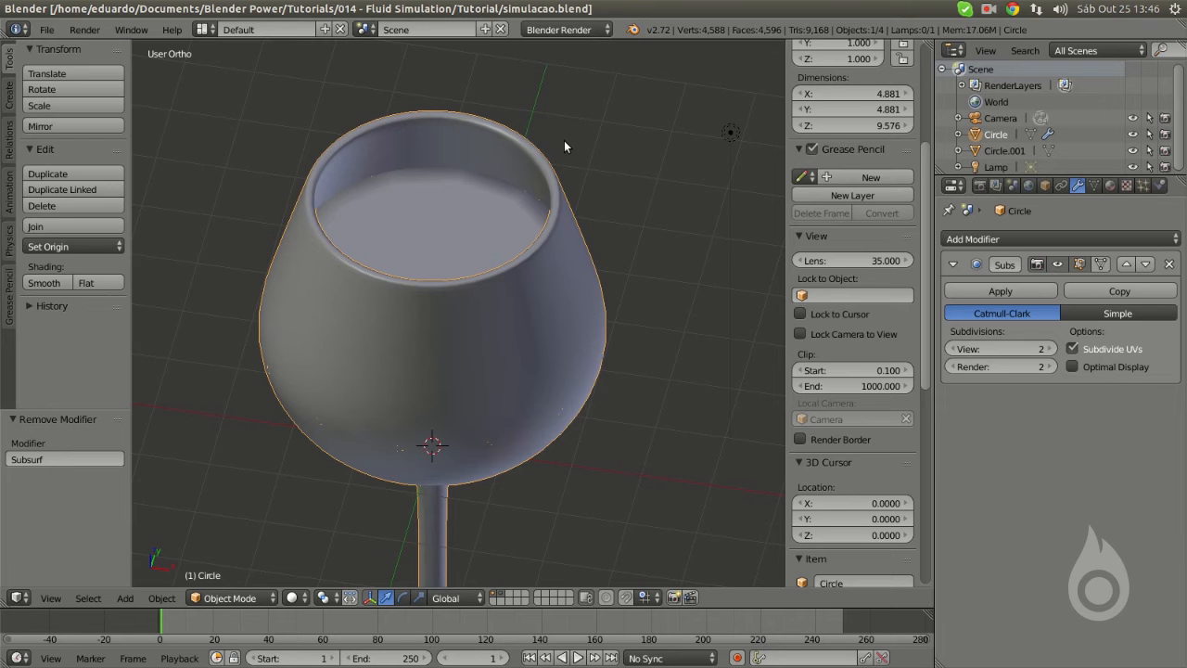
- Add a UV sphere with 32 segments and 16 rings at the 3D cursor
{"action": "scroll", "coordinate": [588, 297], "scroll_direction": "down", "scroll_amount": 4}
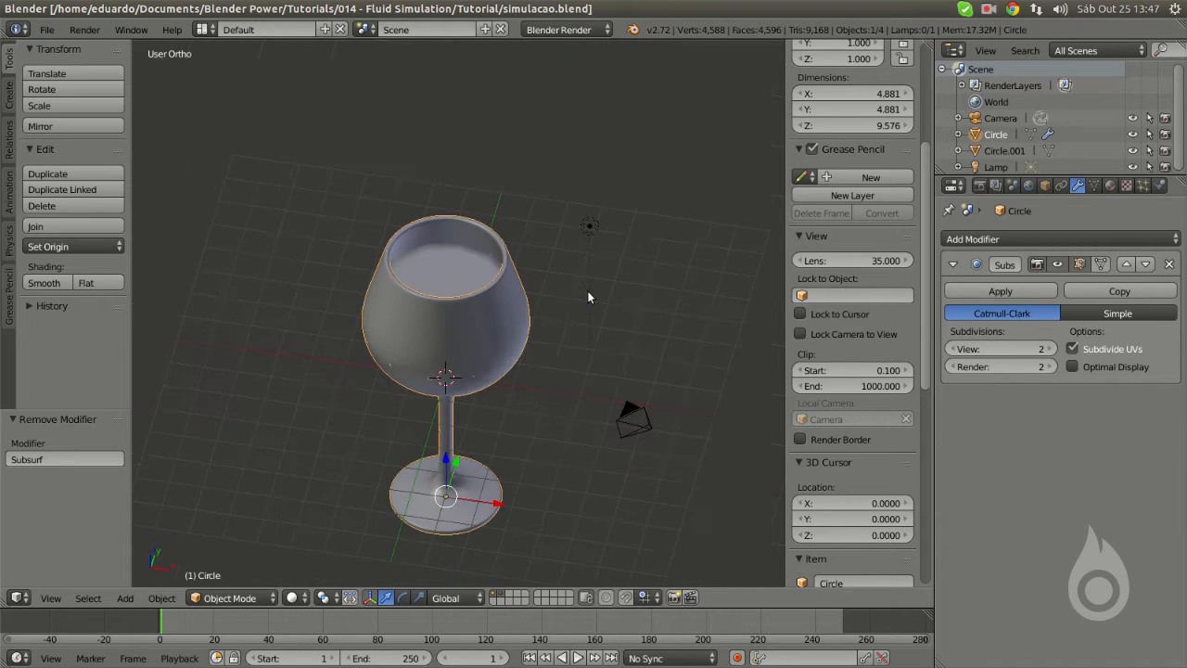
{"action": "middle_click_drag", "start_coordinate": [542, 328], "coordinate": [536, 308]}
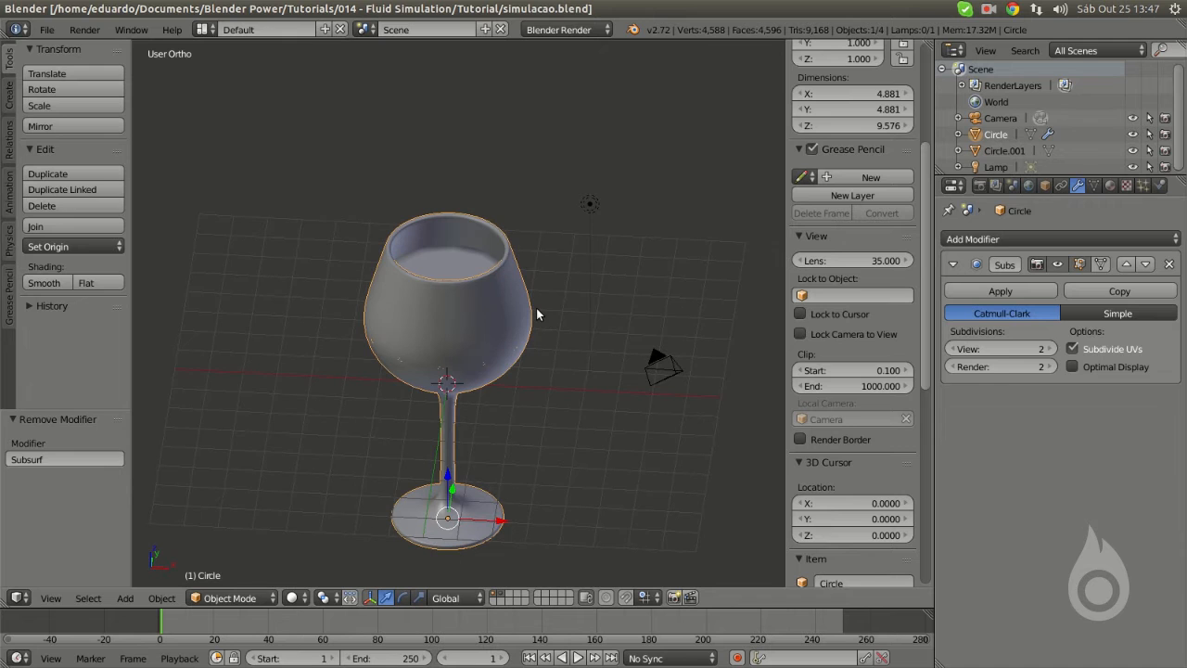
{"action": "scroll", "coordinate": [478, 311], "scroll_direction": "down", "scroll_amount": 2}
{"action": "mouse_move", "coordinate": [479, 312]}
{"action": "middle_mouse_down"}
{"action": "mouse_move", "coordinate": [522, 345]}
{"action": "mouse_move", "coordinate": [485, 305]}
{"action": "middle_mouse_up"}
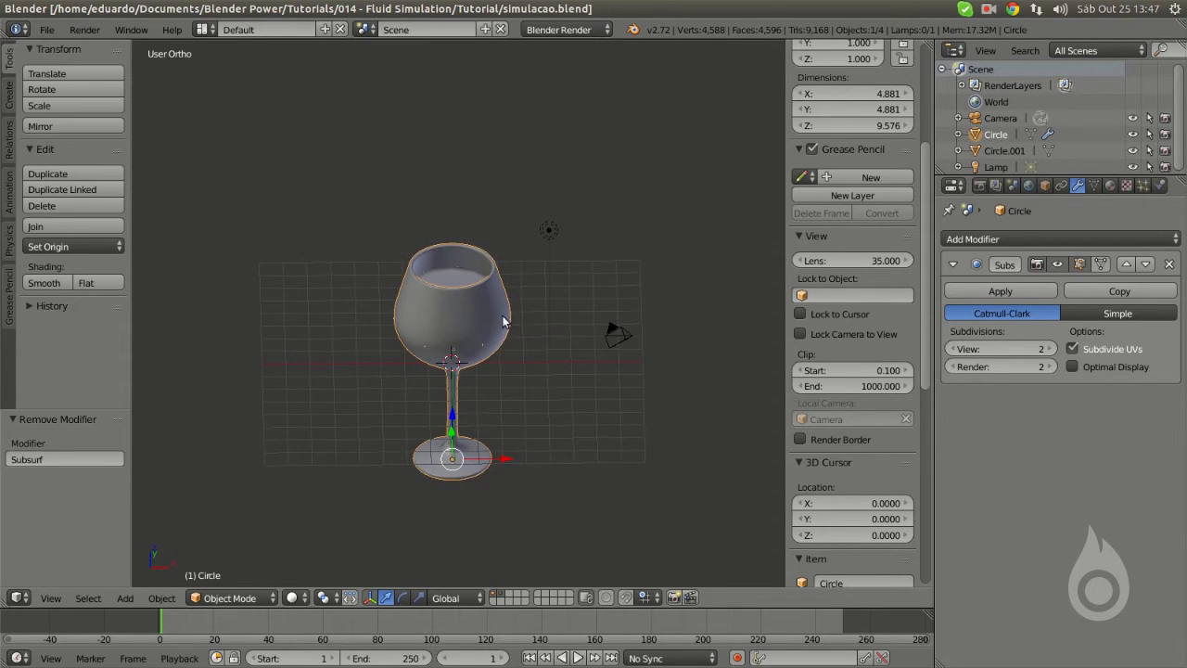
{"action": "scroll", "coordinate": [484, 305], "scroll_direction": "up", "scroll_amount": 3}
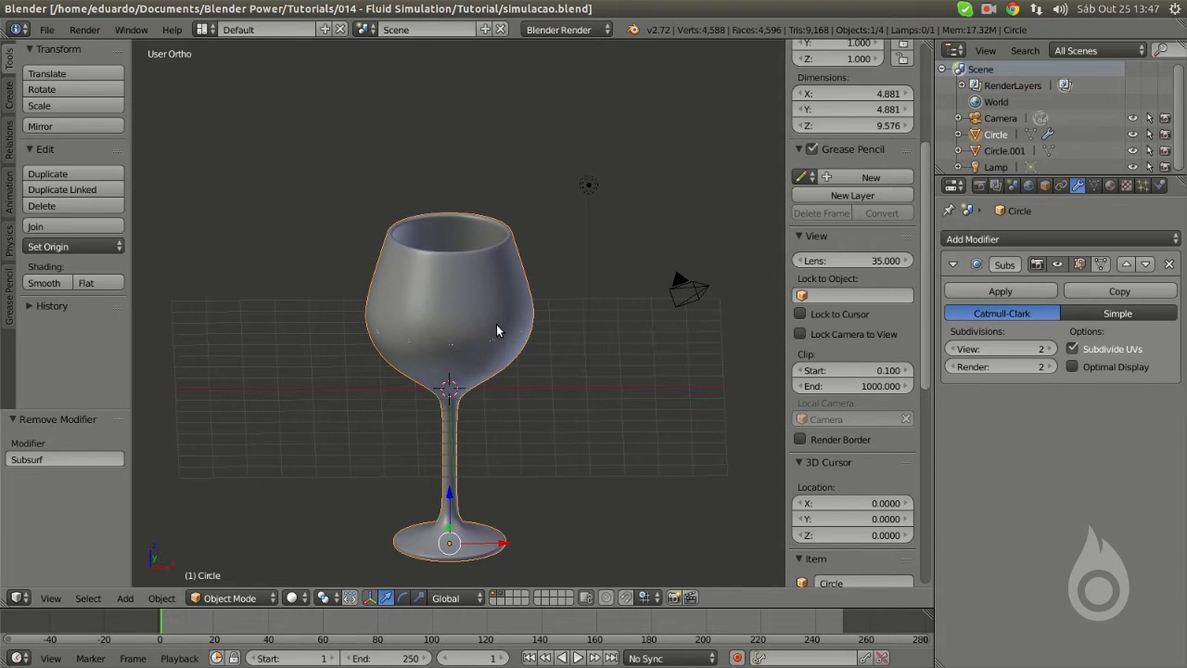
{"action": "key", "text": "shift+a"}
{"action": "mouse_move", "coordinate": [468, 327]}
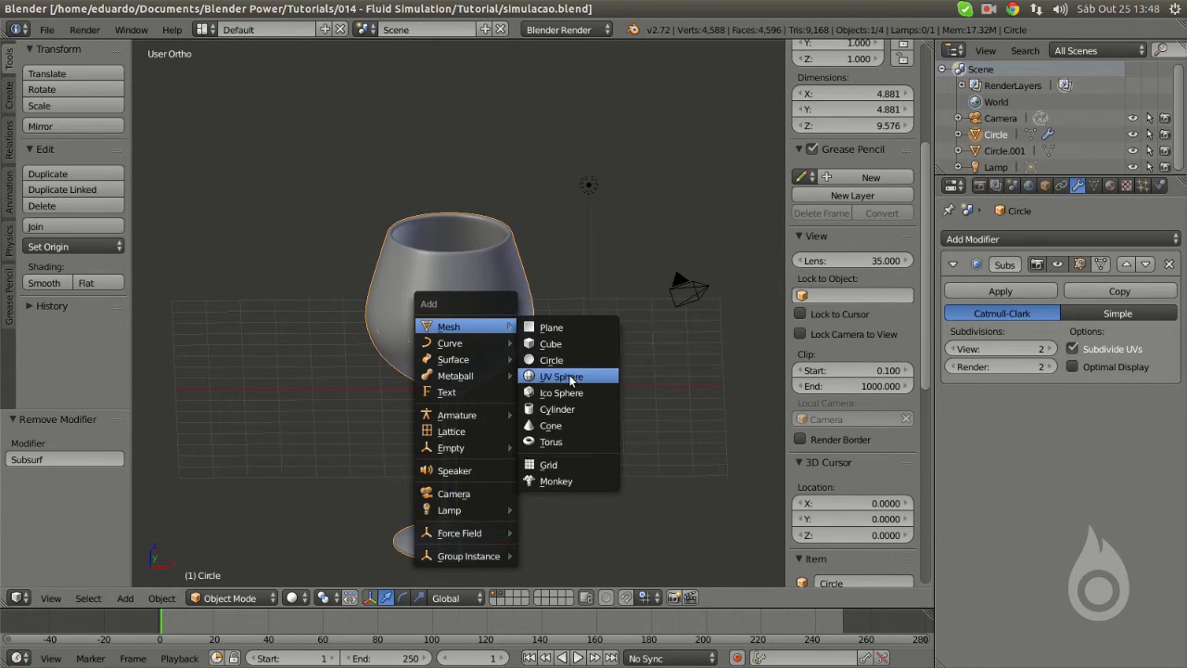
{"action": "left_click", "coordinate": [574, 377]}
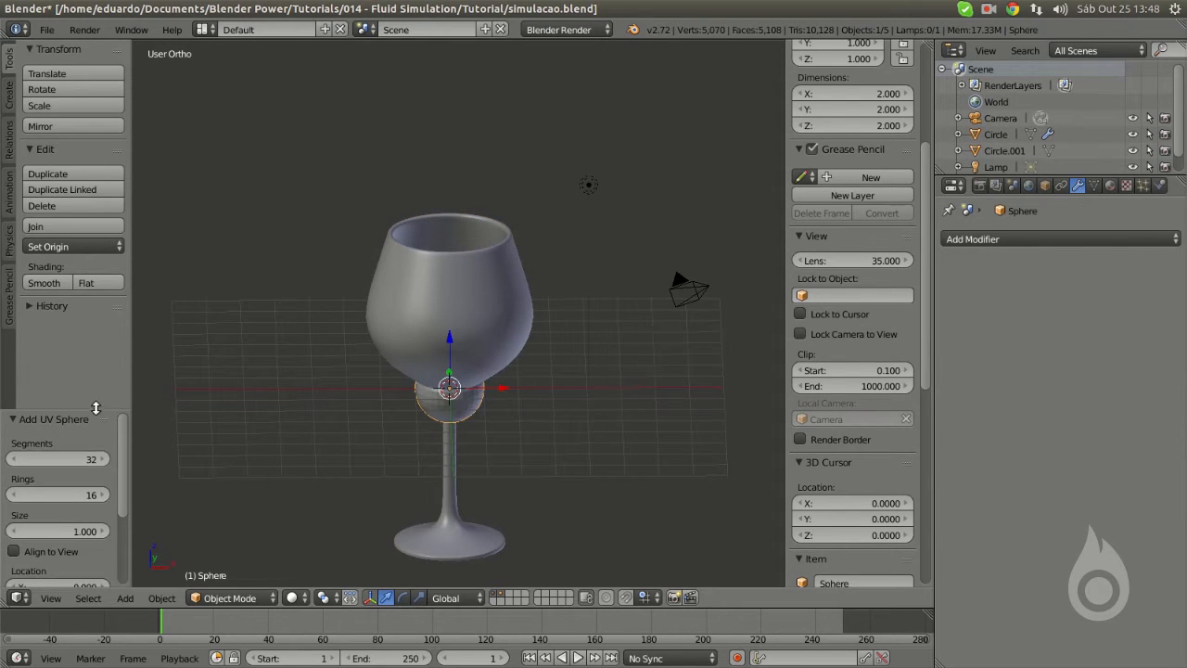
- Raise the sphere straight up along Z until it floats centred above the glass's opening
{"action": "scroll", "coordinate": [113, 432], "scroll_direction": "down", "scroll_amount": 2}
{"action": "scroll", "coordinate": [484, 427], "scroll_direction": "up", "scroll_amount": 1}
{"action": "scroll", "coordinate": [484, 427], "scroll_direction": "up", "scroll_amount": 2}
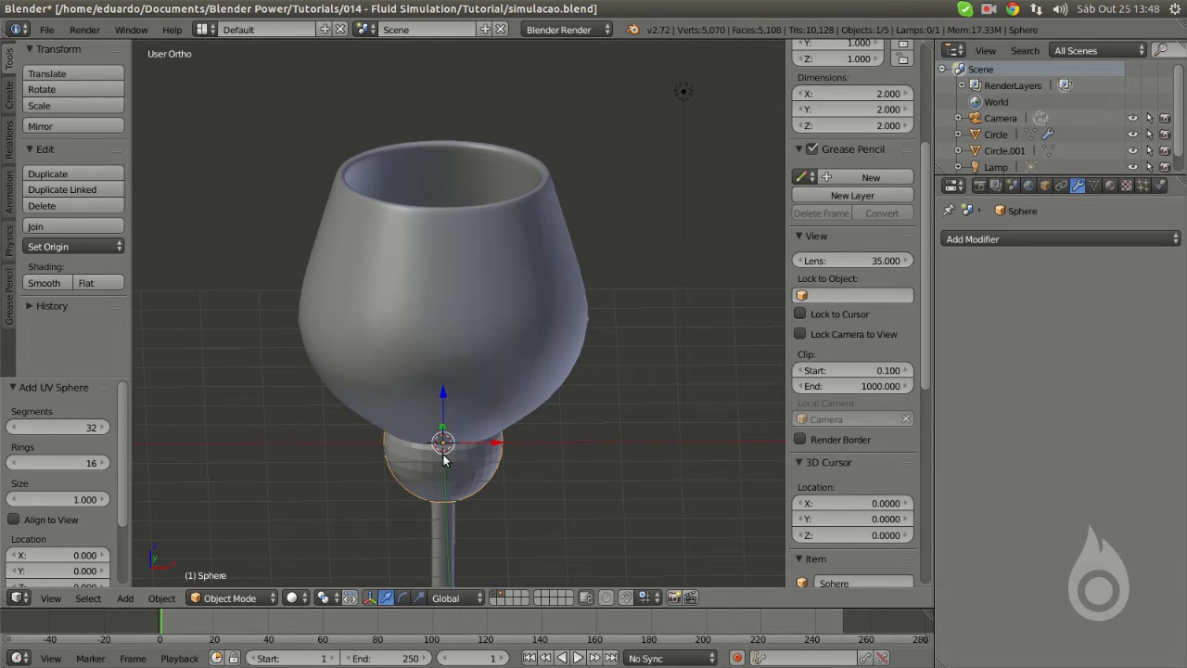
{"action": "left_click_drag", "start_coordinate": [444, 421], "coordinate": [450, 170]}
{"action": "middle_click_drag", "start_coordinate": [451, 145], "coordinate": [445, 295]}
{"action": "left_click_drag", "start_coordinate": [445, 295], "coordinate": [477, 83]}
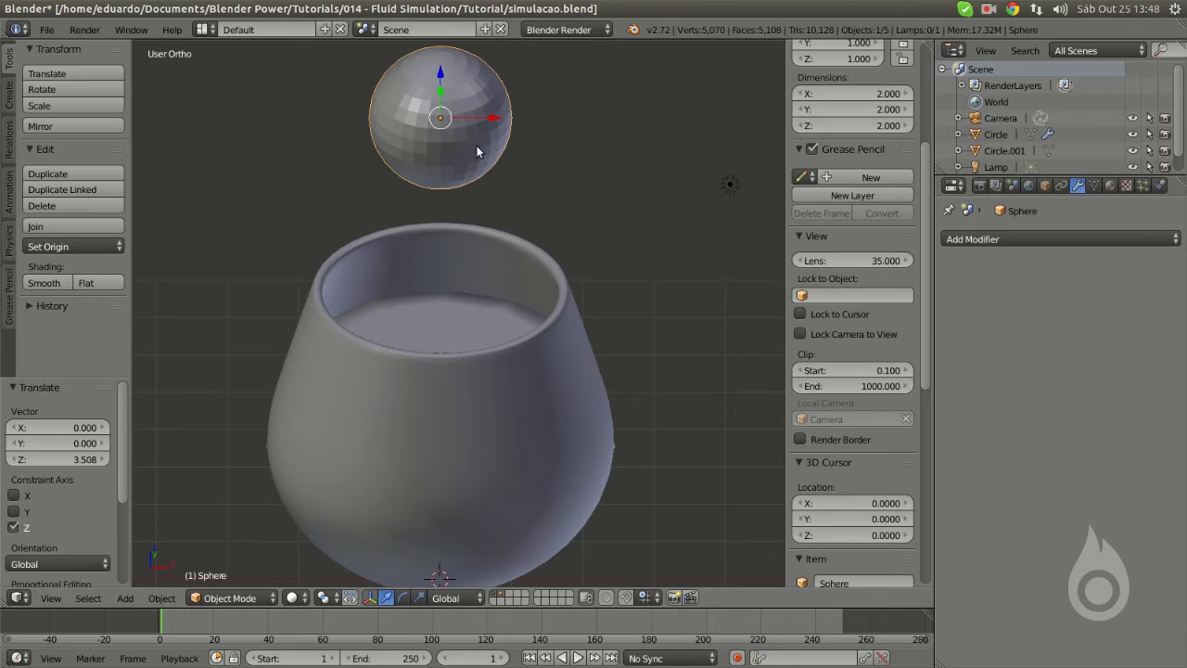
- Check the sphere's placement over the glass from several angles and nudge it down about 0.017 along Z
{"action": "scroll", "coordinate": [495, 360], "scroll_direction": "down", "scroll_amount": 4}
{"action": "middle_click_drag", "start_coordinate": [513, 361], "coordinate": [433, 307]}
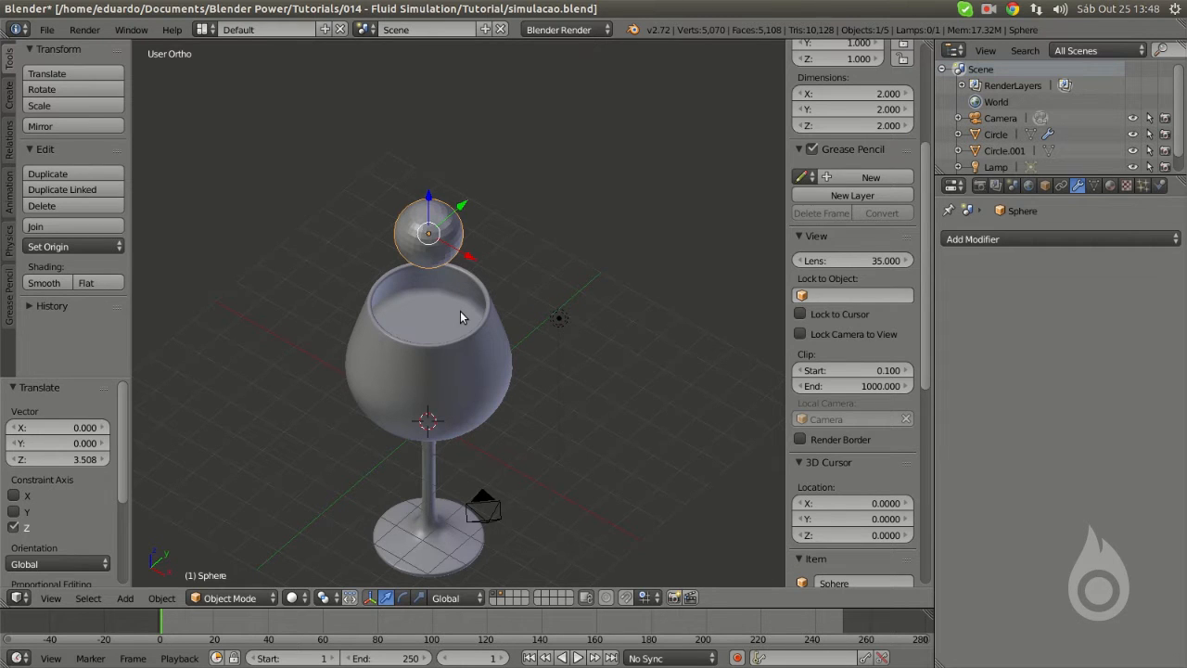
{"action": "middle_click_drag", "start_coordinate": [460, 312], "coordinate": [492, 293]}
{"action": "scroll", "coordinate": [493, 305], "scroll_direction": "up", "scroll_amount": 2}
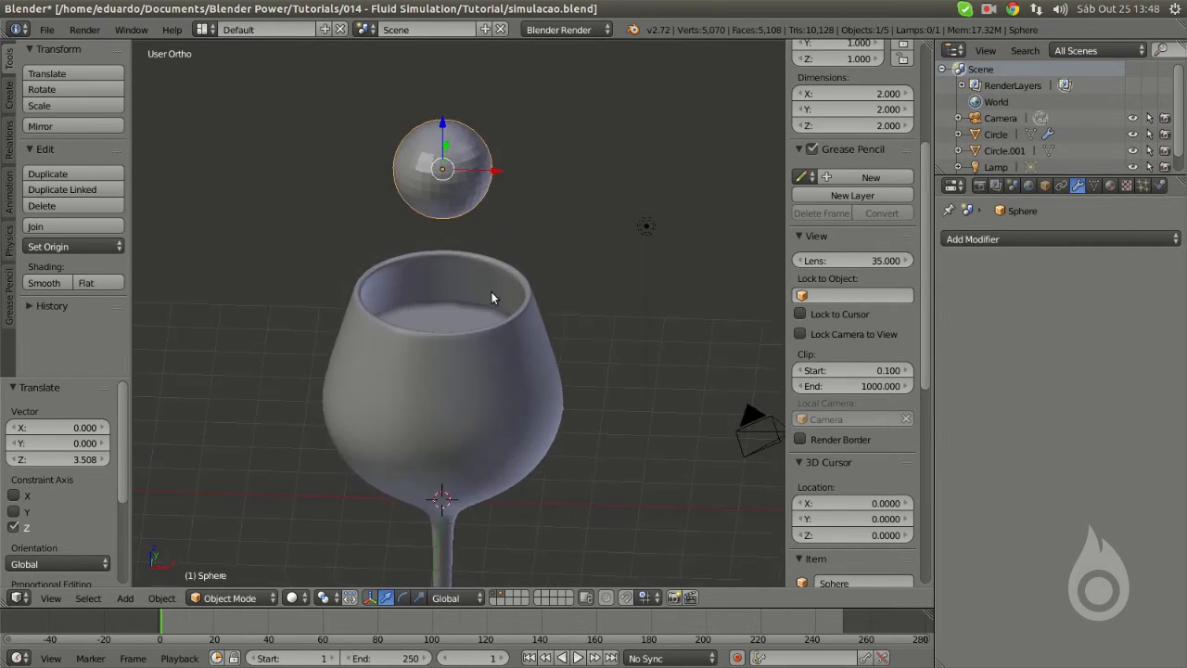
{"action": "middle_click_drag", "start_coordinate": [455, 144], "coordinate": [450, 148]}
{"action": "mouse_move", "coordinate": [429, 114]}
{"action": "left_mouse_down"}
{"action": "mouse_move", "coordinate": [435, 139]}
{"action": "mouse_move", "coordinate": [422, 108]}
{"action": "left_mouse_up"}
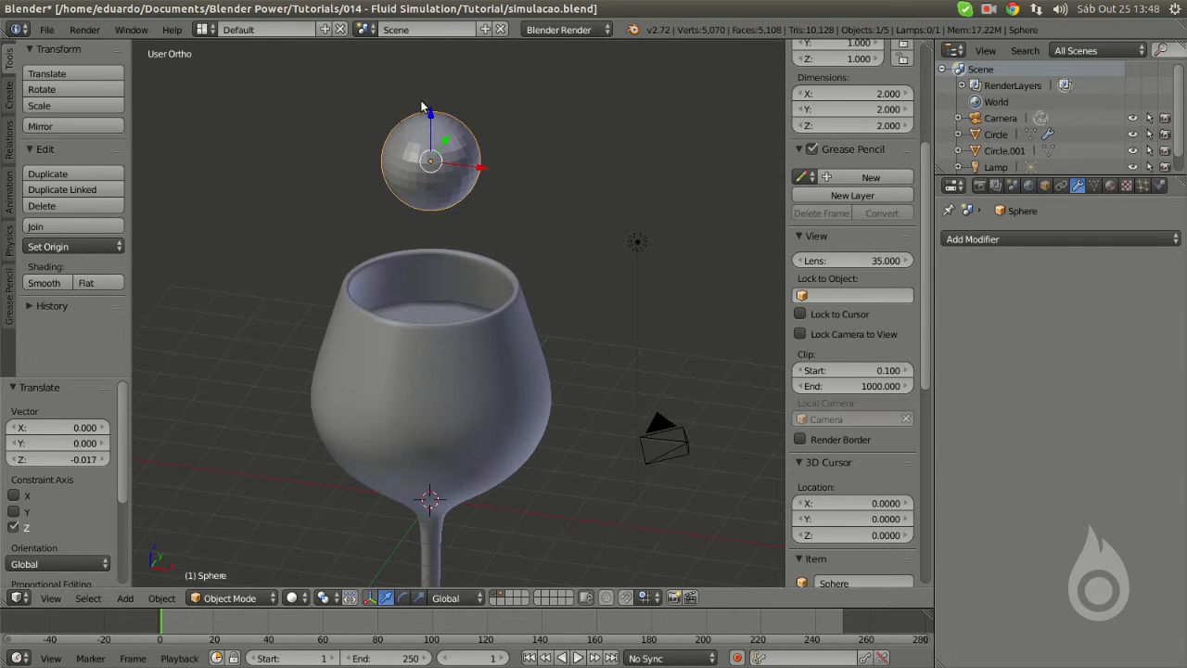
{"action": "middle_click_drag", "start_coordinate": [435, 220], "coordinate": [491, 270]}
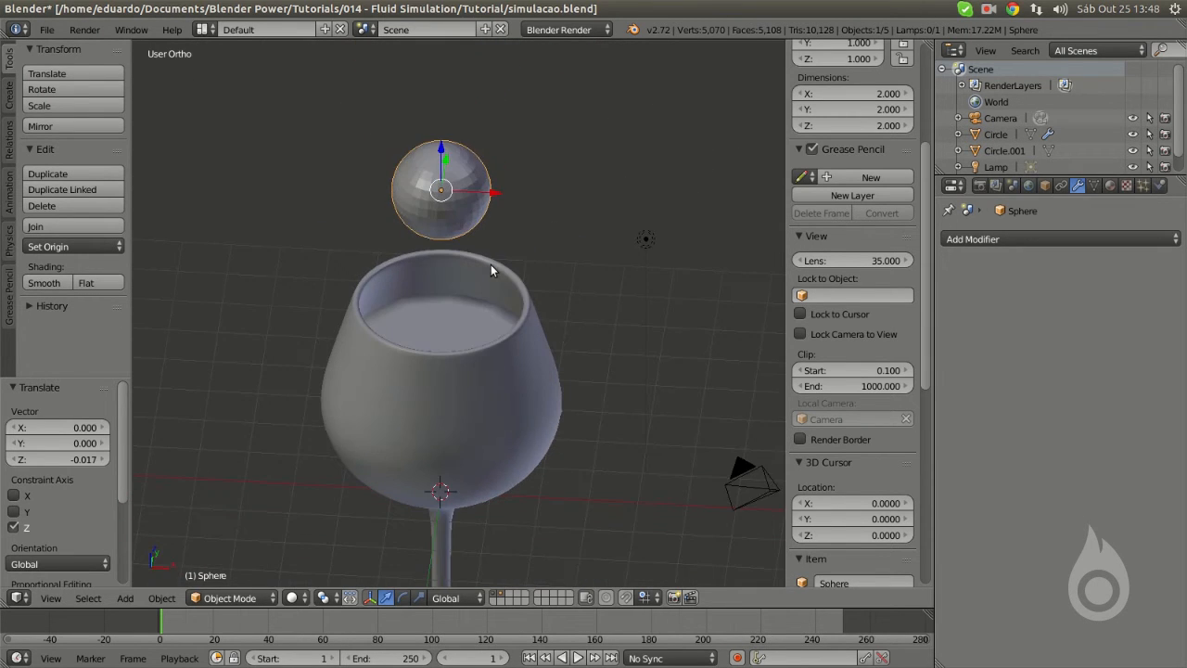
- Shift the sphere off the glass's centre in top view, by about 0.436, -0.060 and a further 0.180, -0.015 in X and Y
{"action": "middle_click_drag", "start_coordinate": [487, 187], "coordinate": [510, 341]}
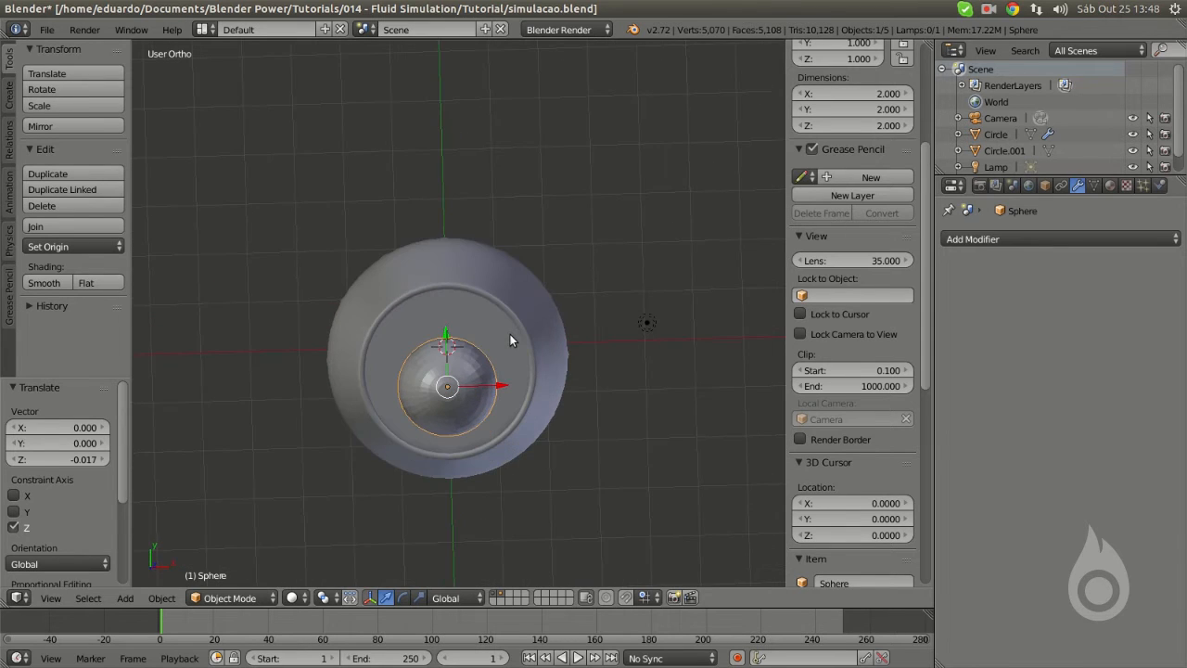
{"action": "key", "text": "KP_7"}
{"action": "key", "text": "g"}
{"action": "left_click", "coordinate": [480, 392]}
{"action": "mouse_move", "coordinate": [479, 392]}
{"action": "middle_mouse_down"}
{"action": "mouse_move", "coordinate": [459, 397]}
{"action": "mouse_move", "coordinate": [463, 386]}
{"action": "middle_mouse_up"}
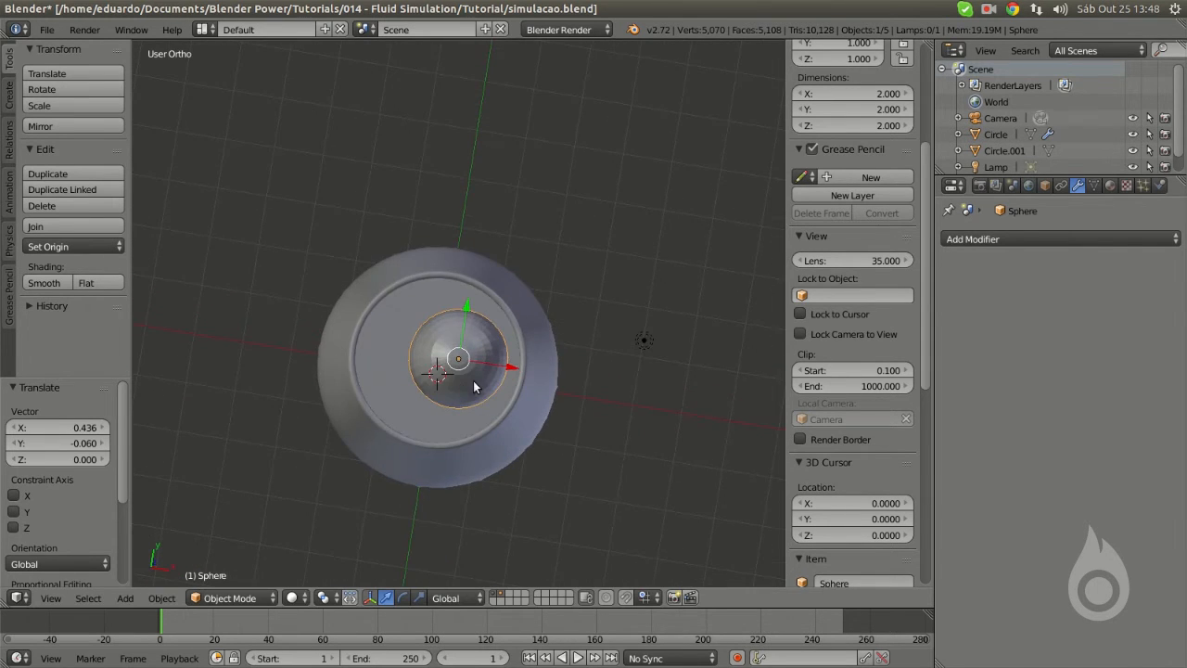
{"action": "key", "text": "KP_7"}
{"action": "key", "text": "g"}
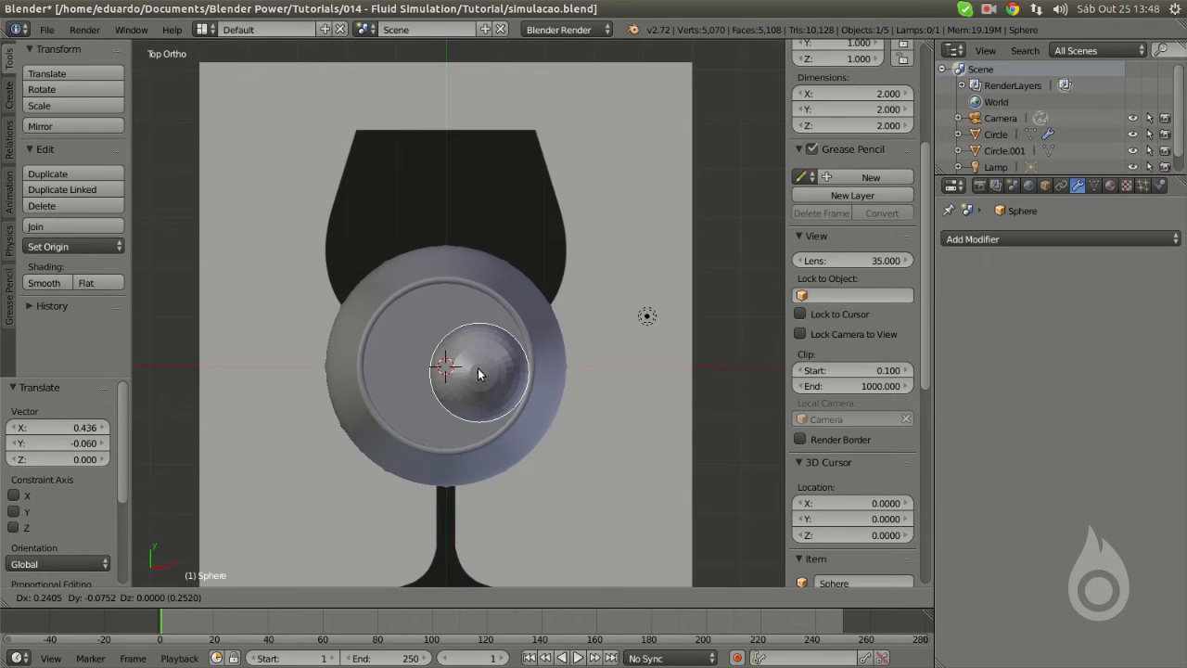
{"action": "left_click", "coordinate": [476, 374]}
{"action": "middle_click_drag", "start_coordinate": [477, 375], "coordinate": [401, 328]}
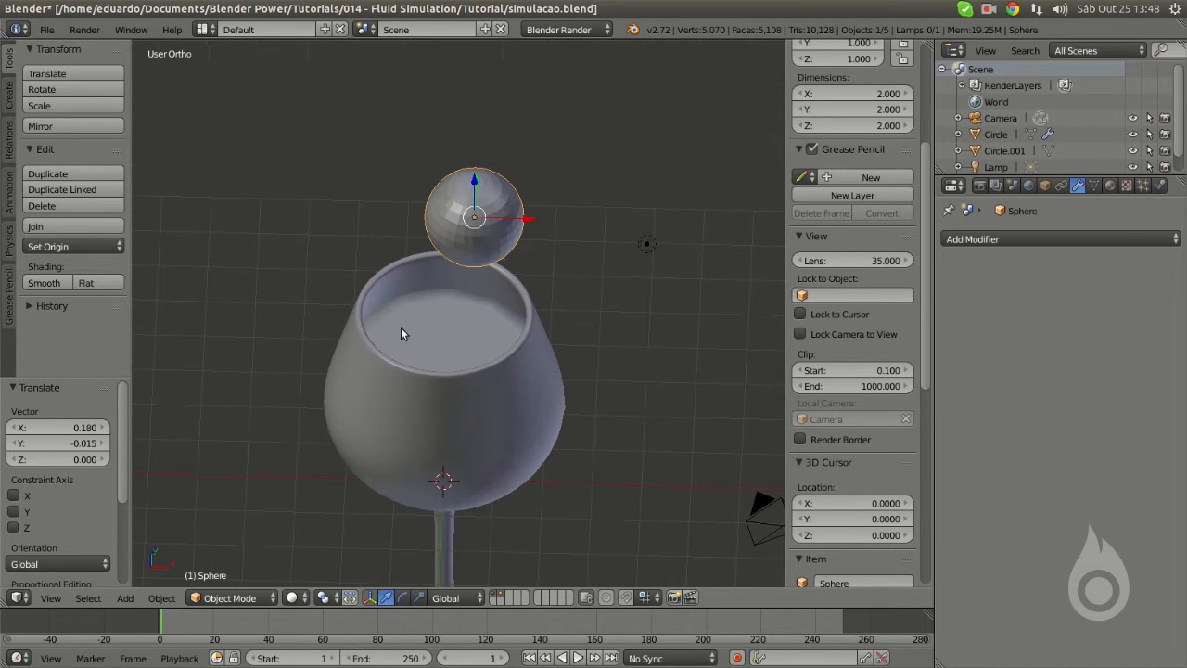
- Sketch a Grease Pencil curve rising from the glass's rim beside the sphere, and erase it
{"action": "left_click_drag", "start_coordinate": [370, 269], "coordinate": [284, 120]}
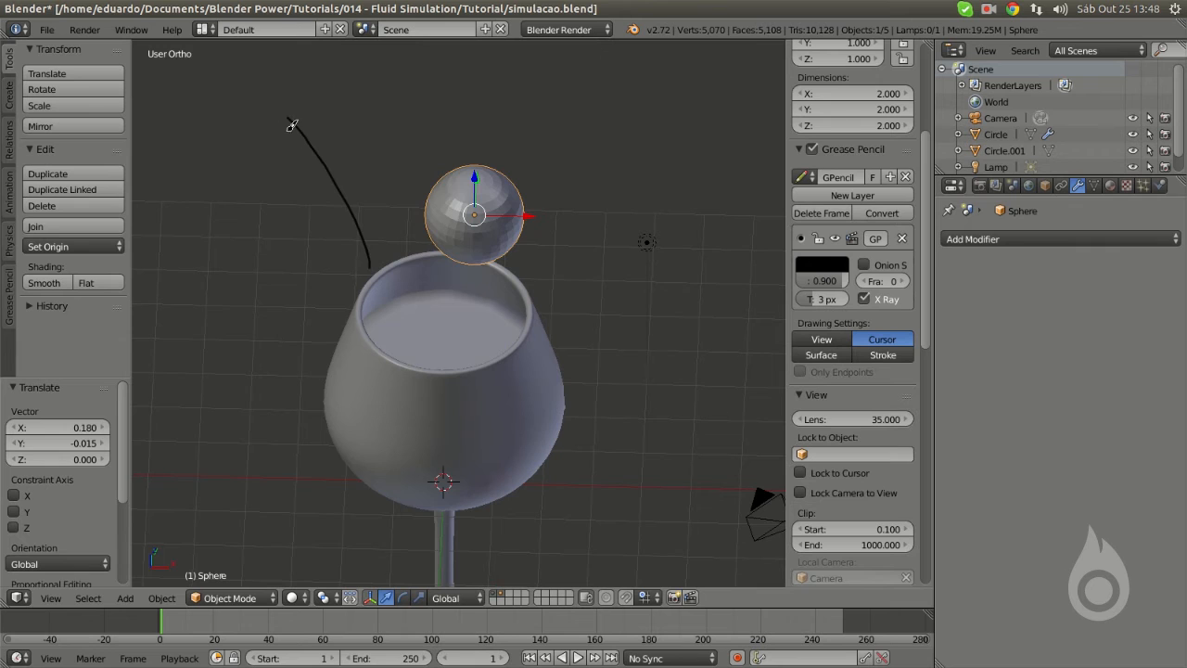
{"action": "mouse_move", "coordinate": [286, 111]}
{"action": "right_mouse_down"}
{"action": "mouse_move", "coordinate": [281, 169]}
{"action": "mouse_move", "coordinate": [362, 217]}
{"action": "mouse_move", "coordinate": [417, 307]}
{"action": "right_mouse_up"}
{"action": "middle_click_drag", "start_coordinate": [530, 312], "coordinate": [459, 387]}
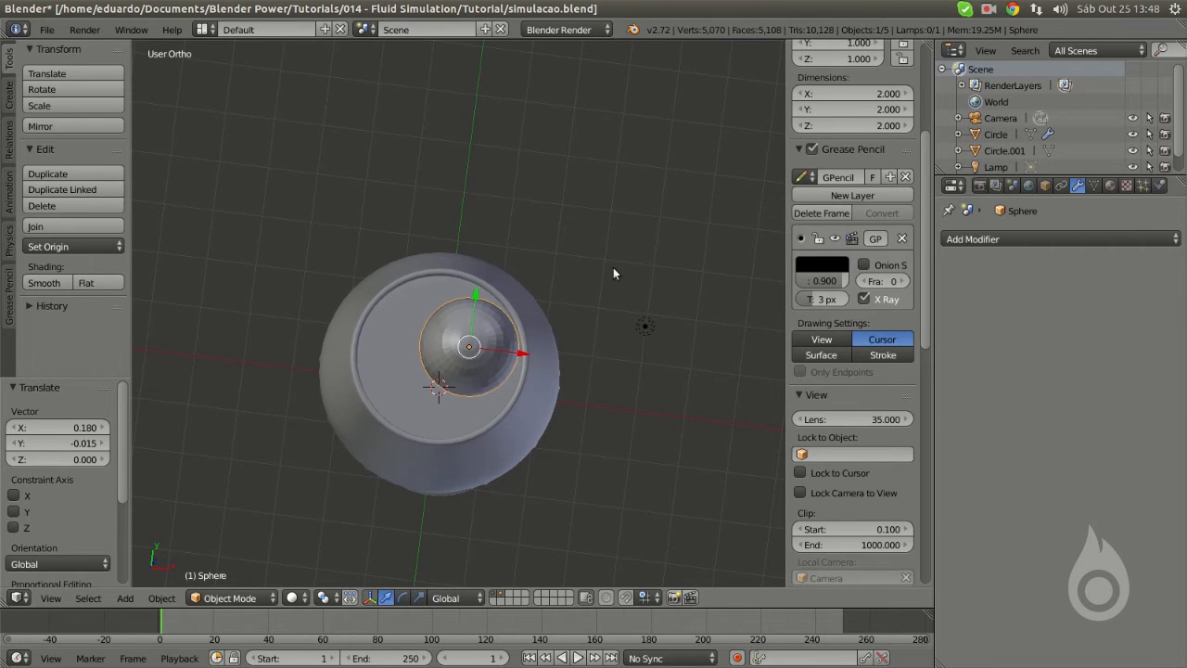
{"action": "middle_click_drag", "start_coordinate": [422, 417], "coordinate": [537, 289]}
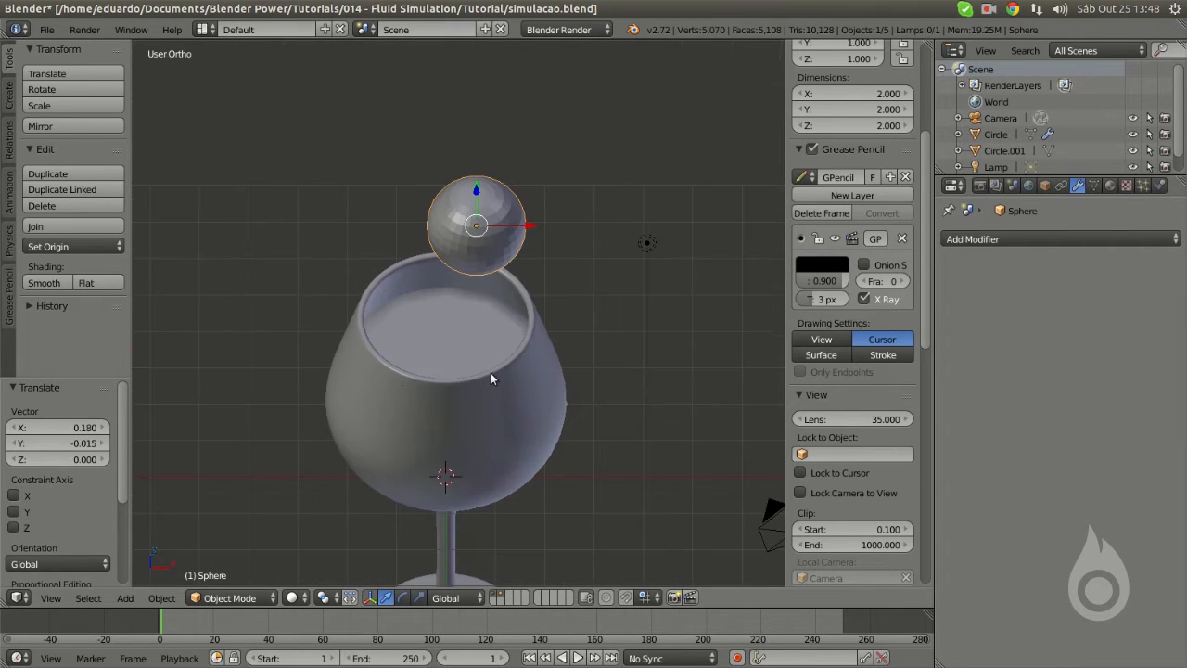
- Move the sphere about 0.135 along X and 0.045 along Y toward the glass's rim in top view
{"action": "key", "text": "KP_7"}
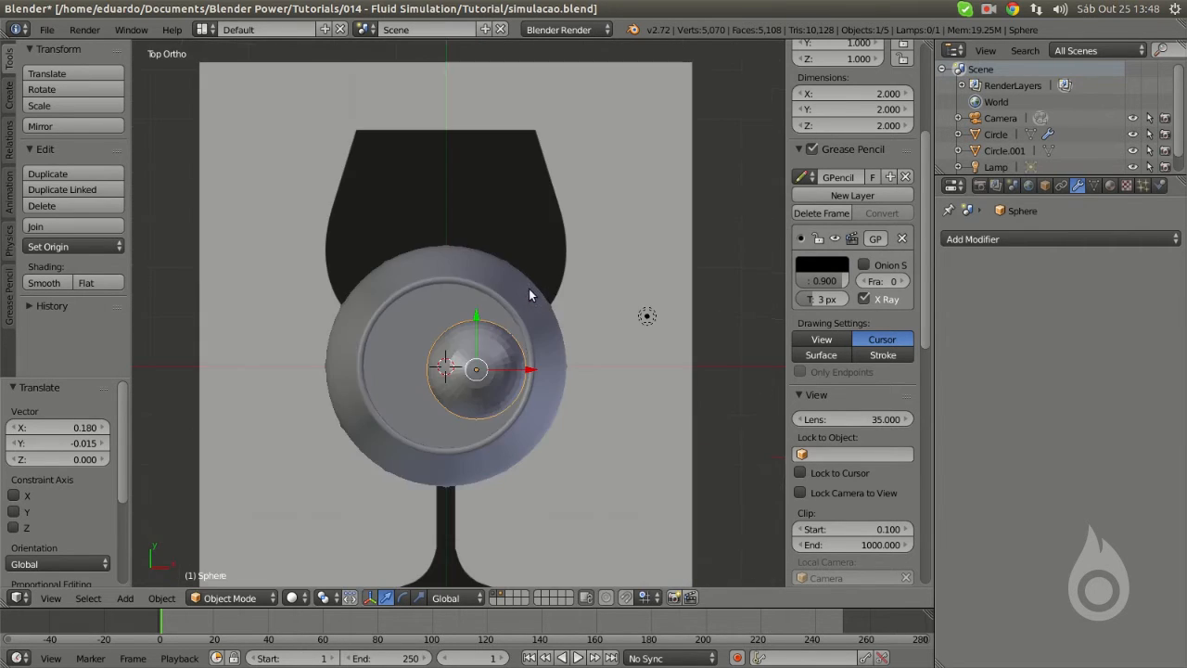
{"action": "key", "text": "g"}
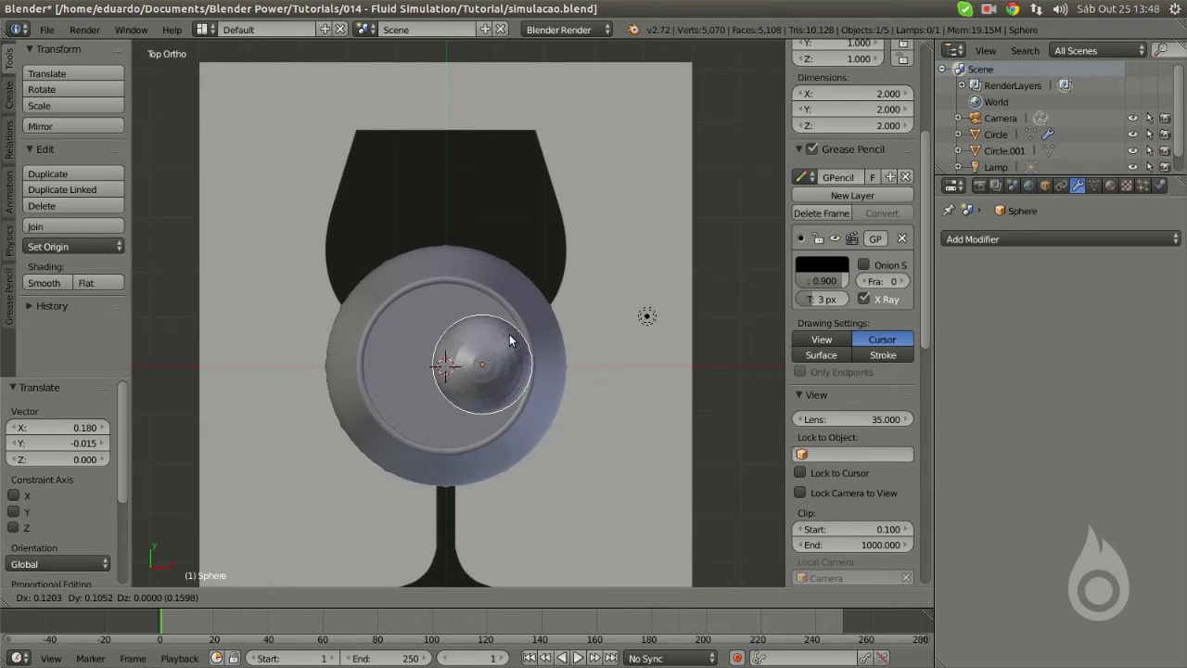
{"action": "left_click", "coordinate": [509, 349]}
{"action": "mouse_move", "coordinate": [510, 350]}
{"action": "middle_mouse_down"}
{"action": "mouse_move", "coordinate": [553, 355]}
{"action": "mouse_move", "coordinate": [514, 390]}
{"action": "mouse_move", "coordinate": [498, 310]}
{"action": "mouse_move", "coordinate": [464, 331]}
{"action": "mouse_move", "coordinate": [489, 345]}
{"action": "middle_mouse_up"}
{"action": "middle_click_drag", "start_coordinate": [486, 343], "coordinate": [439, 321]}
{"action": "scroll", "coordinate": [477, 312], "scroll_direction": "down", "scroll_amount": 2}
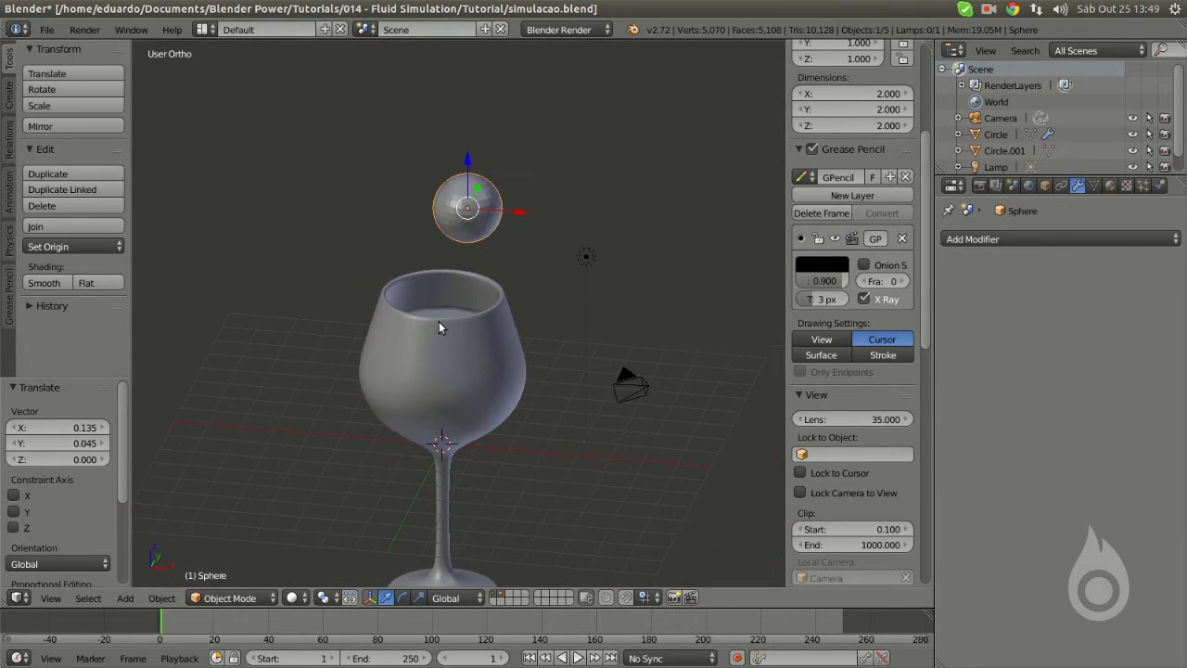
- Lower the sphere about 0.568 along Z and keyframe its position at frame 1
{"action": "left_click_drag", "start_coordinate": [469, 153], "coordinate": [473, 172]}
{"action": "middle_click_drag", "start_coordinate": [480, 229], "coordinate": [499, 294]}
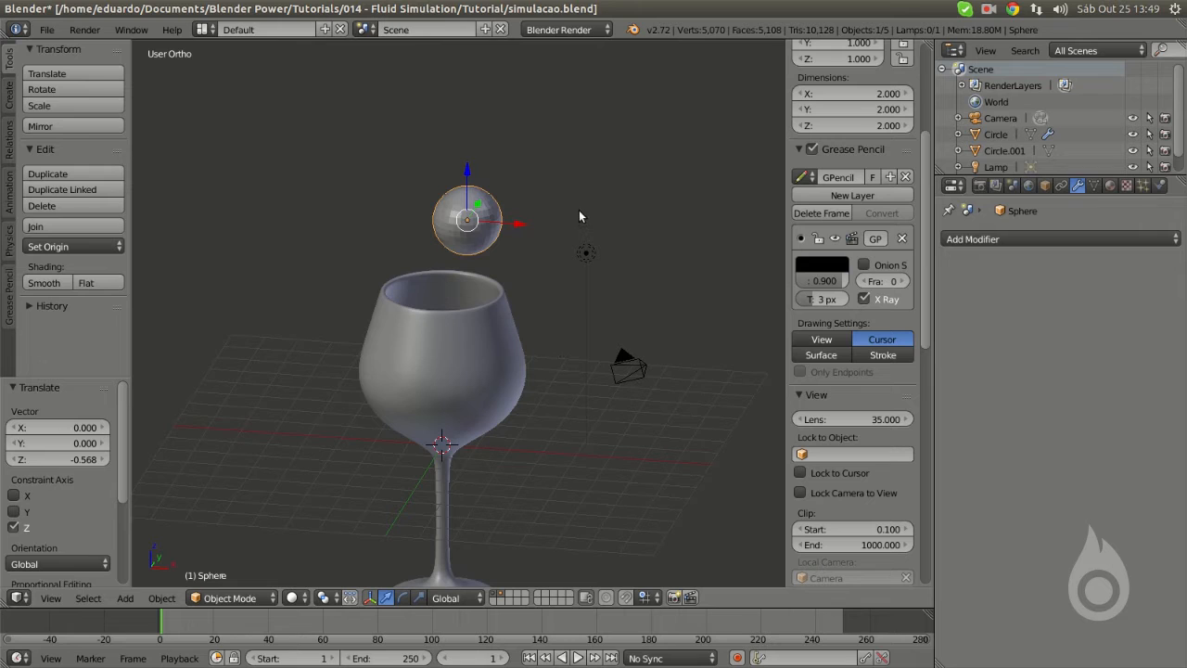
{"action": "key", "text": "i"}
{"action": "left_click", "coordinate": [524, 212]}
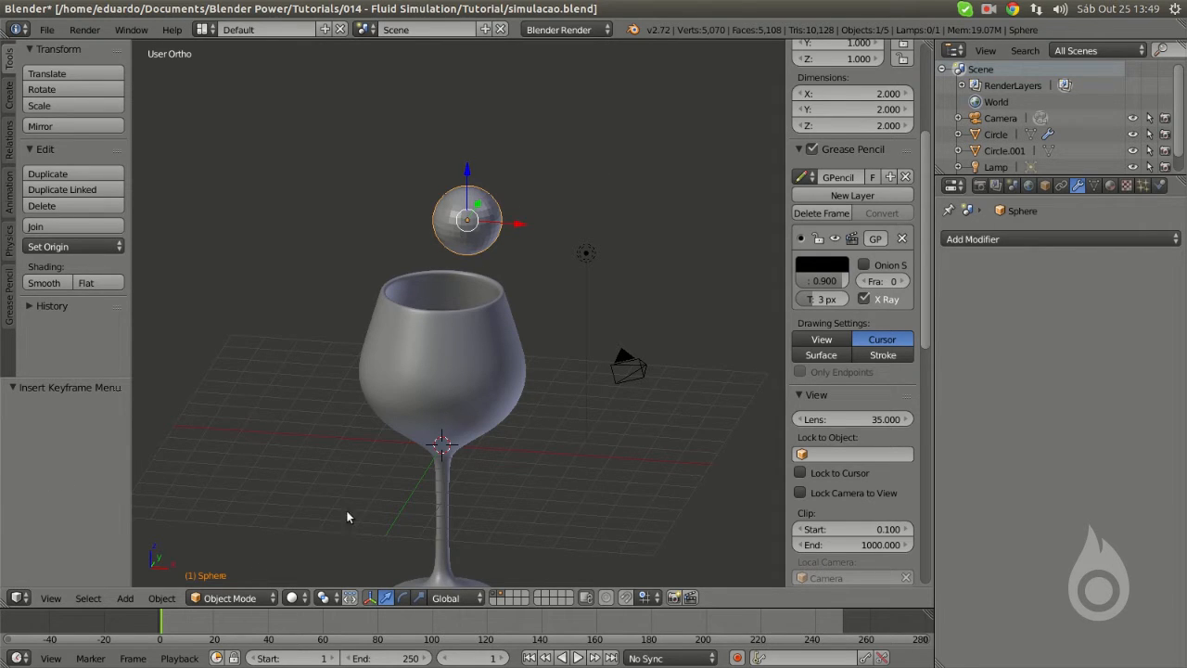
- At frame 16, lower the sphere along Z into the glass's bowl, checking in wireframe, and keyframe its position
{"action": "left_click_drag", "start_coordinate": [176, 631], "coordinate": [202, 631]}
{"action": "scroll", "coordinate": [494, 200], "scroll_direction": "up", "scroll_amount": 2}
{"action": "mouse_move", "coordinate": [503, 260]}
{"action": "middle_mouse_down"}
{"action": "mouse_move", "coordinate": [498, 320]}
{"action": "mouse_move", "coordinate": [516, 259]}
{"action": "middle_mouse_up"}
{"action": "left_click_drag", "start_coordinate": [477, 156], "coordinate": [475, 361]}
{"action": "key", "text": "z"}
{"action": "mouse_move", "coordinate": [475, 362]}
{"action": "middle_mouse_down"}
{"action": "mouse_move", "coordinate": [496, 311]}
{"action": "mouse_move", "coordinate": [480, 346]}
{"action": "middle_mouse_up"}
{"action": "left_click_drag", "start_coordinate": [480, 346], "coordinate": [483, 361]}
{"action": "middle_click_drag", "start_coordinate": [482, 360], "coordinate": [471, 349]}
{"action": "left_click", "coordinate": [472, 349]}
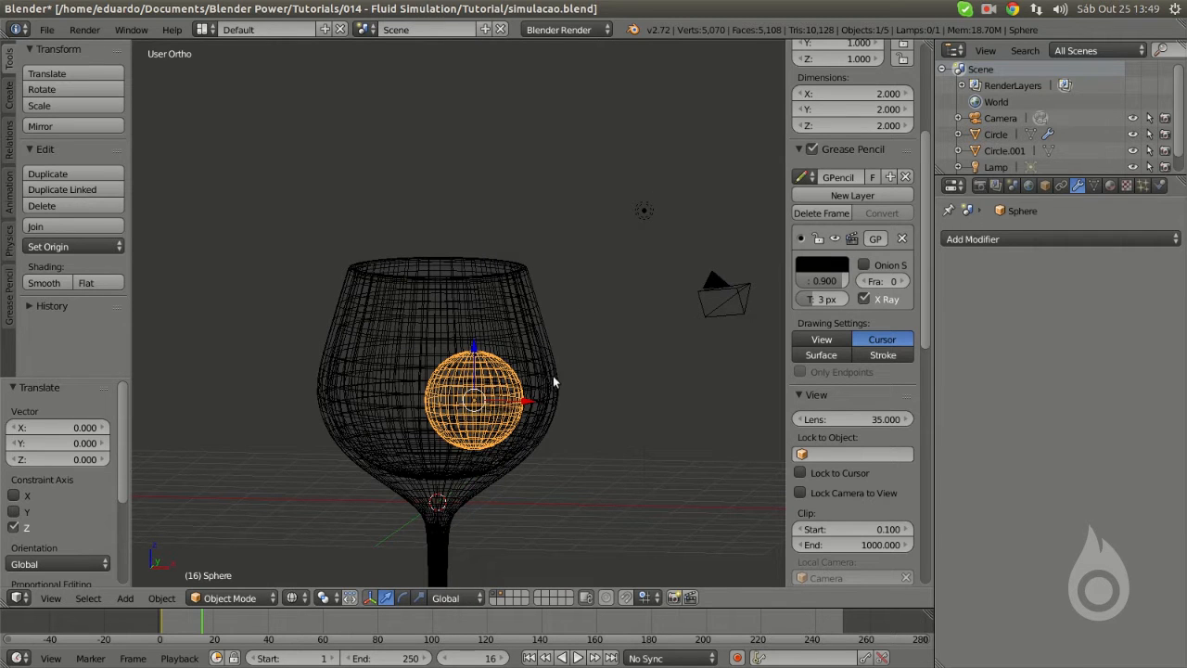
{"action": "key", "text": "i"}
{"action": "left_click", "coordinate": [503, 351]}
- Deselect the sphere, switch back to solid shading and return the animation to frame 1
{"action": "key", "text": "a"}
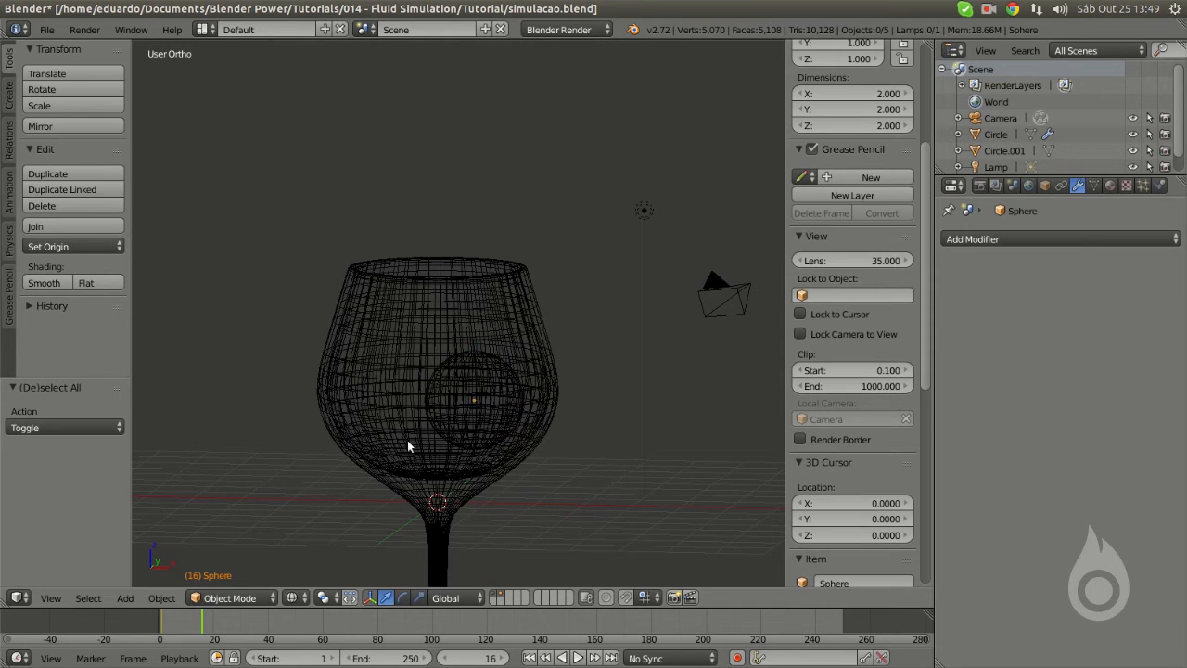
{"action": "key", "text": "z"}
{"action": "left_click_drag", "start_coordinate": [203, 622], "coordinate": [163, 639]}
{"action": "middle_click_drag", "start_coordinate": [389, 380], "coordinate": [430, 404]}
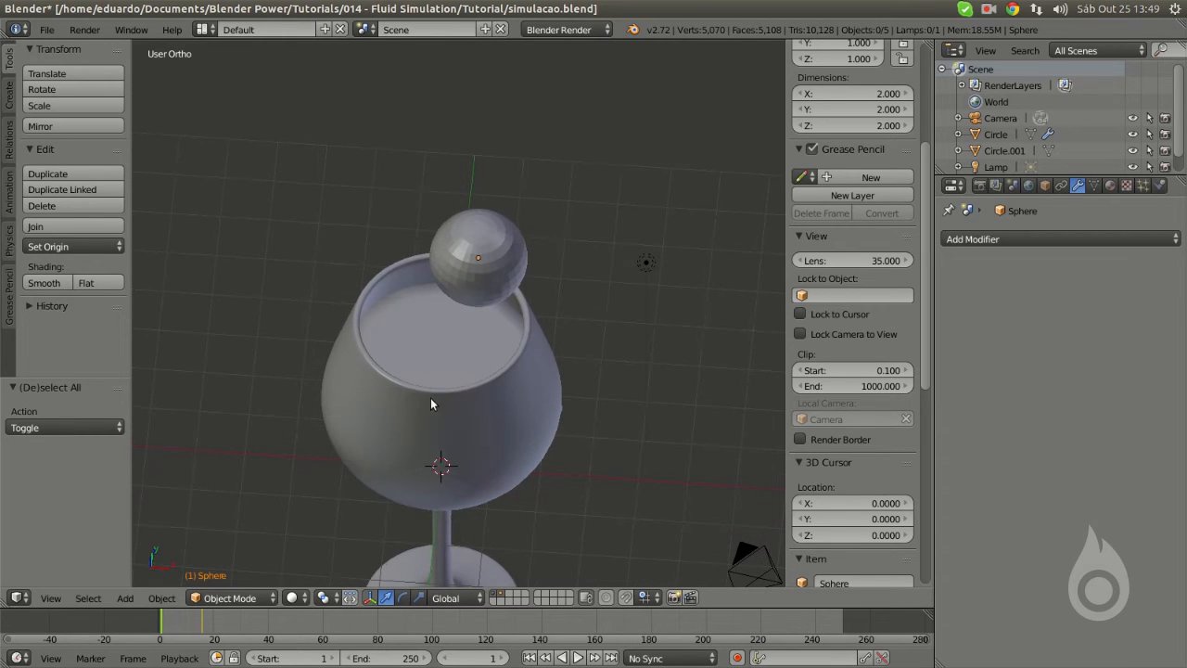
- Scale the sphere up by 1.28 and scrub the animation to frame 11 to check its fit in the glass
{"action": "right_click", "coordinate": [499, 272]}
{"action": "scroll", "coordinate": [514, 294], "scroll_direction": "up", "scroll_amount": 2}
{"action": "key", "text": "s"}
{"action": "left_click", "coordinate": [552, 339]}
{"action": "middle_click_drag", "start_coordinate": [550, 340], "coordinate": [489, 348]}
{"action": "left_click_drag", "start_coordinate": [167, 622], "coordinate": [189, 623]}
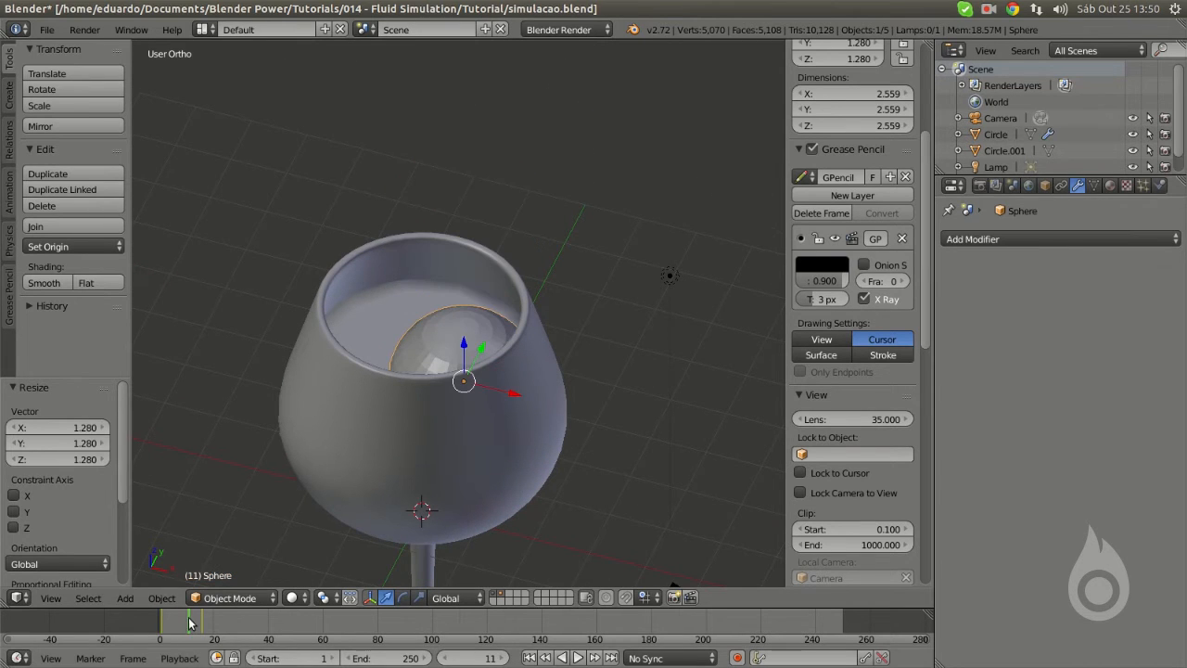
- Scale the sphere down by 0.784 at frame 0 and scrub its drop, stopping at frame 9
{"action": "left_click_drag", "start_coordinate": [185, 626], "coordinate": [160, 627]}
{"action": "middle_click_drag", "start_coordinate": [434, 410], "coordinate": [478, 364]}
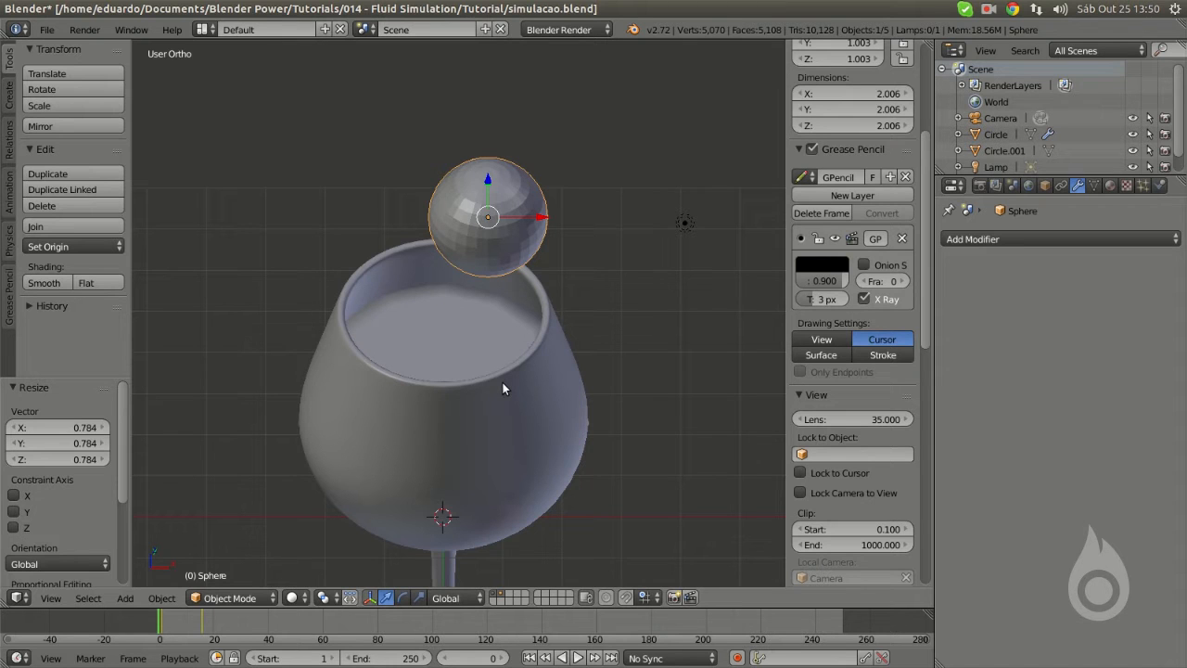
{"action": "left_click_drag", "start_coordinate": [198, 629], "coordinate": [181, 628]}
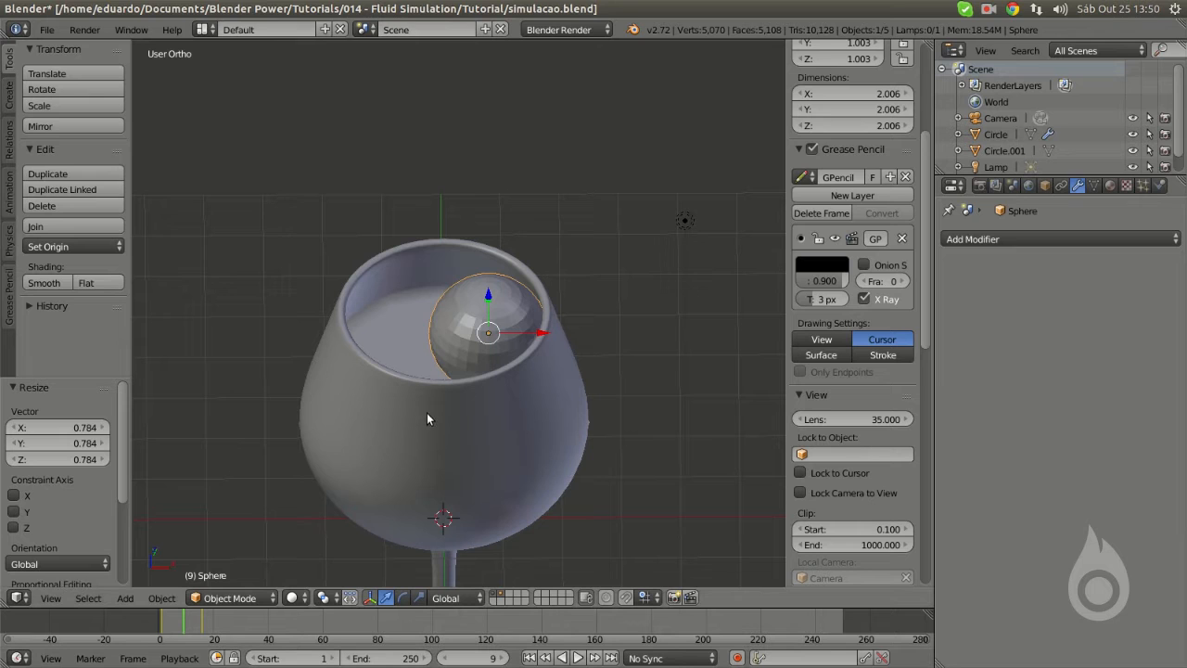
- Add a cube with radius 1 at the 3D cursor
{"action": "scroll", "coordinate": [427, 419], "scroll_direction": "down", "scroll_amount": 3}
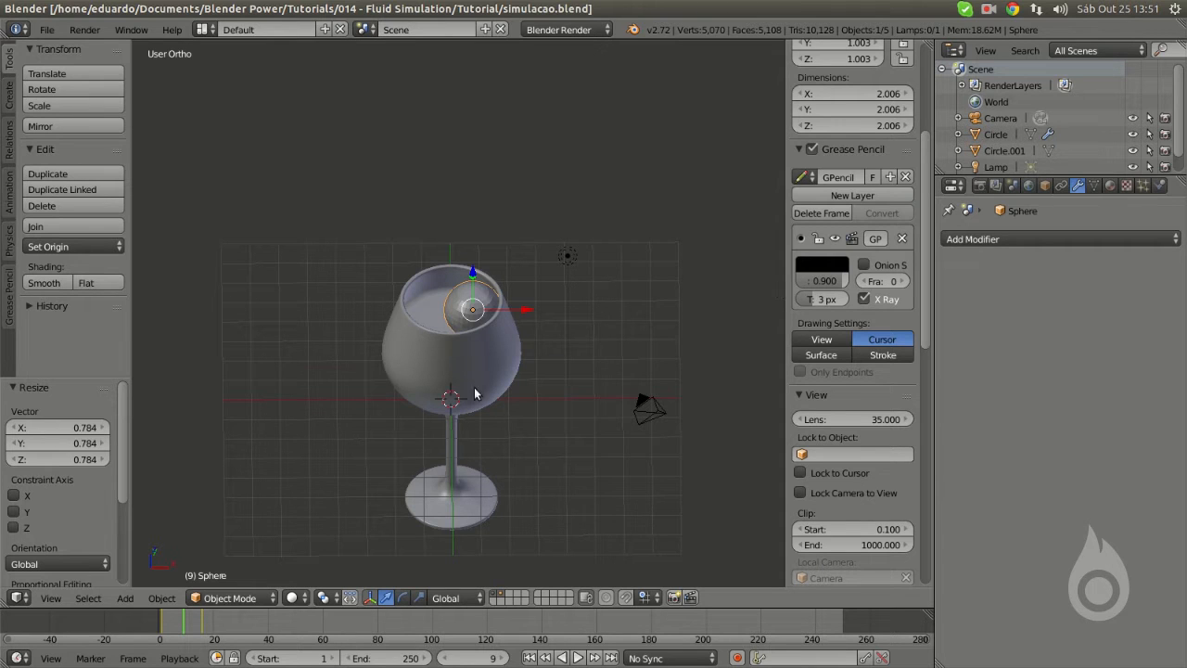
{"action": "middle_click_drag", "start_coordinate": [492, 421], "coordinate": [484, 381], "text": "shift"}
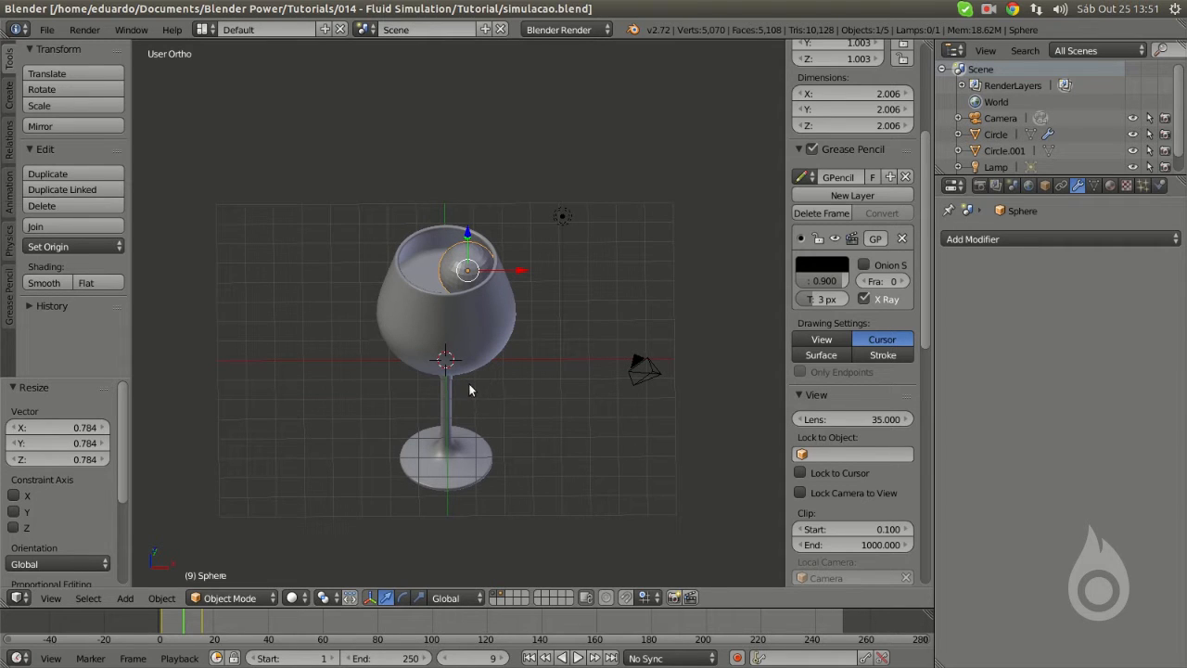
{"action": "key", "text": "shift+a"}
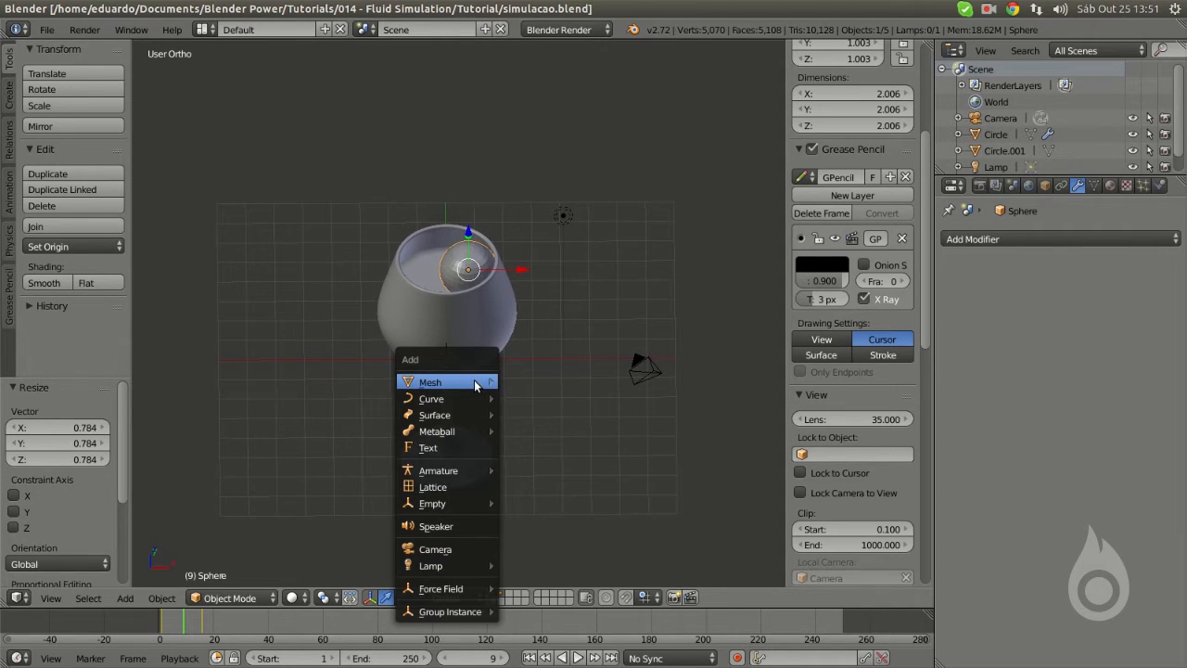
{"action": "mouse_move", "coordinate": [479, 382]}
{"action": "left_click", "coordinate": [544, 397]}
{"action": "middle_click_drag", "start_coordinate": [521, 397], "coordinate": [514, 415]}
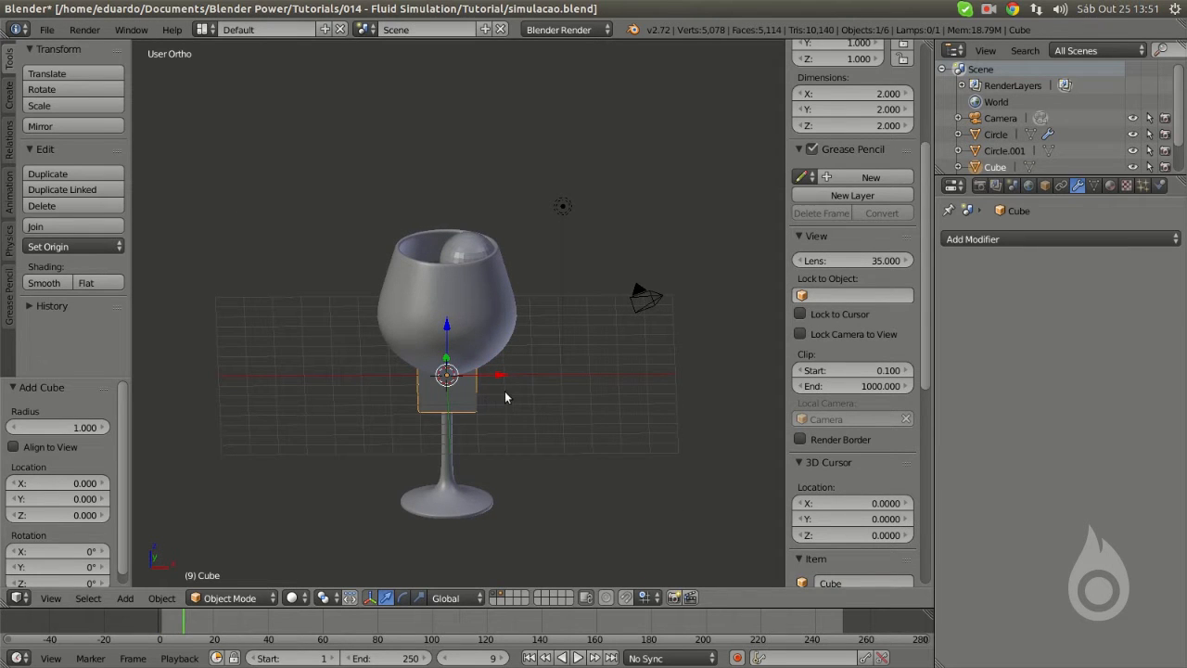
- Scale the cube up by about 5.389 and a further 1.125 to surround the glass, checking in wireframe front view
{"action": "key", "text": "s"}
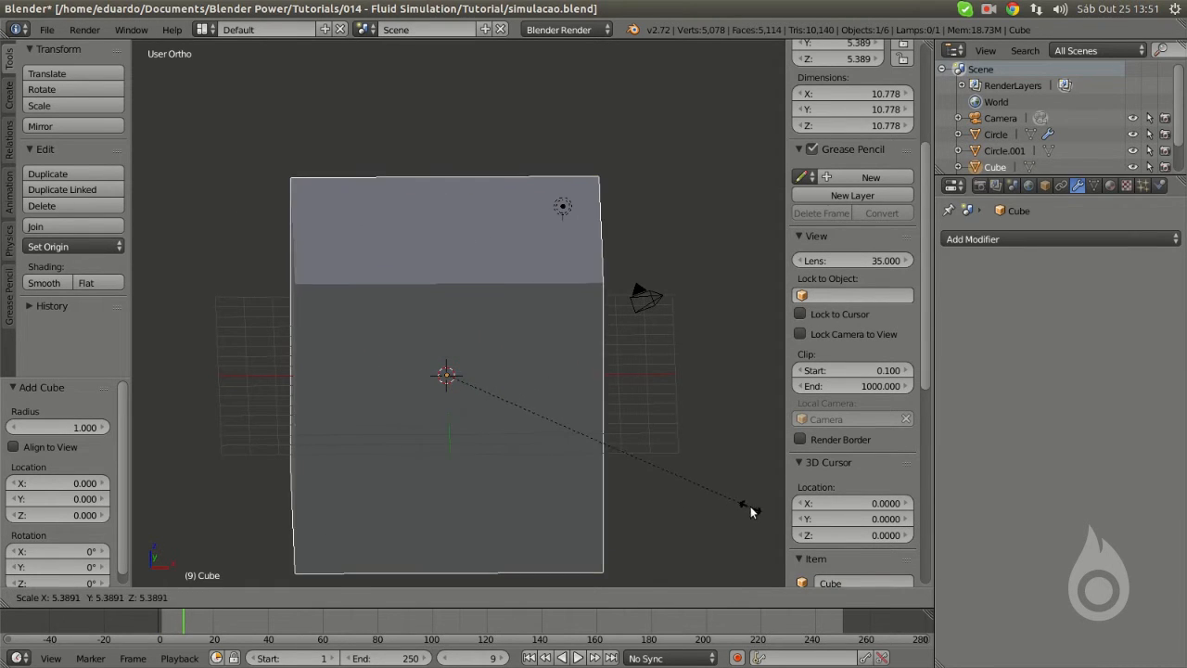
{"action": "left_click", "coordinate": [751, 509]}
{"action": "key", "text": "z"}
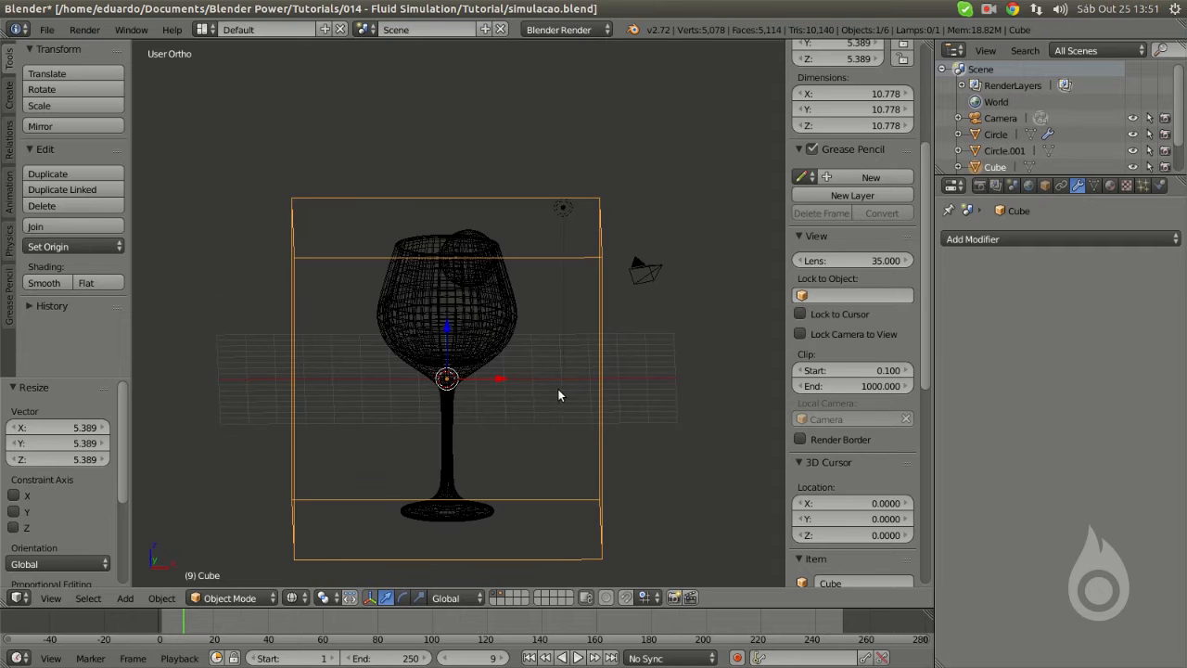
{"action": "key", "text": "KP_1"}
{"action": "key", "text": "s"}
{"action": "left_click", "coordinate": [606, 417]}
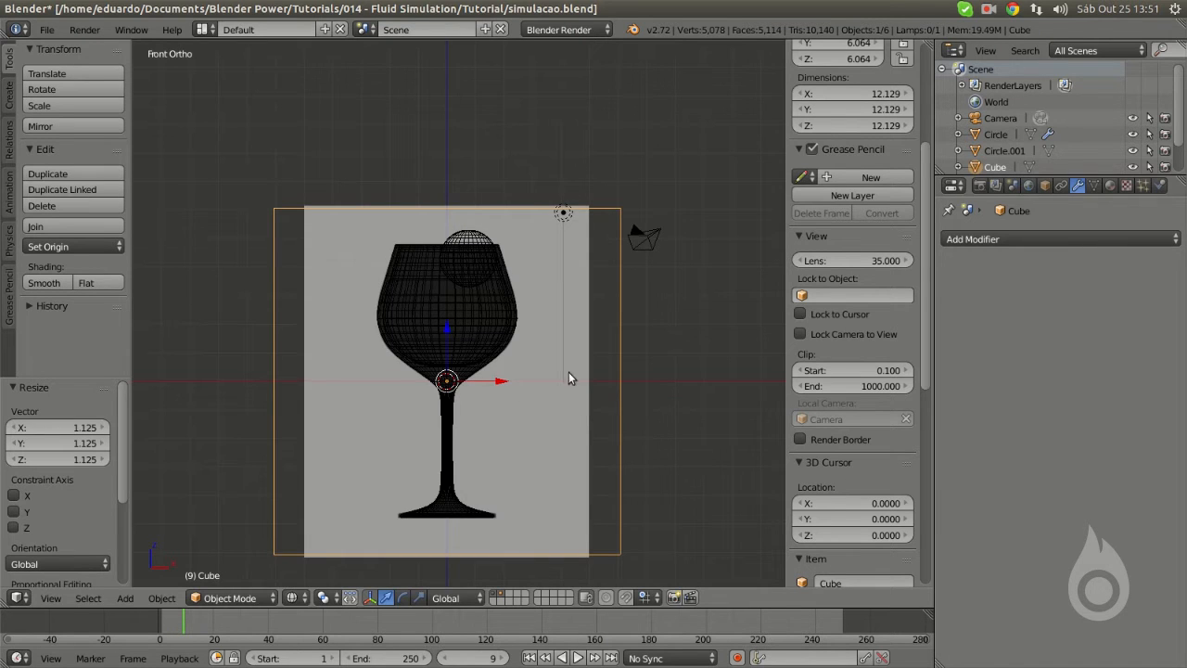
- Remove the taca.png background image from the viewport
{"action": "middle_click_drag", "start_coordinate": [568, 378], "coordinate": [557, 379]}
{"action": "scroll", "coordinate": [853, 416], "scroll_direction": "down", "scroll_amount": 5}
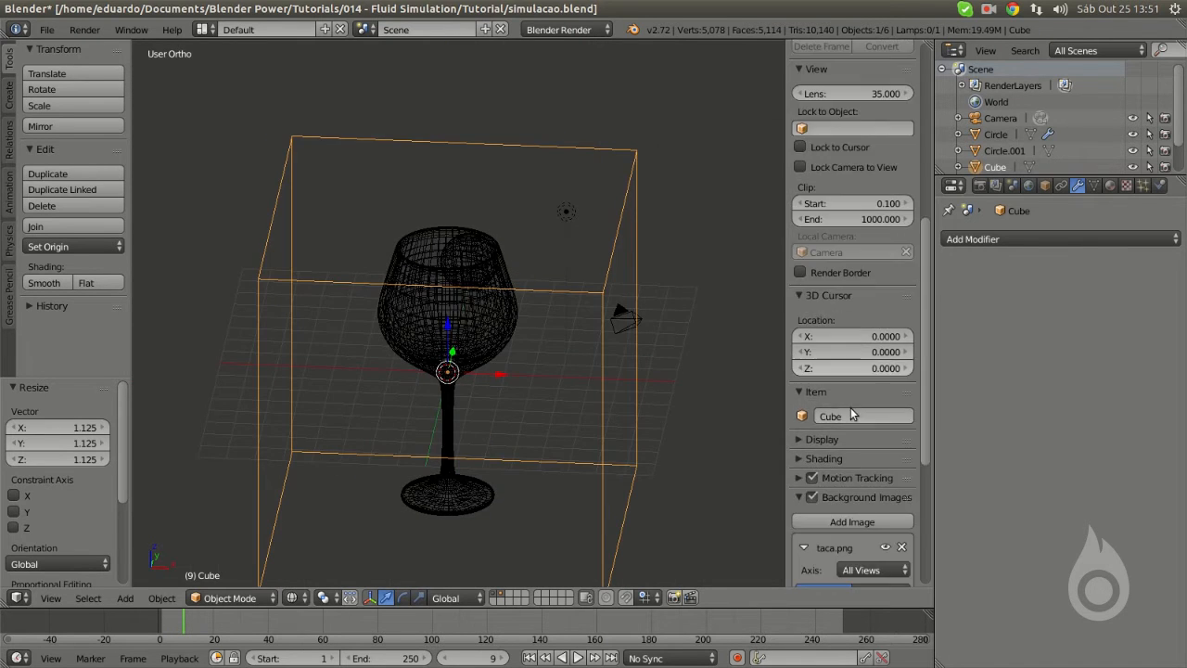
{"action": "scroll", "coordinate": [853, 416], "scroll_direction": "down", "scroll_amount": 5}
{"action": "left_click", "coordinate": [902, 376]}
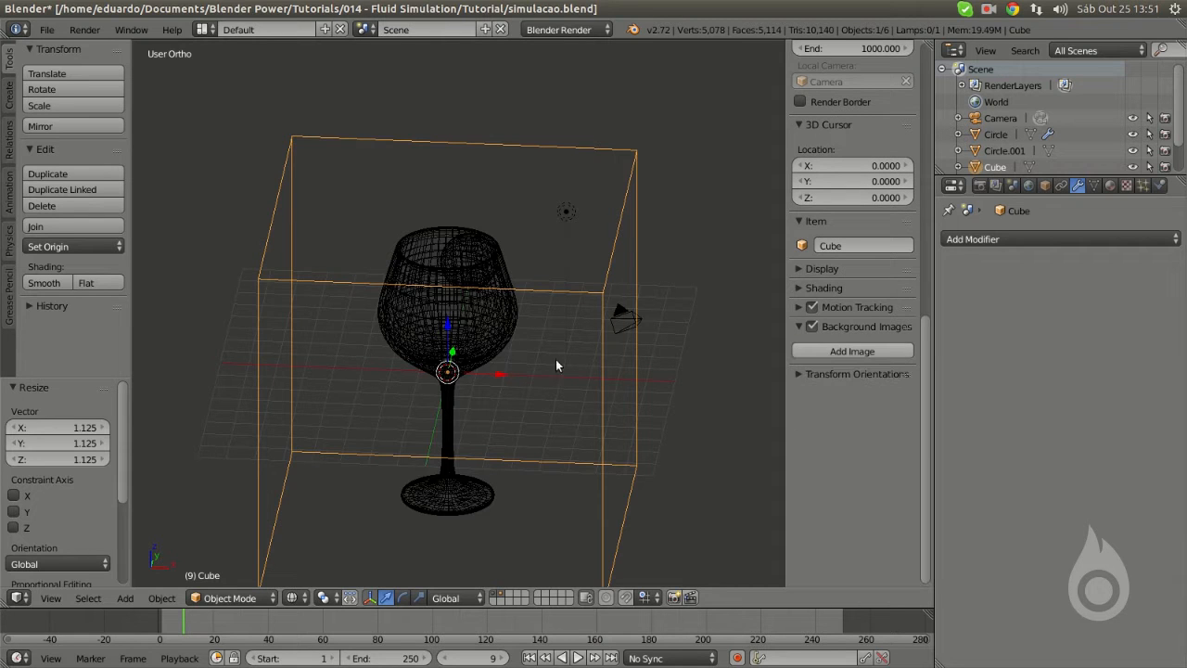
- Raise the cube about 1.299 along Z so its bottom face lines up with the underside of the glass's foot
{"action": "key", "text": "KP_1"}
{"action": "key", "text": "g"}
{"action": "key", "text": "z"}
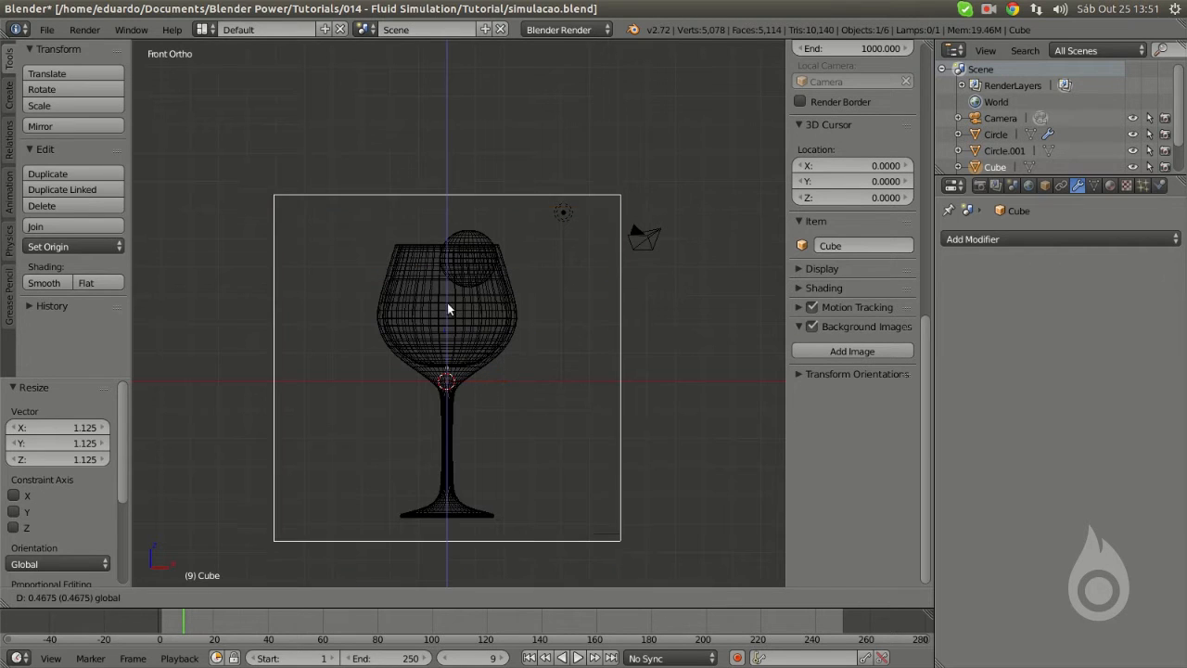
{"action": "left_click", "coordinate": [488, 382]}
{"action": "scroll", "coordinate": [472, 338], "scroll_direction": "up", "scroll_amount": 14}
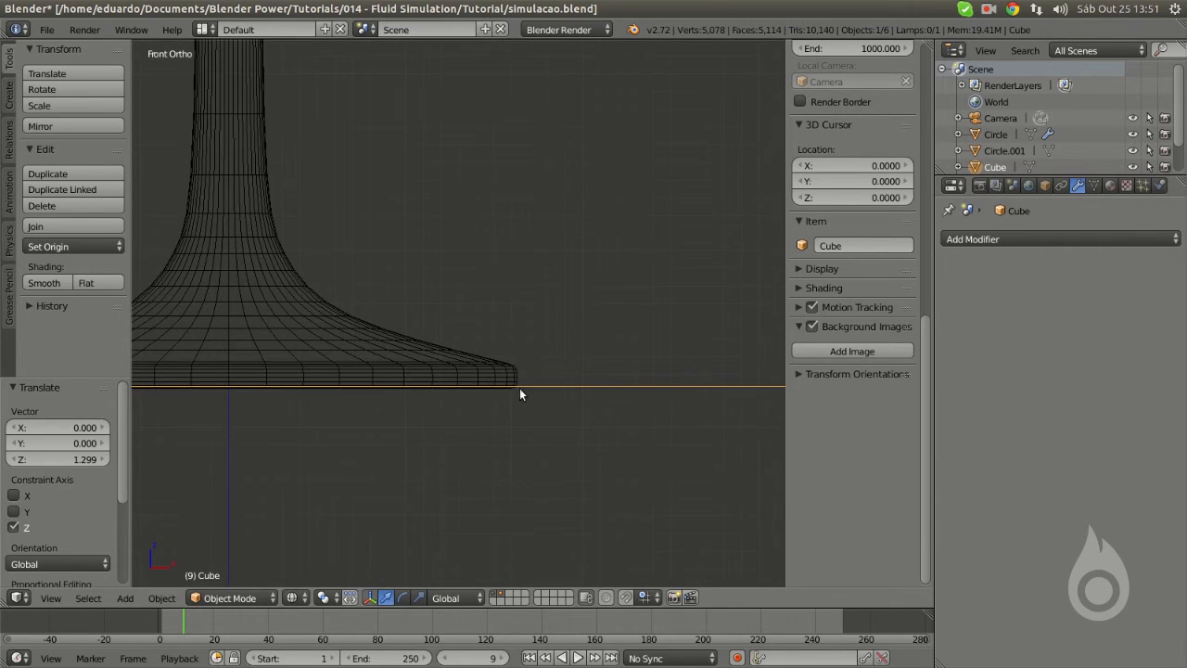
{"action": "scroll", "coordinate": [520, 395], "scroll_direction": "down", "scroll_amount": 12}
- Scale the cube up by 1.35, raise it about 2.109 along Z to realign its bottom with the glass's foot, and check the fit
{"action": "key", "text": "s"}
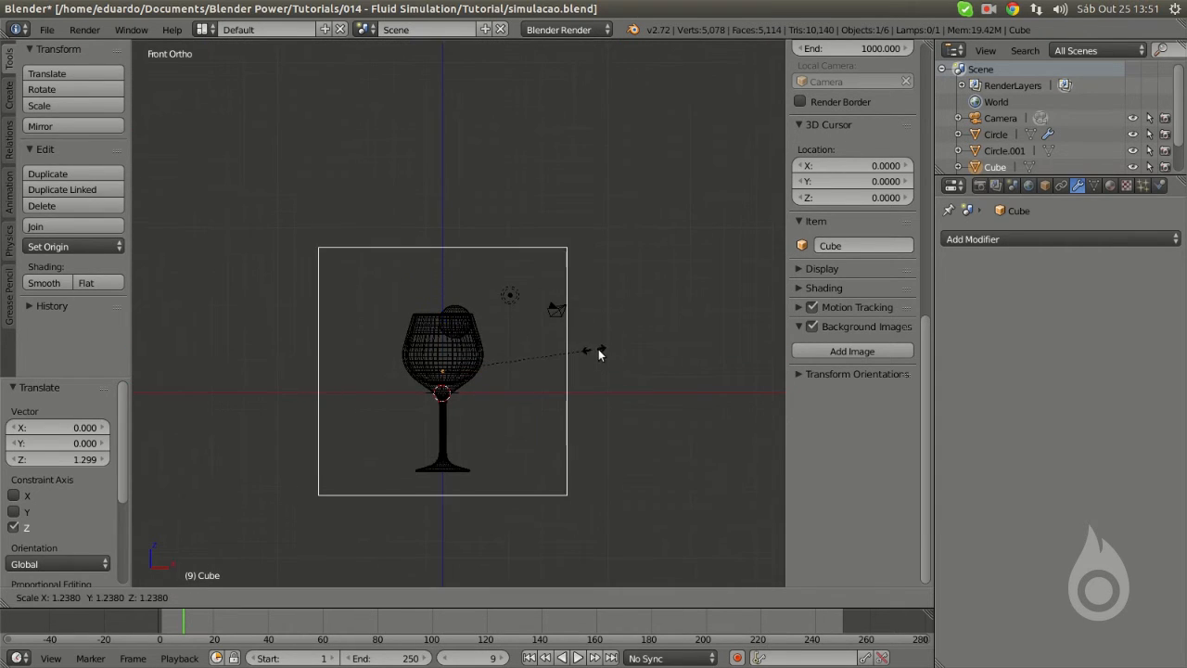
{"action": "left_click", "coordinate": [558, 354]}
{"action": "key", "text": "g"}
{"action": "key", "text": "z"}
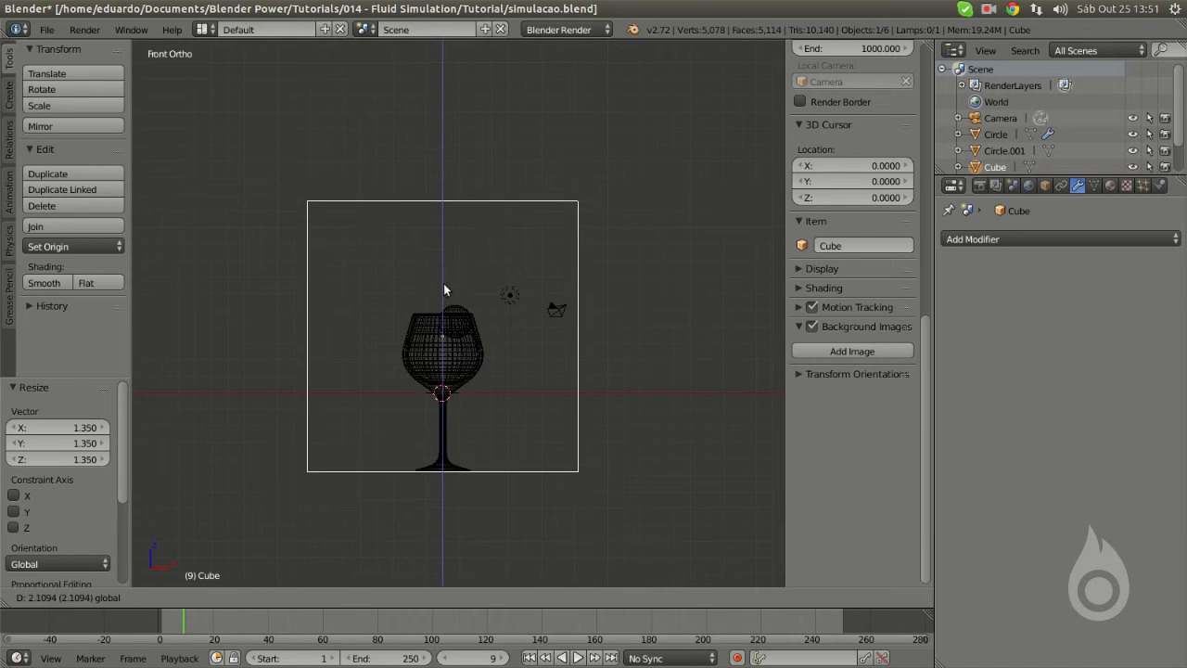
{"action": "left_click", "coordinate": [443, 289]}
{"action": "scroll", "coordinate": [451, 339], "scroll_direction": "up", "scroll_amount": 2}
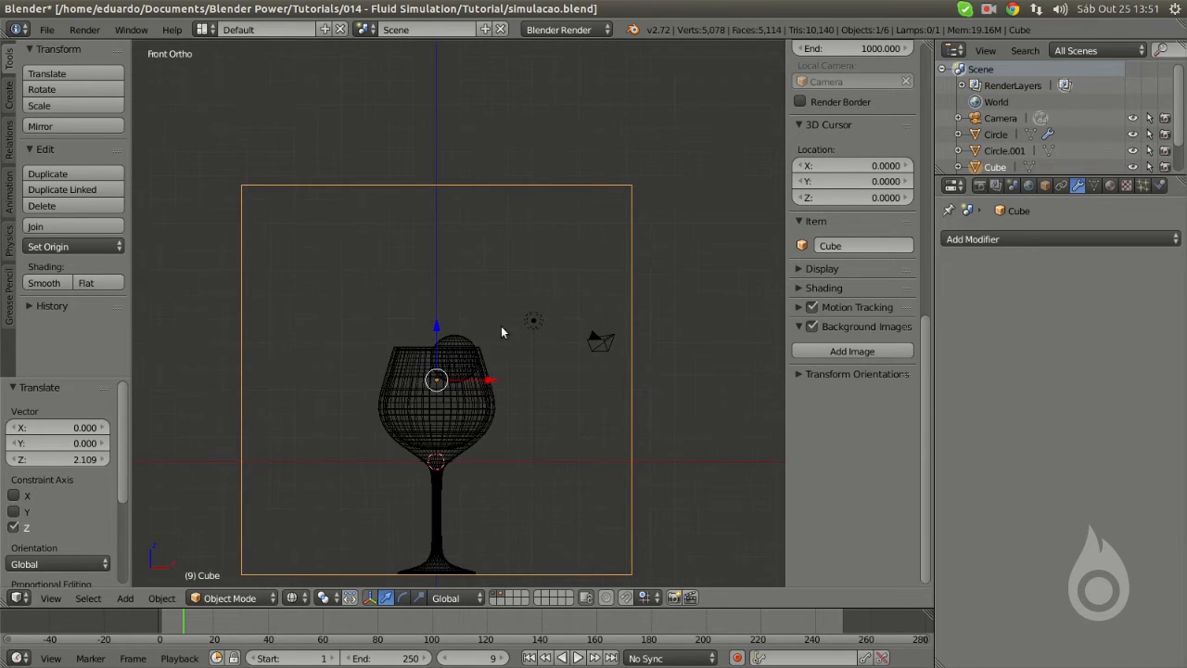
{"action": "middle_click_drag", "start_coordinate": [467, 332], "coordinate": [317, 314], "text": "shift"}
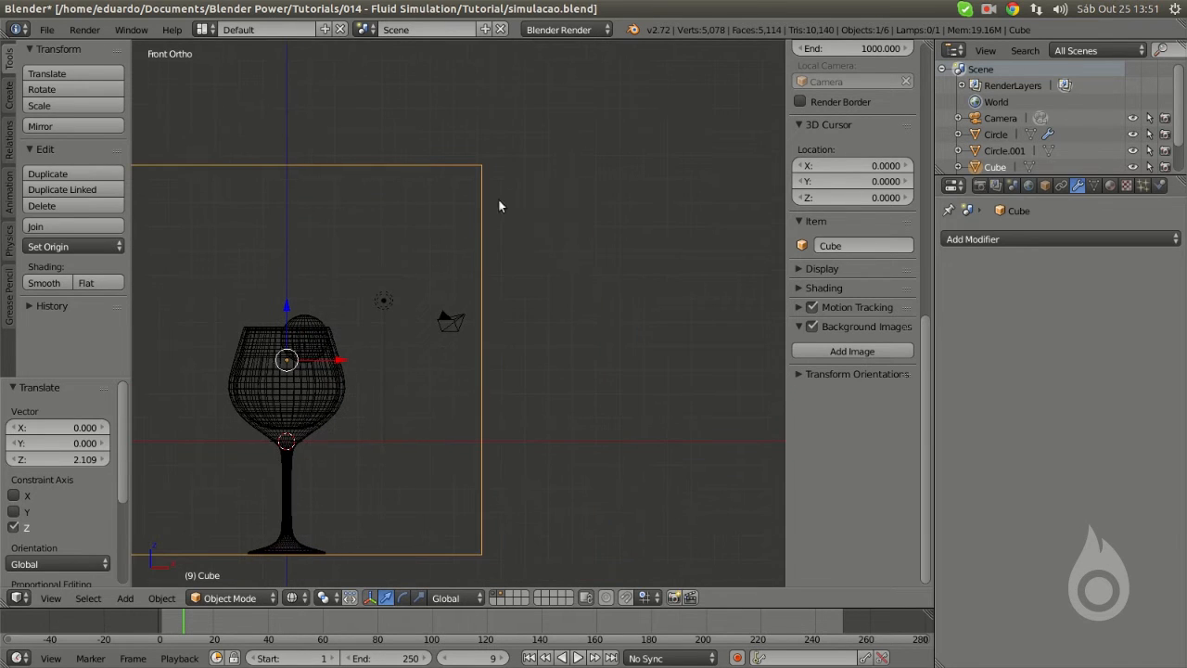
{"action": "middle_click_drag", "start_coordinate": [542, 397], "coordinate": [455, 462]}
{"action": "key", "text": "KP_1"}
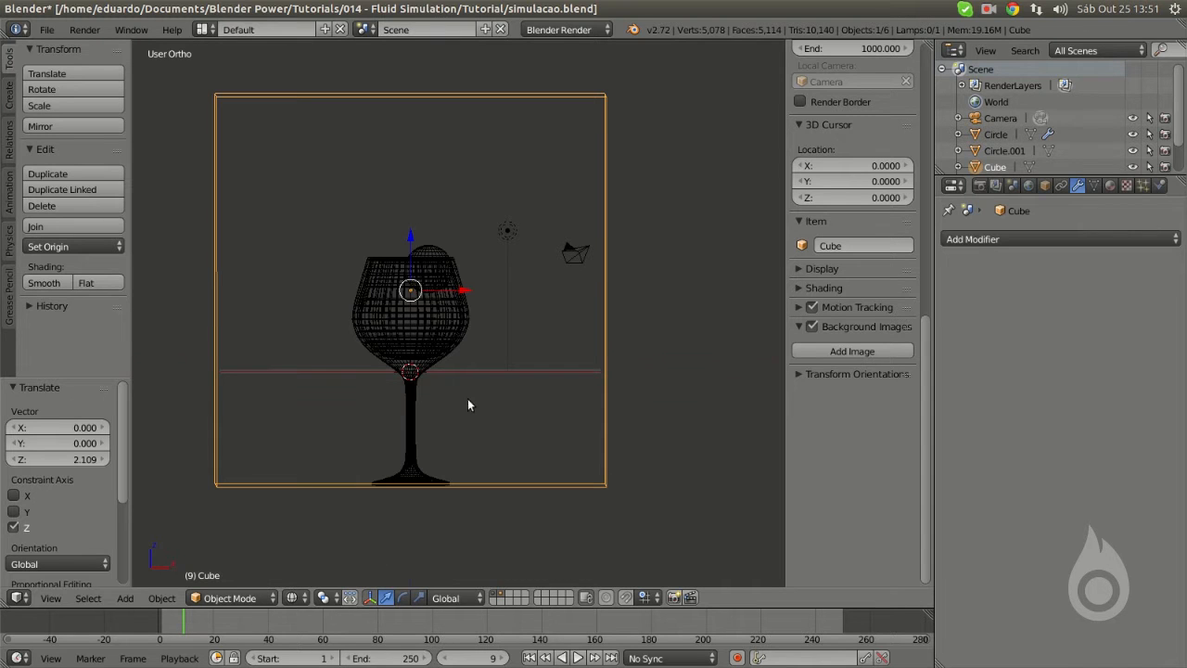
{"action": "key", "text": "KP_1"}
{"action": "scroll", "coordinate": [469, 414], "scroll_direction": "up", "scroll_amount": 2}
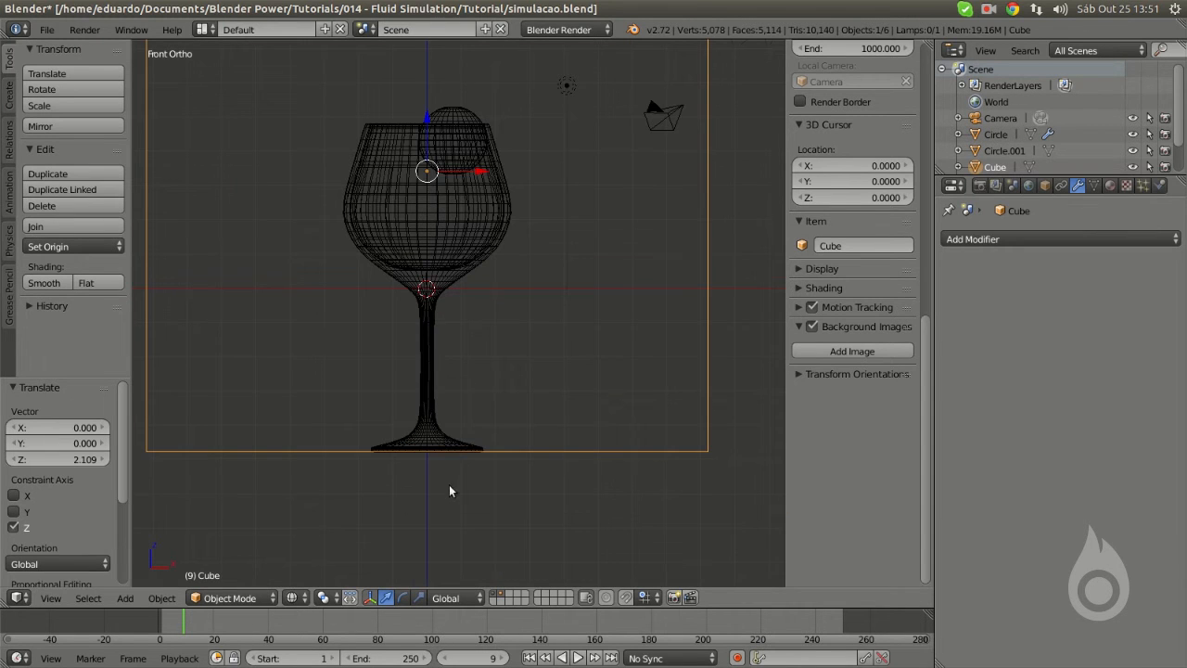
- Check the cube's bottom against the glass's foot, and enable Fluid physics on the cube with the type Domain
{"action": "scroll", "coordinate": [449, 491], "scroll_direction": "up", "scroll_amount": 5}
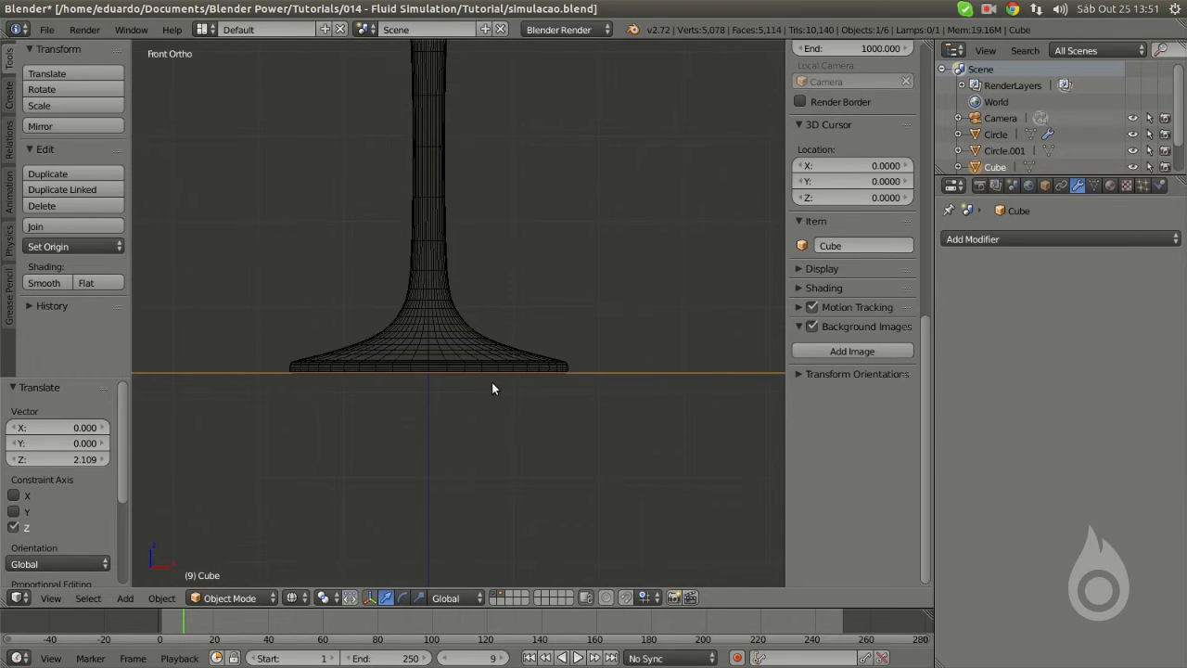
{"action": "scroll", "coordinate": [492, 383], "scroll_direction": "up", "scroll_amount": 4}
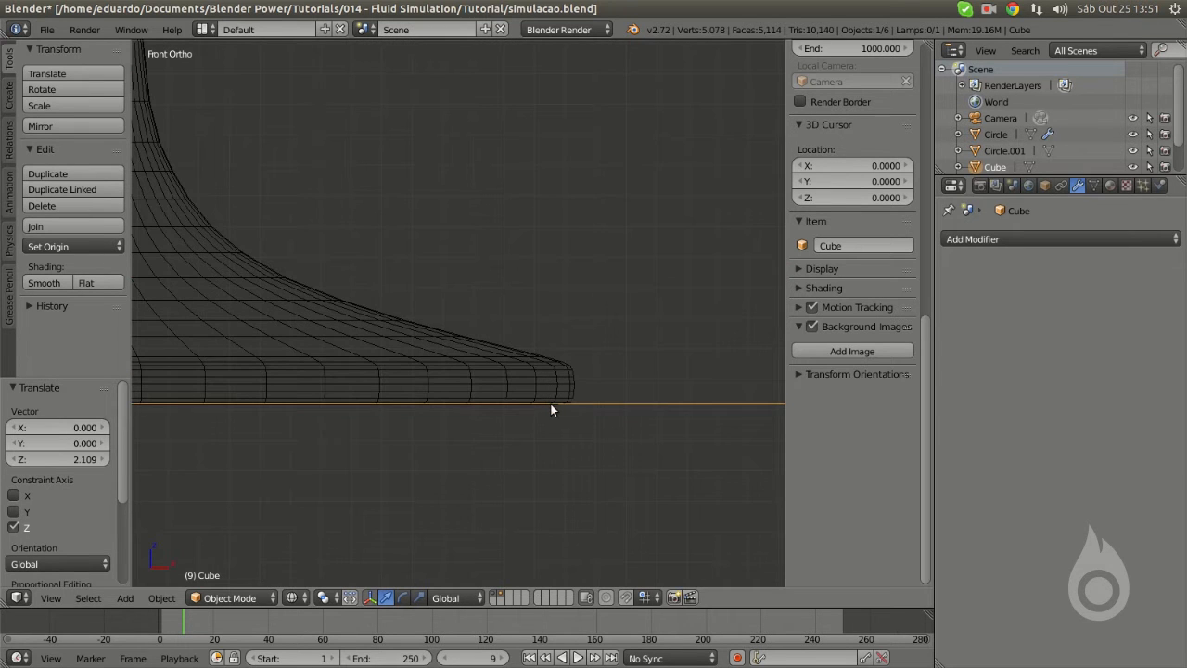
{"action": "scroll", "coordinate": [557, 400], "scroll_direction": "down", "scroll_amount": 8}
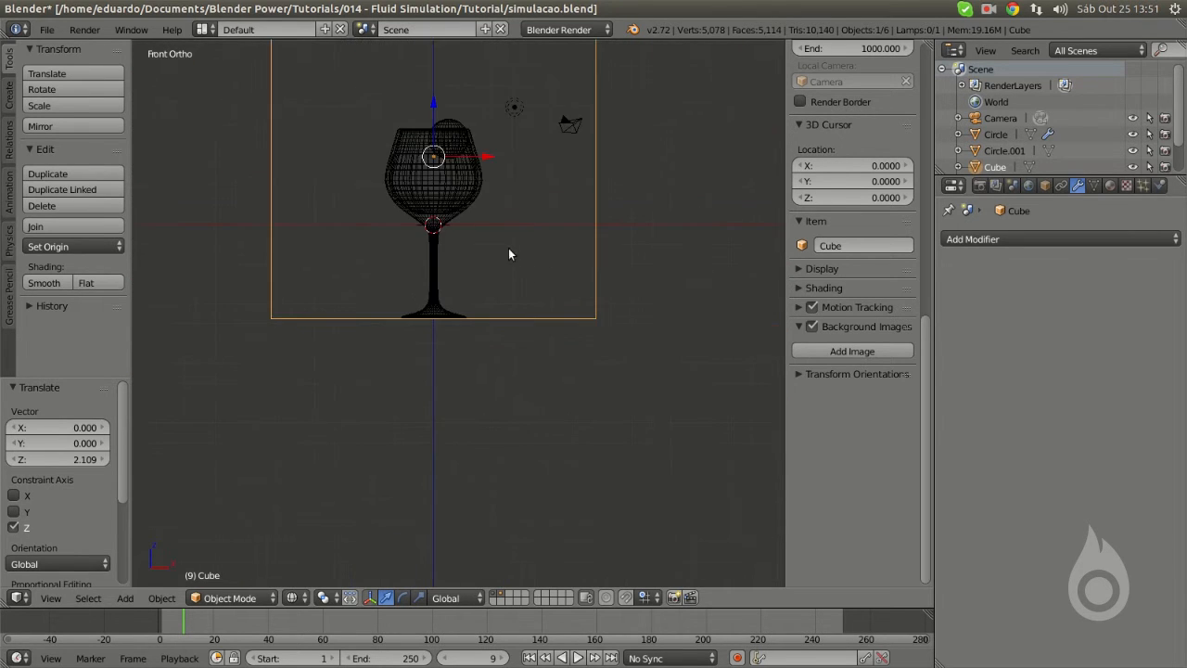
{"action": "middle_click_drag", "start_coordinate": [467, 164], "coordinate": [478, 266]}
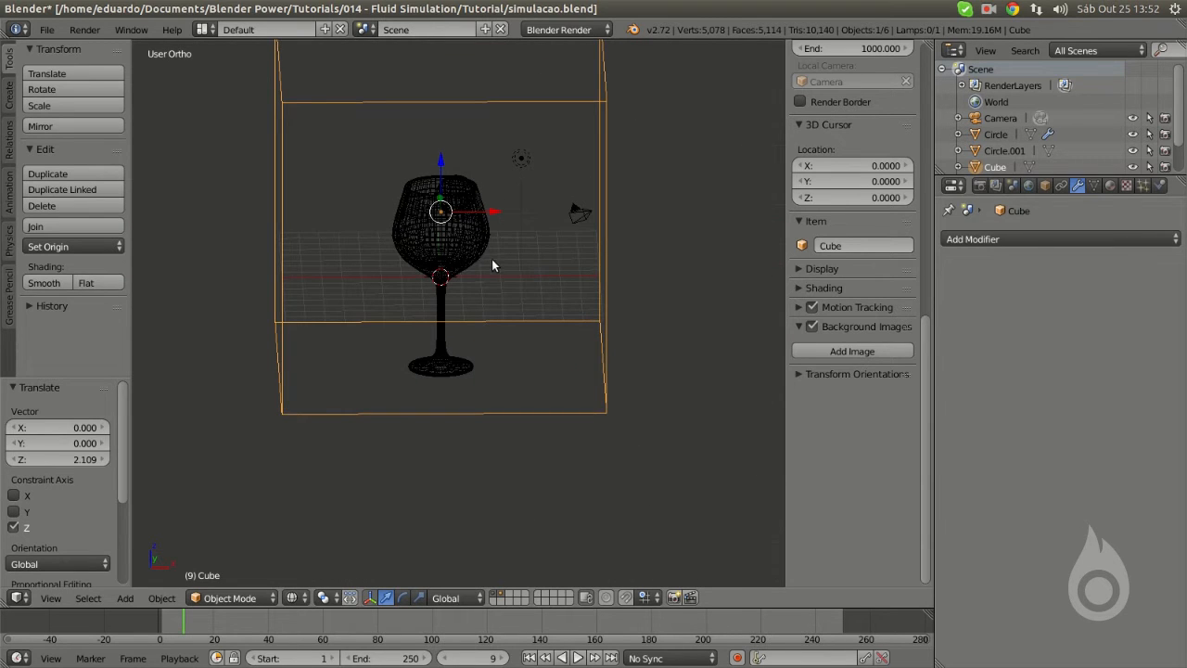
{"action": "middle_click_drag", "start_coordinate": [467, 251], "coordinate": [496, 297]}
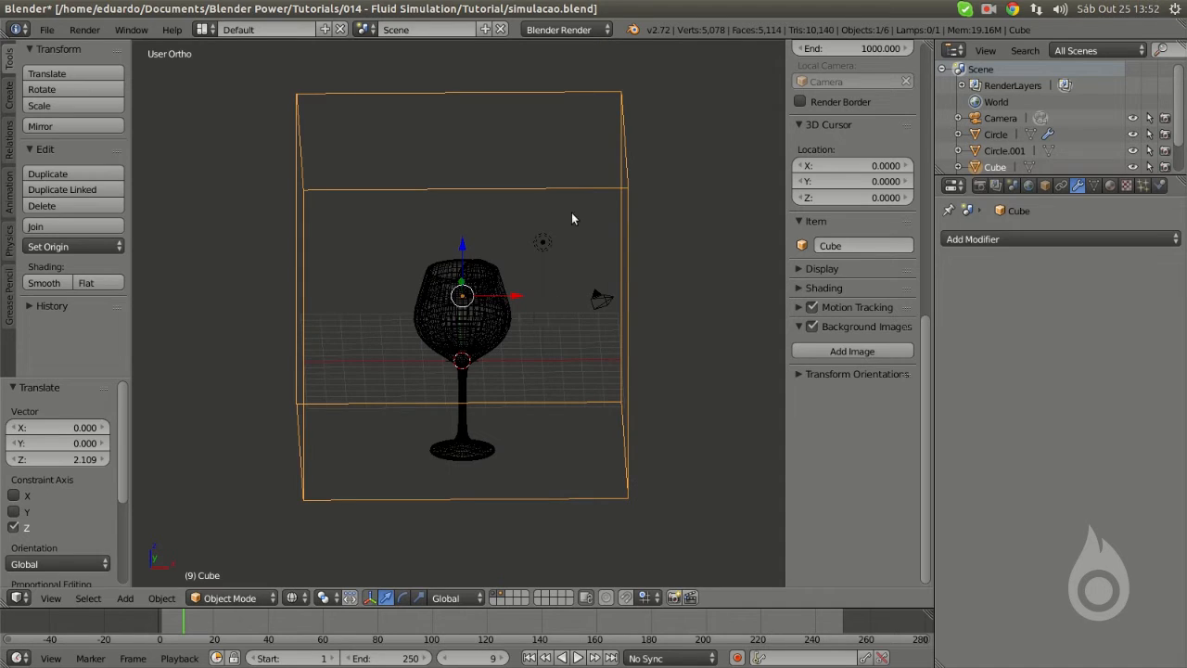
{"action": "left_click", "coordinate": [1161, 187]}
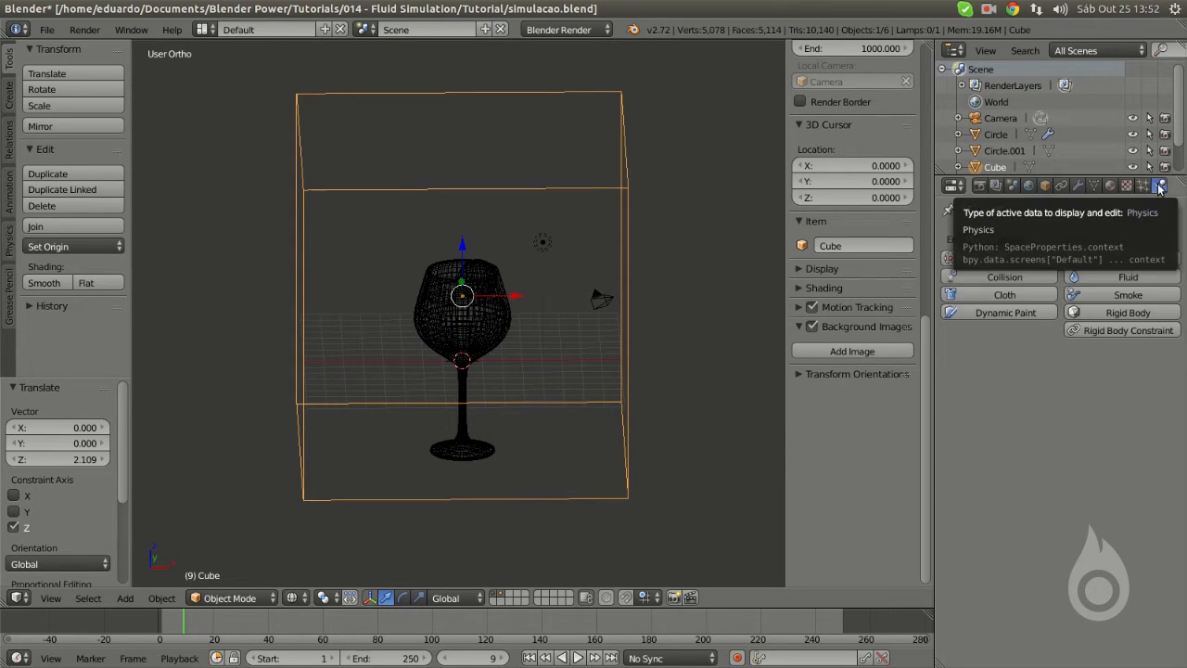
{"action": "left_click", "coordinate": [1127, 277]}
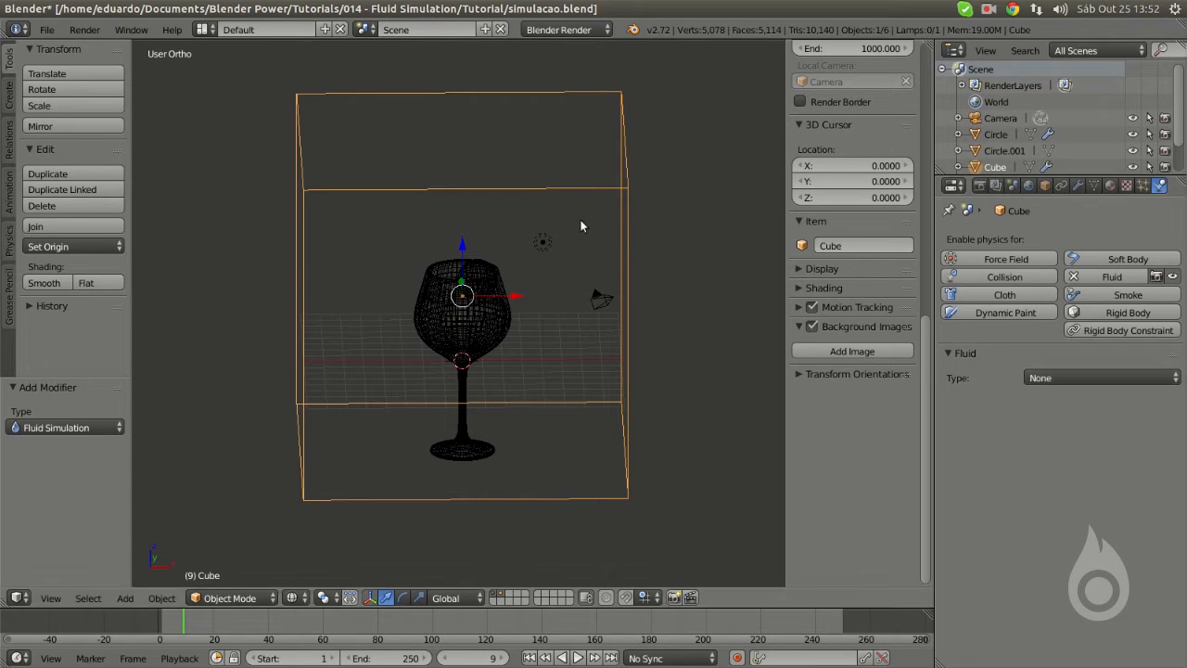
{"action": "left_click", "coordinate": [1054, 378]}
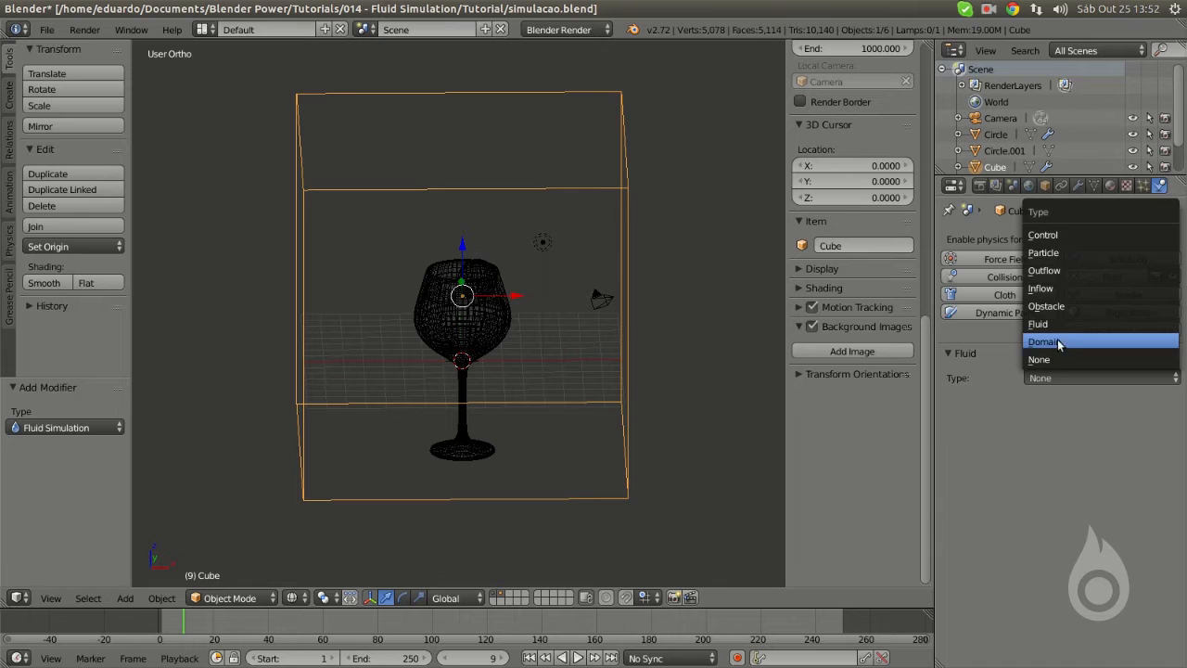
{"action": "left_click", "coordinate": [1060, 342]}
{"action": "left_click", "coordinate": [1063, 377]}
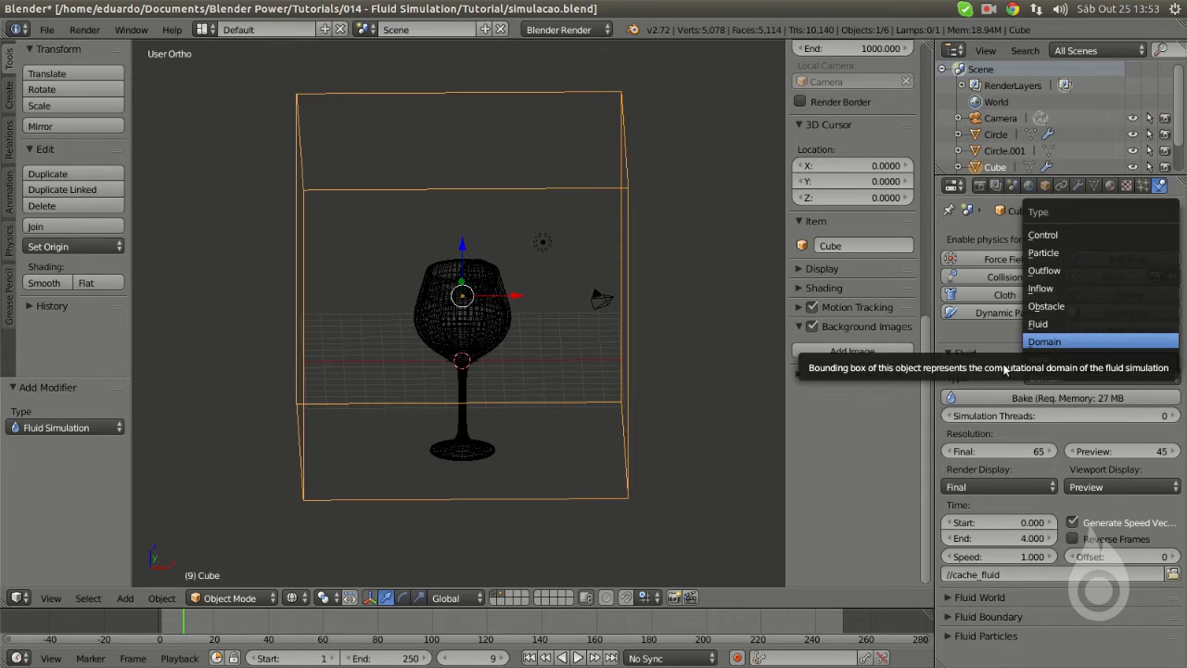
{"action": "left_click", "coordinate": [962, 358]}
- Select the liquid mesh inside the glass bowl and enable Fluid physics on it with the type Fluid
{"action": "scroll", "coordinate": [482, 279], "scroll_direction": "up", "scroll_amount": 4}
{"action": "middle_click_drag", "start_coordinate": [475, 313], "coordinate": [474, 347]}
{"action": "scroll", "coordinate": [477, 306], "scroll_direction": "up", "scroll_amount": 1}
{"action": "key", "text": "z"}
{"action": "scroll", "coordinate": [454, 291], "scroll_direction": "up", "scroll_amount": 1}
{"action": "scroll", "coordinate": [453, 255], "scroll_direction": "down", "scroll_amount": 5}
{"action": "key", "text": "z"}
{"action": "right_click", "coordinate": [430, 231]}
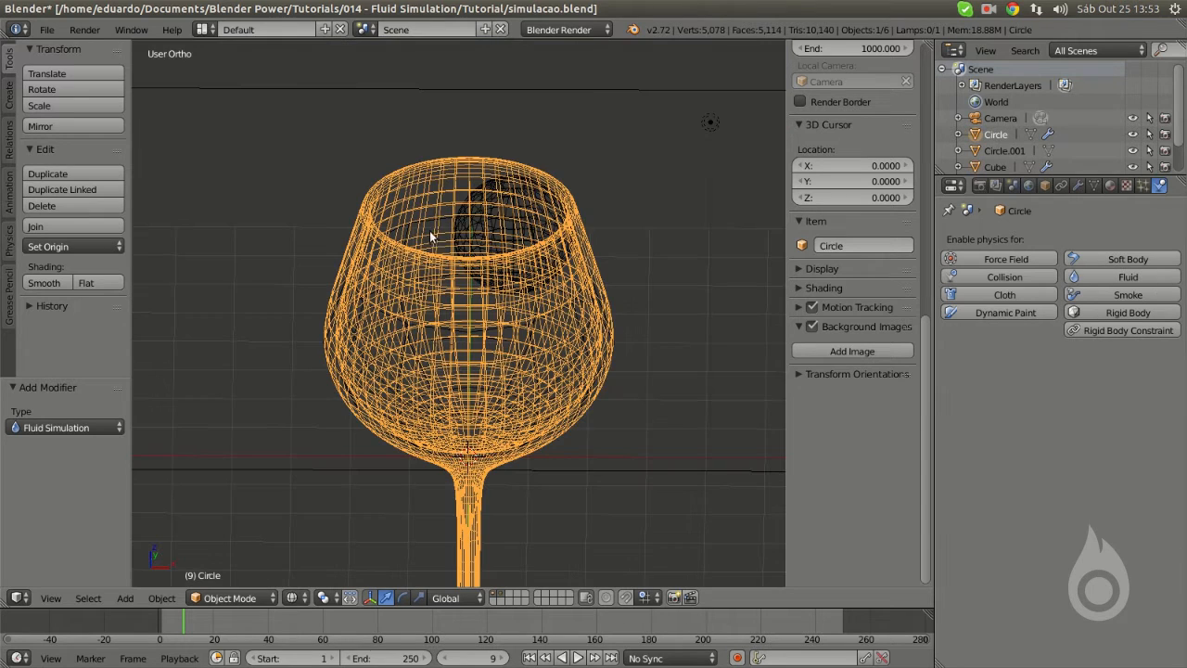
{"action": "right_click", "coordinate": [446, 245]}
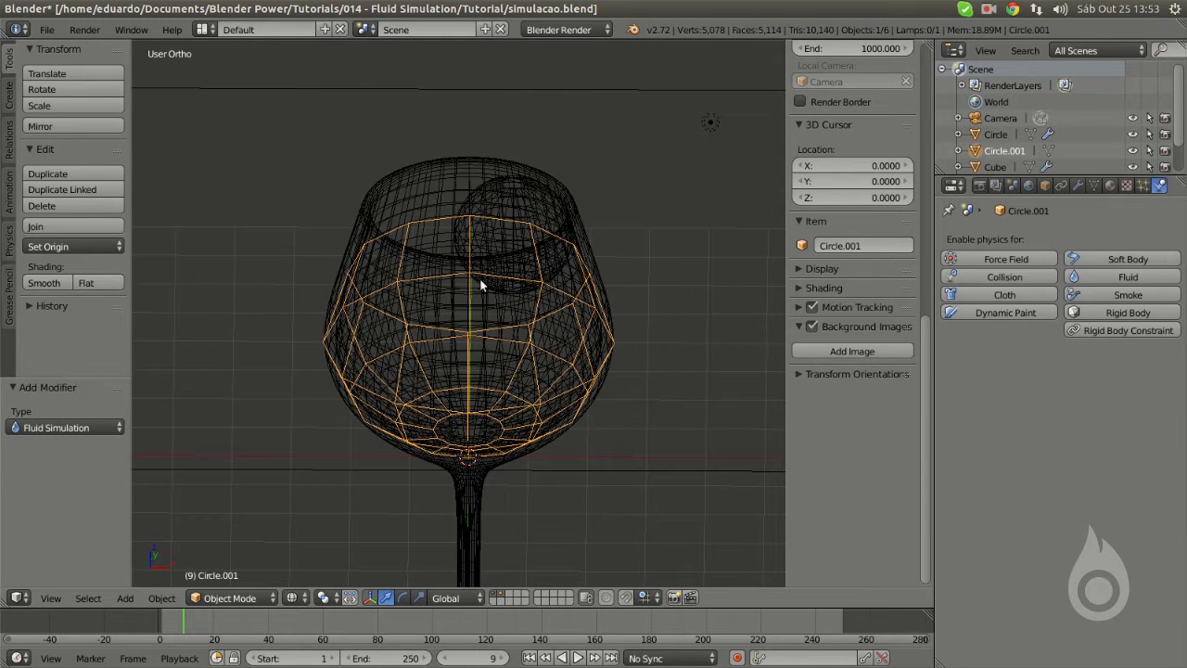
{"action": "middle_click_drag", "start_coordinate": [494, 318], "coordinate": [523, 310]}
{"action": "scroll", "coordinate": [521, 318], "scroll_direction": "down", "scroll_amount": 3}
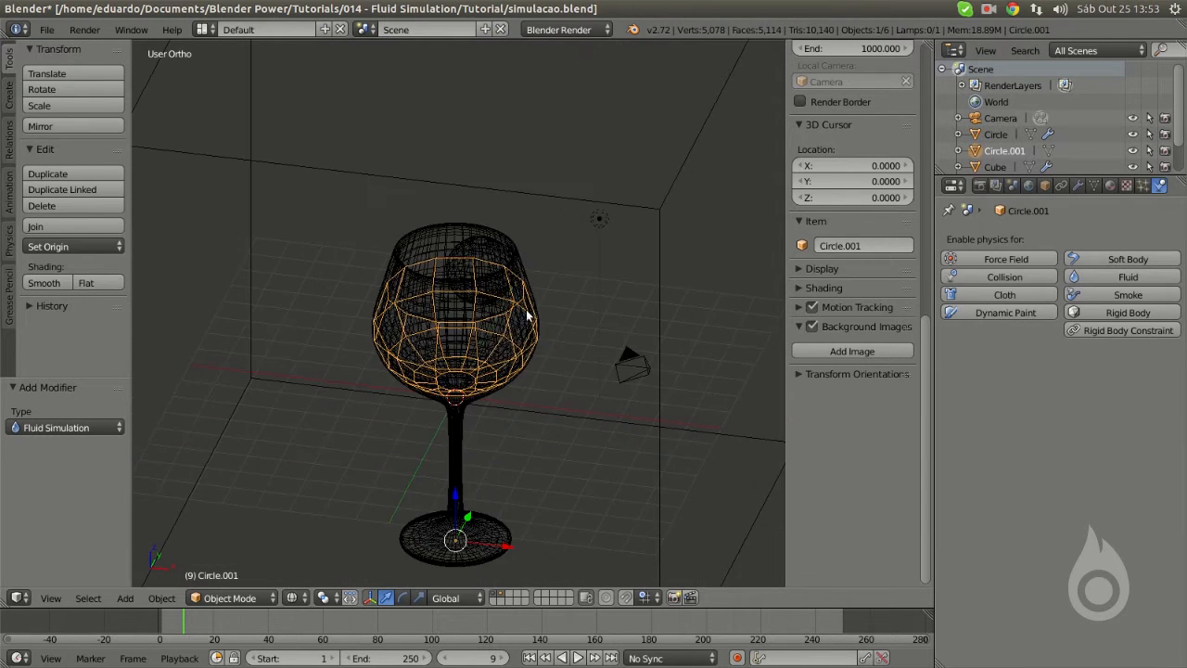
{"action": "key", "text": "z"}
{"action": "scroll", "coordinate": [547, 312], "scroll_direction": "down", "scroll_amount": 3}
{"action": "scroll", "coordinate": [534, 308], "scroll_direction": "up", "scroll_amount": 2}
{"action": "key", "text": "z"}
{"action": "scroll", "coordinate": [561, 317], "scroll_direction": "down", "scroll_amount": 1}
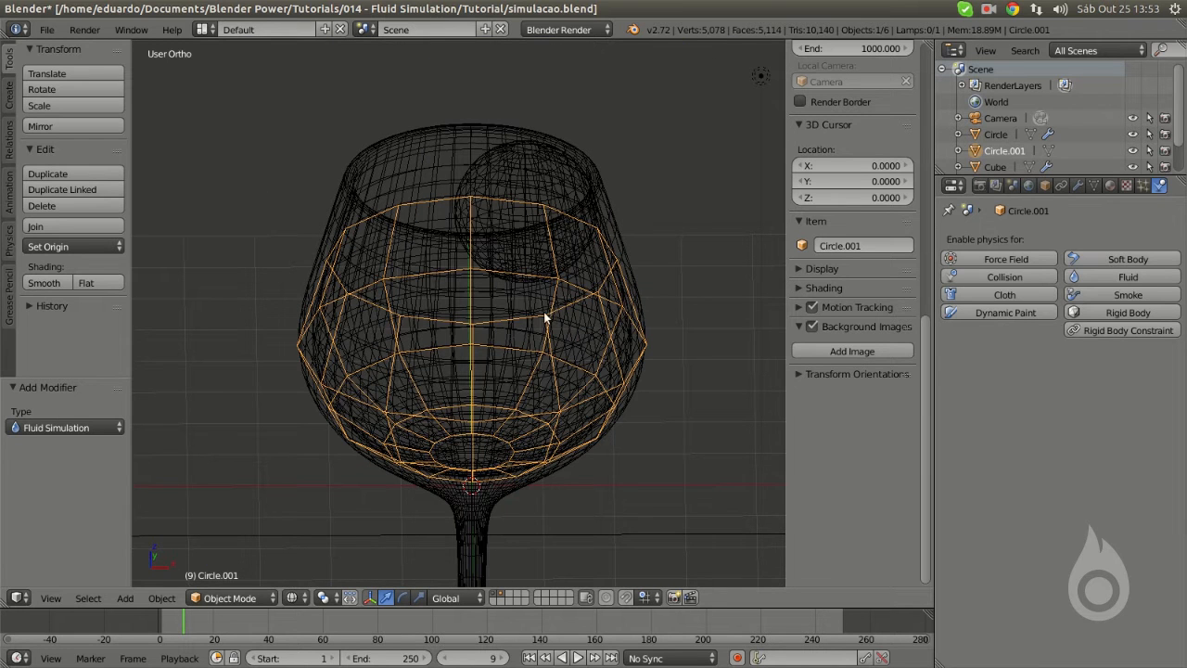
{"action": "middle_click_drag", "start_coordinate": [550, 310], "coordinate": [570, 303]}
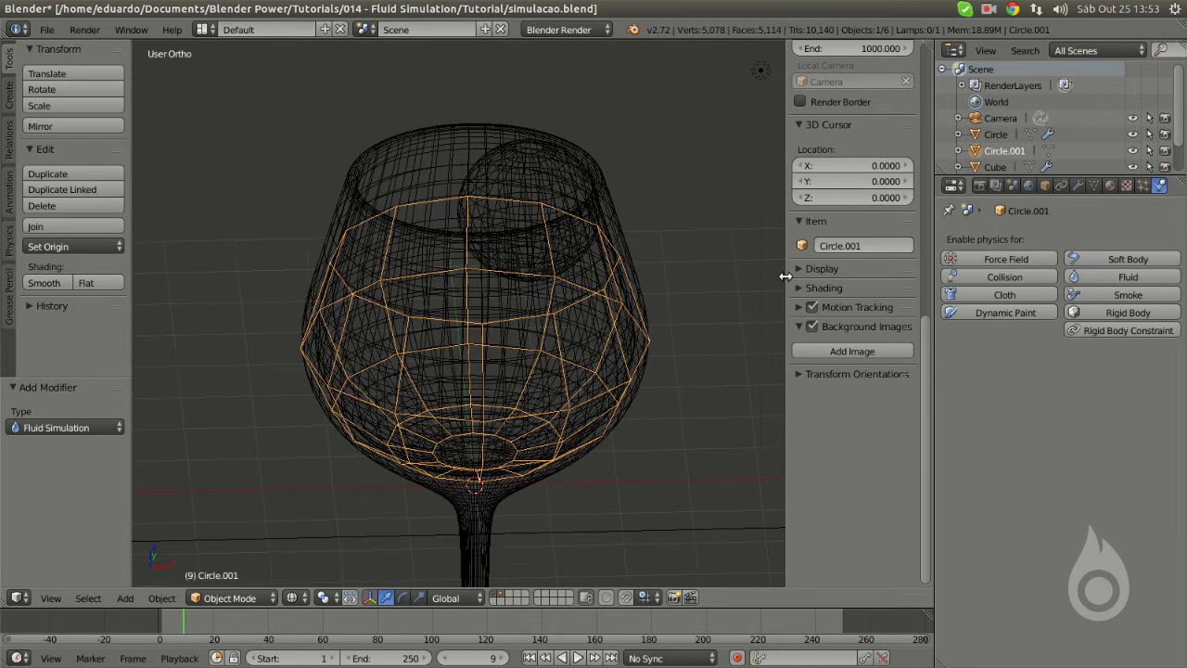
{"action": "left_click", "coordinate": [1125, 278]}
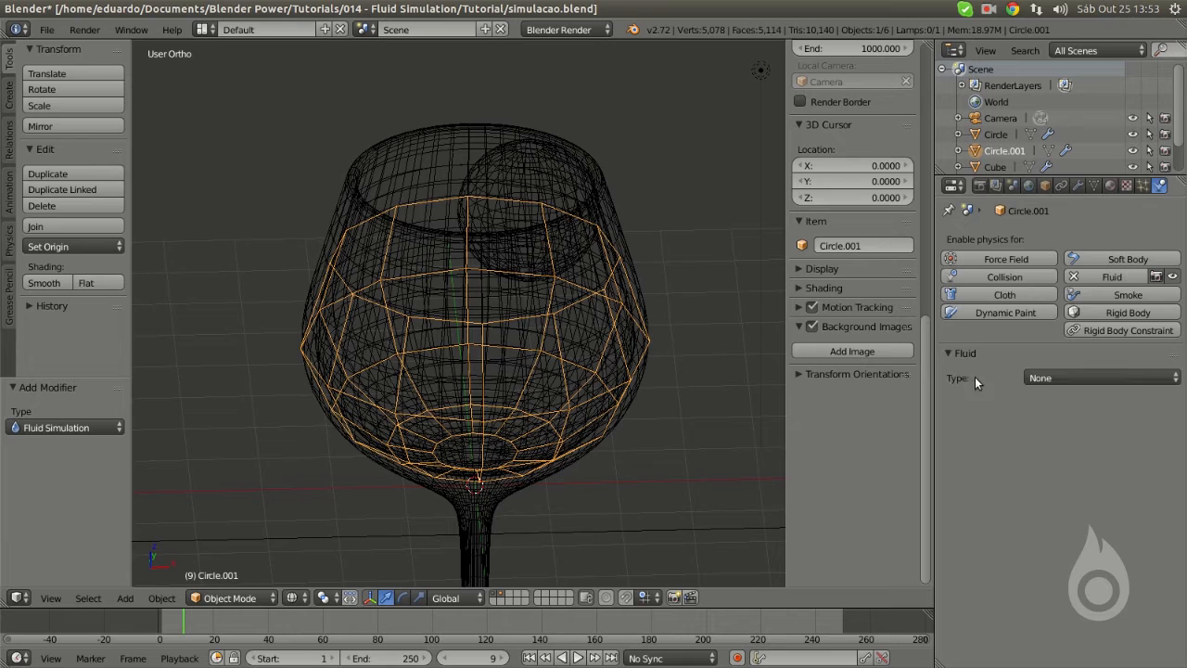
{"action": "left_click", "coordinate": [1065, 376]}
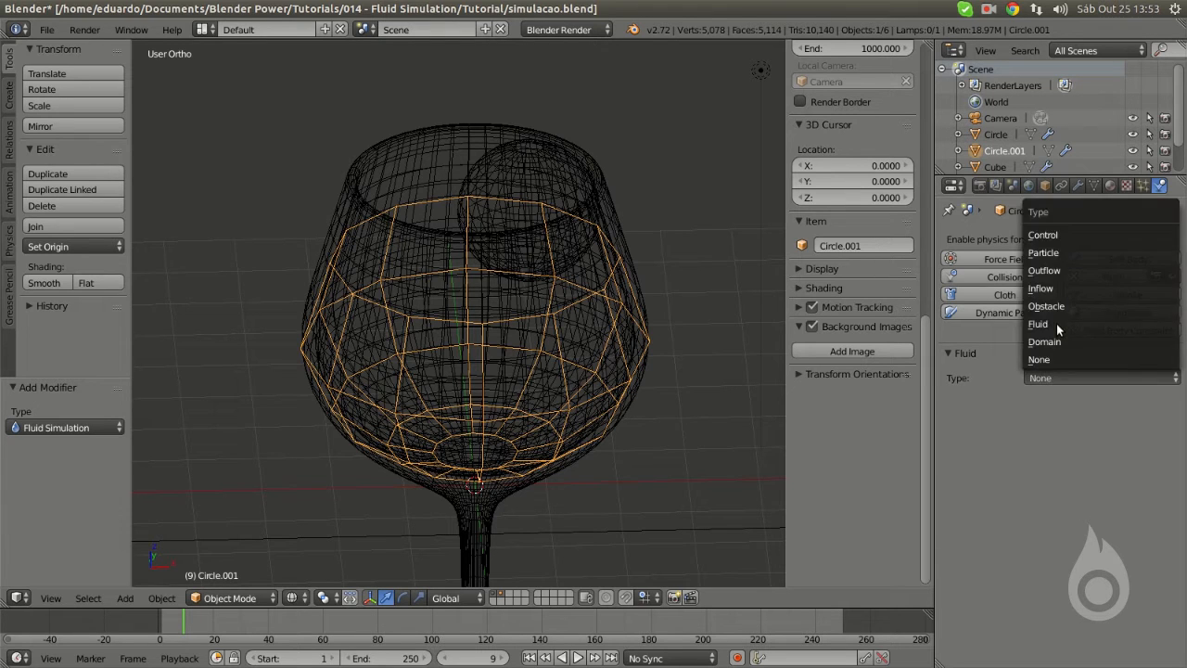
{"action": "left_click", "coordinate": [1057, 324]}
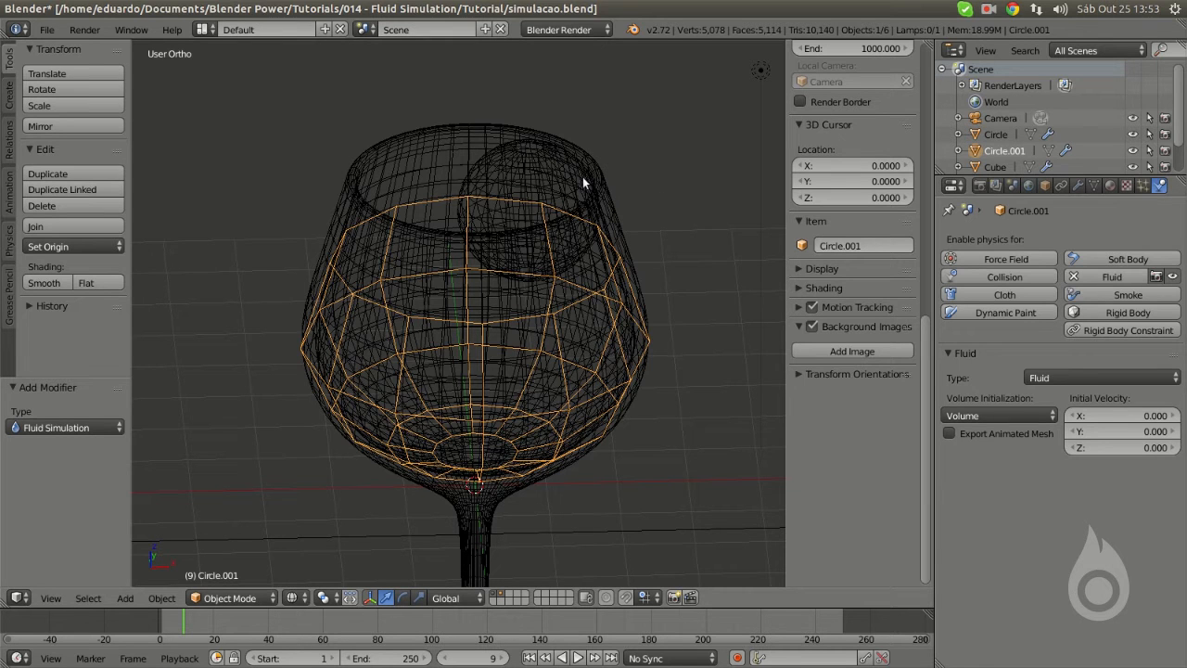
- Enable Fluid physics on the wine glass mesh and set its type to Obstacle
{"action": "right_click", "coordinate": [442, 128]}
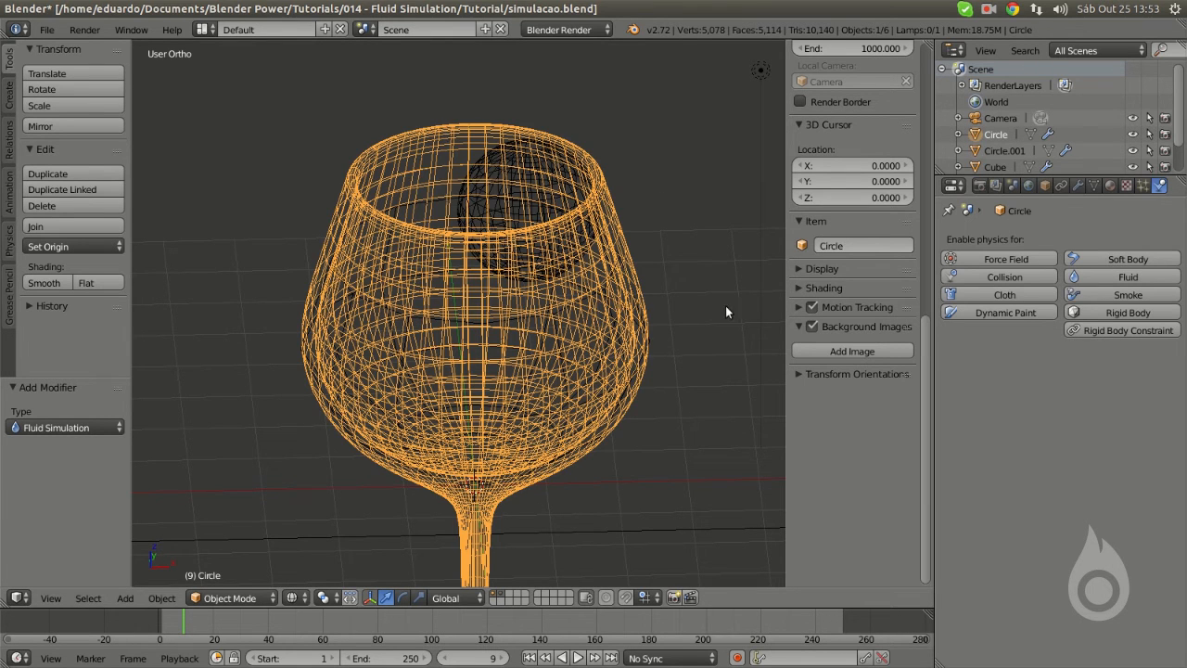
{"action": "left_click", "coordinate": [1130, 277]}
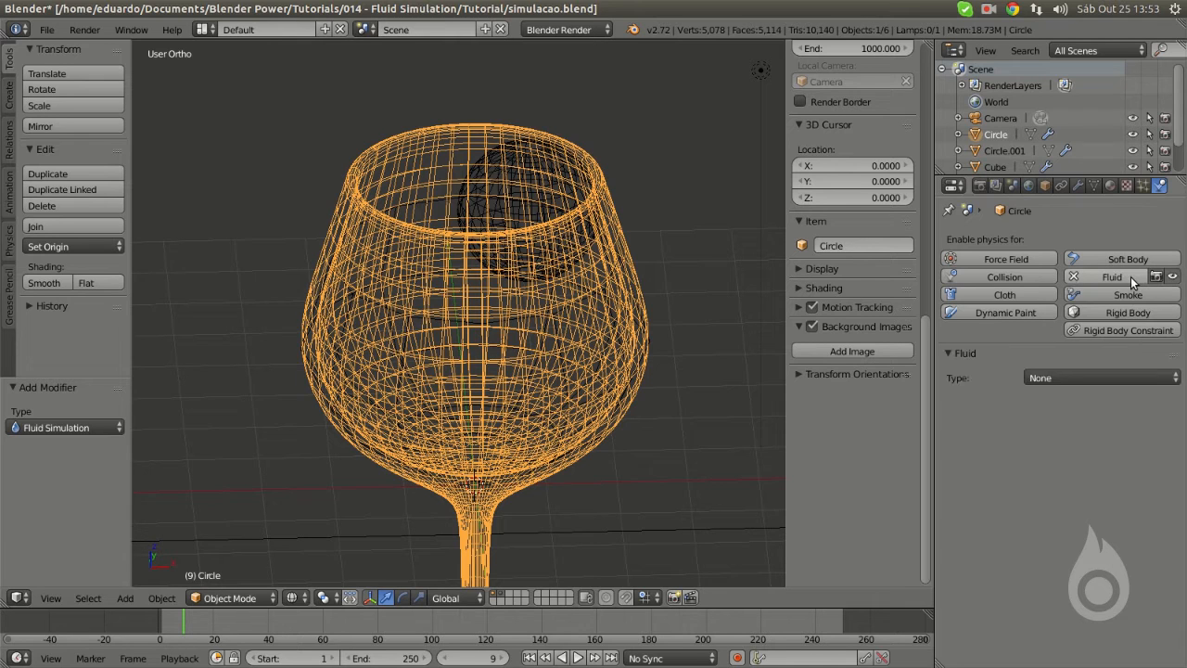
{"action": "left_click", "coordinate": [1039, 376]}
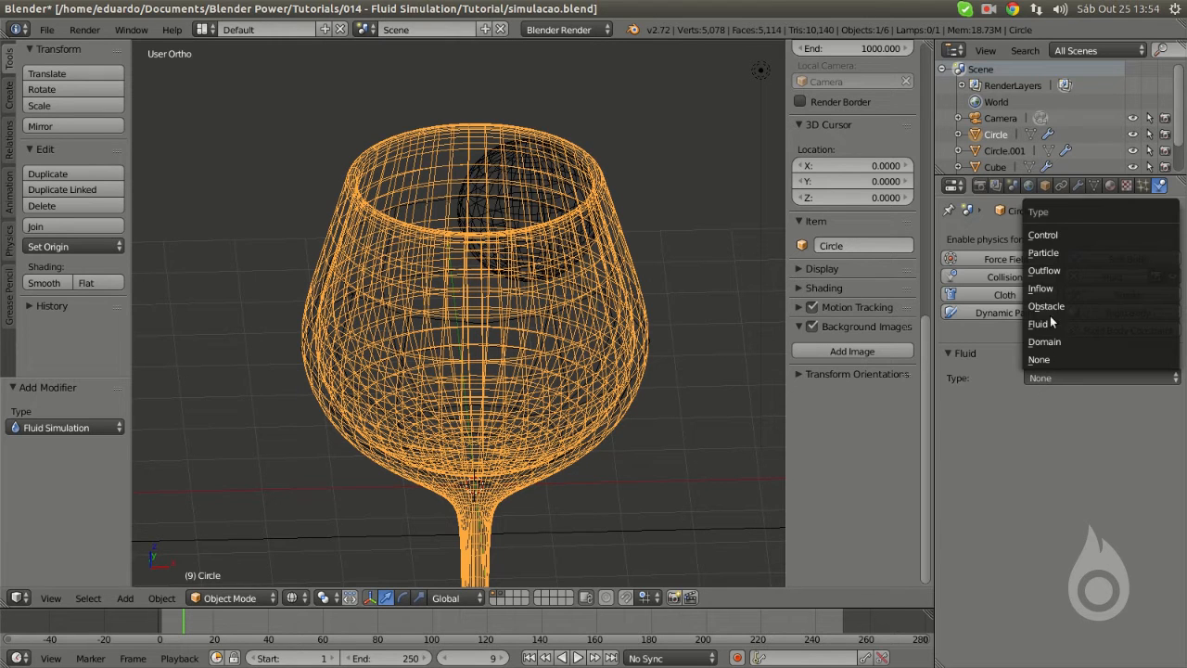
{"action": "left_click", "coordinate": [1071, 306]}
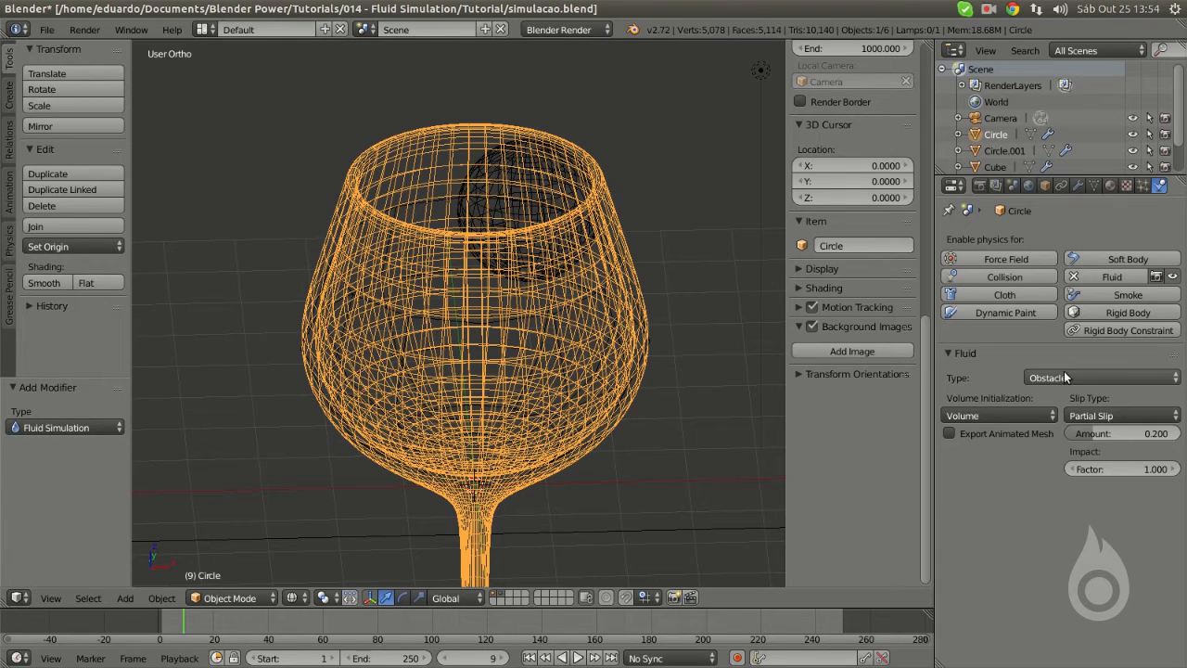
- Enable Fluid physics on the sphere and set its type to Obstacle
{"action": "right_click", "coordinate": [542, 171]}
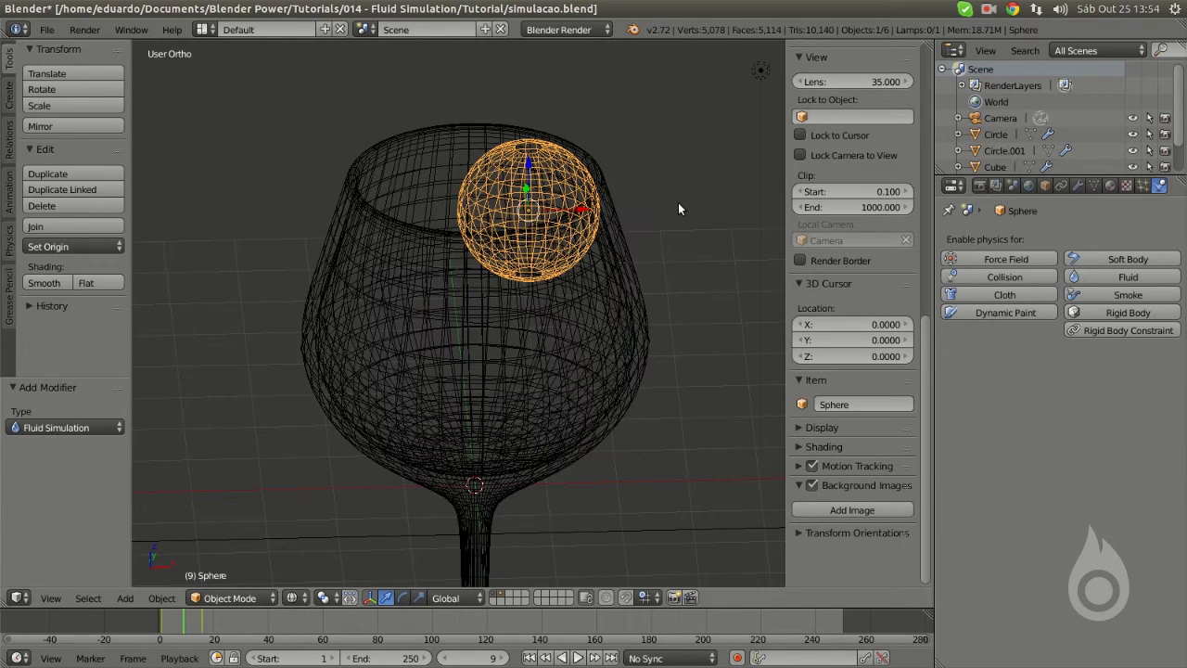
{"action": "left_click", "coordinate": [1121, 279]}
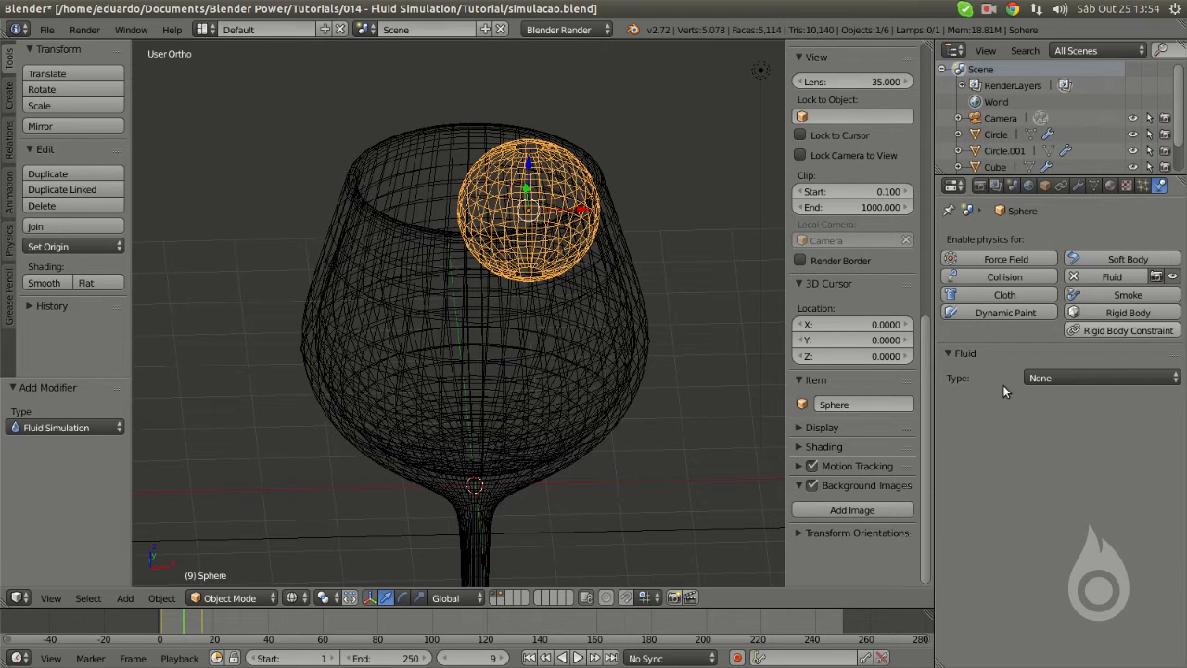
{"action": "left_click", "coordinate": [1062, 378]}
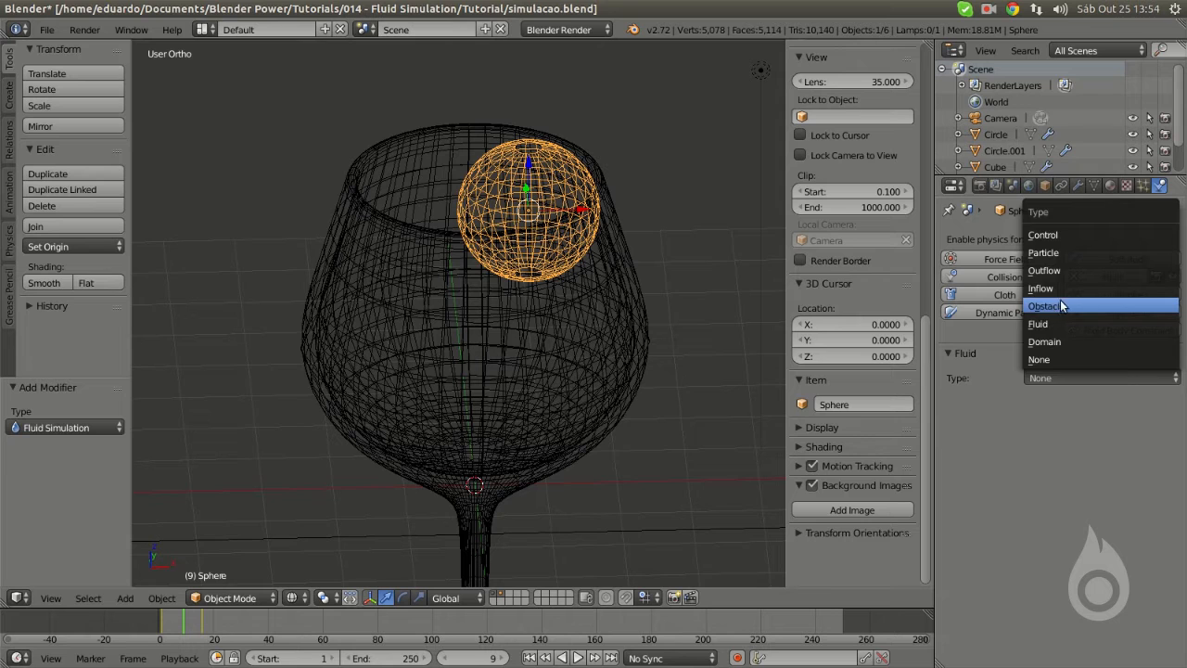
{"action": "left_click", "coordinate": [1068, 305]}
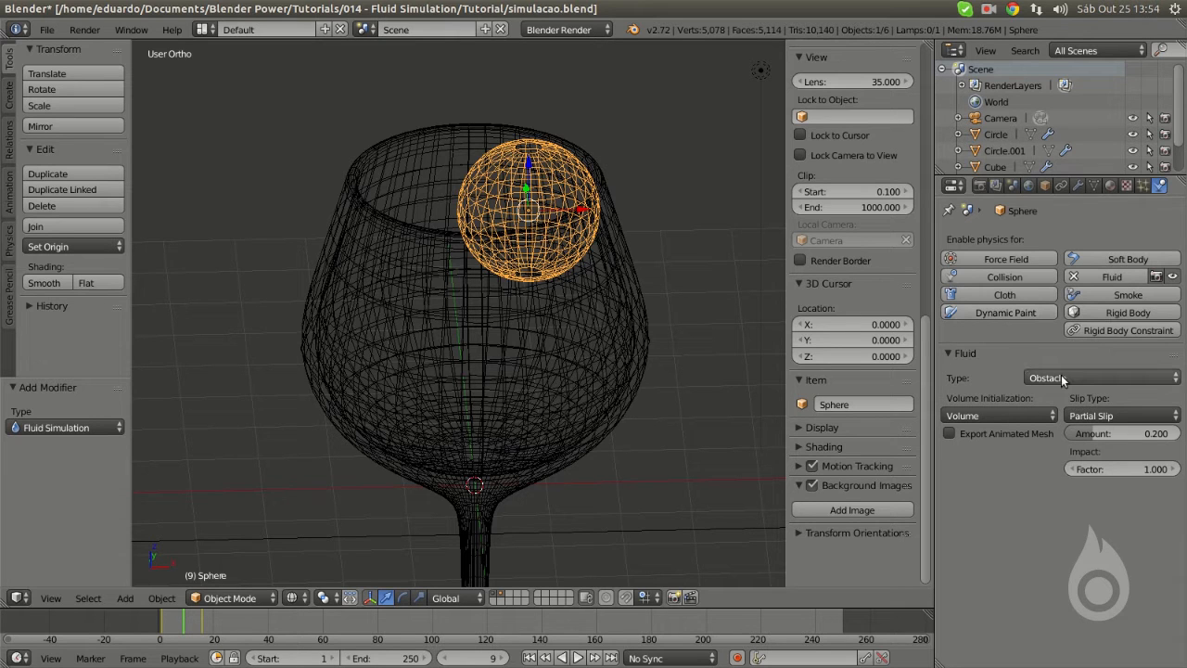
{"action": "scroll", "coordinate": [572, 314], "scroll_direction": "down", "scroll_amount": 5}
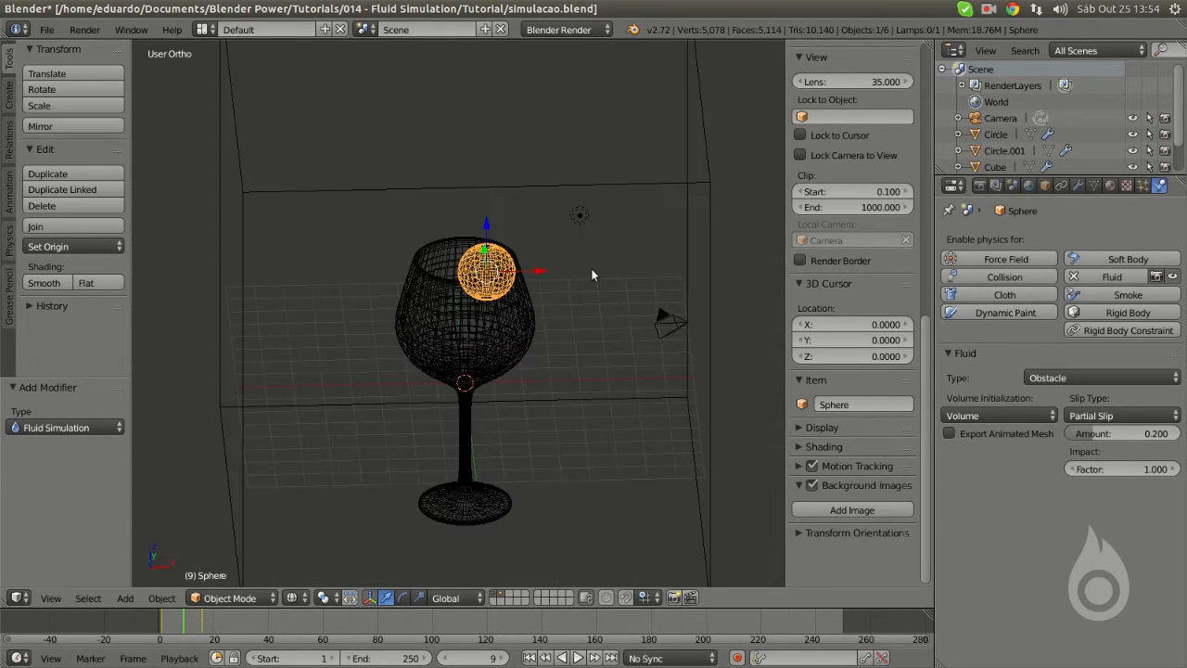
{"action": "middle_click_drag", "start_coordinate": [555, 349], "coordinate": [734, 356]}
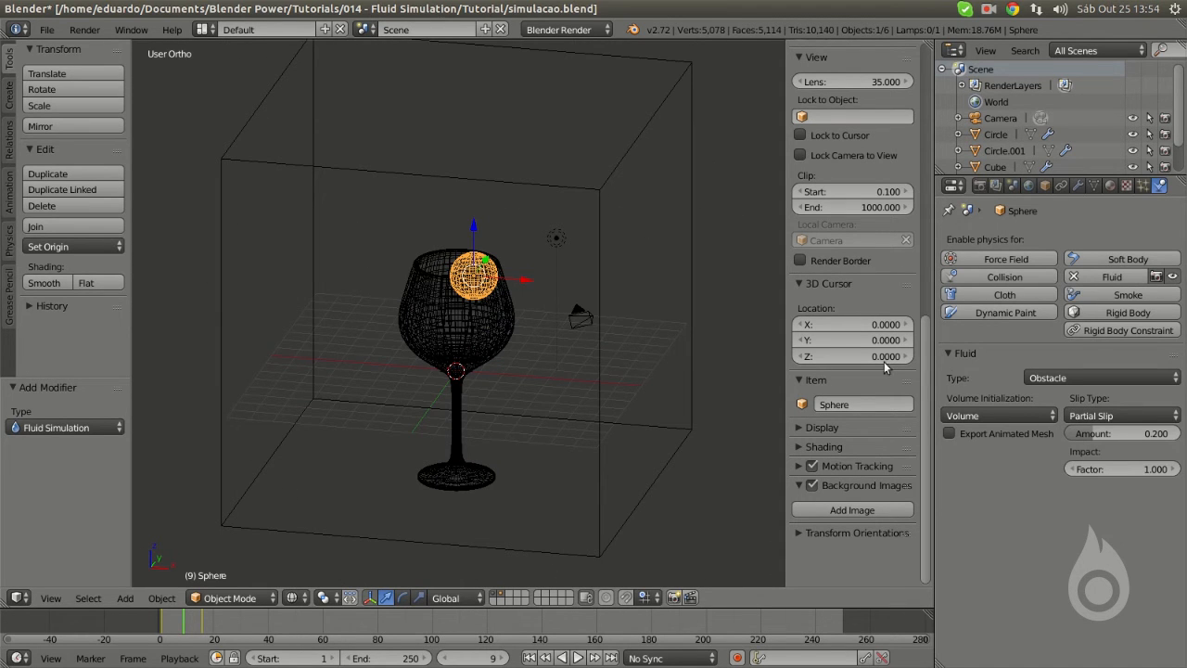
{"action": "left_click", "coordinate": [1062, 378]}
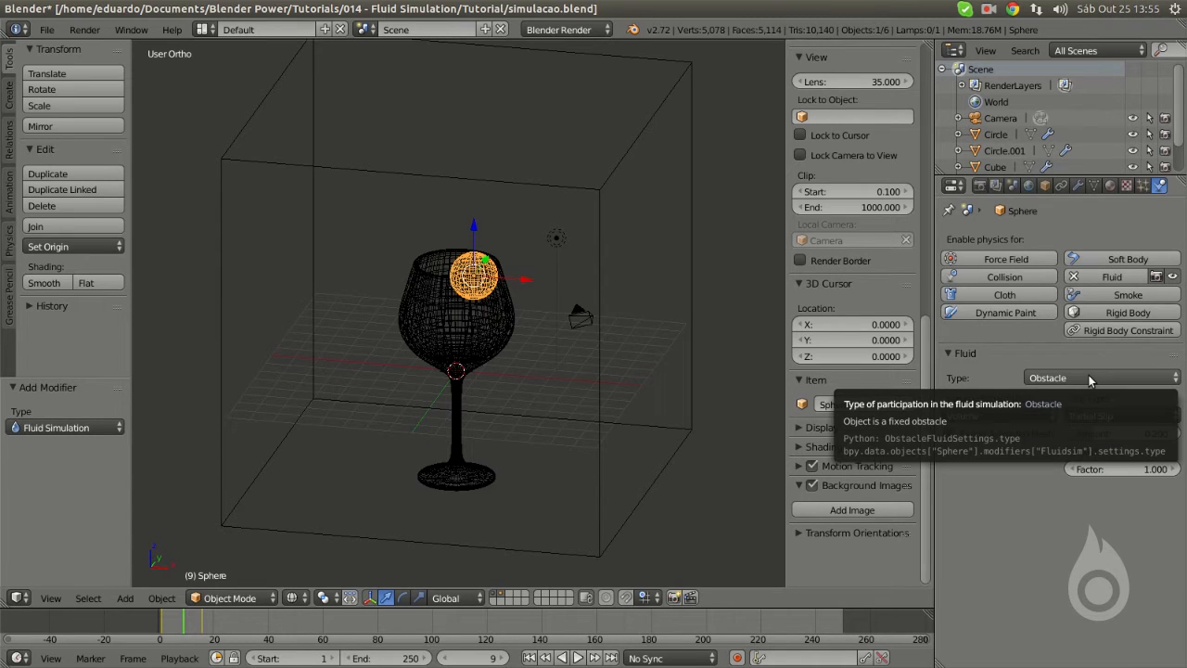
{"action": "left_click", "coordinate": [1090, 378]}
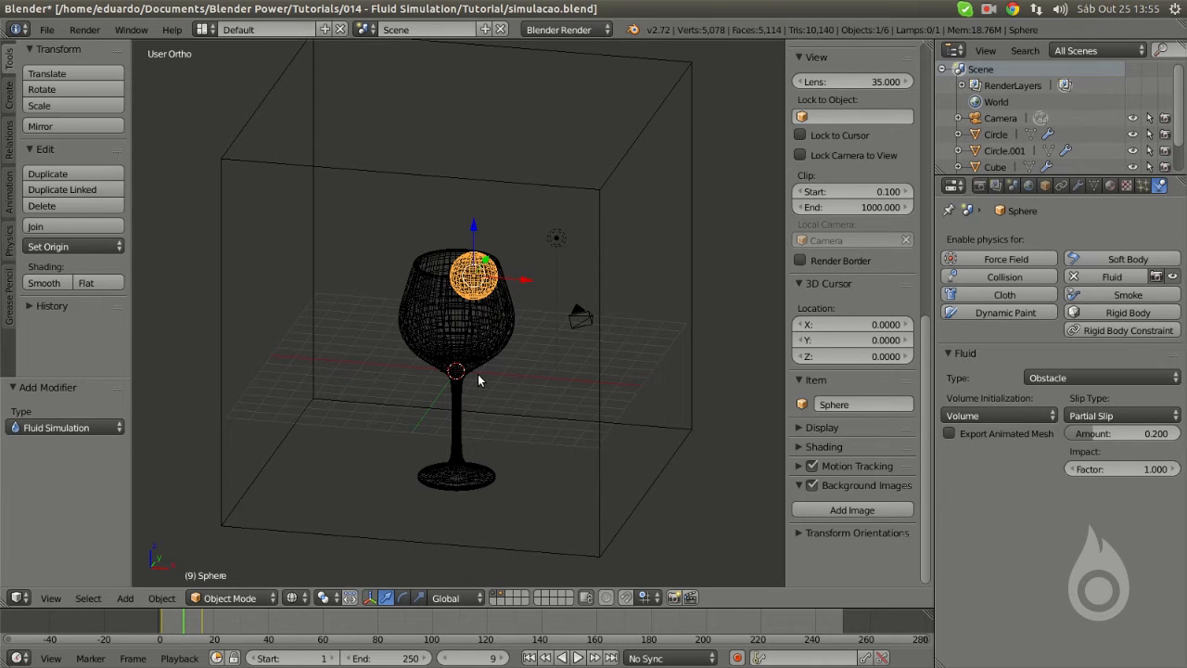
- Select the domain cube and review its Fluid World gravity, viscosity and real-world size settings
{"action": "right_click", "coordinate": [274, 172]}
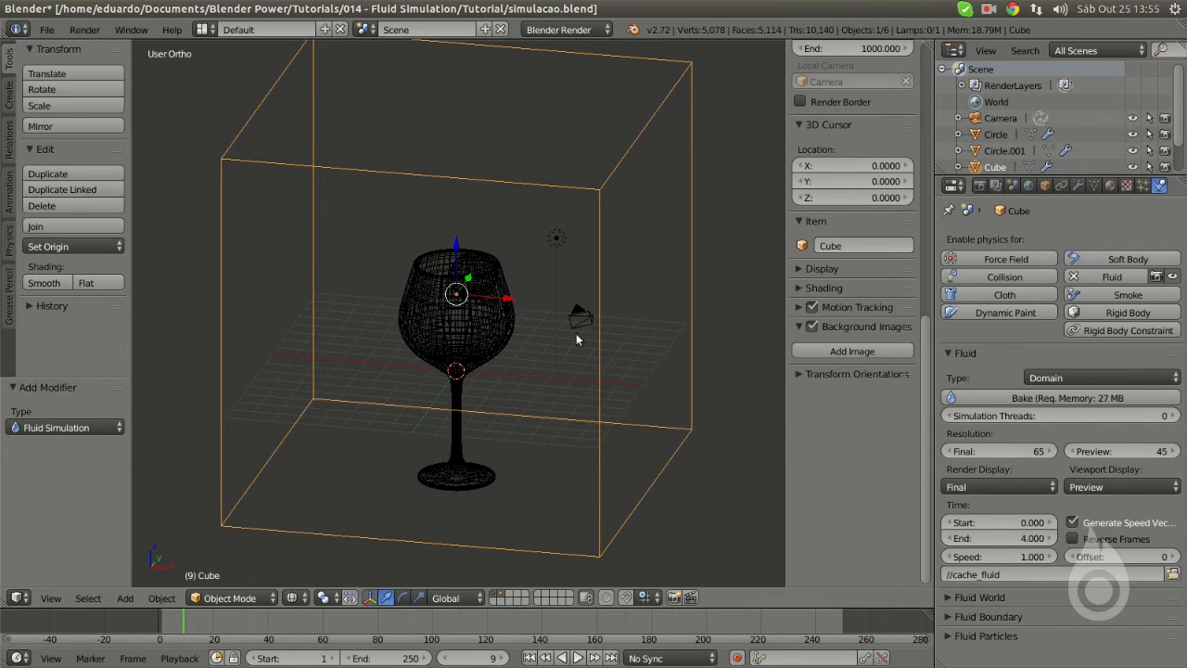
{"action": "scroll", "coordinate": [516, 387], "scroll_direction": "down", "scroll_amount": 3}
{"action": "middle_click_drag", "start_coordinate": [550, 377], "coordinate": [524, 376]}
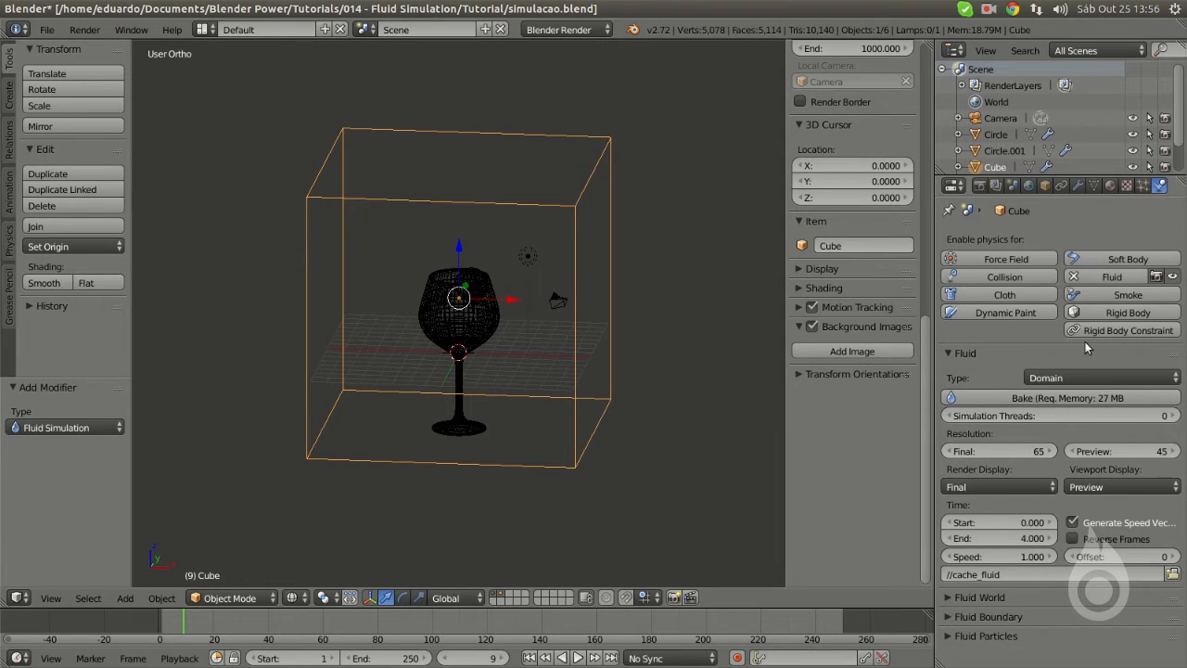
{"action": "left_click", "coordinate": [1014, 596]}
{"action": "scroll", "coordinate": [1029, 360], "scroll_direction": "down", "scroll_amount": 3}
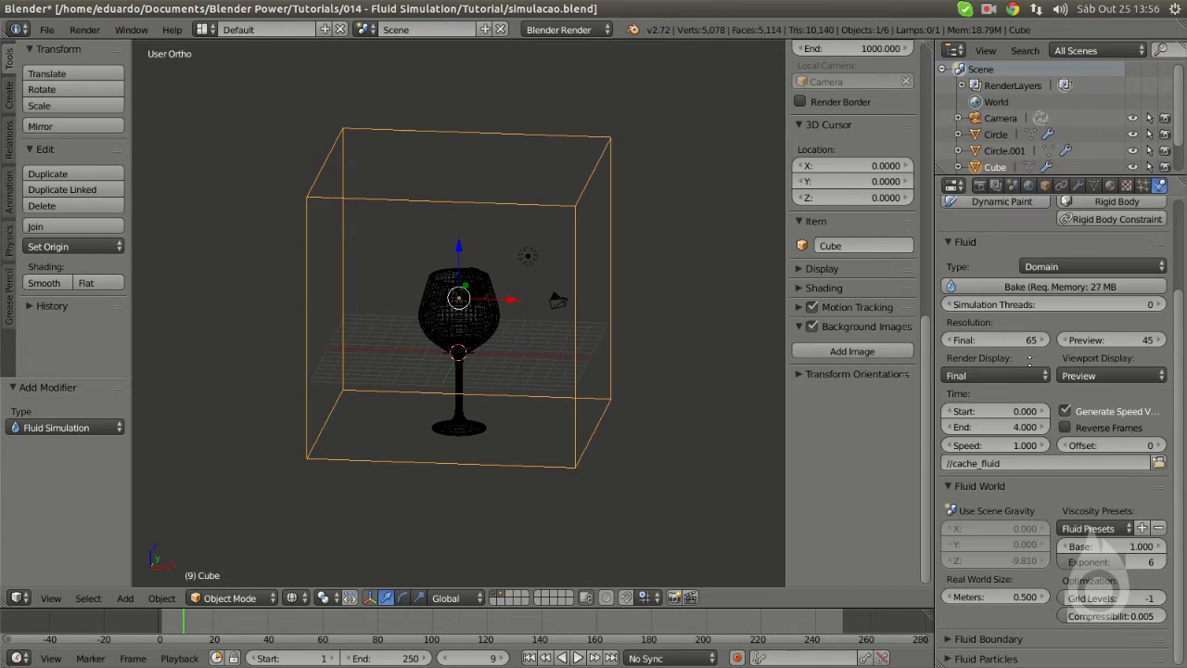
{"action": "left_click", "coordinate": [1021, 490]}
{"action": "left_click", "coordinate": [1014, 508]}
{"action": "left_click", "coordinate": [1014, 509]}
{"action": "left_click", "coordinate": [1012, 484]}
{"action": "left_click", "coordinate": [1018, 483]}
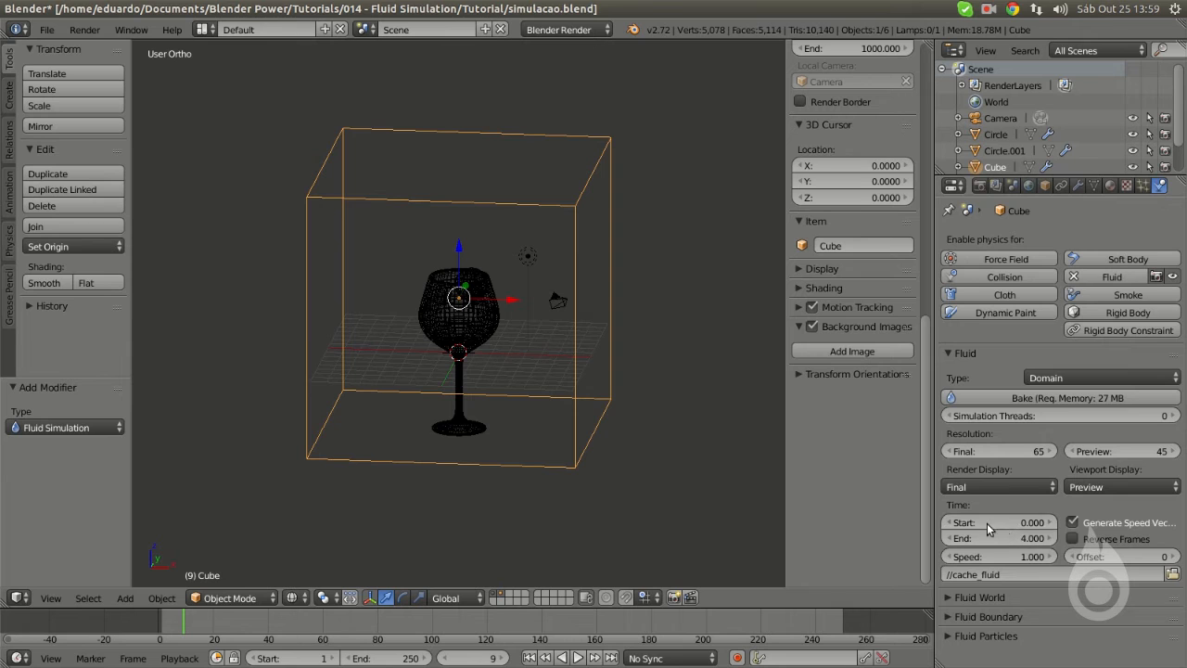
- Scrub through the timeline and compare the scene's frame range and frame rate with the domain's simulation start and end times
{"action": "mouse_move", "coordinate": [186, 618]}
{"action": "left_mouse_down"}
{"action": "mouse_move", "coordinate": [432, 619]}
{"action": "mouse_move", "coordinate": [202, 621]}
{"action": "left_mouse_up"}
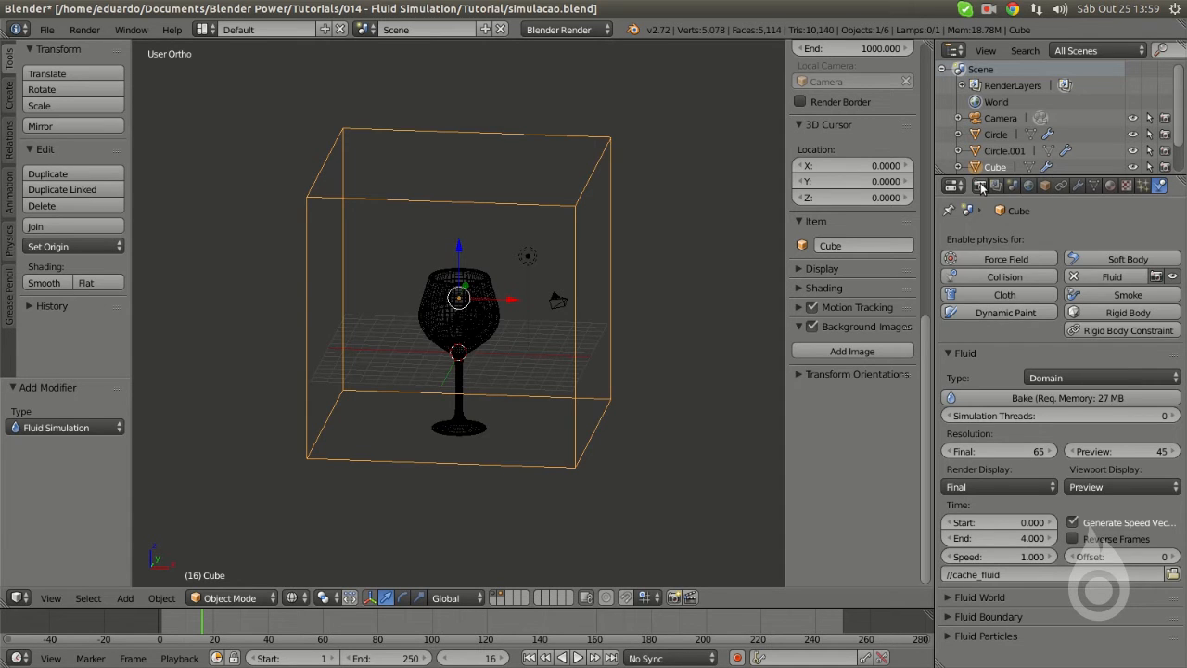
{"action": "left_click", "coordinate": [979, 185]}
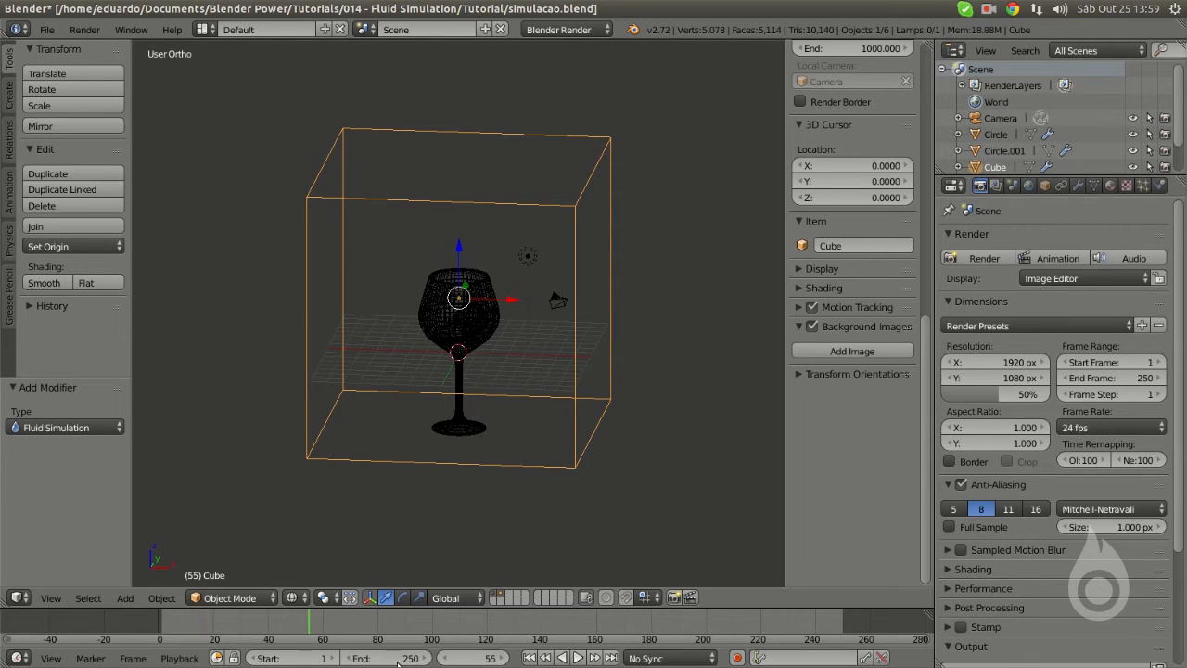
{"action": "left_click", "coordinate": [284, 622]}
{"action": "left_click_drag", "start_coordinate": [274, 629], "coordinate": [573, 624]}
{"action": "left_click", "coordinate": [1160, 185]}
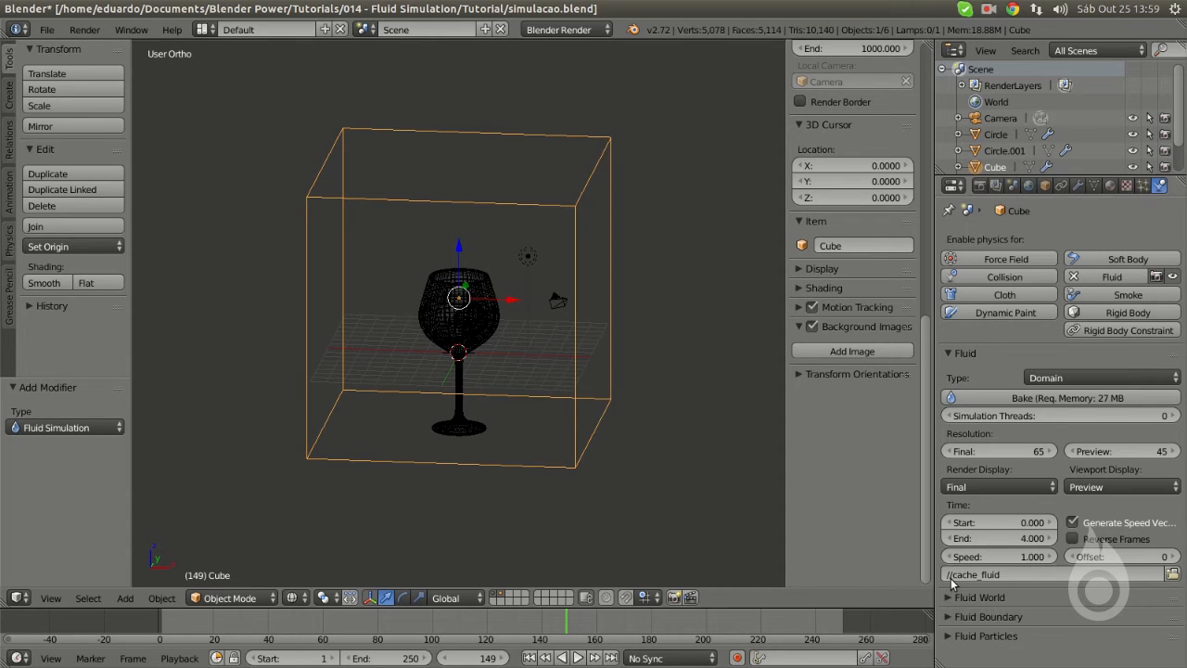
{"action": "left_click_drag", "start_coordinate": [269, 627], "coordinate": [320, 619]}
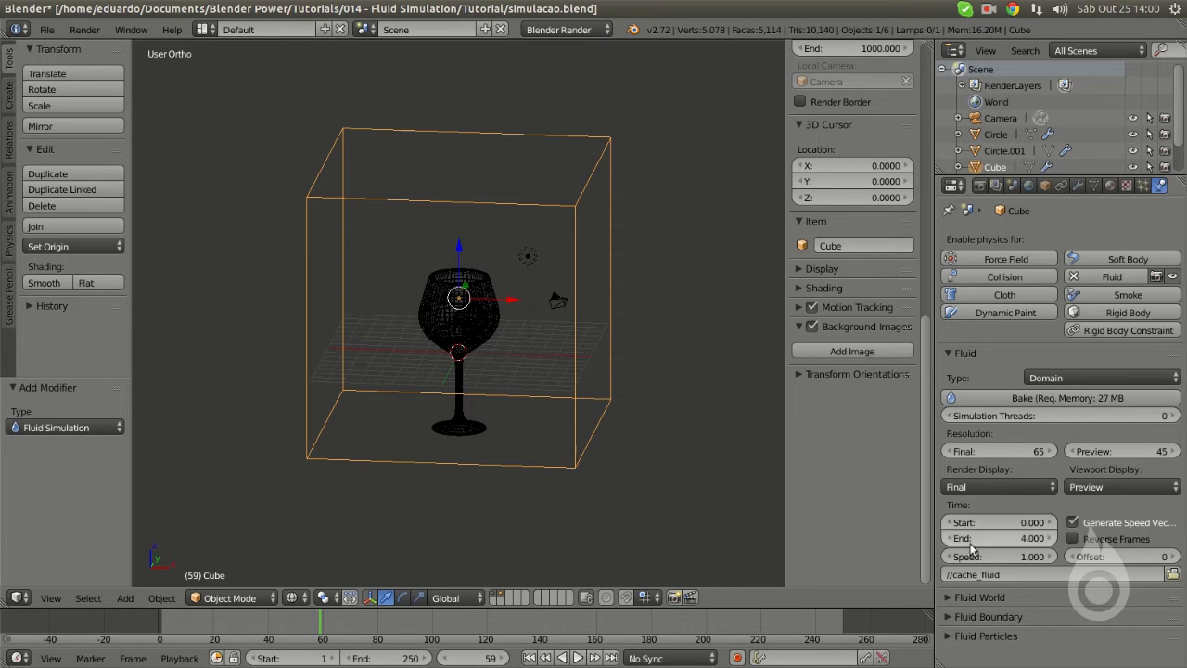
{"action": "left_click", "coordinate": [708, 631]}
{"action": "left_click", "coordinate": [832, 638]}
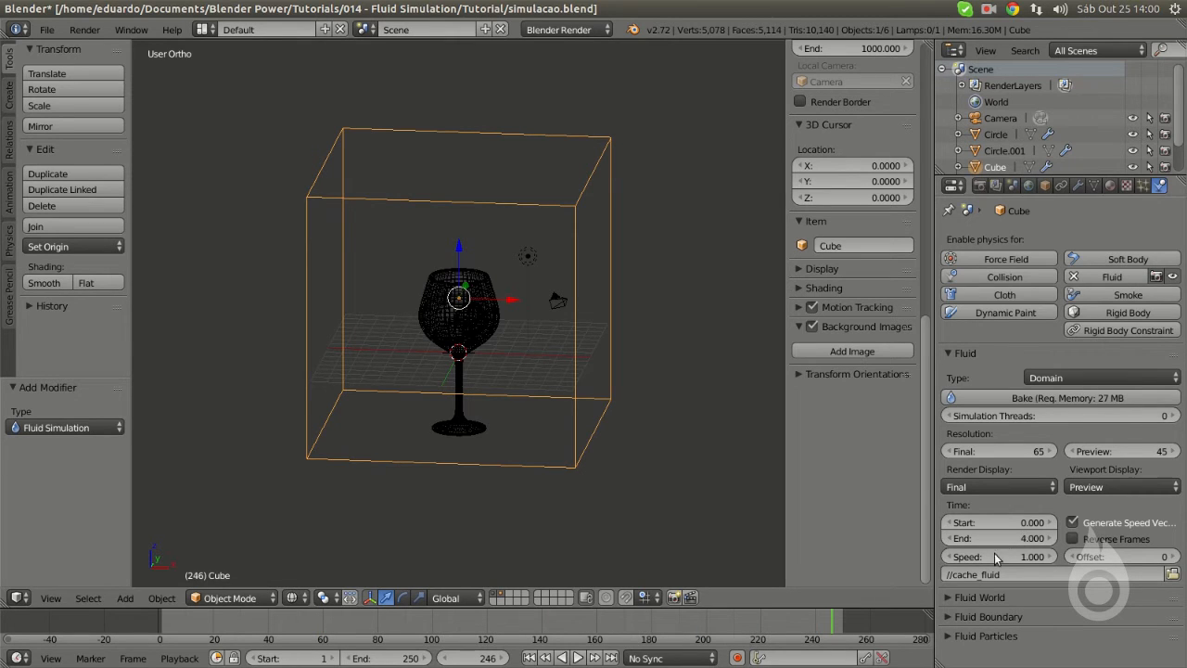
- Set the fluid domain's simulation end time to 1 second
{"action": "key", "text": "Right"}
{"action": "key", "text": "Right"}
{"action": "key", "text": "Right"}
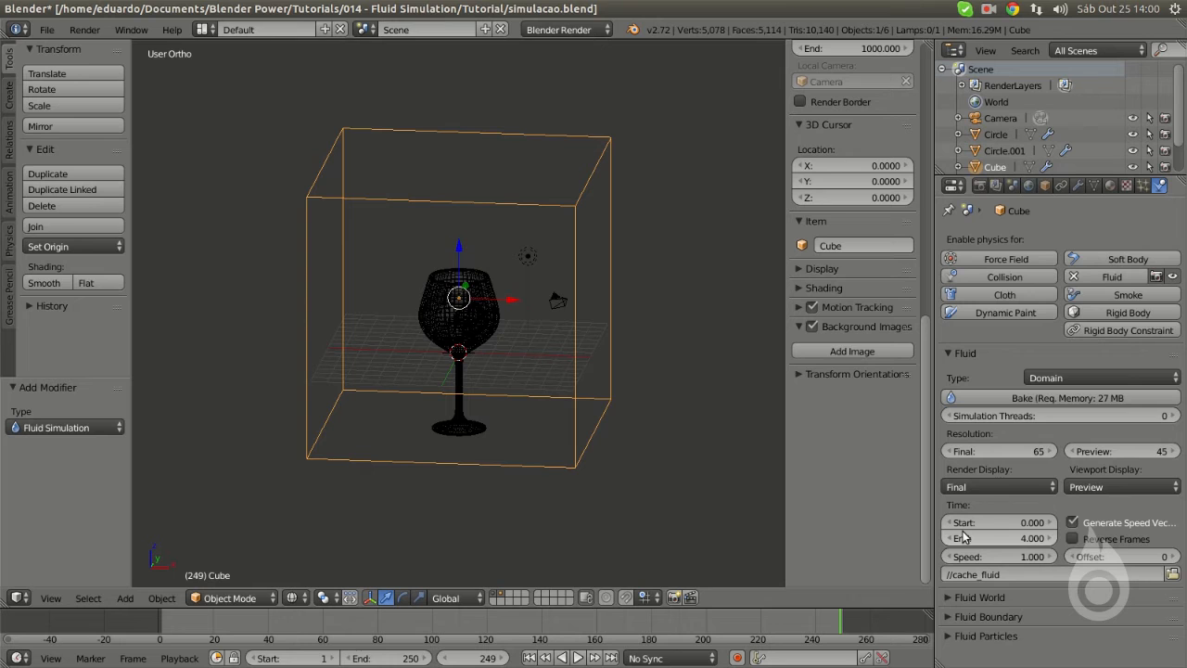
{"action": "left_click", "coordinate": [1016, 538]}
{"action": "type", "text": "1"}
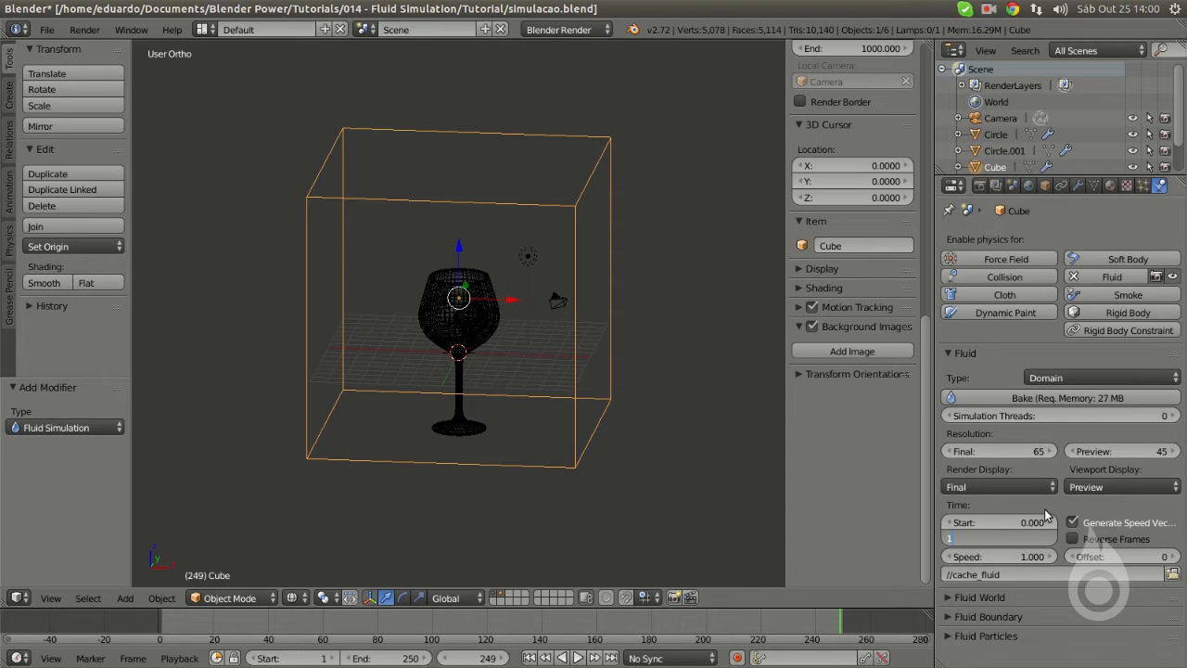
{"action": "key", "text": "Return"}
- Set the scene's animation end frame to 24
{"action": "left_click", "coordinate": [397, 657]}
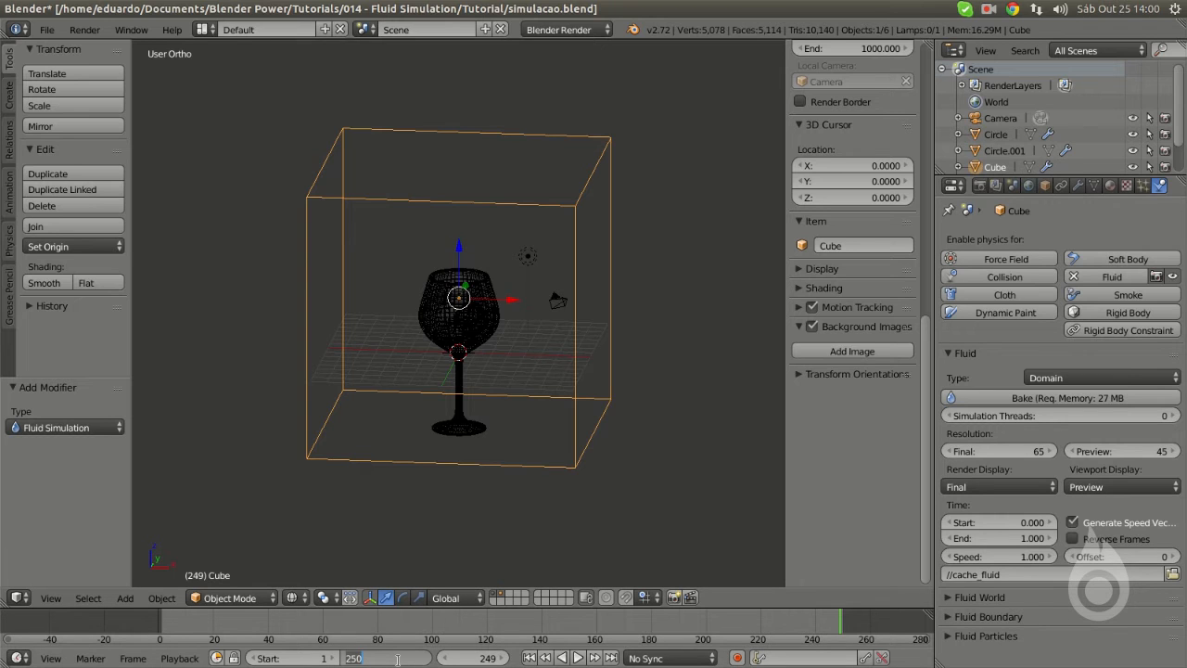
{"action": "type", "text": "24"}
{"action": "key", "text": "Return"}
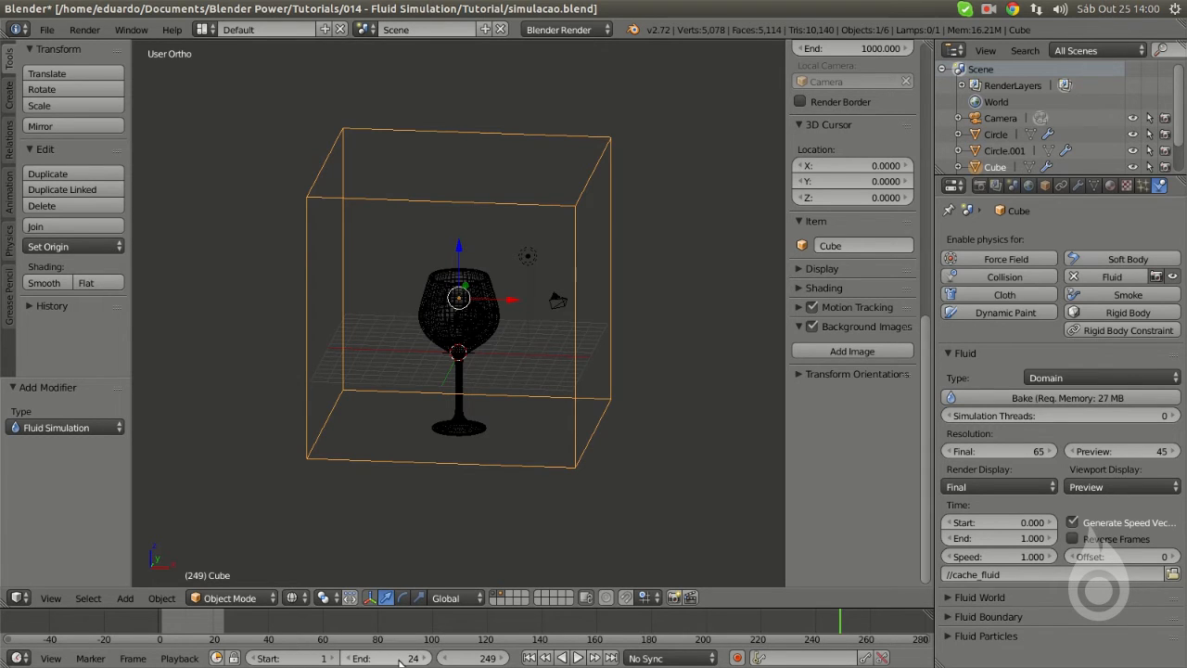
{"action": "middle_click_drag", "start_coordinate": [254, 636], "coordinate": [546, 636]}
{"action": "scroll", "coordinate": [523, 636], "scroll_direction": "up", "scroll_amount": 14}
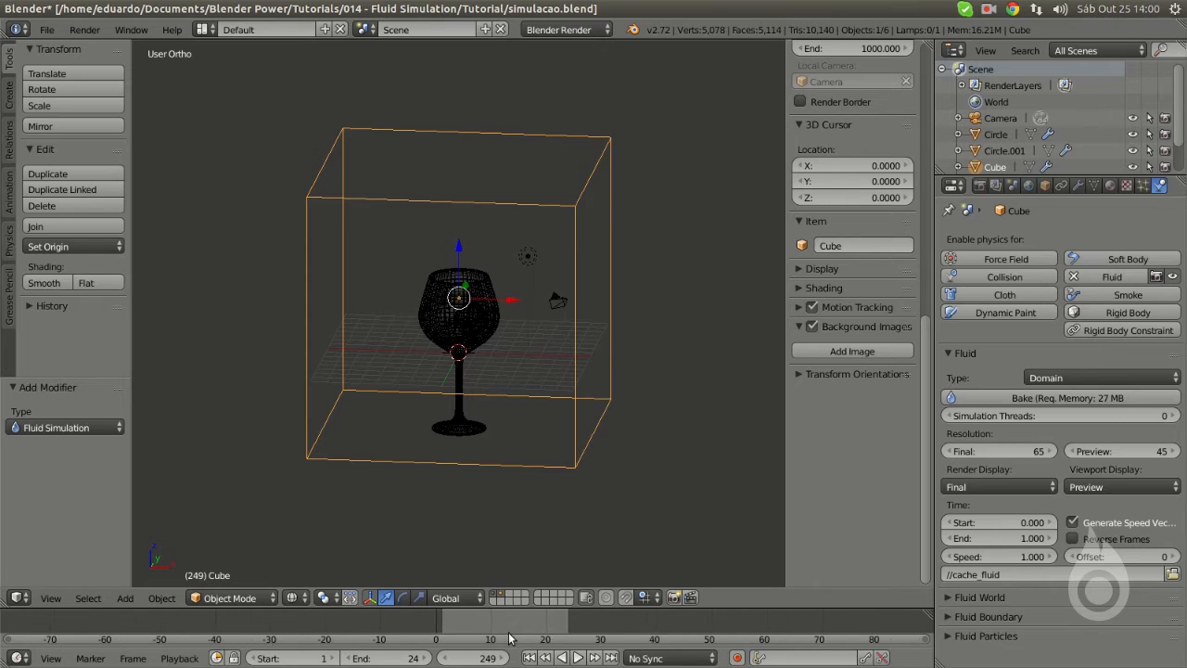
- Play the shortened animation, check the scene's render frame rate, and scrub back to frame 9
{"action": "key", "text": "alt+a"}
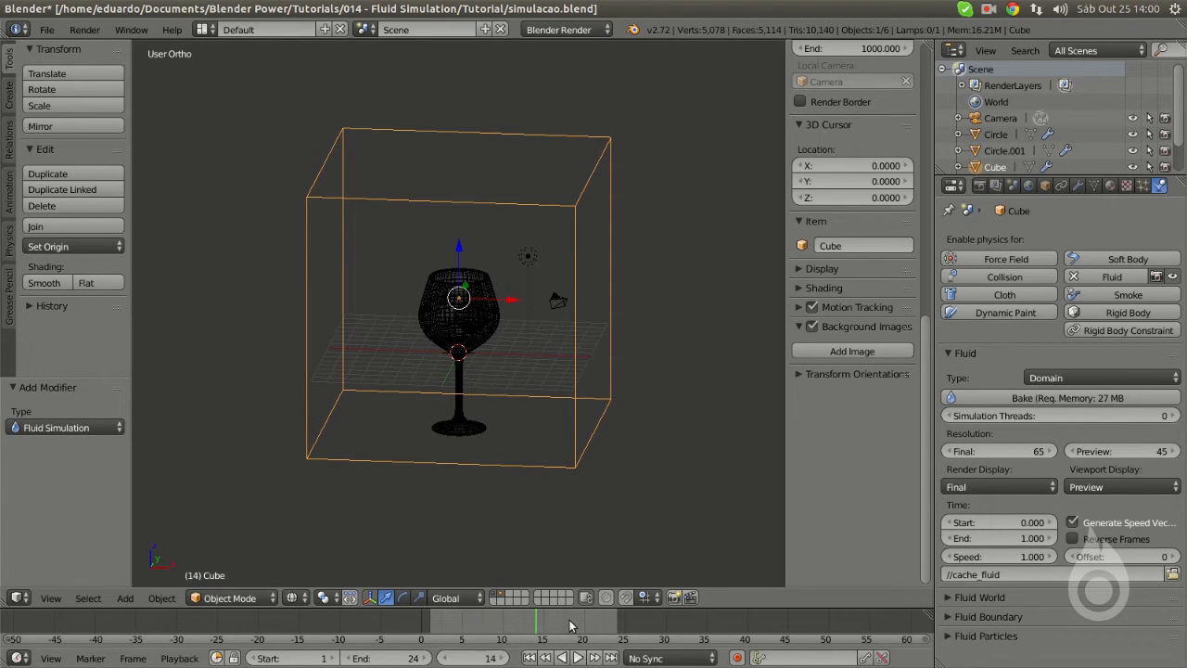
{"action": "left_click", "coordinate": [980, 186]}
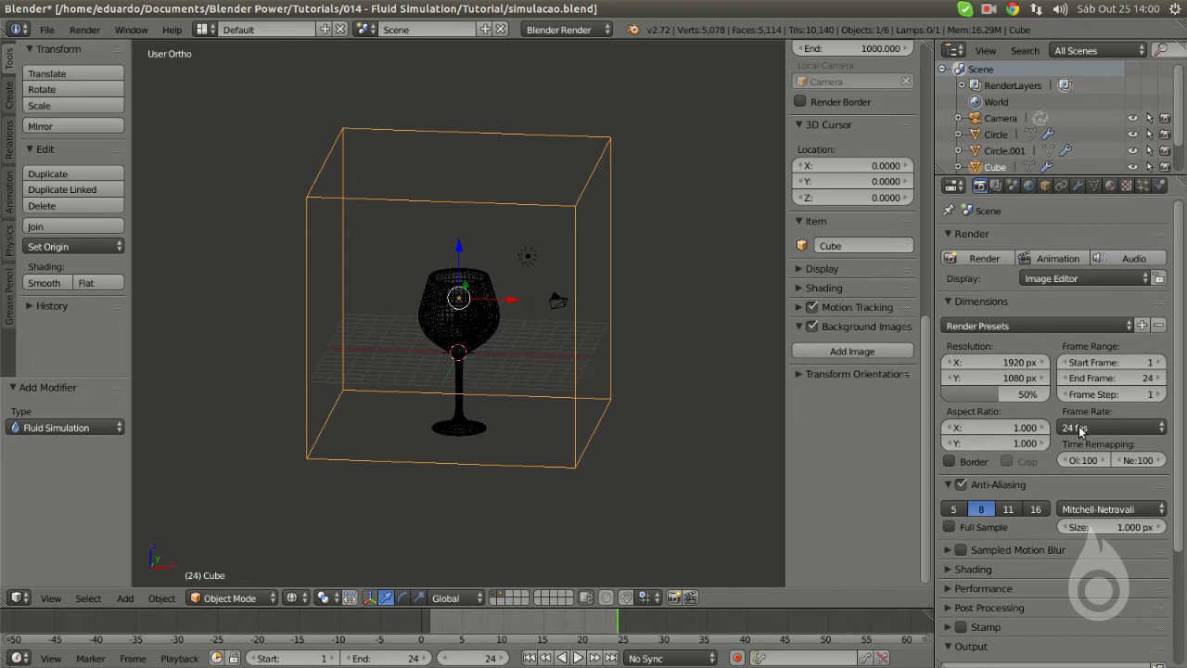
{"action": "left_click", "coordinate": [1160, 185]}
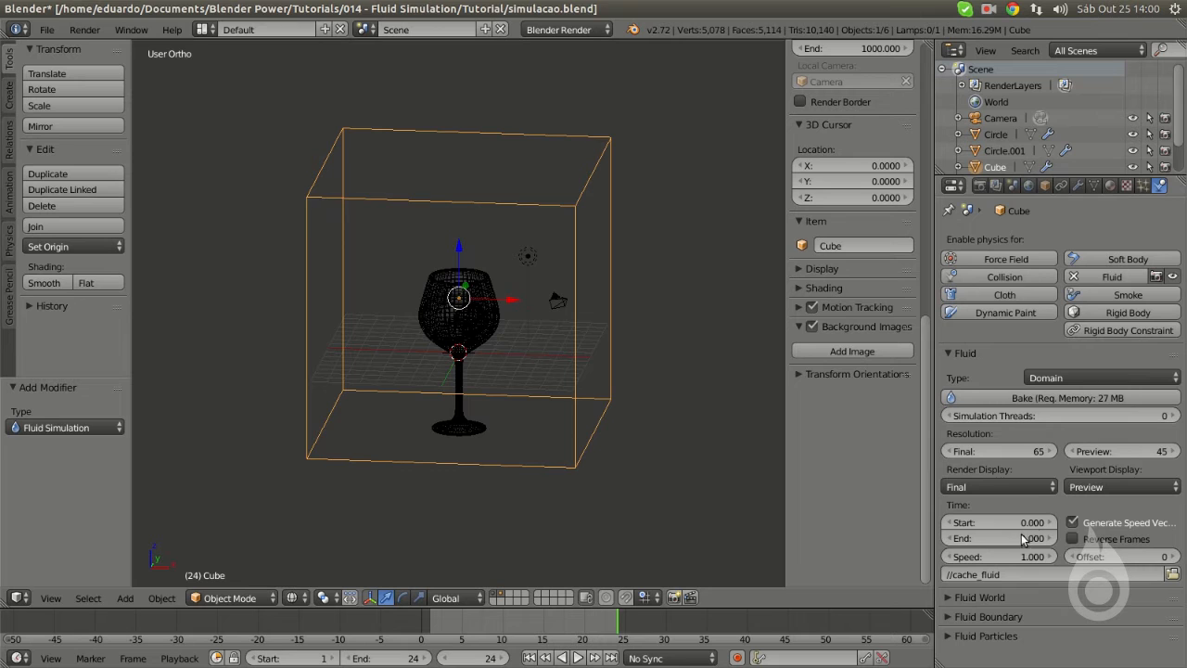
{"action": "left_click_drag", "start_coordinate": [535, 625], "coordinate": [495, 622]}
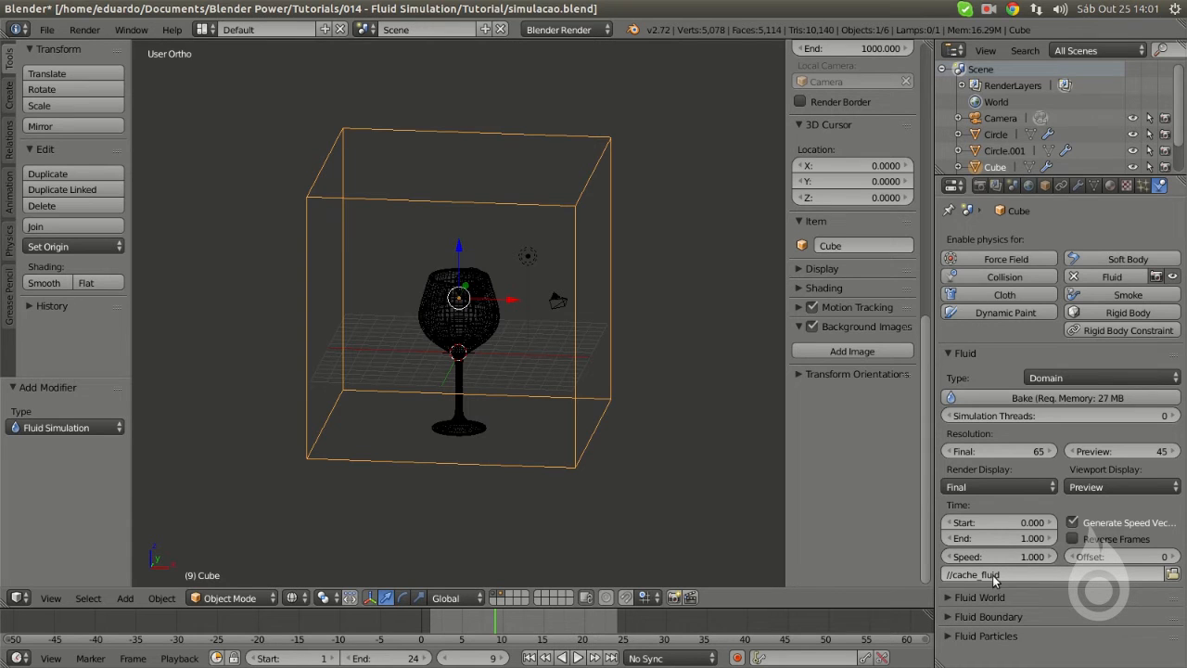
- Inspect the cache folder path of the fluid domain
{"action": "left_click", "coordinate": [1029, 575]}
{"action": "left_click_drag", "start_coordinate": [1038, 572], "coordinate": [953, 575]}
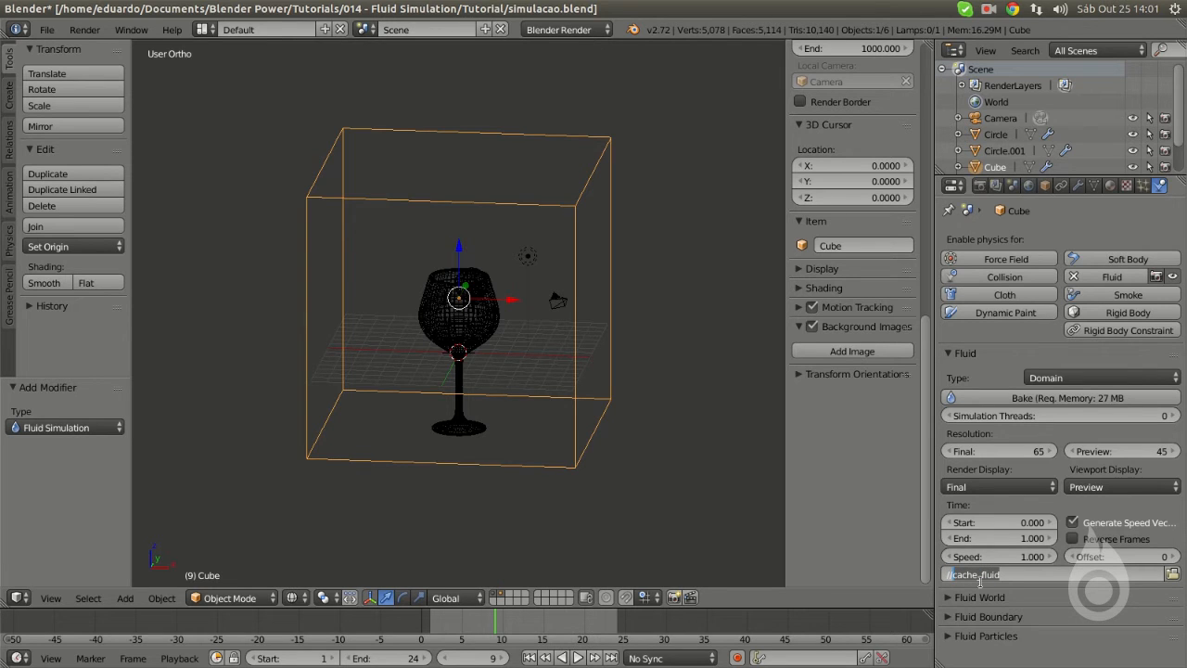
{"action": "left_click_drag", "start_coordinate": [1035, 576], "coordinate": [952, 575]}
{"action": "left_click", "coordinate": [1007, 575]}
{"action": "left_click_drag", "start_coordinate": [475, 6], "coordinate": [474, 9]}
{"action": "double_click", "coordinate": [968, 572]}
{"action": "left_click", "coordinate": [978, 573]}
{"action": "double_click", "coordinate": [993, 574]}
{"action": "left_click", "coordinate": [1029, 601]}
- Expand the Fluid World settings and set the domain's real world size to 0.3 meters
{"action": "left_click", "coordinate": [975, 598]}
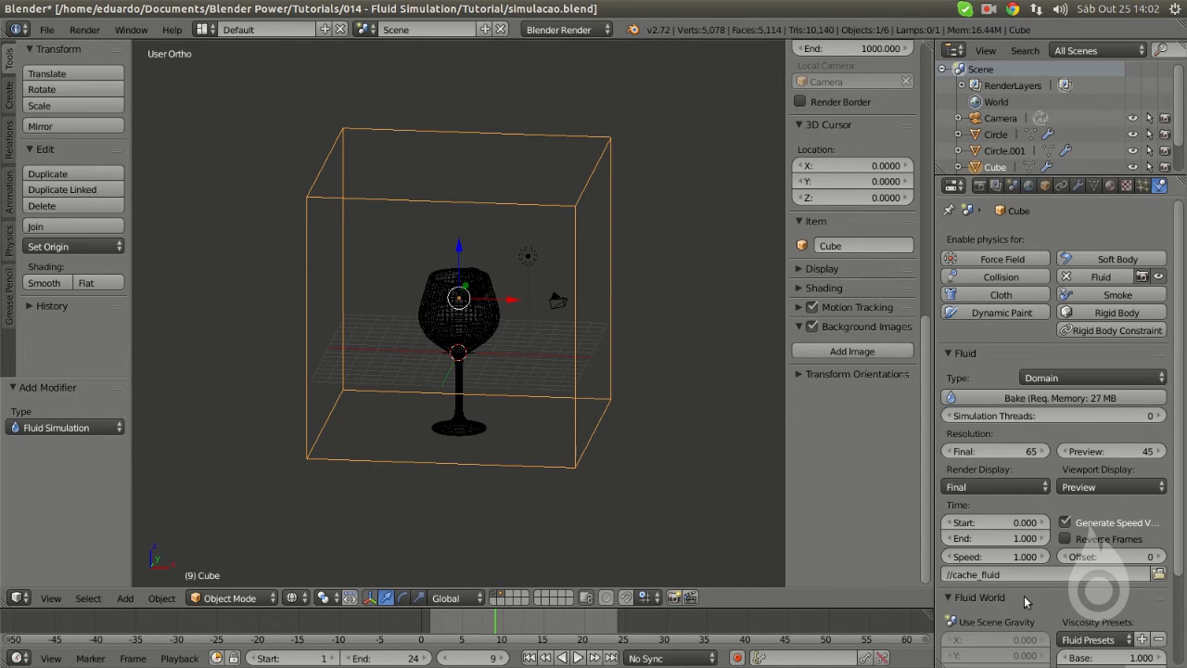
{"action": "scroll", "coordinate": [1024, 595], "scroll_direction": "down", "scroll_amount": 3}
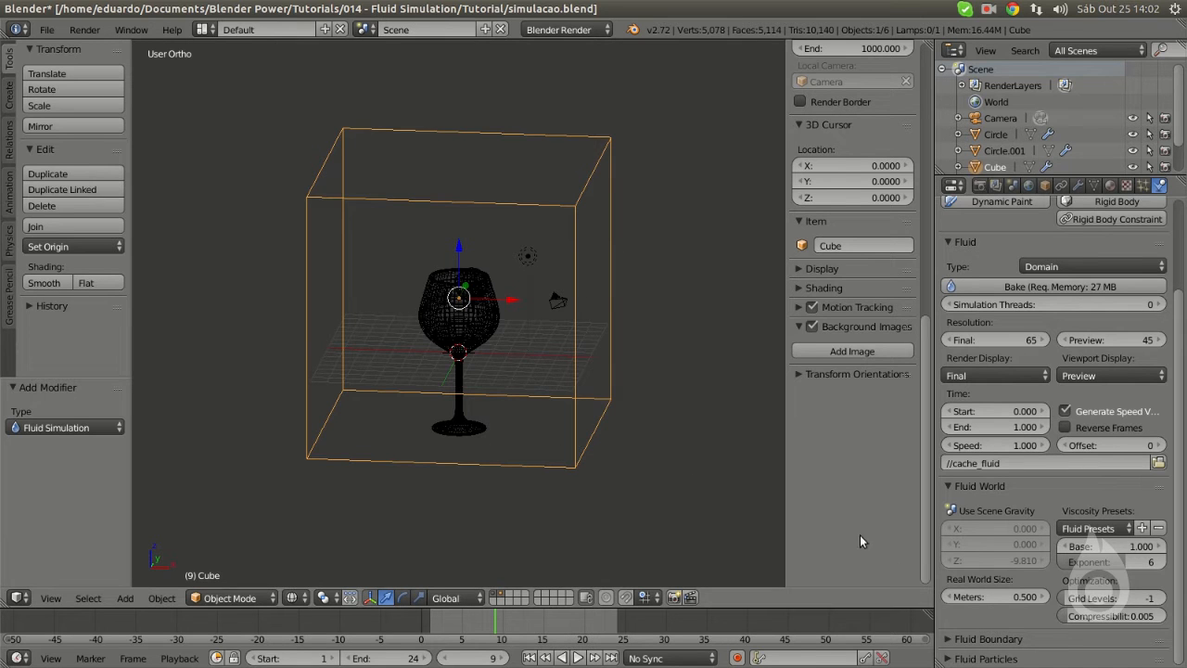
{"action": "middle_click_drag", "start_coordinate": [602, 436], "coordinate": [537, 239]}
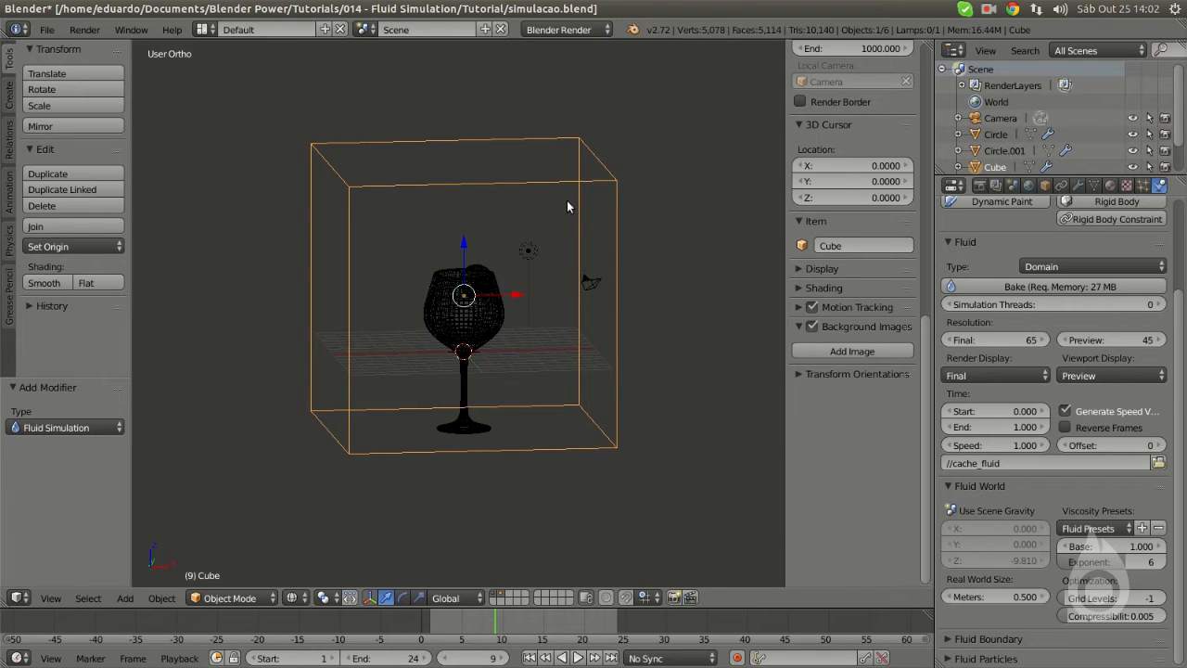
{"action": "middle_click_drag", "start_coordinate": [564, 205], "coordinate": [451, 244]}
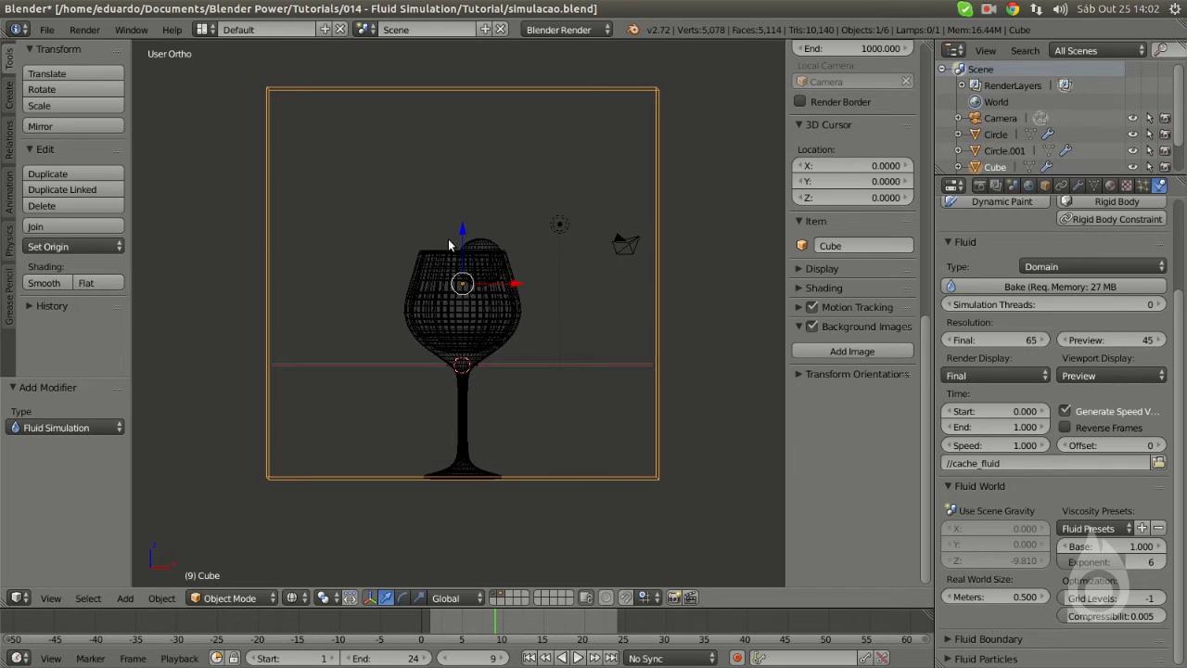
{"action": "middle_click_drag", "start_coordinate": [502, 90], "coordinate": [534, 148]}
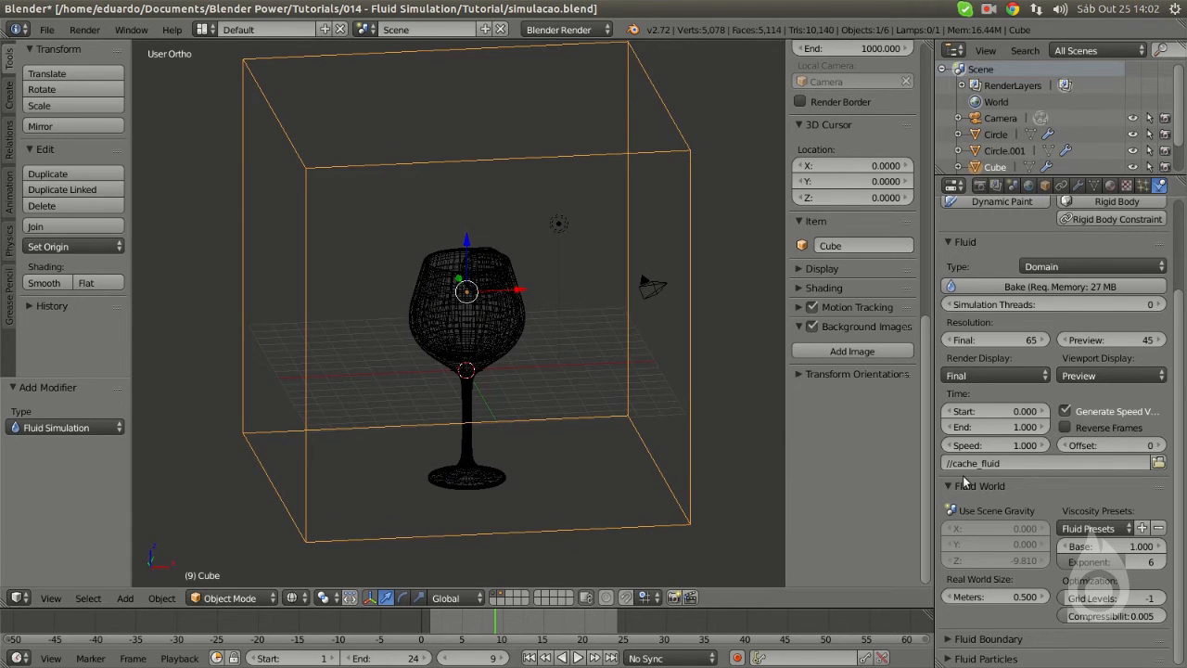
{"action": "left_click", "coordinate": [989, 596]}
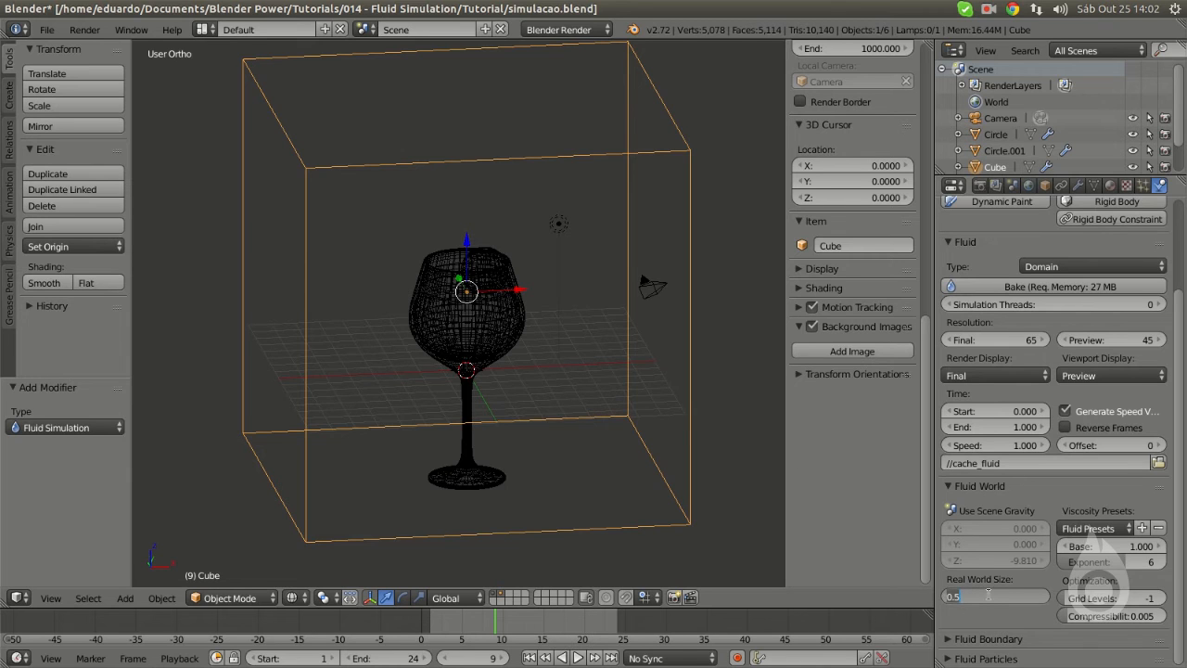
{"action": "type", "text": "0.3"}
{"action": "key", "text": "Return"}
{"action": "left_click", "coordinate": [996, 597]}
{"action": "type", "text": "5.0"}
{"action": "key", "text": "Escape"}
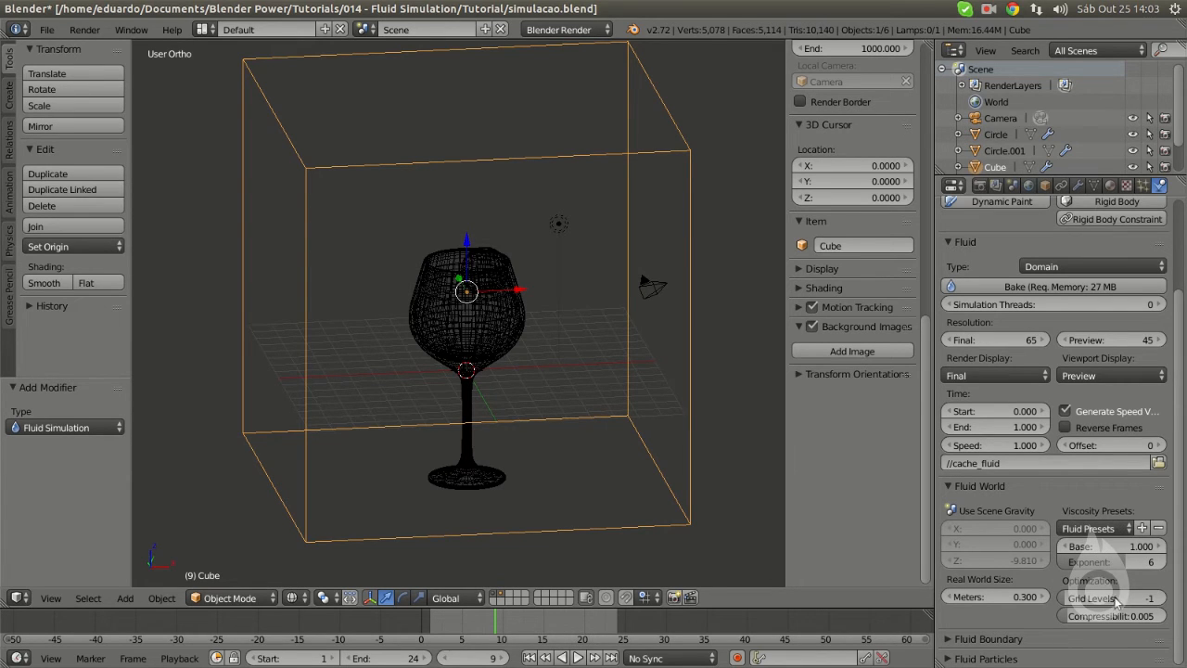
- Apply the Water viscosity preset to the fluid domain
{"action": "left_click", "coordinate": [1118, 532]}
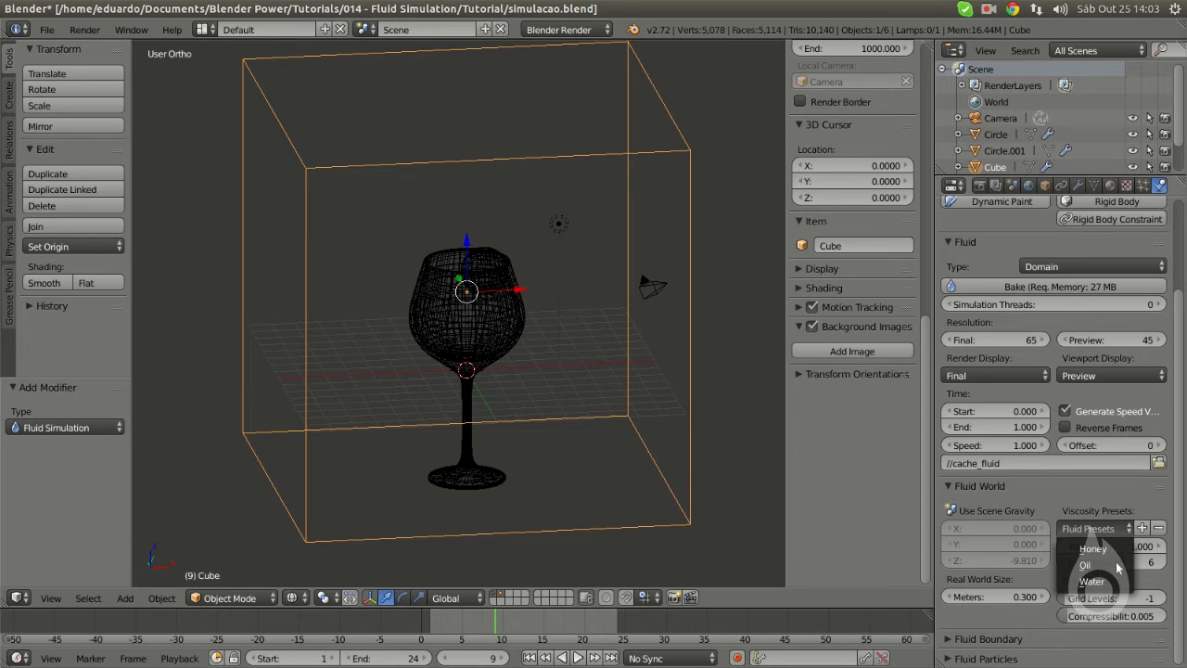
{"action": "left_click", "coordinate": [1093, 582]}
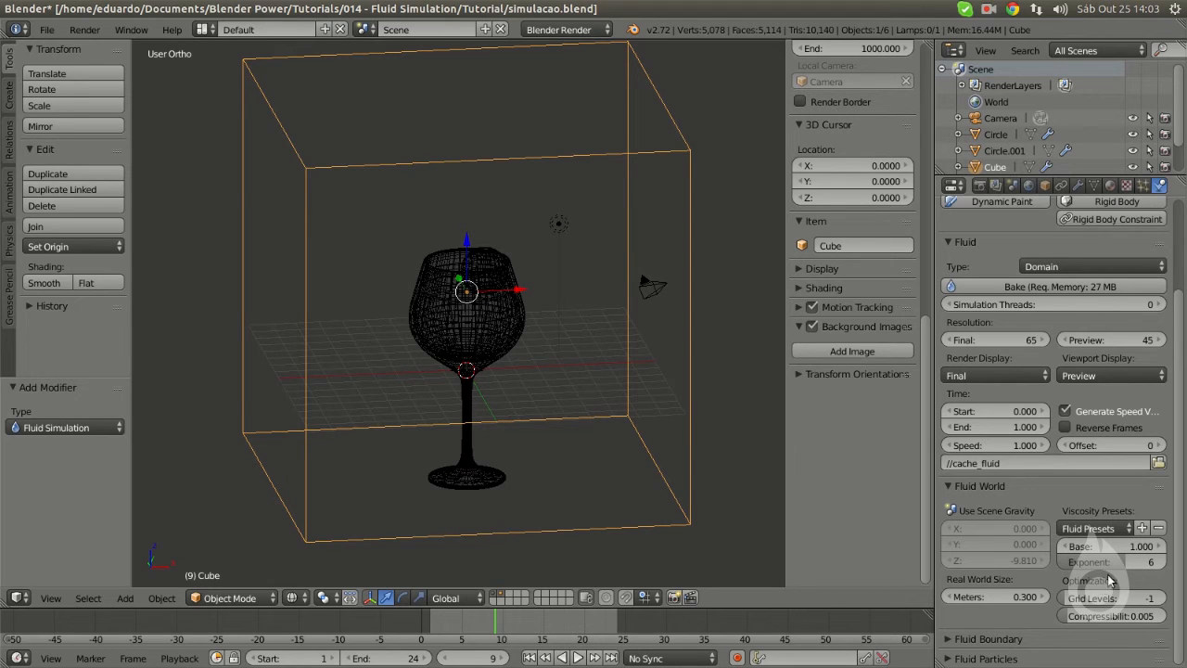
{"action": "left_click", "coordinate": [1112, 531]}
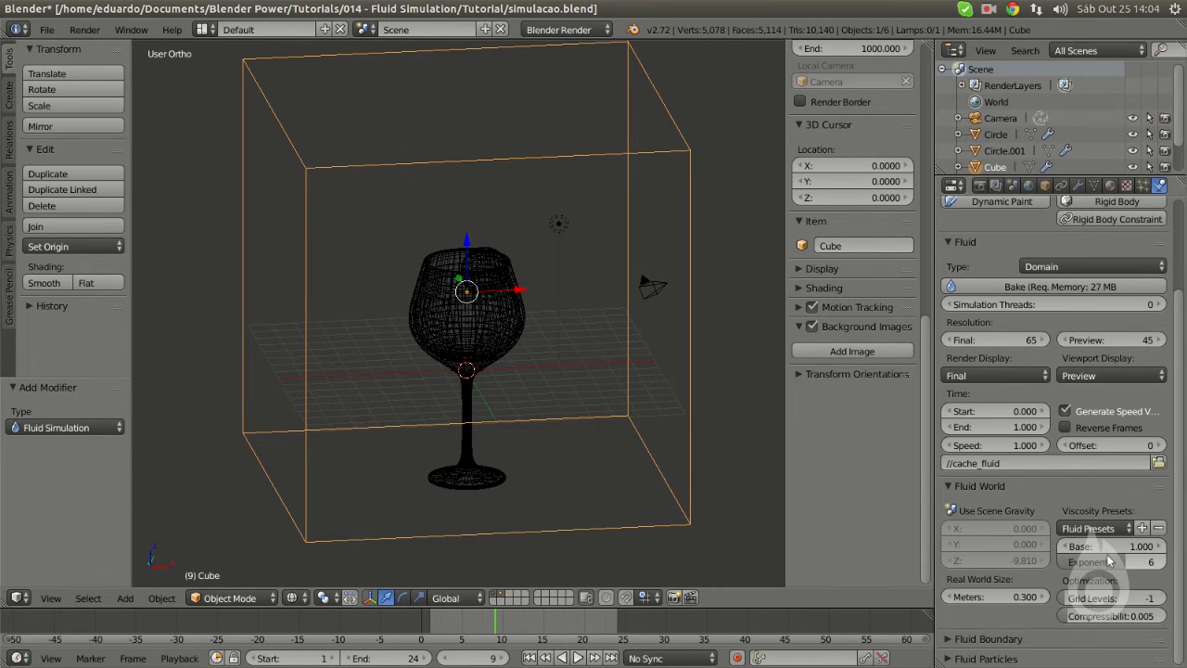
{"action": "left_click", "coordinate": [1097, 528]}
{"action": "left_click", "coordinate": [1099, 579]}
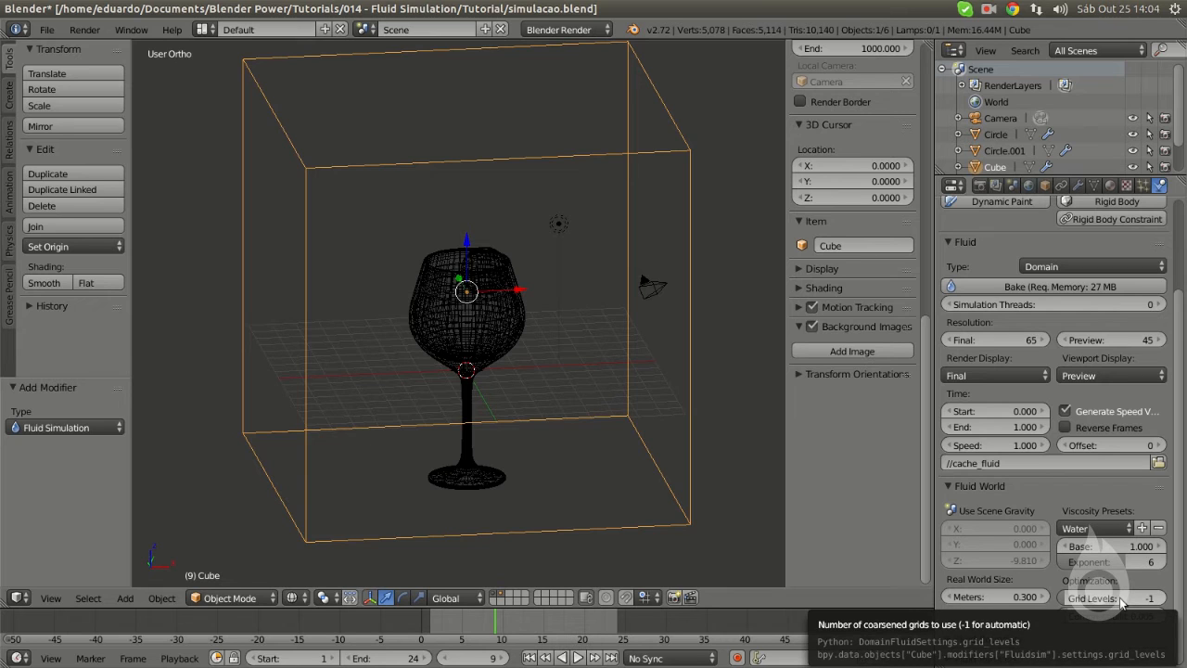
- Collapse Fluid World and set the surface subdivisions in the Fluid Boundary settings to 2
{"action": "left_click", "coordinate": [1008, 486]}
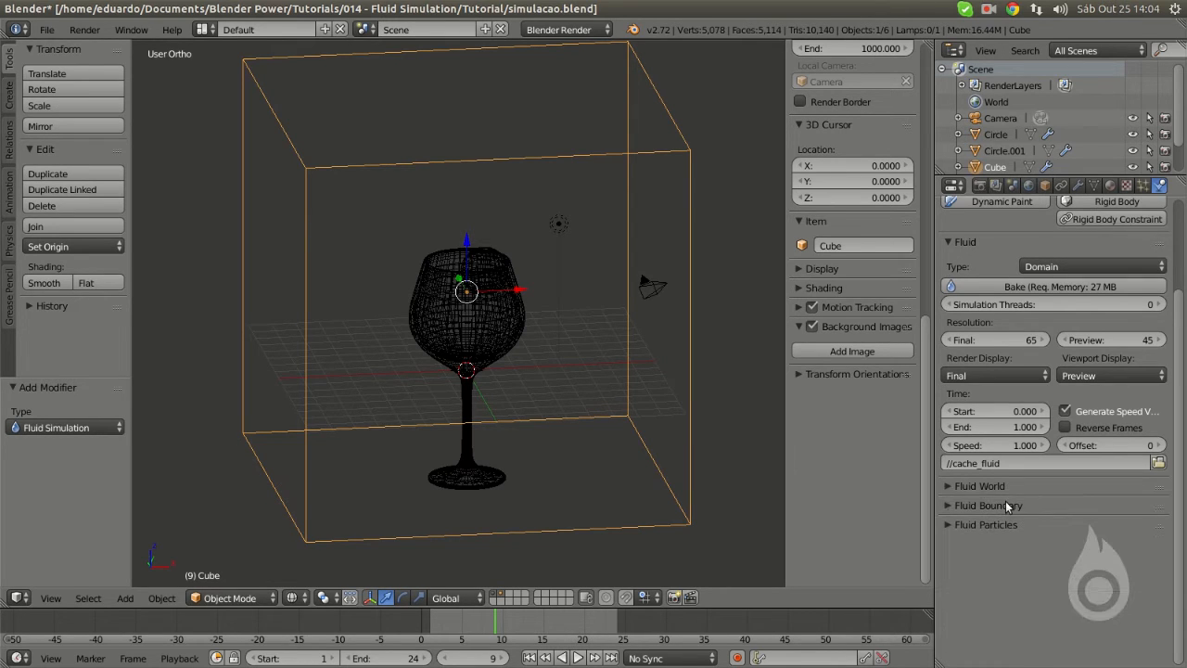
{"action": "left_click", "coordinate": [1006, 505]}
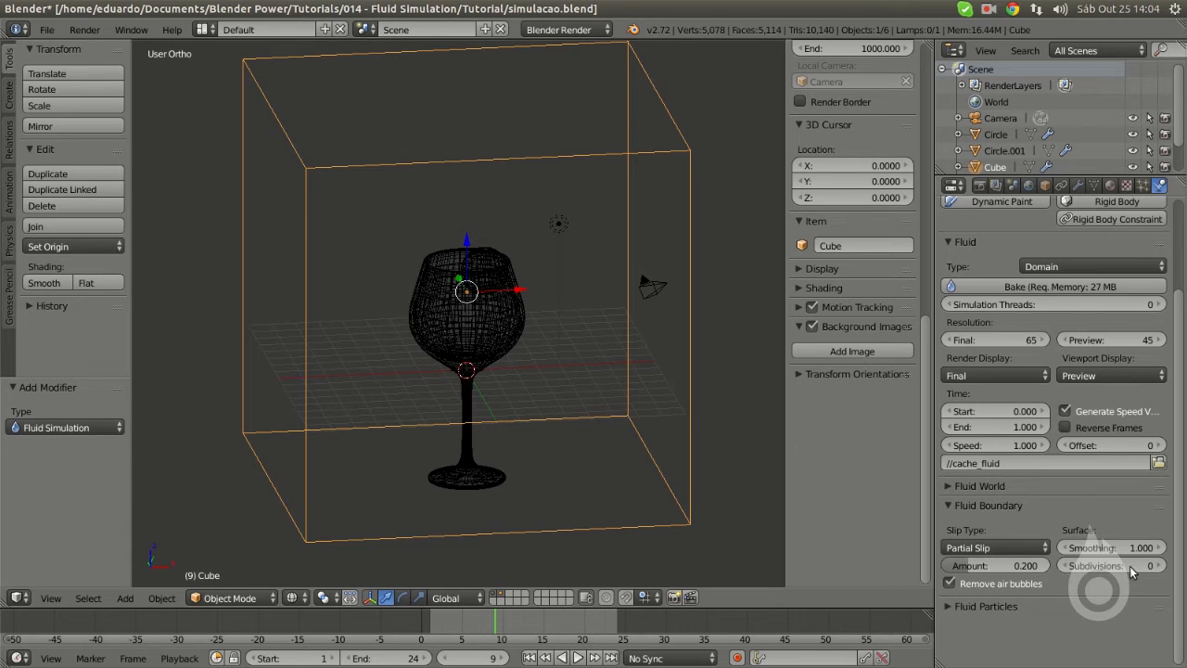
{"action": "left_click", "coordinate": [1157, 564]}
{"action": "left_click", "coordinate": [1159, 564]}
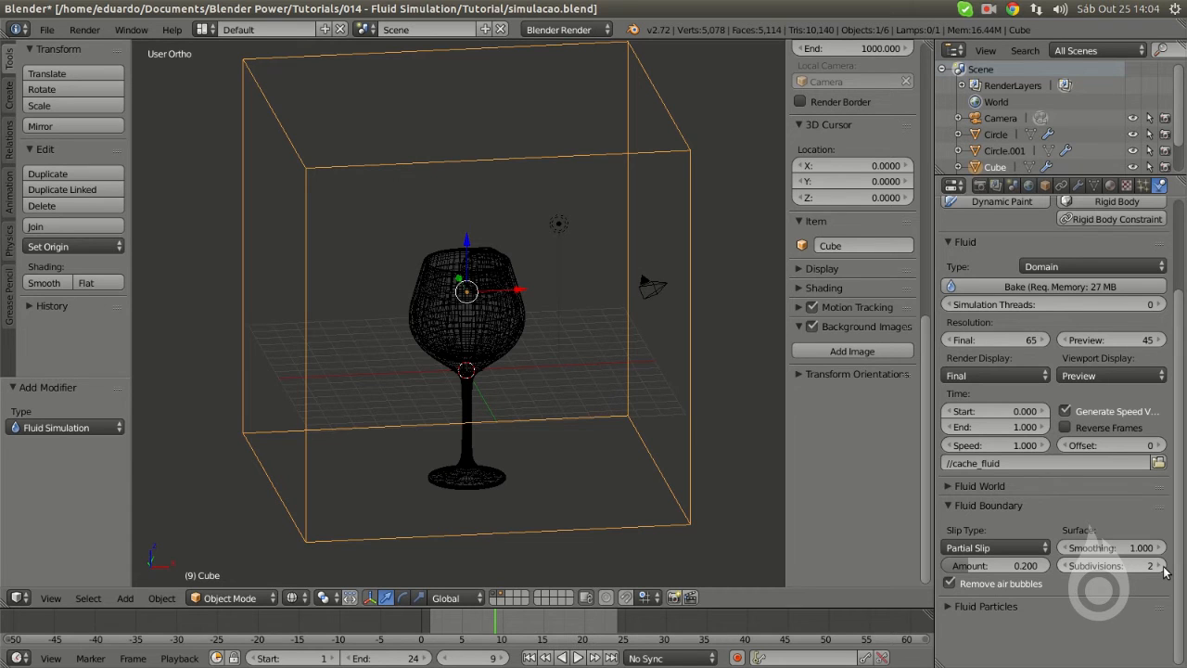
- Collapse Fluid Boundary and set the Generate amount in the Fluid Particles settings to 0.1
{"action": "left_click", "coordinate": [1013, 505]}
{"action": "left_click", "coordinate": [1004, 524]}
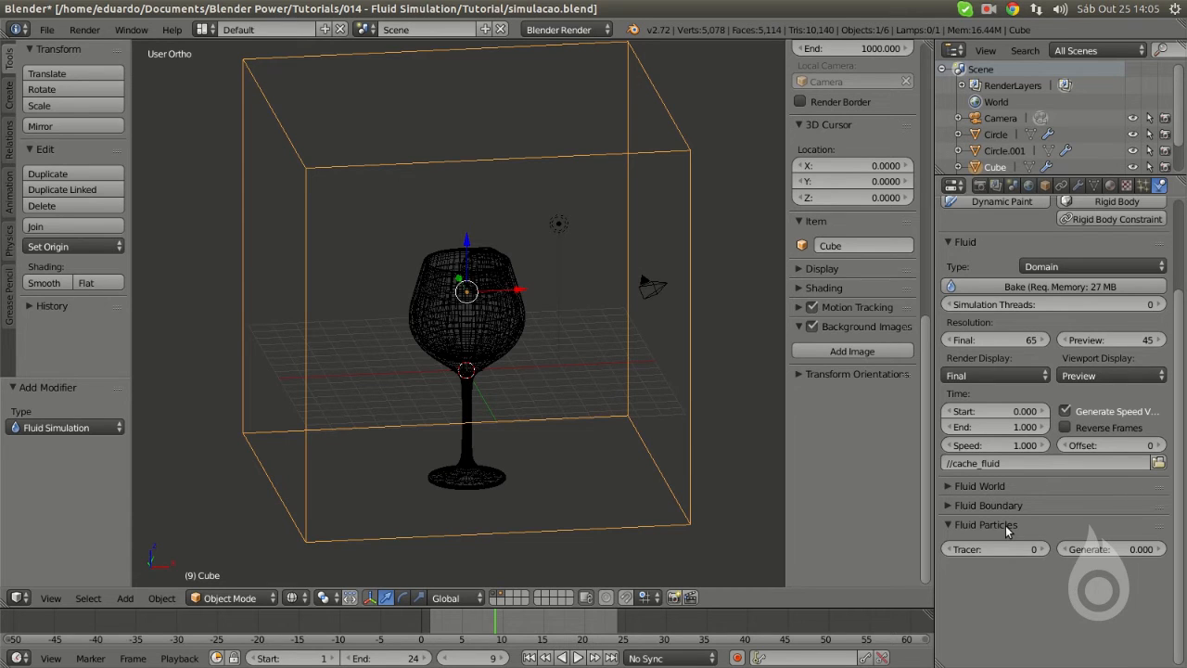
{"action": "left_click", "coordinate": [1092, 549]}
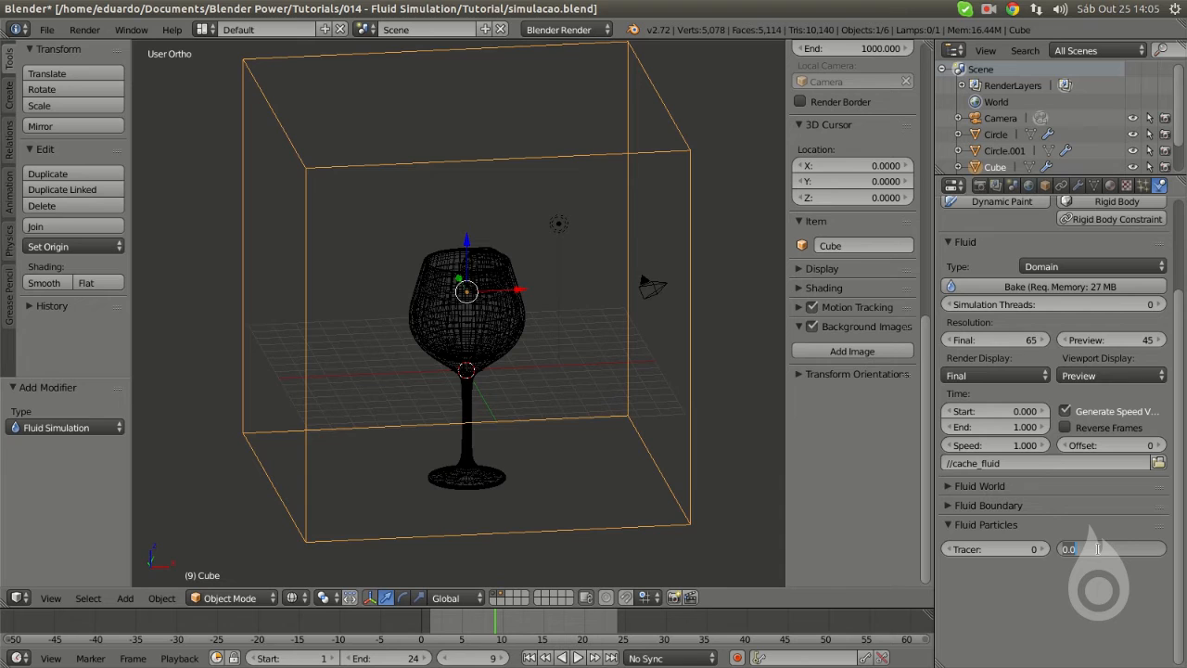
{"action": "type", "text": "1"}
{"action": "key", "text": "Return"}
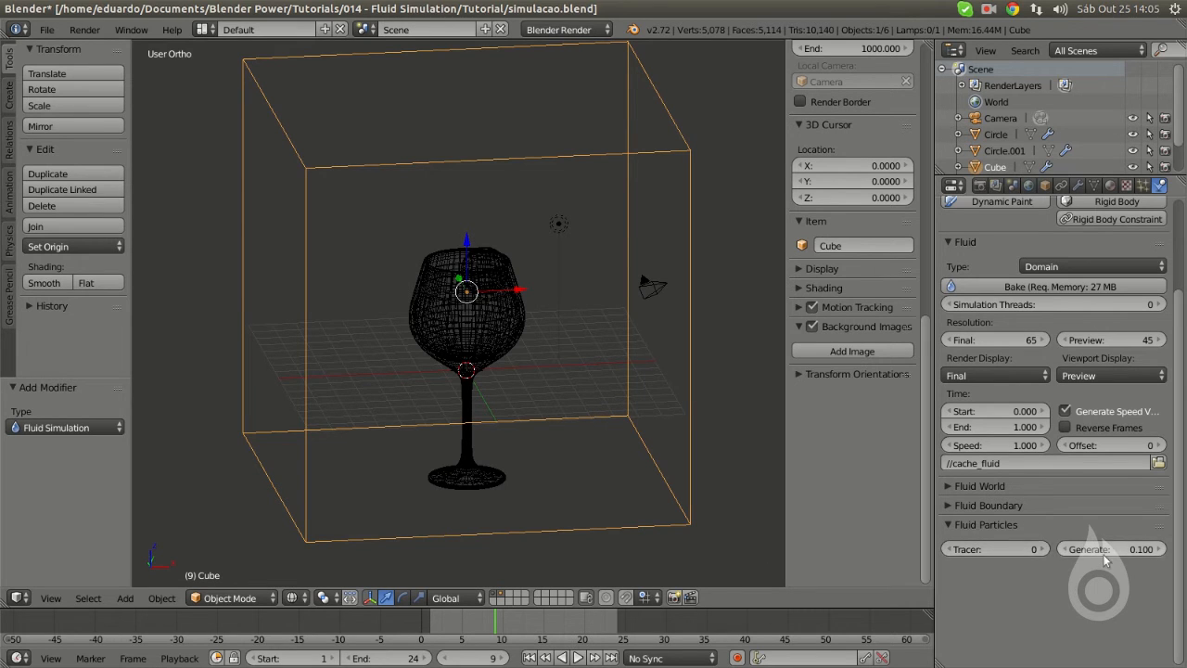
- Review the Fluid Boundary settings, collapse them, and set the domain's final resolution to 160
{"action": "left_click", "coordinate": [1010, 505]}
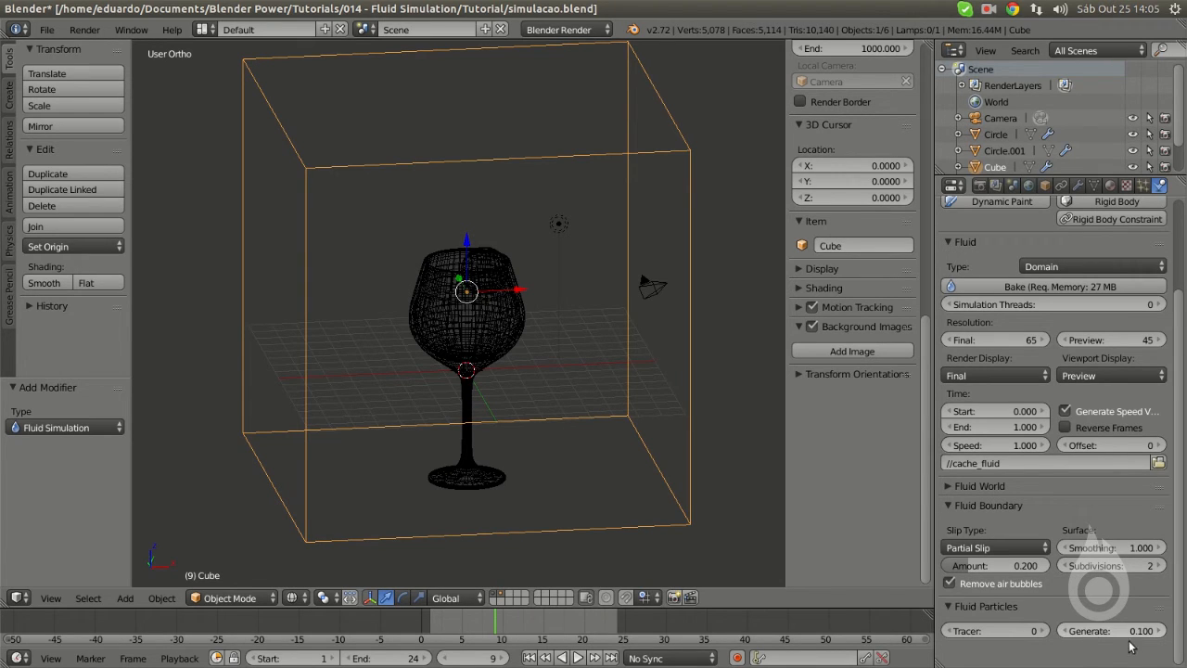
{"action": "left_click", "coordinate": [997, 502]}
{"action": "left_click", "coordinate": [1026, 342]}
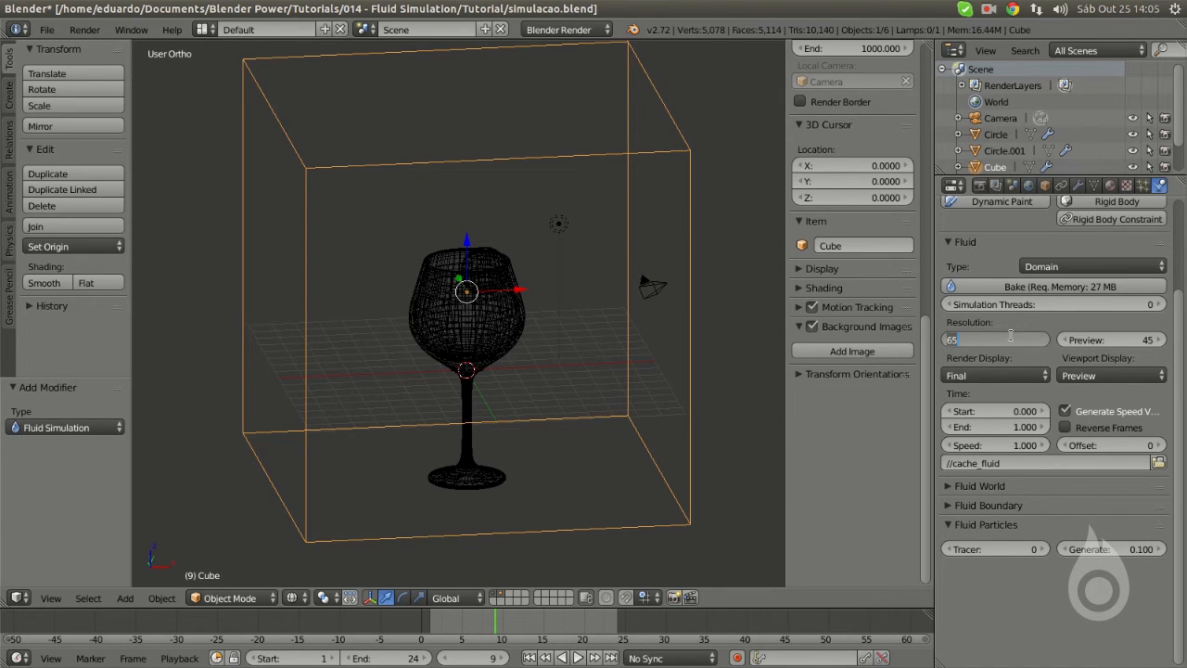
{"action": "type", "text": "160"}
{"action": "key", "text": "Return"}
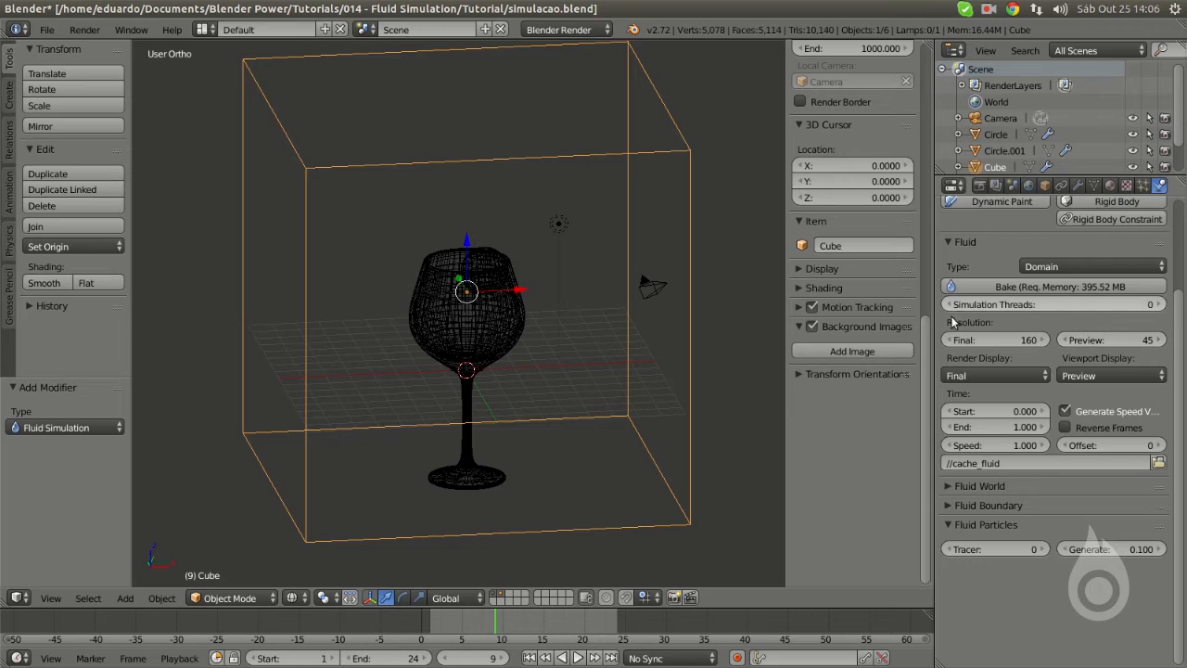
- Save the blend file and bake the fluid simulation
{"action": "left_click_drag", "start_coordinate": [923, 367], "coordinate": [926, 315]}
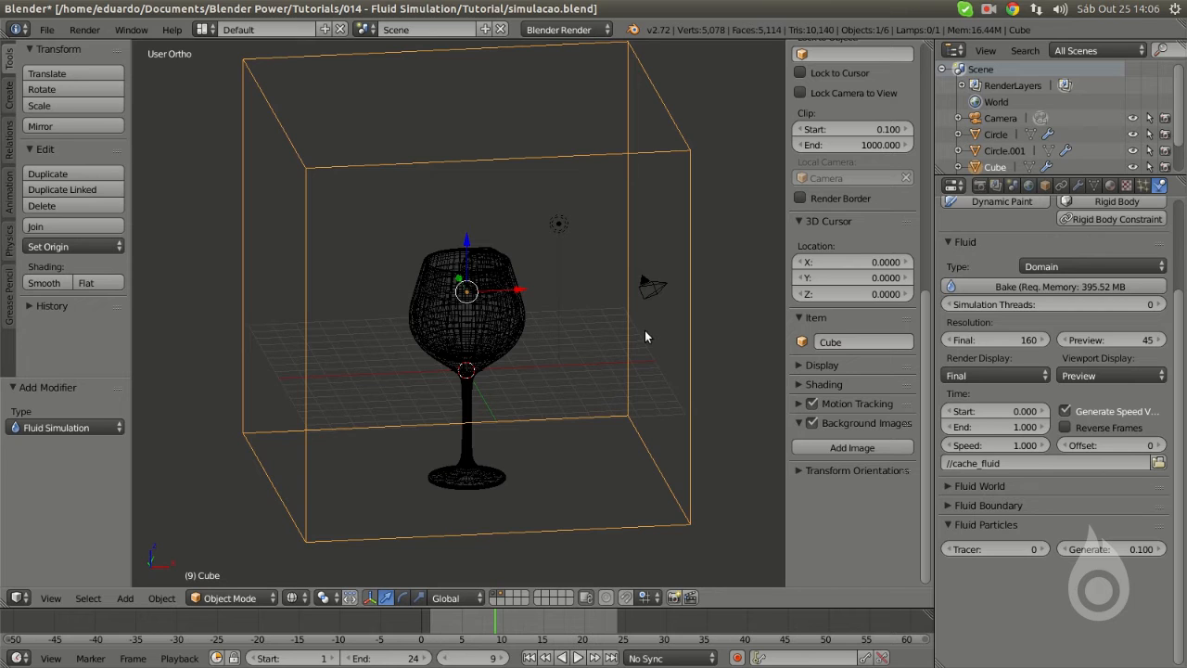
{"action": "key", "text": "ctrl+s"}
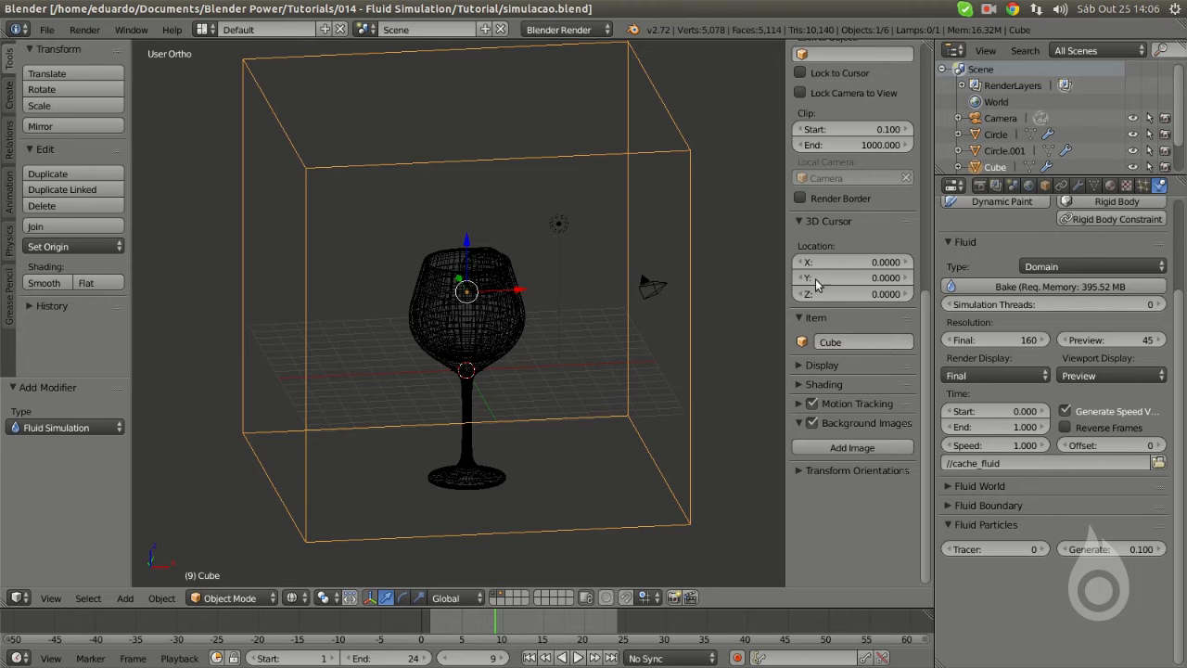
{"action": "left_click", "coordinate": [1040, 287]}
- Scrub through the baked simulation to frame 21 and examine the fluid mesh around the wine glass from several sides
{"action": "middle_click_drag", "start_coordinate": [657, 318], "coordinate": [663, 320]}
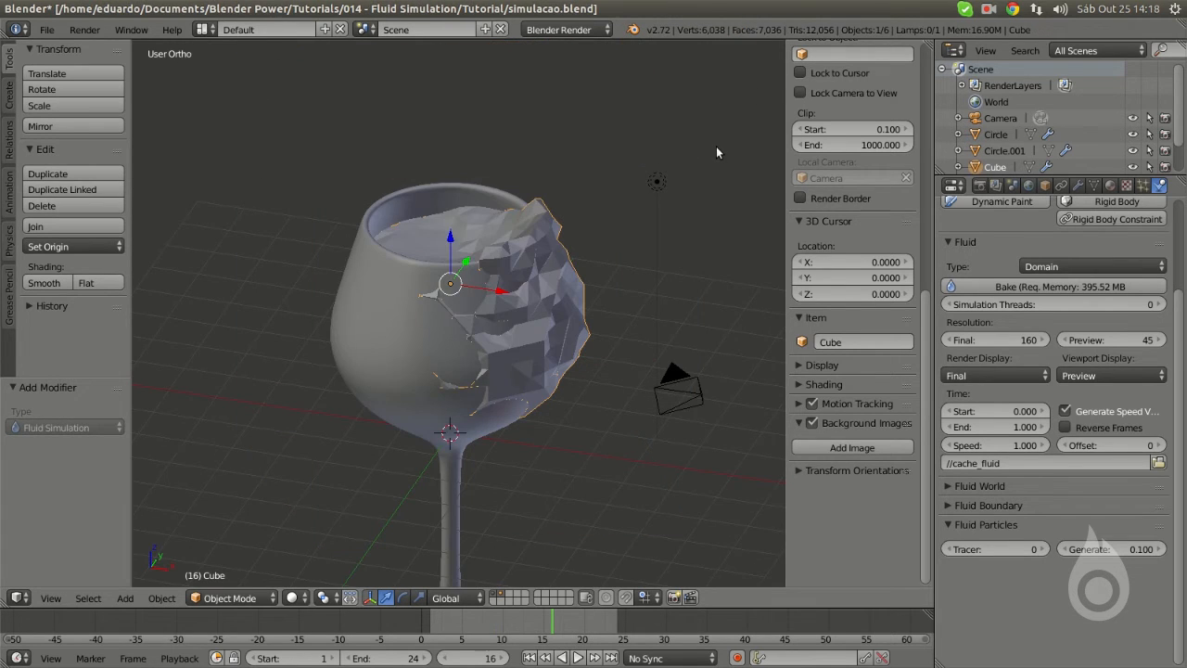
{"action": "middle_click_drag", "start_coordinate": [547, 264], "coordinate": [505, 315]}
{"action": "left_click_drag", "start_coordinate": [435, 629], "coordinate": [589, 643]}
{"action": "middle_click_drag", "start_coordinate": [584, 399], "coordinate": [332, 394]}
{"action": "scroll", "coordinate": [446, 350], "scroll_direction": "up", "scroll_amount": 3}
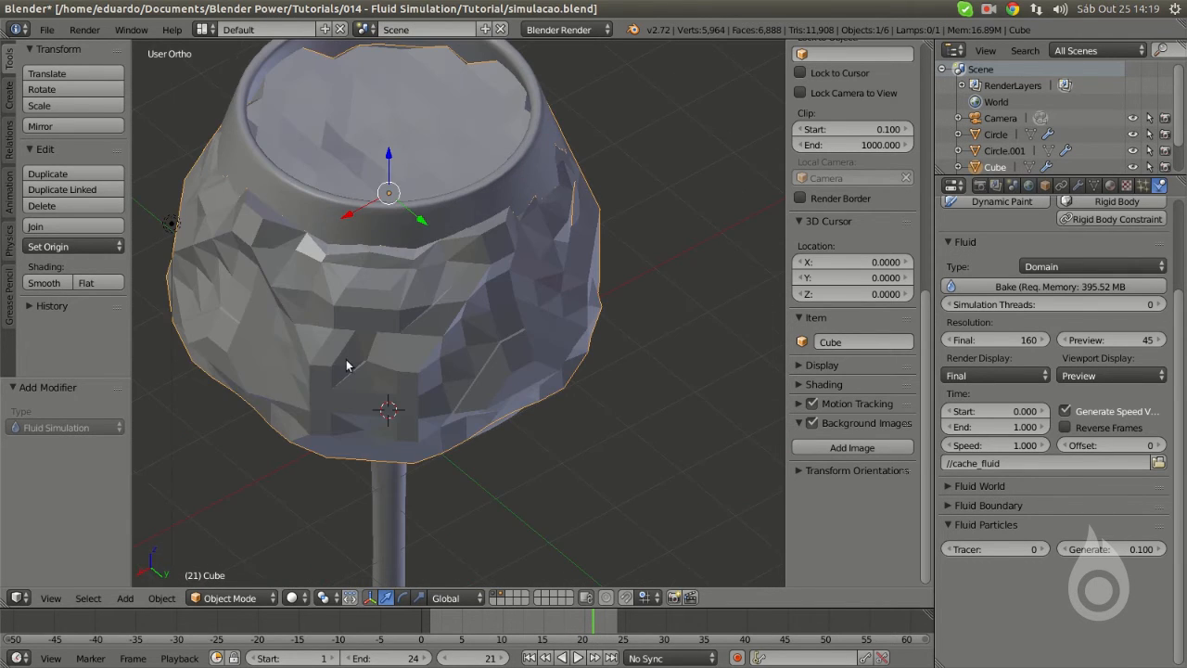
{"action": "middle_click_drag", "start_coordinate": [489, 368], "coordinate": [539, 324]}
{"action": "middle_click_drag", "start_coordinate": [519, 368], "coordinate": [529, 362]}
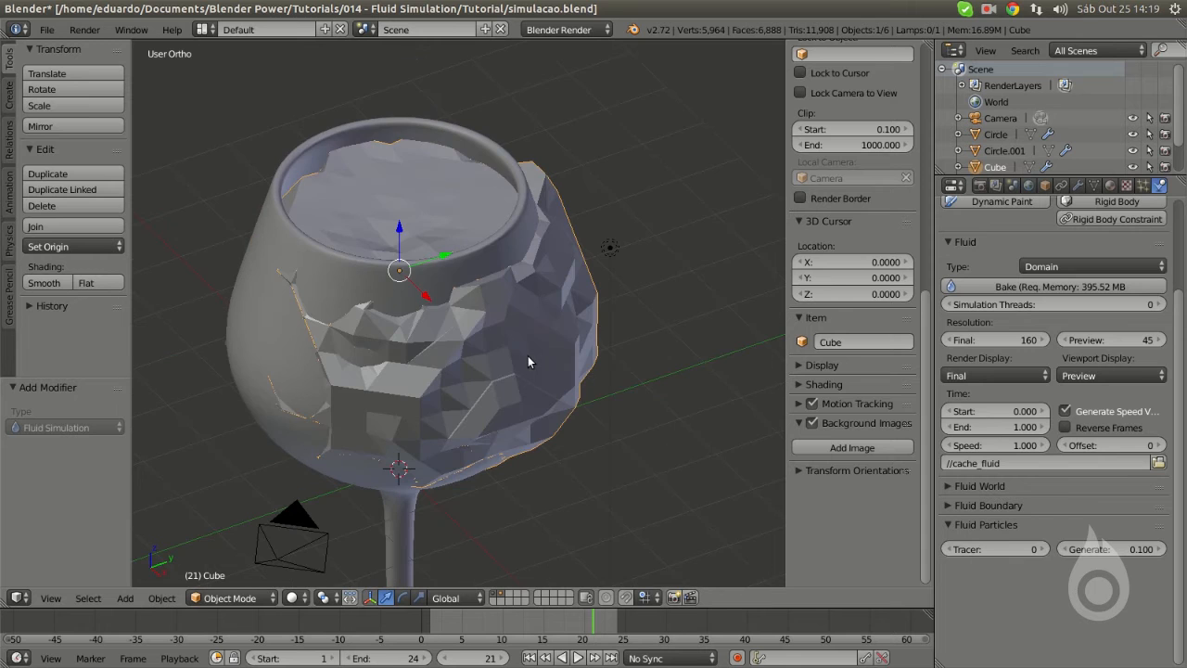
- Set the domain's viewport display mode to Final and view the high-resolution fluid mesh around the glass
{"action": "scroll", "coordinate": [524, 356], "scroll_direction": "down", "scroll_amount": 4}
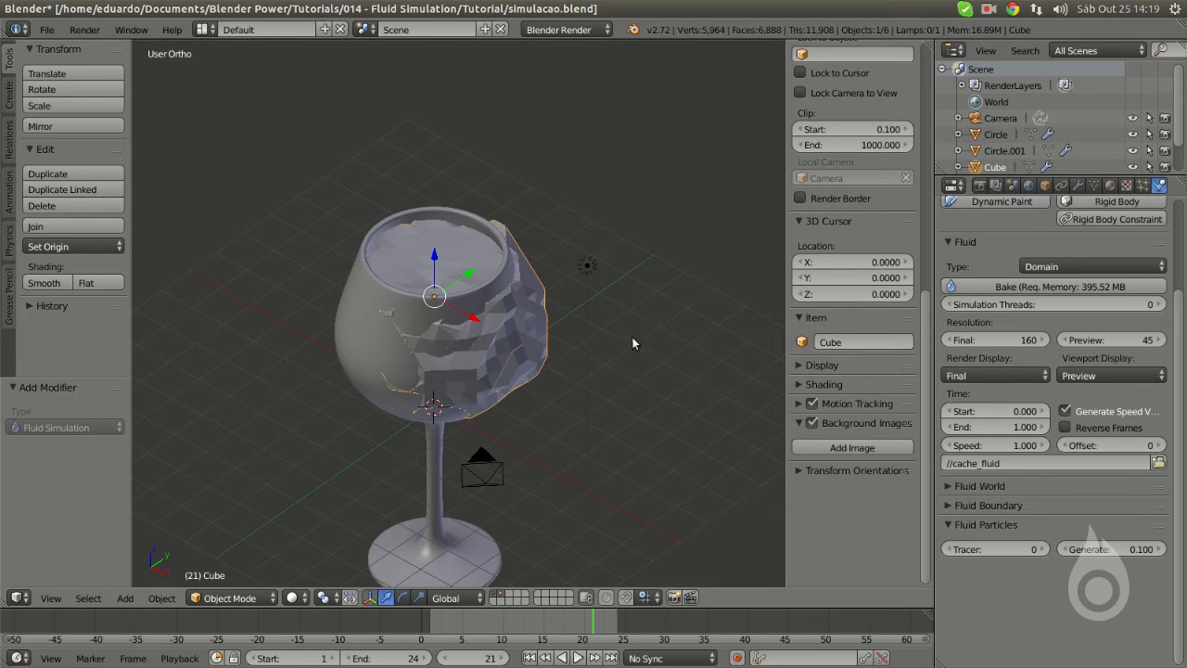
{"action": "scroll", "coordinate": [450, 403], "scroll_direction": "up", "scroll_amount": 3}
{"action": "middle_click_drag", "start_coordinate": [450, 402], "coordinate": [456, 363]}
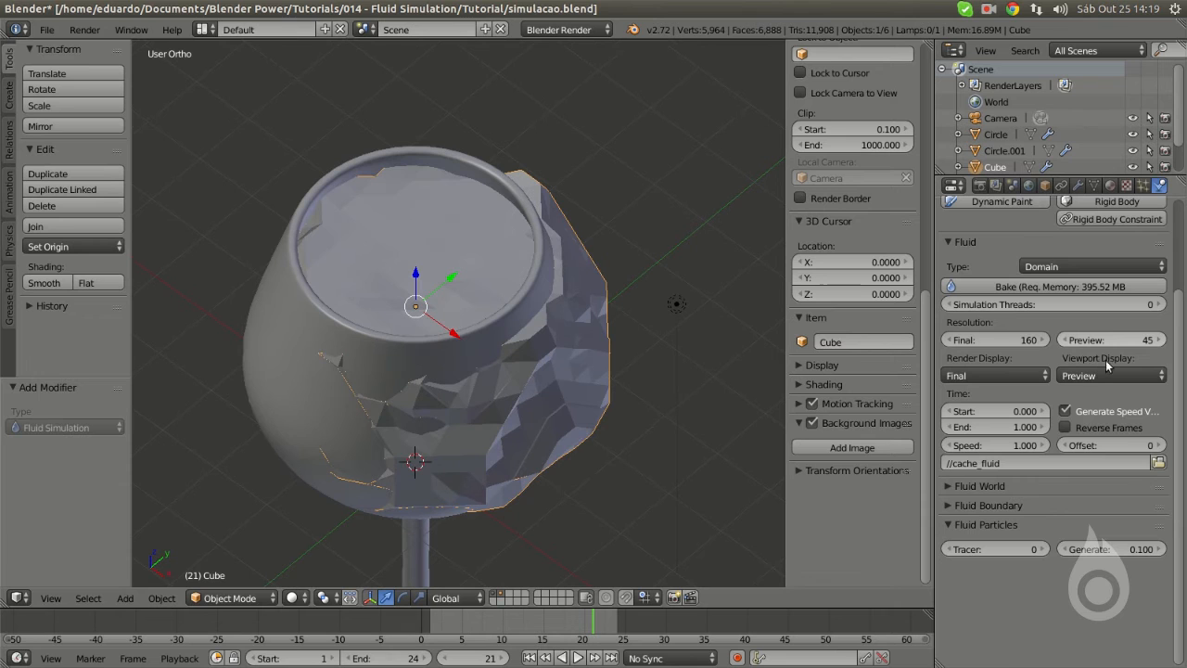
{"action": "left_click", "coordinate": [1099, 374]}
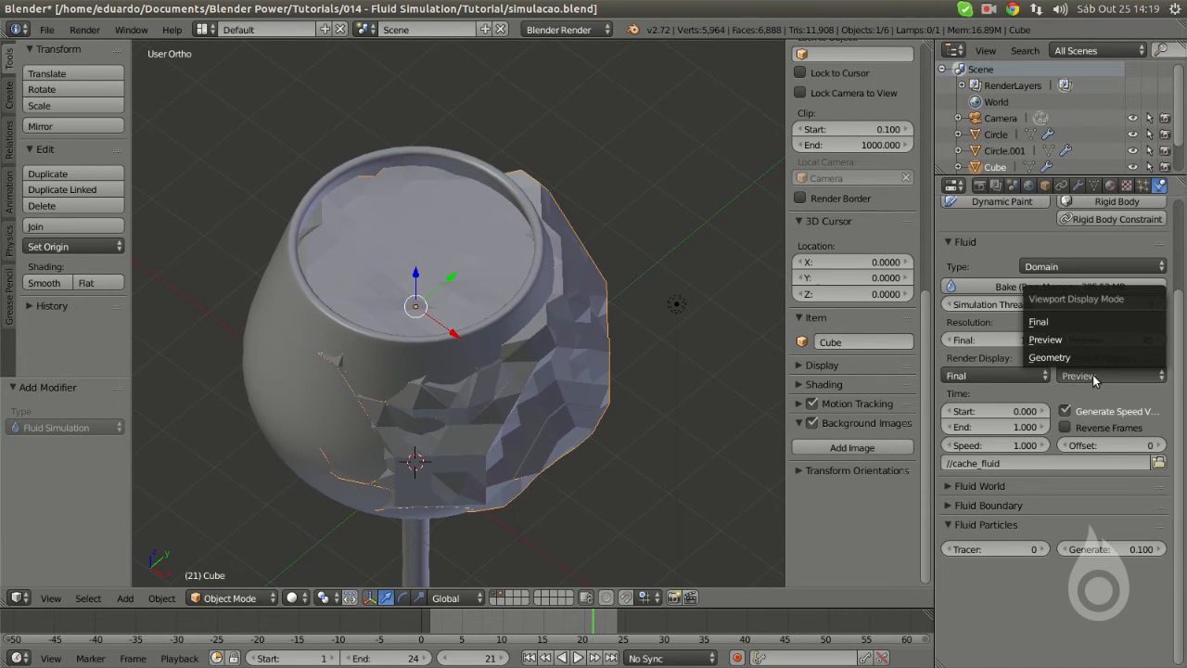
{"action": "left_click", "coordinate": [1052, 322]}
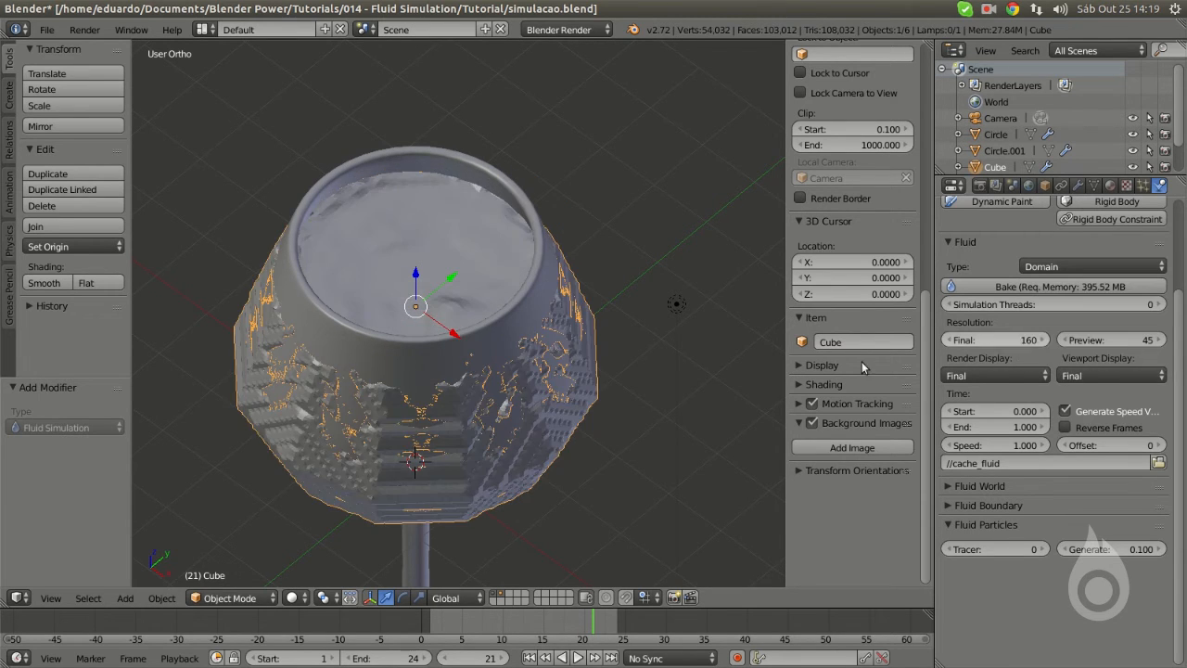
{"action": "middle_click_drag", "start_coordinate": [436, 408], "coordinate": [338, 327]}
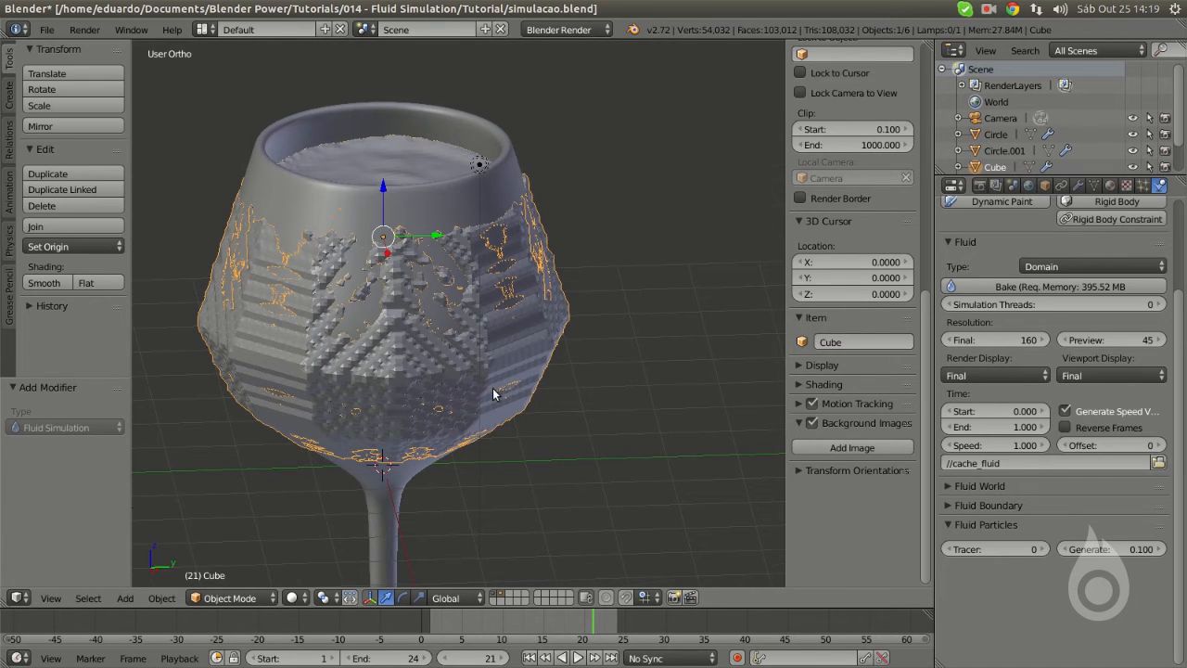
- Scrub the baked simulation back to frame 5 and examine how the fluid mesh sits against the glass
{"action": "middle_click_drag", "start_coordinate": [494, 392], "coordinate": [398, 633]}
{"action": "mouse_move", "coordinate": [470, 626]}
{"action": "left_mouse_down"}
{"action": "mouse_move", "coordinate": [551, 645]}
{"action": "mouse_move", "coordinate": [510, 645]}
{"action": "mouse_move", "coordinate": [553, 644]}
{"action": "mouse_move", "coordinate": [520, 612]}
{"action": "mouse_move", "coordinate": [459, 616]}
{"action": "left_mouse_up"}
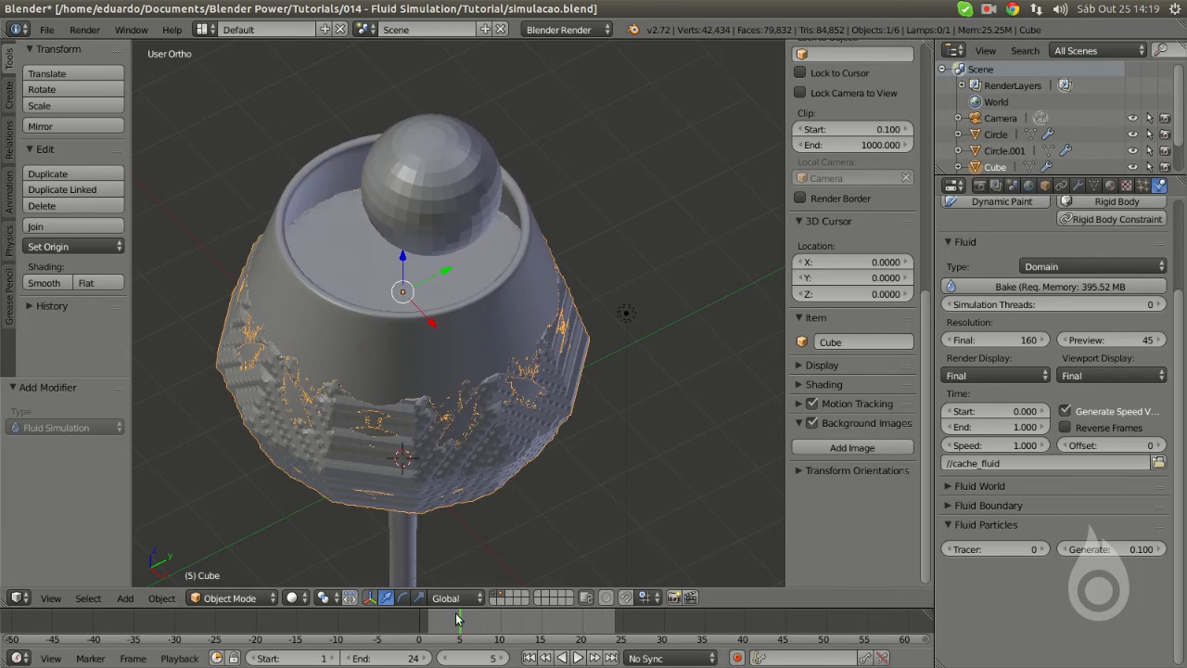
{"action": "scroll", "coordinate": [453, 354], "scroll_direction": "down", "scroll_amount": 2}
{"action": "middle_click_drag", "start_coordinate": [453, 354], "coordinate": [535, 345]}
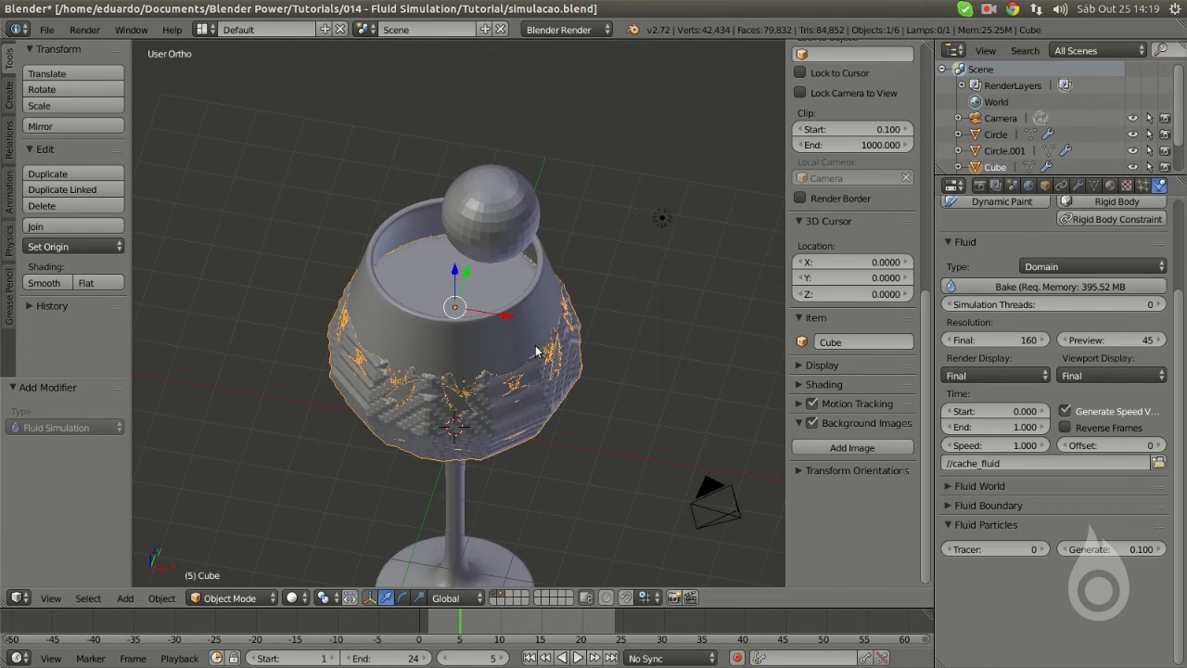
- Isolate the fluid mesh and sphere without the glass, check the mesh in wireframe, and select the liquid object Circle.001
{"action": "right_click", "coordinate": [494, 562]}
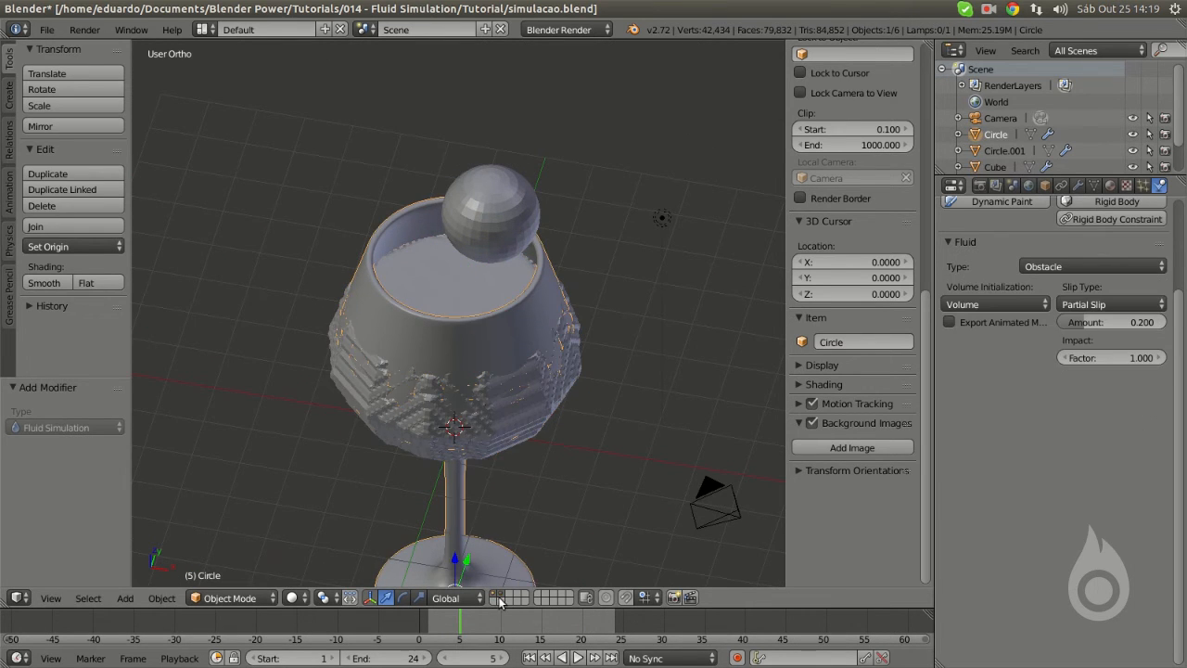
{"action": "key", "text": "h"}
{"action": "right_click", "coordinate": [488, 396]}
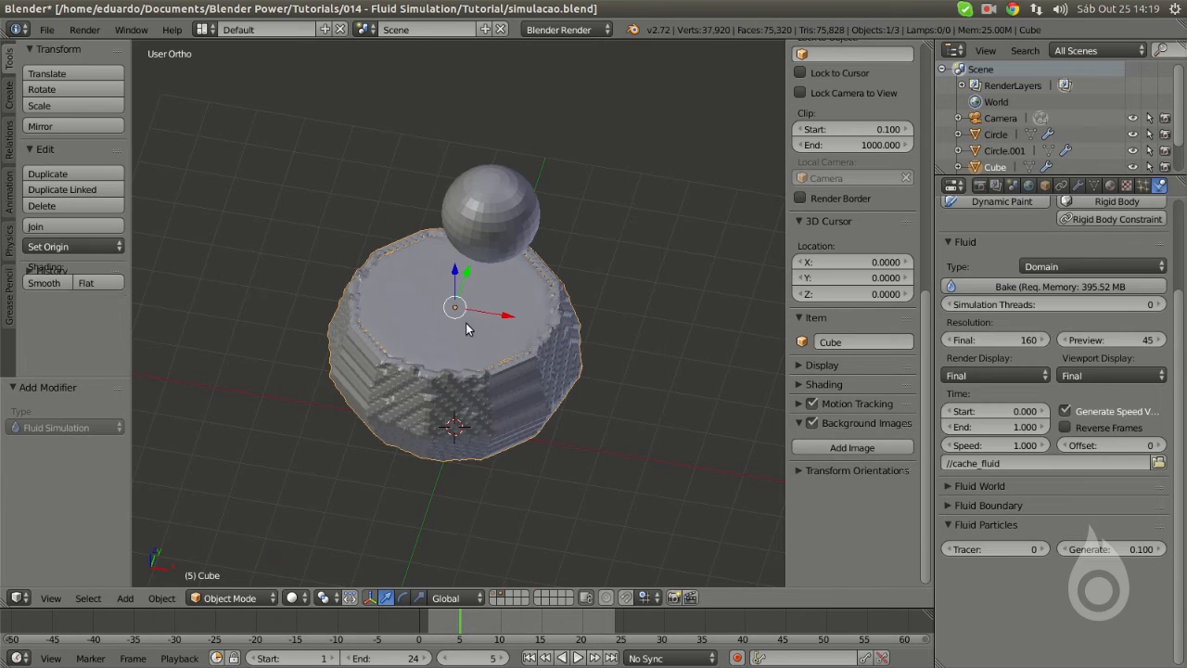
{"action": "mouse_move", "coordinate": [488, 396]}
{"action": "middle_mouse_down"}
{"action": "mouse_move", "coordinate": [487, 334]}
{"action": "mouse_move", "coordinate": [496, 392]}
{"action": "middle_mouse_up"}
{"action": "key", "text": "z"}
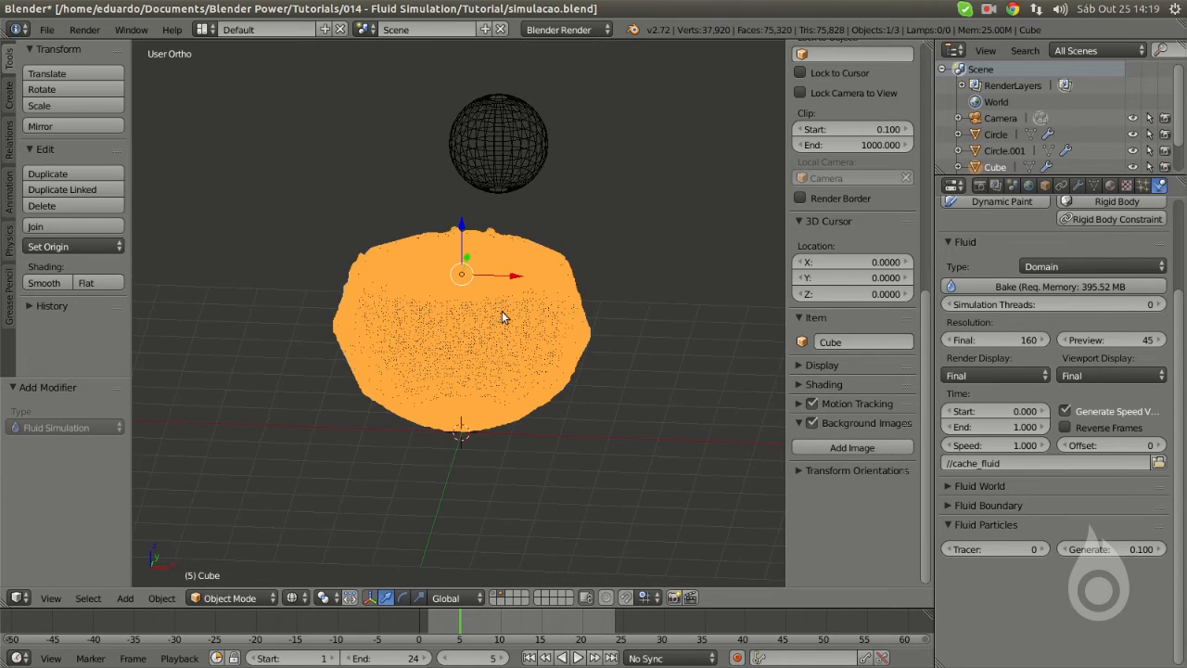
{"action": "right_click", "coordinate": [512, 299]}
{"action": "key", "text": "z"}
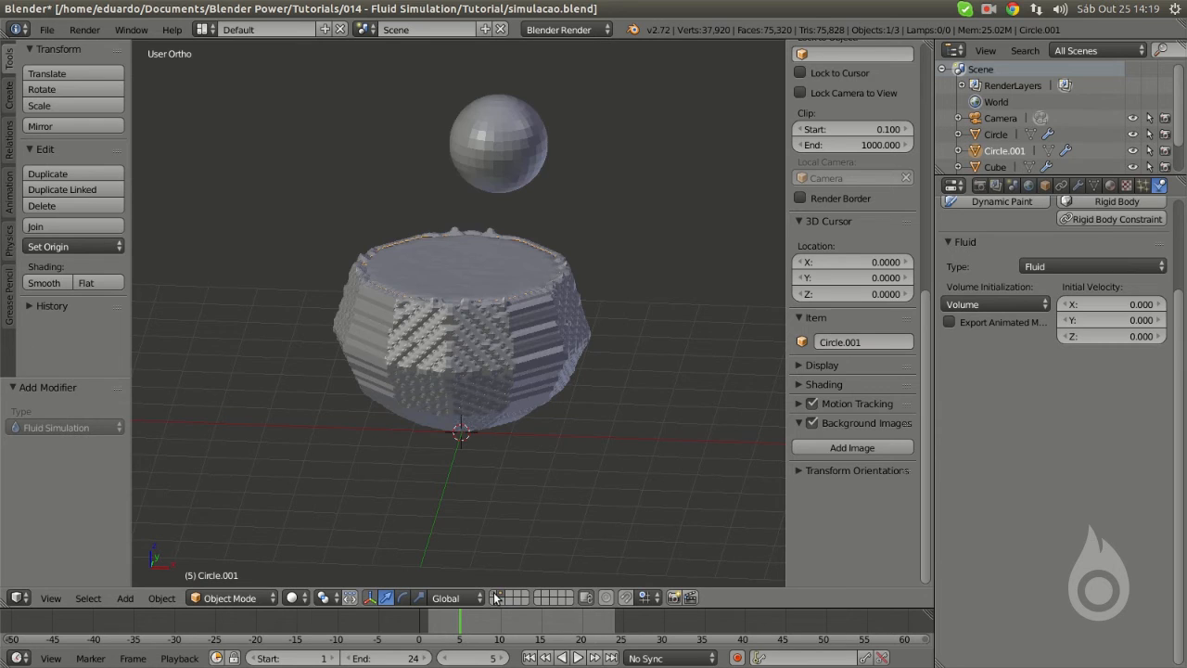
- Show the glass again in wireframe and scale the whole Circle.001 mesh down to about 0.905 in Edit Mode
{"action": "key", "text": "z"}
{"action": "middle_click_drag", "start_coordinate": [601, 379], "coordinate": [688, 489]}
{"action": "scroll", "coordinate": [683, 441], "scroll_direction": "up", "scroll_amount": 2}
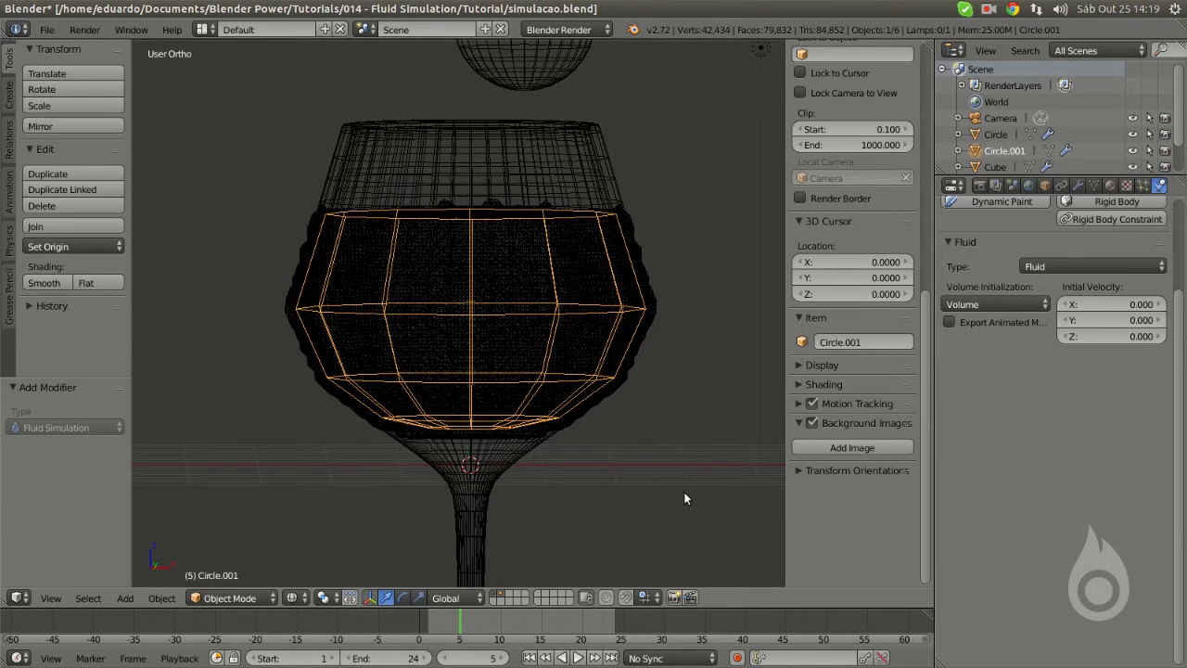
{"action": "key", "text": "s"}
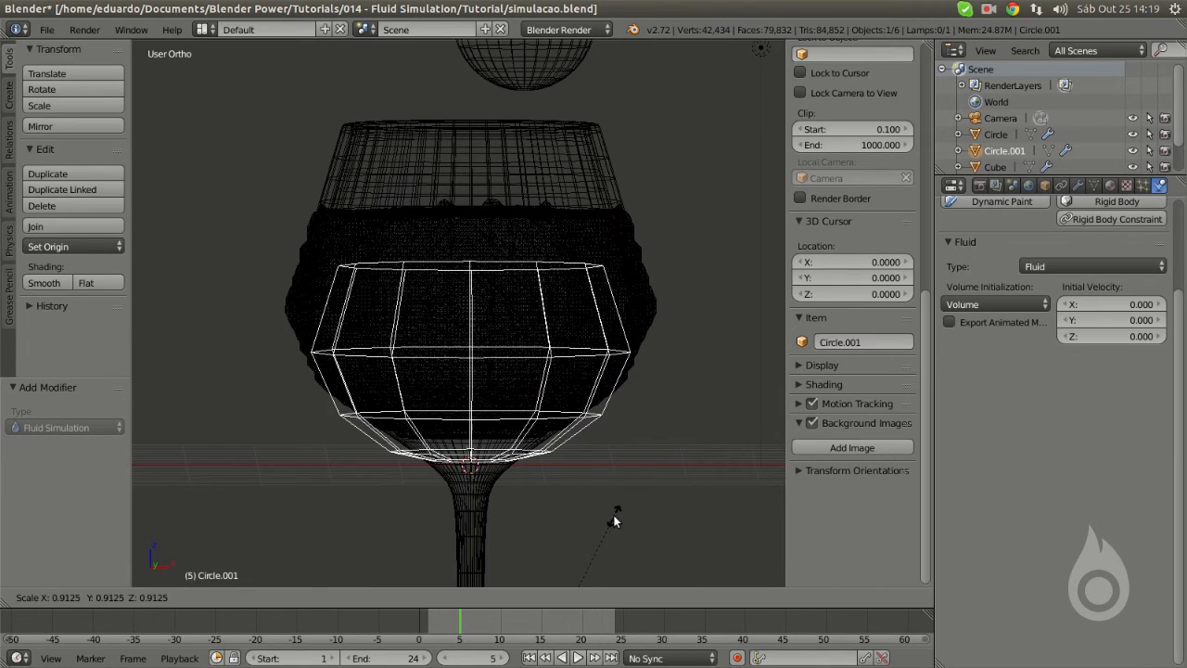
{"action": "right_click", "coordinate": [625, 489]}
{"action": "scroll", "coordinate": [625, 489], "scroll_direction": "down", "scroll_amount": 5}
{"action": "middle_click_drag", "start_coordinate": [623, 488], "coordinate": [678, 460]}
{"action": "scroll", "coordinate": [598, 473], "scroll_direction": "up", "scroll_amount": 5}
{"action": "key", "text": "Tab"}
{"action": "key", "text": "s"}
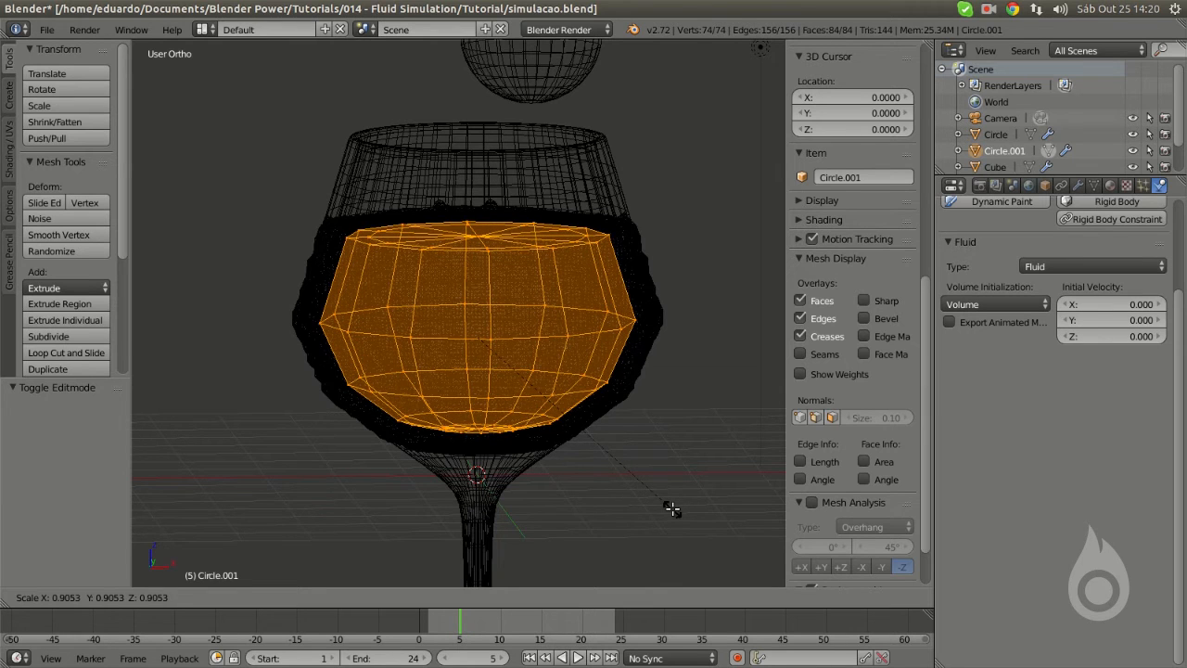
{"action": "left_click", "coordinate": [666, 505]}
{"action": "middle_click_drag", "start_coordinate": [666, 505], "coordinate": [592, 268]}
{"action": "key", "text": "Tab"}
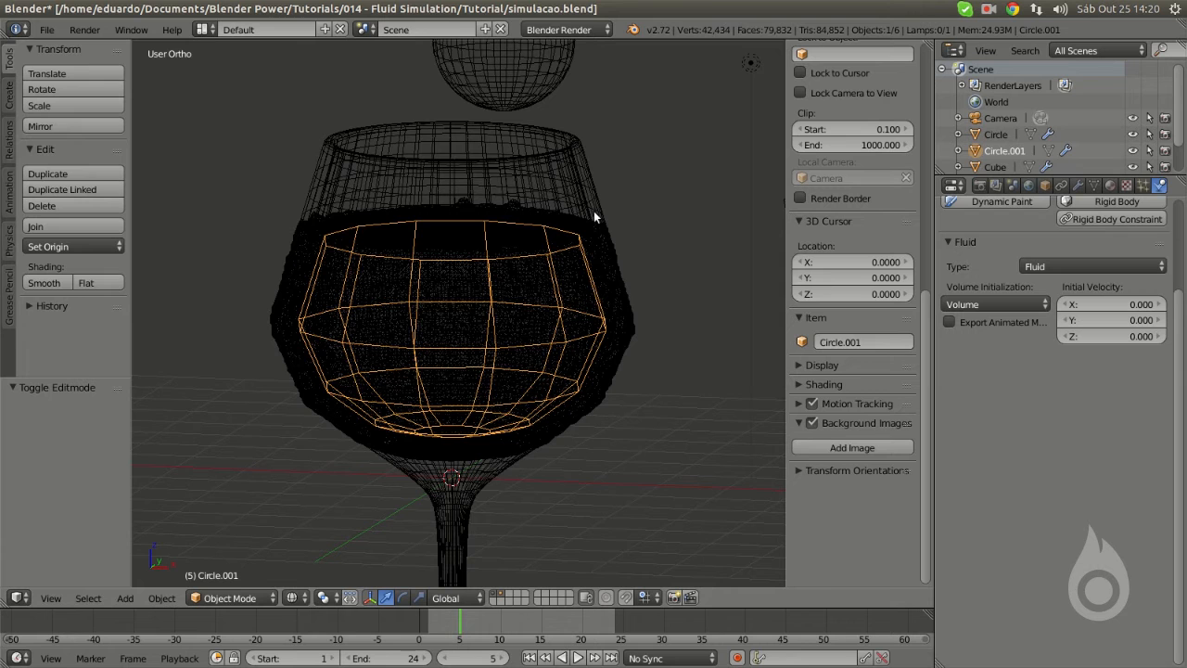
- Return to solid shading, select all objects in the scene, and scale them down by a factor of about 0.419
{"action": "middle_click_drag", "start_coordinate": [524, 163], "coordinate": [550, 344]}
{"action": "key", "text": "z"}
{"action": "mouse_move", "coordinate": [399, 394]}
{"action": "middle_mouse_down"}
{"action": "mouse_move", "coordinate": [446, 465]}
{"action": "mouse_move", "coordinate": [432, 395]}
{"action": "middle_mouse_up"}
{"action": "scroll", "coordinate": [529, 406], "scroll_direction": "down", "scroll_amount": 5}
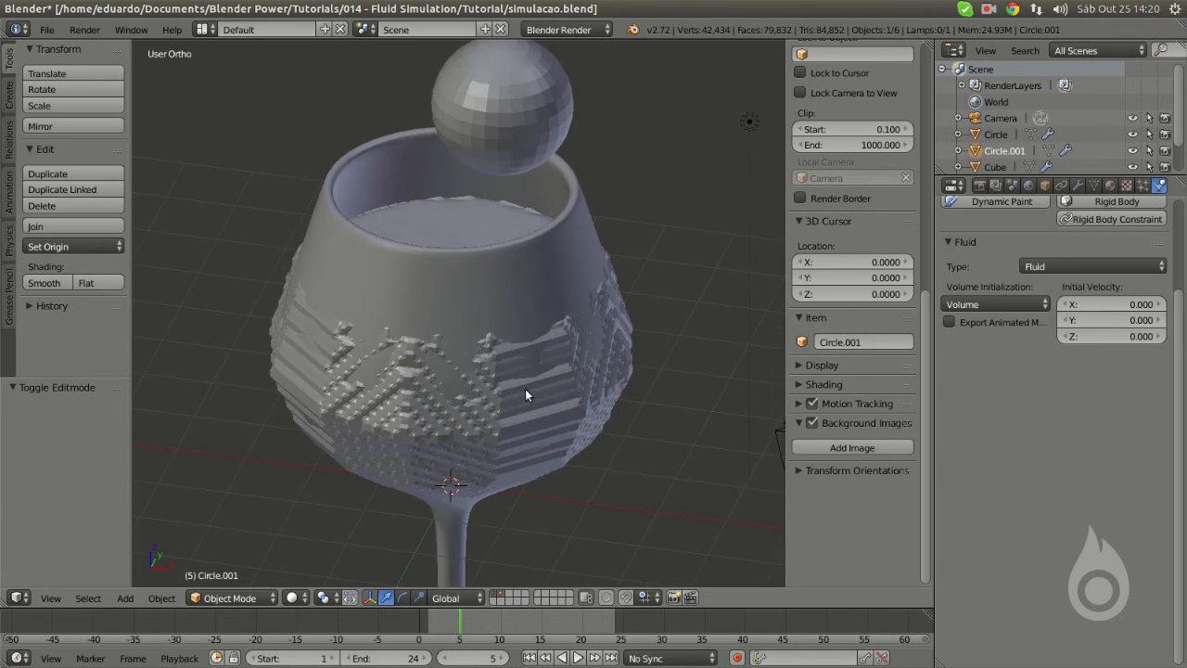
{"action": "key", "text": "a"}
{"action": "key", "text": "a"}
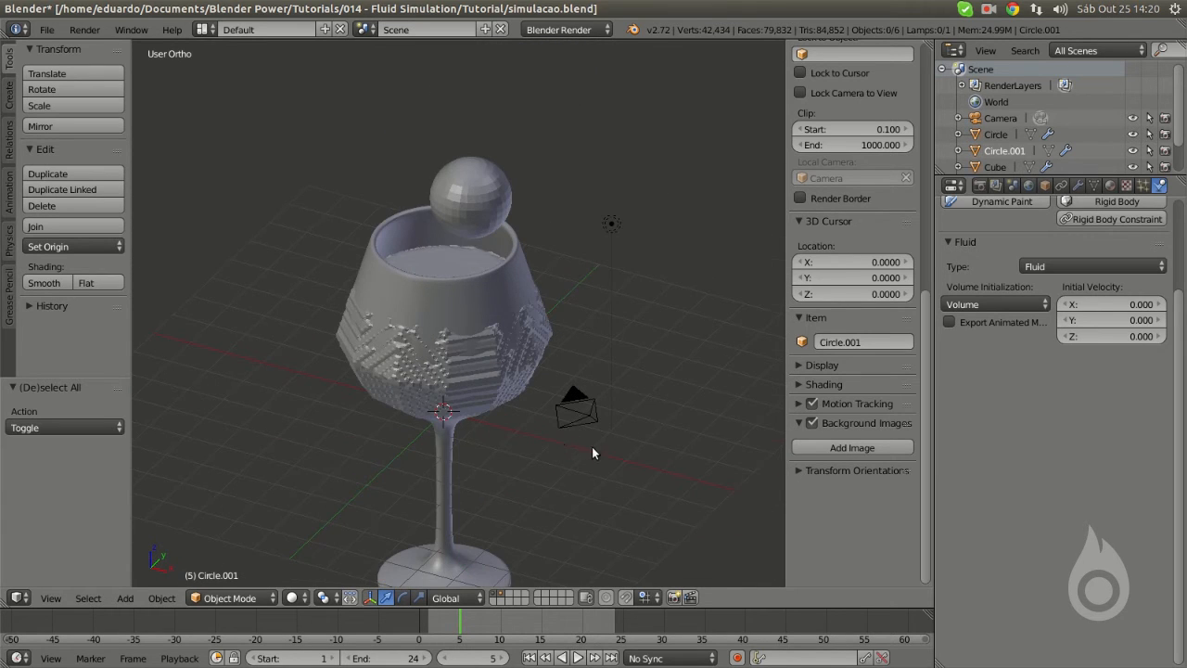
{"action": "key", "text": "s"}
{"action": "left_click", "coordinate": [601, 426]}
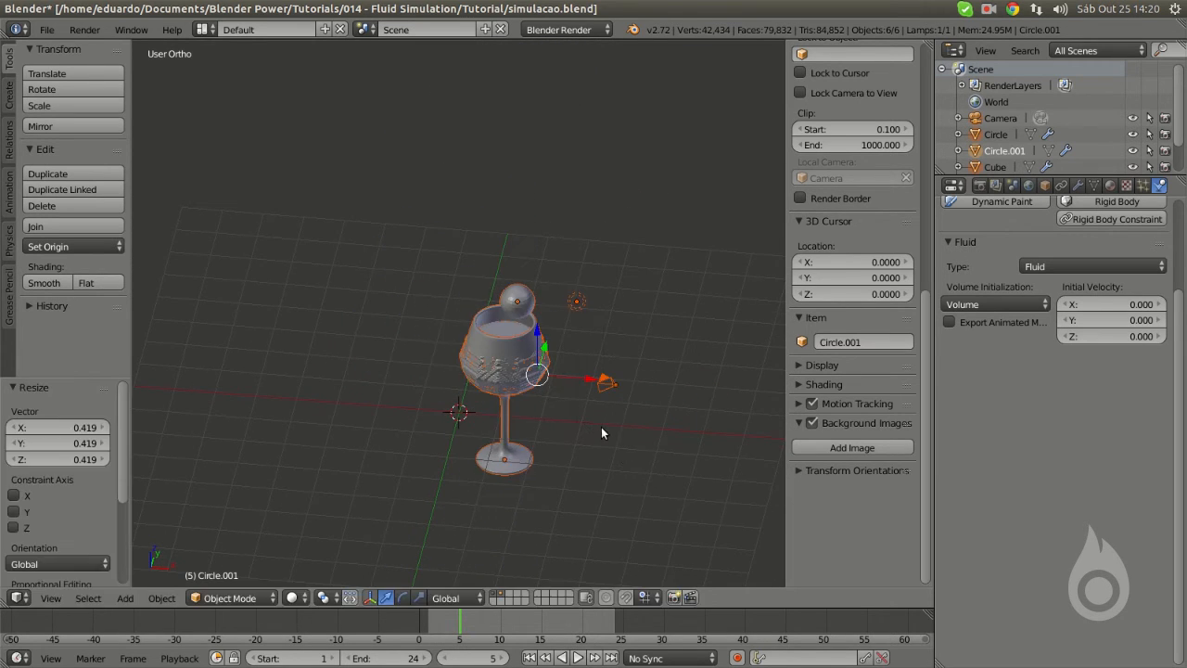
- Scale all the selected objects down again by a factor of about 0.668
{"action": "scroll", "coordinate": [601, 427], "scroll_direction": "up", "scroll_amount": 3}
{"action": "middle_click_drag", "start_coordinate": [600, 471], "coordinate": [509, 328], "text": "shift"}
{"action": "scroll", "coordinate": [509, 328], "scroll_direction": "up", "scroll_amount": 1}
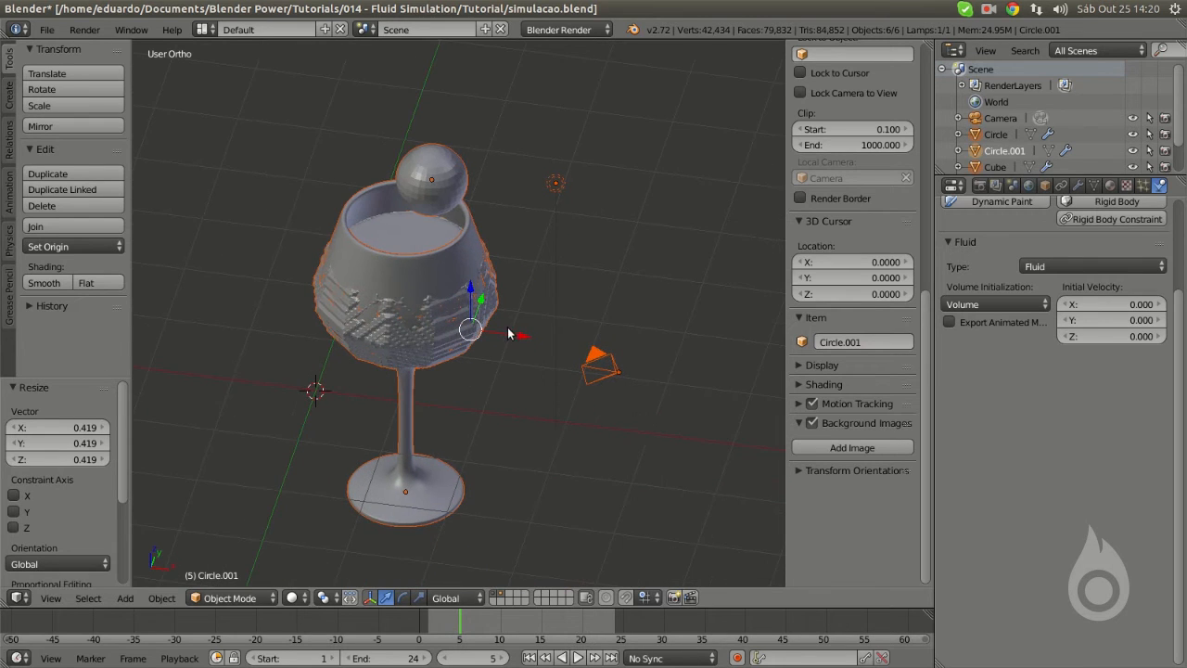
{"action": "key", "text": "s"}
{"action": "left_click", "coordinate": [526, 411]}
{"action": "mouse_move", "coordinate": [526, 411]}
{"action": "middle_mouse_down"}
{"action": "mouse_move", "coordinate": [418, 386]}
{"action": "mouse_move", "coordinate": [547, 411]}
{"action": "middle_mouse_up"}
{"action": "scroll", "coordinate": [547, 411], "scroll_direction": "up", "scroll_amount": 4}
{"action": "middle_click_drag", "start_coordinate": [532, 347], "coordinate": [505, 370]}
- Select the sphere above the glass and go to frame 3 of the animation
{"action": "right_click", "coordinate": [455, 258]}
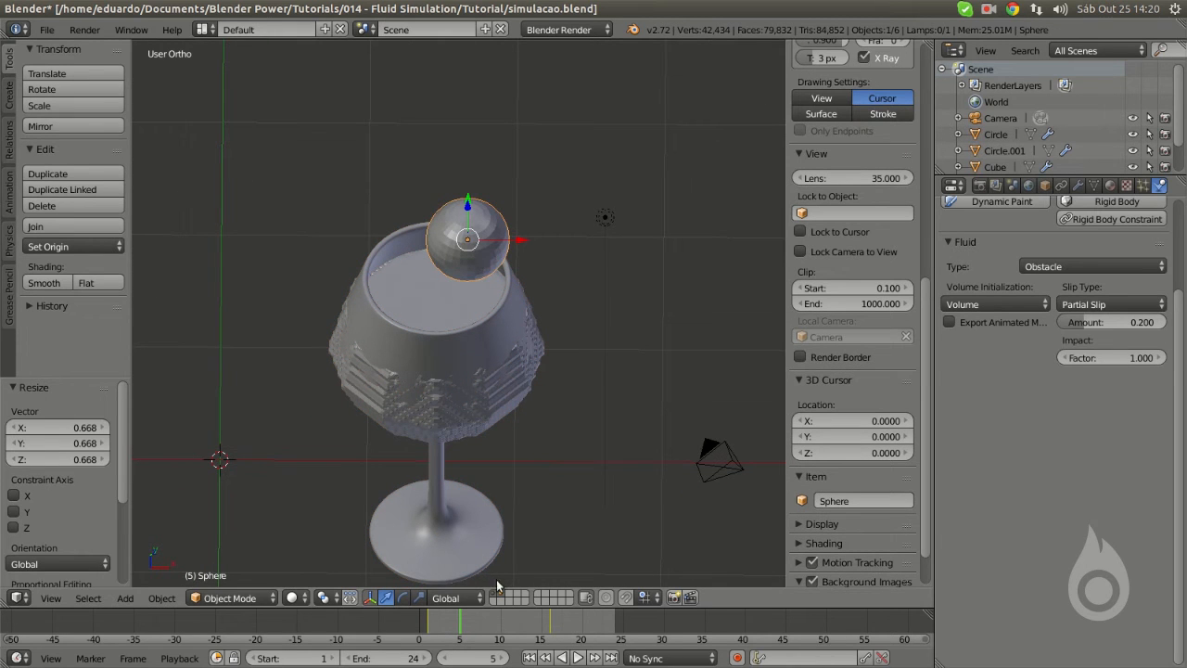
{"action": "mouse_move", "coordinate": [454, 627]}
{"action": "left_mouse_down"}
{"action": "mouse_move", "coordinate": [427, 627]}
{"action": "mouse_move", "coordinate": [522, 628]}
{"action": "mouse_move", "coordinate": [442, 627]}
{"action": "left_mouse_up"}
{"action": "scroll", "coordinate": [474, 389], "scroll_direction": "down", "scroll_amount": 5}
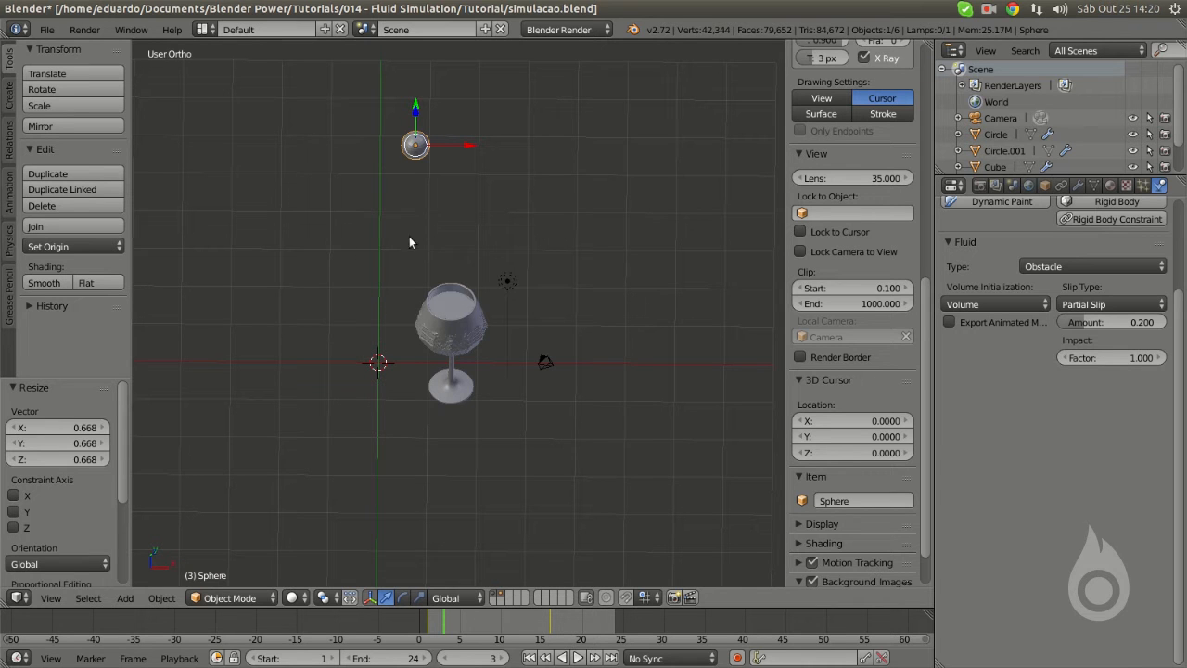
- Split the 3D view, turn the new area into a Graph Editor, and widen its curve region
{"action": "left_click_drag", "start_coordinate": [5, 603], "coordinate": [279, 584]}
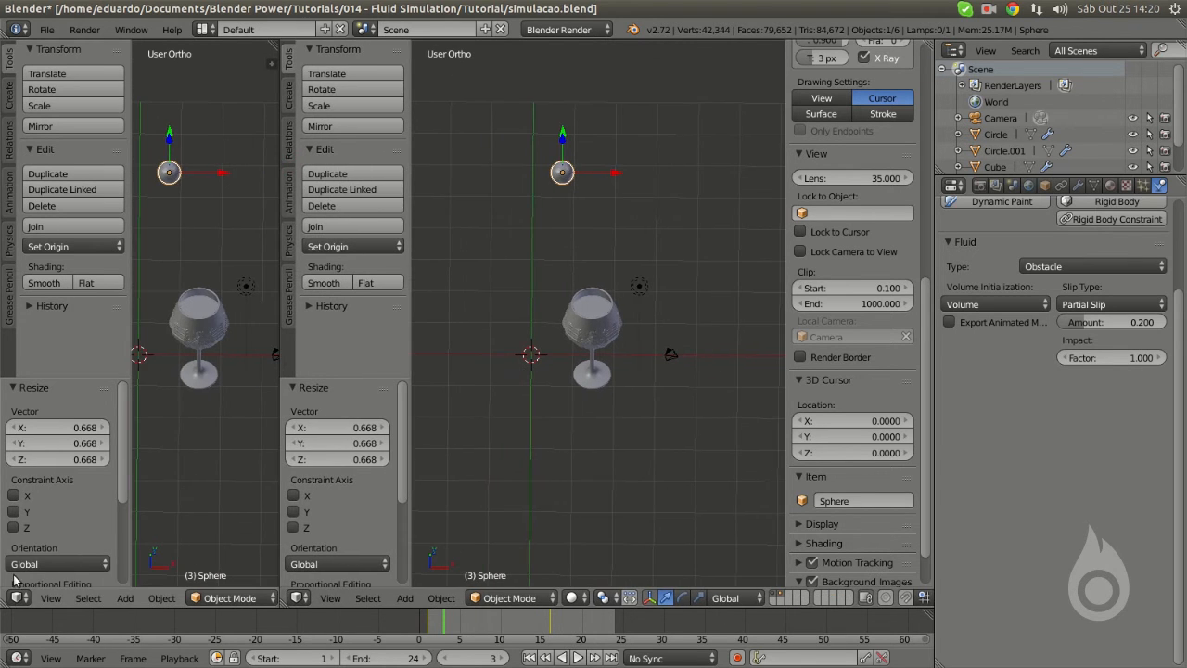
{"action": "left_click", "coordinate": [17, 598]}
{"action": "left_click", "coordinate": [31, 534]}
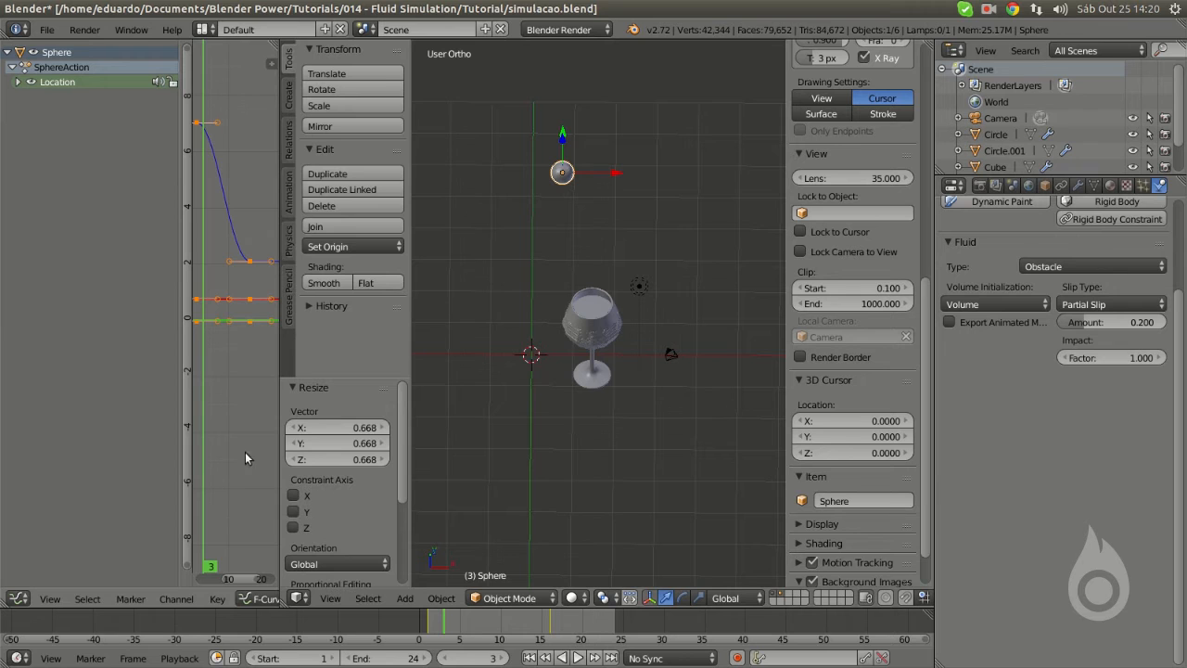
{"action": "left_click_drag", "start_coordinate": [179, 417], "coordinate": [110, 408]}
{"action": "left_click_drag", "start_coordinate": [280, 454], "coordinate": [416, 452]}
- Select all of the sphere's keyframes and delete them
{"action": "key", "text": "Home"}
{"action": "key", "text": "a"}
{"action": "key", "text": "a"}
{"action": "key", "text": "x"}
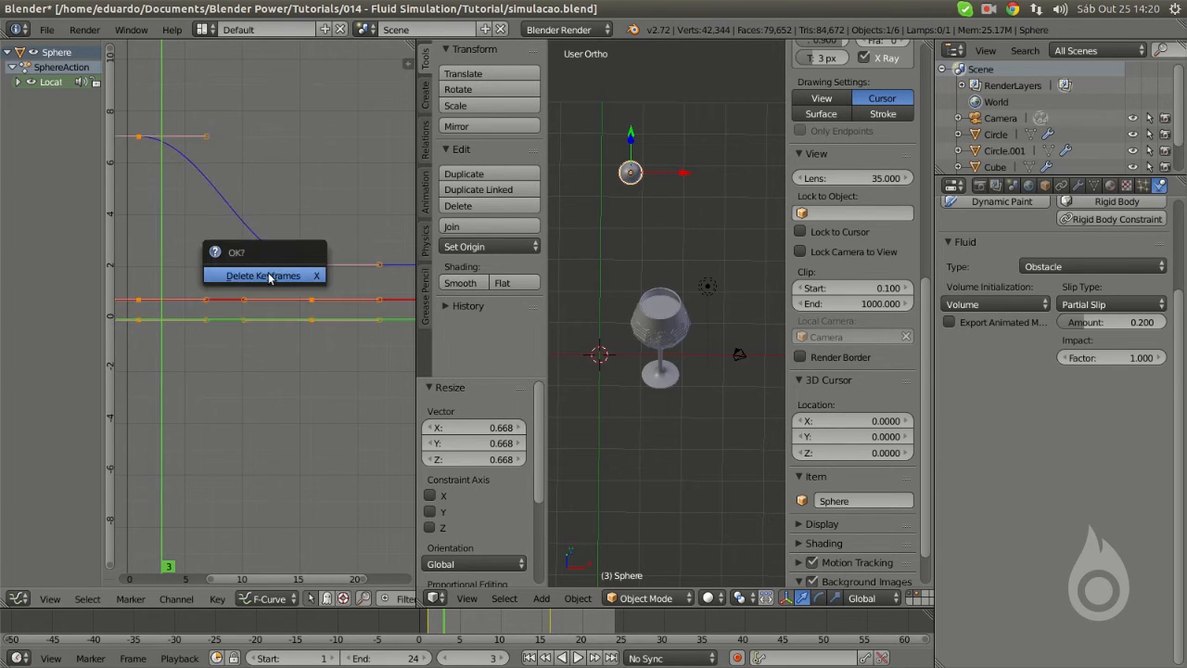
{"action": "left_click", "coordinate": [274, 275]}
- In top view, move all objects about -1.509 in X and 0.647 in Y so the glass is centred on the origin
{"action": "key", "text": "KP_7"}
{"action": "scroll", "coordinate": [689, 400], "scroll_direction": "up", "scroll_amount": 3}
{"action": "key", "text": "a"}
{"action": "key", "text": "a"}
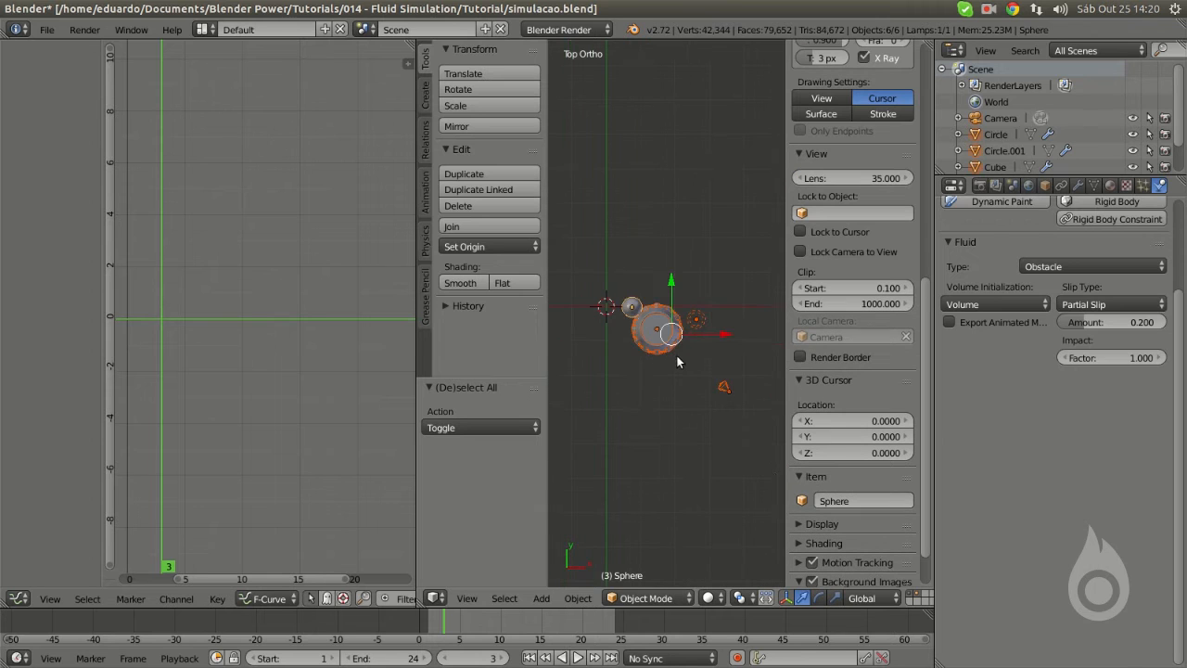
{"action": "key", "text": "g"}
{"action": "left_click", "coordinate": [625, 340]}
{"action": "scroll", "coordinate": [618, 330], "scroll_direction": "up", "scroll_amount": 4}
{"action": "middle_click_drag", "start_coordinate": [570, 306], "coordinate": [679, 322], "text": "shift"}
- Move the sphere over the glass opening, about 0.915 in X and -0.613 in Y
{"action": "right_click", "coordinate": [632, 274]}
{"action": "key", "text": "g"}
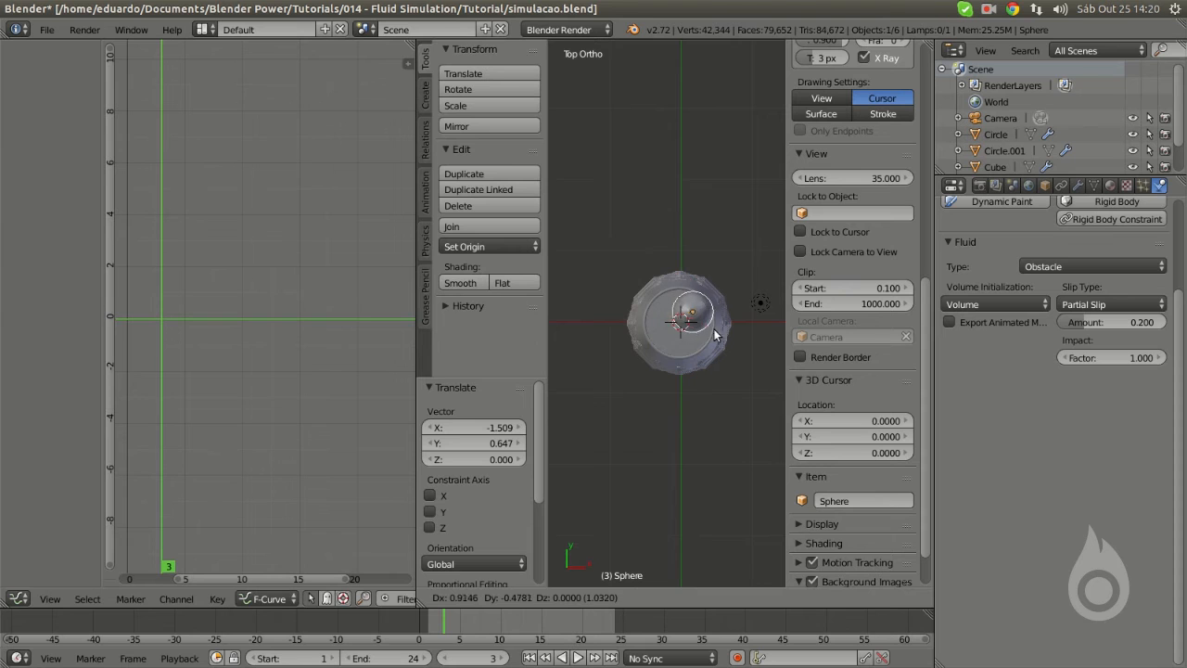
{"action": "left_click", "coordinate": [712, 335]}
{"action": "scroll", "coordinate": [650, 374], "scroll_direction": "up", "scroll_amount": 3}
{"action": "middle_click_drag", "start_coordinate": [702, 390], "coordinate": [658, 301], "text": "shift"}
- In front view, lower the sphere along Z by about 3.5 units so it sits just above the glass rim
{"action": "key", "text": "KP_1"}
{"action": "scroll", "coordinate": [661, 168], "scroll_direction": "down", "scroll_amount": 5}
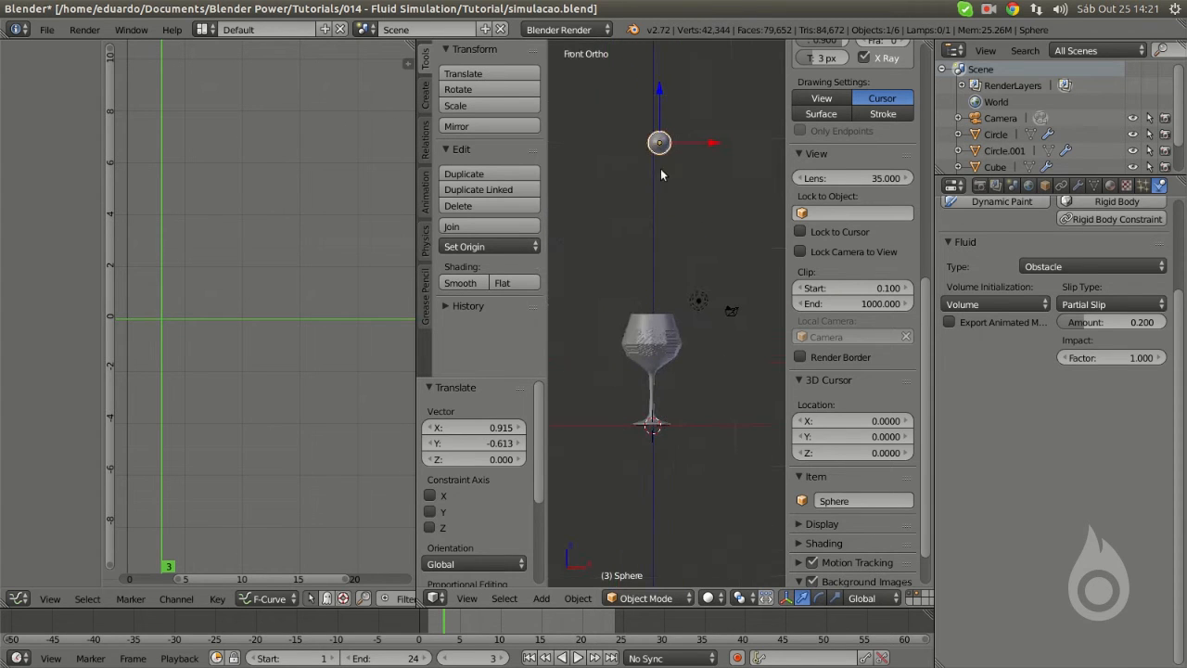
{"action": "left_click_drag", "start_coordinate": [663, 89], "coordinate": [626, 252]}
{"action": "scroll", "coordinate": [659, 222], "scroll_direction": "up", "scroll_amount": 4}
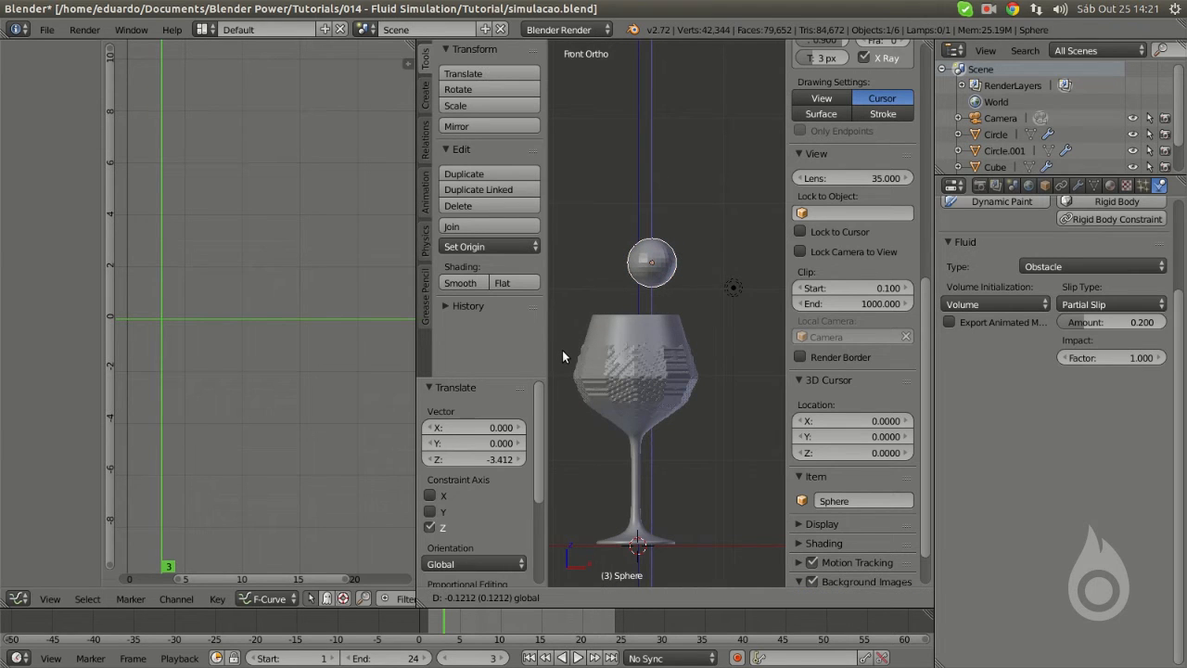
- Play and step through the timeline between frames 1 and 24 to check the sphere and fluid
{"action": "left_click_drag", "start_coordinate": [484, 660], "coordinate": [481, 662]}
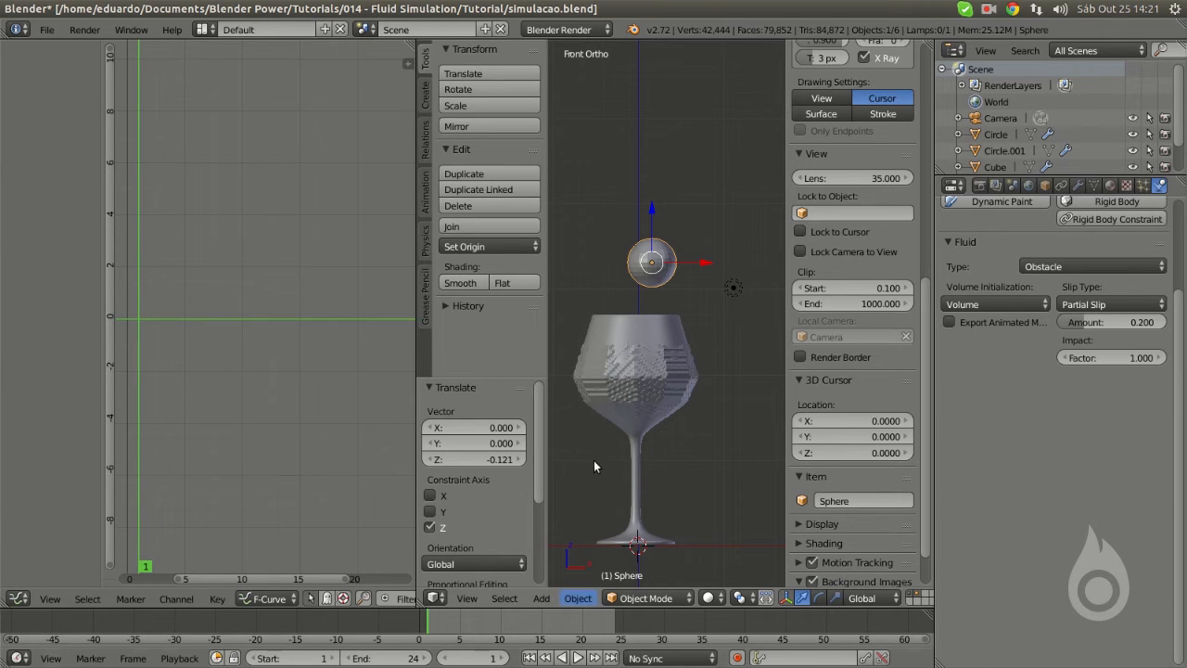
{"action": "key", "text": "shift+Right"}
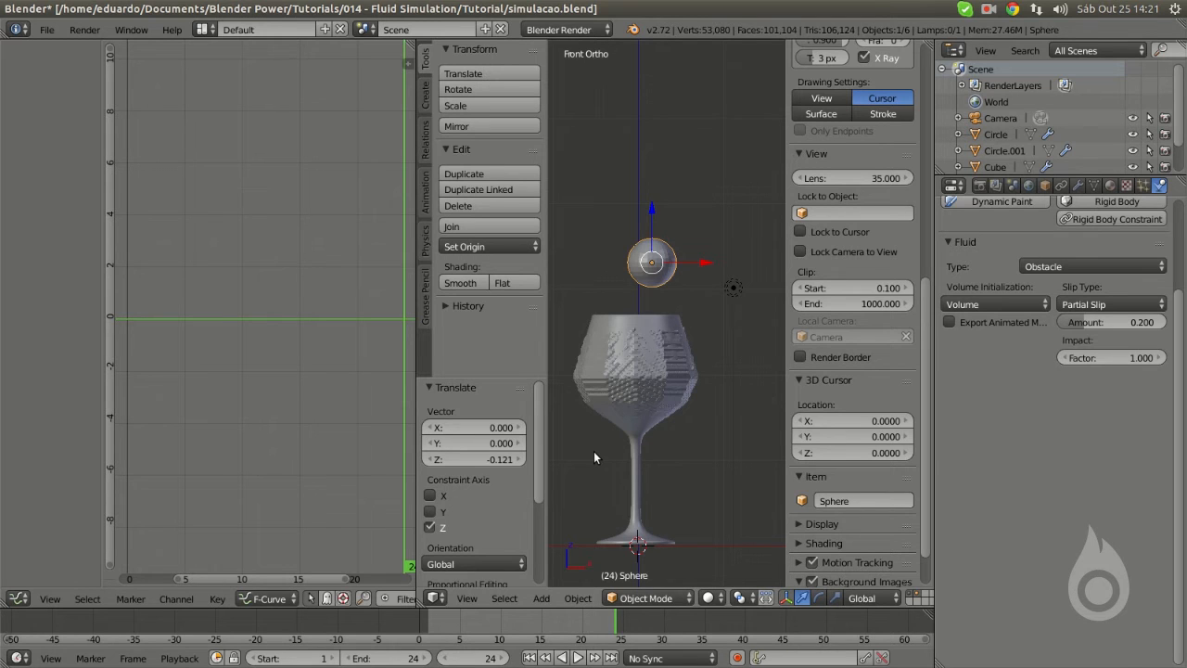
{"action": "key", "text": "shift+Left"}
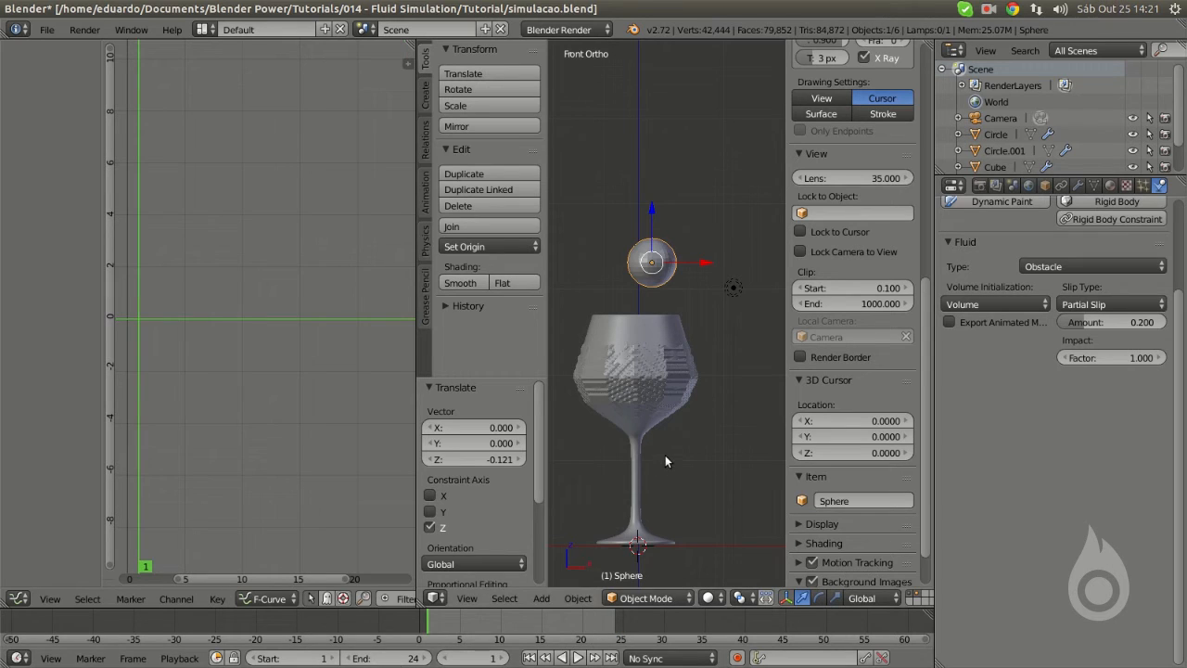
{"action": "key", "text": "alt+a"}
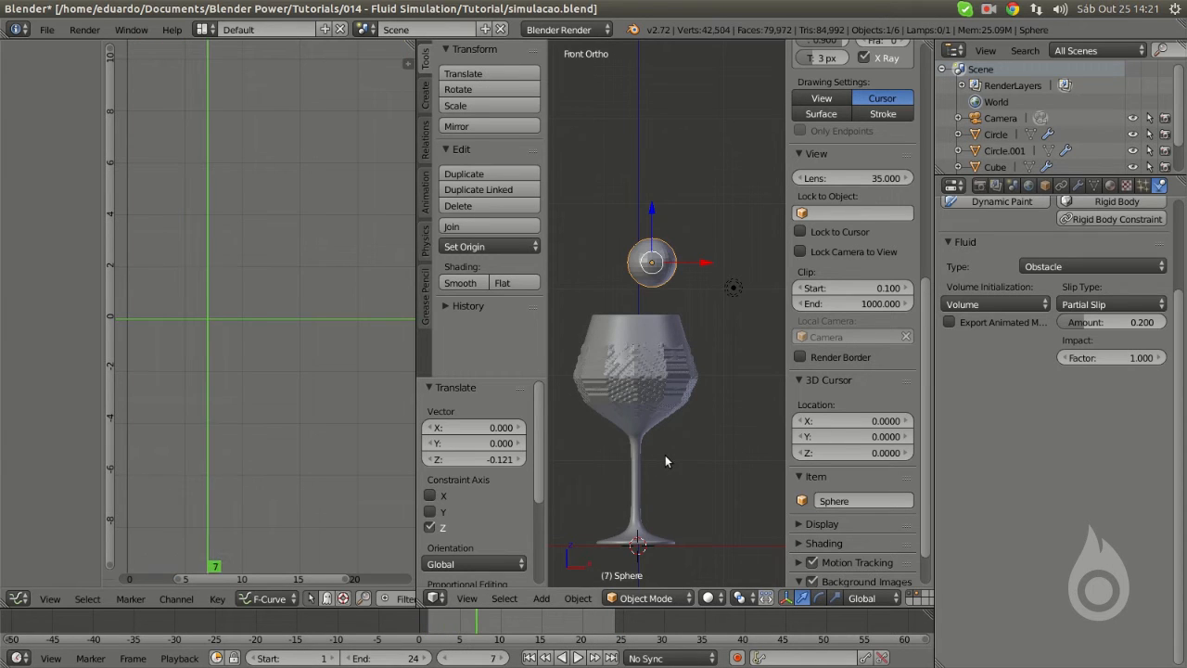
{"action": "key", "text": "Left"}
{"action": "key", "text": "Left"}
{"action": "key", "text": "Left"}
{"action": "key", "text": "Left"}
{"action": "key", "text": "Left"}
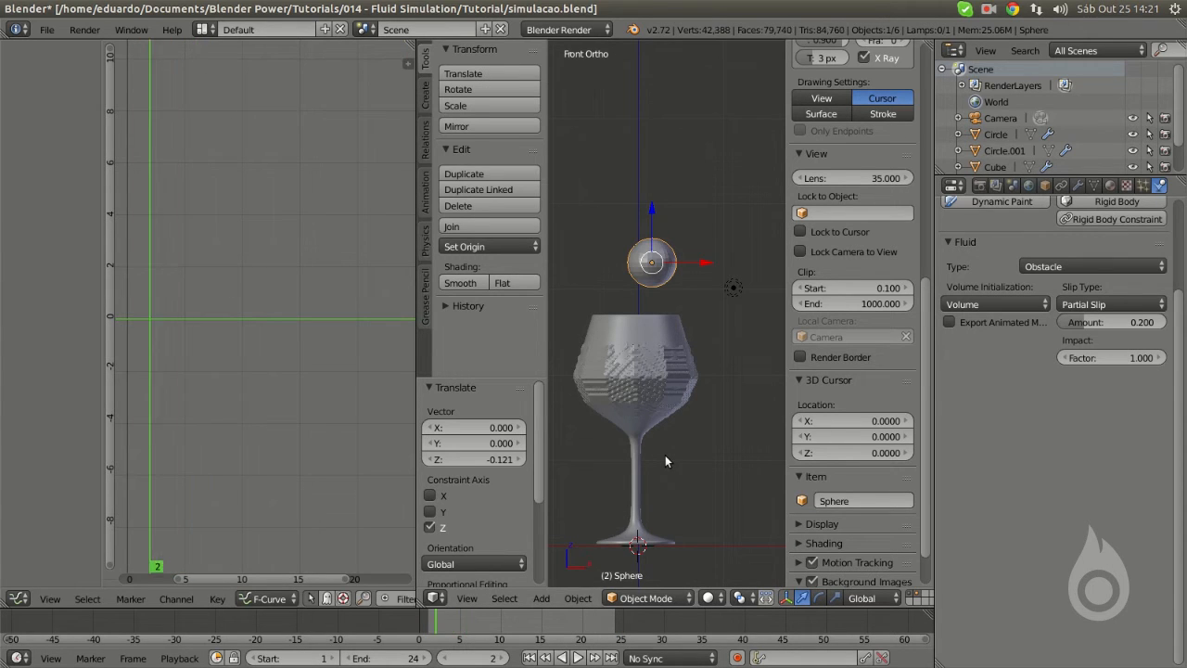
{"action": "key", "text": "Left"}
{"action": "key", "text": "Left"}
{"action": "key", "text": "shift+Right"}
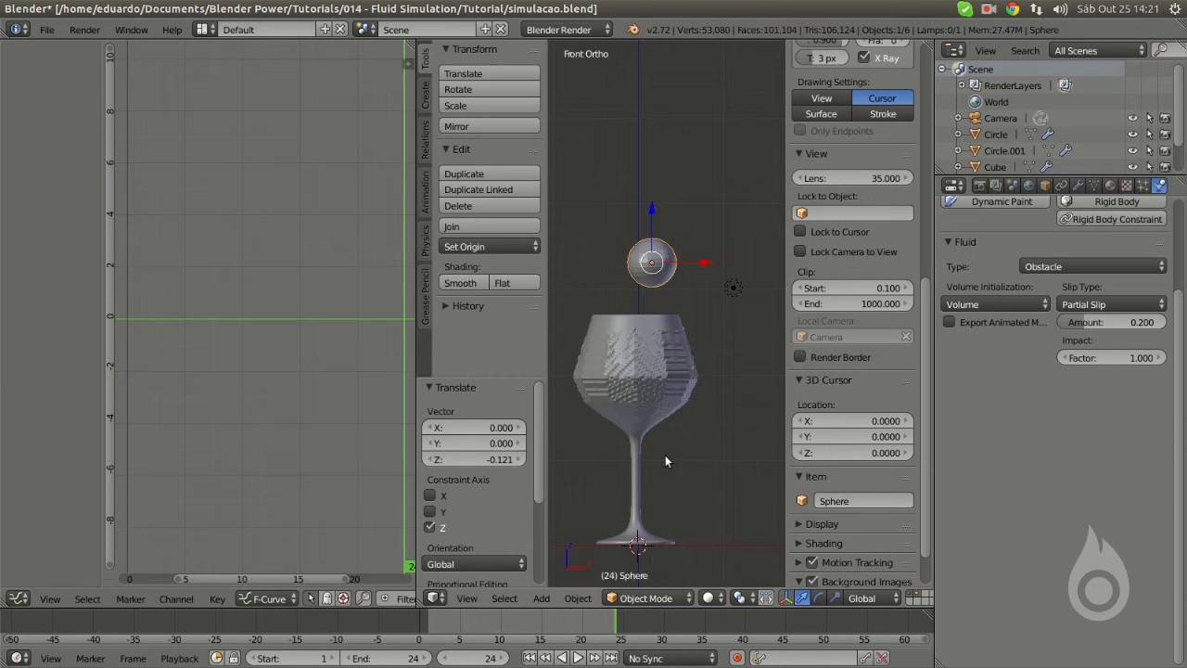
- Insert a location keyframe for the sphere at frame 1
{"action": "key", "text": "shift+Left"}
{"action": "key", "text": "i"}
{"action": "left_click", "coordinate": [652, 236]}
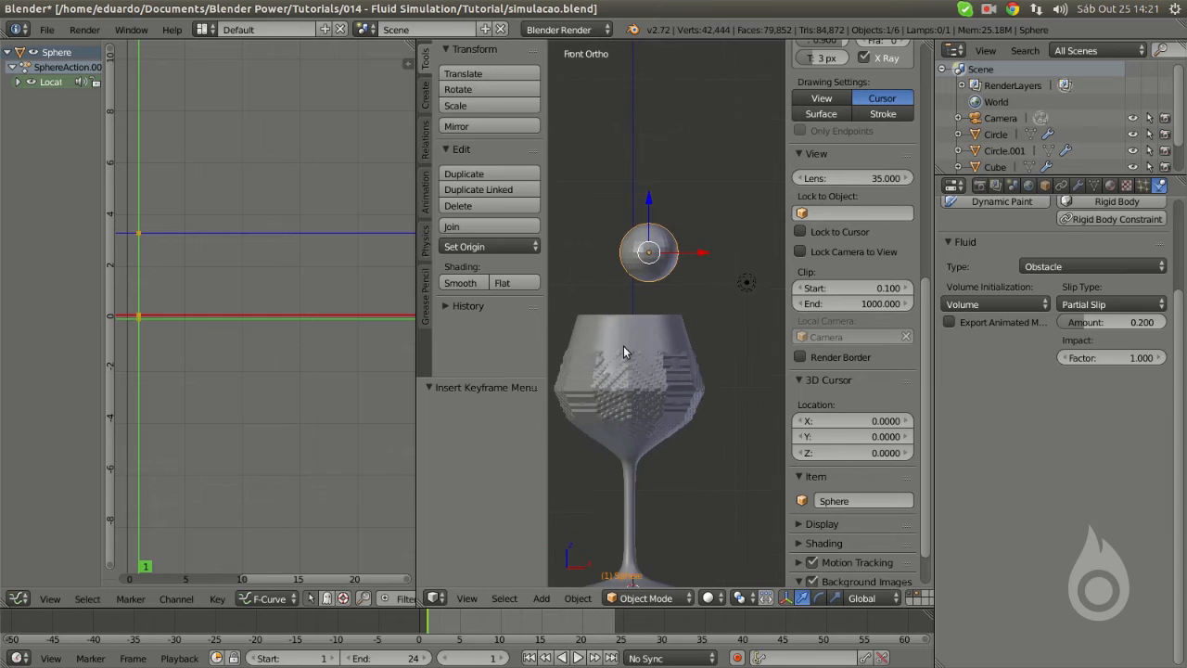
- At frame 5, lower the sphere along Z to about 1.8, inside the glass bowl, and insert a location keyframe
{"action": "key", "text": "Right"}
{"action": "left_click_drag", "start_coordinate": [454, 626], "coordinate": [457, 626]}
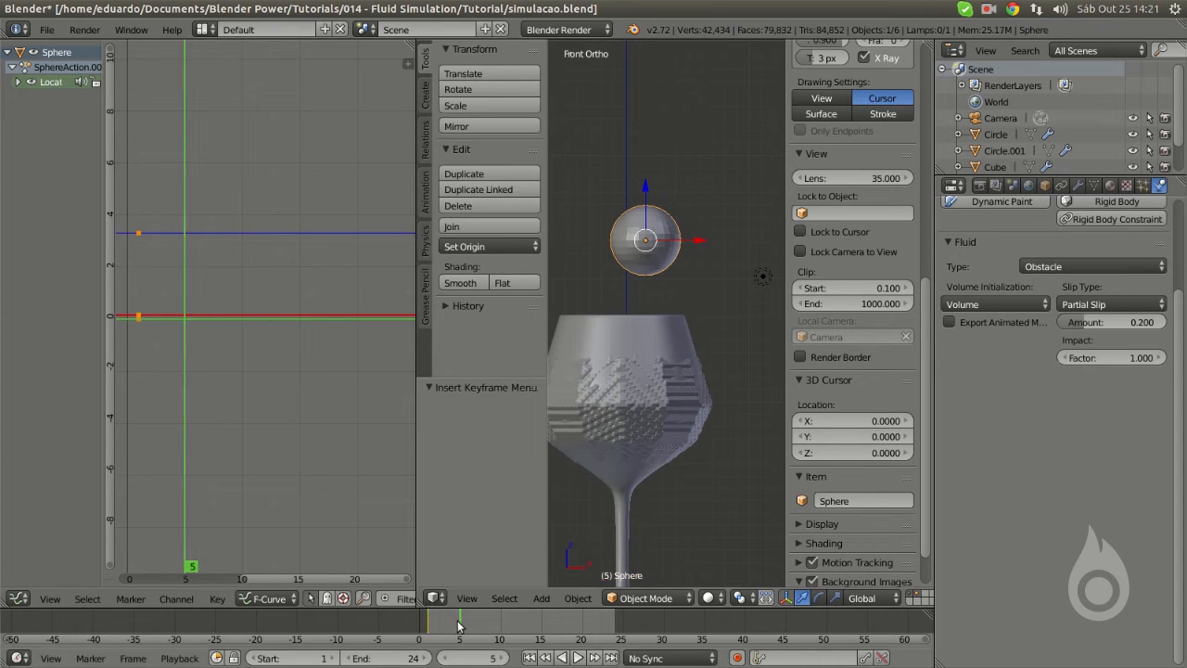
{"action": "left_click", "coordinate": [659, 364]}
{"action": "key", "text": "z"}
{"action": "left_click_drag", "start_coordinate": [647, 364], "coordinate": [649, 364]}
{"action": "left_click_drag", "start_coordinate": [649, 364], "coordinate": [649, 369]}
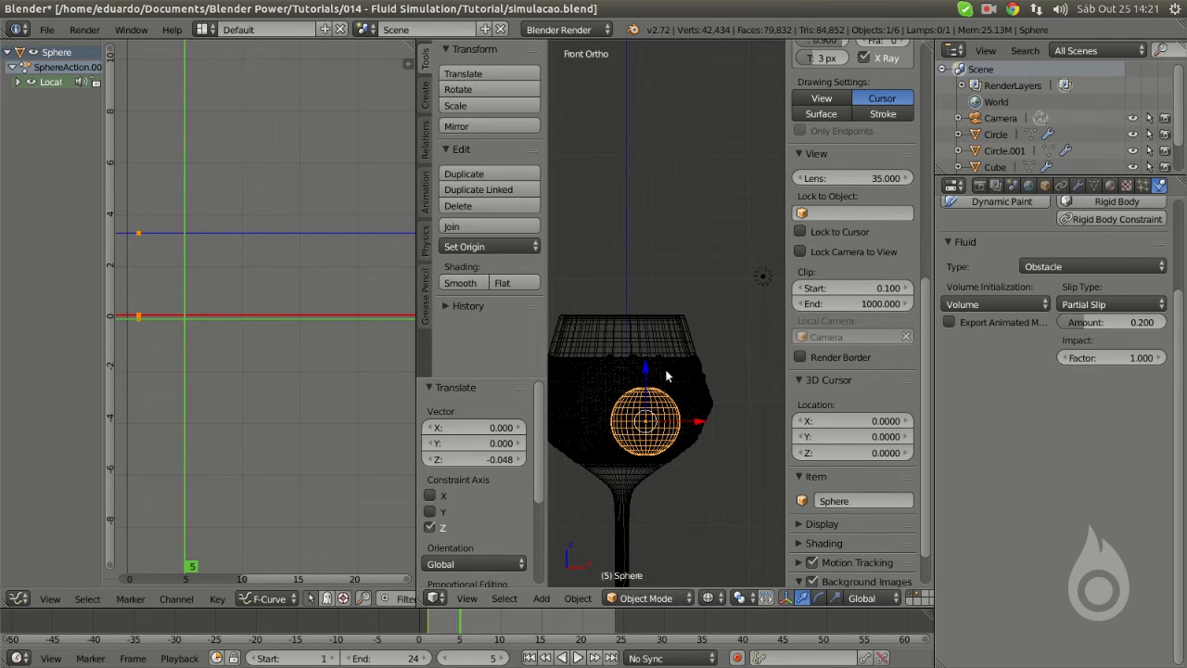
{"action": "key", "text": "i"}
{"action": "left_click", "coordinate": [657, 351]}
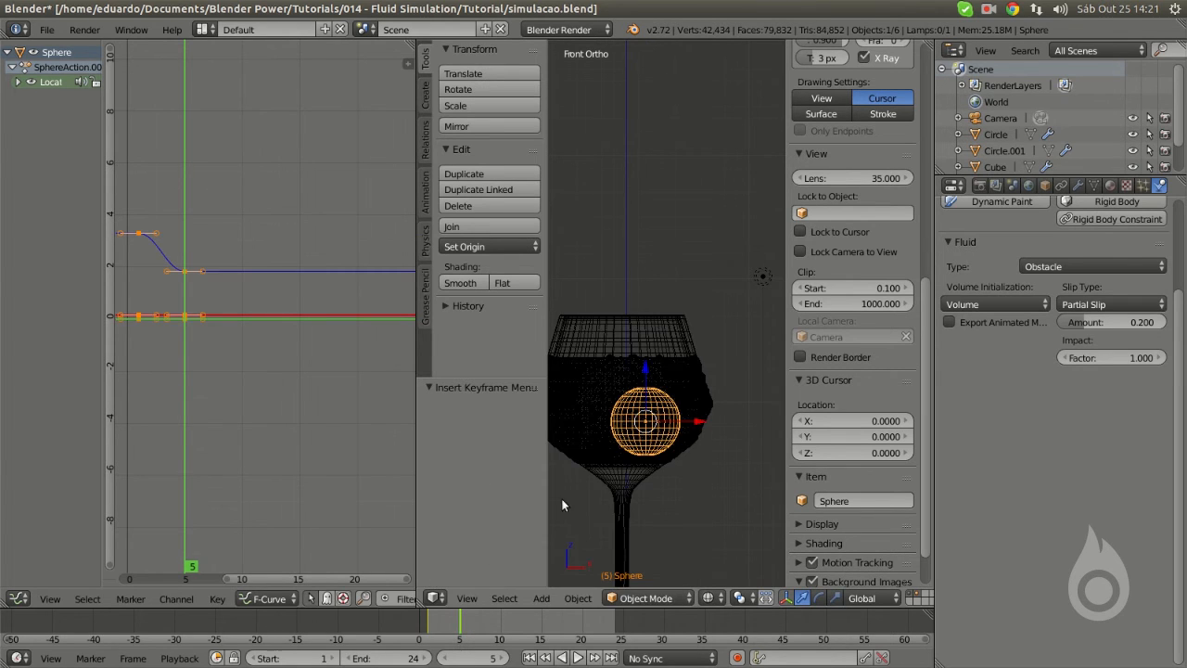
- In the Graph Editor, shift the sphere's frame 5 location keyframes about 2 frames earlier along X, to frame 3
{"action": "middle_click_drag", "start_coordinate": [220, 366], "coordinate": [303, 402]}
{"action": "left_click", "coordinate": [265, 401]}
{"action": "mouse_move", "coordinate": [231, 400]}
{"action": "left_mouse_down"}
{"action": "mouse_move", "coordinate": [293, 410]}
{"action": "mouse_move", "coordinate": [237, 415]}
{"action": "left_mouse_up"}
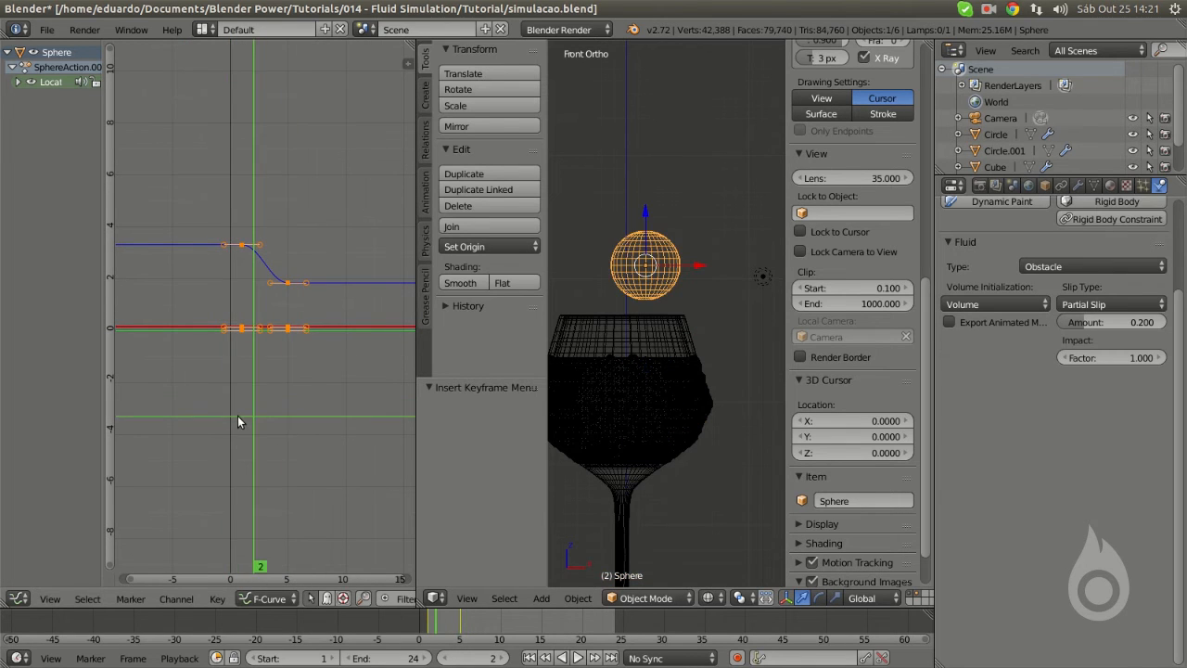
{"action": "key", "text": "Left"}
{"action": "scroll", "coordinate": [320, 311], "scroll_direction": "up", "scroll_amount": 3}
{"action": "middle_click_drag", "start_coordinate": [280, 367], "coordinate": [235, 379]}
{"action": "key", "text": "a"}
{"action": "key", "text": "b"}
{"action": "left_click_drag", "start_coordinate": [319, 214], "coordinate": [247, 402]}
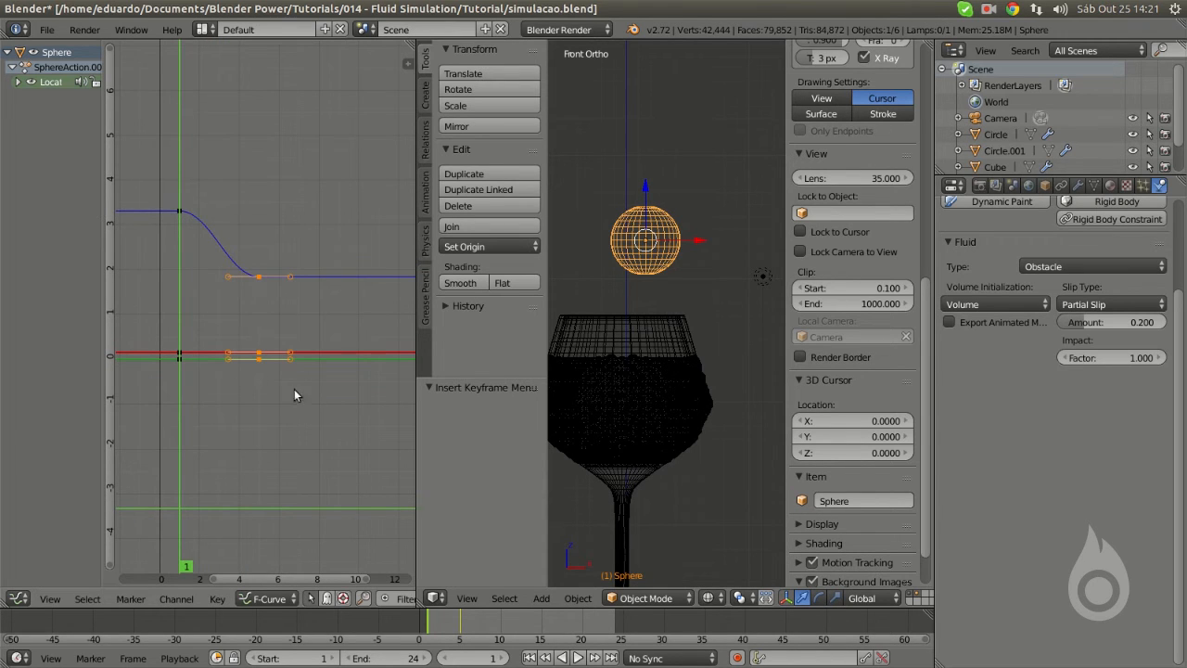
{"action": "key", "text": "g"}
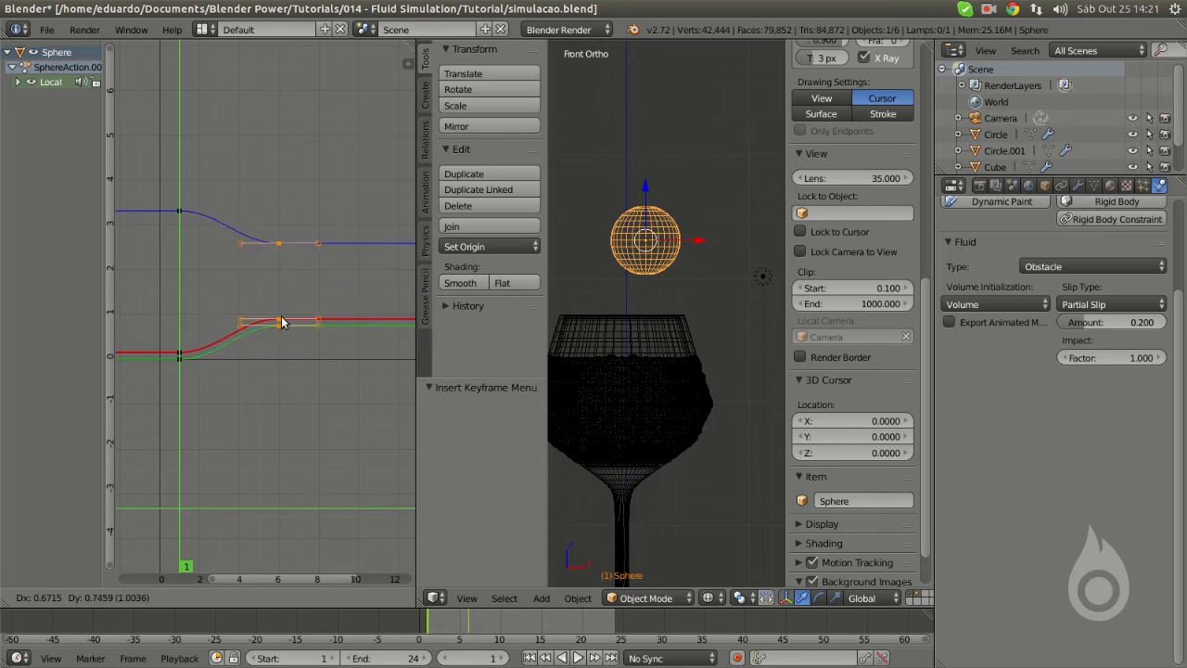
{"action": "key", "text": "x"}
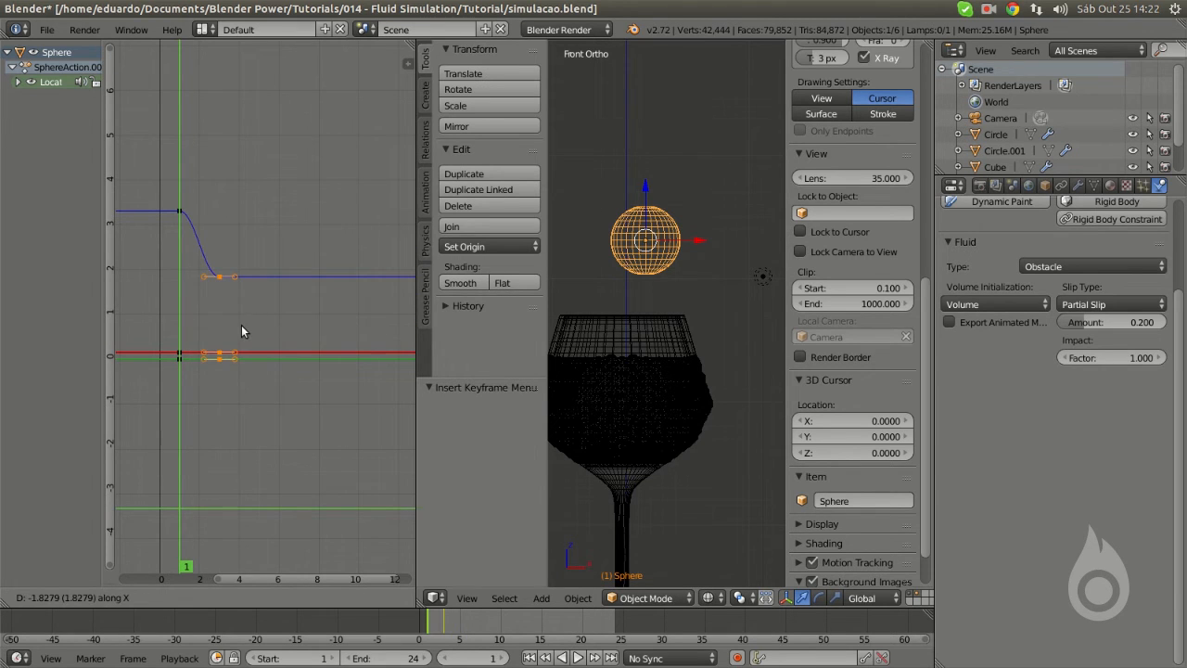
{"action": "left_click", "coordinate": [238, 326]}
{"action": "left_click_drag", "start_coordinate": [223, 441], "coordinate": [209, 429]}
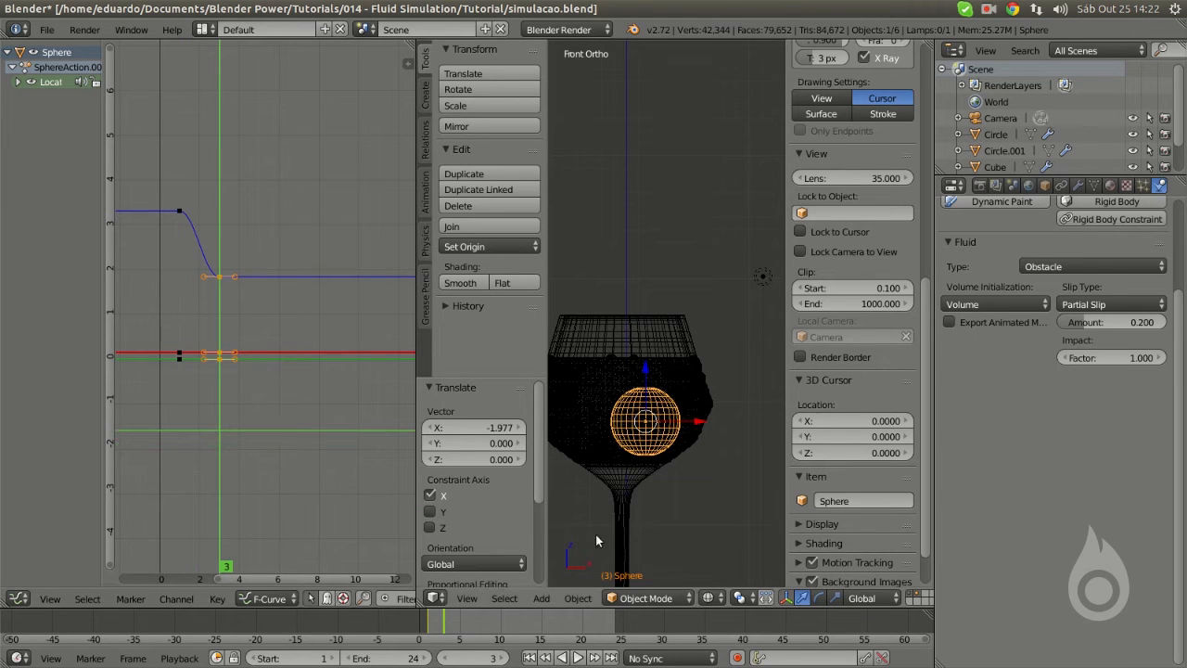
- Go to frame 7 and switch the 3D view back to solid shading
{"action": "left_click_drag", "start_coordinate": [450, 621], "coordinate": [479, 644]}
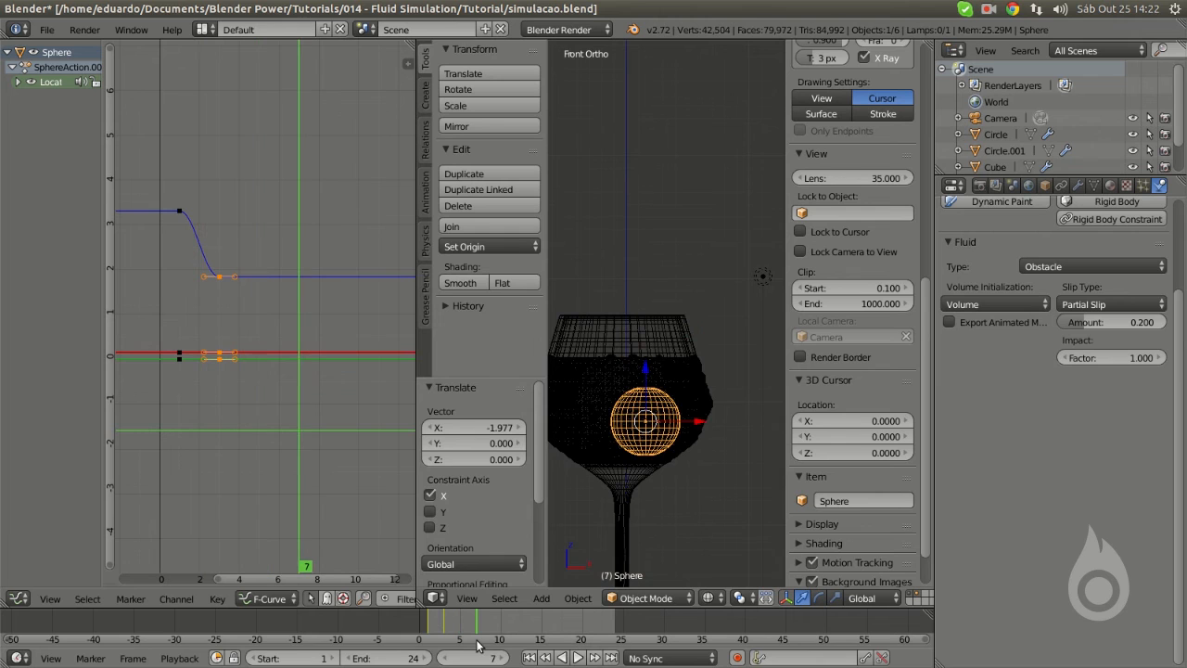
{"action": "scroll", "coordinate": [662, 355], "scroll_direction": "down", "scroll_amount": 3}
{"action": "middle_click_drag", "start_coordinate": [649, 288], "coordinate": [653, 380]}
{"action": "key", "text": "z"}
{"action": "scroll", "coordinate": [665, 362], "scroll_direction": "up", "scroll_amount": 4}
{"action": "scroll", "coordinate": [648, 373], "scroll_direction": "down", "scroll_amount": 2}
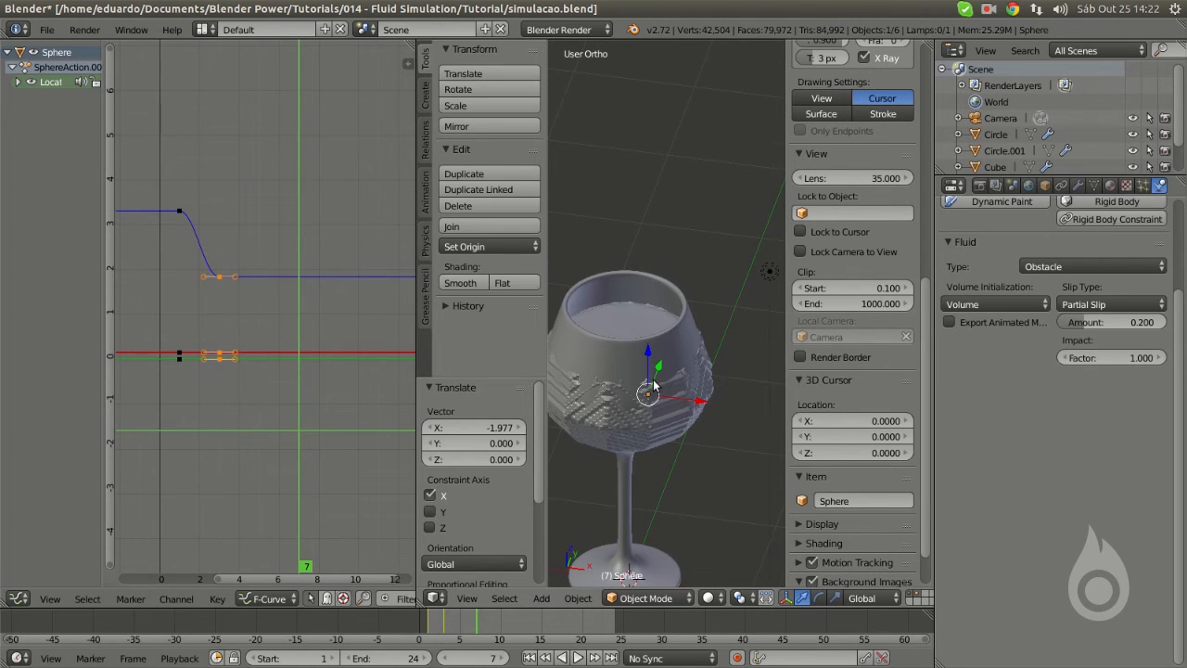
- Widen the 3D view and select the fluid domain cube
{"action": "left_click_drag", "start_coordinate": [417, 362], "coordinate": [236, 357]}
{"action": "scroll", "coordinate": [511, 394], "scroll_direction": "up", "scroll_amount": 3}
{"action": "right_click", "coordinate": [669, 388]}
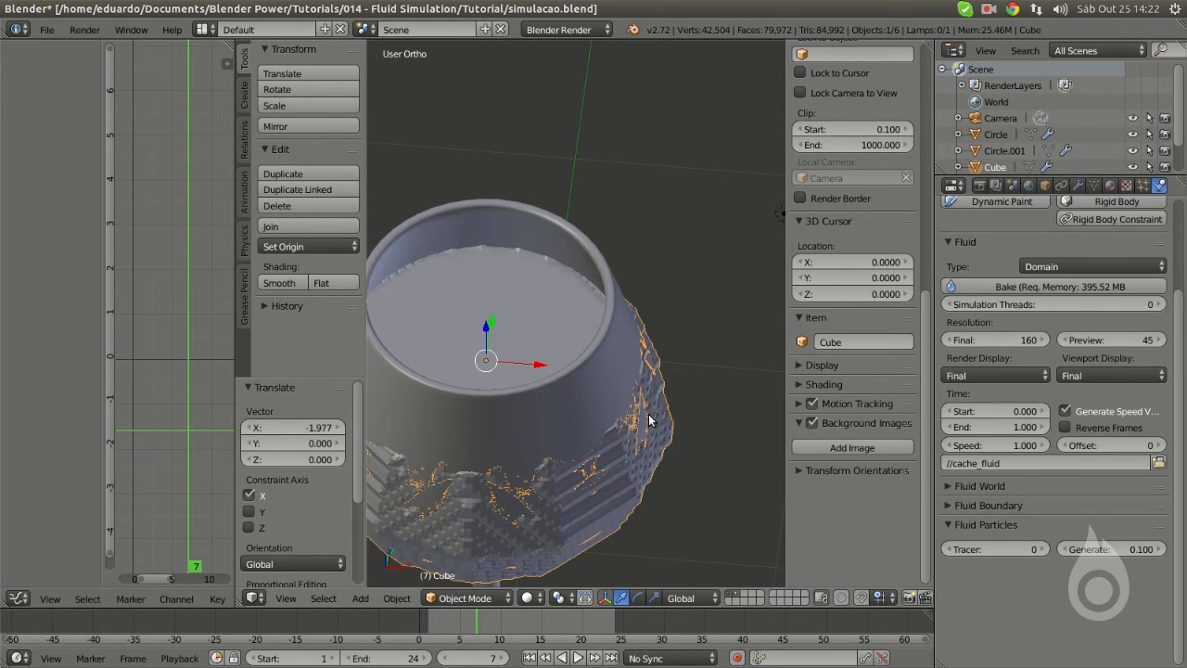
- Examine the fluid surface in the glass and the domain's final resolution setting
{"action": "middle_click_drag", "start_coordinate": [643, 420], "coordinate": [615, 390]}
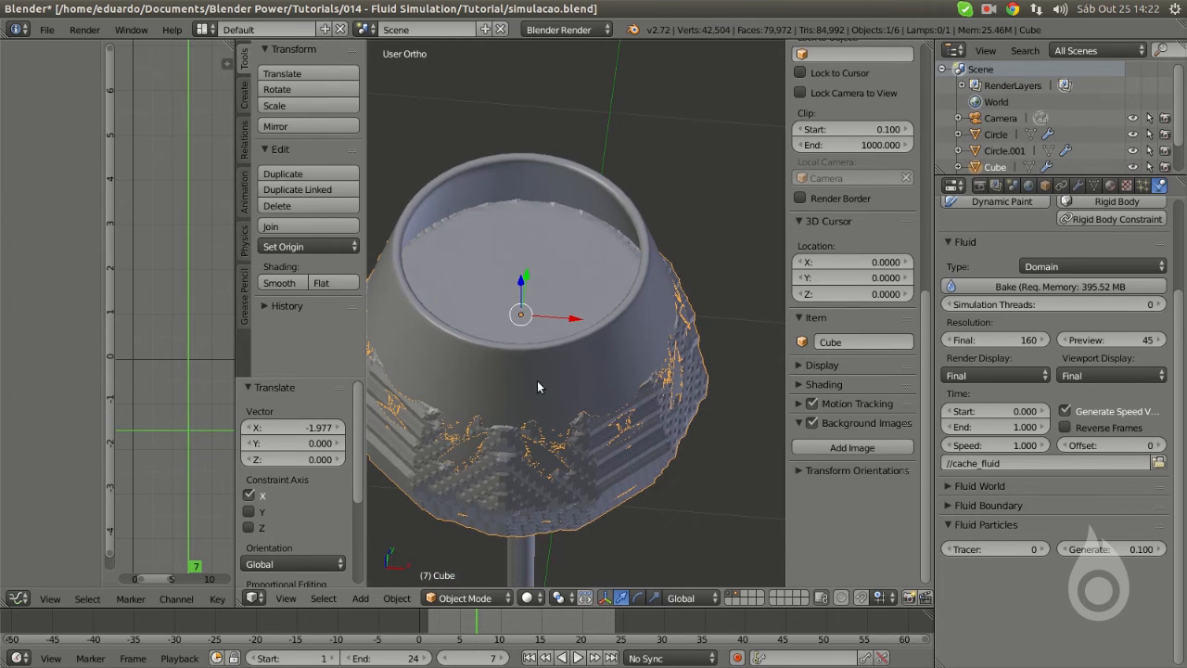
{"action": "scroll", "coordinate": [538, 385], "scroll_direction": "down", "scroll_amount": 4}
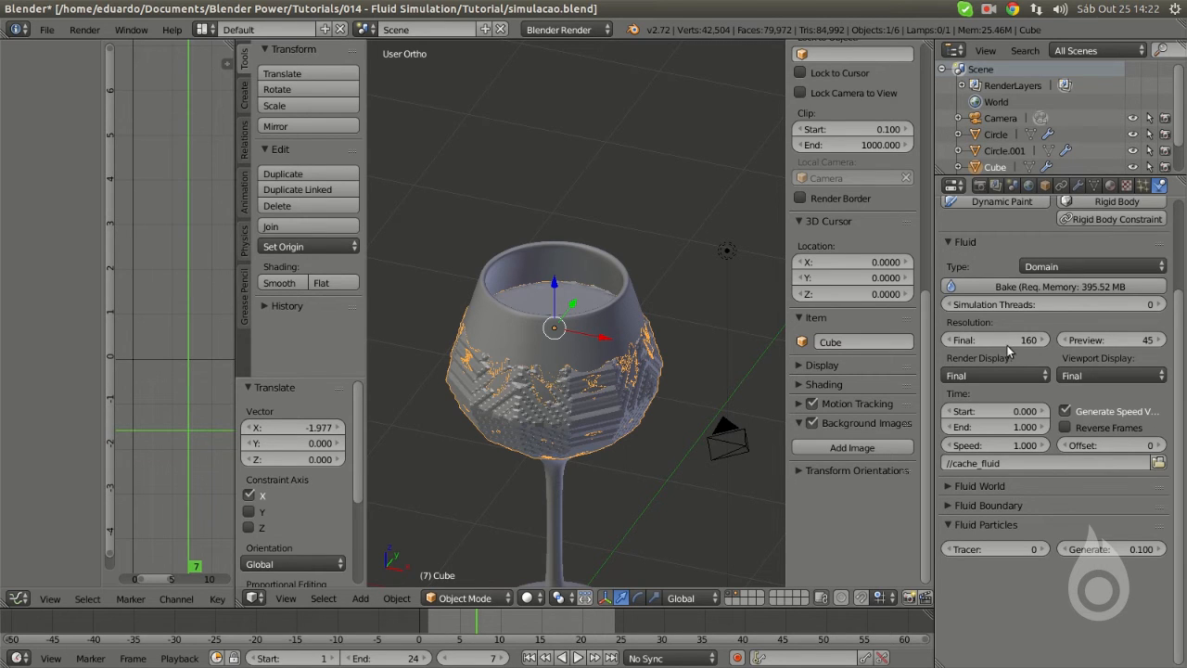
{"action": "scroll", "coordinate": [595, 339], "scroll_direction": "up", "scroll_amount": 3}
{"action": "mouse_move", "coordinate": [588, 330]}
{"action": "middle_mouse_down"}
{"action": "mouse_move", "coordinate": [585, 363]}
{"action": "mouse_move", "coordinate": [585, 350]}
{"action": "middle_mouse_up"}
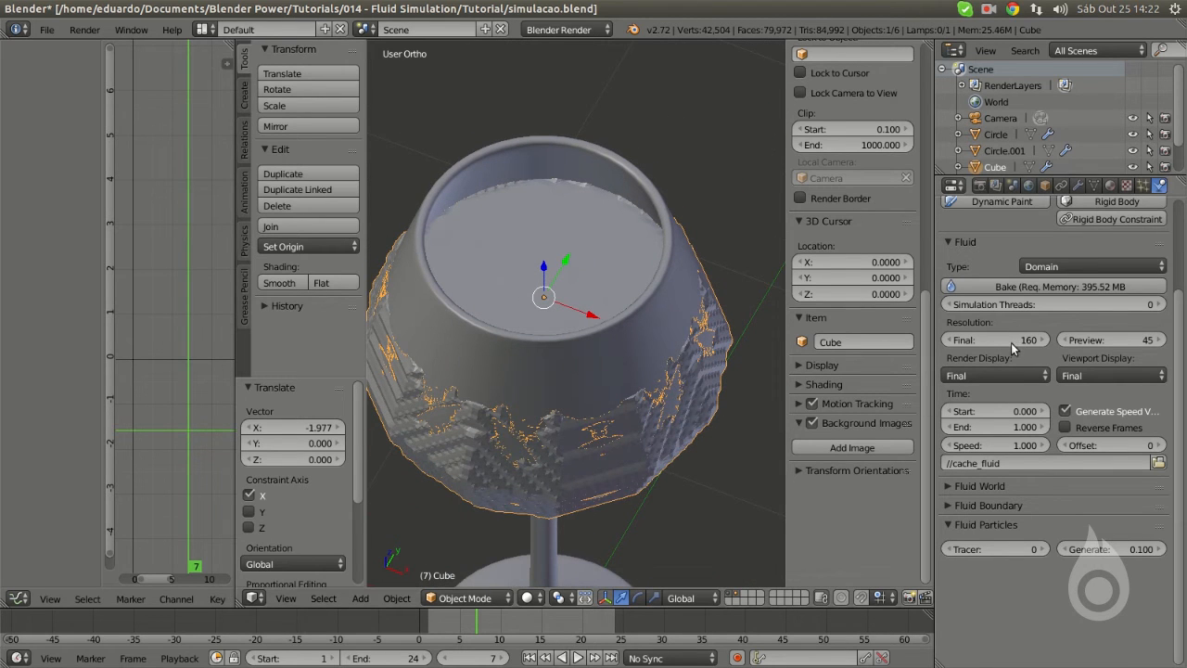
{"action": "middle_click_drag", "start_coordinate": [623, 353], "coordinate": [647, 333]}
{"action": "scroll", "coordinate": [572, 356], "scroll_direction": "down", "scroll_amount": 2}
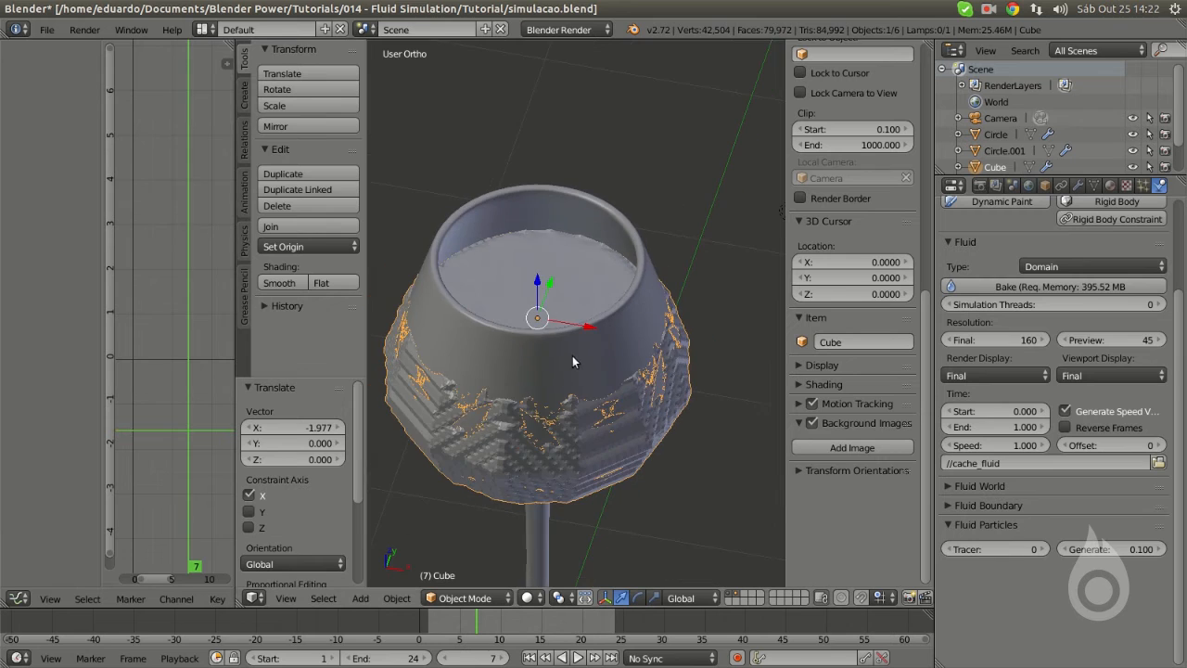
{"action": "middle_click_drag", "start_coordinate": [573, 355], "coordinate": [591, 354], "text": "shift"}
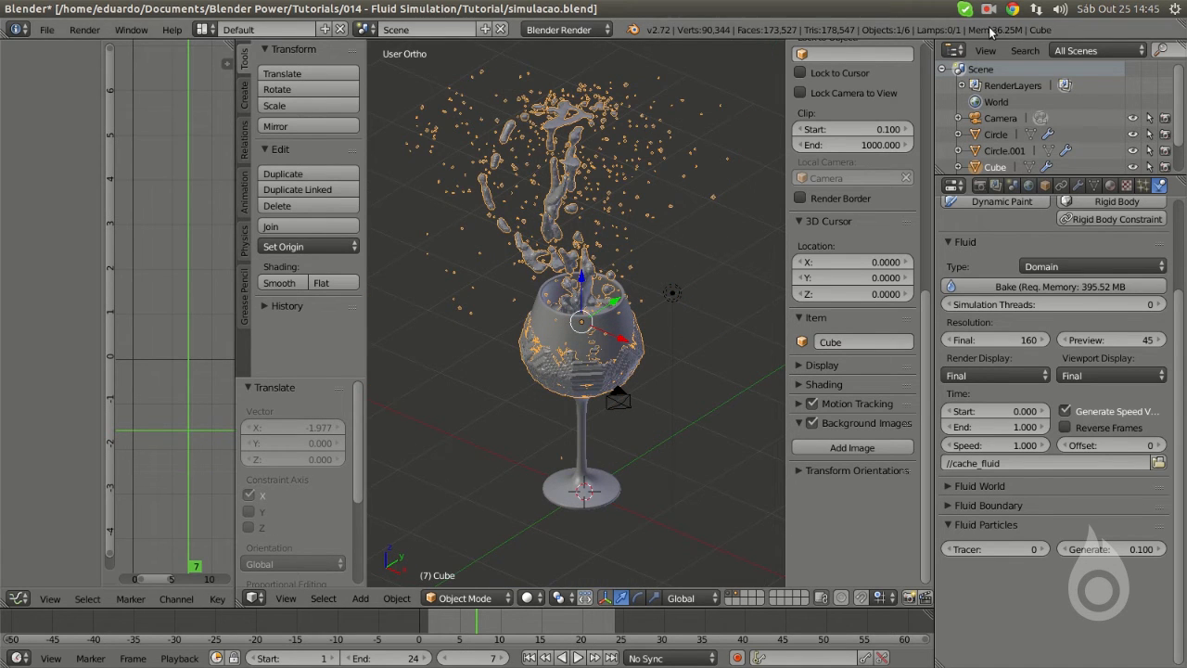
- Expand the 3D view over the Graph Editor area and show the baked splash in front view
{"action": "middle_click_drag", "start_coordinate": [611, 214], "coordinate": [621, 261], "text": "shift"}
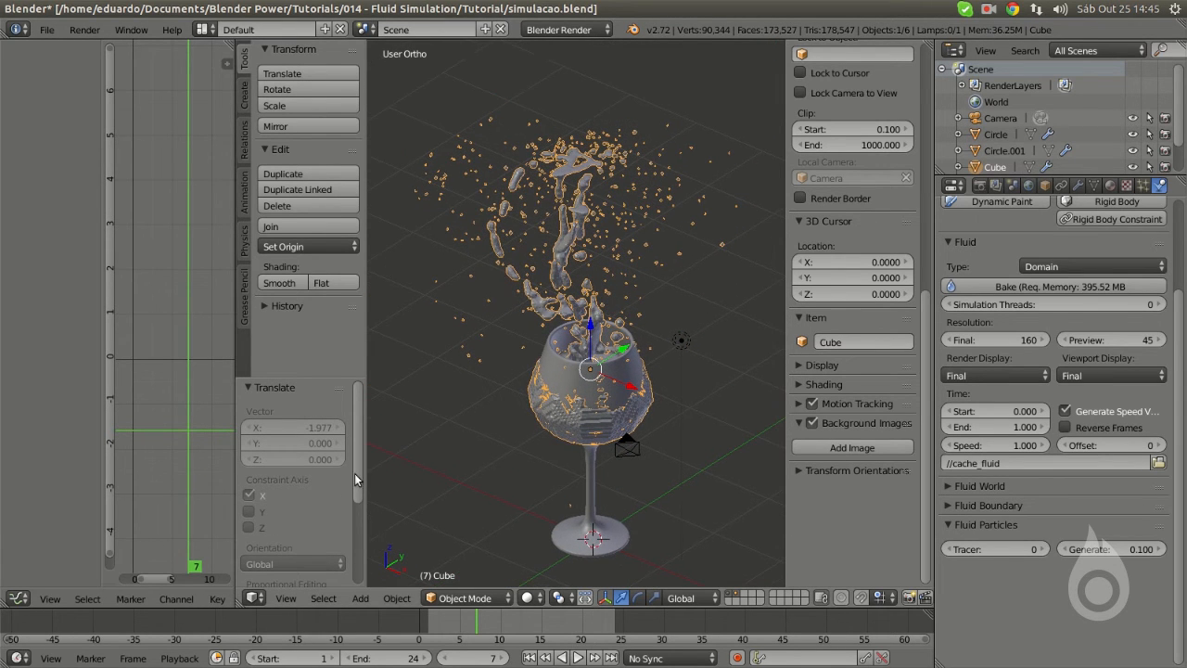
{"action": "left_click_drag", "start_coordinate": [239, 603], "coordinate": [185, 567]}
{"action": "scroll", "coordinate": [487, 380], "scroll_direction": "up", "scroll_amount": 1}
{"action": "middle_click_drag", "start_coordinate": [489, 380], "coordinate": [552, 346]}
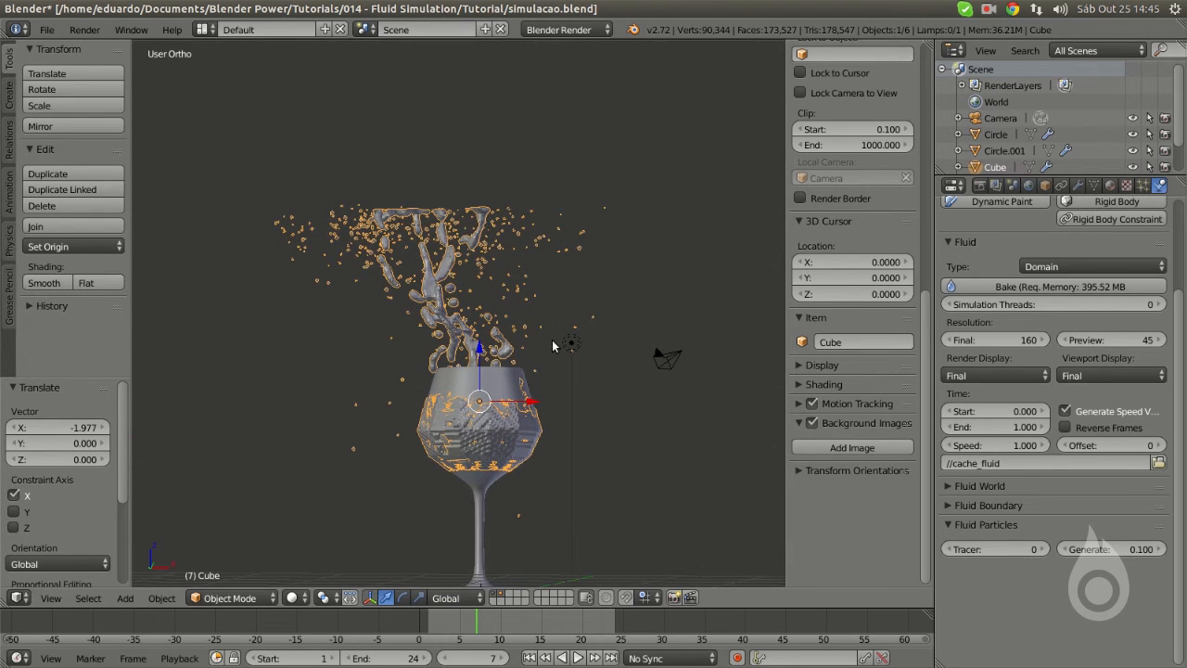
{"action": "key", "text": "KP_1"}
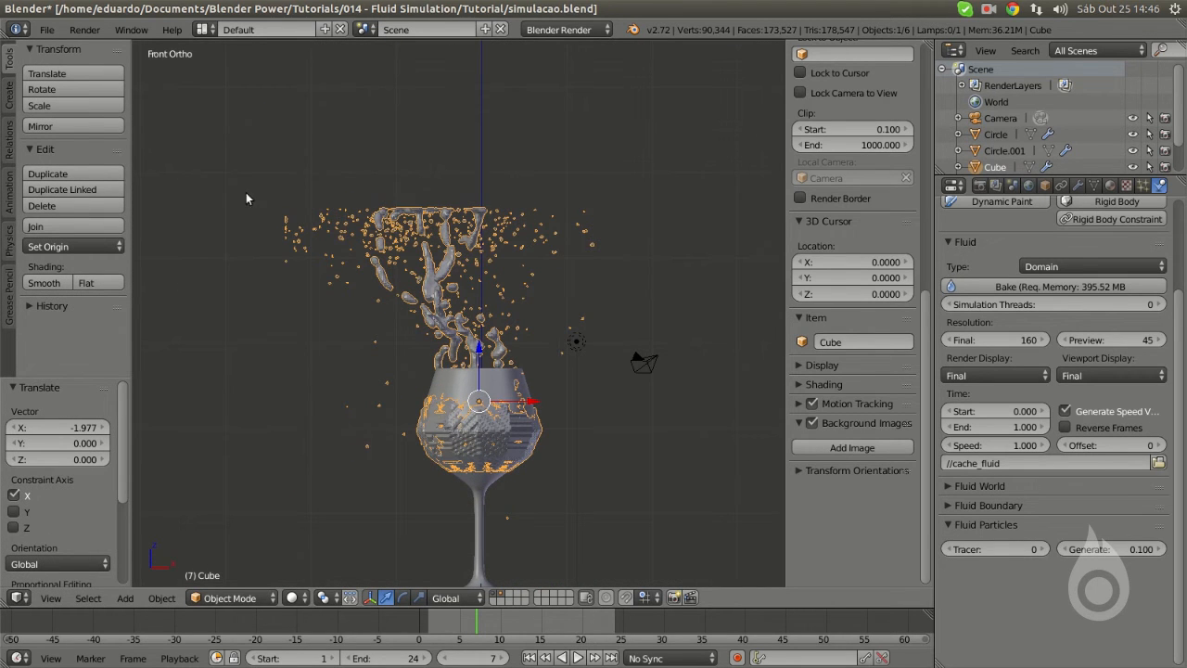
- Inspect the baked splash at frame 7 from several angles, checking the droplets and the upper limit of the fluid
{"action": "scroll", "coordinate": [237, 186], "scroll_direction": "up", "scroll_amount": 1}
{"action": "left_click_drag", "start_coordinate": [239, 180], "coordinate": [659, 173]}
{"action": "mouse_move", "coordinate": [674, 174]}
{"action": "right_mouse_down"}
{"action": "mouse_move", "coordinate": [404, 193]}
{"action": "mouse_move", "coordinate": [223, 174]}
{"action": "right_mouse_up"}
{"action": "scroll", "coordinate": [440, 342], "scroll_direction": "up", "scroll_amount": 3}
{"action": "middle_click_drag", "start_coordinate": [460, 268], "coordinate": [495, 427], "text": "shift"}
{"action": "scroll", "coordinate": [500, 441], "scroll_direction": "down", "scroll_amount": 1}
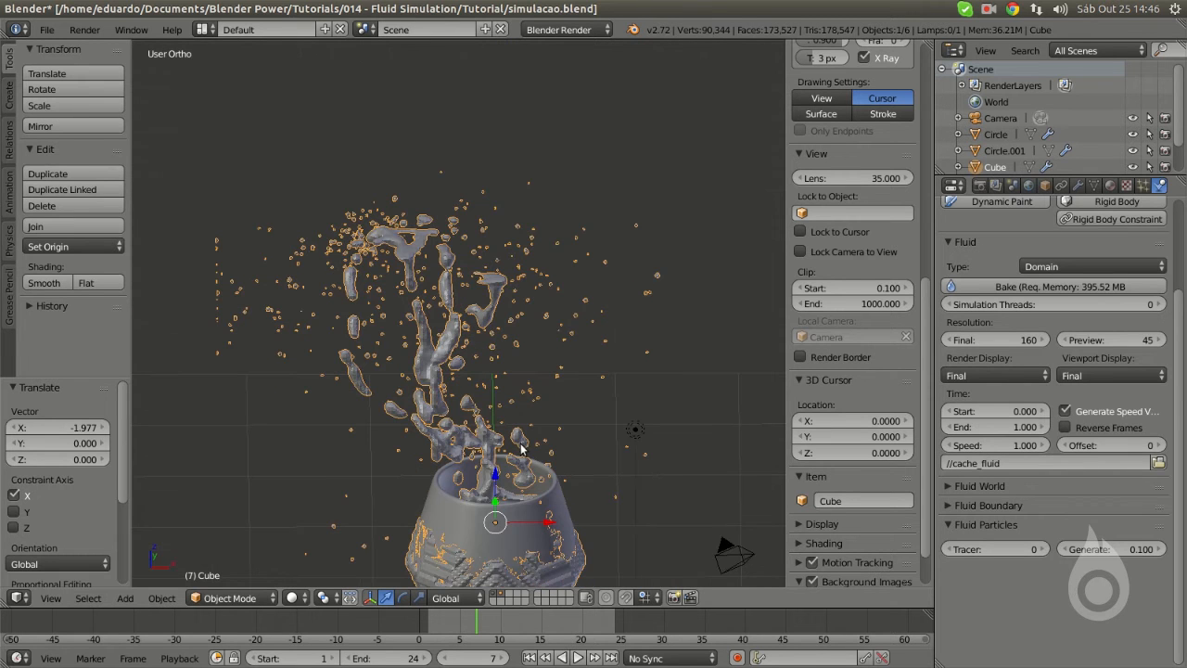
{"action": "scroll", "coordinate": [441, 320], "scroll_direction": "up", "scroll_amount": 3}
{"action": "middle_click_drag", "start_coordinate": [480, 284], "coordinate": [455, 319]}
{"action": "middle_click_drag", "start_coordinate": [423, 126], "coordinate": [419, 192]}
{"action": "scroll", "coordinate": [513, 281], "scroll_direction": "down", "scroll_amount": 1}
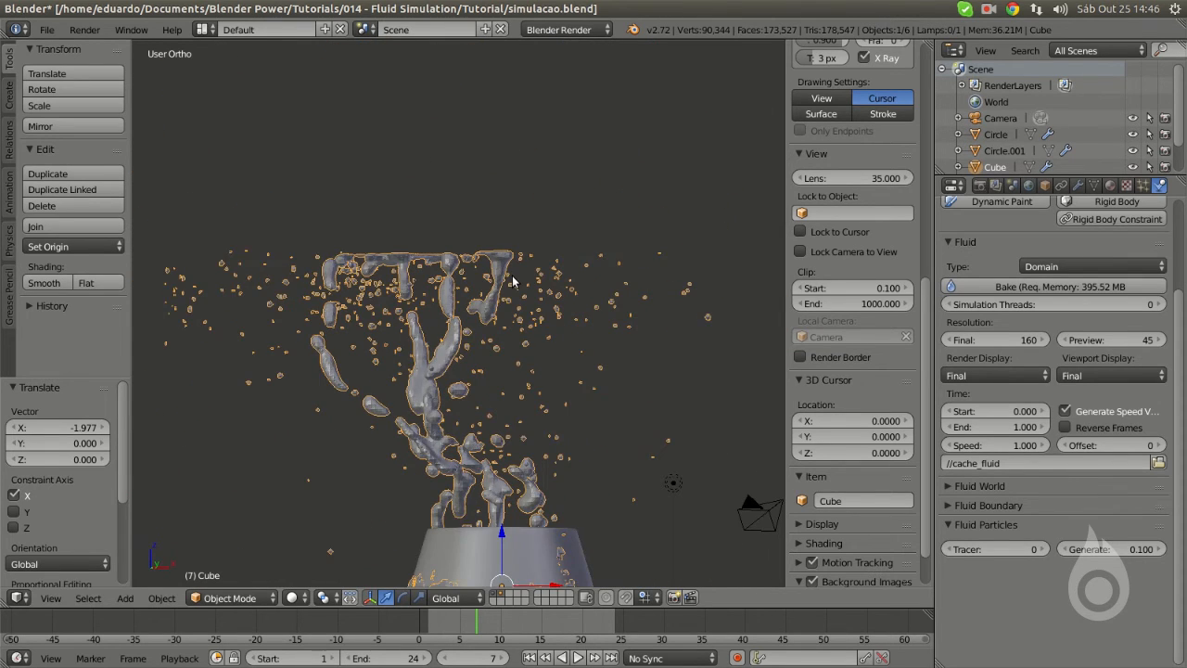
{"action": "scroll", "coordinate": [513, 281], "scroll_direction": "down", "scroll_amount": 2}
{"action": "middle_click_drag", "start_coordinate": [509, 306], "coordinate": [502, 350]}
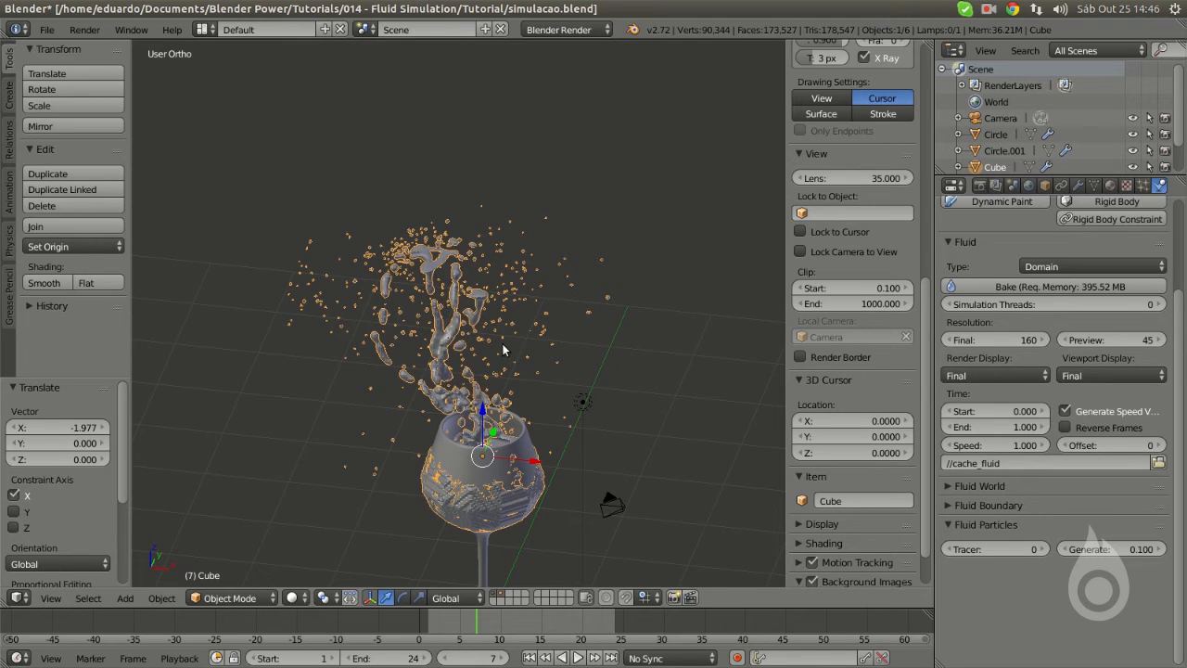
{"action": "scroll", "coordinate": [530, 341], "scroll_direction": "down", "scroll_amount": 3}
{"action": "mouse_move", "coordinate": [530, 341]}
{"action": "middle_mouse_down"}
{"action": "mouse_move", "coordinate": [515, 381]}
{"action": "mouse_move", "coordinate": [517, 351]}
{"action": "middle_mouse_up"}
{"action": "scroll", "coordinate": [519, 436], "scroll_direction": "up", "scroll_amount": 1}
{"action": "scroll", "coordinate": [520, 443], "scroll_direction": "up", "scroll_amount": 1}
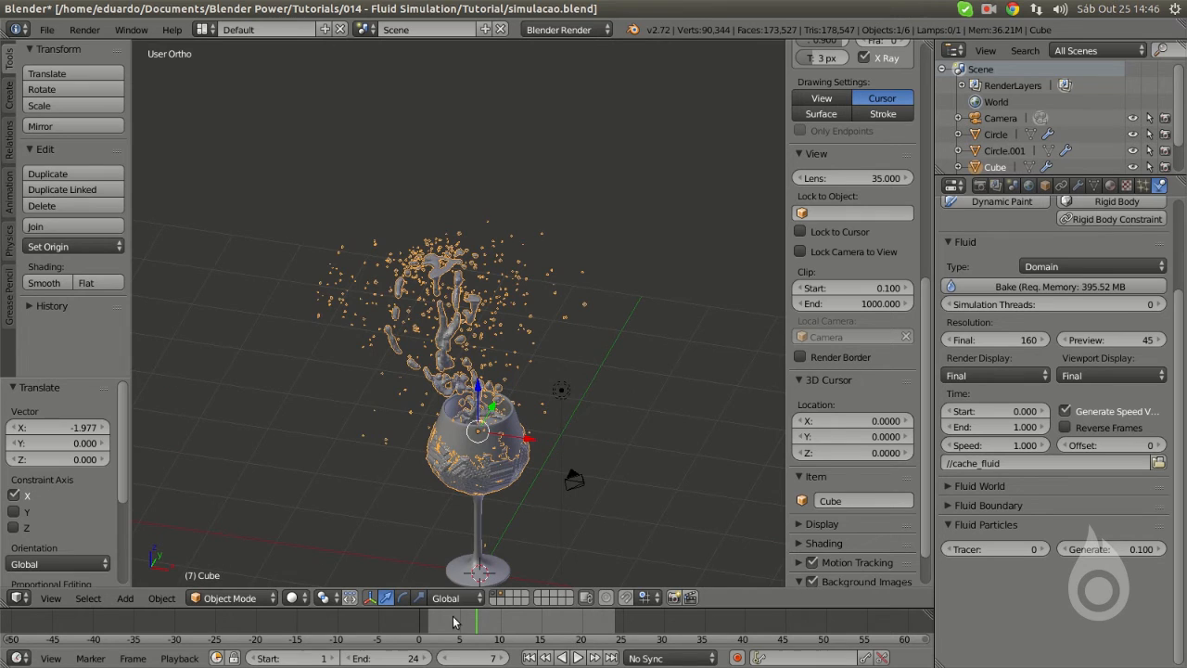
- Compare the splash shape at frames 6, 4 and 5, using the camera and front views
{"action": "key", "text": "Left"}
{"action": "key", "text": "KP_0"}
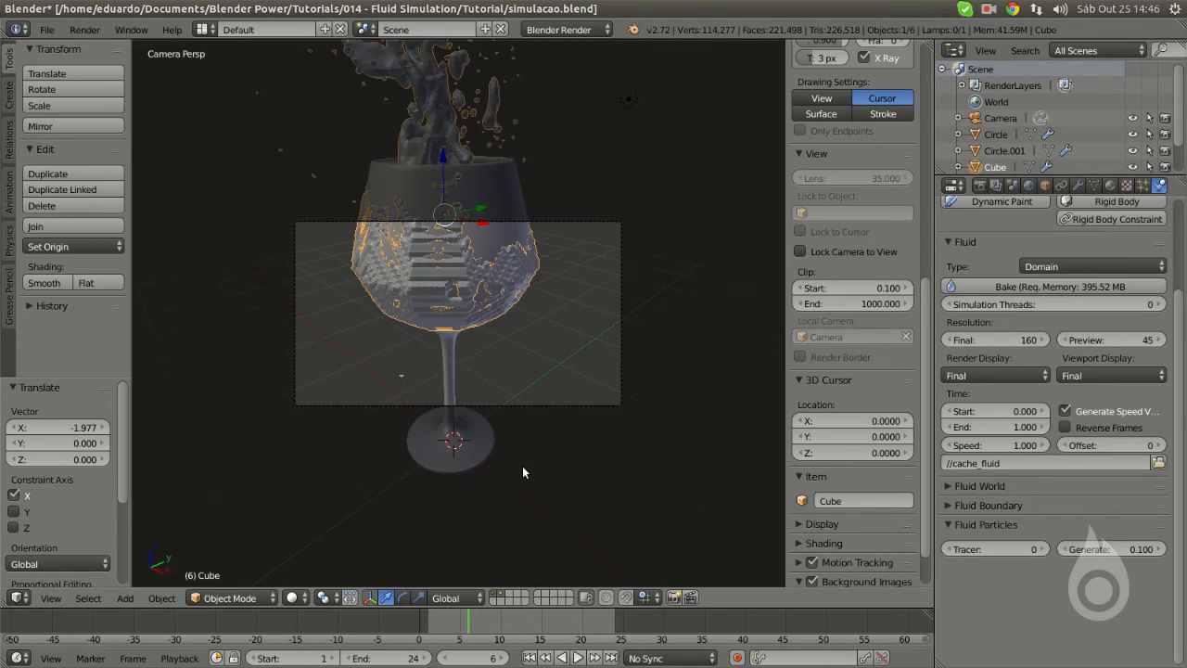
{"action": "scroll", "coordinate": [522, 467], "scroll_direction": "down", "scroll_amount": 2}
{"action": "key", "text": "KP_3"}
{"action": "key", "text": "KP_1"}
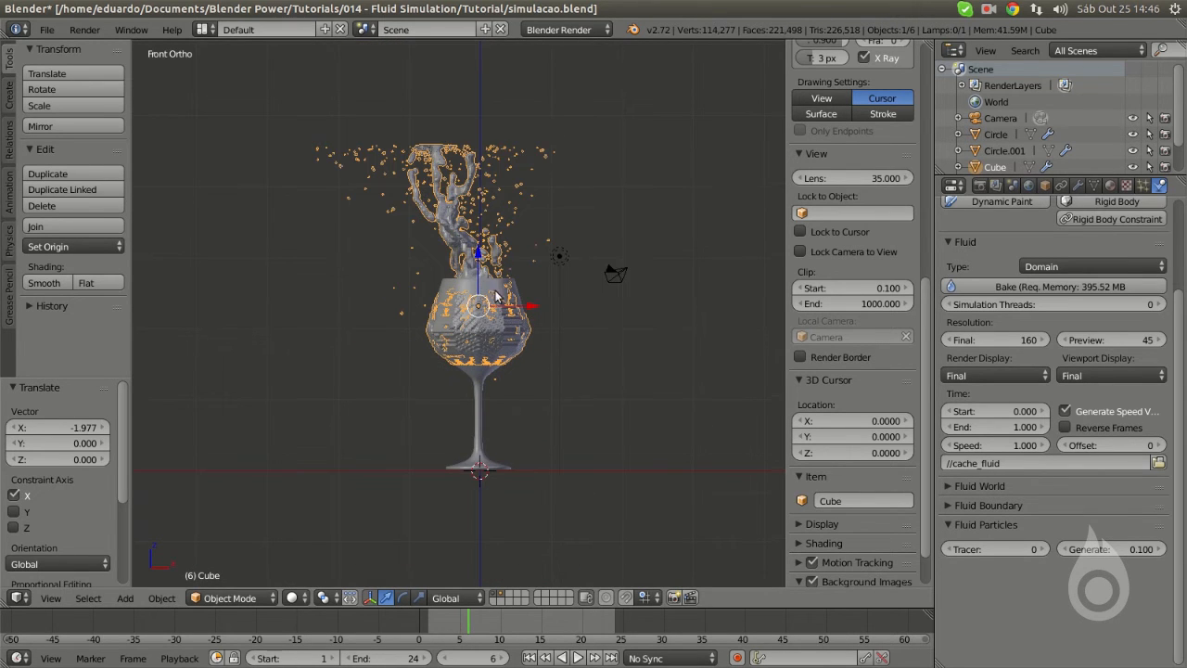
{"action": "left_click", "coordinate": [451, 619]}
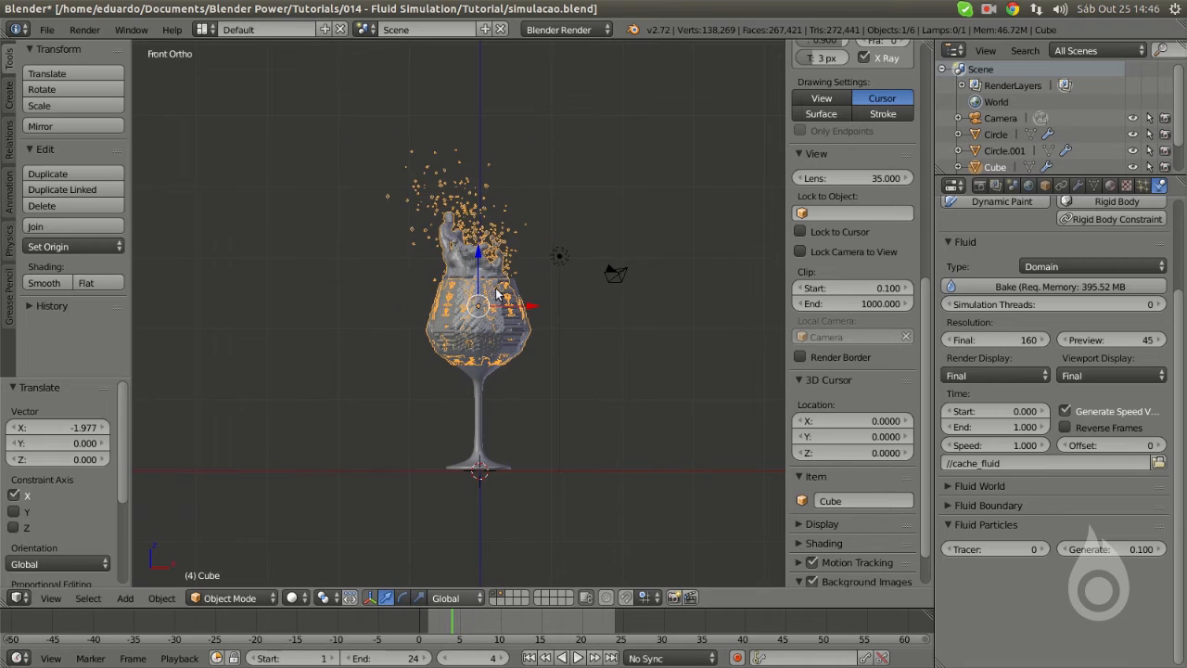
{"action": "scroll", "coordinate": [499, 288], "scroll_direction": "up", "scroll_amount": 3}
{"action": "middle_click_drag", "start_coordinate": [503, 284], "coordinate": [455, 371], "text": "shift"}
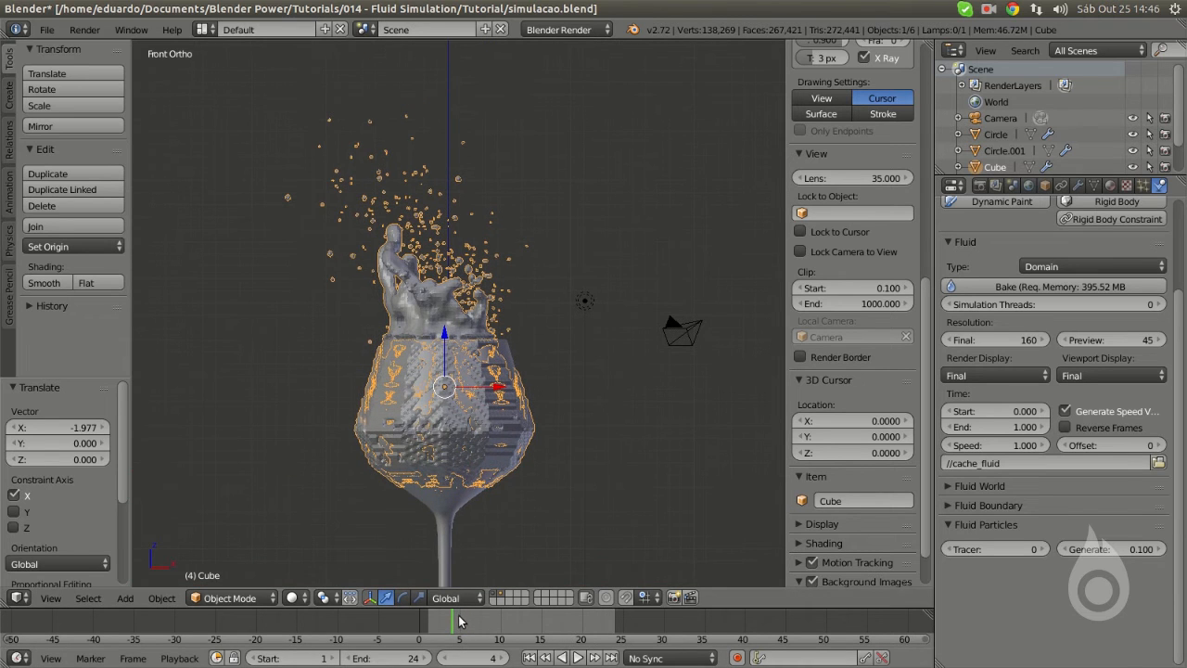
{"action": "key", "text": "Right"}
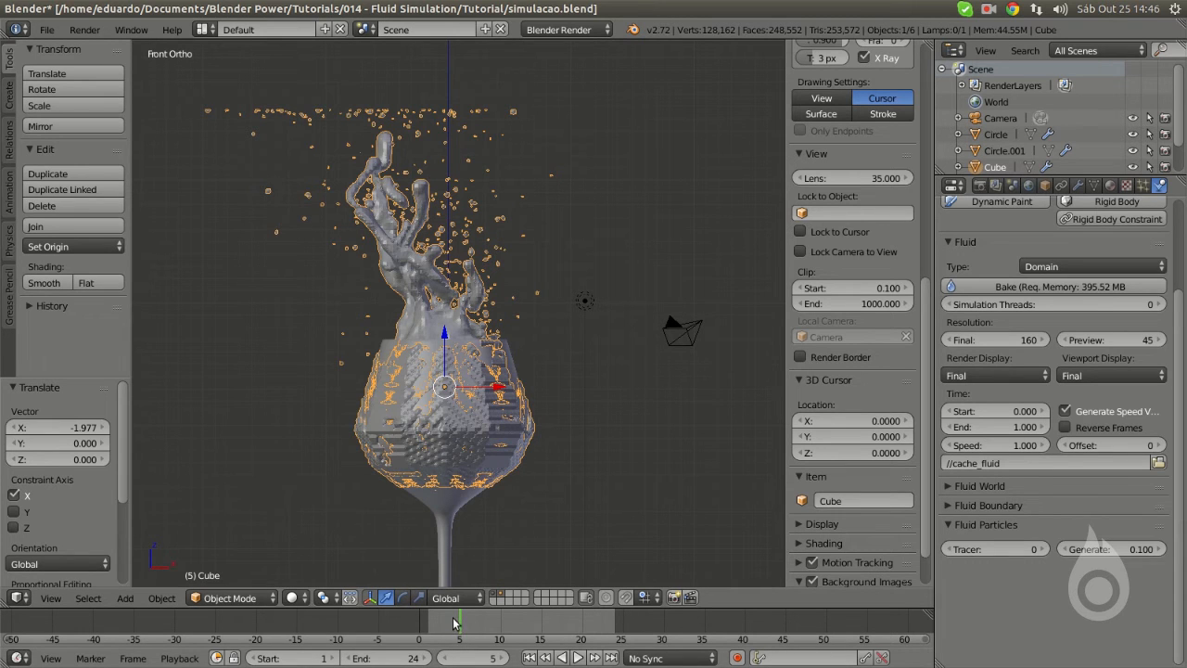
- Return to frame 4 and examine the splash and glass walls up close from several angles
{"action": "key", "text": "Left"}
{"action": "middle_click_drag", "start_coordinate": [495, 324], "coordinate": [482, 353]}
{"action": "mouse_move", "coordinate": [449, 464]}
{"action": "middle_mouse_down", "text": "shift"}
{"action": "mouse_move", "coordinate": [466, 421]}
{"action": "mouse_move", "coordinate": [480, 442]}
{"action": "mouse_move", "coordinate": [442, 456]}
{"action": "middle_mouse_up", "text": "shift"}
{"action": "scroll", "coordinate": [467, 421], "scroll_direction": "up", "scroll_amount": 2}
{"action": "scroll", "coordinate": [458, 442], "scroll_direction": "up", "scroll_amount": 2}
{"action": "middle_click_drag", "start_coordinate": [422, 414], "coordinate": [516, 390]}
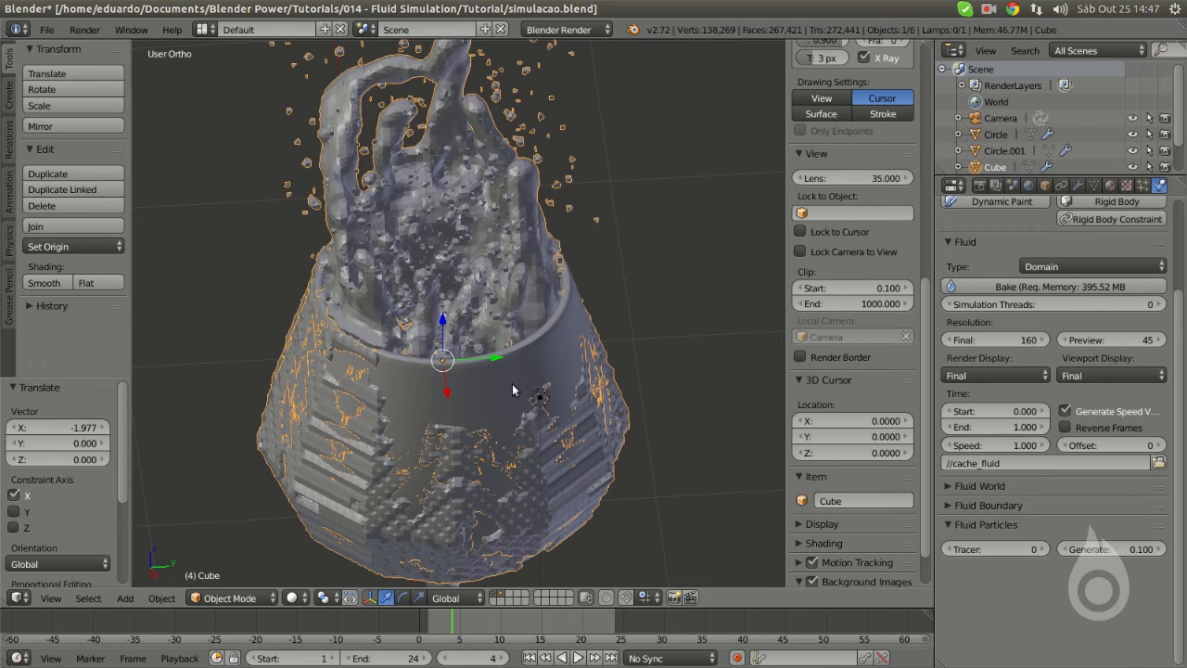
{"action": "middle_click_drag", "start_coordinate": [480, 404], "coordinate": [540, 313]}
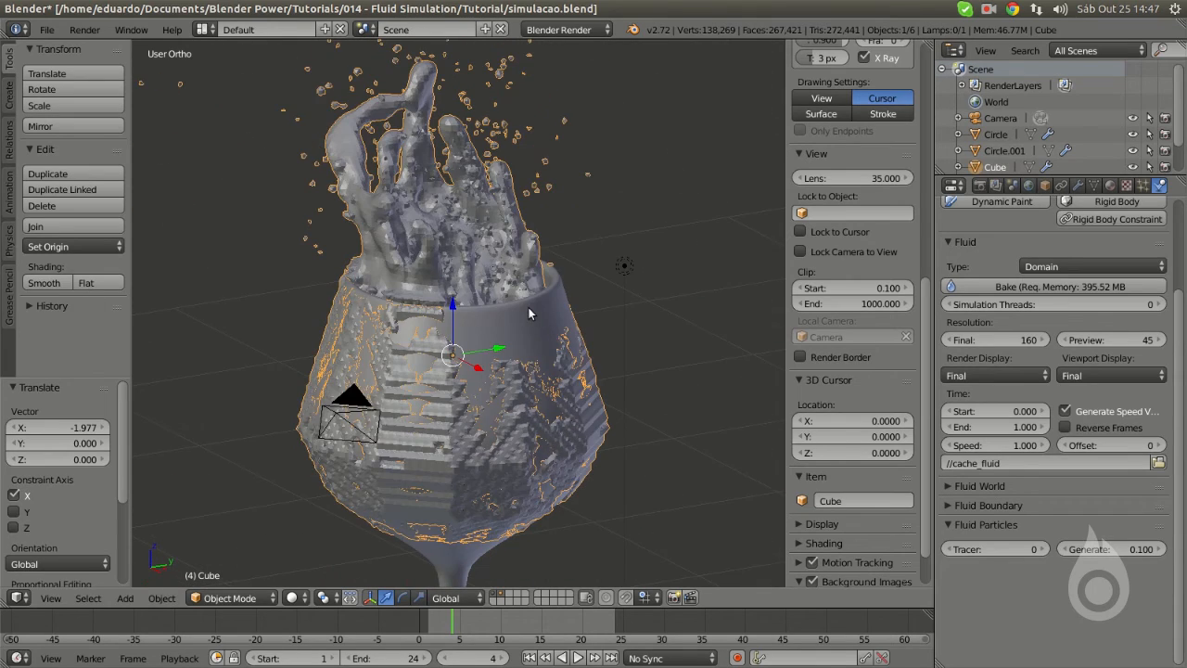
{"action": "middle_click_drag", "start_coordinate": [455, 311], "coordinate": [493, 400]}
{"action": "middle_click_drag", "start_coordinate": [544, 449], "coordinate": [527, 318]}
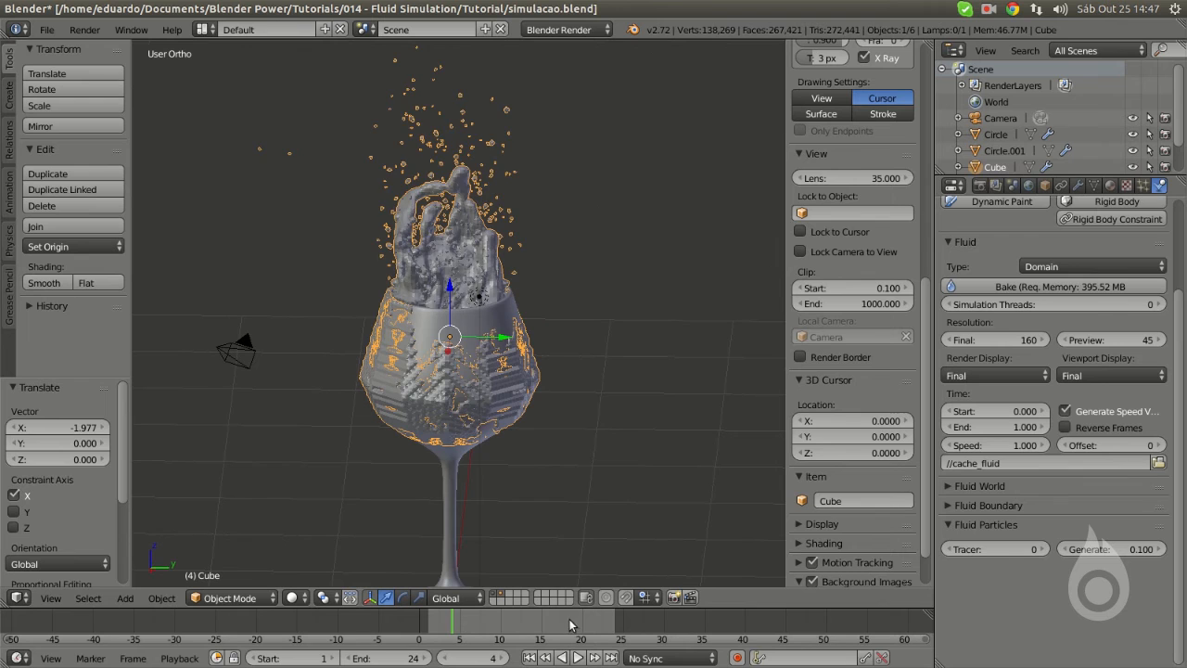
- Check the simulation at later and earlier frames, including 16, 3 and 7, finishing on frame 5
{"action": "left_click", "coordinate": [573, 621]}
{"action": "left_click", "coordinate": [550, 640]}
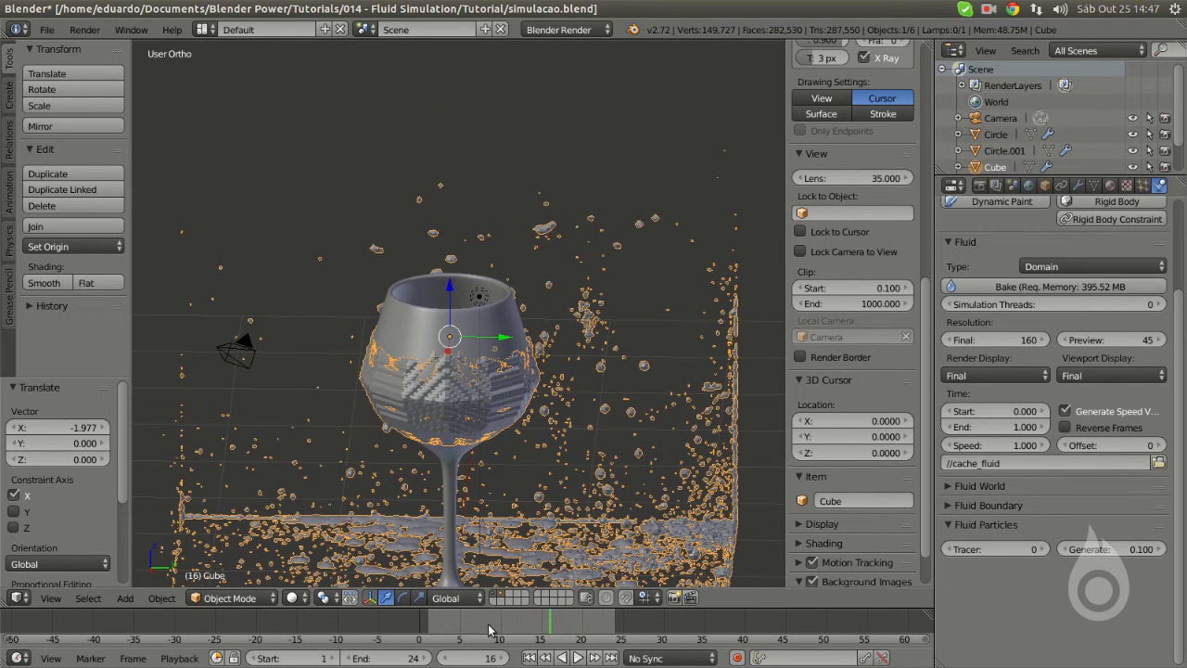
{"action": "left_click", "coordinate": [488, 631]}
{"action": "left_click", "coordinate": [544, 624]}
{"action": "middle_click_drag", "start_coordinate": [535, 419], "coordinate": [593, 390]}
{"action": "left_click", "coordinate": [443, 623]}
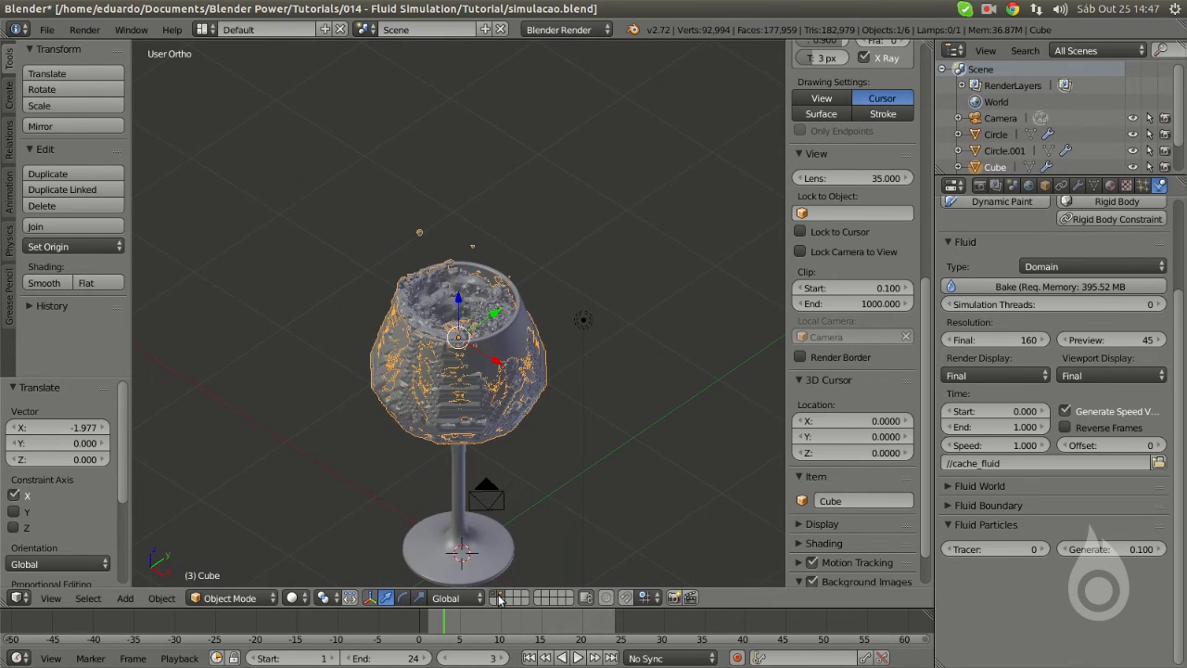
{"action": "left_click", "coordinate": [476, 633]}
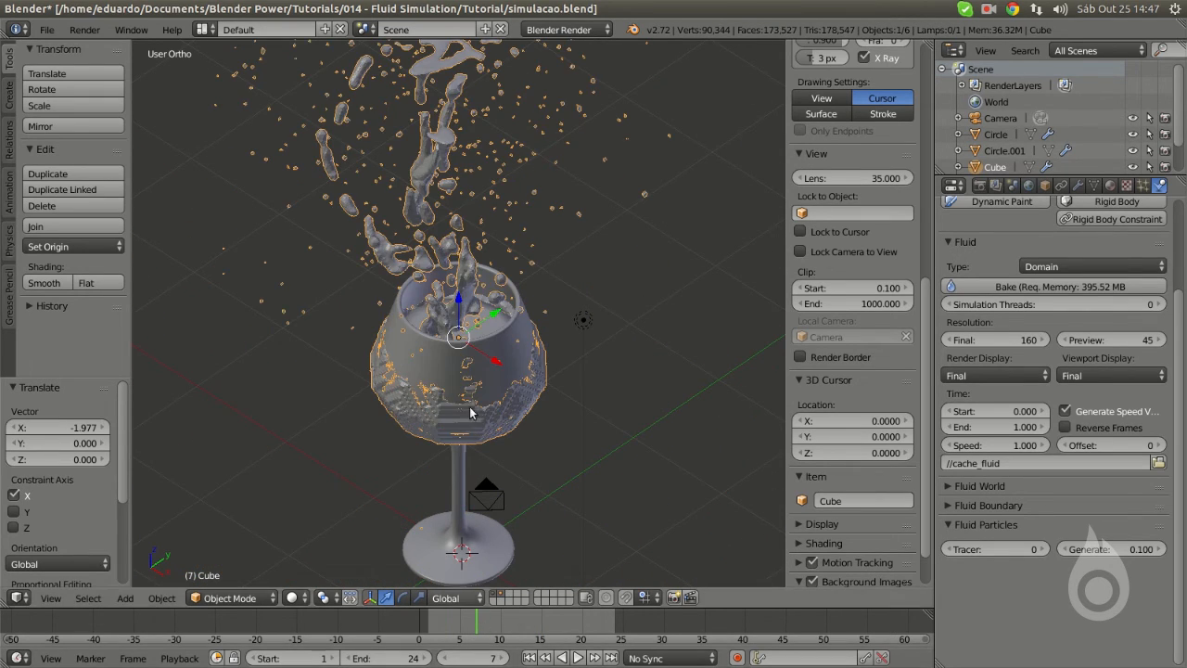
{"action": "middle_click_drag", "start_coordinate": [470, 413], "coordinate": [478, 362]}
{"action": "left_click", "coordinate": [460, 621]}
{"action": "middle_click_drag", "start_coordinate": [500, 401], "coordinate": [484, 460]}
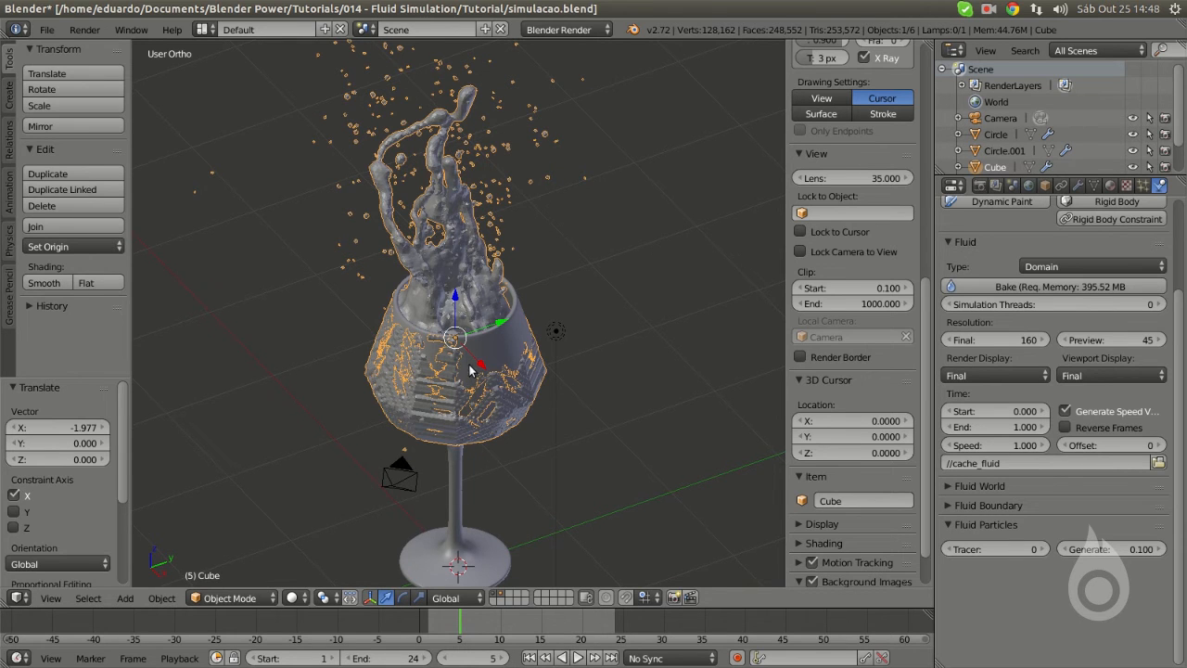
- Duplicate the fluid mesh in place at frame 5 and move the copy to layer 10
{"action": "middle_click_drag", "start_coordinate": [498, 535], "coordinate": [468, 290]}
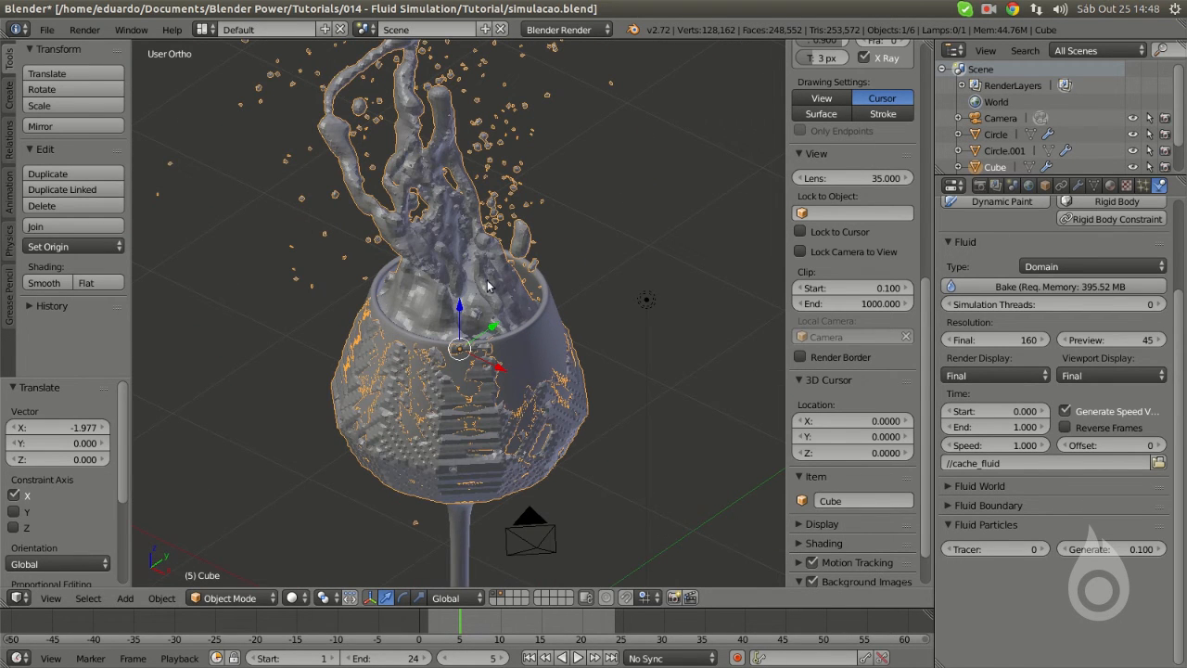
{"action": "key", "text": "shift+d"}
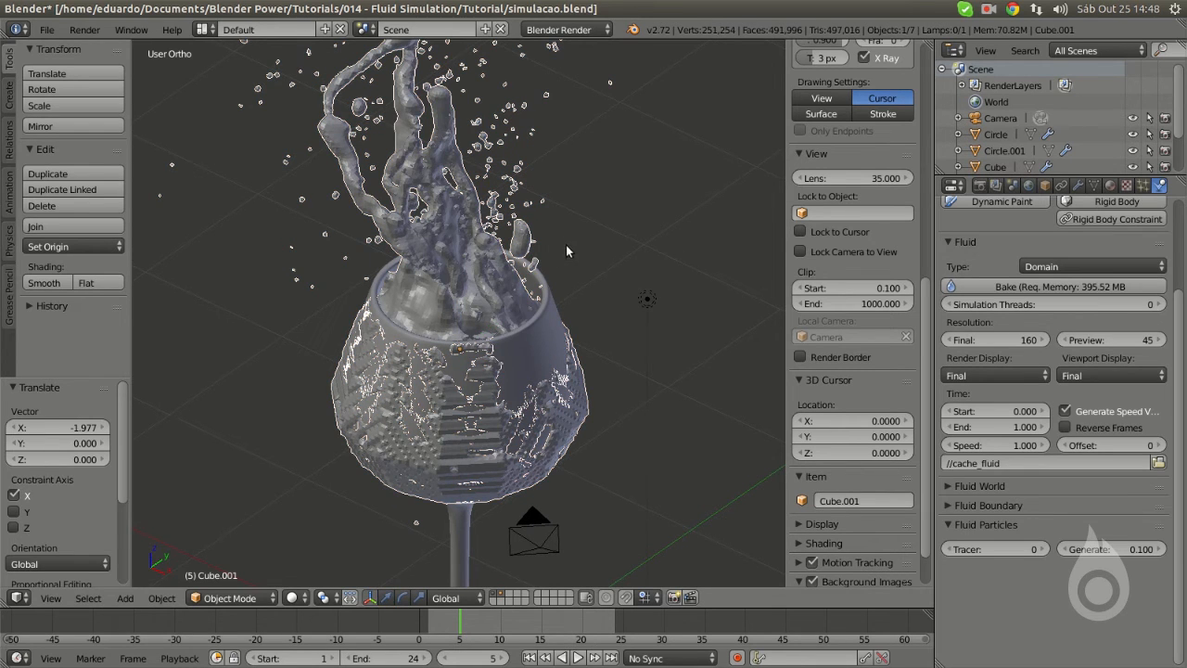
{"action": "right_click", "coordinate": [570, 247]}
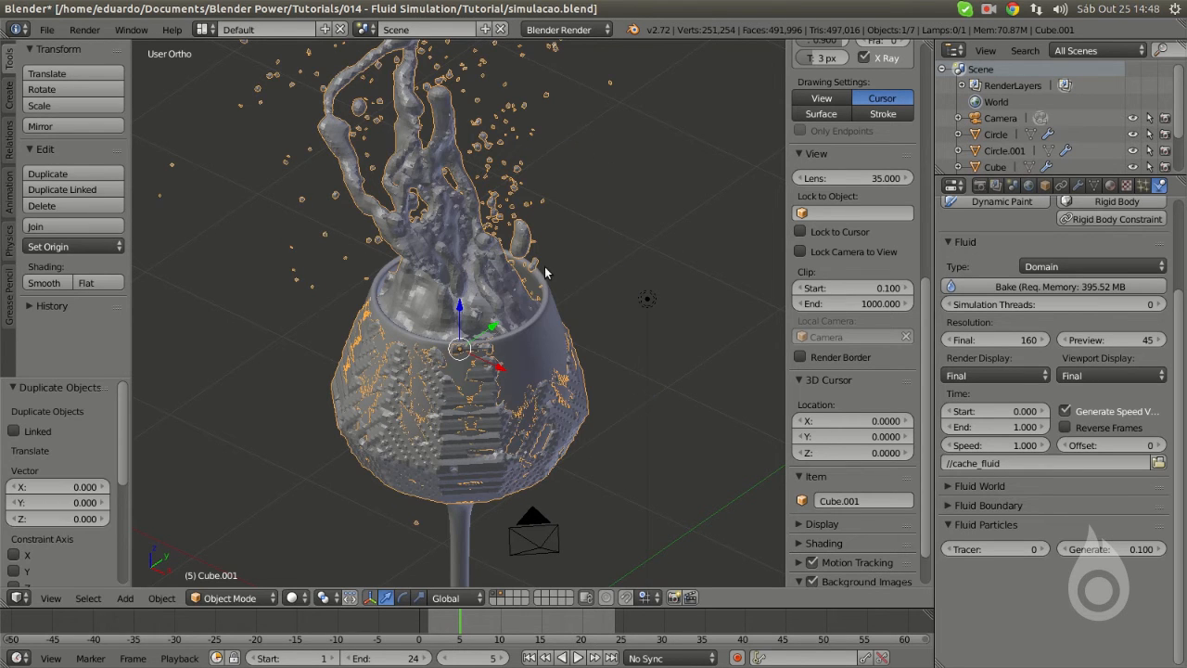
{"action": "key", "text": "m"}
{"action": "left_click", "coordinate": [772, 295]}
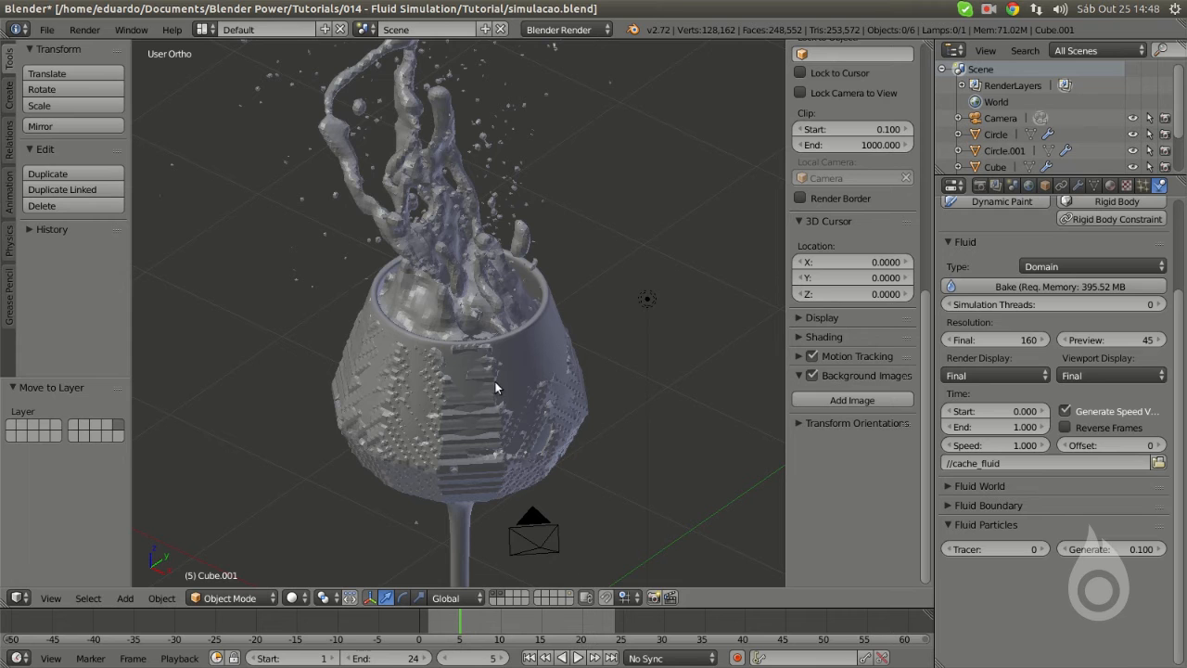
- Select the original fluid mesh and apply its Fluidsim modifier, checking the resulting mesh in Edit Mode
{"action": "scroll", "coordinate": [495, 362], "scroll_direction": "down", "scroll_amount": 2}
{"action": "middle_click_drag", "start_coordinate": [462, 271], "coordinate": [471, 286]}
{"action": "right_click", "coordinate": [430, 218]}
{"action": "scroll", "coordinate": [460, 254], "scroll_direction": "up", "scroll_amount": 1}
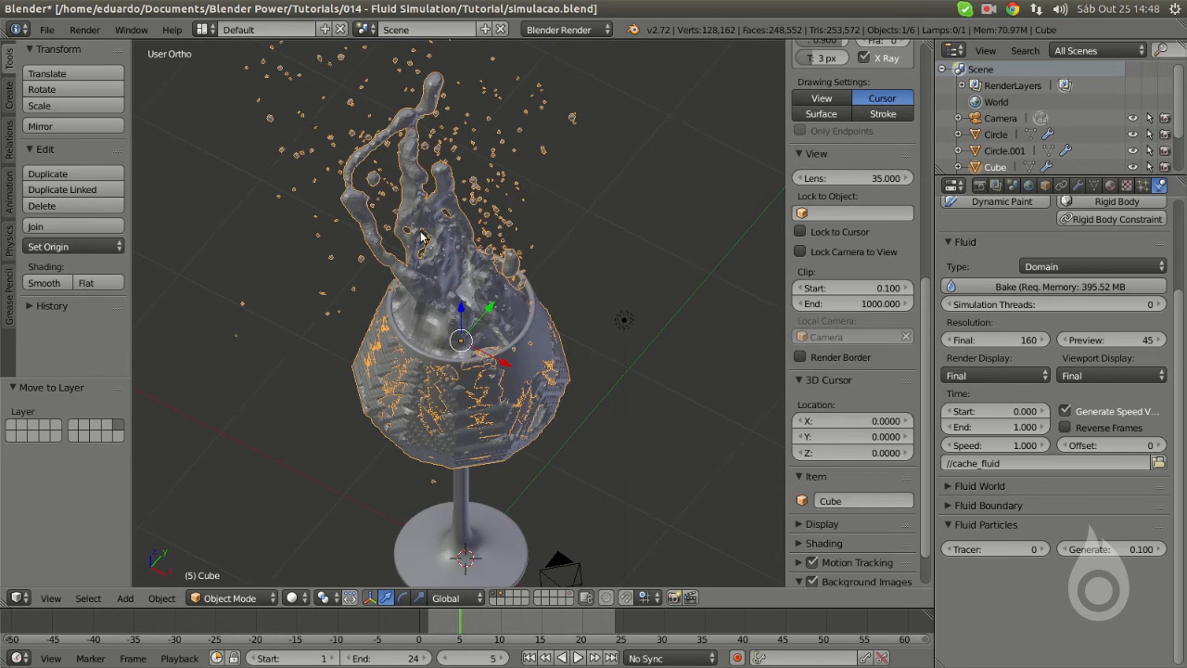
{"action": "mouse_move", "coordinate": [494, 361]}
{"action": "middle_mouse_down"}
{"action": "mouse_move", "coordinate": [476, 435]}
{"action": "mouse_move", "coordinate": [493, 362]}
{"action": "middle_mouse_up"}
{"action": "scroll", "coordinate": [469, 327], "scroll_direction": "up", "scroll_amount": 2}
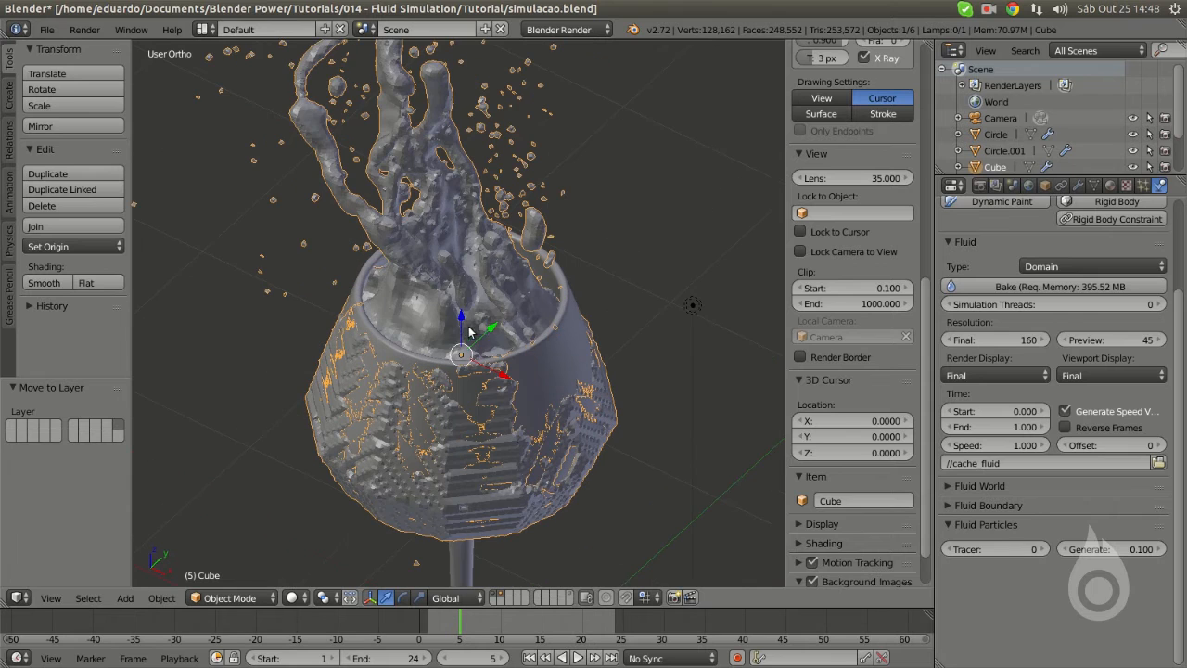
{"action": "left_click", "coordinate": [1080, 186]}
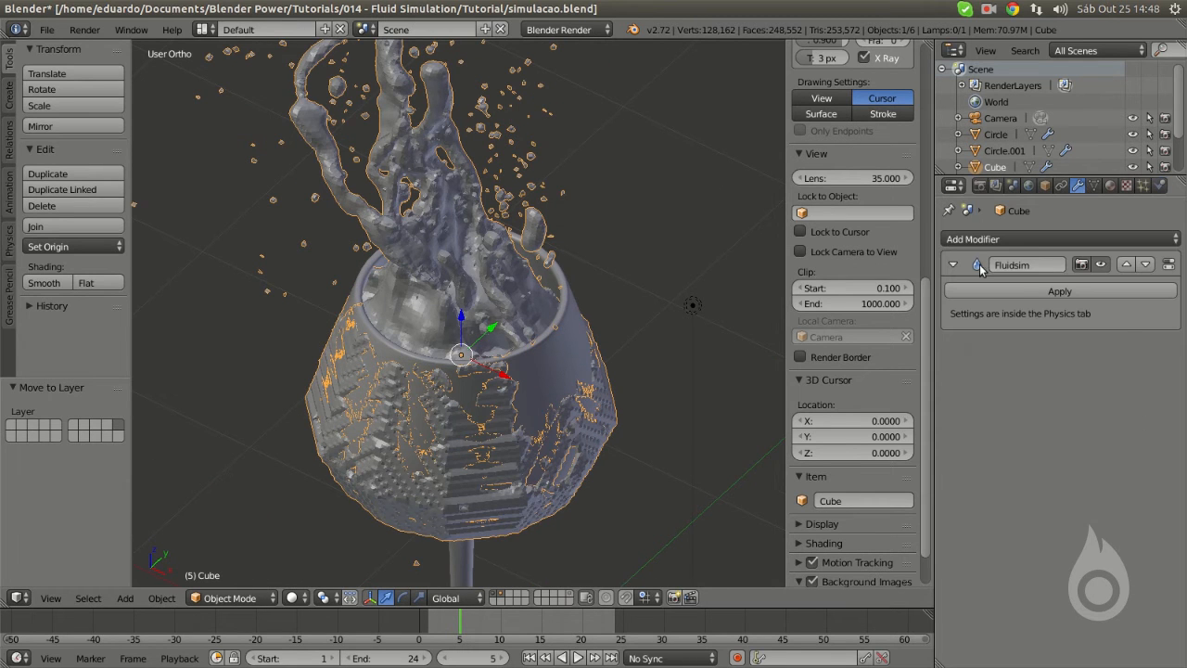
{"action": "left_click", "coordinate": [1158, 186]}
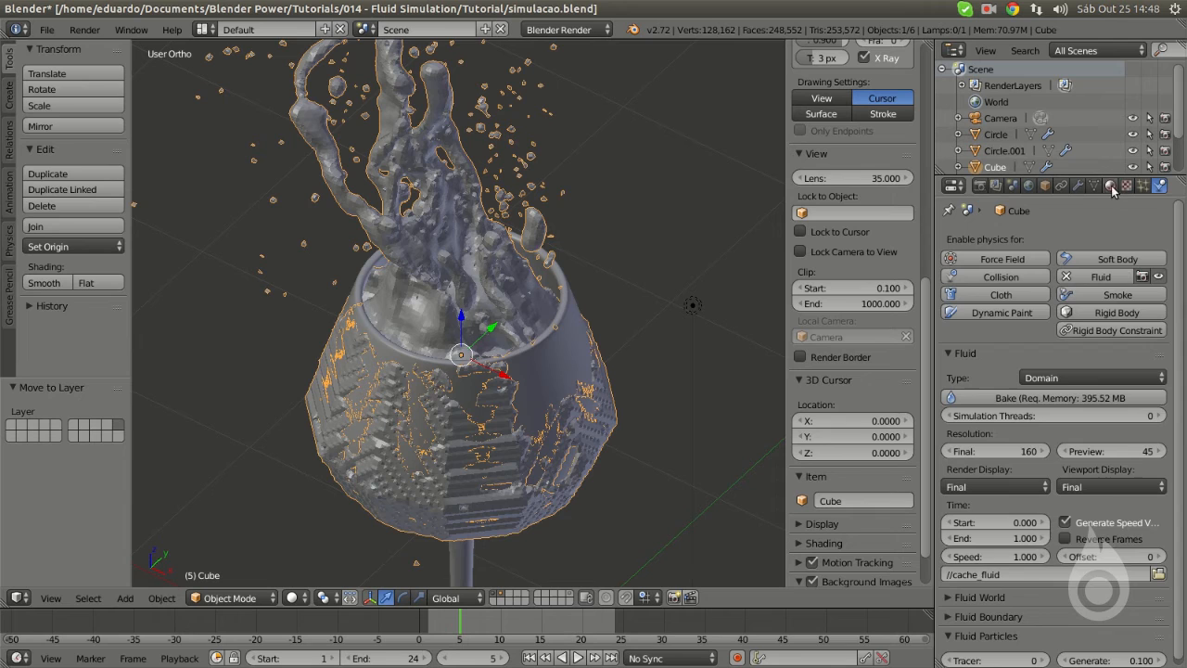
{"action": "left_click", "coordinate": [1077, 186]}
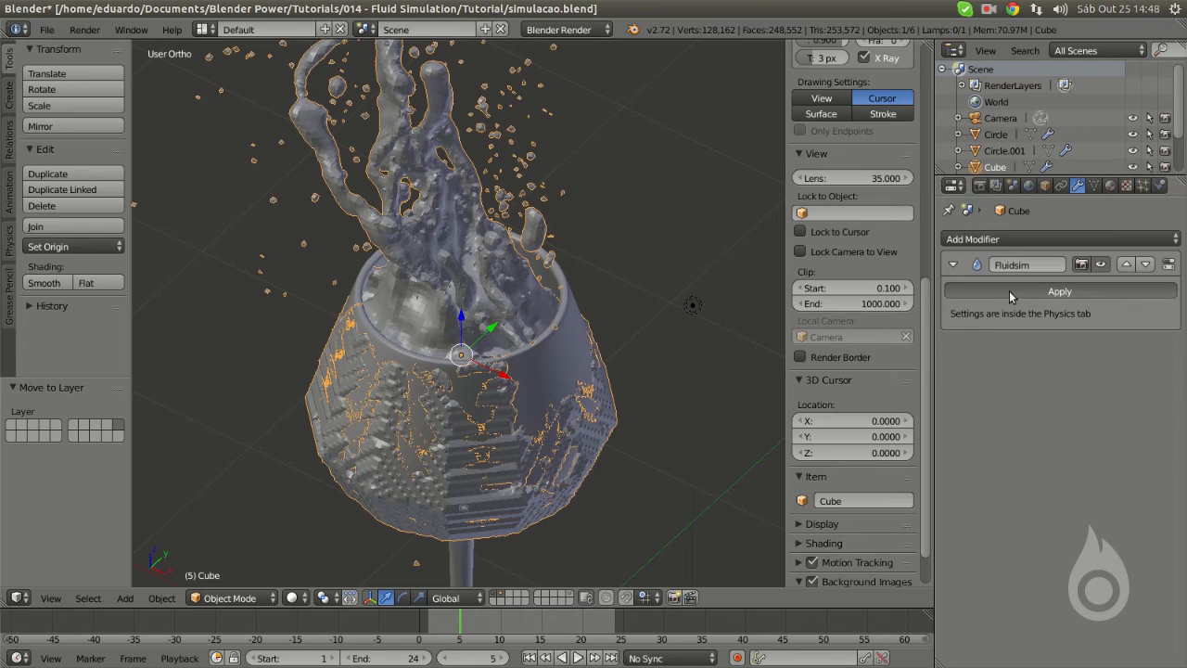
{"action": "left_click", "coordinate": [1009, 291]}
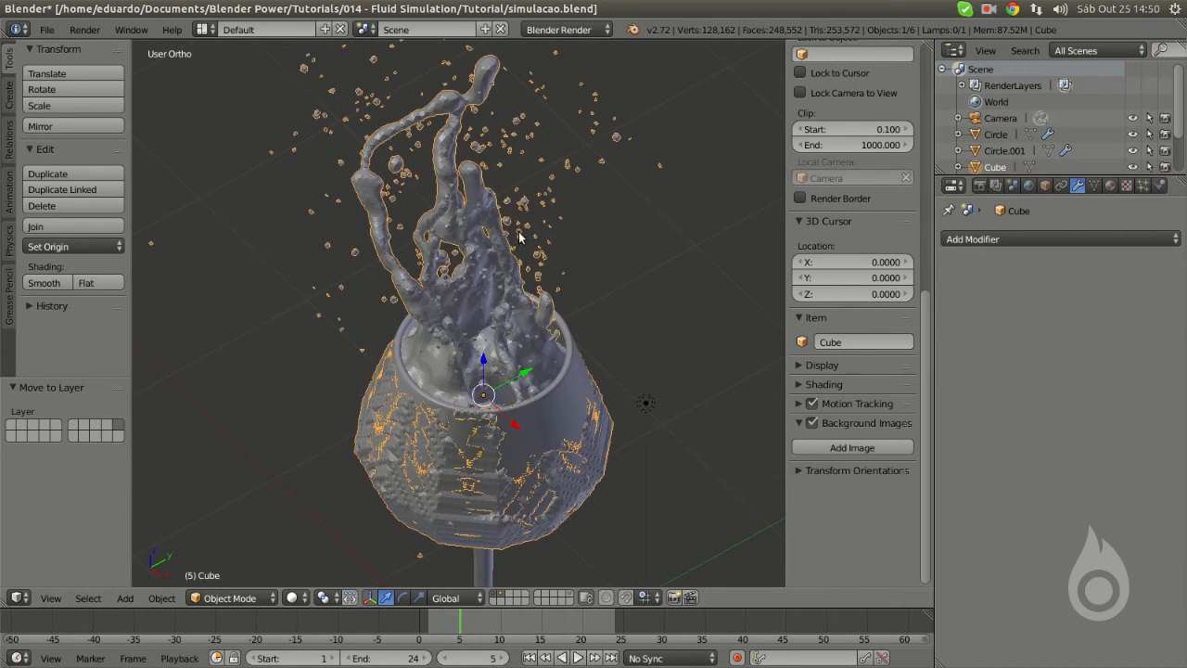
{"action": "key", "text": "Tab"}
{"action": "key", "text": "Tab"}
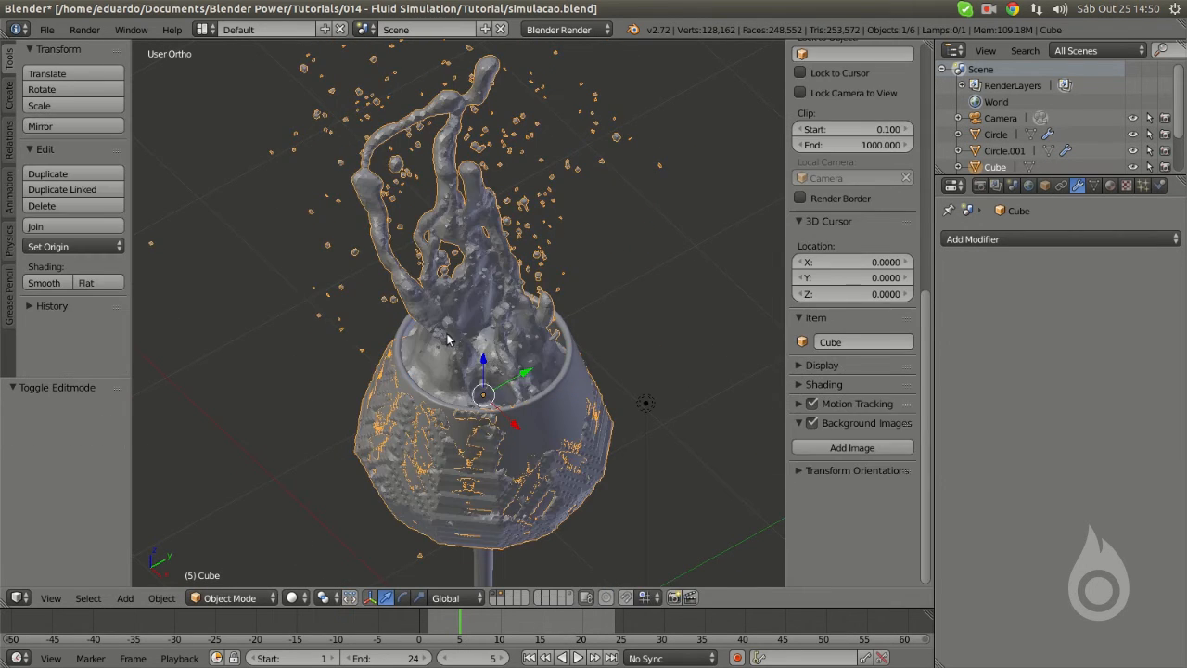
- Examine the rough fluid surface around the outside of the glass bowl from several angles
{"action": "middle_click_drag", "start_coordinate": [436, 321], "coordinate": [489, 357]}
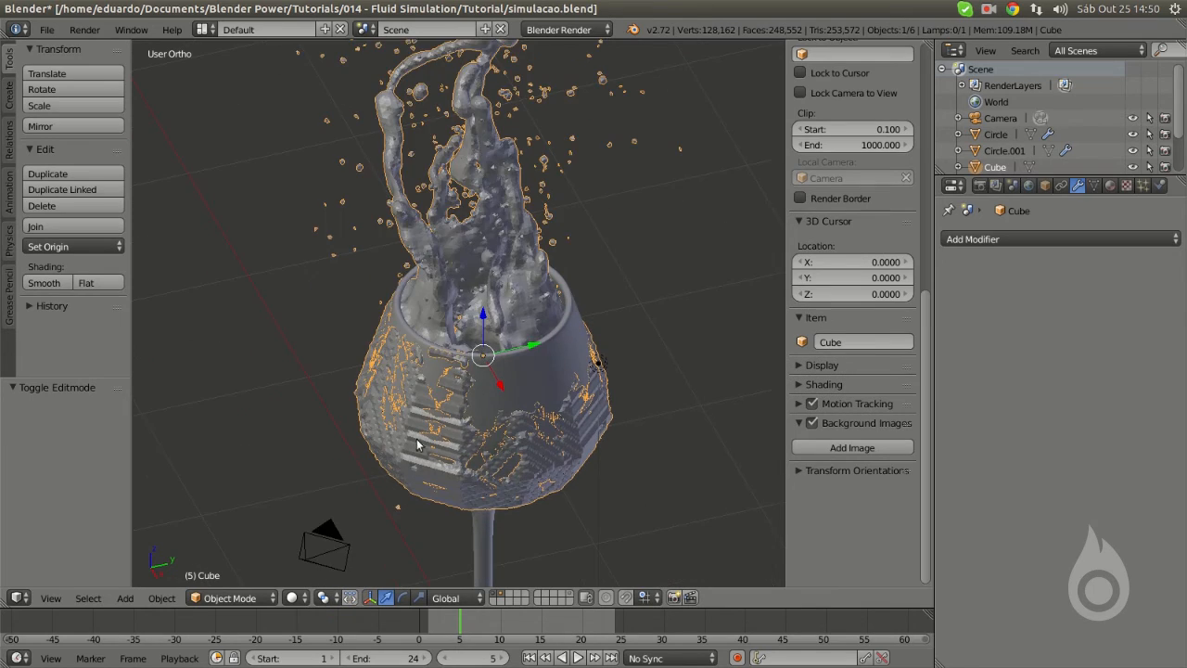
{"action": "middle_click_drag", "start_coordinate": [406, 459], "coordinate": [453, 365]}
{"action": "middle_click_drag", "start_coordinate": [500, 414], "coordinate": [497, 358], "text": "shift"}
{"action": "scroll", "coordinate": [463, 370], "scroll_direction": "up", "scroll_amount": 4}
{"action": "middle_click_drag", "start_coordinate": [408, 370], "coordinate": [393, 388]}
{"action": "scroll", "coordinate": [551, 370], "scroll_direction": "down", "scroll_amount": 2}
{"action": "middle_click_drag", "start_coordinate": [552, 375], "coordinate": [548, 324]}
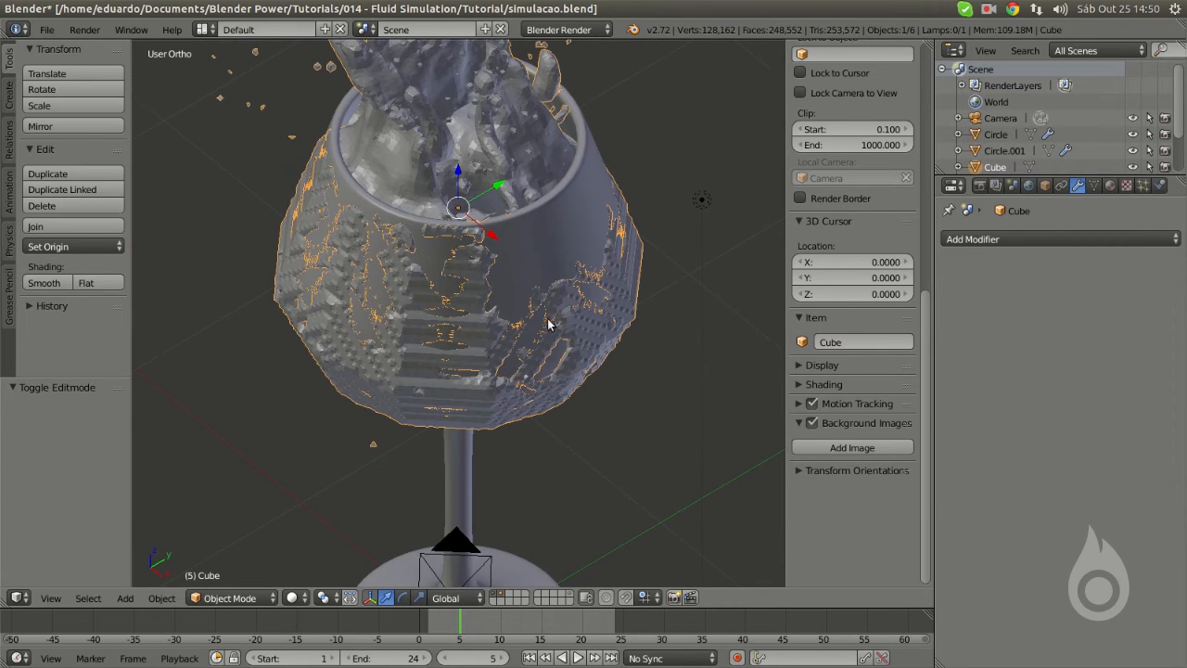
{"action": "middle_click_drag", "start_coordinate": [538, 275], "coordinate": [438, 427]}
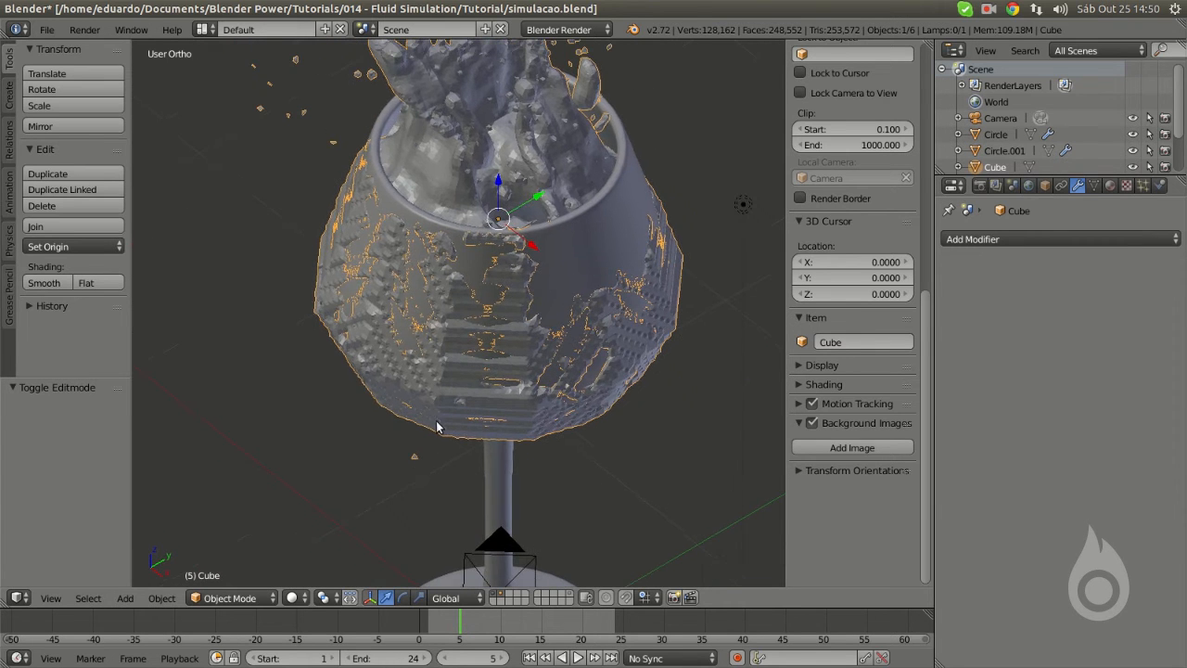
- Put the fluid mesh in Sculpt Mode and choose the Smooth brush
{"action": "left_click", "coordinate": [232, 598]}
{"action": "left_click", "coordinate": [232, 538]}
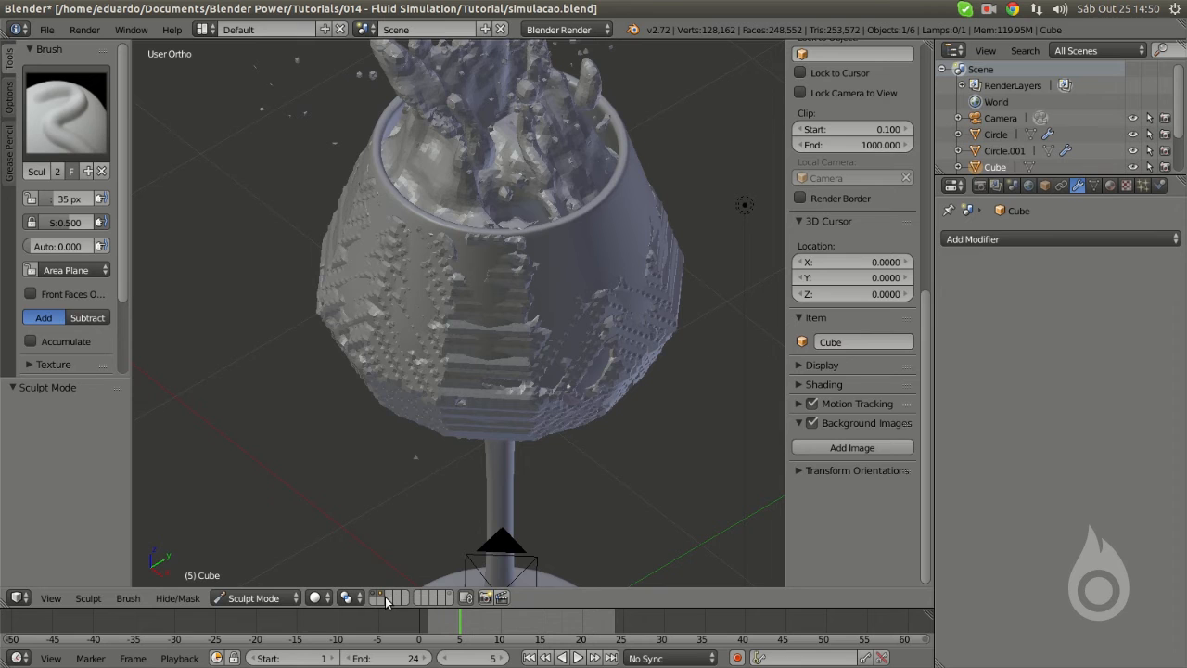
{"action": "left_click", "coordinate": [67, 111]}
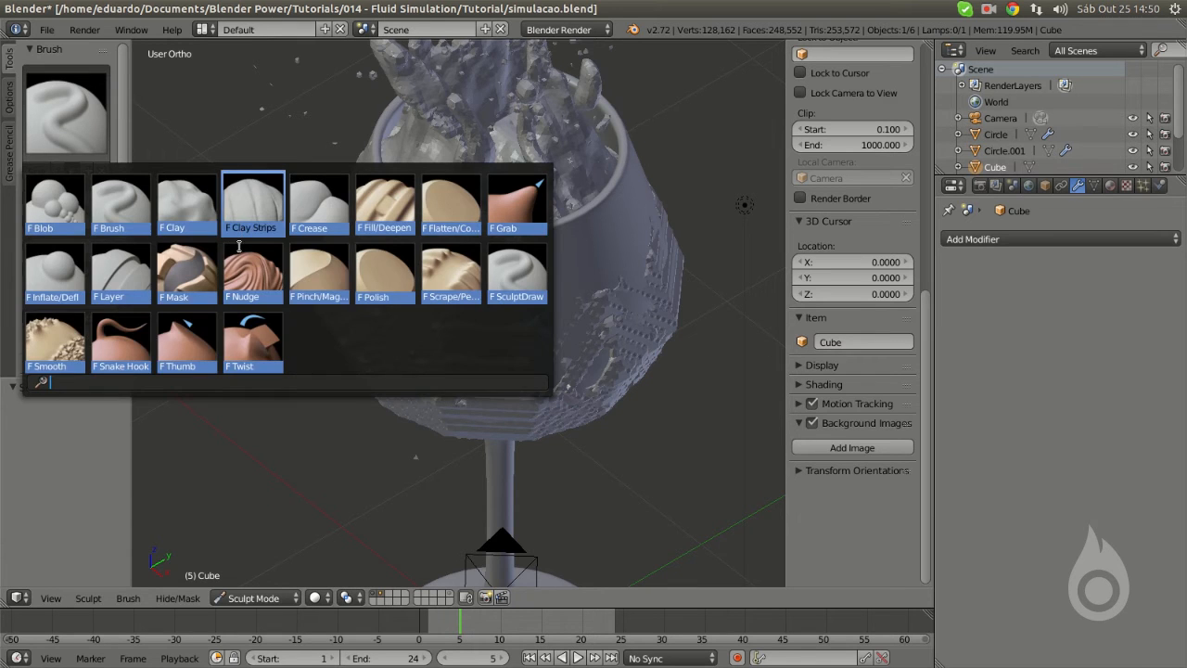
{"action": "left_click", "coordinate": [48, 348]}
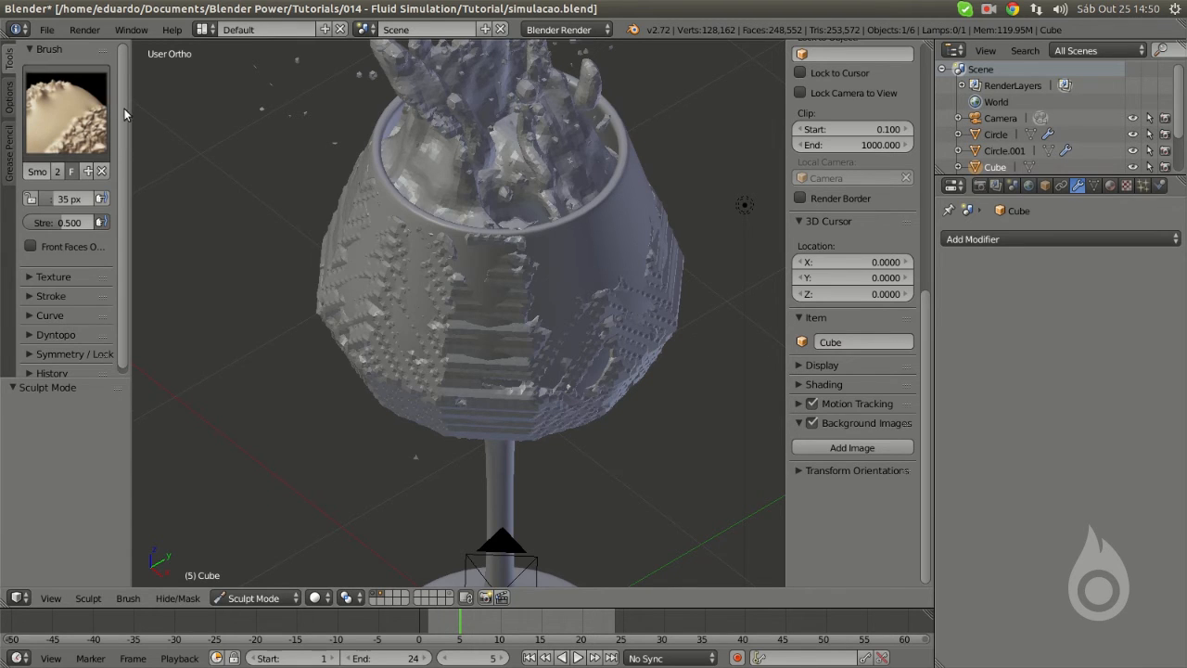
{"action": "left_click", "coordinate": [63, 135]}
{"action": "left_click", "coordinate": [116, 197]}
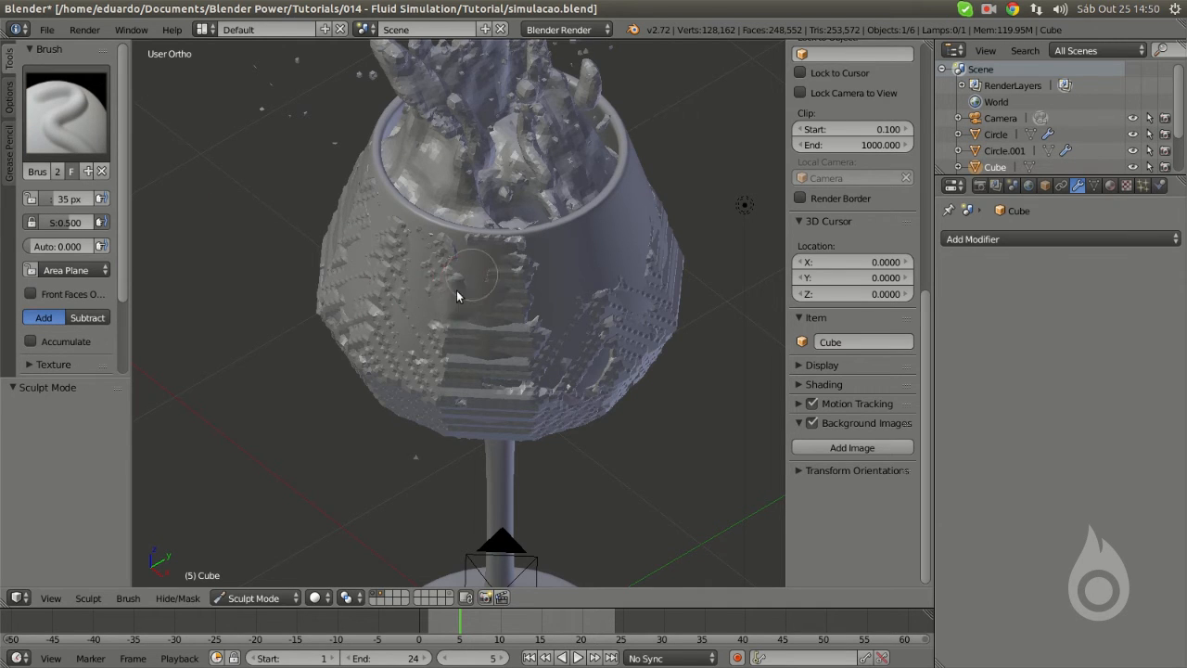
{"action": "left_click", "coordinate": [82, 121]}
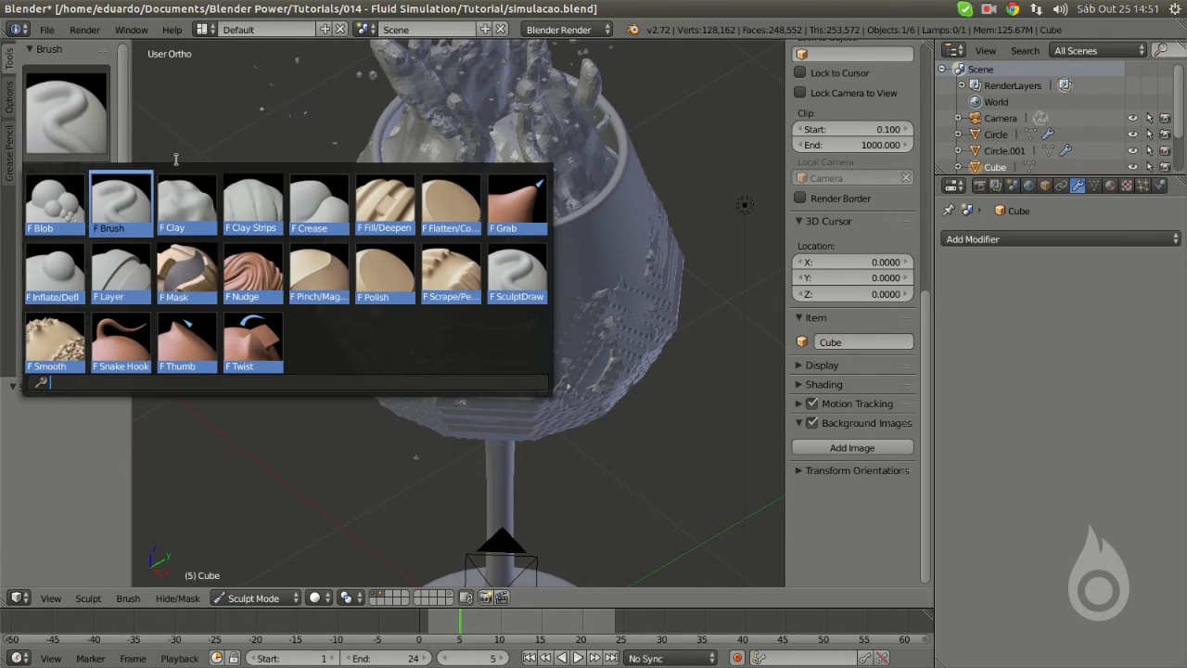
{"action": "left_click", "coordinate": [57, 339]}
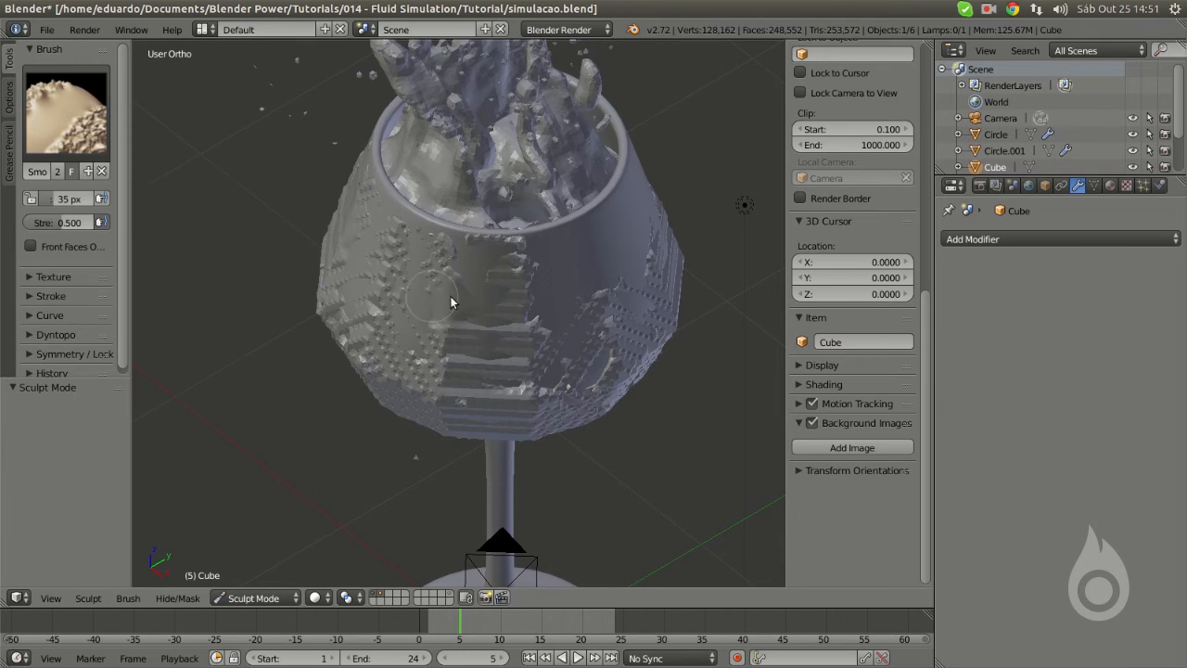
- Raise the Smooth brush strength to 0.791 and turn off X mirror symmetry
{"action": "left_click_drag", "start_coordinate": [57, 222], "coordinate": [84, 222]}
{"action": "left_click_drag", "start_coordinate": [97, 377], "coordinate": [94, 491]}
{"action": "left_click", "coordinate": [83, 354]}
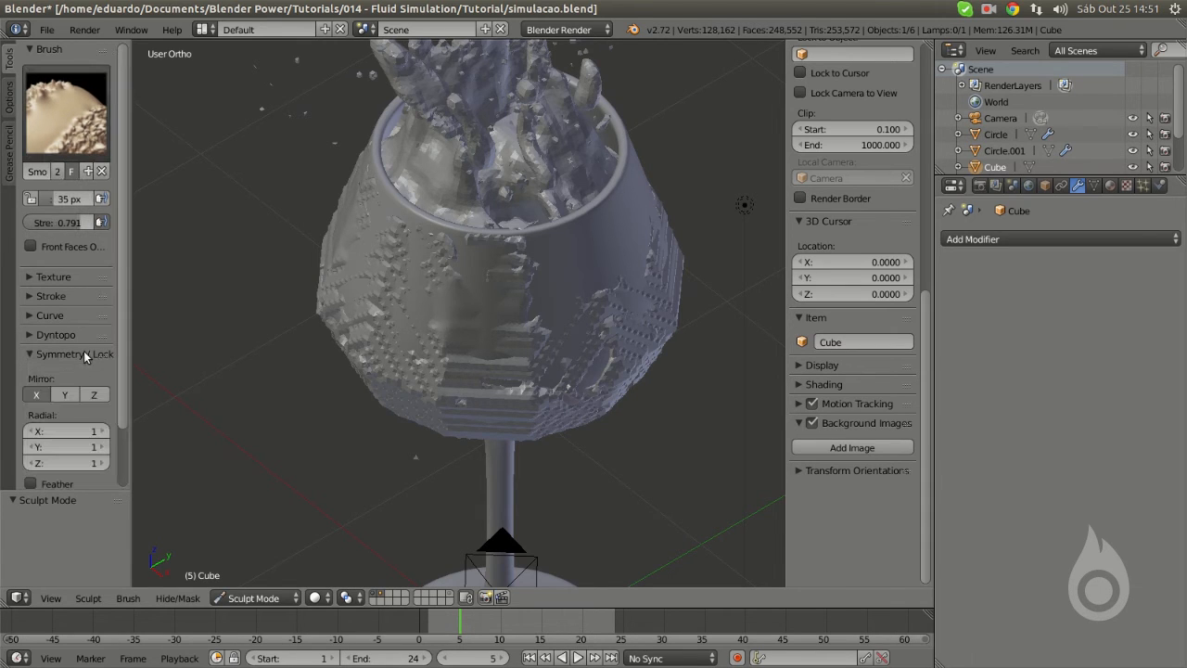
{"action": "left_click", "coordinate": [36, 396]}
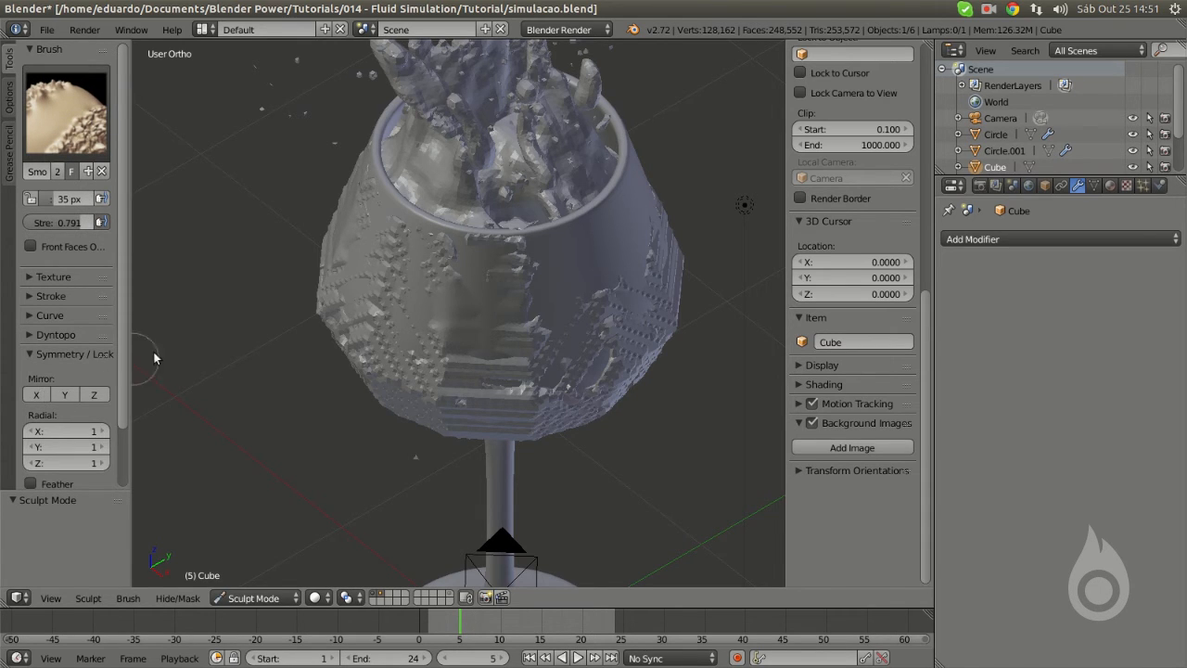
- Smooth the rough fluid surface all around the glass bowl, using an 86 px brush at strength 1.000
{"action": "key", "text": "f"}
{"action": "left_click", "coordinate": [427, 282]}
{"action": "mouse_move", "coordinate": [403, 297]}
{"action": "middle_mouse_down"}
{"action": "mouse_move", "coordinate": [440, 283]}
{"action": "mouse_move", "coordinate": [404, 292]}
{"action": "middle_mouse_up"}
{"action": "mouse_move", "coordinate": [404, 292]}
{"action": "left_mouse_down"}
{"action": "mouse_move", "coordinate": [394, 350]}
{"action": "mouse_move", "coordinate": [410, 270]}
{"action": "mouse_move", "coordinate": [369, 302]}
{"action": "mouse_move", "coordinate": [439, 246]}
{"action": "mouse_move", "coordinate": [473, 263]}
{"action": "mouse_move", "coordinate": [514, 338]}
{"action": "mouse_move", "coordinate": [476, 346]}
{"action": "left_mouse_up"}
{"action": "mouse_move", "coordinate": [476, 346]}
{"action": "middle_mouse_down"}
{"action": "mouse_move", "coordinate": [399, 289]}
{"action": "mouse_move", "coordinate": [481, 301]}
{"action": "middle_mouse_up"}
{"action": "mouse_move", "coordinate": [481, 301]}
{"action": "left_mouse_down"}
{"action": "mouse_move", "coordinate": [486, 362]}
{"action": "mouse_move", "coordinate": [532, 374]}
{"action": "mouse_move", "coordinate": [572, 334]}
{"action": "mouse_move", "coordinate": [604, 383]}
{"action": "mouse_move", "coordinate": [574, 392]}
{"action": "left_mouse_up"}
{"action": "mouse_move", "coordinate": [574, 392]}
{"action": "middle_mouse_down"}
{"action": "mouse_move", "coordinate": [456, 316]}
{"action": "mouse_move", "coordinate": [453, 346]}
{"action": "middle_mouse_up"}
{"action": "mouse_move", "coordinate": [453, 347]}
{"action": "left_mouse_down"}
{"action": "mouse_move", "coordinate": [464, 317]}
{"action": "mouse_move", "coordinate": [511, 386]}
{"action": "mouse_move", "coordinate": [483, 425]}
{"action": "mouse_move", "coordinate": [582, 353]}
{"action": "left_mouse_up"}
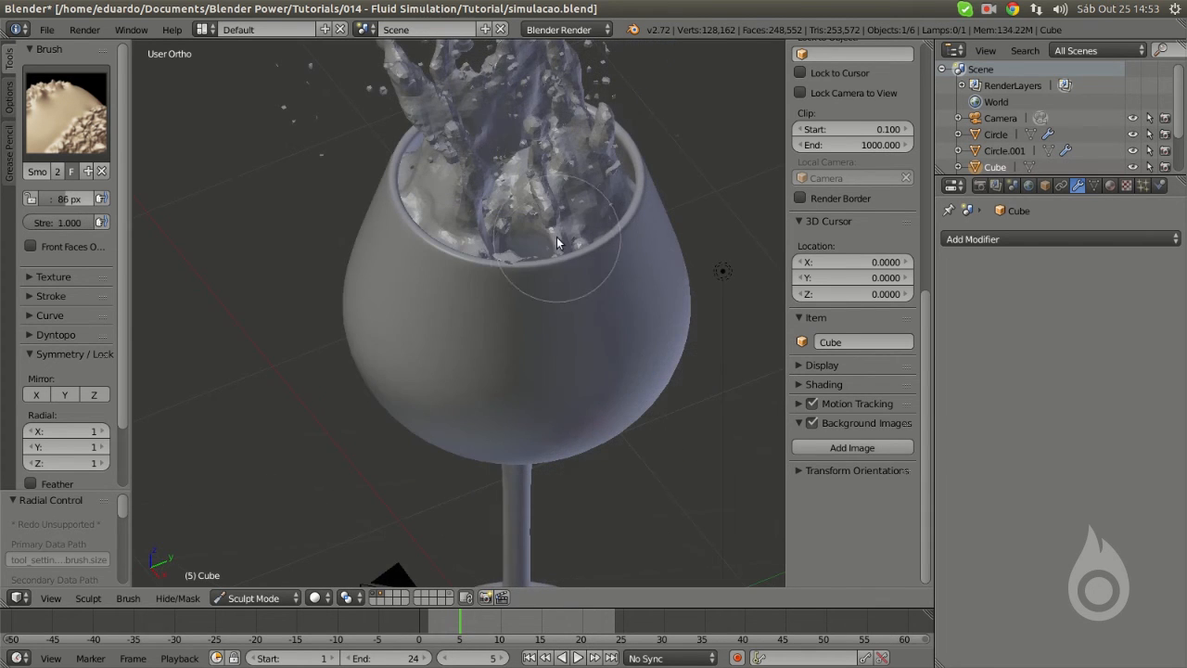
- Check the smoothed fluid around the glass rim and return to Object Mode
{"action": "mouse_move", "coordinate": [503, 283]}
{"action": "middle_mouse_down"}
{"action": "mouse_move", "coordinate": [502, 384]}
{"action": "mouse_move", "coordinate": [529, 249]}
{"action": "mouse_move", "coordinate": [450, 309]}
{"action": "middle_mouse_up"}
{"action": "scroll", "coordinate": [552, 311], "scroll_direction": "down", "scroll_amount": 5}
{"action": "scroll", "coordinate": [552, 312], "scroll_direction": "up", "scroll_amount": 8}
{"action": "left_click", "coordinate": [253, 597]}
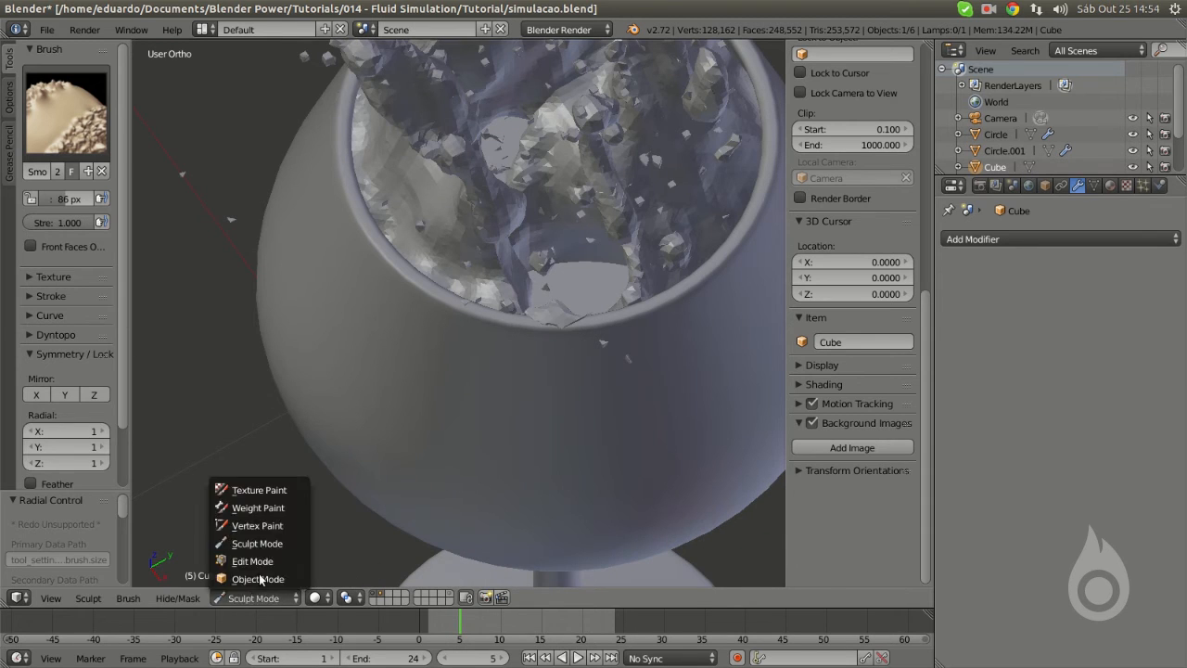
{"action": "left_click", "coordinate": [260, 577]}
- Inspect the glass bowl from several angles for places where the fluid still pokes through the wall
{"action": "scroll", "coordinate": [563, 375], "scroll_direction": "down", "scroll_amount": 2}
{"action": "middle_click_drag", "start_coordinate": [563, 374], "coordinate": [676, 331]}
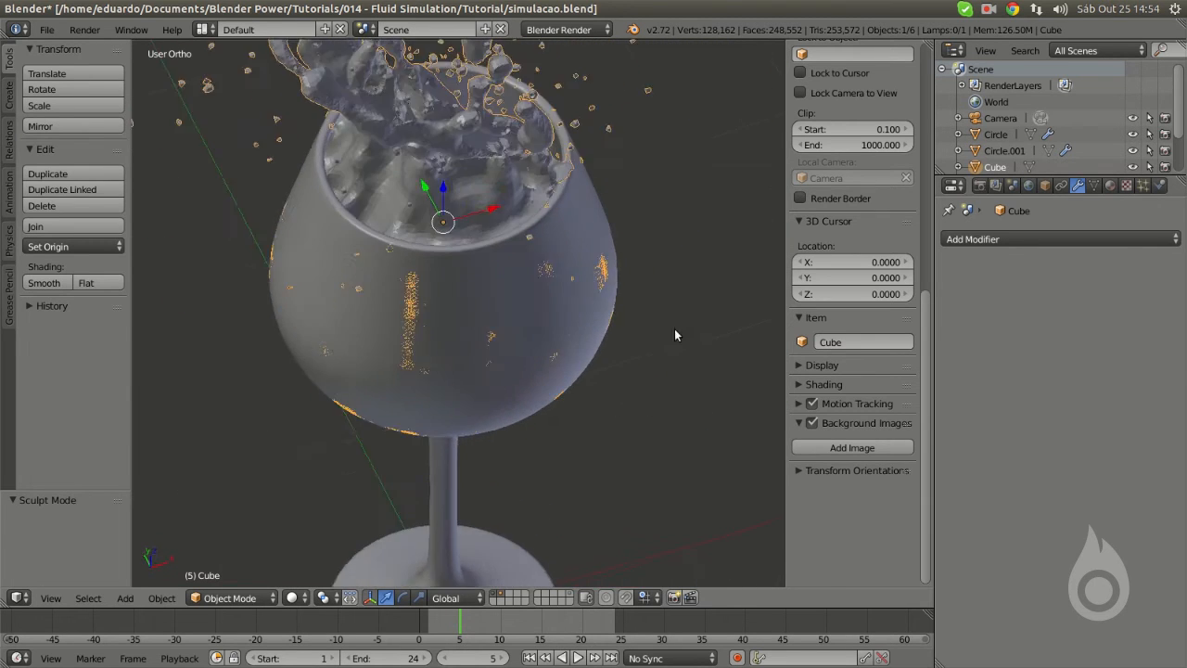
{"action": "scroll", "coordinate": [429, 277], "scroll_direction": "up", "scroll_amount": 3}
{"action": "middle_click_drag", "start_coordinate": [363, 400], "coordinate": [416, 494]}
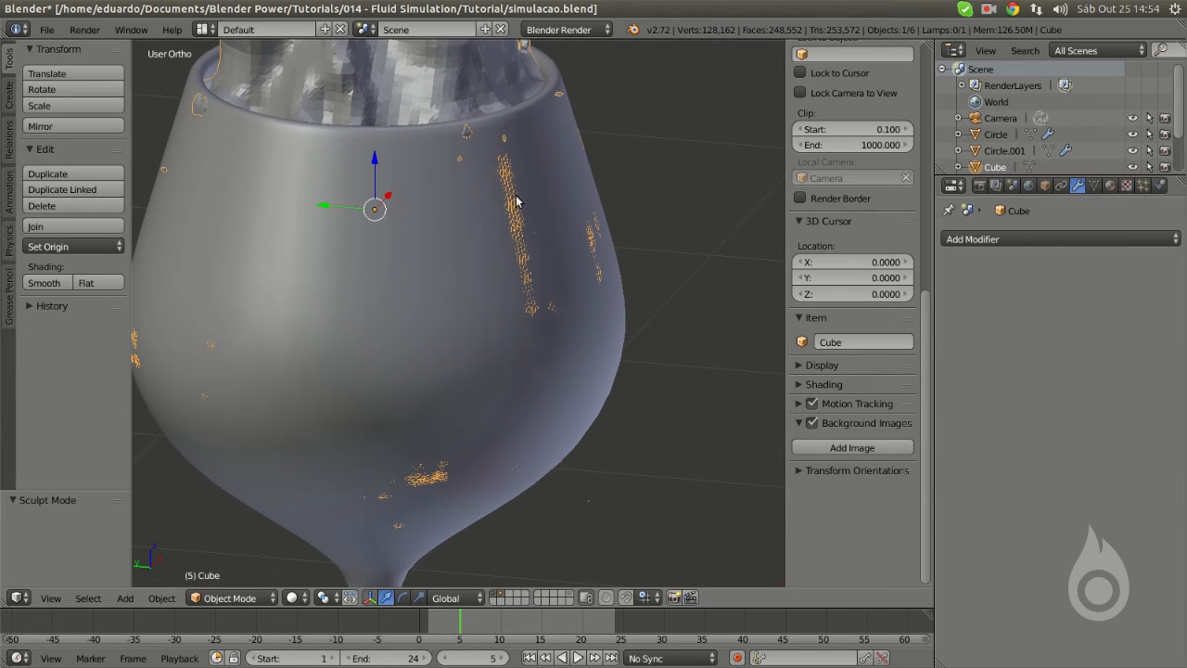
{"action": "scroll", "coordinate": [516, 239], "scroll_direction": "down", "scroll_amount": 4}
{"action": "middle_click_drag", "start_coordinate": [522, 238], "coordinate": [514, 275]}
{"action": "scroll", "coordinate": [515, 273], "scroll_direction": "up", "scroll_amount": 1}
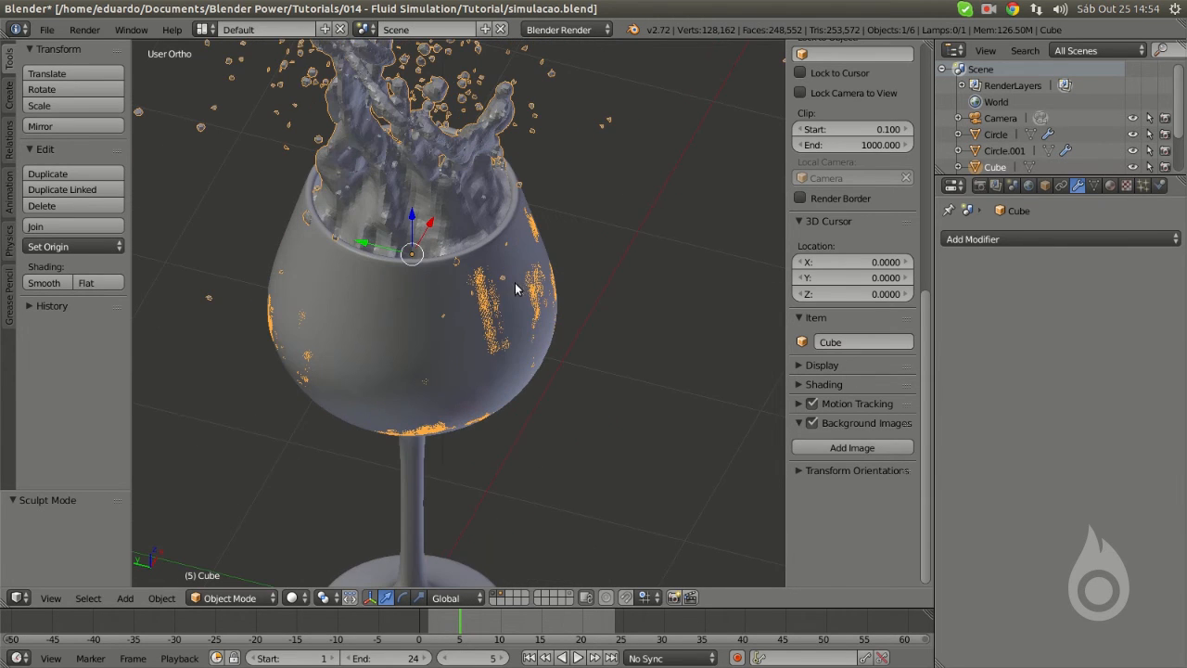
{"action": "scroll", "coordinate": [464, 321], "scroll_direction": "up", "scroll_amount": 2}
{"action": "middle_click_drag", "start_coordinate": [464, 321], "coordinate": [408, 351]}
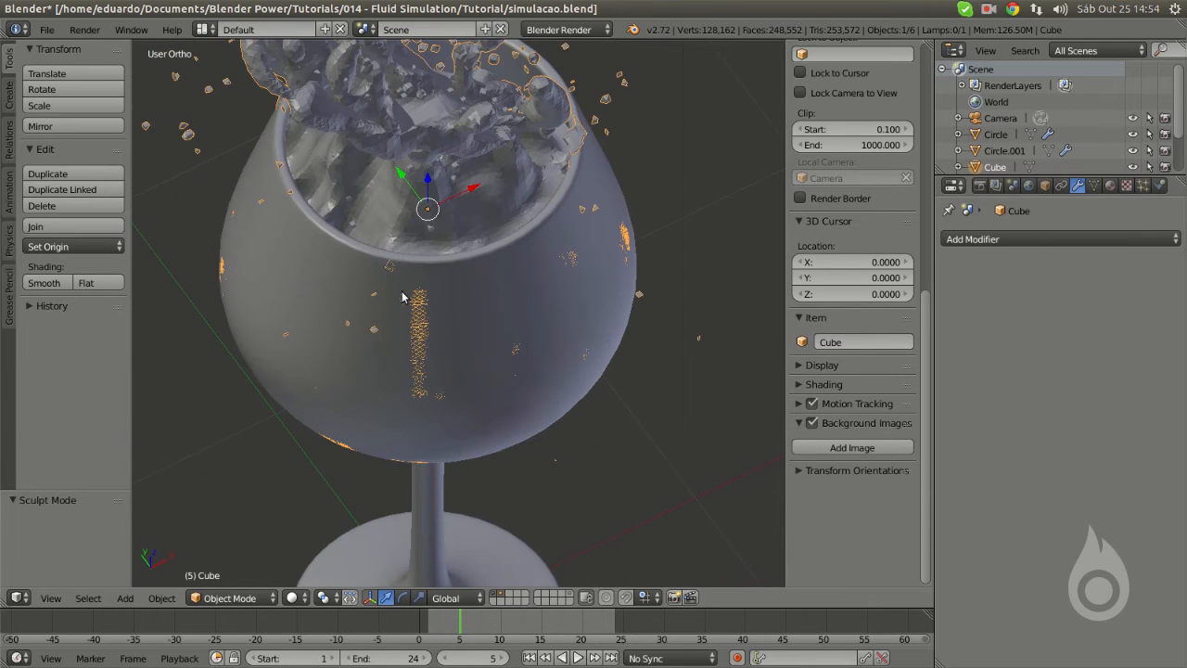
{"action": "middle_click_drag", "start_coordinate": [403, 297], "coordinate": [410, 310]}
{"action": "middle_click_drag", "start_coordinate": [503, 327], "coordinate": [497, 356]}
- Select the sphere inside the glass in wireframe display and move it to layer 6
{"action": "scroll", "coordinate": [517, 312], "scroll_direction": "up", "scroll_amount": 3}
{"action": "scroll", "coordinate": [517, 312], "scroll_direction": "down", "scroll_amount": 1}
{"action": "key", "text": "z"}
{"action": "right_click", "coordinate": [519, 361]}
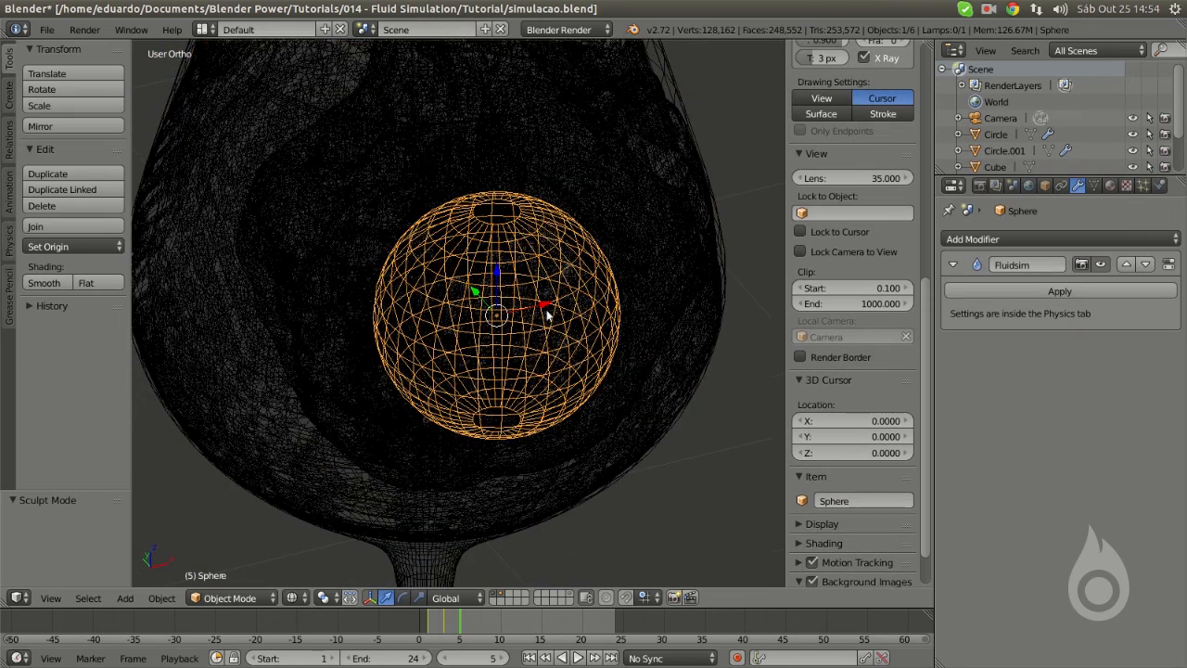
{"action": "scroll", "coordinate": [530, 371], "scroll_direction": "down", "scroll_amount": 2}
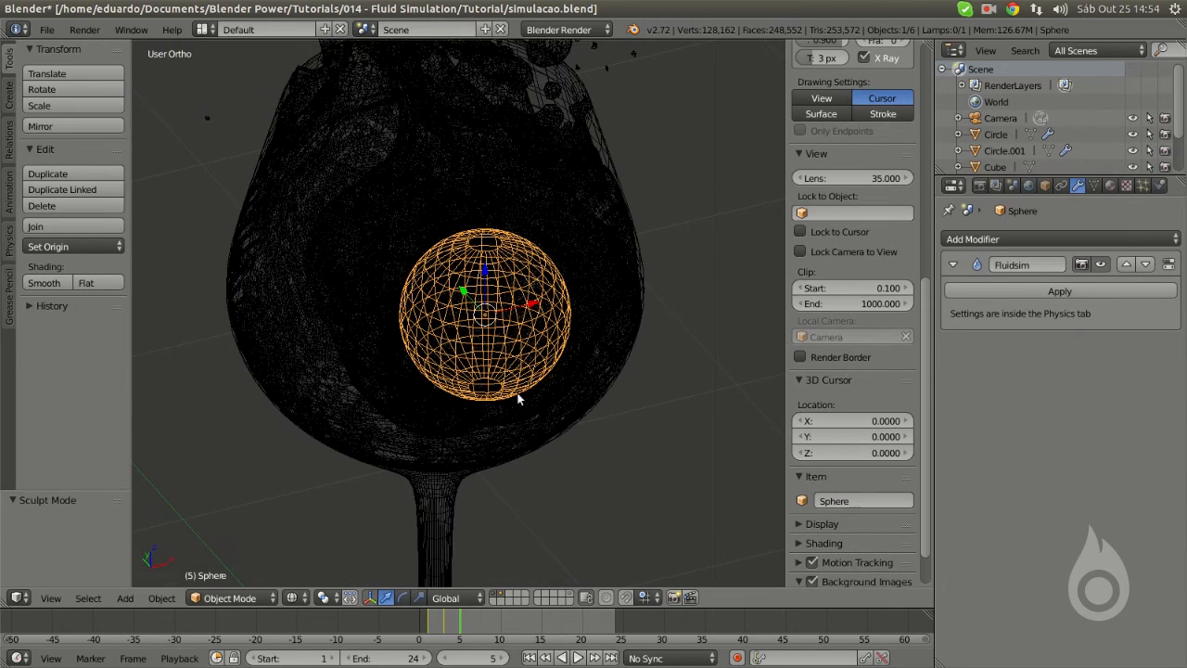
{"action": "scroll", "coordinate": [518, 399], "scroll_direction": "down", "scroll_amount": 1}
{"action": "key", "text": "m"}
{"action": "left_click", "coordinate": [705, 423]}
- Select the low-poly Circle.001 volume inside the bowl in wireframe, move it to layer 16, and restore solid display
{"action": "mouse_move", "coordinate": [545, 344]}
{"action": "middle_mouse_down"}
{"action": "mouse_move", "coordinate": [538, 392]}
{"action": "mouse_move", "coordinate": [446, 462]}
{"action": "mouse_move", "coordinate": [424, 429]}
{"action": "mouse_move", "coordinate": [578, 326]}
{"action": "mouse_move", "coordinate": [602, 291]}
{"action": "middle_mouse_up"}
{"action": "scroll", "coordinate": [514, 394], "scroll_direction": "up", "scroll_amount": 2}
{"action": "key", "text": "z"}
{"action": "right_click", "coordinate": [572, 330]}
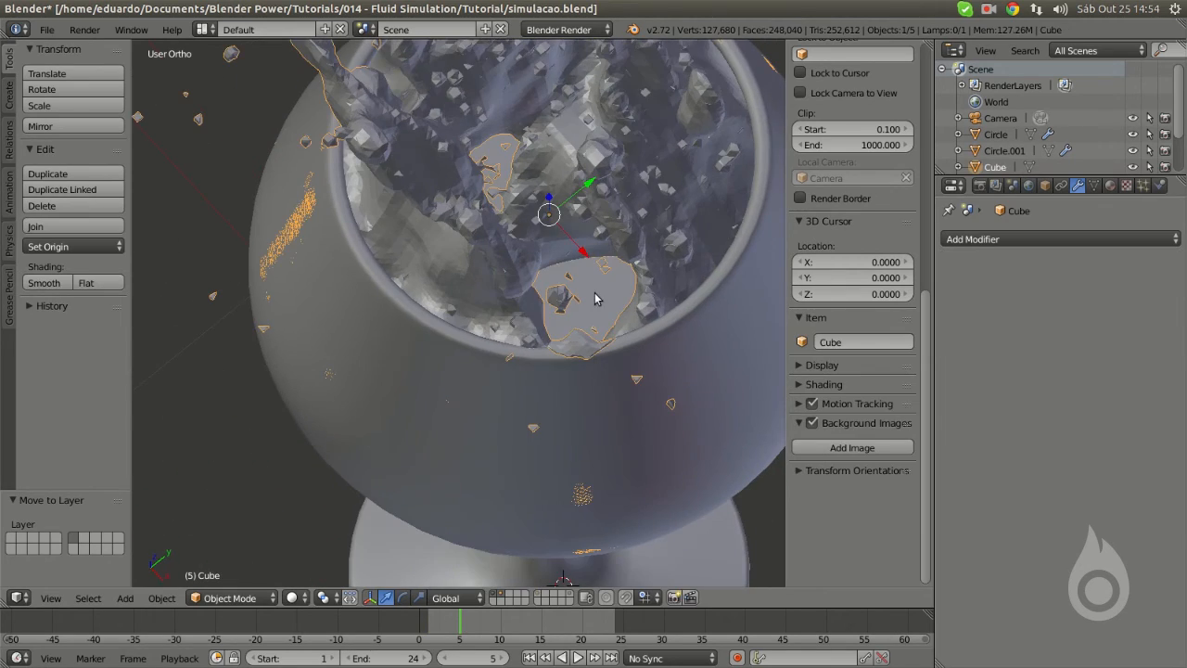
{"action": "key", "text": "z"}
{"action": "right_click", "coordinate": [596, 302]}
{"action": "scroll", "coordinate": [583, 345], "scroll_direction": "down", "scroll_amount": 1}
{"action": "mouse_move", "coordinate": [582, 345]}
{"action": "middle_mouse_down"}
{"action": "mouse_move", "coordinate": [586, 328]}
{"action": "mouse_move", "coordinate": [509, 331]}
{"action": "middle_mouse_up"}
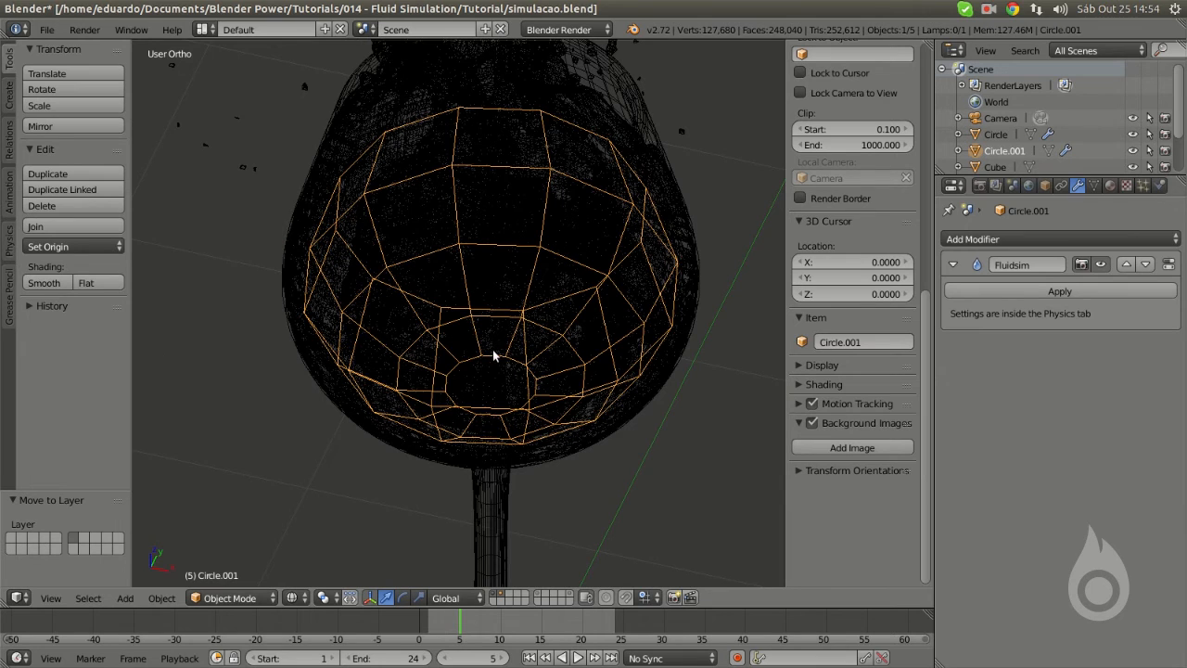
{"action": "key", "text": "m"}
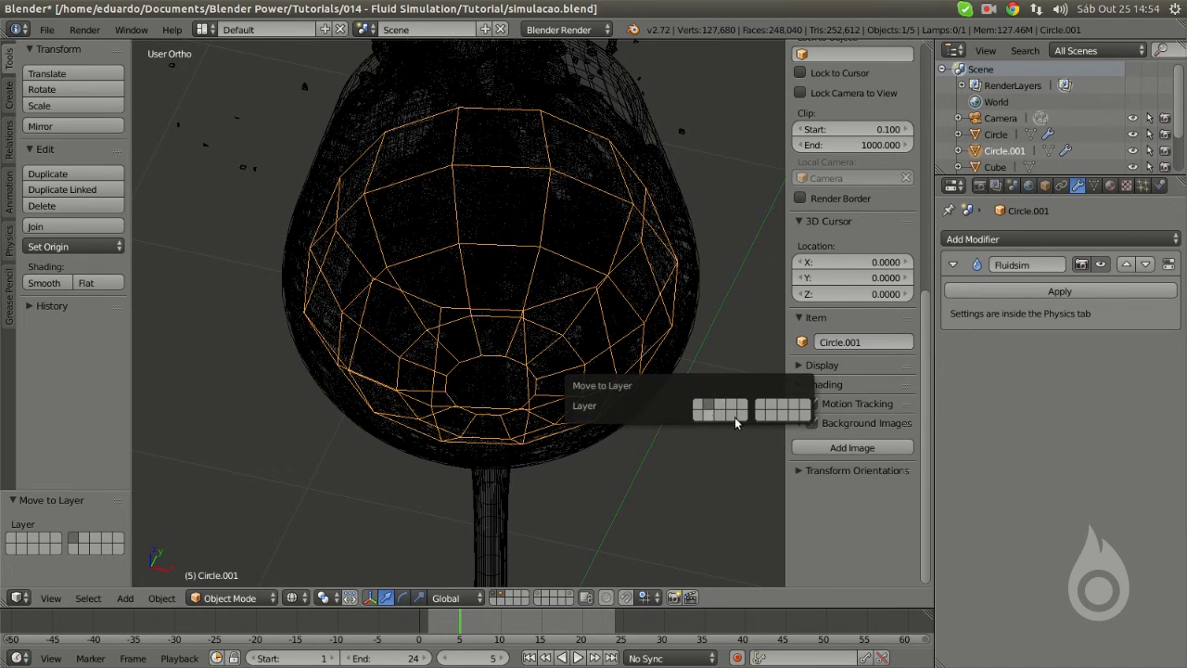
{"action": "left_click", "coordinate": [762, 418]}
{"action": "key", "text": "z"}
- Select the camera and set its Y location to 0
{"action": "scroll", "coordinate": [442, 356], "scroll_direction": "down", "scroll_amount": 2}
{"action": "scroll", "coordinate": [443, 356], "scroll_direction": "down", "scroll_amount": 7}
{"action": "scroll", "coordinate": [462, 346], "scroll_direction": "up", "scroll_amount": 4}
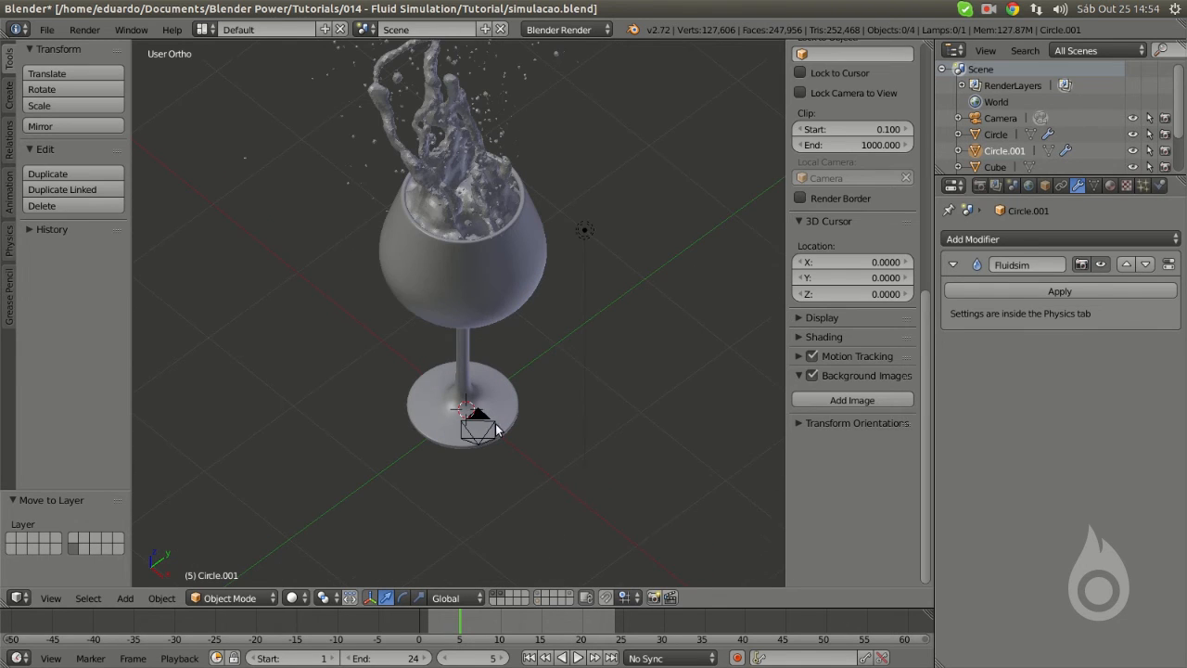
{"action": "right_click", "coordinate": [493, 425]}
{"action": "scroll", "coordinate": [836, 434], "scroll_direction": "up", "scroll_amount": 6}
{"action": "scroll", "coordinate": [837, 434], "scroll_direction": "up", "scroll_amount": 4}
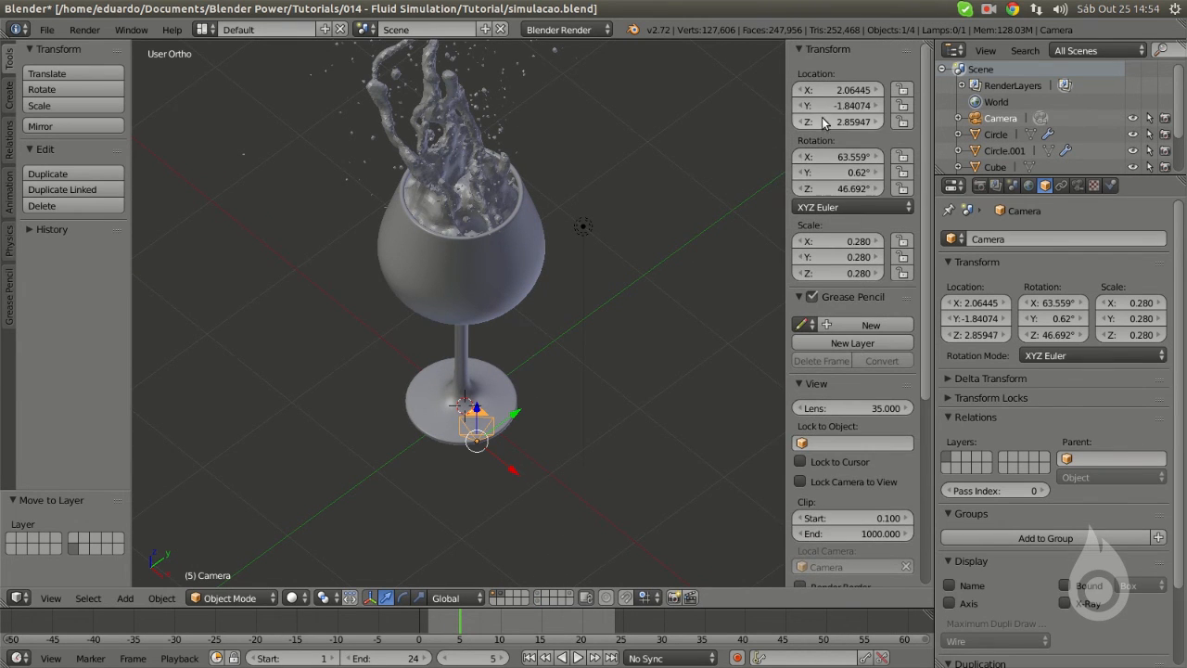
{"action": "left_click", "coordinate": [840, 105]}
{"action": "type", "text": "0"}
{"action": "key", "text": "Return"}
{"action": "middle_click_drag", "start_coordinate": [597, 139], "coordinate": [620, 161]}
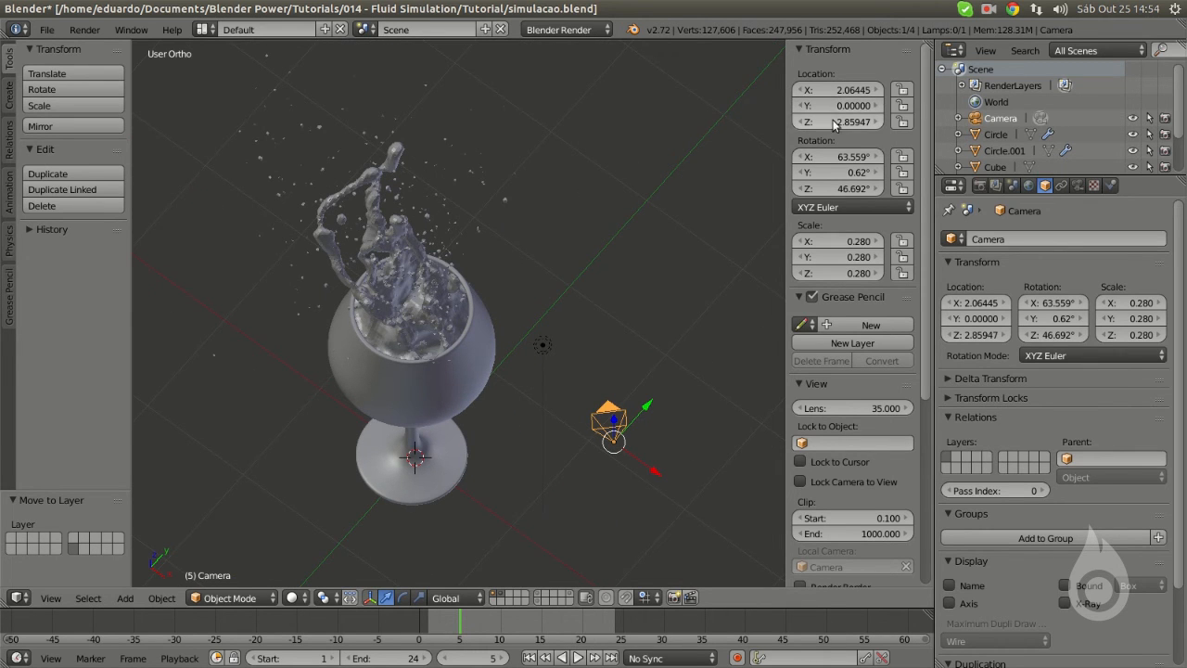
- Set the camera's X location to 0 and move it along Y to about -2.13
{"action": "left_click", "coordinate": [844, 91]}
{"action": "type", "text": "0"}
{"action": "key", "text": "Return"}
{"action": "left_click_drag", "start_coordinate": [453, 267], "coordinate": [289, 449]}
- Reset the camera's rotation to 0° on the Y, Z and X axes
{"action": "left_click", "coordinate": [846, 172]}
{"action": "type", "text": "0"}
{"action": "key", "text": "Return"}
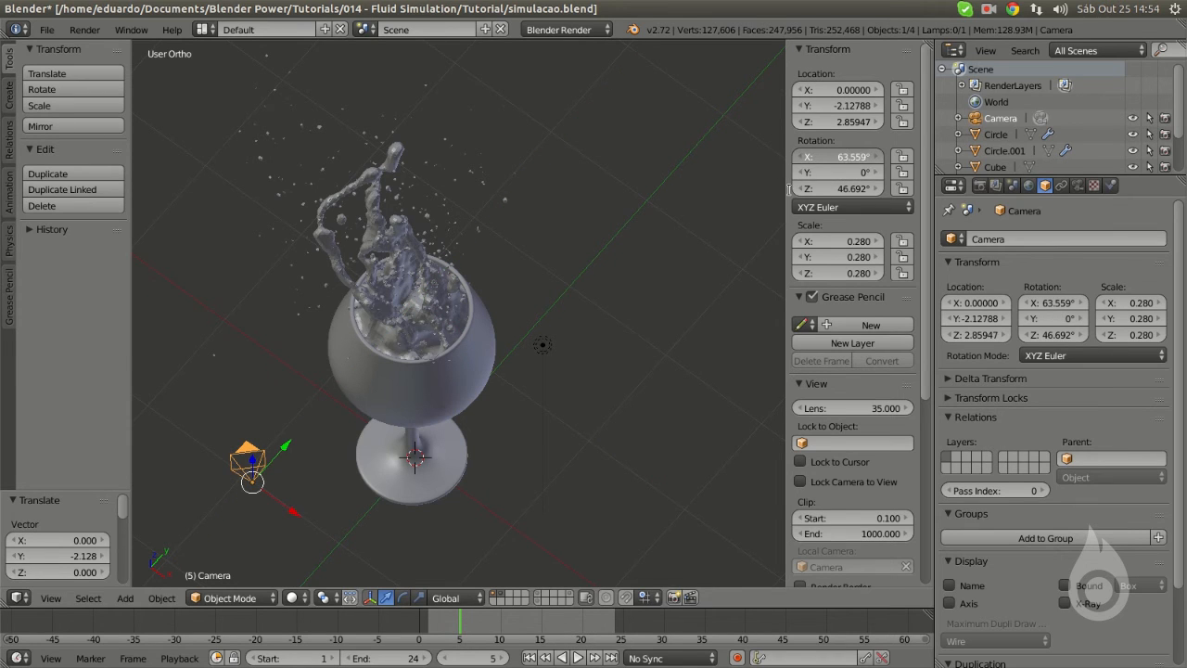
{"action": "left_click", "coordinate": [835, 188]}
{"action": "type", "text": "0"}
{"action": "key", "text": "Return"}
{"action": "scroll", "coordinate": [445, 334], "scroll_direction": "down", "scroll_amount": 4}
{"action": "middle_click_drag", "start_coordinate": [371, 315], "coordinate": [232, 199]}
{"action": "scroll", "coordinate": [411, 235], "scroll_direction": "up", "scroll_amount": 3}
{"action": "left_click", "coordinate": [838, 156]}
{"action": "type", "text": "0"}
{"action": "key", "text": "Return"}
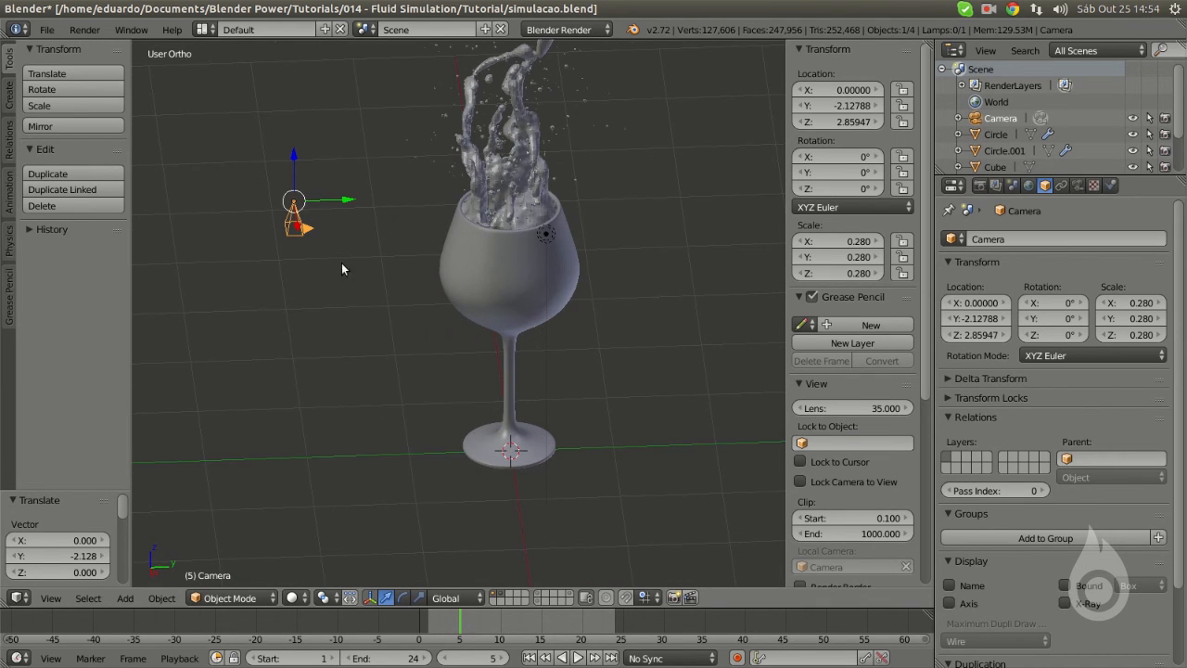
- Set the camera's X rotation to 90° so that it faces the glass horizontally
{"action": "left_click", "coordinate": [837, 156]}
{"action": "type", "text": "-90"}
{"action": "key", "text": "Return"}
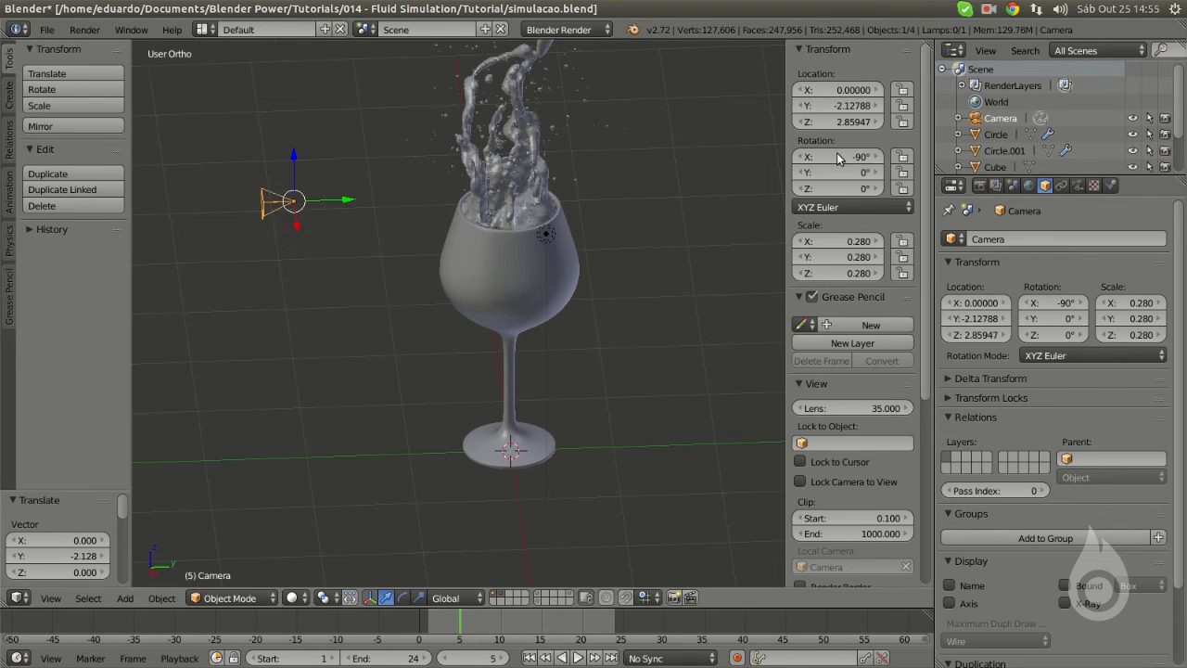
{"action": "left_click", "coordinate": [837, 154]}
{"action": "type", "text": "90"}
{"action": "key", "text": "Return"}
- Pull the camera back along Y to about -6.02 and look through it
{"action": "middle_click_drag", "start_coordinate": [493, 226], "coordinate": [644, 297]}
{"action": "scroll", "coordinate": [409, 264], "scroll_direction": "down", "scroll_amount": 2}
{"action": "left_click_drag", "start_coordinate": [519, 263], "coordinate": [243, 244]}
{"action": "scroll", "coordinate": [327, 306], "scroll_direction": "down", "scroll_amount": 3}
{"action": "key", "text": "KP_0"}
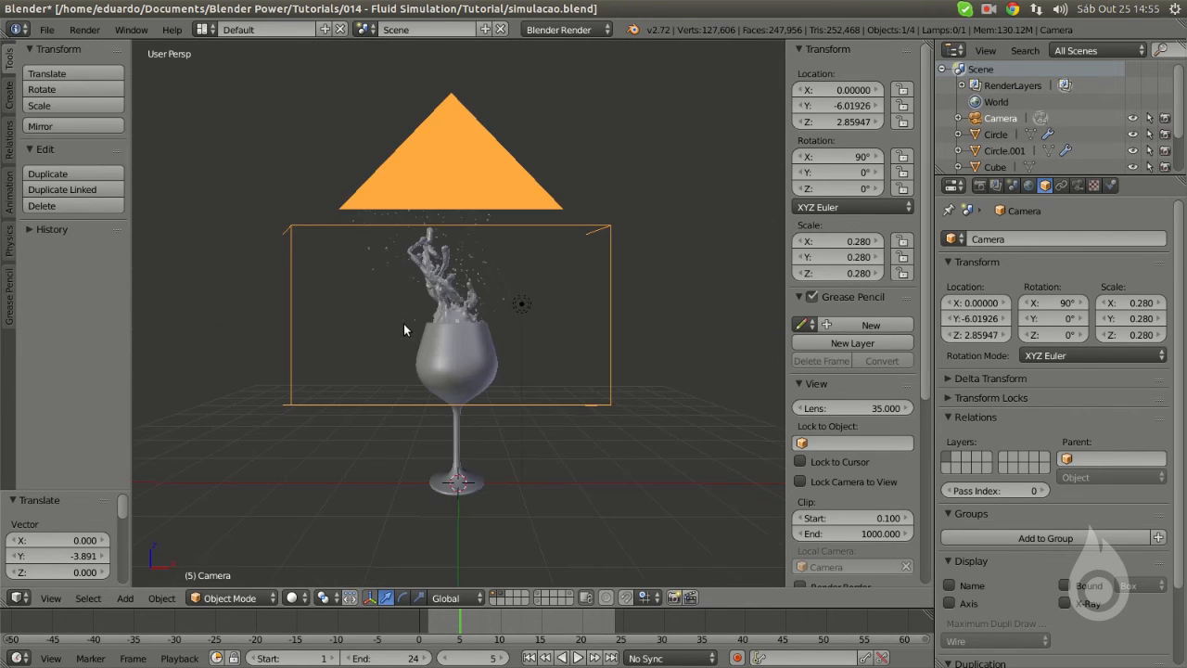
- Set the horizontal render resolution to 1019 px for a nearly square frame
{"action": "scroll", "coordinate": [416, 322], "scroll_direction": "up", "scroll_amount": 4}
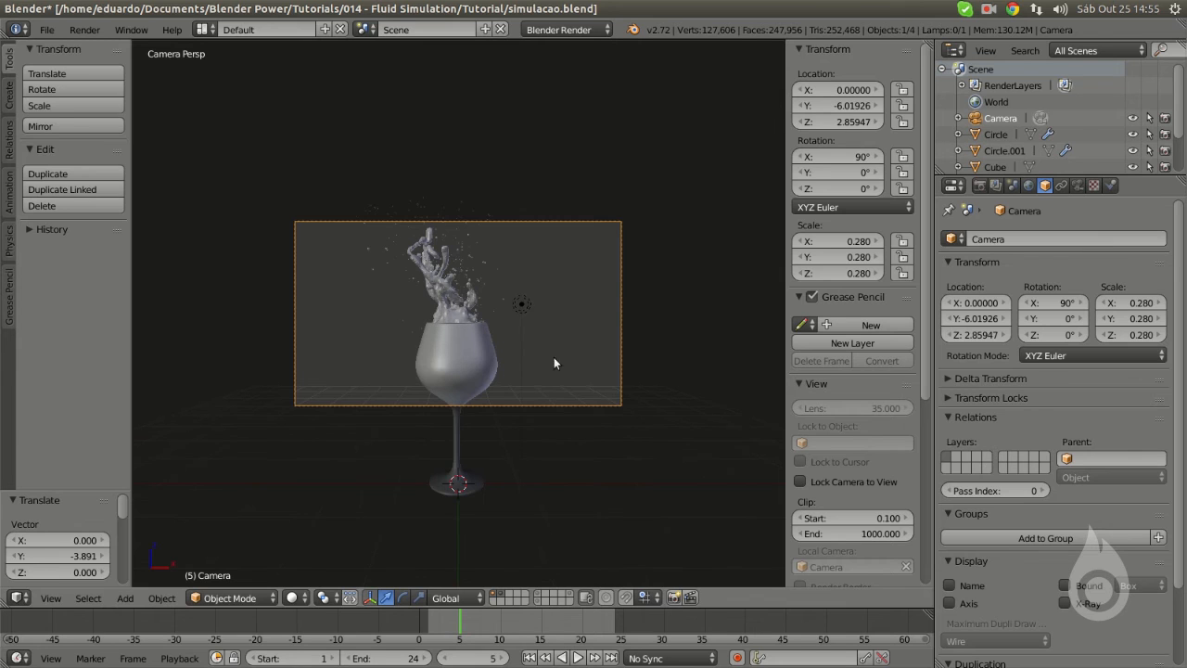
{"action": "scroll", "coordinate": [554, 357], "scroll_direction": "up", "scroll_amount": 2}
{"action": "left_click", "coordinate": [979, 186]}
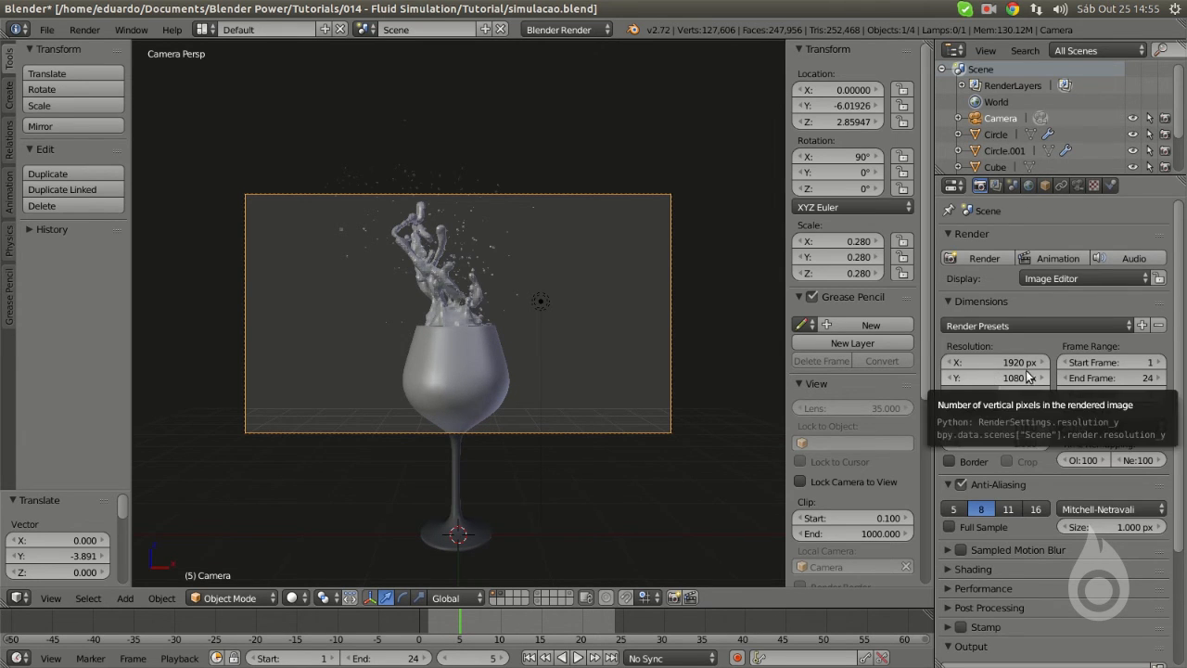
{"action": "mouse_move", "coordinate": [997, 362]}
{"action": "left_mouse_down"}
{"action": "mouse_move", "coordinate": [890, 362]}
{"action": "mouse_move", "coordinate": [1018, 364]}
{"action": "left_mouse_up"}
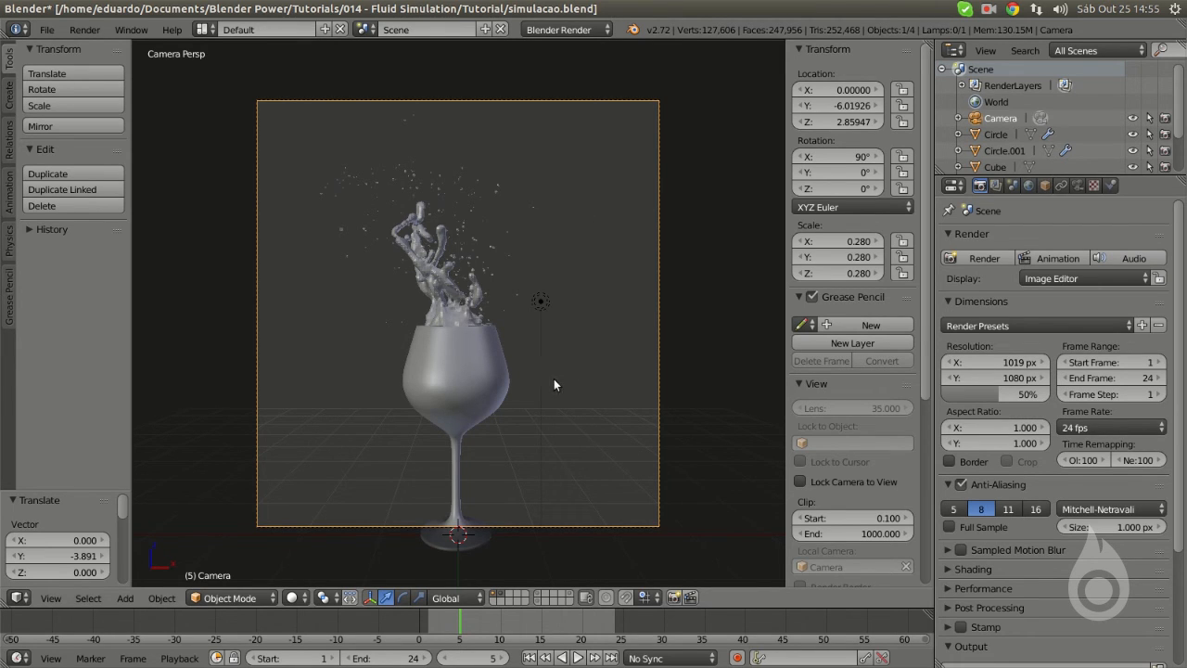
- Frame the whole glass by moving the camera to about -7.23 on Y and about 2.34 on Z
{"action": "key", "text": "g"}
{"action": "key", "text": "y"}
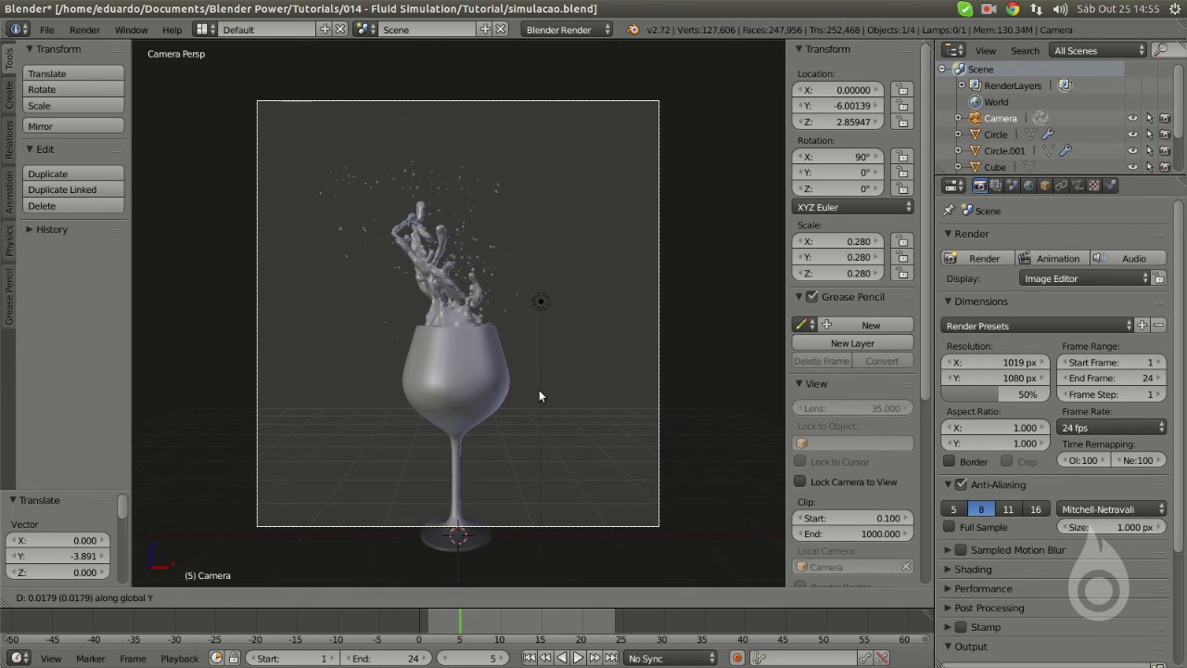
{"action": "left_click", "coordinate": [588, 323]}
{"action": "key", "text": "g"}
{"action": "key", "text": "z"}
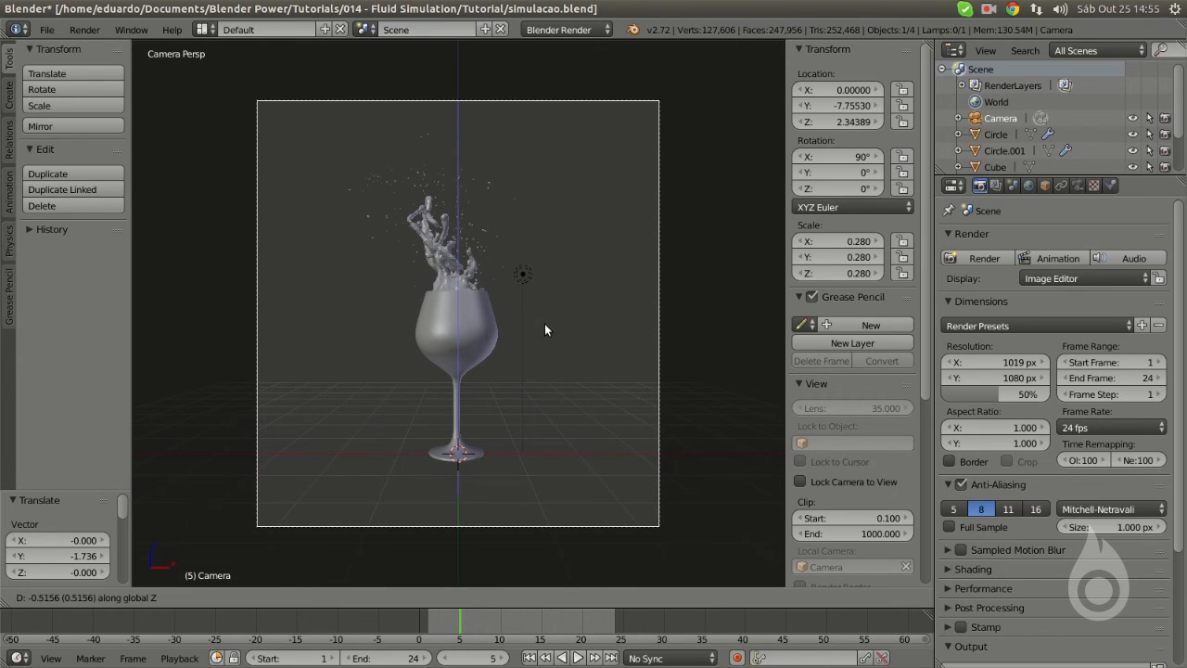
{"action": "left_click", "coordinate": [545, 353]}
{"action": "key", "text": "g"}
{"action": "key", "text": "y"}
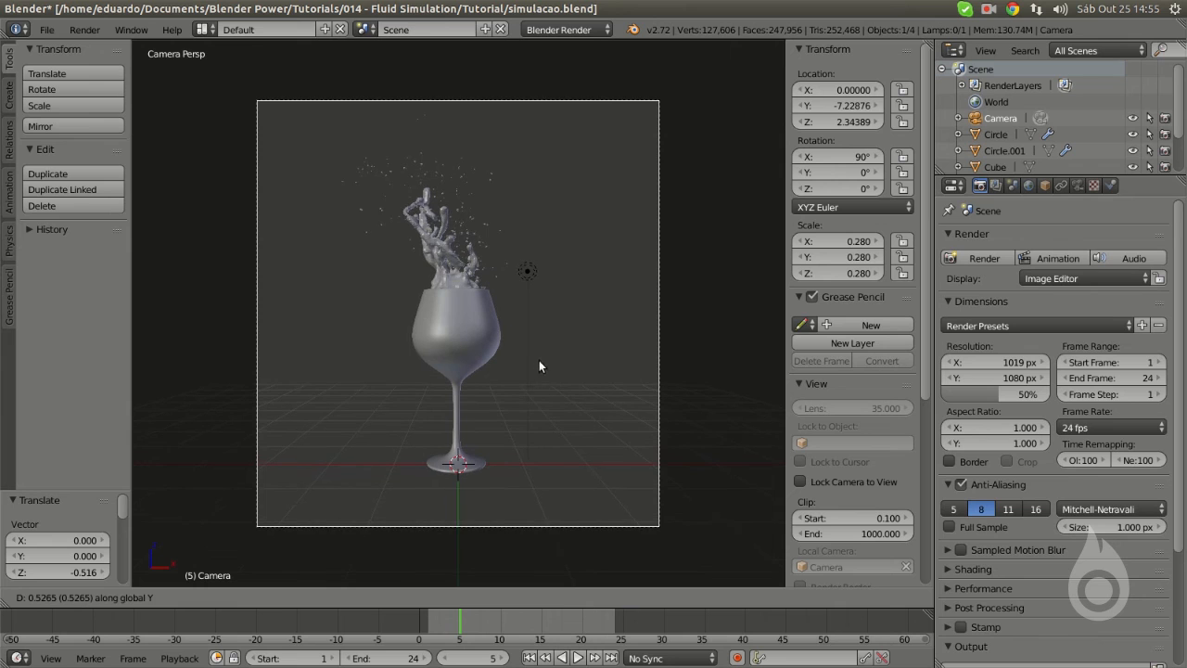
{"action": "left_click", "coordinate": [525, 277]}
- Delete the lamp beside the glass
{"action": "right_click", "coordinate": [526, 273]}
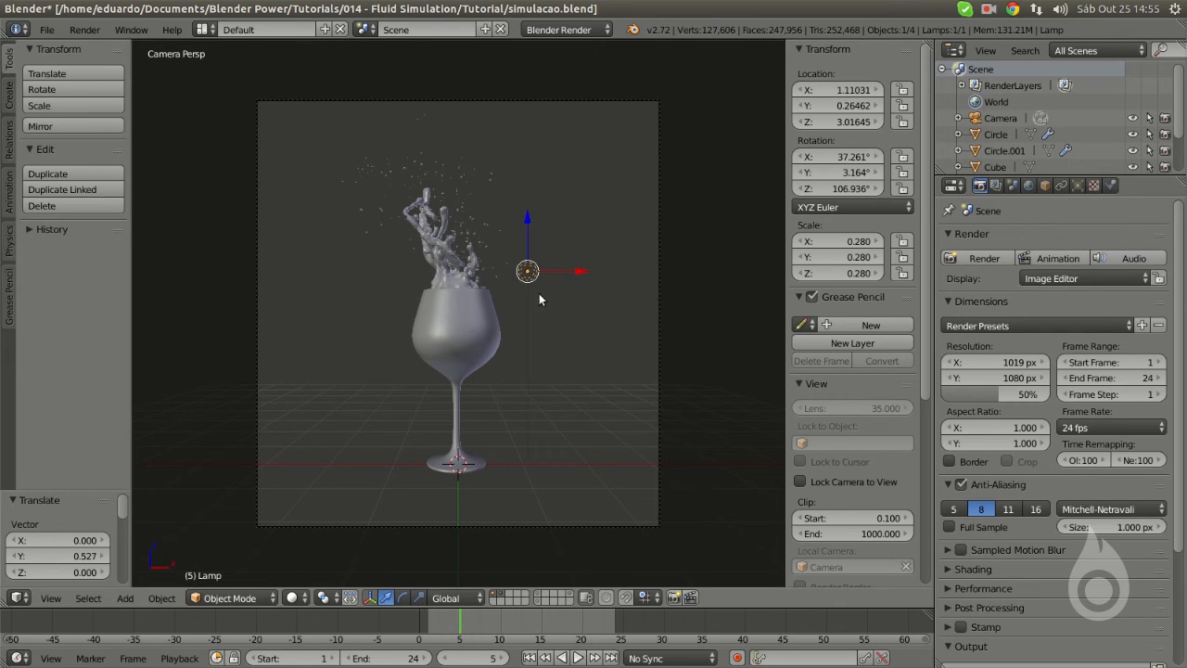
{"action": "key", "text": "Delete"}
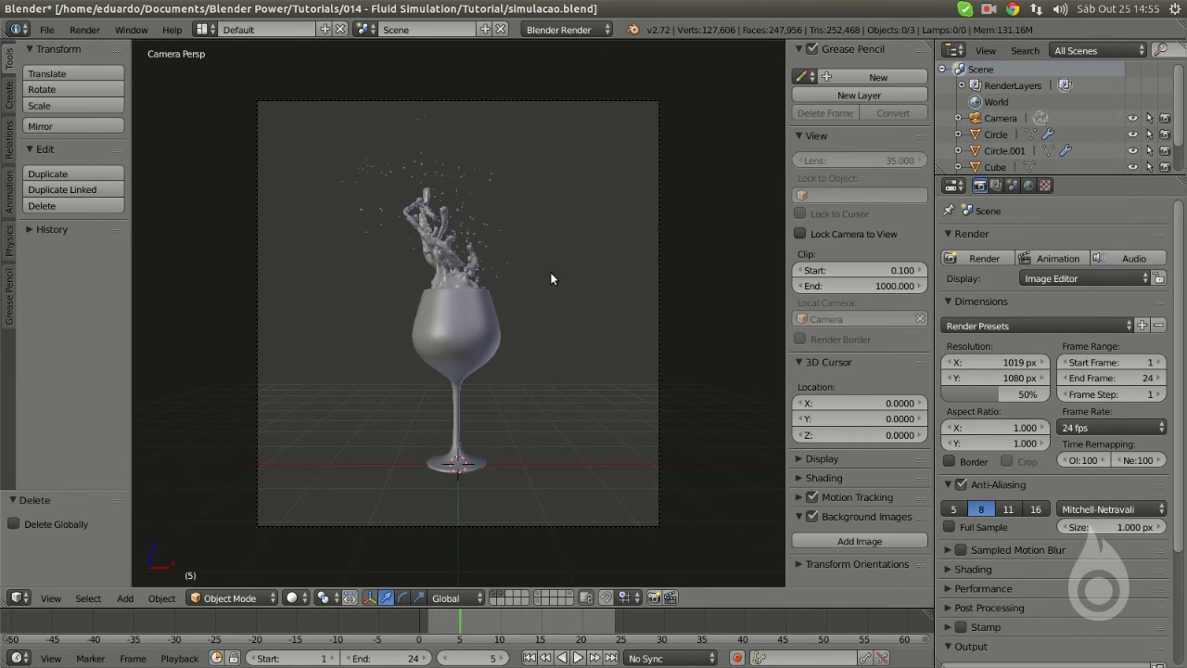
- Examine the splash mesh up close above the glass rim, deselect everything and return to the camera view
{"action": "key", "text": "KP_0"}
{"action": "middle_click_drag", "start_coordinate": [514, 307], "coordinate": [380, 436], "text": "shift"}
{"action": "scroll", "coordinate": [477, 253], "scroll_direction": "up", "scroll_amount": 5}
{"action": "middle_click_drag", "start_coordinate": [477, 252], "coordinate": [468, 301], "text": "shift"}
{"action": "right_click", "coordinate": [432, 209]}
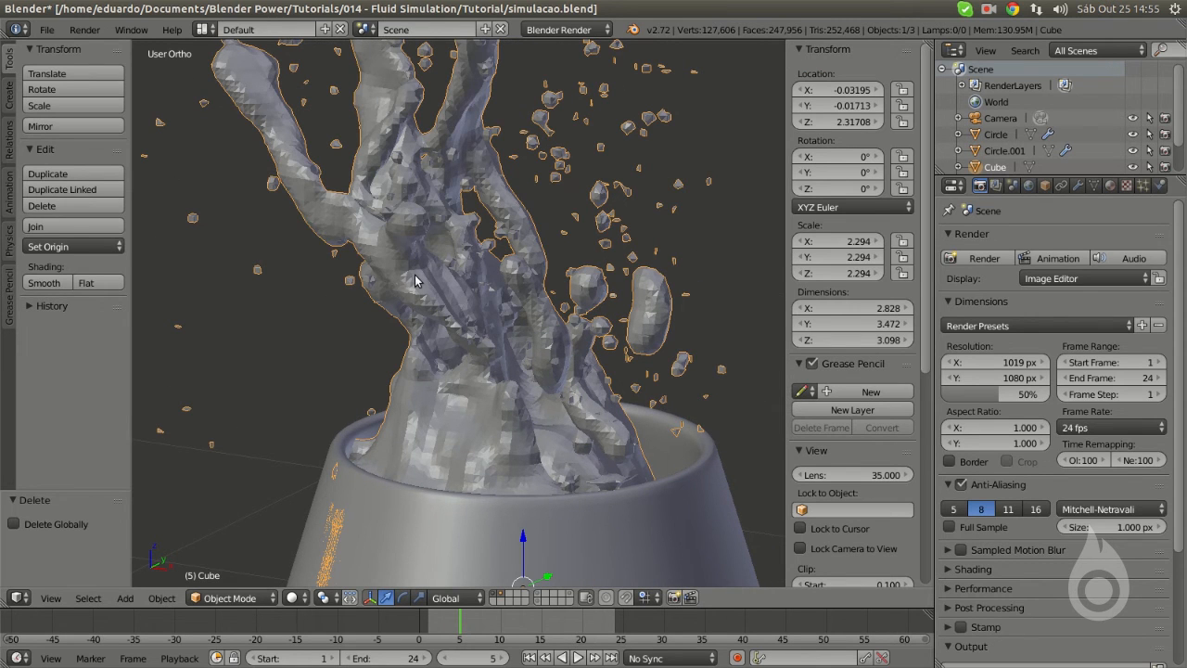
{"action": "scroll", "coordinate": [477, 336], "scroll_direction": "down", "scroll_amount": 4}
{"action": "middle_click_drag", "start_coordinate": [355, 347], "coordinate": [445, 313], "text": "shift"}
{"action": "key", "text": "a"}
{"action": "scroll", "coordinate": [561, 318], "scroll_direction": "down", "scroll_amount": 4}
{"action": "key", "text": "KP_0"}
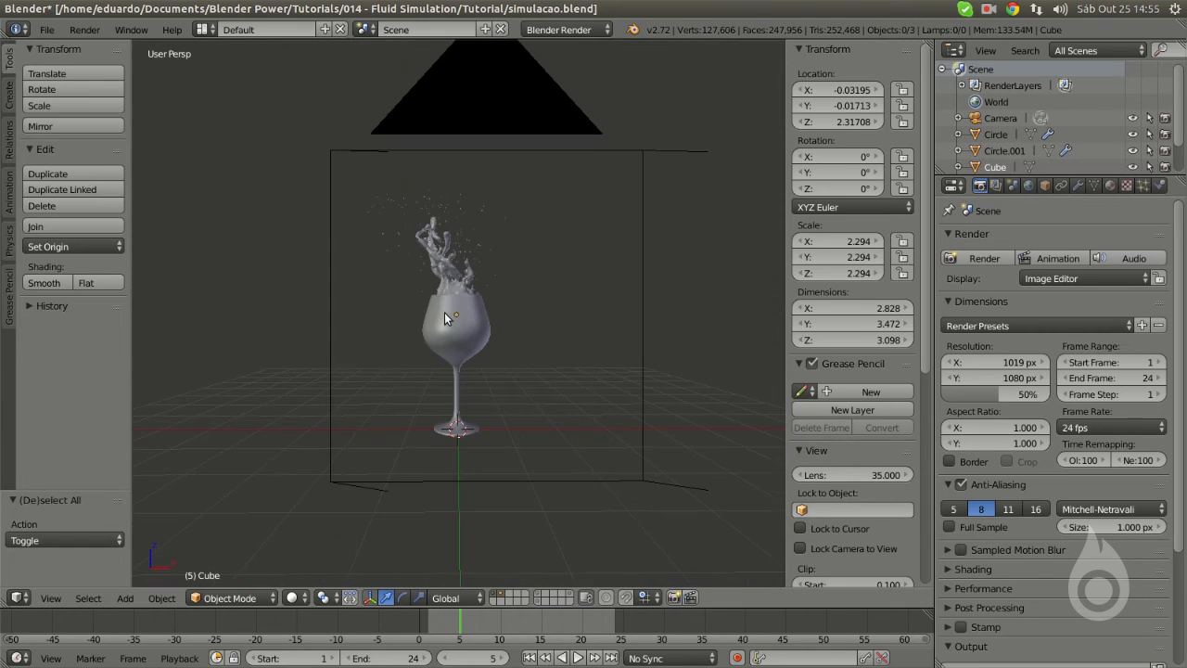
- Add a plane under the glass and scale it up to about 3.69 as a floor
{"action": "scroll", "coordinate": [485, 372], "scroll_direction": "up", "scroll_amount": 3}
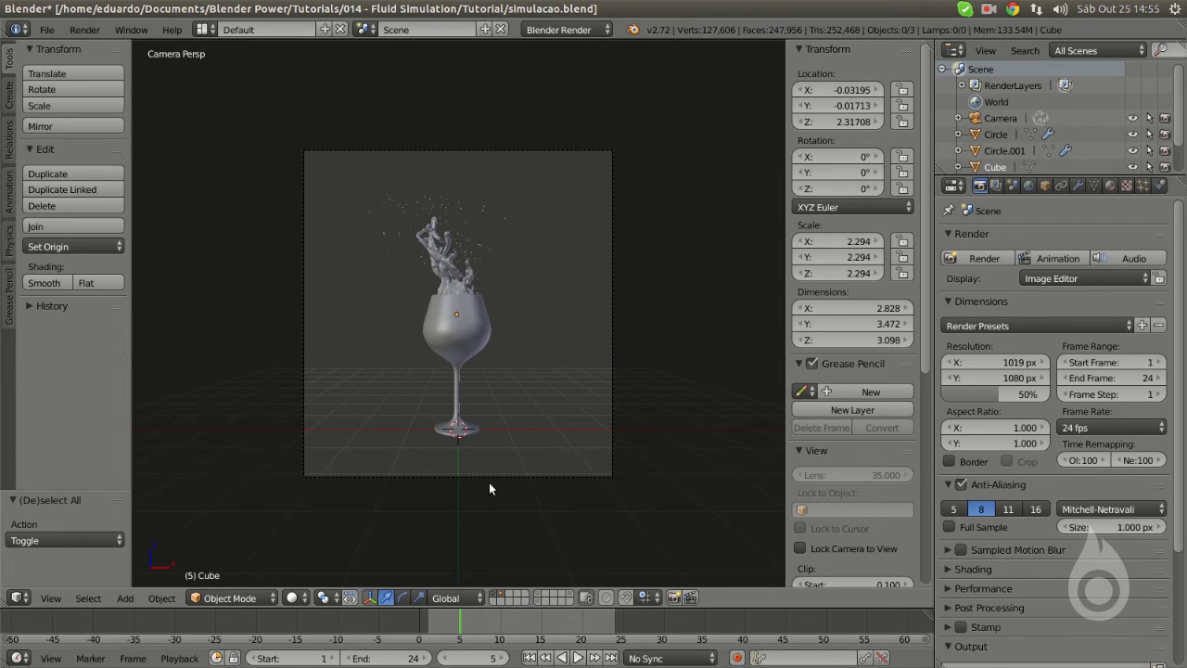
{"action": "scroll", "coordinate": [489, 482], "scroll_direction": "up", "scroll_amount": 2}
{"action": "key", "text": "shift+a"}
{"action": "mouse_move", "coordinate": [464, 420]}
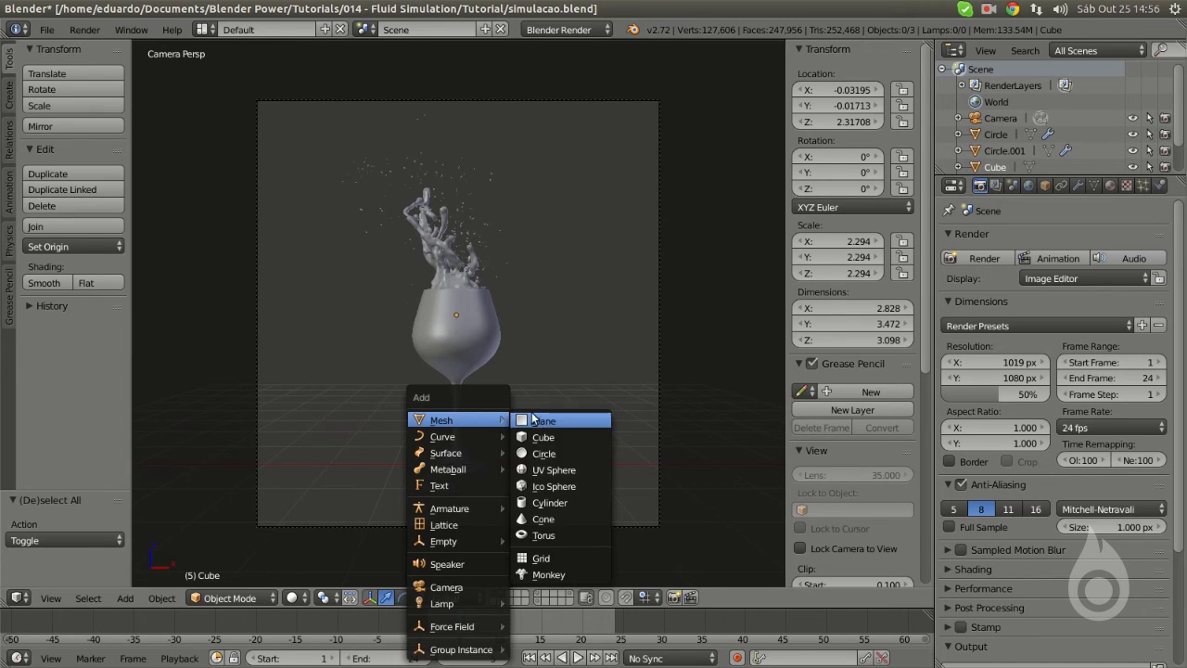
{"action": "left_click", "coordinate": [535, 421]}
{"action": "key", "text": "s"}
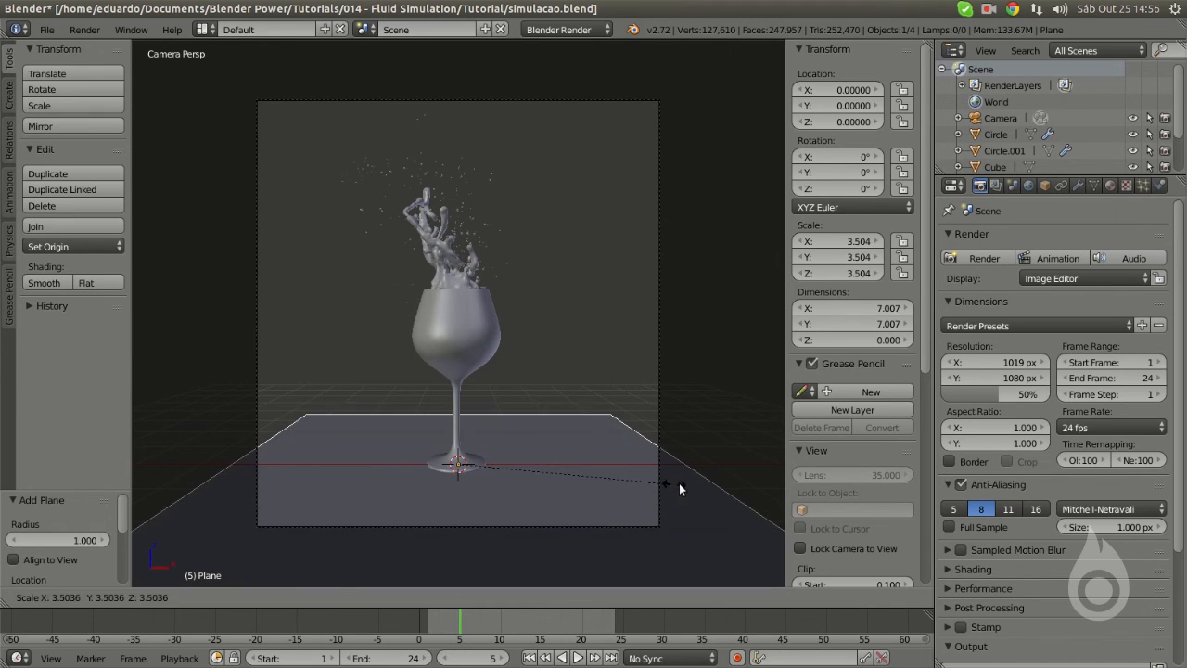
{"action": "left_click", "coordinate": [683, 484]}
{"action": "key", "text": "g"}
{"action": "key", "text": "z"}
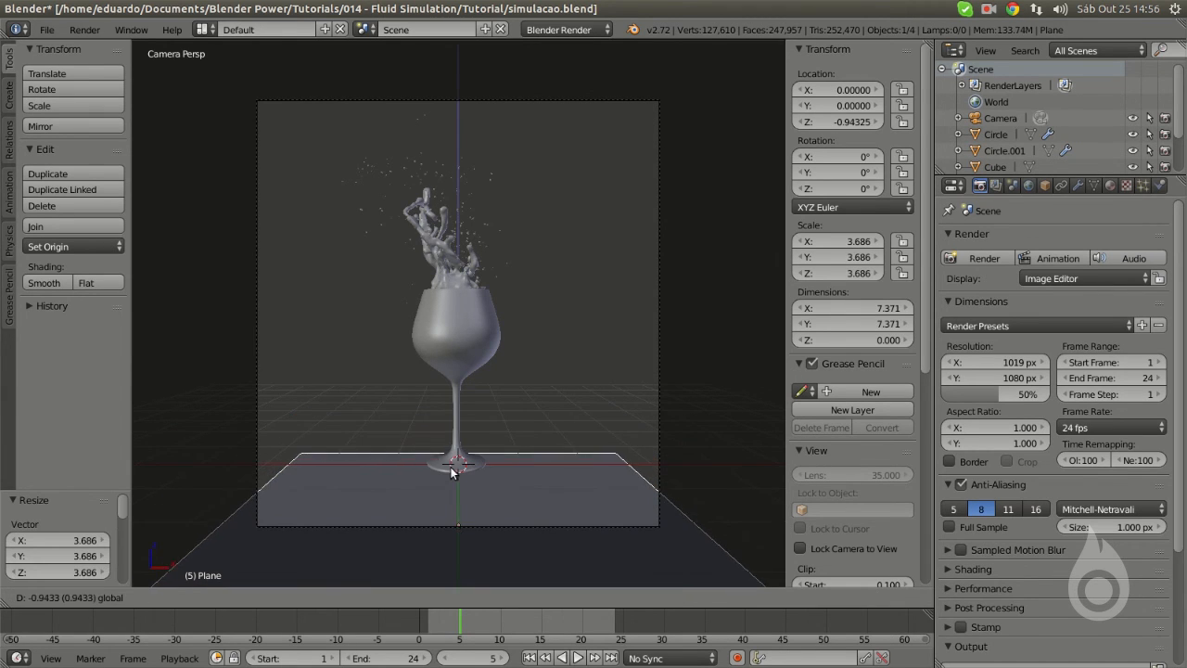
{"action": "right_click", "coordinate": [479, 454]}
- Move the floor plane along Y to about -1.60 and widen it along X by a factor of about 1.34
{"action": "middle_click_drag", "start_coordinate": [478, 454], "coordinate": [452, 494]}
{"action": "left_click_drag", "start_coordinate": [614, 451], "coordinate": [543, 445]}
{"action": "key", "text": "KP_0"}
{"action": "key", "text": "s"}
{"action": "key", "text": "x"}
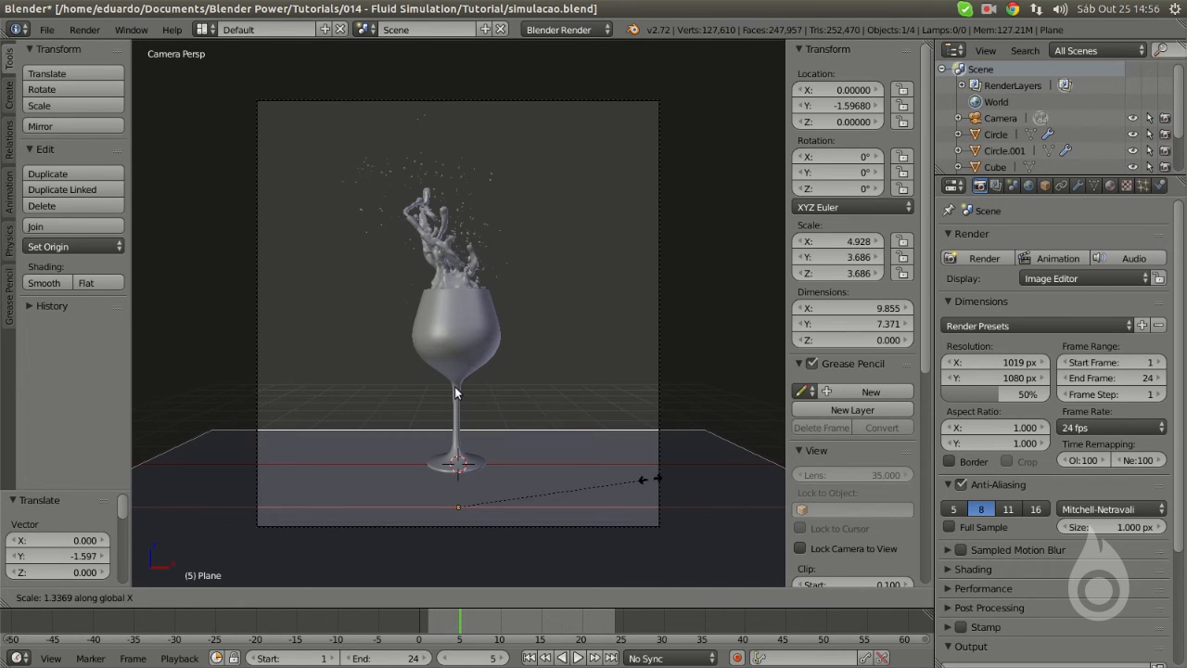
{"action": "left_click", "coordinate": [649, 478]}
- Split a new area off the 3D view, make it a Node Editor and widen it
{"action": "left_click_drag", "start_coordinate": [7, 601], "coordinate": [297, 562]}
{"action": "left_click", "coordinate": [19, 597]}
{"action": "left_click", "coordinate": [55, 402]}
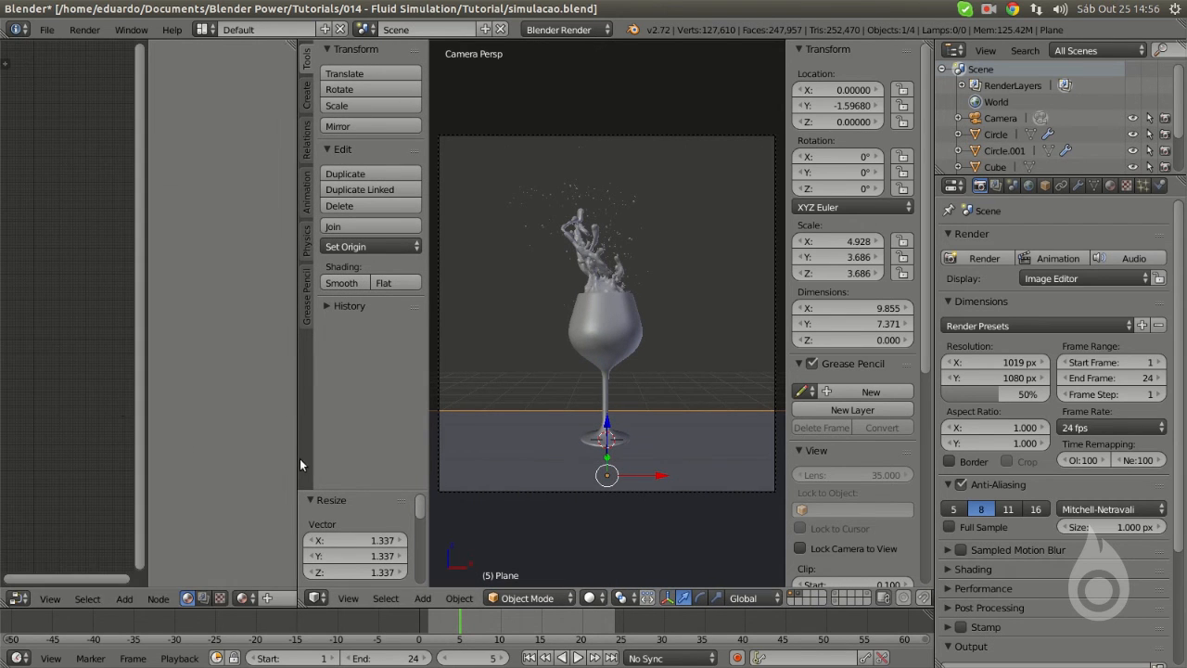
{"action": "left_click_drag", "start_coordinate": [295, 456], "coordinate": [404, 448]}
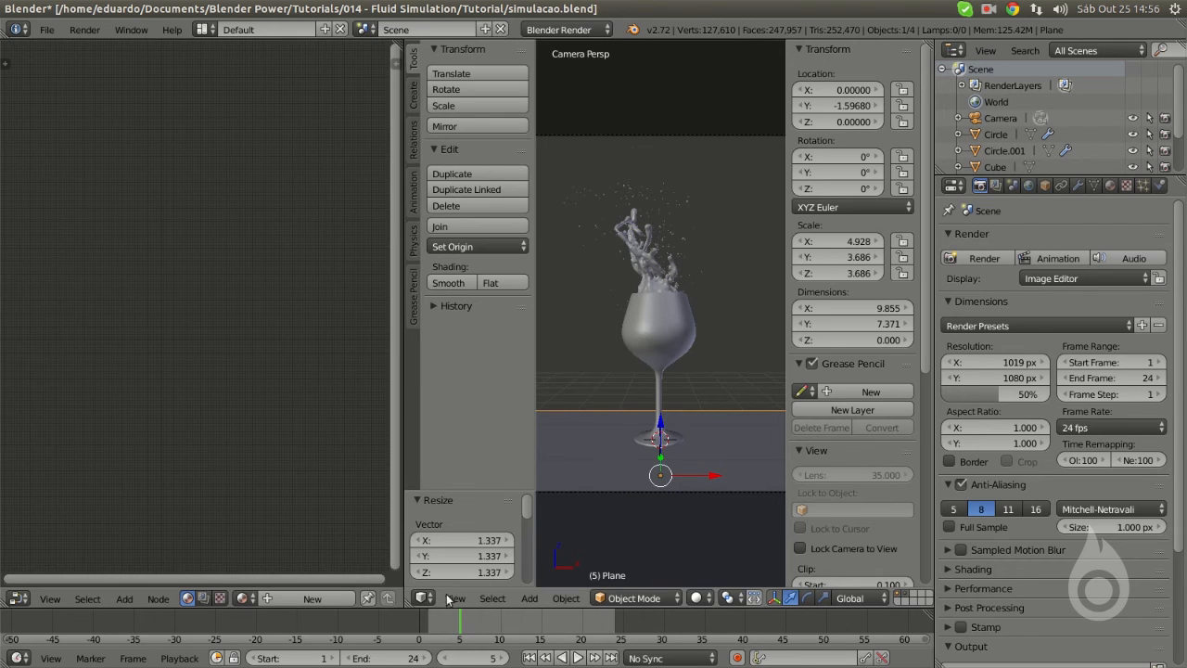
- Hide the 3D view's side panels, split it into two stacked views and enlarge the upper one
{"action": "key", "text": "n"}
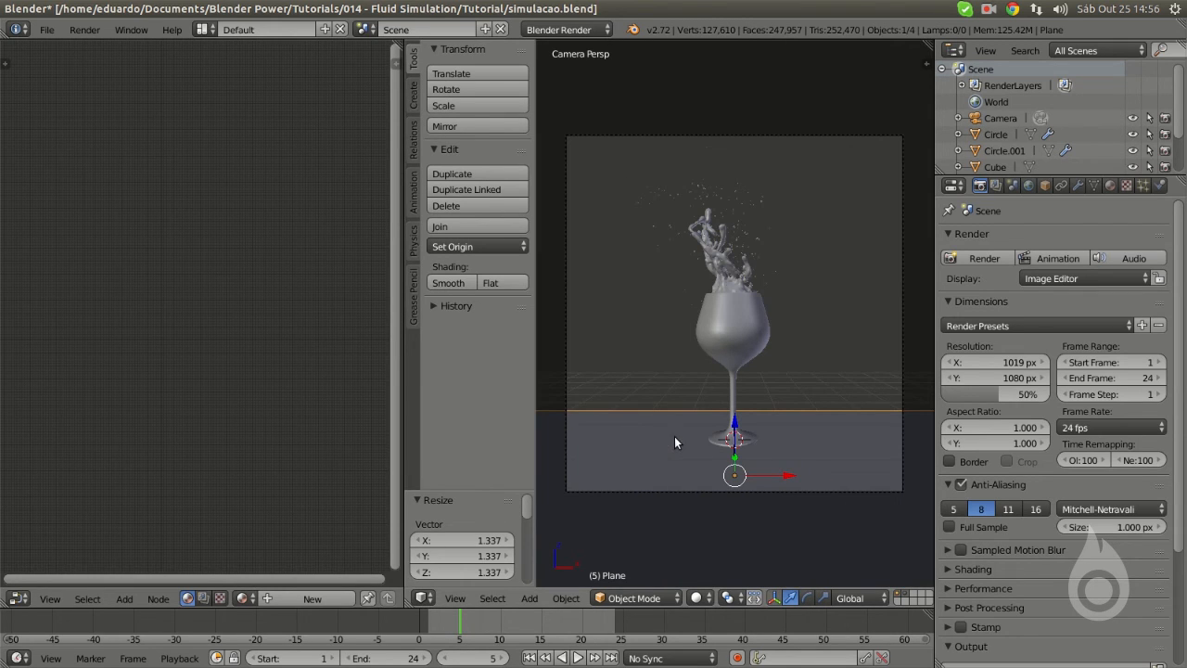
{"action": "key", "text": "t"}
{"action": "left_click_drag", "start_coordinate": [415, 576], "coordinate": [547, 313]}
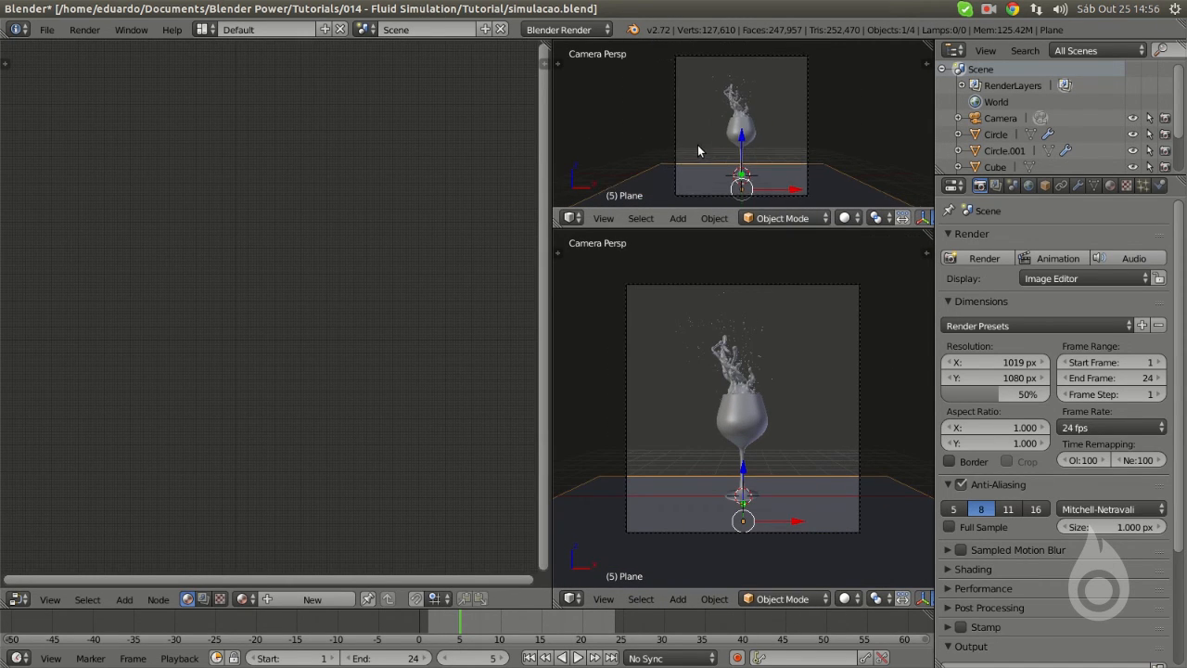
{"action": "middle_click_drag", "start_coordinate": [697, 145], "coordinate": [694, 148], "text": "shift"}
{"action": "left_click_drag", "start_coordinate": [722, 228], "coordinate": [711, 318]}
- Draw a render border around the full camera frame
{"action": "key", "text": "ctrl+b"}
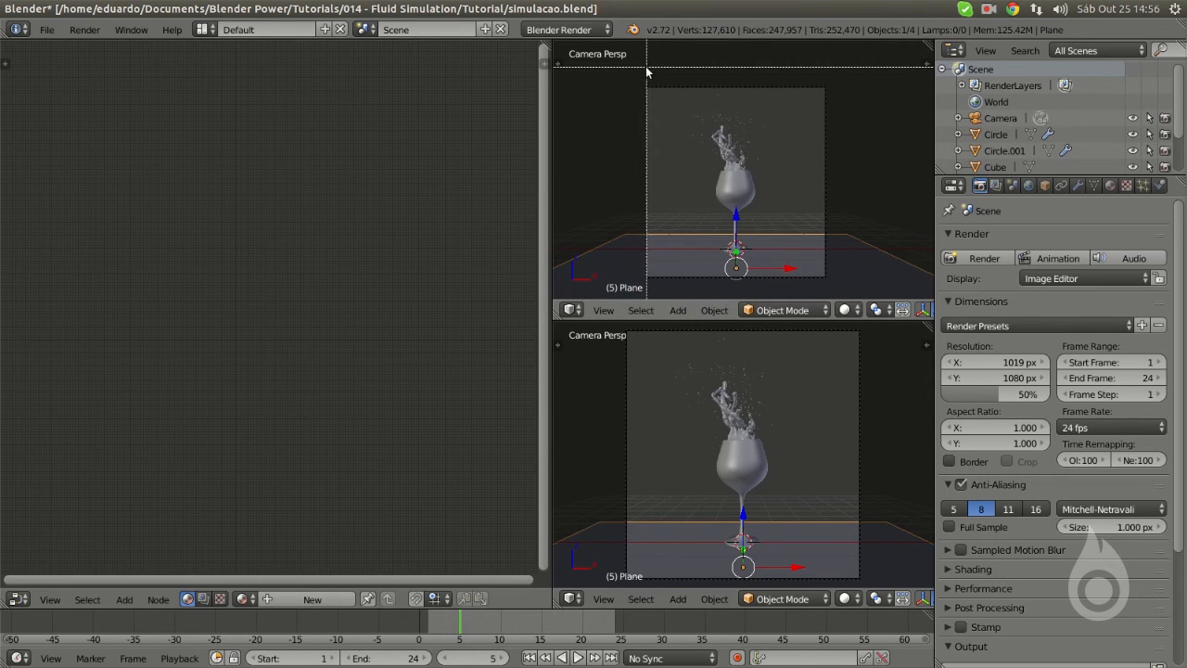
{"action": "left_click_drag", "start_coordinate": [650, 67], "coordinate": [859, 284]}
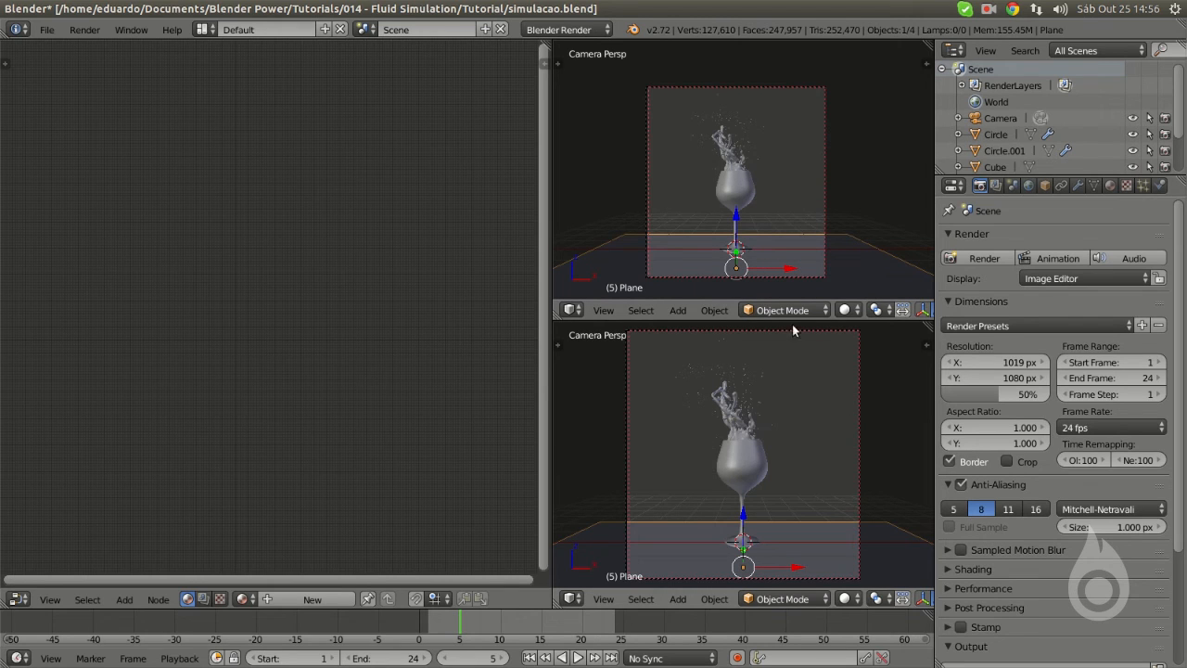
- Switch the render engine to Cycles Render
{"action": "left_click", "coordinate": [847, 310]}
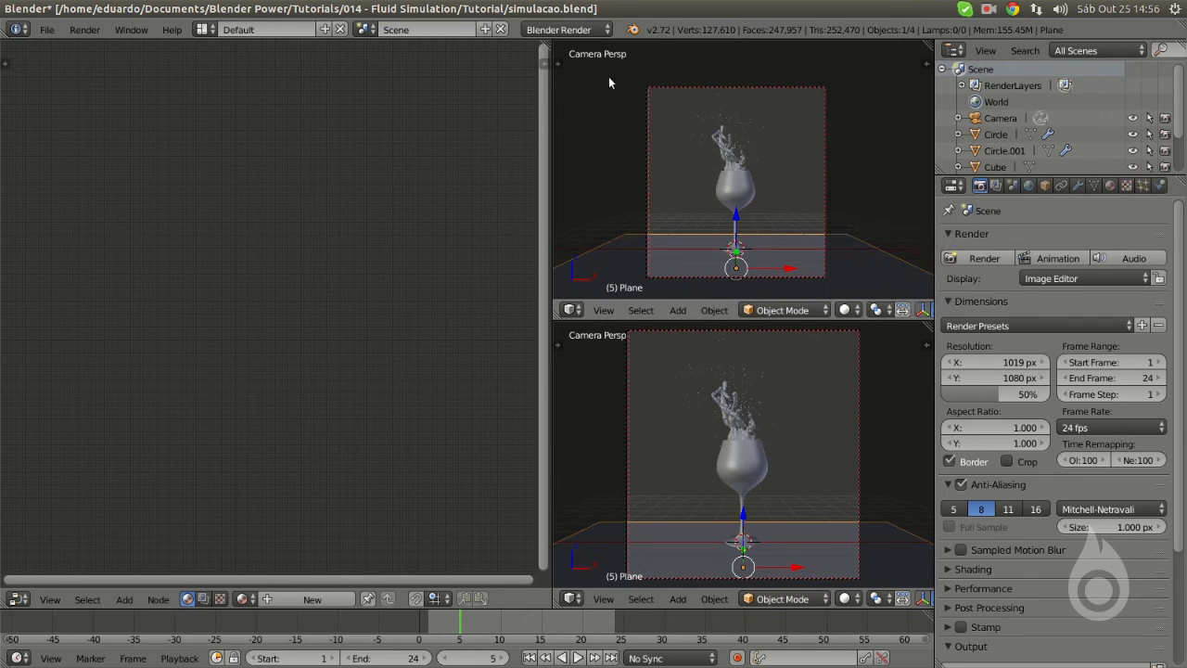
{"action": "left_click", "coordinate": [568, 29]}
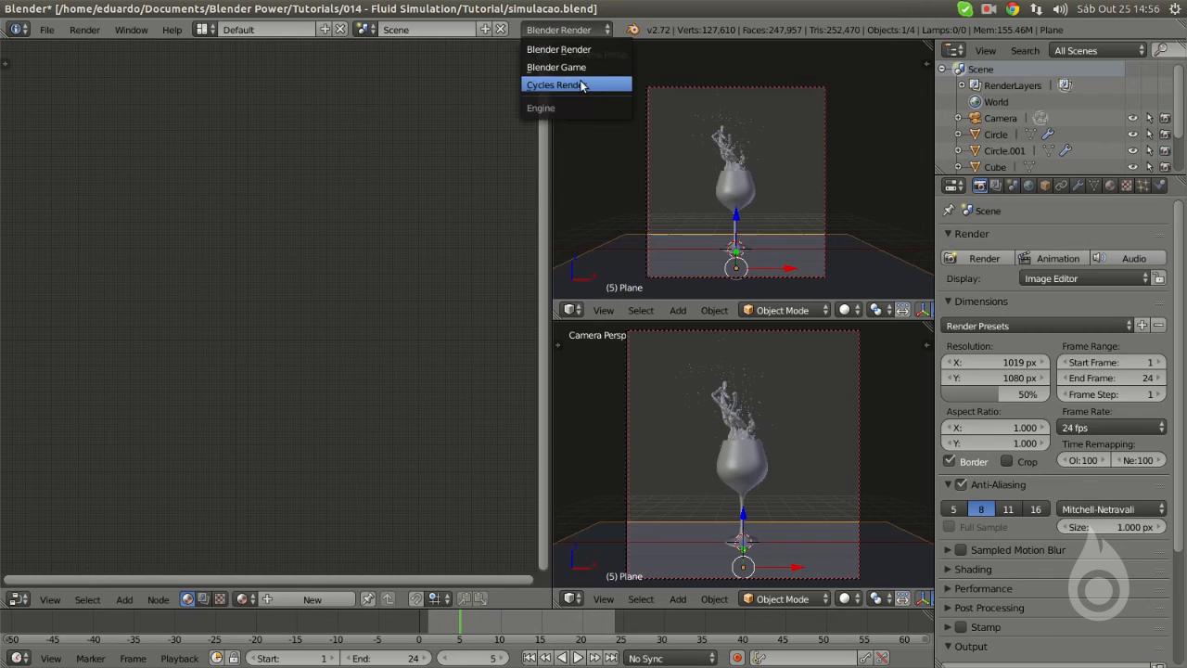
{"action": "left_click", "coordinate": [582, 85]}
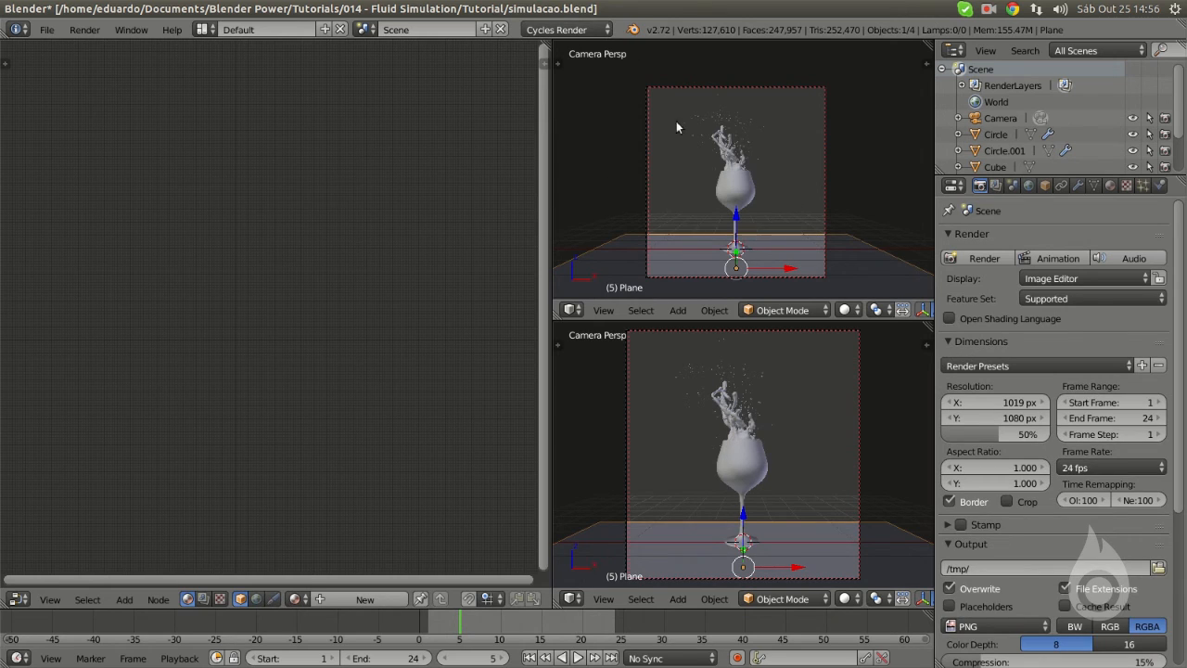
- Preview the lower camera view in rendered shading, and leave the rendered preview again
{"action": "left_click", "coordinate": [853, 598]}
{"action": "left_click", "coordinate": [876, 493]}
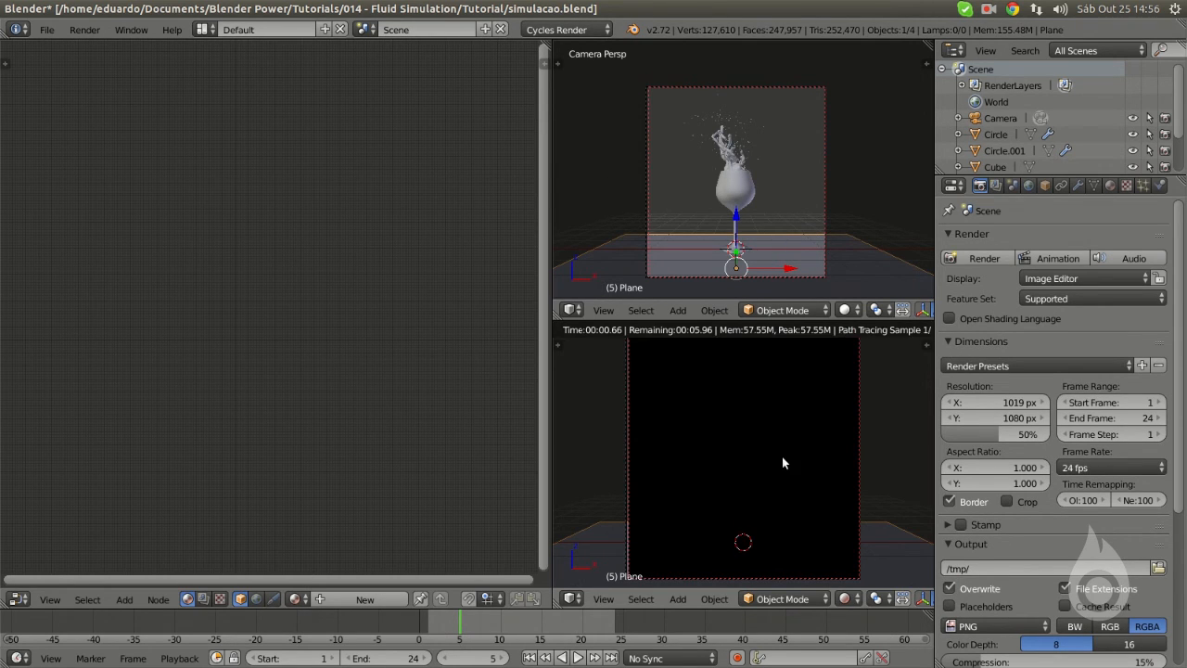
{"action": "left_click", "coordinate": [859, 369]}
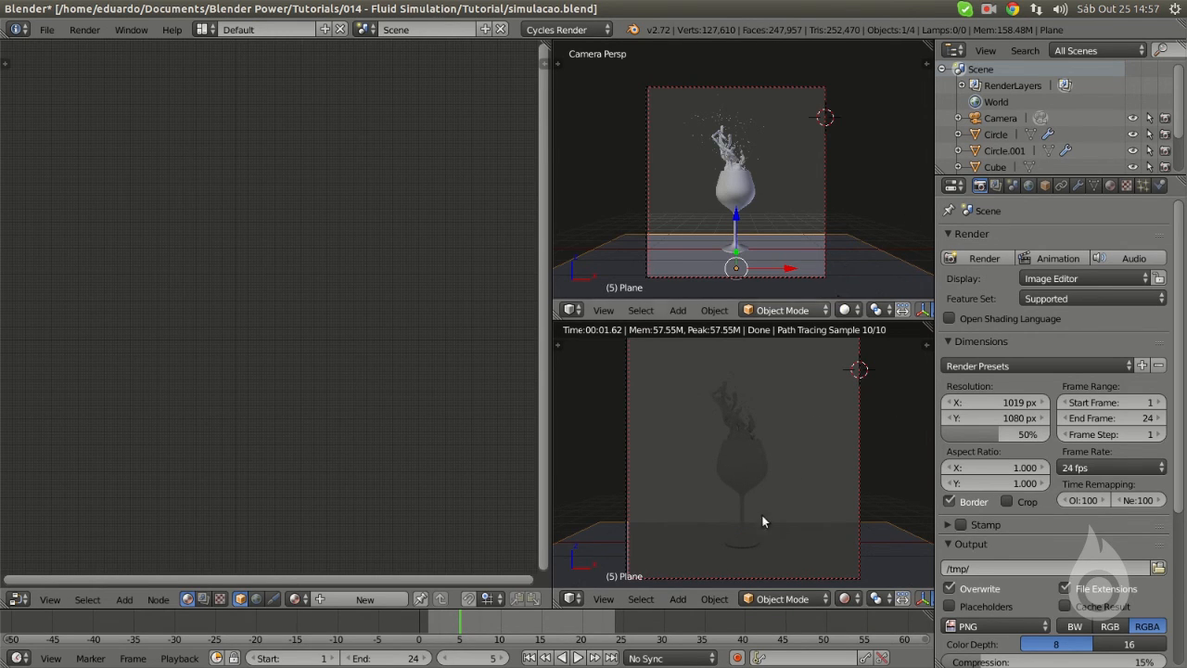
{"action": "key", "text": "shift+z"}
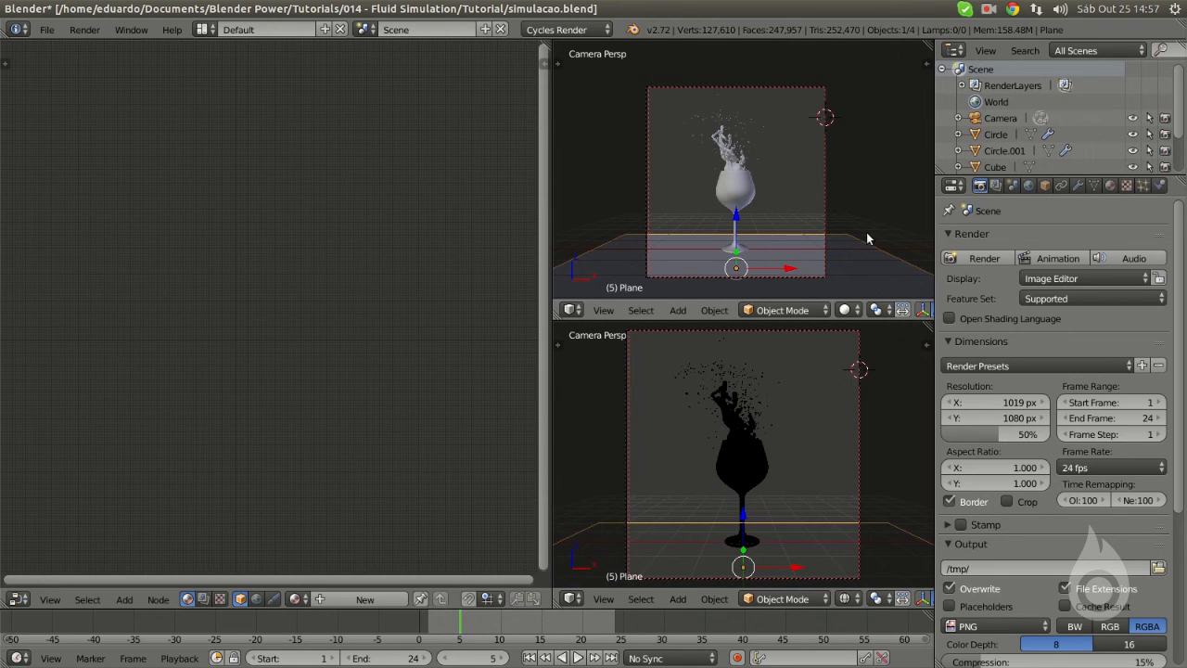
- Raise the floor plane about 0.02 units along Z in front view so it touches the underside of the glass's foot
{"action": "key", "text": "KP_1"}
{"action": "scroll", "coordinate": [872, 252], "scroll_direction": "up", "scroll_amount": 2}
{"action": "scroll", "coordinate": [736, 141], "scroll_direction": "up", "scroll_amount": 2}
{"action": "middle_click_drag", "start_coordinate": [769, 293], "coordinate": [832, 235], "text": "shift"}
{"action": "scroll", "coordinate": [736, 141], "scroll_direction": "up", "scroll_amount": 3}
{"action": "scroll", "coordinate": [832, 235], "scroll_direction": "up", "scroll_amount": 4}
{"action": "middle_click_drag", "start_coordinate": [715, 119], "coordinate": [683, 84], "text": "shift"}
{"action": "middle_click_drag", "start_coordinate": [809, 247], "coordinate": [720, 154], "text": "shift"}
{"action": "scroll", "coordinate": [721, 154], "scroll_direction": "up", "scroll_amount": 5}
{"action": "key", "text": "g"}
{"action": "key", "text": "z"}
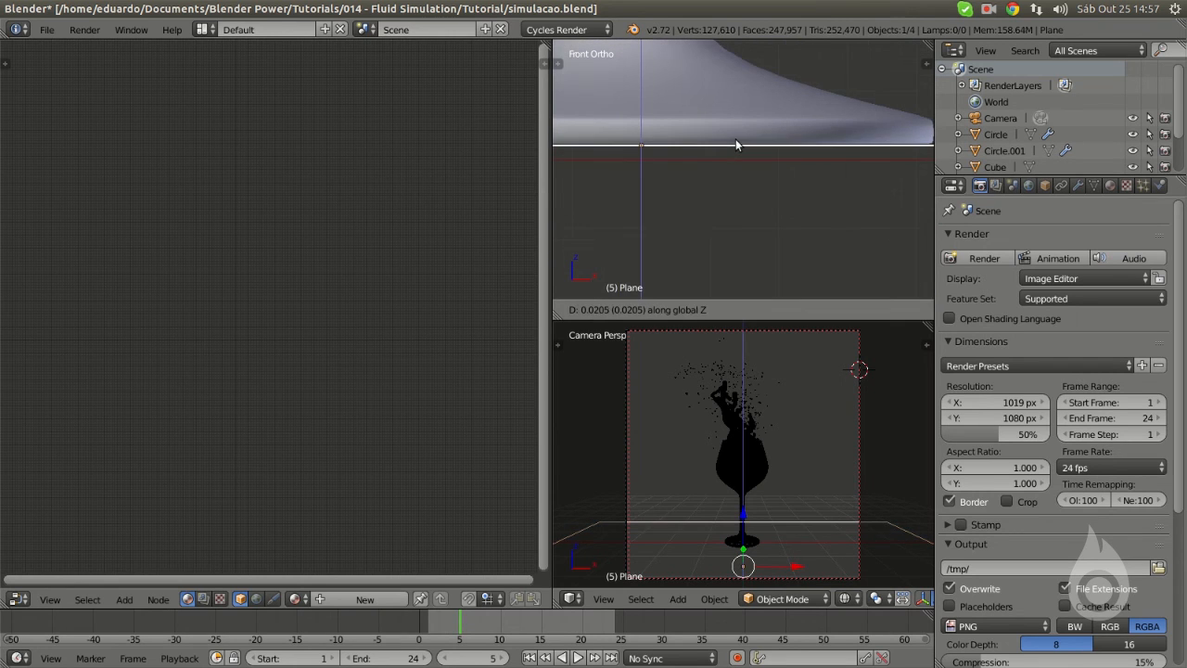
{"action": "left_click", "coordinate": [774, 144]}
{"action": "scroll", "coordinate": [807, 178], "scroll_direction": "down", "scroll_amount": 1}
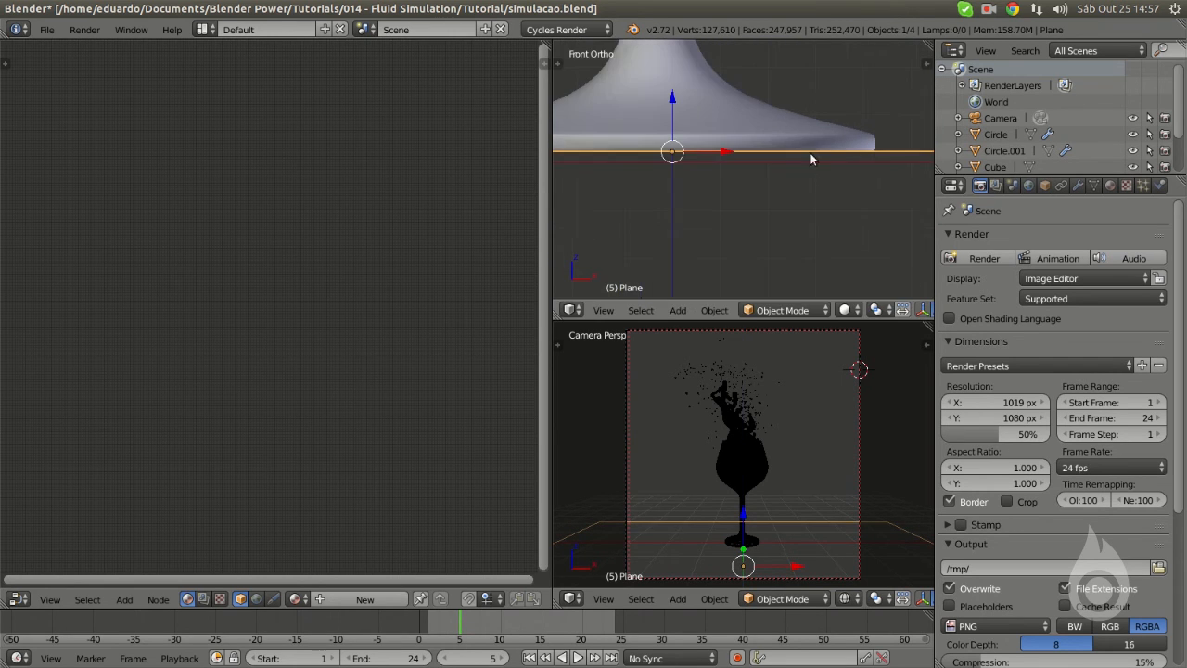
{"action": "key", "text": "KP_0"}
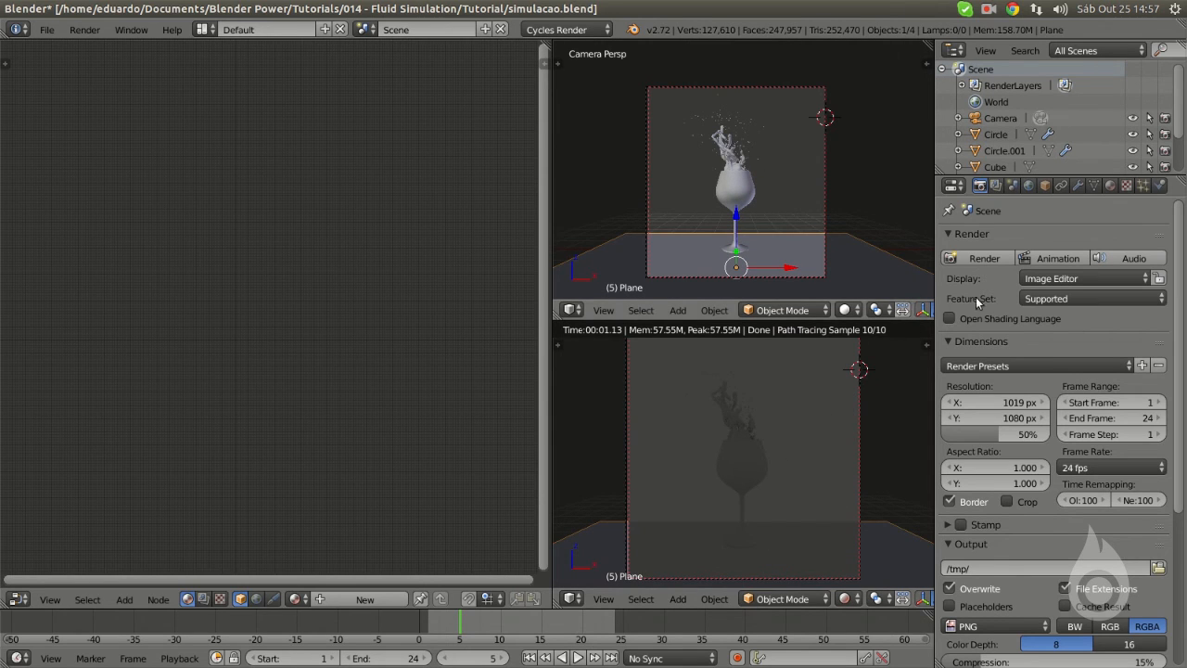
- Enable nodes for the world surface and brighten its Background color to near white
{"action": "left_click", "coordinate": [1029, 185]}
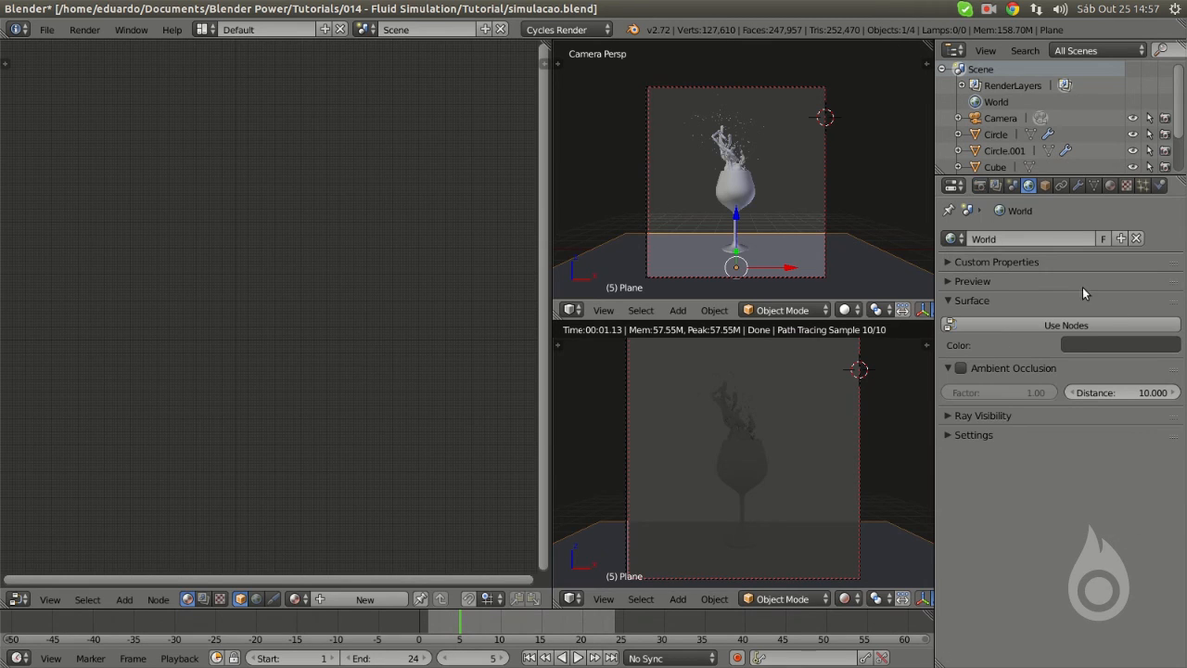
{"action": "left_click", "coordinate": [1081, 326]}
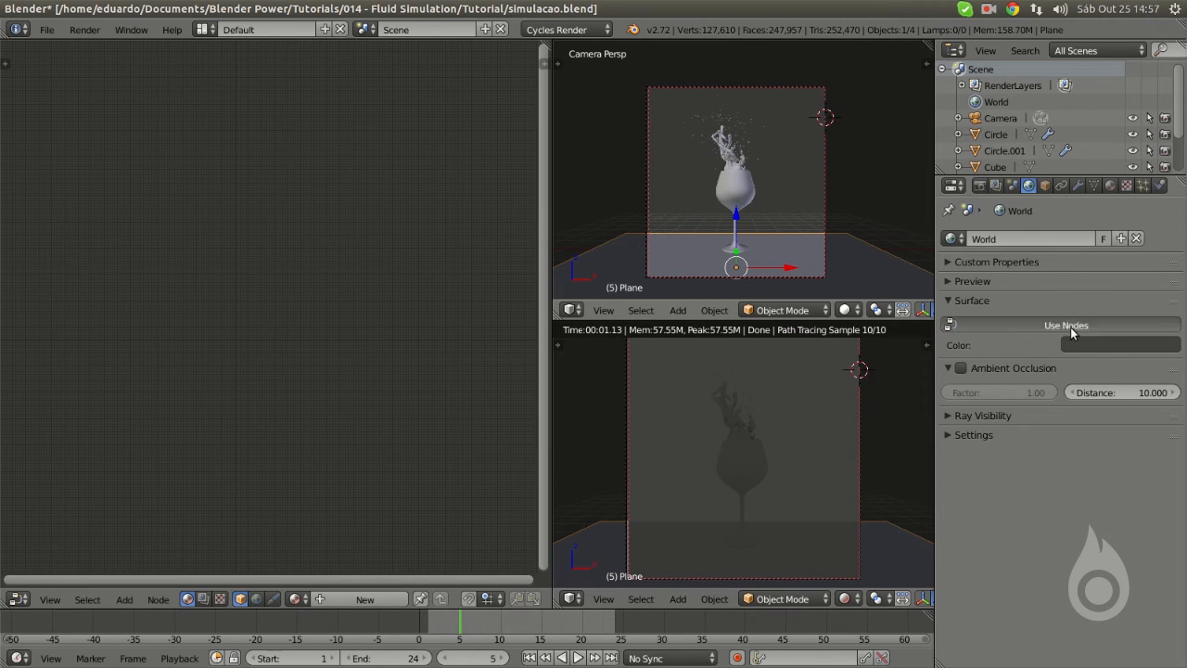
{"action": "left_click", "coordinate": [1099, 351]}
{"action": "left_click_drag", "start_coordinate": [1148, 189], "coordinate": [1151, 133]}
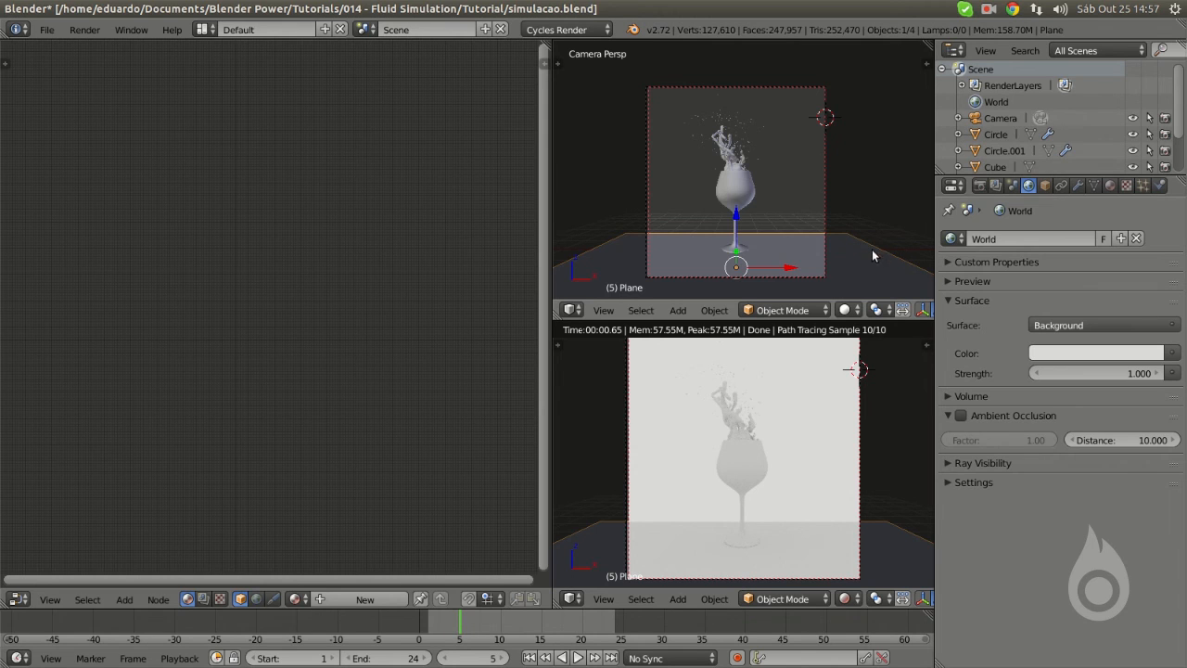
- Give the floor plane a new material with a Glossy BSDF surface and a white color
{"action": "left_click", "coordinate": [1110, 185]}
{"action": "left_click", "coordinate": [1045, 289]}
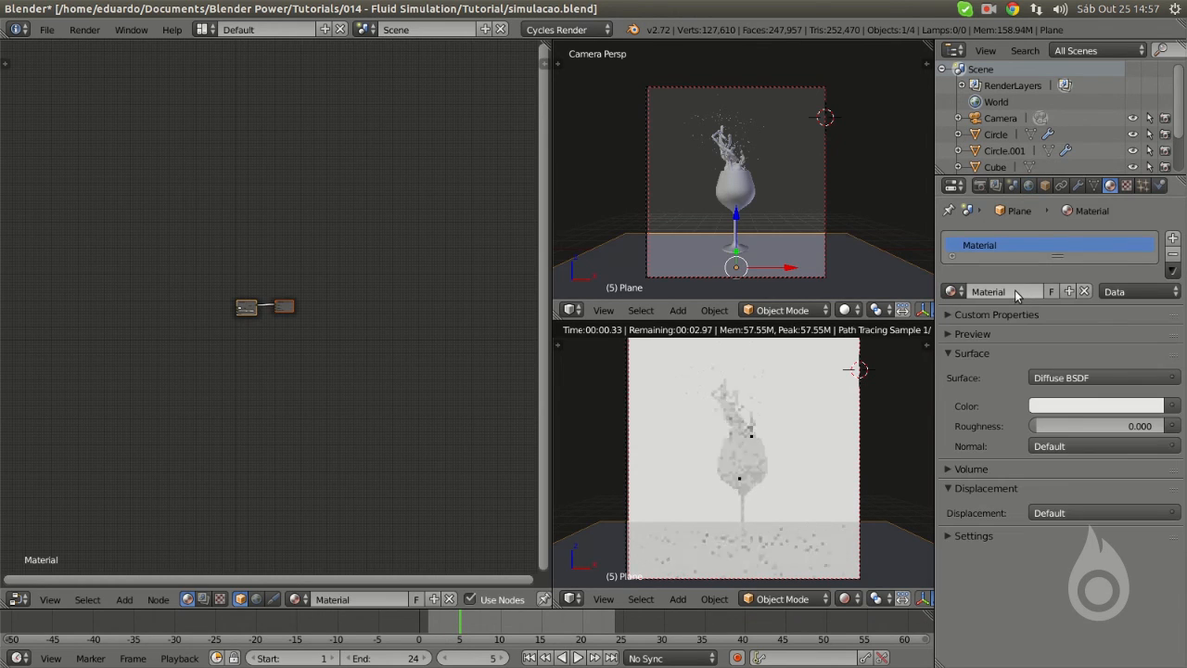
{"action": "left_click", "coordinate": [1066, 377]}
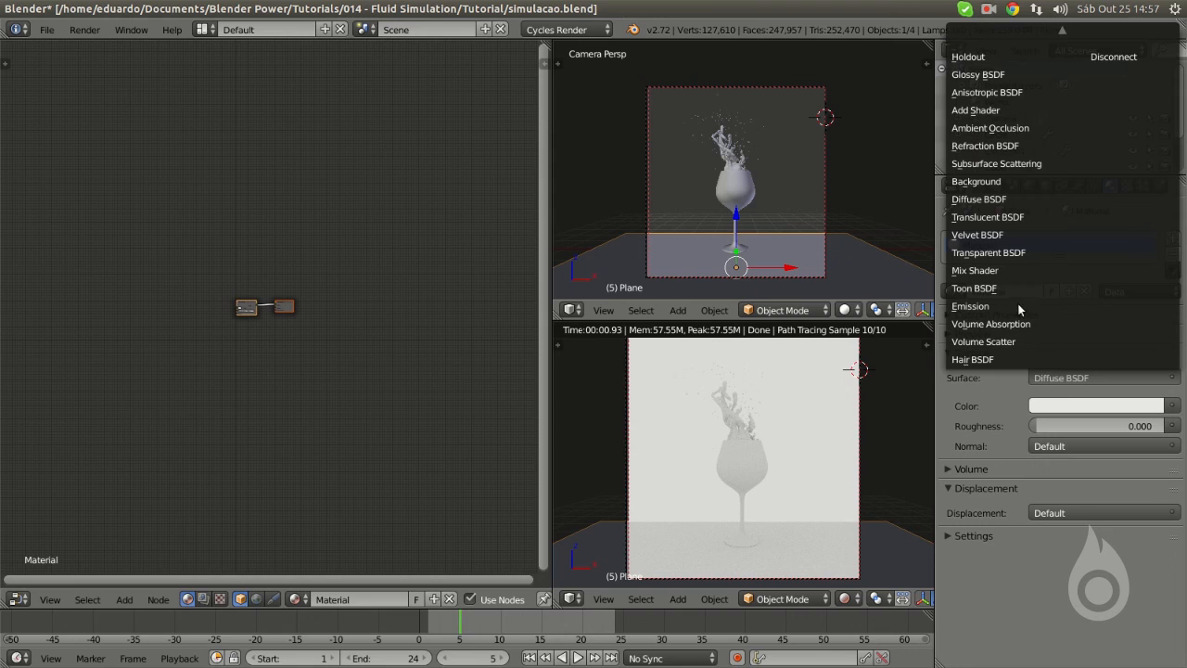
{"action": "left_click", "coordinate": [981, 76]}
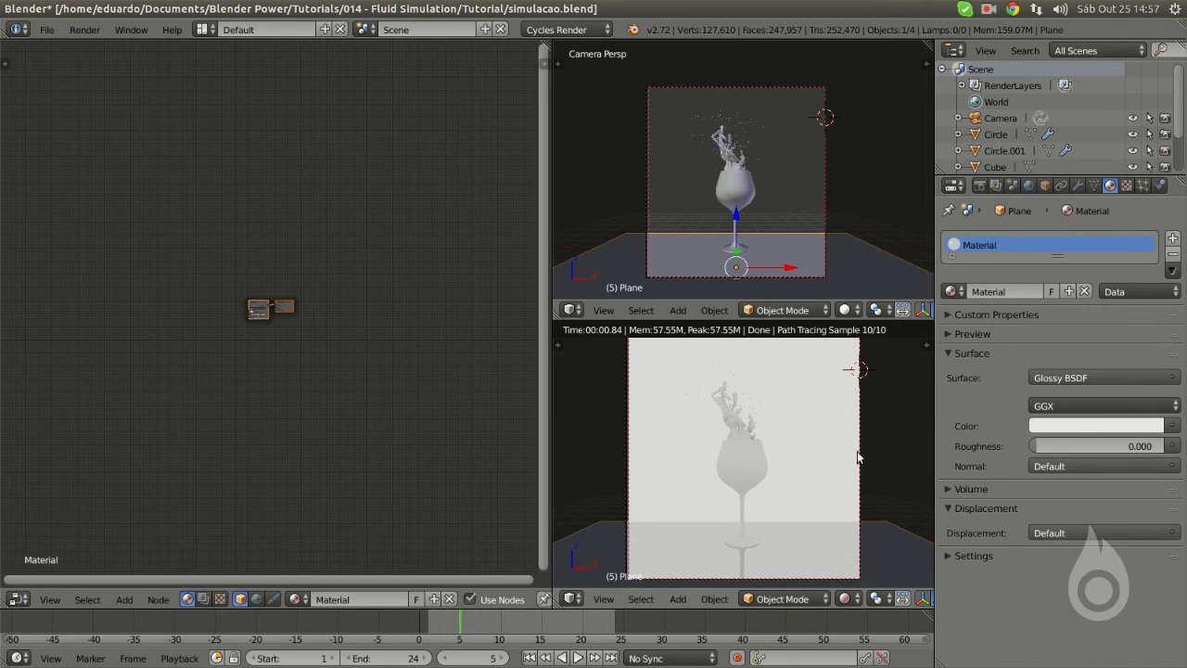
{"action": "left_click", "coordinate": [1100, 426]}
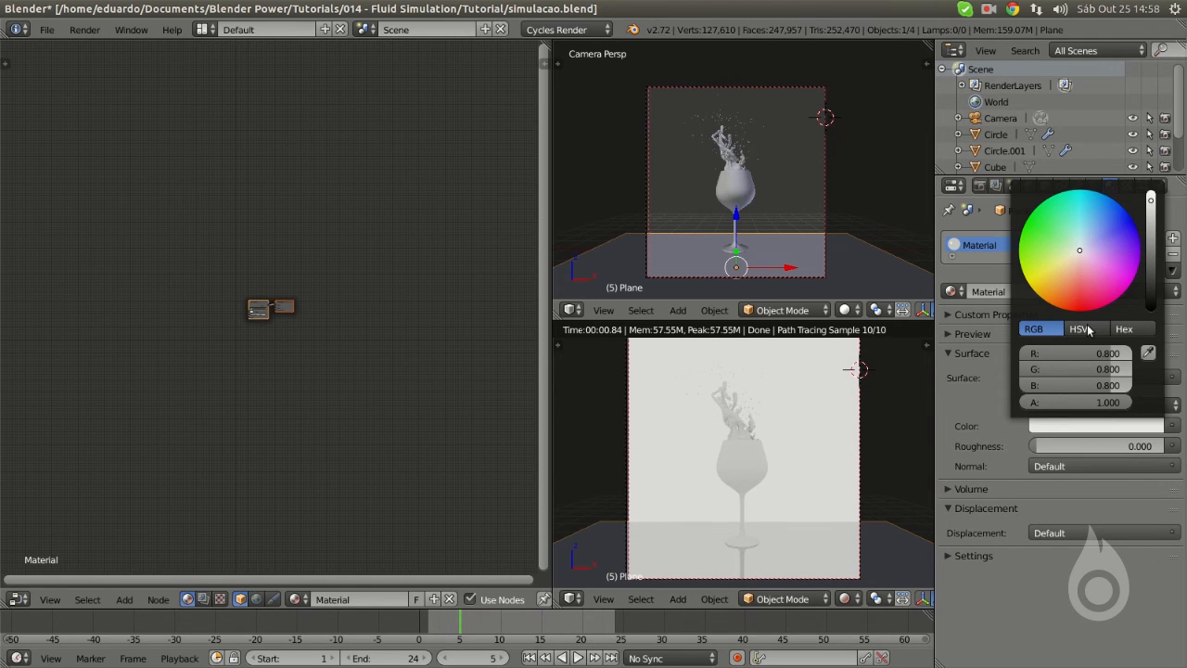
{"action": "left_click_drag", "start_coordinate": [1154, 216], "coordinate": [1154, 218]}
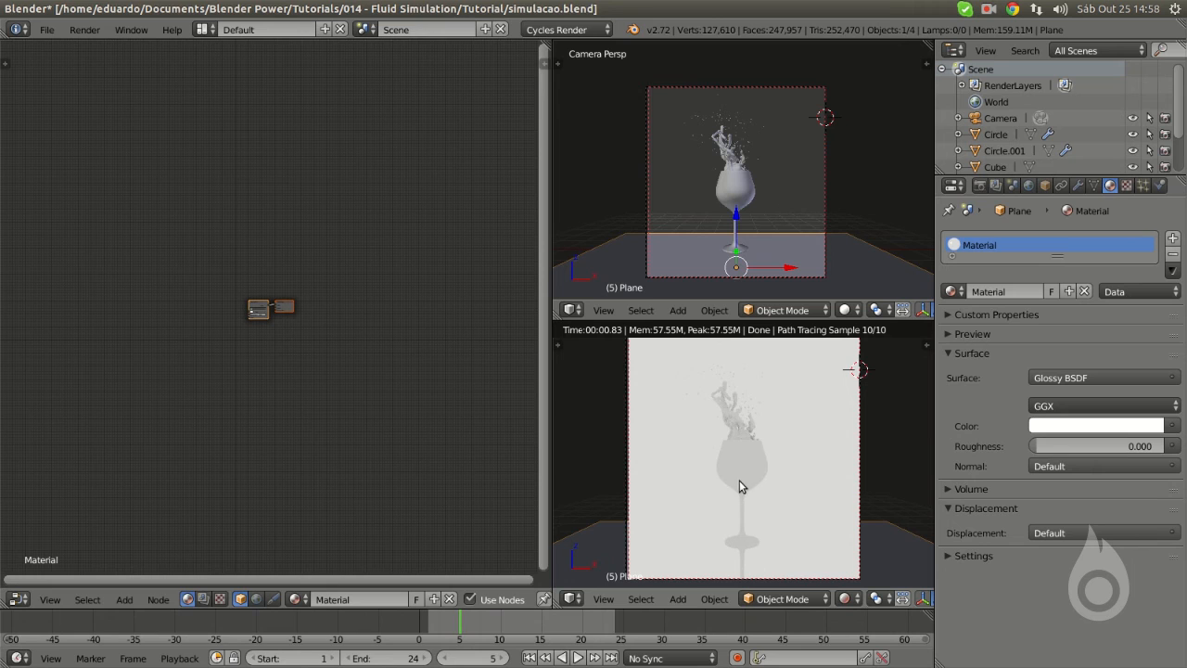
- Create a new material on the wine glass and name it Vidro
{"action": "right_click", "coordinate": [742, 190]}
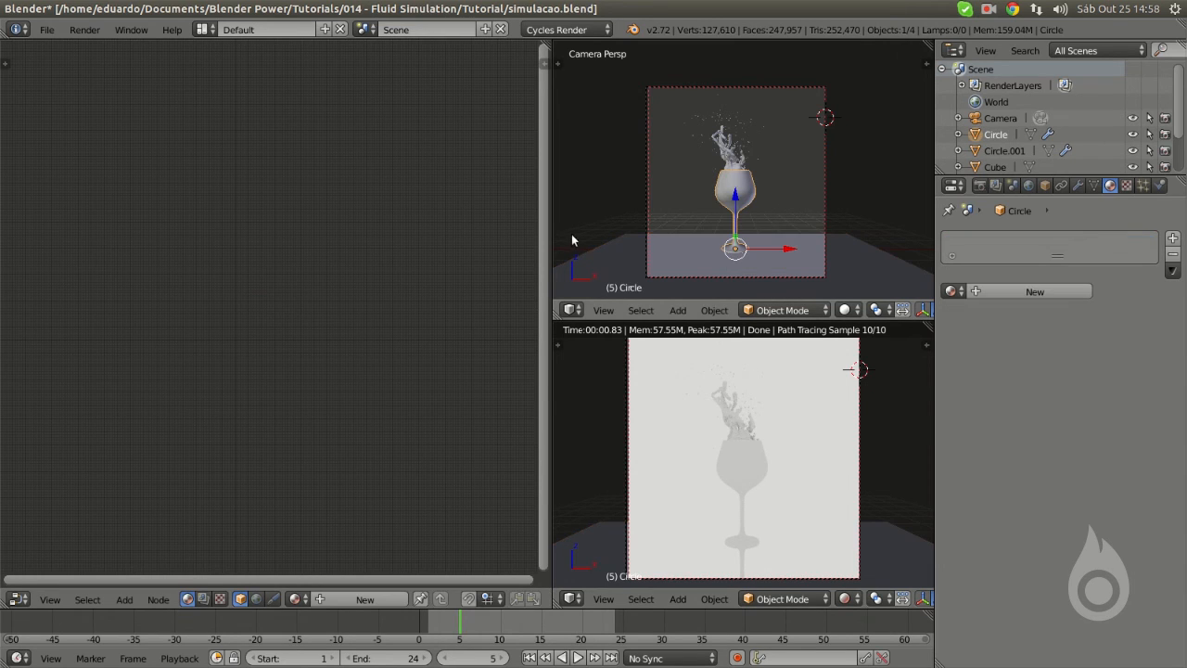
{"action": "left_click", "coordinate": [1018, 294]}
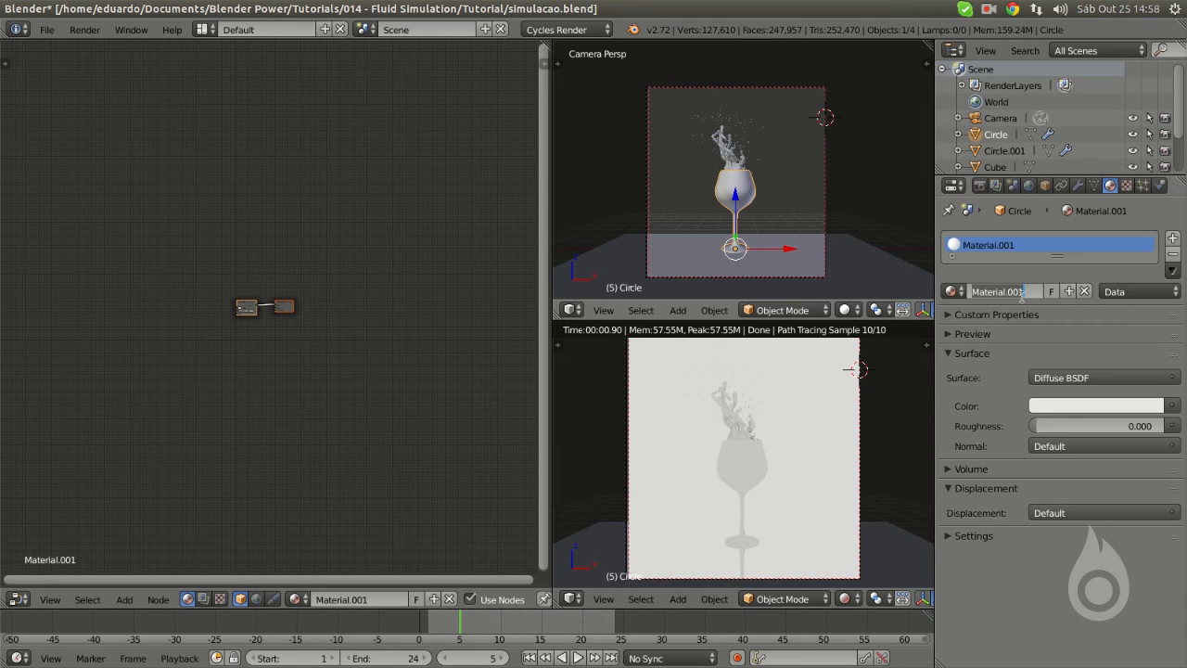
{"action": "type", "text": "Vidro"}
{"action": "key", "text": "Return"}
- Replace the Vidro material's Diffuse BSDF node with a Glass BSDF connected to the Material Output's Surface
{"action": "scroll", "coordinate": [283, 278], "scroll_direction": "up", "scroll_amount": 5}
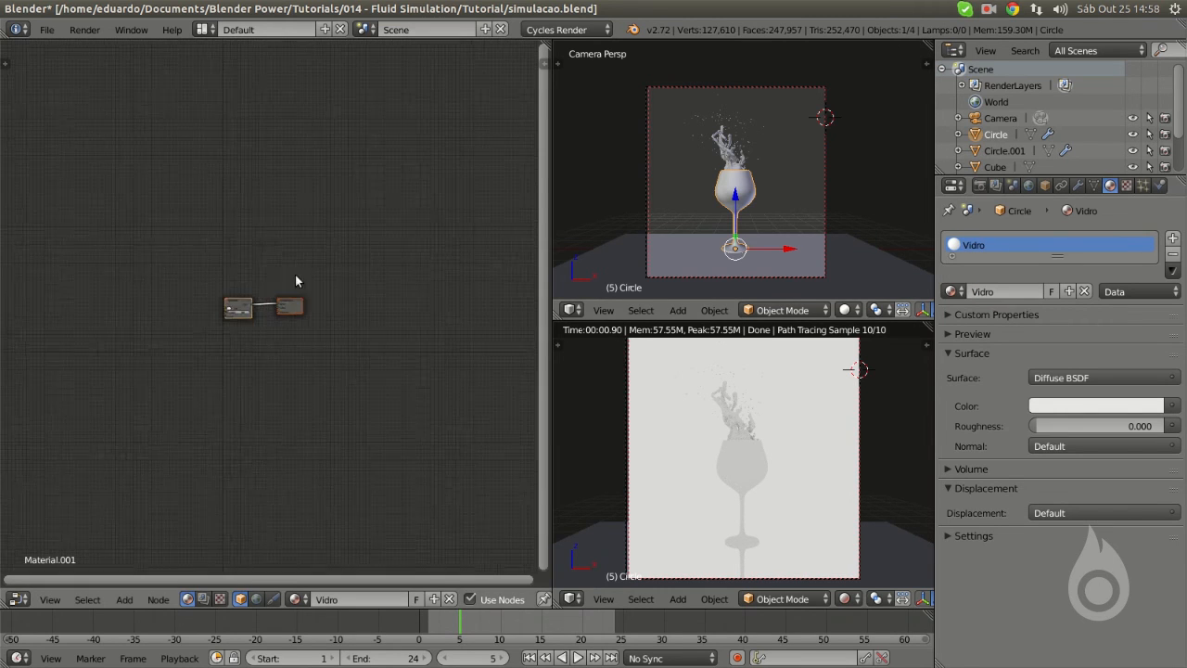
{"action": "middle_click_drag", "start_coordinate": [279, 275], "coordinate": [280, 212]}
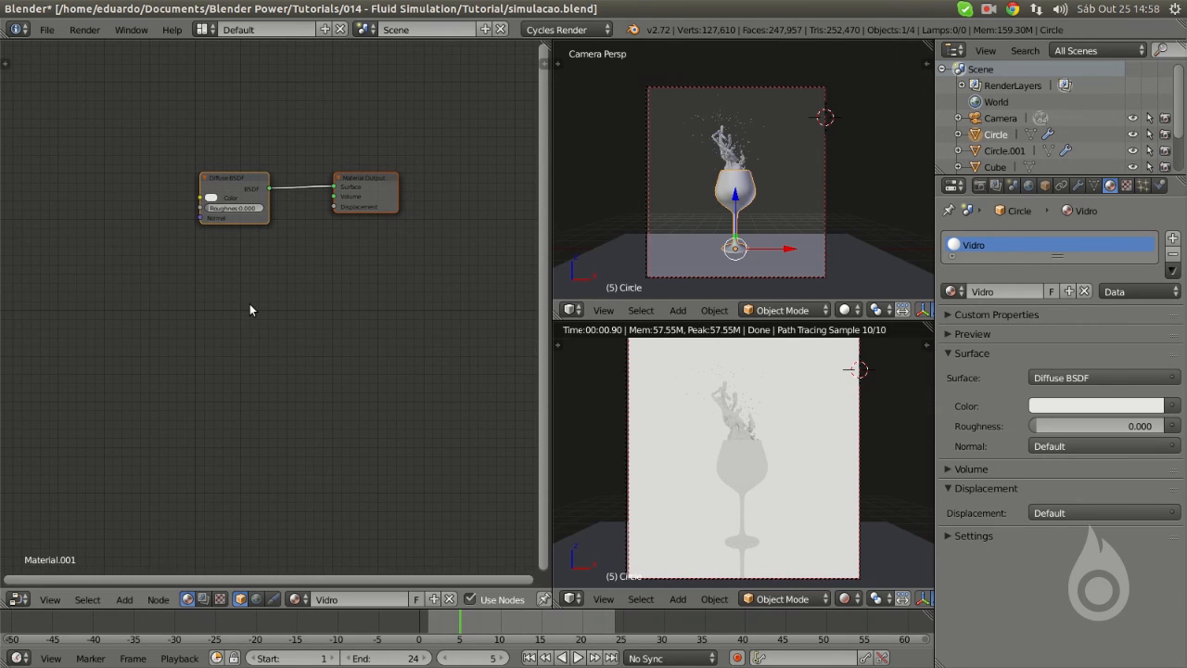
{"action": "key", "text": "shift+a"}
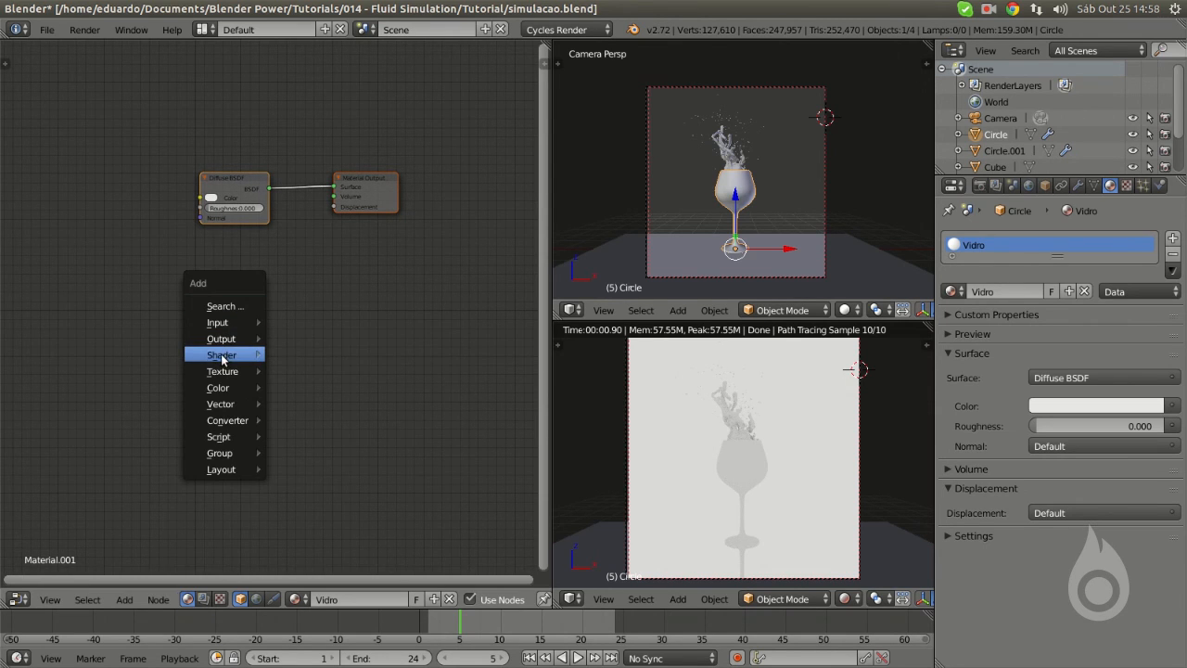
{"action": "mouse_move", "coordinate": [262, 355]}
{"action": "left_click", "coordinate": [326, 144]}
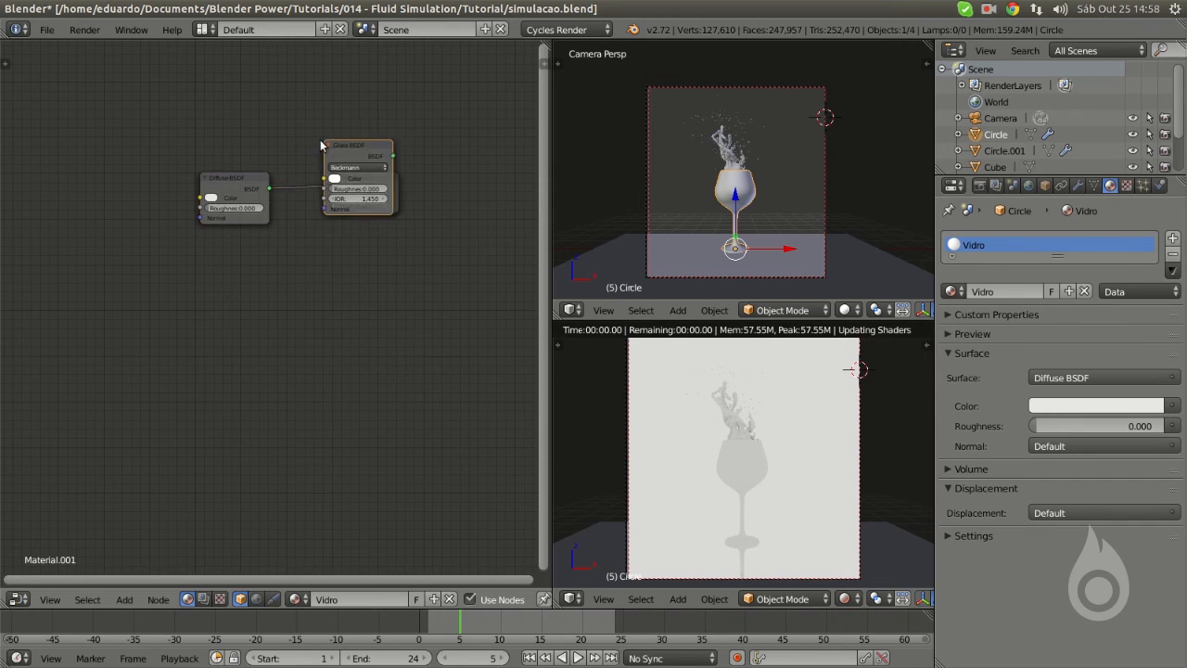
{"action": "left_click", "coordinate": [252, 227]}
{"action": "left_click_drag", "start_coordinate": [251, 228], "coordinate": [358, 143]}
{"action": "left_click", "coordinate": [211, 137]}
{"action": "key", "text": "x"}
{"action": "scroll", "coordinate": [204, 222], "scroll_direction": "up", "scroll_amount": 2}
{"action": "left_click_drag", "start_coordinate": [161, 158], "coordinate": [185, 68]}
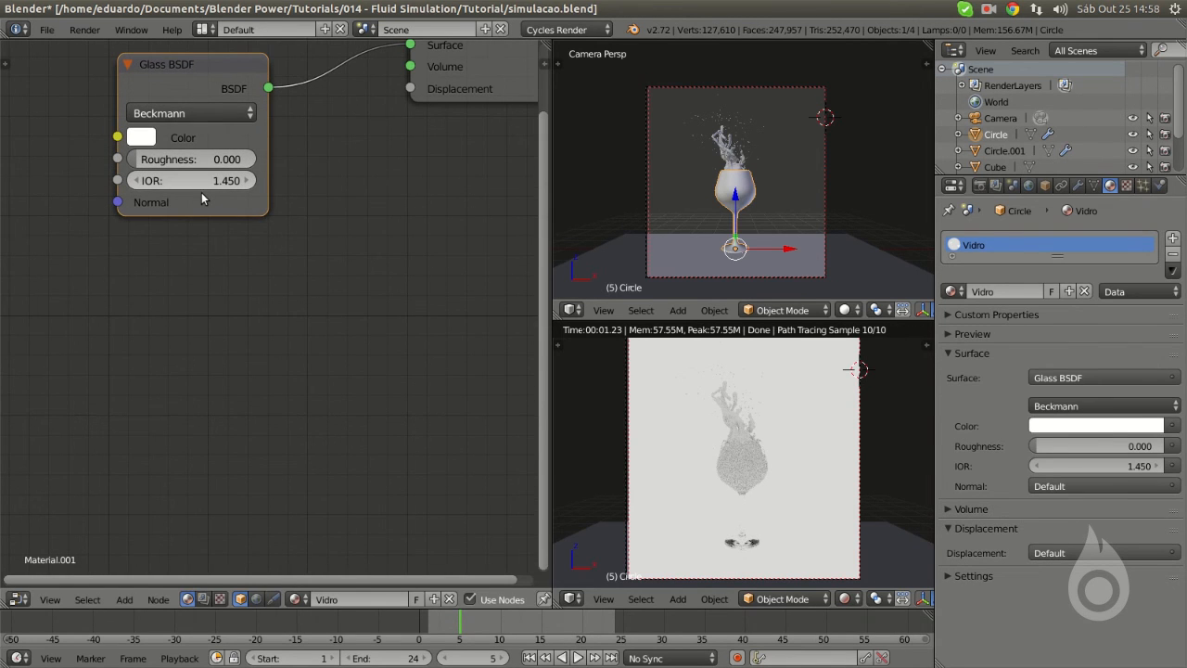
{"action": "middle_click_drag", "start_coordinate": [274, 219], "coordinate": [218, 331]}
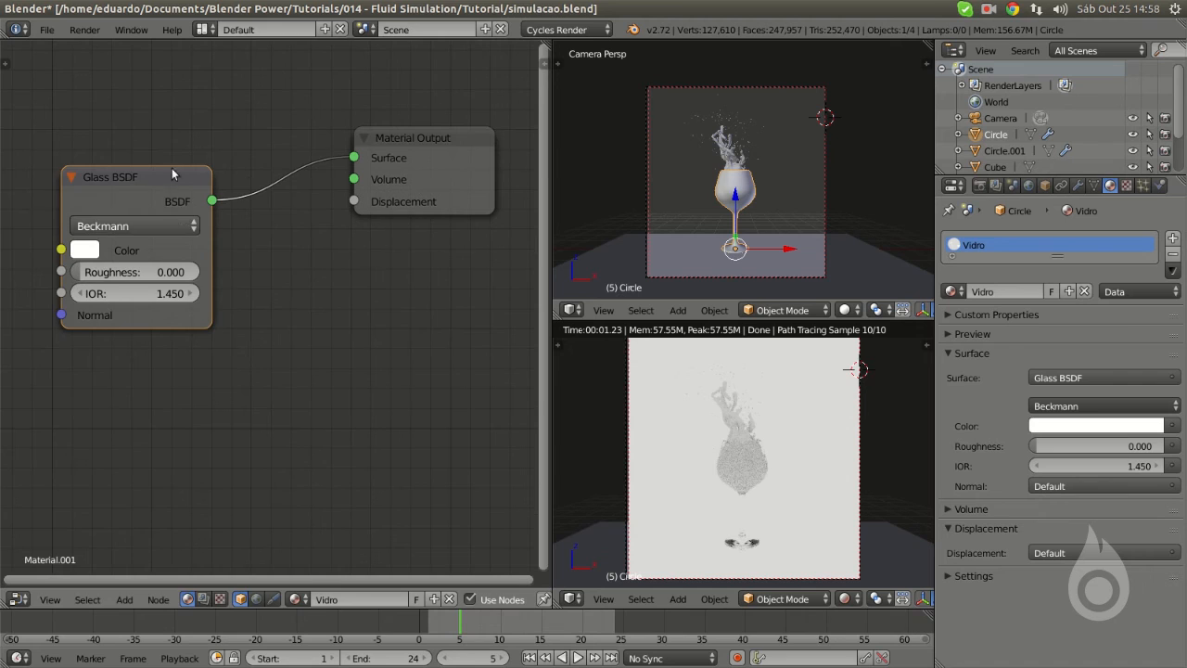
{"action": "left_click_drag", "start_coordinate": [168, 178], "coordinate": [187, 121]}
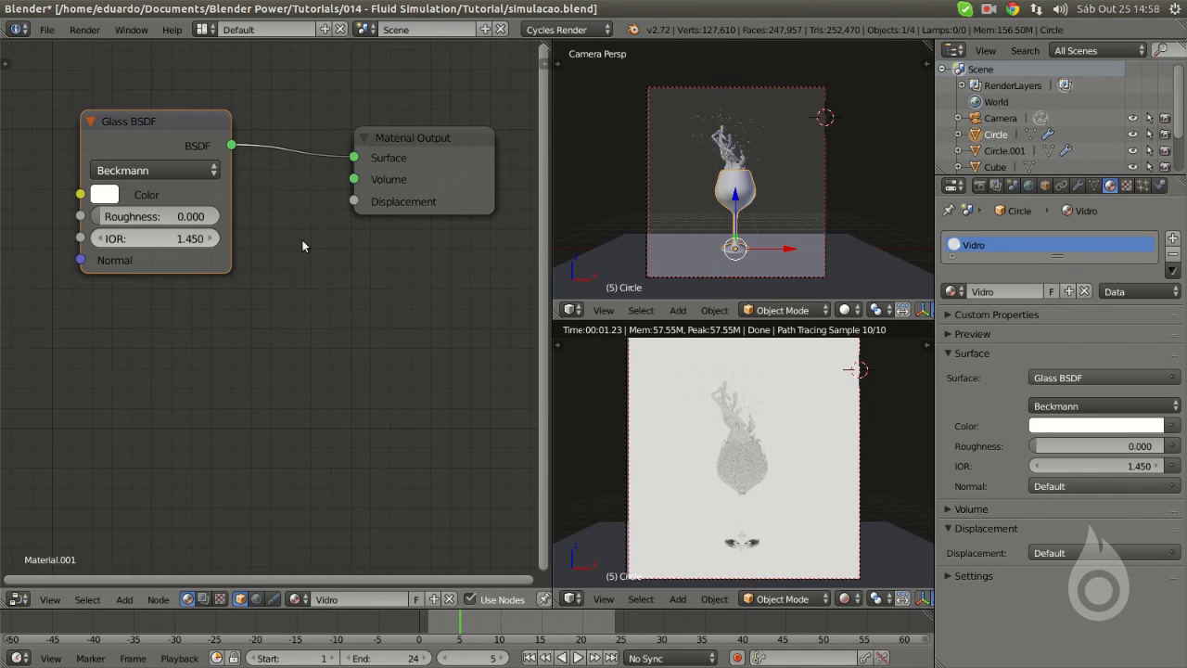
- Create a new material on the splashing liquid and name it Vinho
{"action": "right_click", "coordinate": [731, 148]}
{"action": "left_click", "coordinate": [1017, 293]}
{"action": "double_click", "coordinate": [1014, 292]}
{"action": "type", "text": "Vinh"}
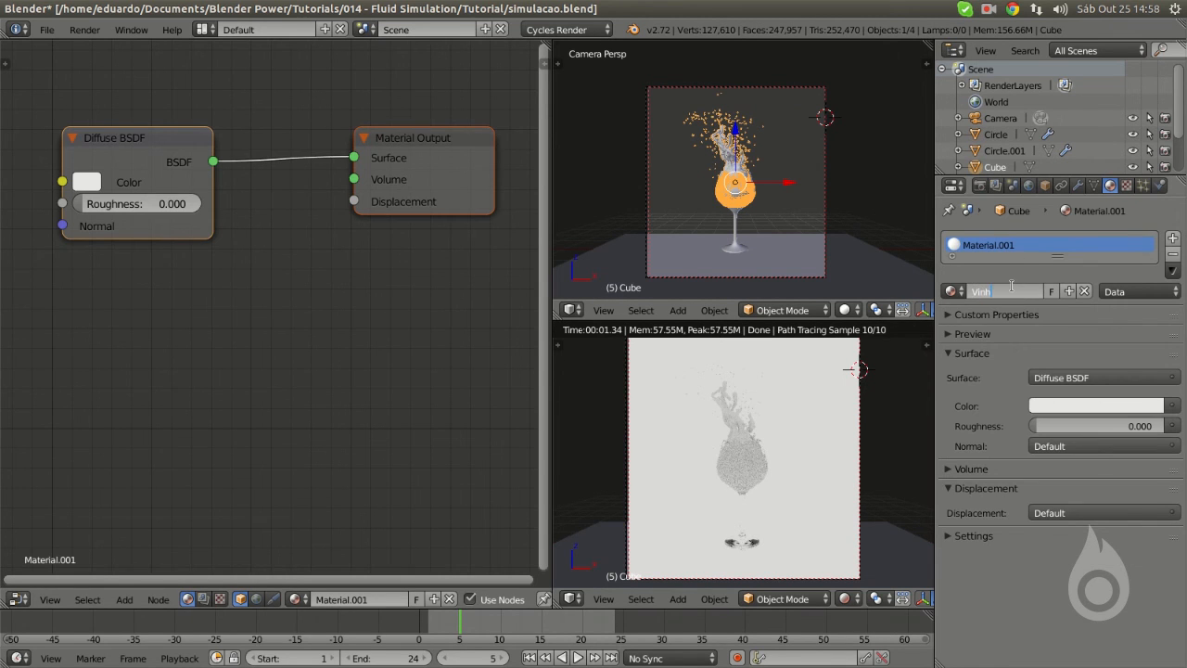
{"action": "type", "text": "o"}
{"action": "key", "text": "Return"}
- Replace the Vinho material's Diffuse BSDF with a Volume Absorption node connected to the Material Output's Volume
{"action": "left_click", "coordinate": [132, 156]}
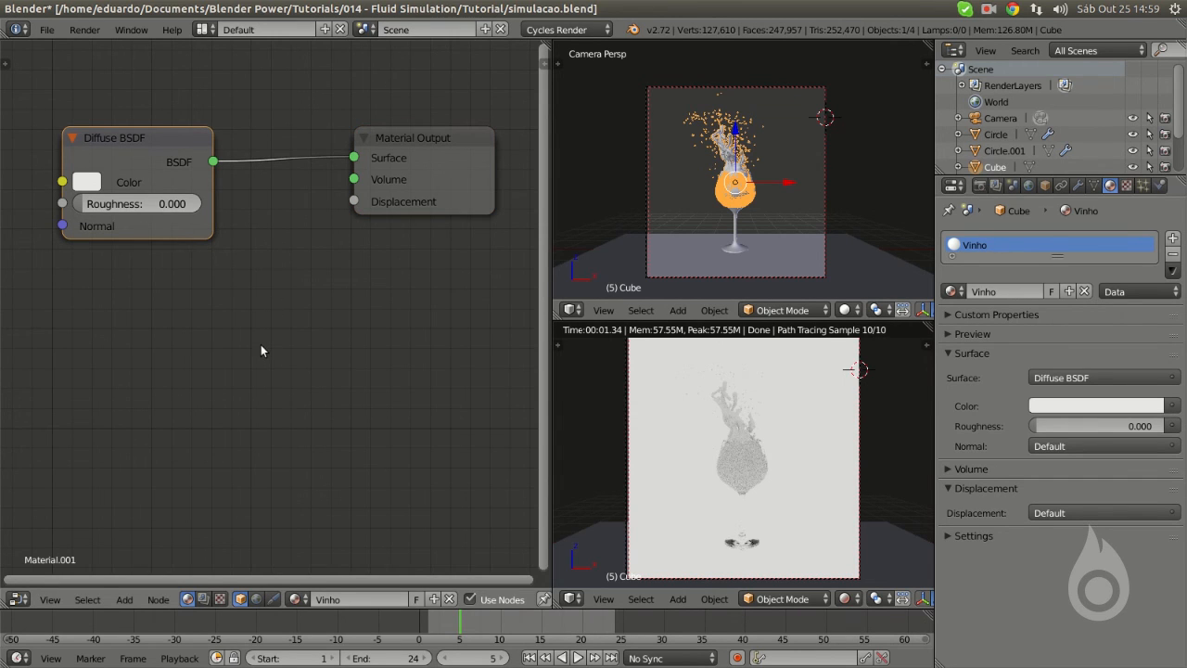
{"action": "key", "text": "x"}
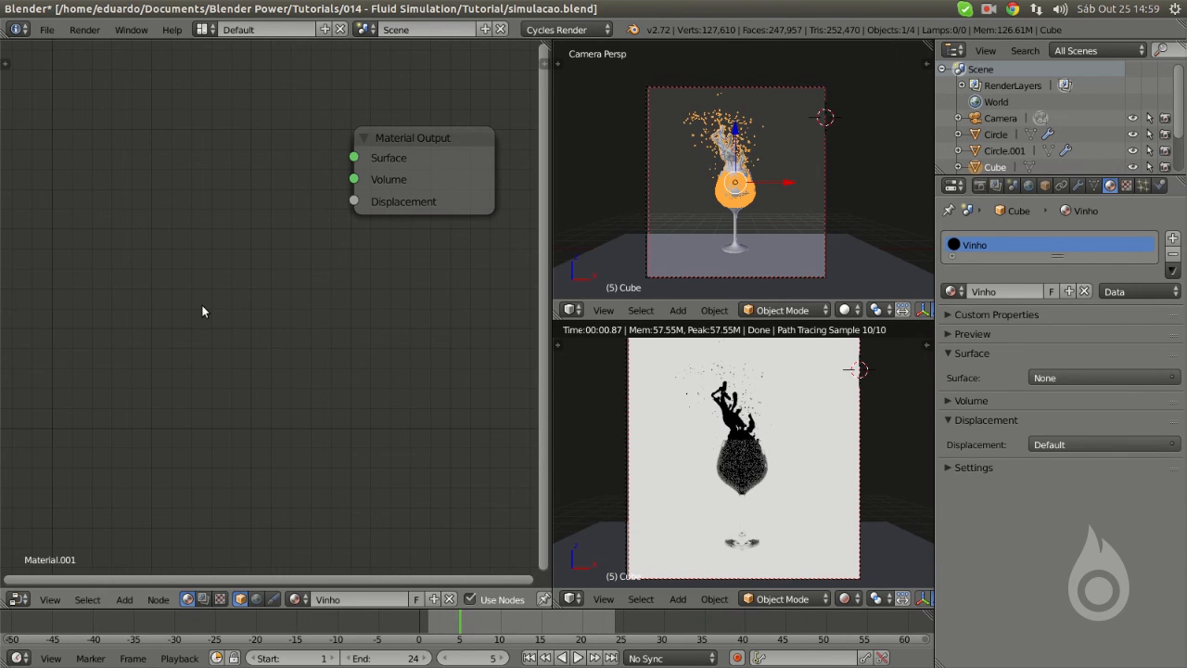
{"action": "key", "text": "shift+a"}
{"action": "mouse_move", "coordinate": [174, 307]}
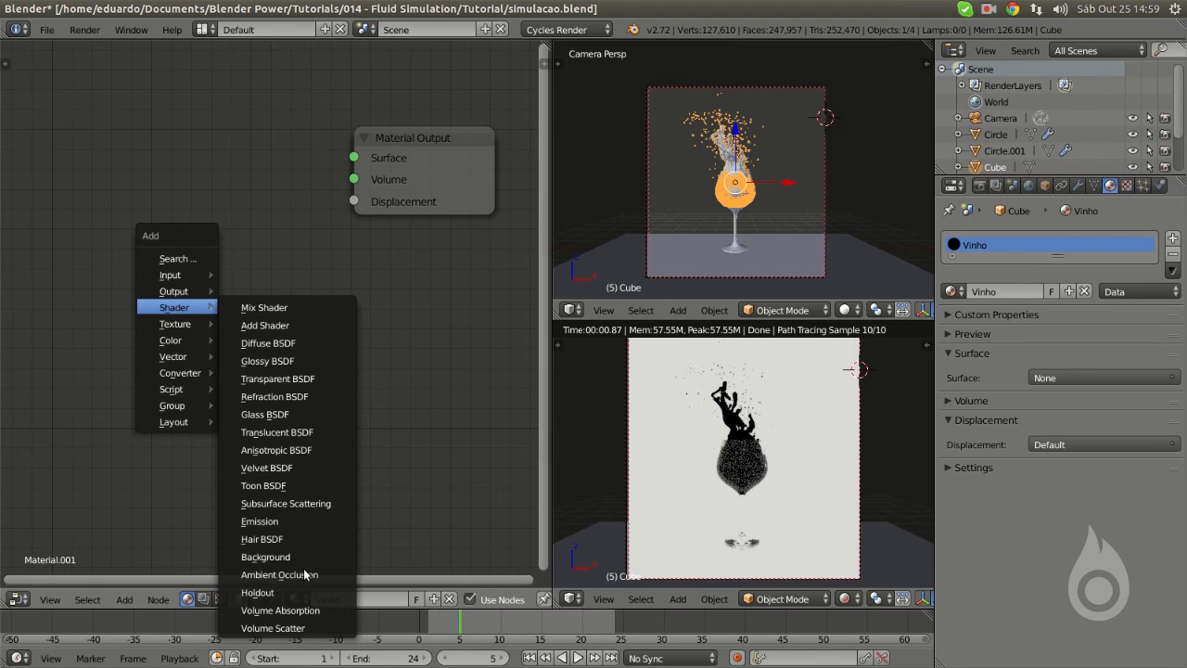
{"action": "left_click", "coordinate": [310, 612]}
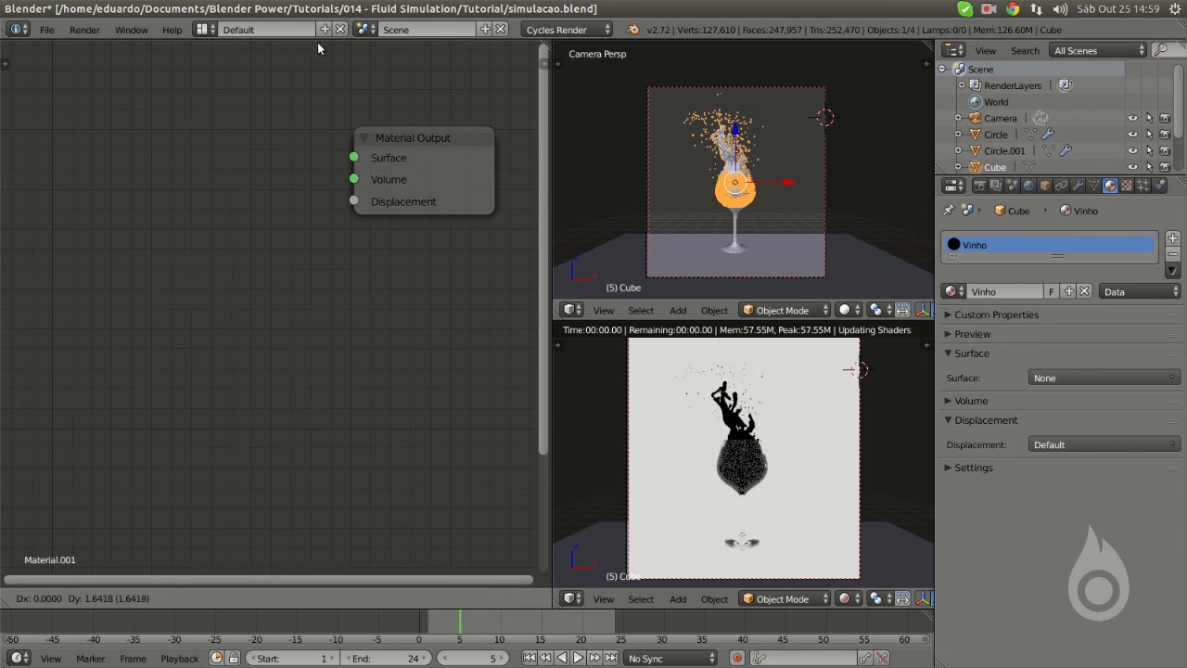
{"action": "left_click", "coordinate": [84, 126]}
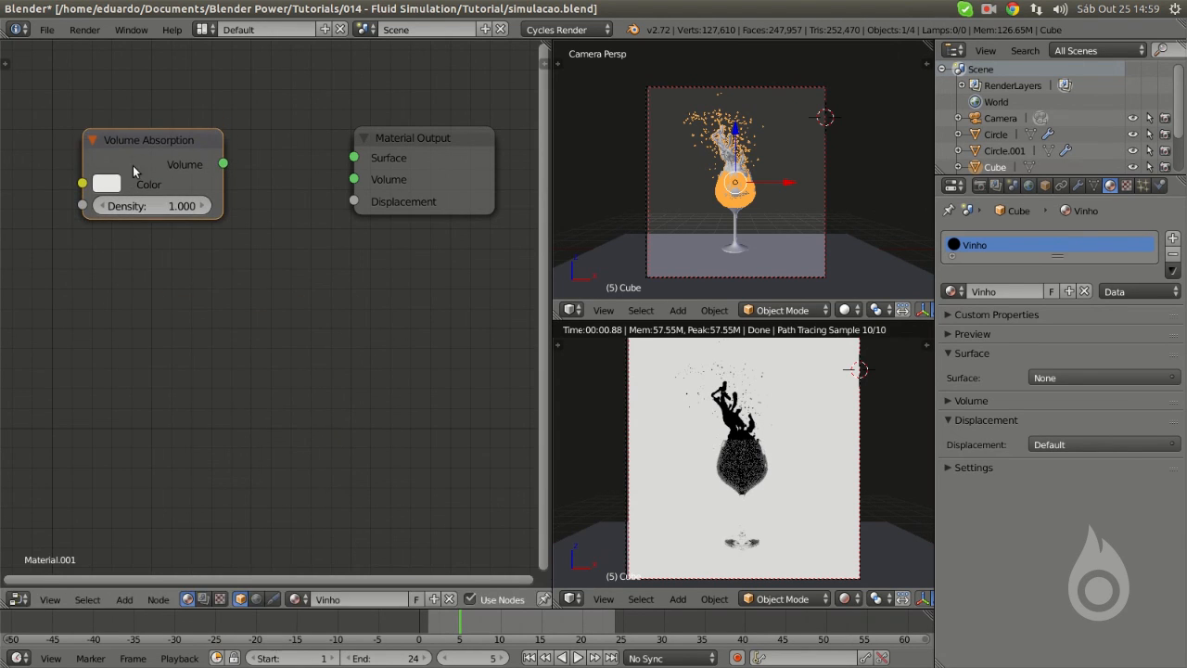
{"action": "left_click_drag", "start_coordinate": [221, 163], "coordinate": [372, 182]}
{"action": "scroll", "coordinate": [746, 415], "scroll_direction": "up", "scroll_amount": 3}
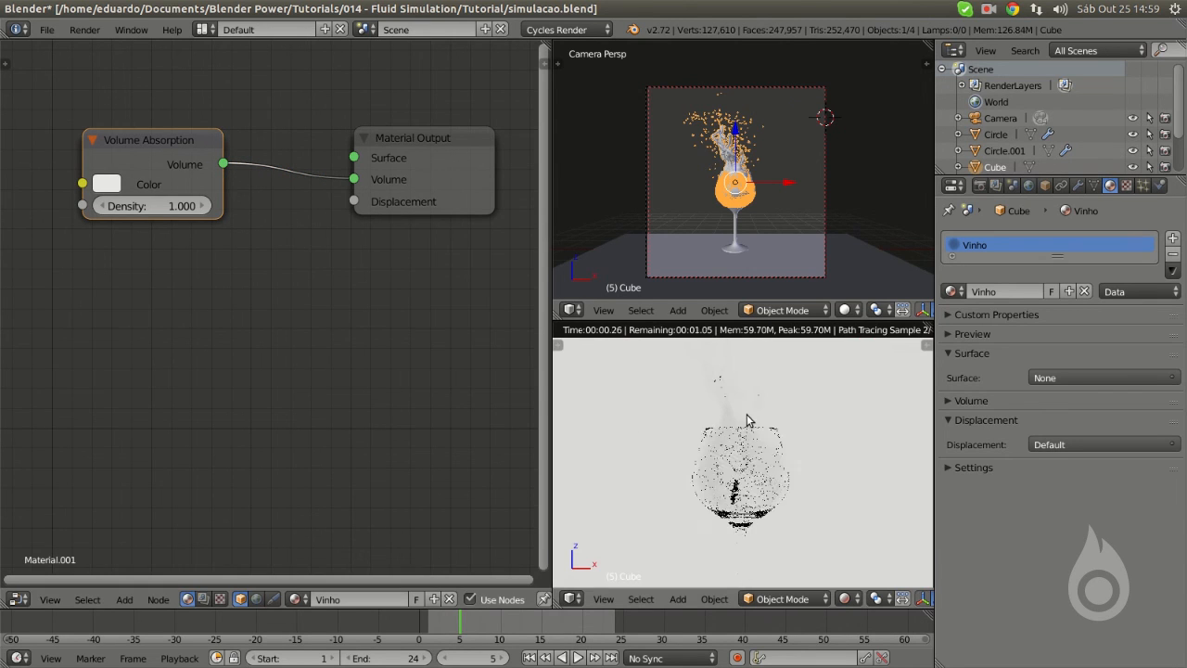
{"action": "scroll", "coordinate": [742, 410], "scroll_direction": "up", "scroll_amount": 1}
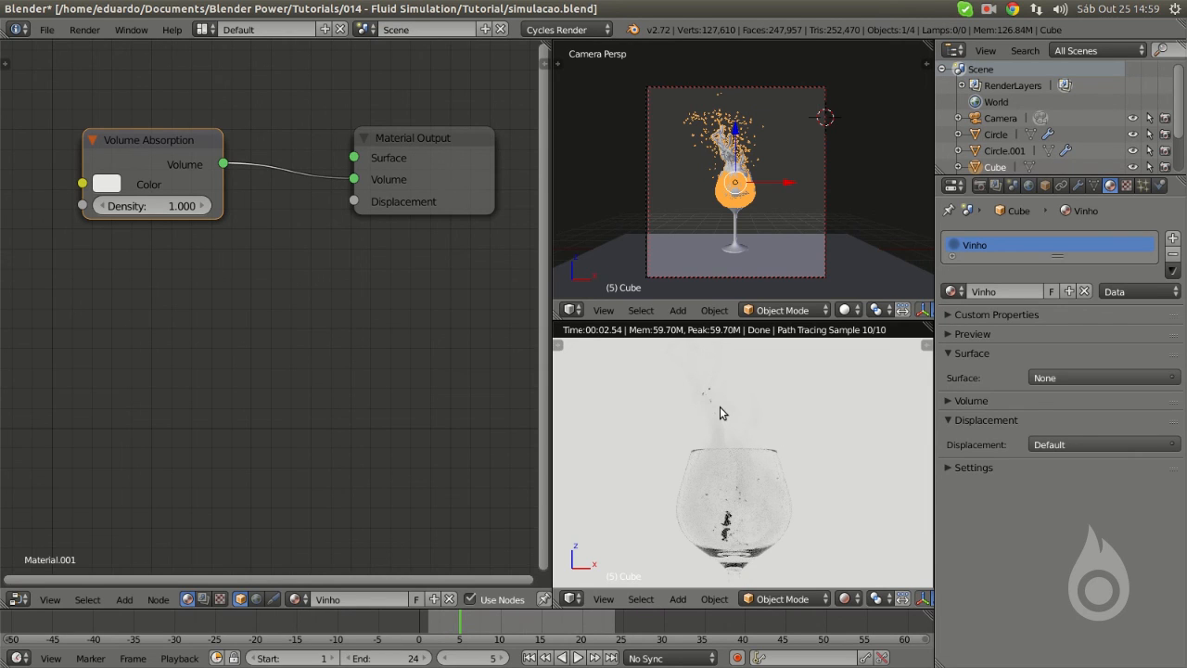
- Set the Volume Absorption density to 20 and move that node below and farther away from the Material Output
{"action": "left_click", "coordinate": [156, 210]}
{"action": "type", "text": "20"}
{"action": "key", "text": "Return"}
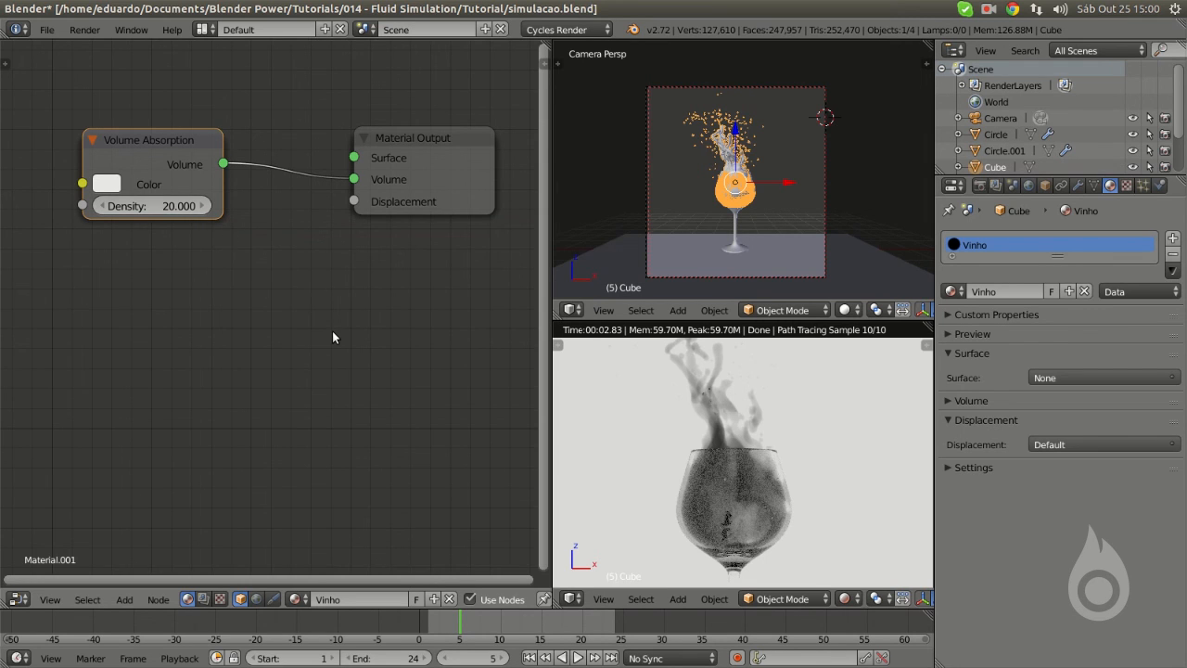
{"action": "scroll", "coordinate": [332, 338], "scroll_direction": "down", "scroll_amount": 2}
{"action": "middle_click_drag", "start_coordinate": [378, 285], "coordinate": [348, 345]}
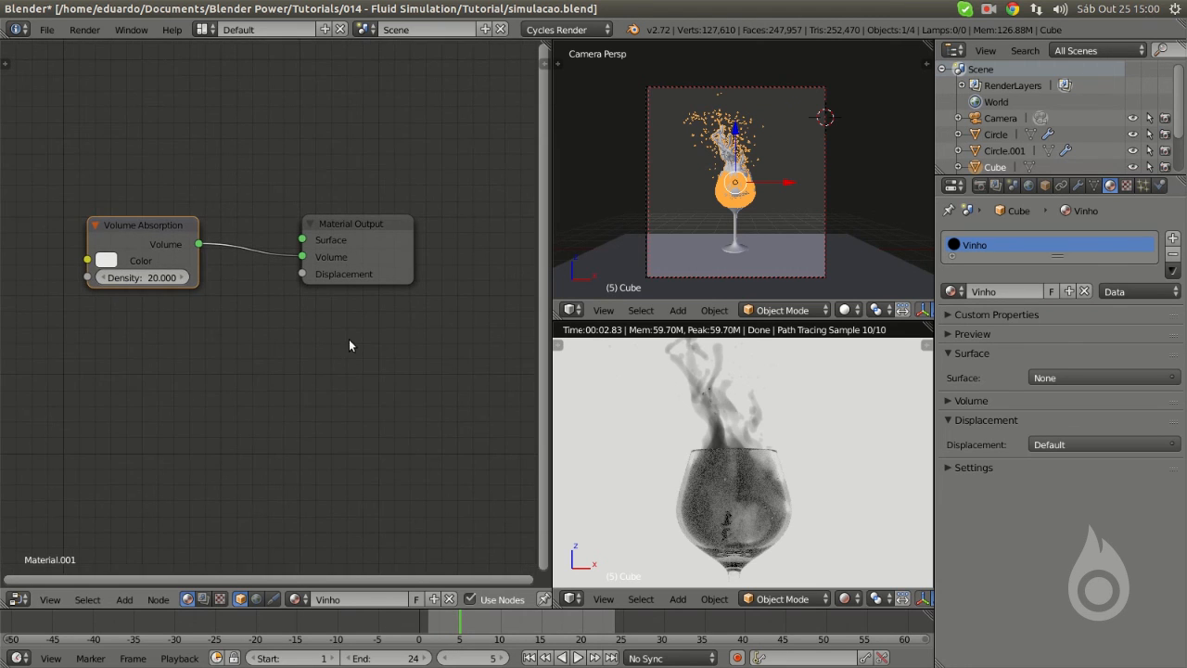
{"action": "left_click_drag", "start_coordinate": [190, 223], "coordinate": [144, 318]}
{"action": "middle_click_drag", "start_coordinate": [177, 361], "coordinate": [319, 384]}
{"action": "left_click_drag", "start_coordinate": [215, 348], "coordinate": [156, 351]}
- Add a Glass BSDF node above Volume Absorption in the Vinho material and connect it to the Material Output's Surface
{"action": "key", "text": "shift+a"}
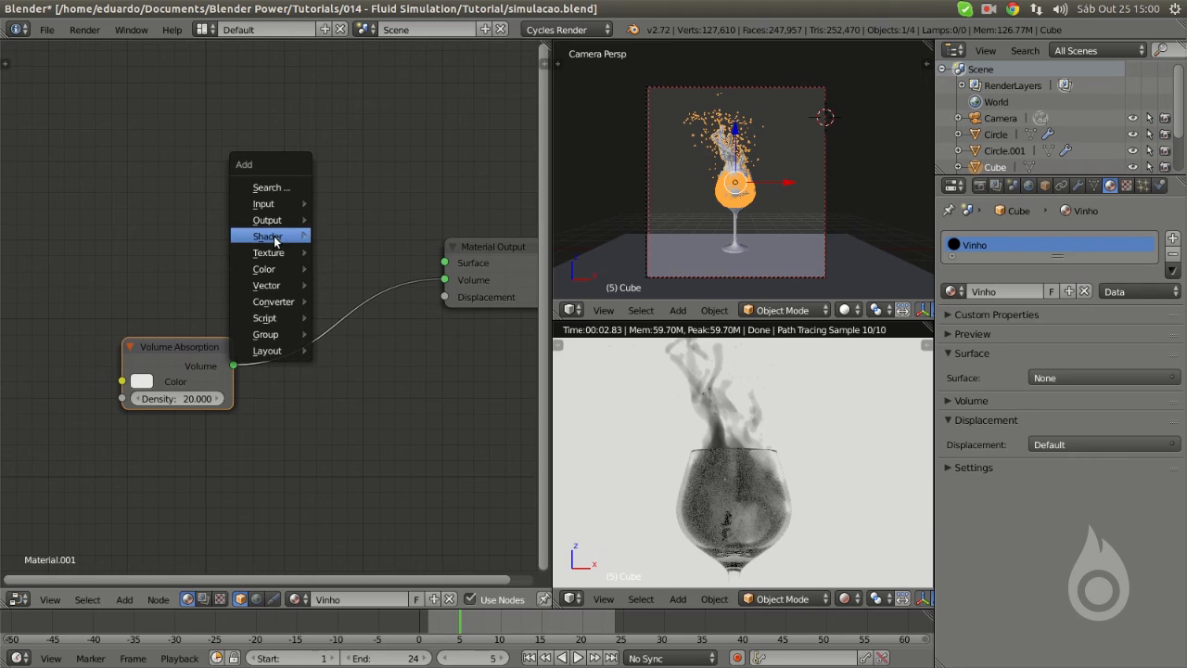
{"action": "mouse_move", "coordinate": [275, 240]}
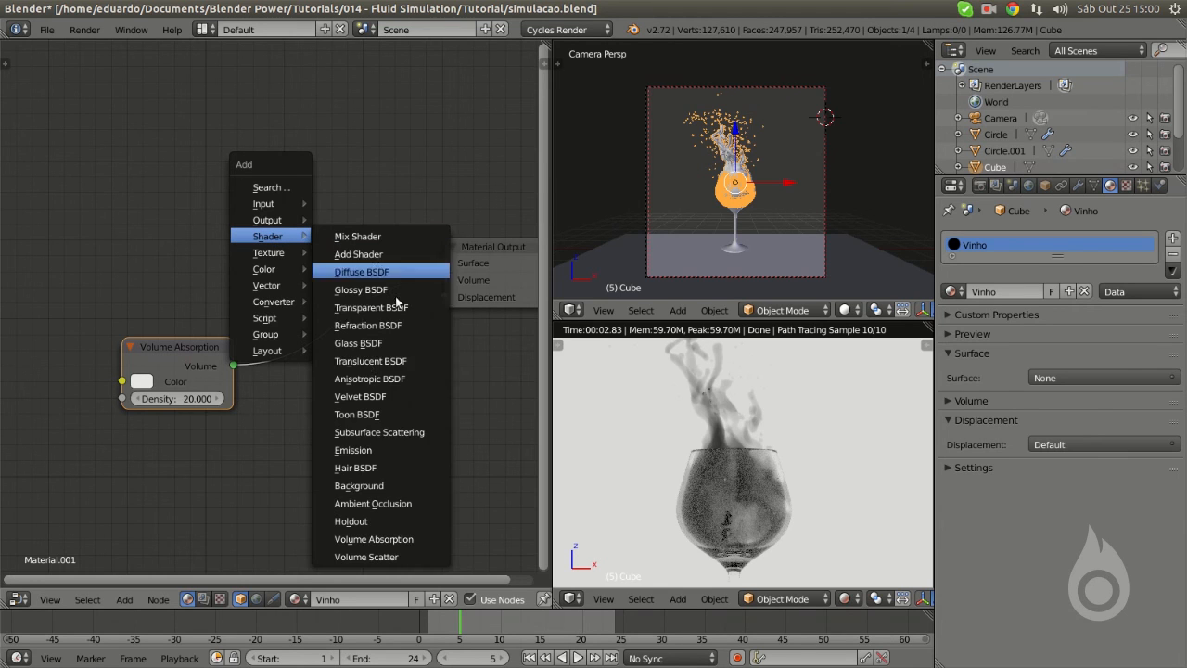
{"action": "left_click", "coordinate": [358, 343]}
{"action": "left_click", "coordinate": [139, 167]}
{"action": "left_click_drag", "start_coordinate": [258, 193], "coordinate": [445, 263]}
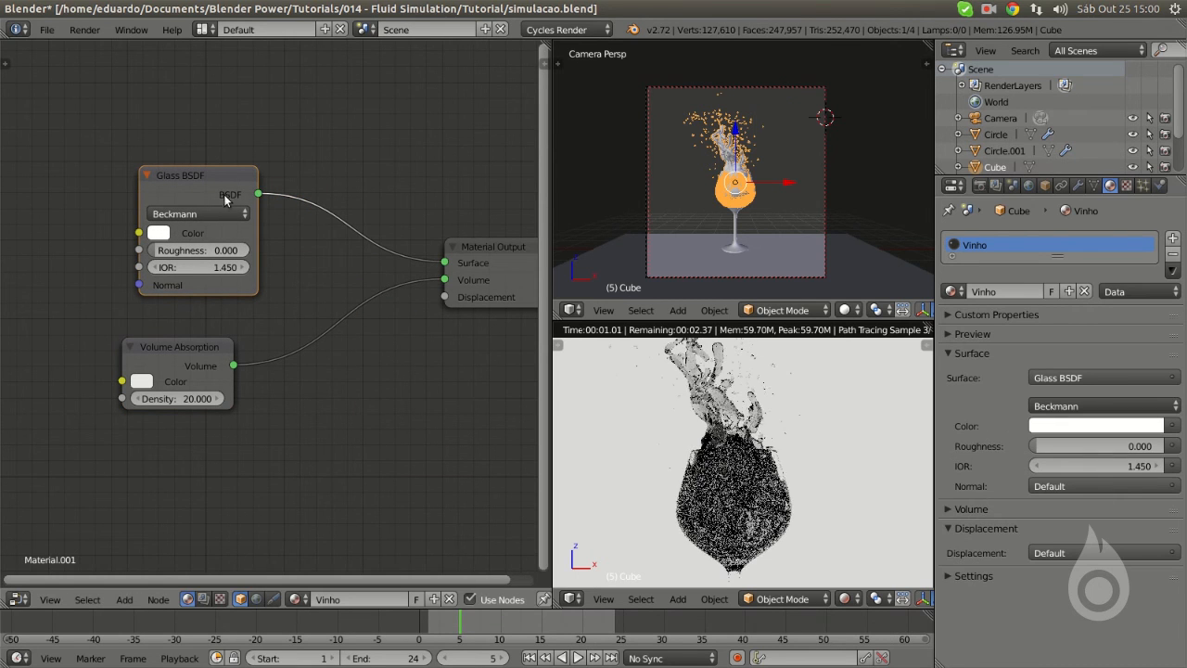
{"action": "left_click_drag", "start_coordinate": [215, 179], "coordinate": [191, 176]}
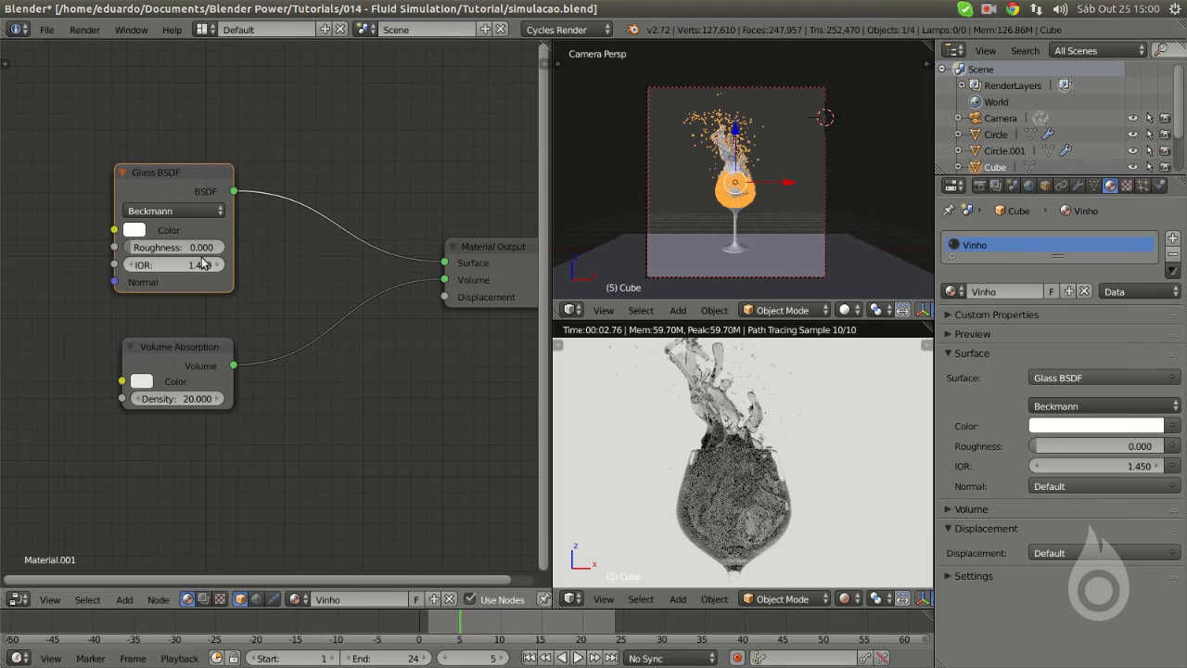
- Change the Vinho material's Glass BSDF color to a slightly darkened wine red
{"action": "left_click", "coordinate": [135, 230]}
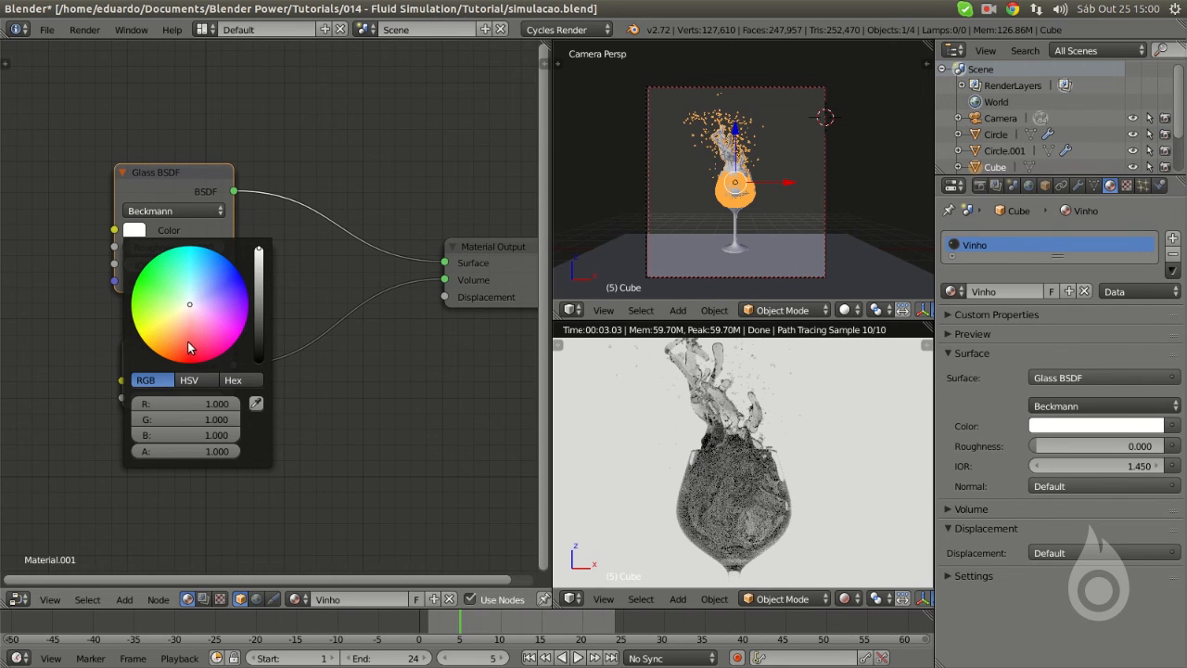
{"action": "left_click", "coordinate": [188, 349]}
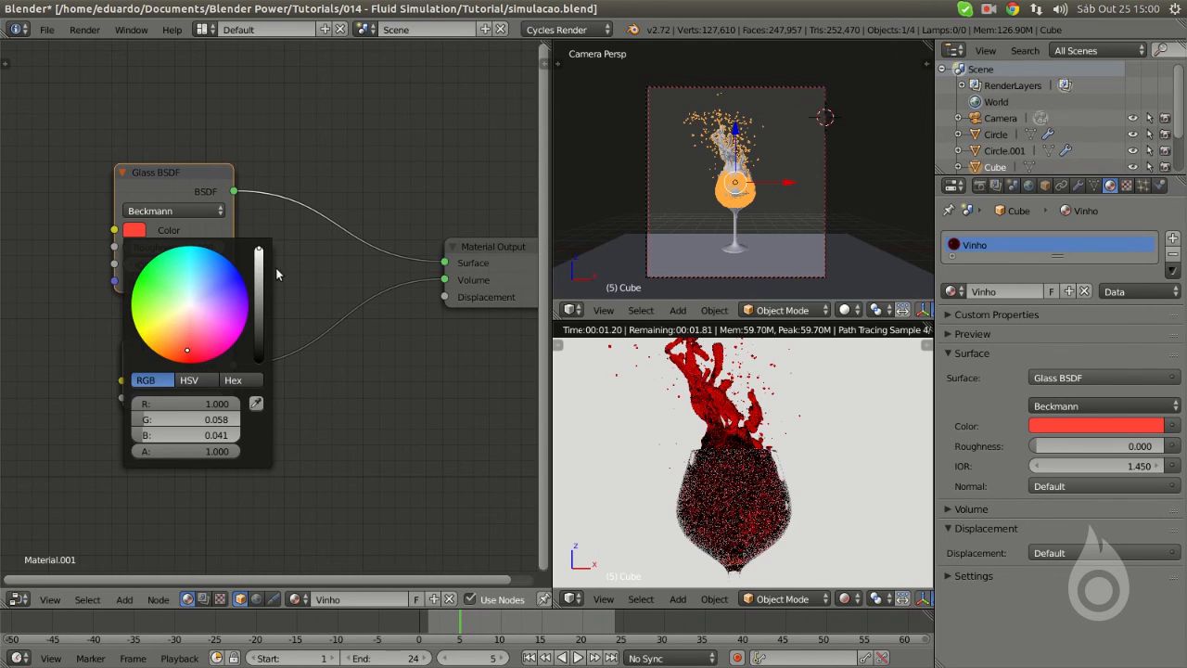
{"action": "left_click", "coordinate": [187, 343]}
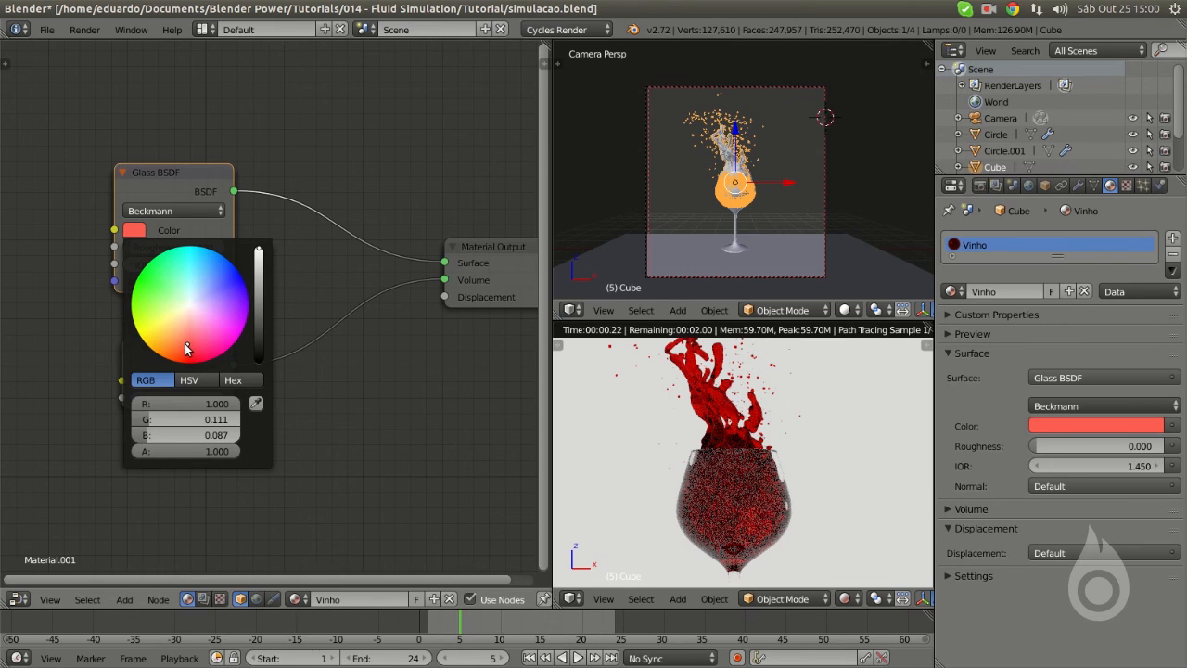
{"action": "left_click", "coordinate": [258, 260]}
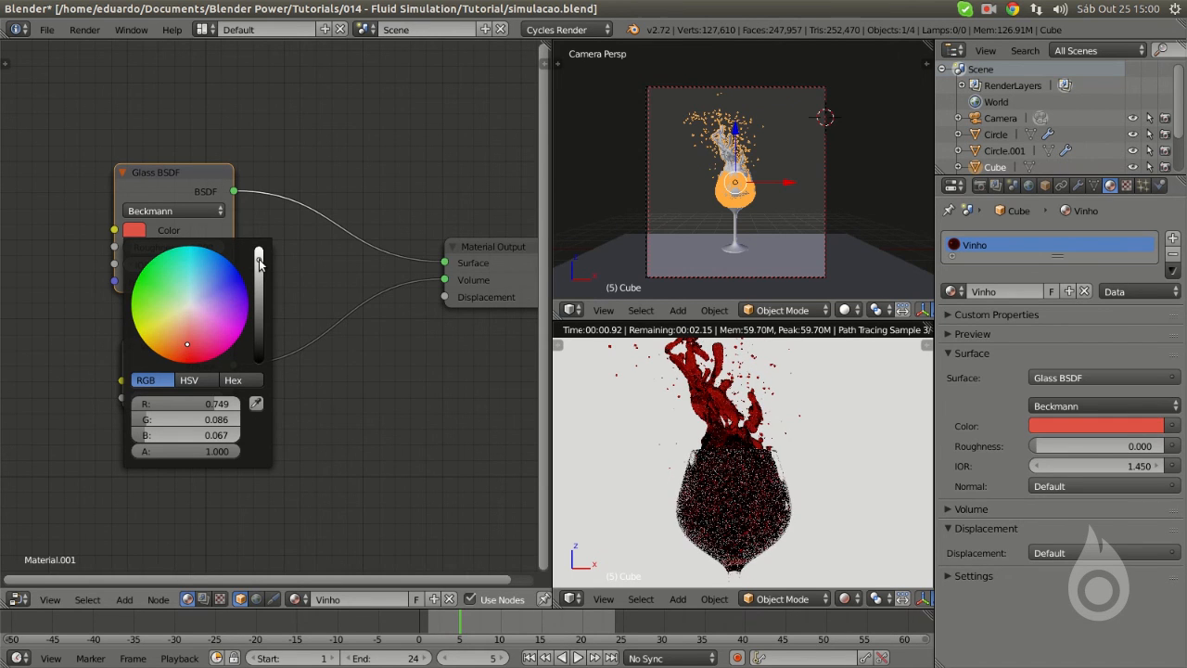
{"action": "left_click", "coordinate": [260, 256]}
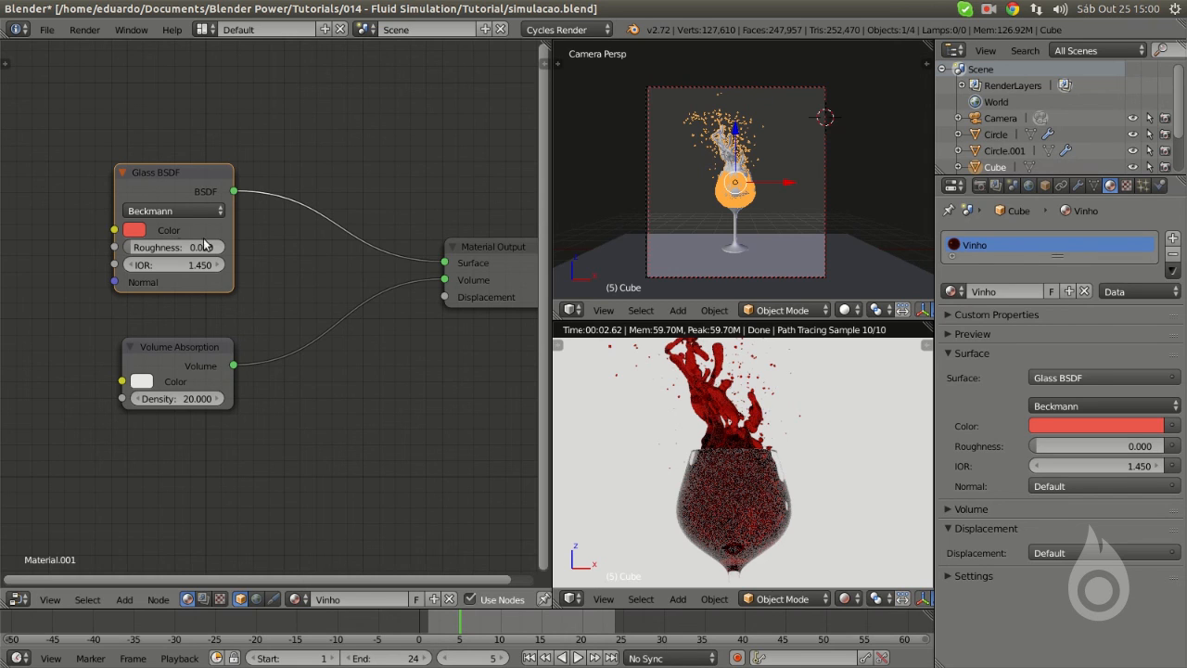
- Set the Glass BSDF's IOR to 1.333 in the Vinho material
{"action": "scroll", "coordinate": [214, 257], "scroll_direction": "up", "scroll_amount": 3}
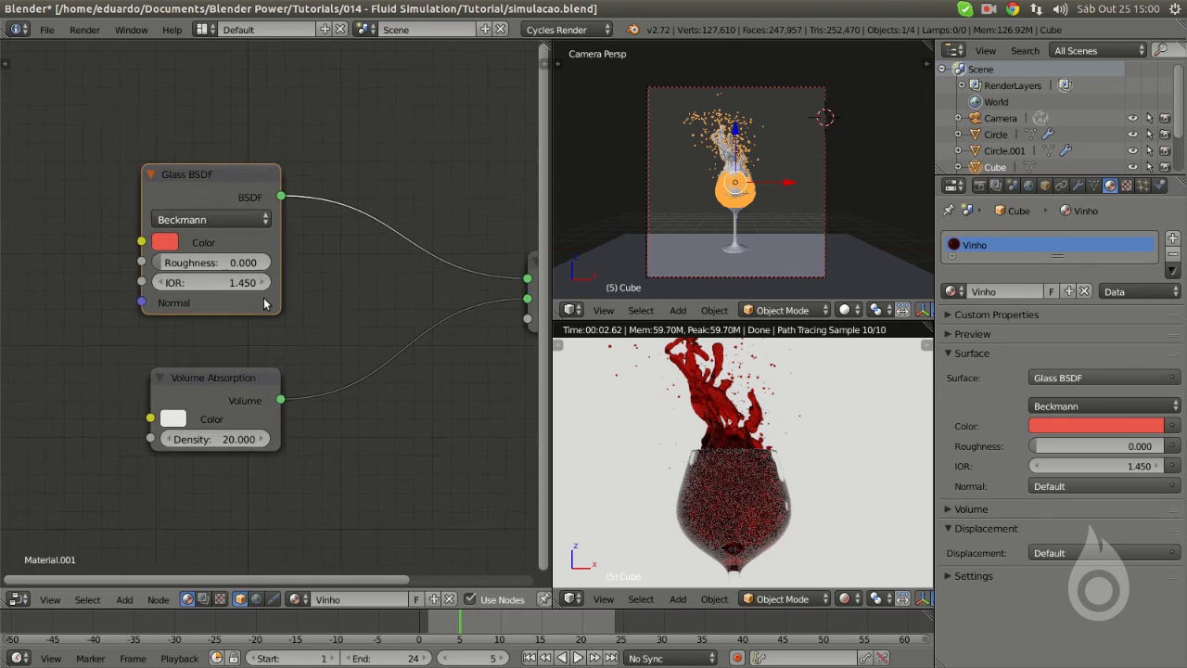
{"action": "left_click", "coordinate": [207, 264]}
{"action": "type", "text": "1.333"}
{"action": "key", "text": "Return"}
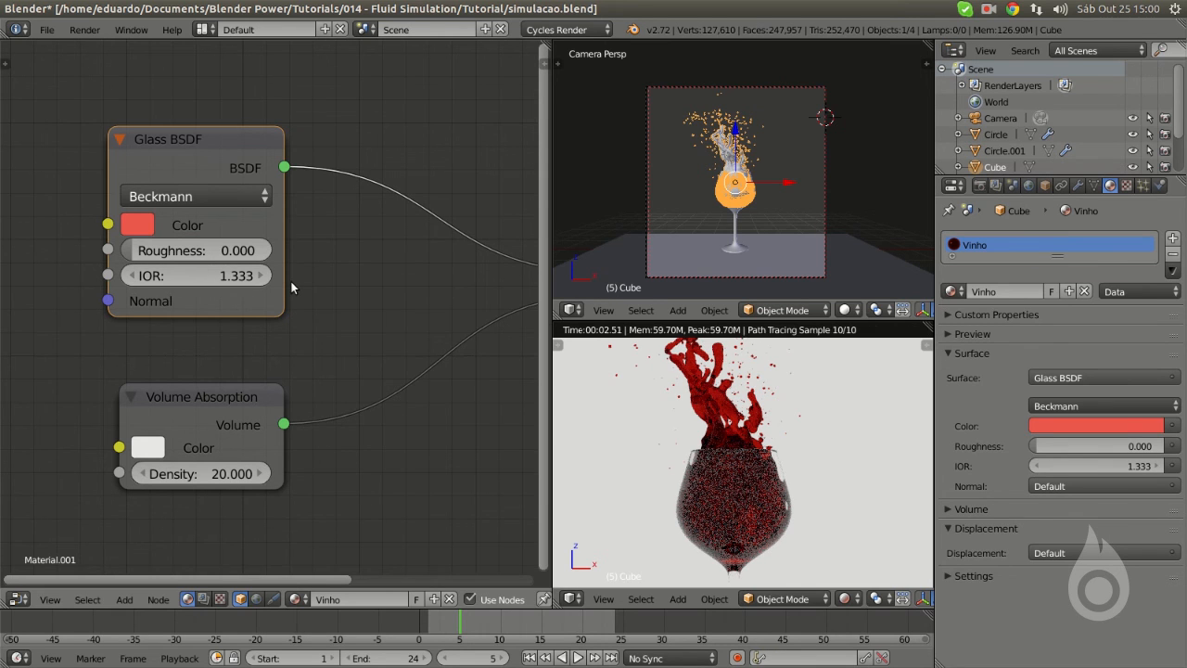
{"action": "scroll", "coordinate": [287, 293], "scroll_direction": "down", "scroll_amount": 4}
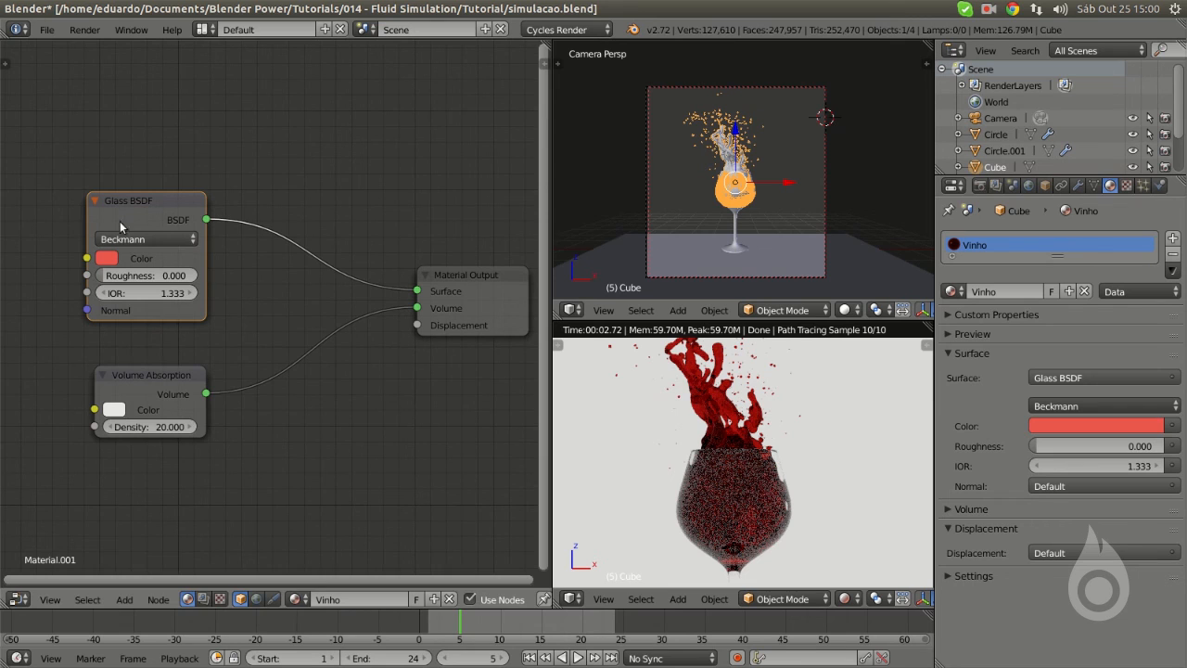
- Spread the Glass BSDF and Volume Absorption nodes apart and insert a Mix Shader between Glass BSDF and the Material Output's Surface
{"action": "left_click_drag", "start_coordinate": [155, 376], "coordinate": [134, 375]}
{"action": "middle_click_drag", "start_coordinate": [217, 350], "coordinate": [256, 429]}
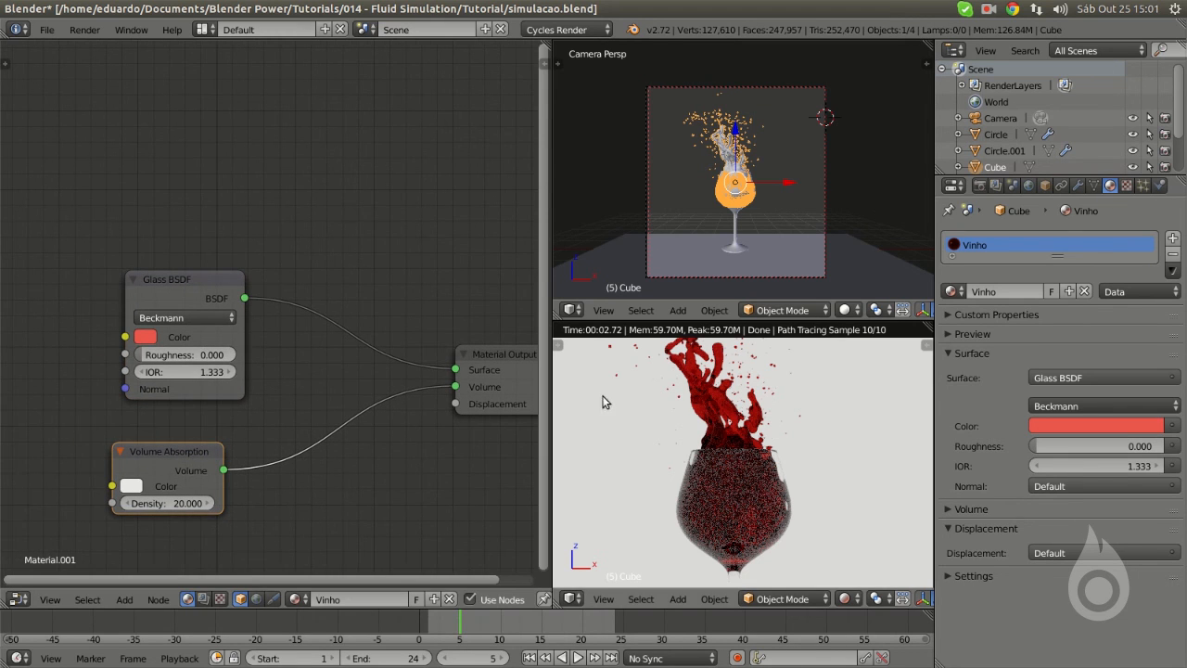
{"action": "left_click_drag", "start_coordinate": [213, 286], "coordinate": [173, 192]}
{"action": "key", "text": "shift+a"}
{"action": "mouse_move", "coordinate": [224, 320]}
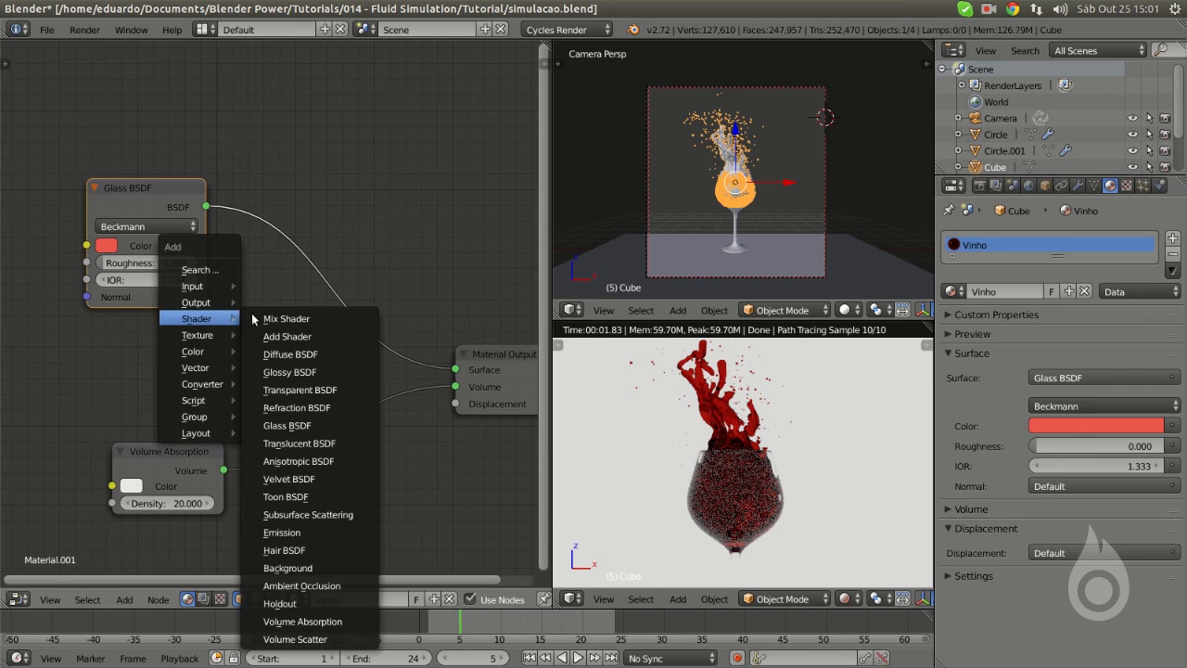
{"action": "left_click", "coordinate": [307, 318]}
{"action": "left_click", "coordinate": [345, 271]}
- Add a Transparent BSDF, connect it to the Mix Shader's second Shader input, and set the mix Fac to 0.320
{"action": "key", "text": "shift+a"}
{"action": "mouse_move", "coordinate": [262, 321]}
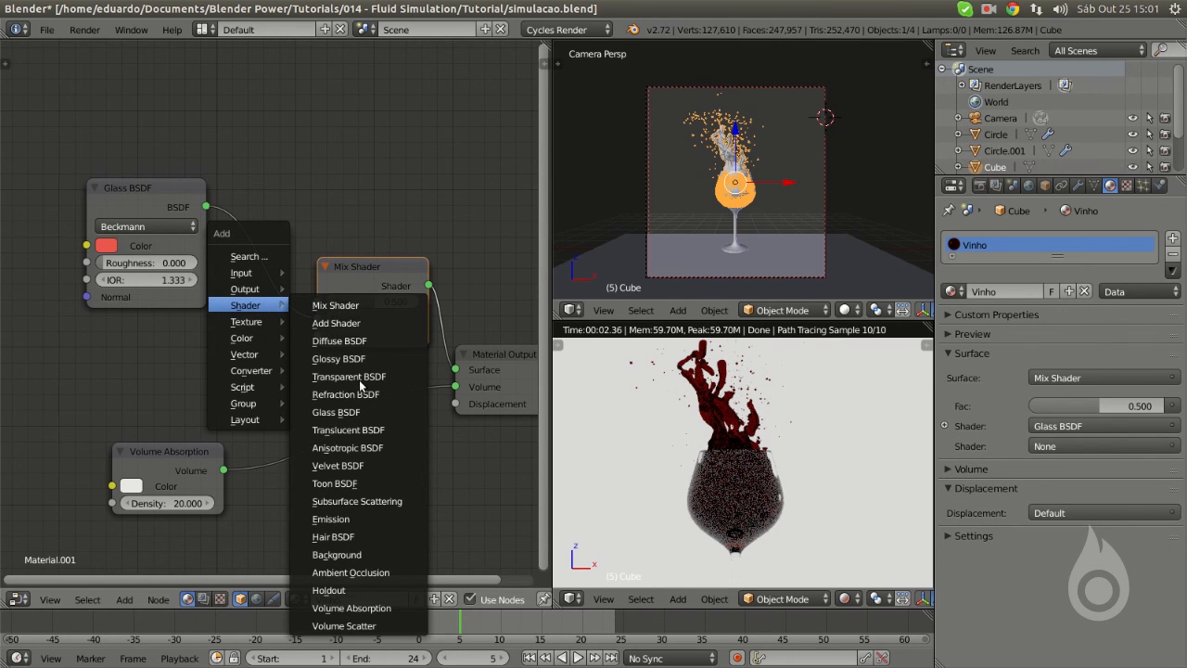
{"action": "left_click", "coordinate": [348, 377]}
{"action": "left_click", "coordinate": [157, 354]}
{"action": "left_click_drag", "start_coordinate": [213, 369], "coordinate": [320, 336]}
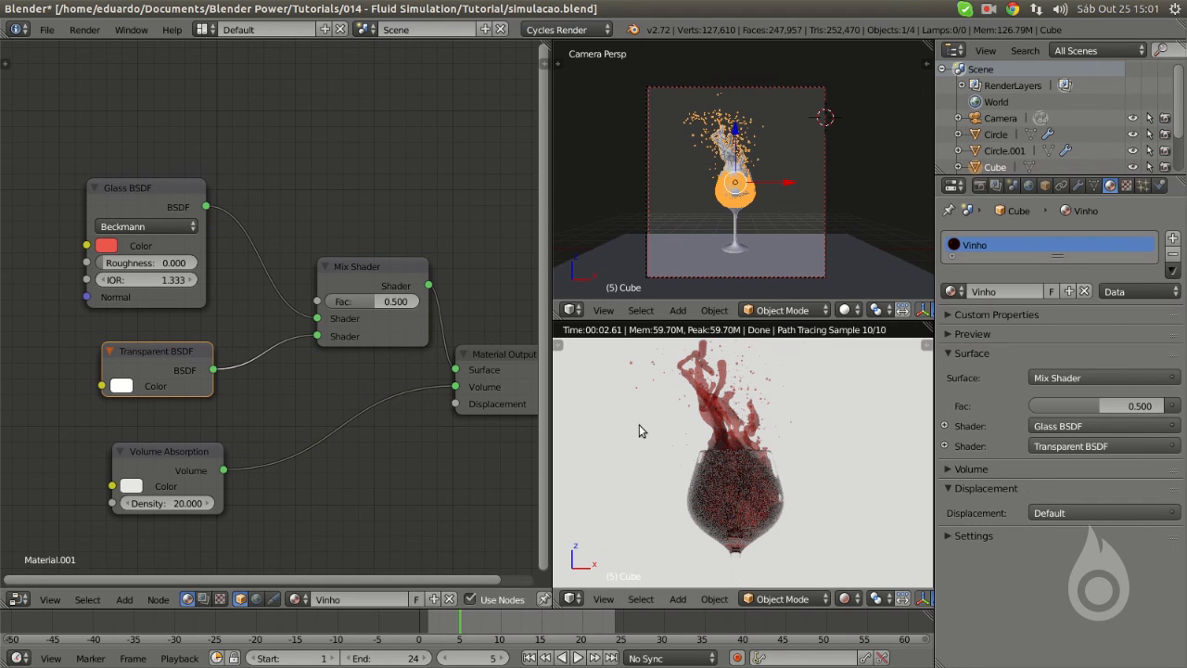
{"action": "left_click_drag", "start_coordinate": [360, 302], "coordinate": [330, 302]}
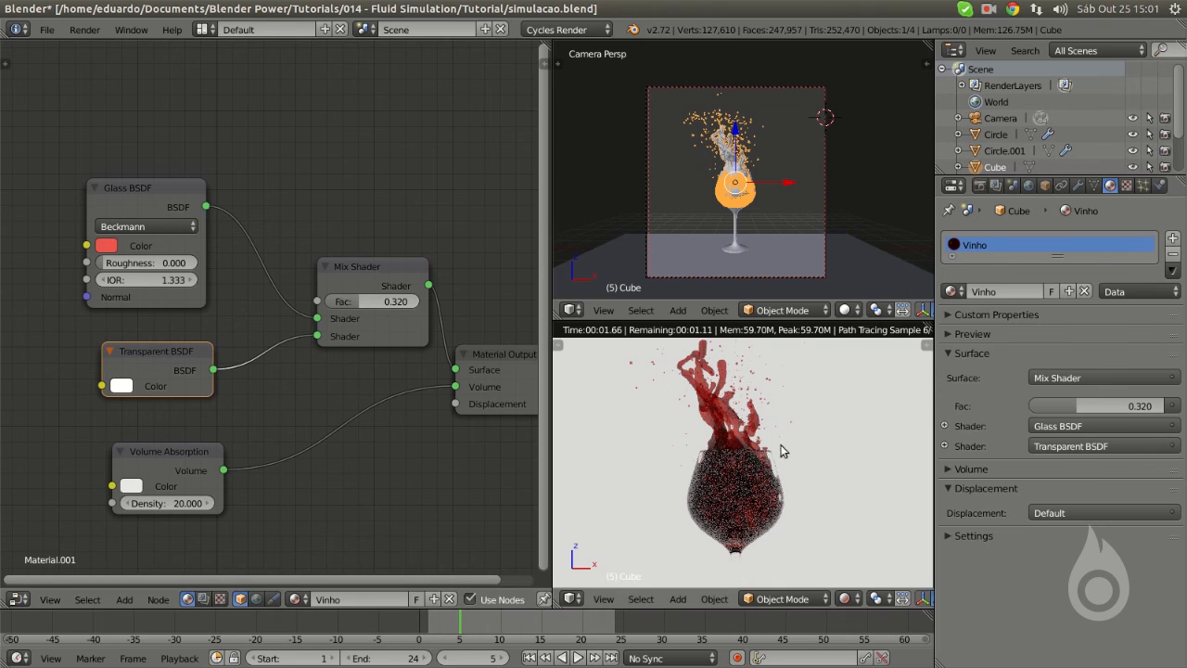
- Deselect everything, set the upper viewport to a wireframe top view, and add a cube beside the wine glass
{"action": "scroll", "coordinate": [824, 475], "scroll_direction": "down", "scroll_amount": 2}
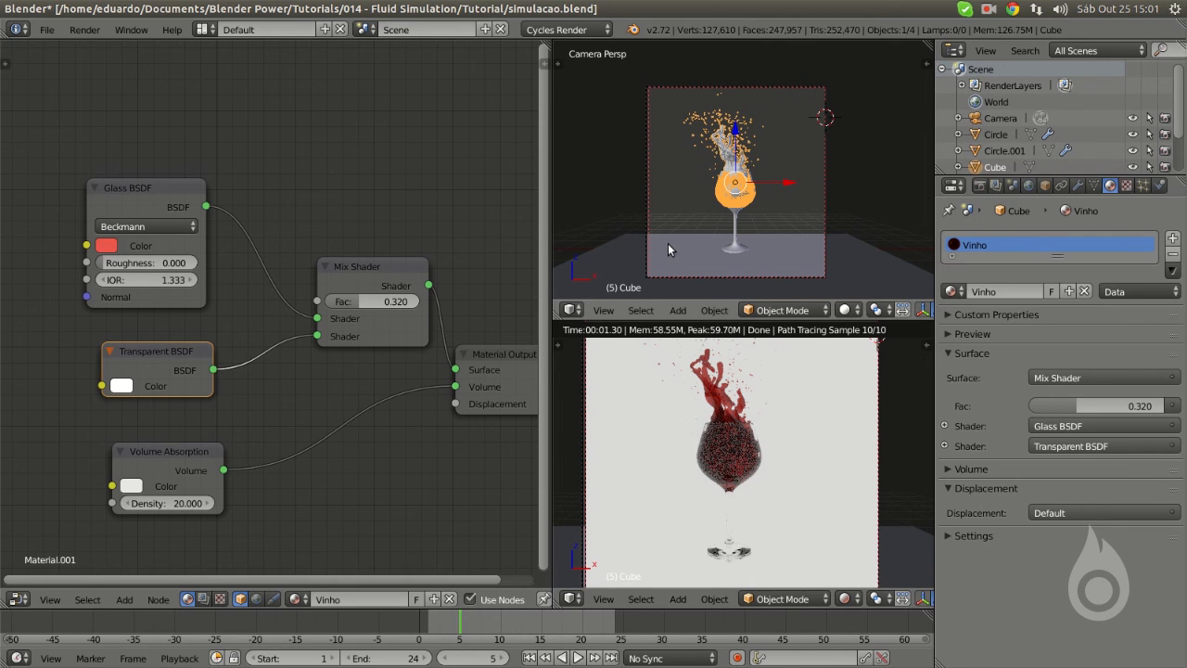
{"action": "key", "text": "z"}
{"action": "key", "text": "z"}
{"action": "key", "text": "z"}
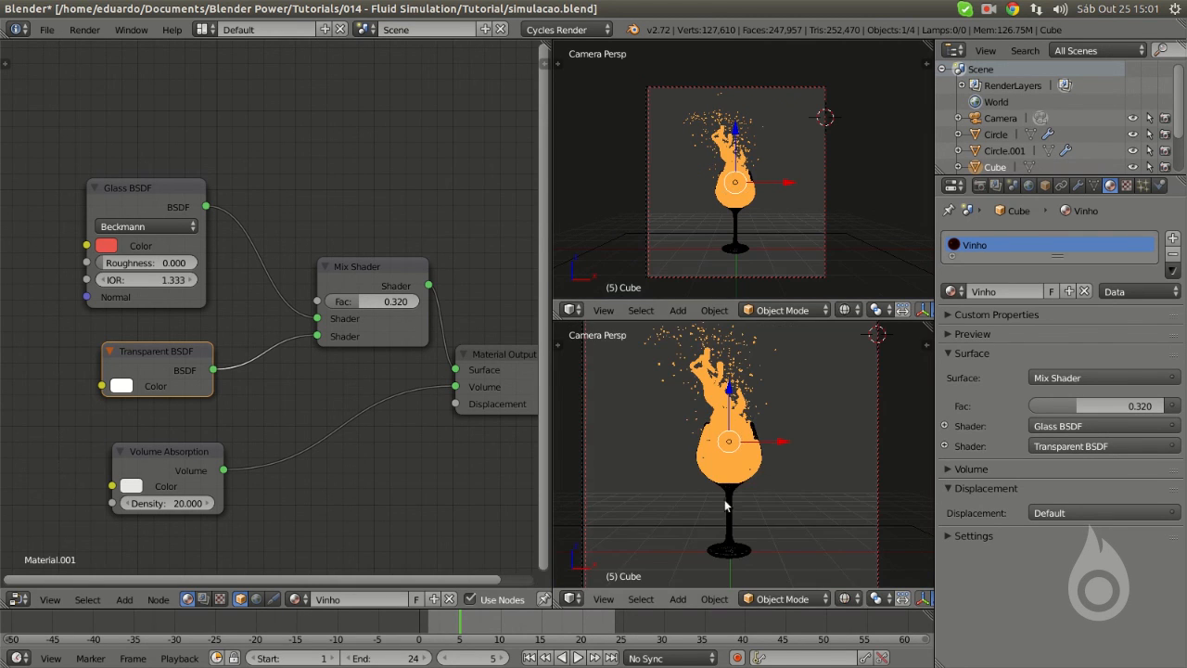
{"action": "key", "text": "a"}
{"action": "key", "text": "KP_7"}
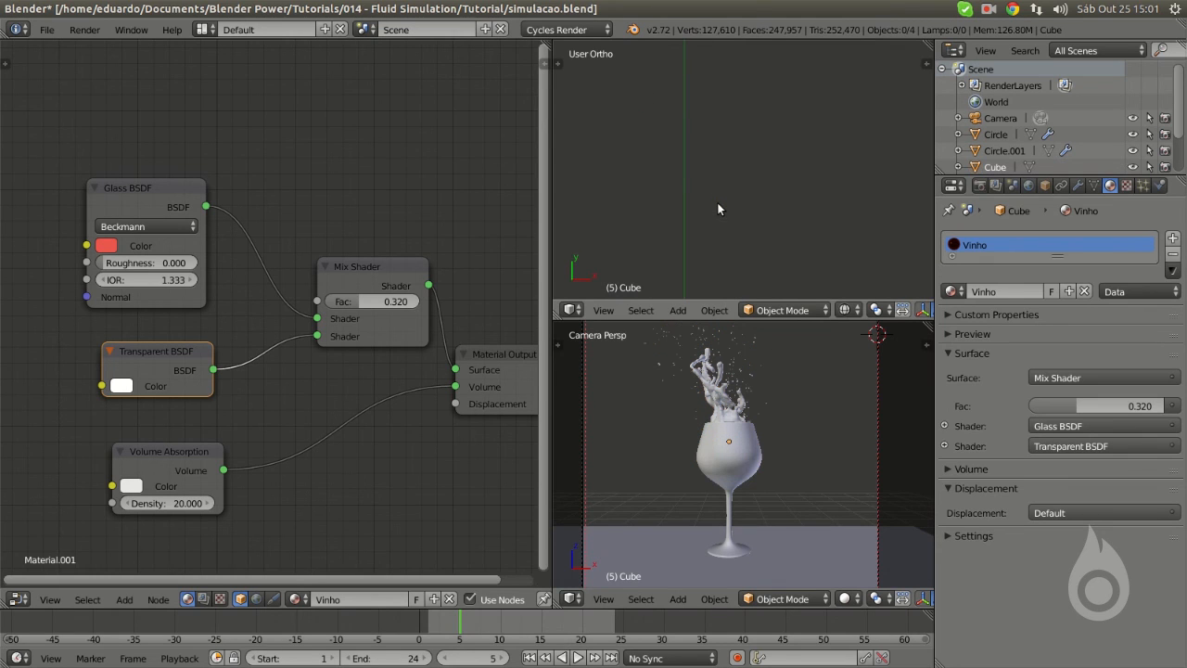
{"action": "key", "text": "Home"}
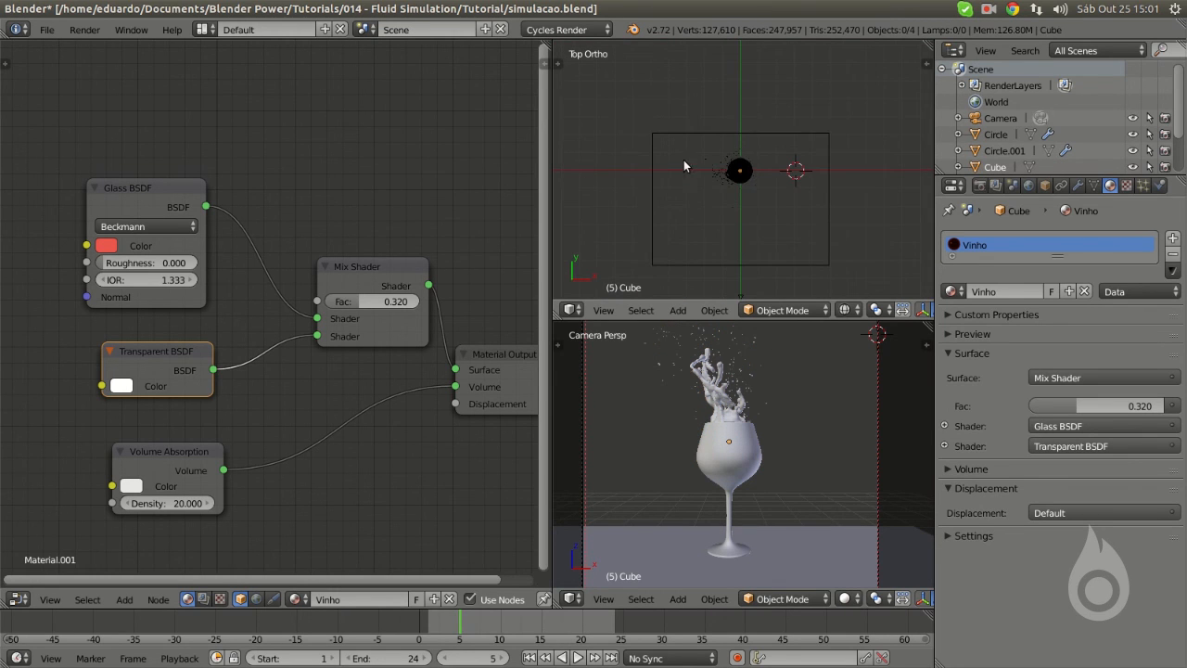
{"action": "key", "text": "shift+a"}
{"action": "mouse_move", "coordinate": [693, 165]}
{"action": "left_click", "coordinate": [756, 178]}
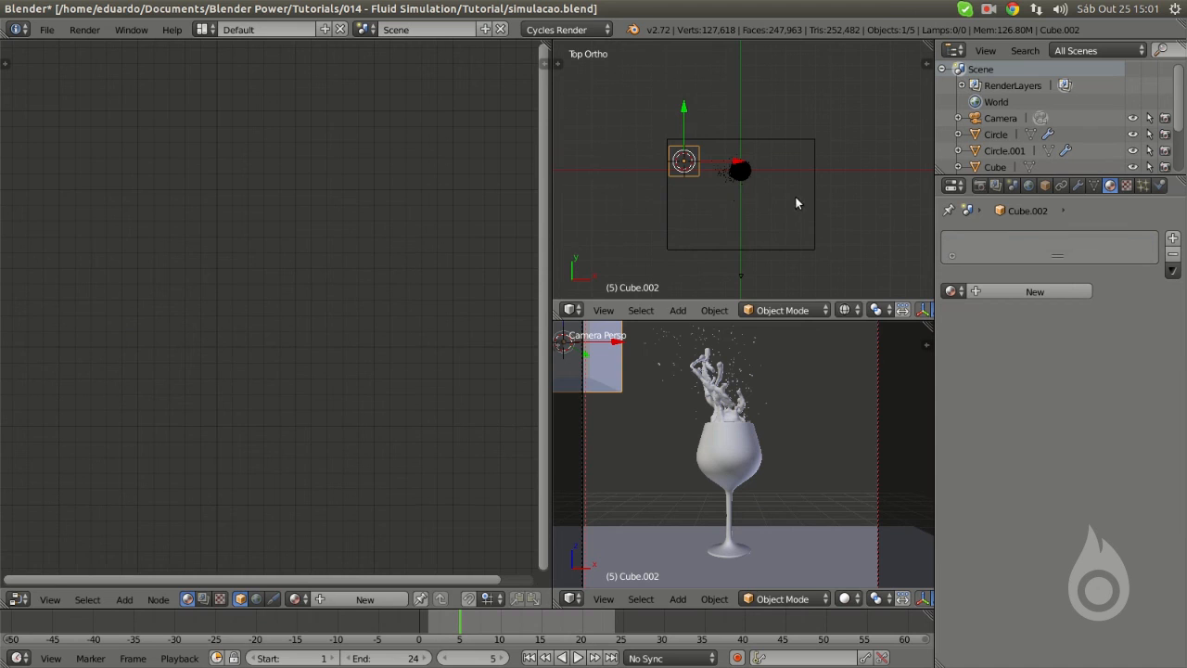
- Move the new cube along the X axis until it sits outside the floor plane's edge
{"action": "key", "text": "s"}
{"action": "right_click", "coordinate": [755, 196]}
{"action": "key", "text": "g"}
{"action": "key", "text": "x"}
{"action": "left_click", "coordinate": [631, 161]}
- Stretch the cube along Z to about three times its height and widen it along Y to form a tall side block
{"action": "mouse_move", "coordinate": [682, 181]}
{"action": "middle_mouse_down"}
{"action": "mouse_move", "coordinate": [696, 217]}
{"action": "mouse_move", "coordinate": [688, 193]}
{"action": "mouse_move", "coordinate": [702, 167]}
{"action": "mouse_move", "coordinate": [684, 188]}
{"action": "middle_mouse_up"}
{"action": "key", "text": "s"}
{"action": "key", "text": "z"}
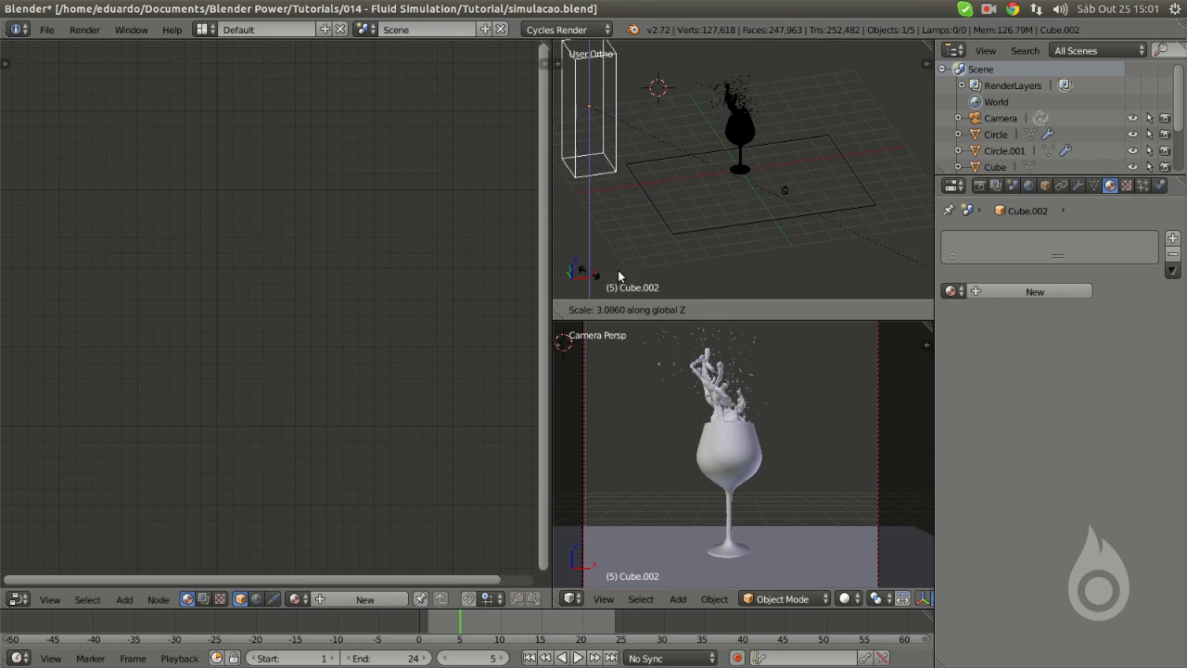
{"action": "left_click", "coordinate": [797, 263]}
{"action": "scroll", "coordinate": [754, 204], "scroll_direction": "down", "scroll_amount": 1}
{"action": "middle_click_drag", "start_coordinate": [754, 204], "coordinate": [732, 199]}
{"action": "key", "text": "s"}
{"action": "key", "text": "y"}
{"action": "left_click", "coordinate": [853, 251]}
- Create a new material on the tall block and darken its Diffuse BSDF color to grey
{"action": "left_click", "coordinate": [1035, 292]}
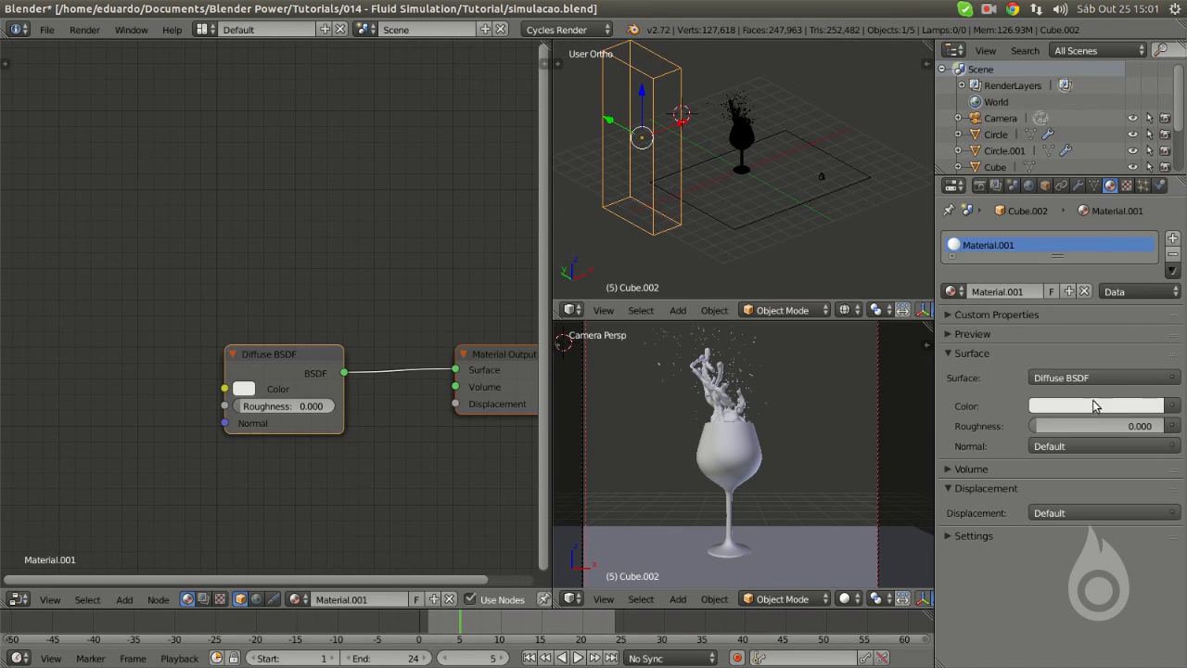
{"action": "left_click", "coordinate": [1082, 406]}
{"action": "left_click_drag", "start_coordinate": [1150, 212], "coordinate": [1151, 221]}
- Move the tall block along the Y axis toward the camera so it stands beside the floor's middle
{"action": "middle_click_drag", "start_coordinate": [687, 175], "coordinate": [721, 233]}
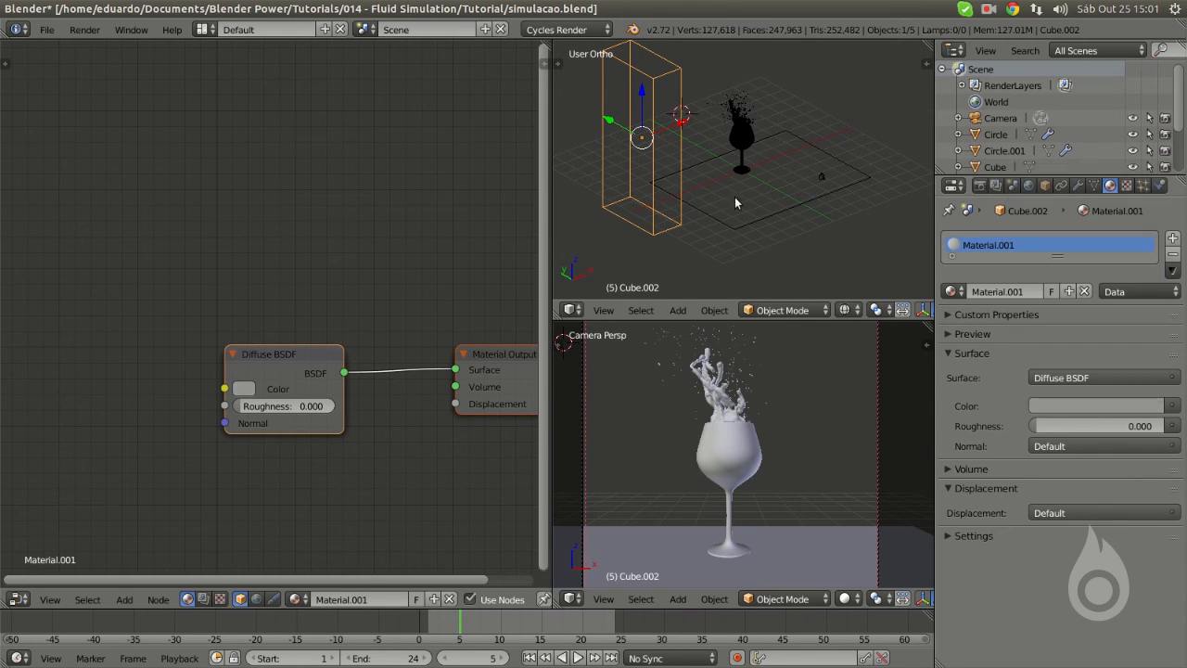
{"action": "left_click_drag", "start_coordinate": [623, 187], "coordinate": [656, 209]}
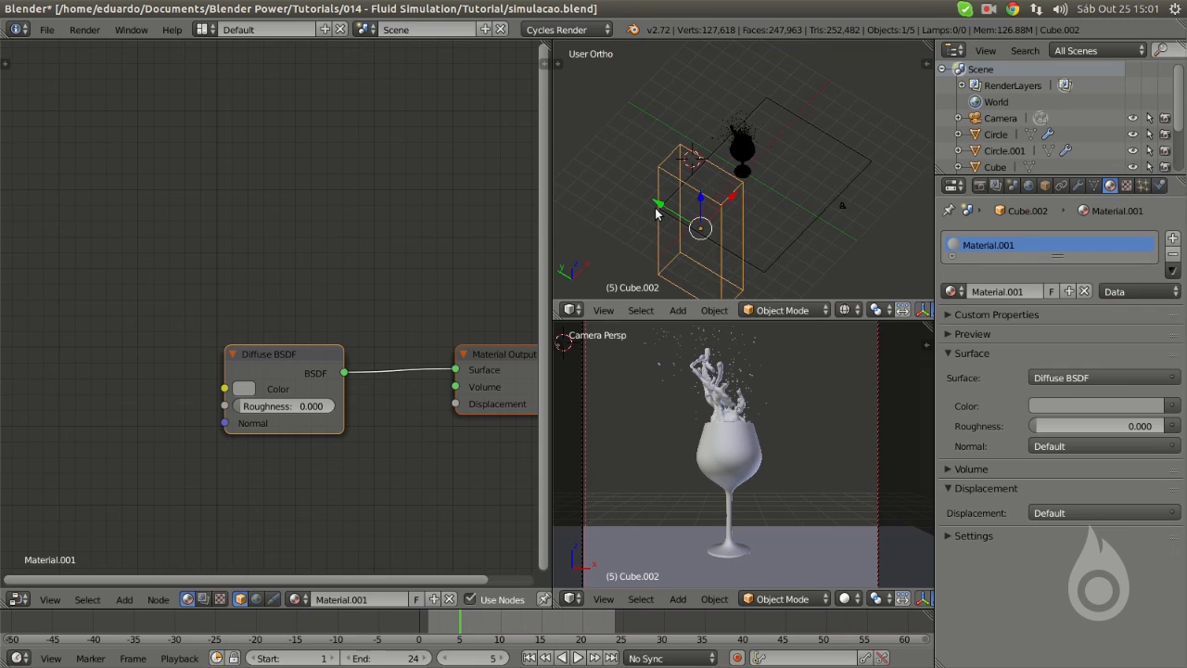
{"action": "key", "text": "KP_7"}
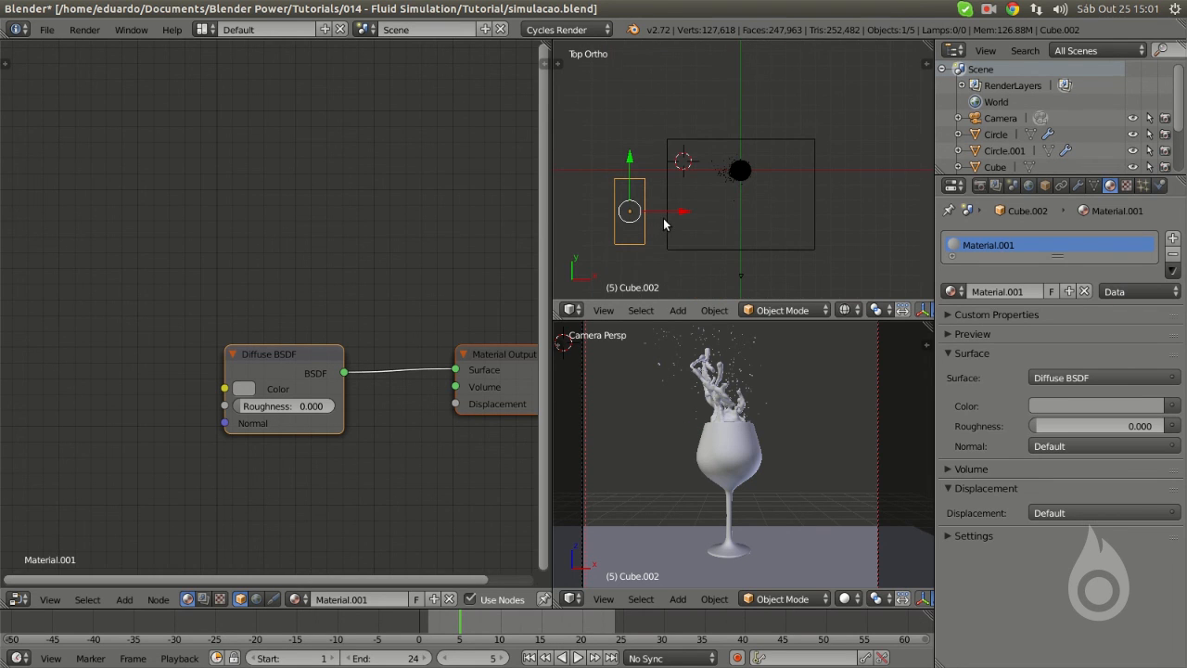
- Duplicate the tall block and place the copy on the opposite side of the glass, well outside the floor plane
{"action": "scroll", "coordinate": [717, 210], "scroll_direction": "down", "scroll_amount": 1}
{"action": "key", "text": "shift+d"}
{"action": "left_click", "coordinate": [883, 210]}
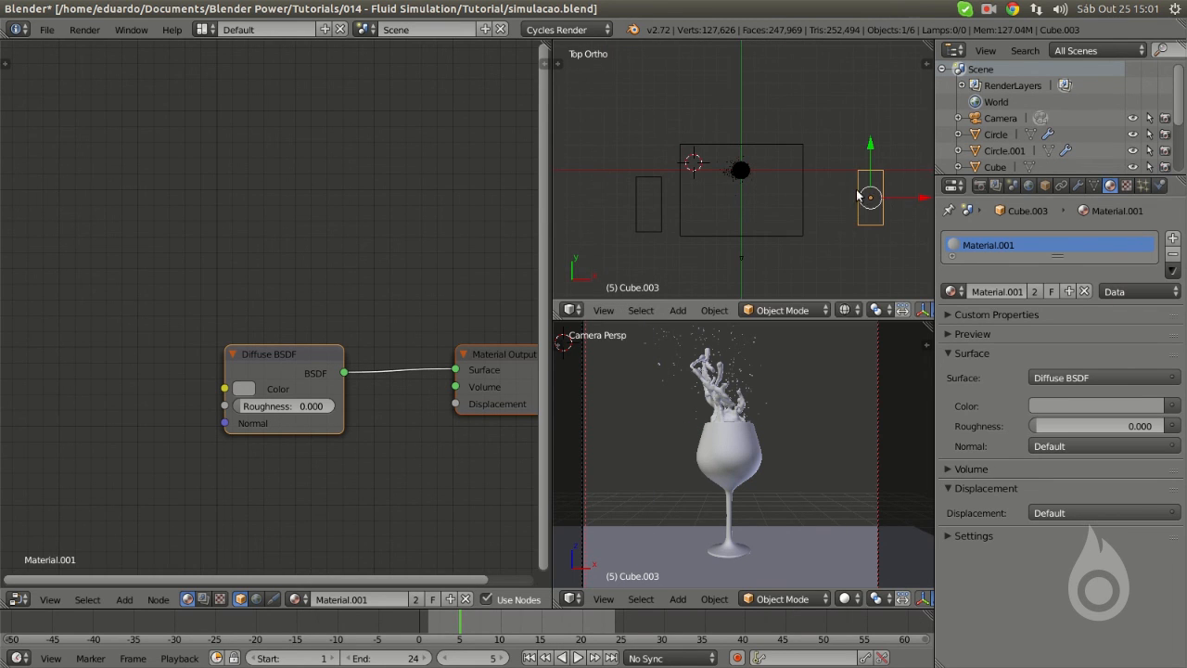
{"action": "left_click_drag", "start_coordinate": [917, 199], "coordinate": [926, 201]}
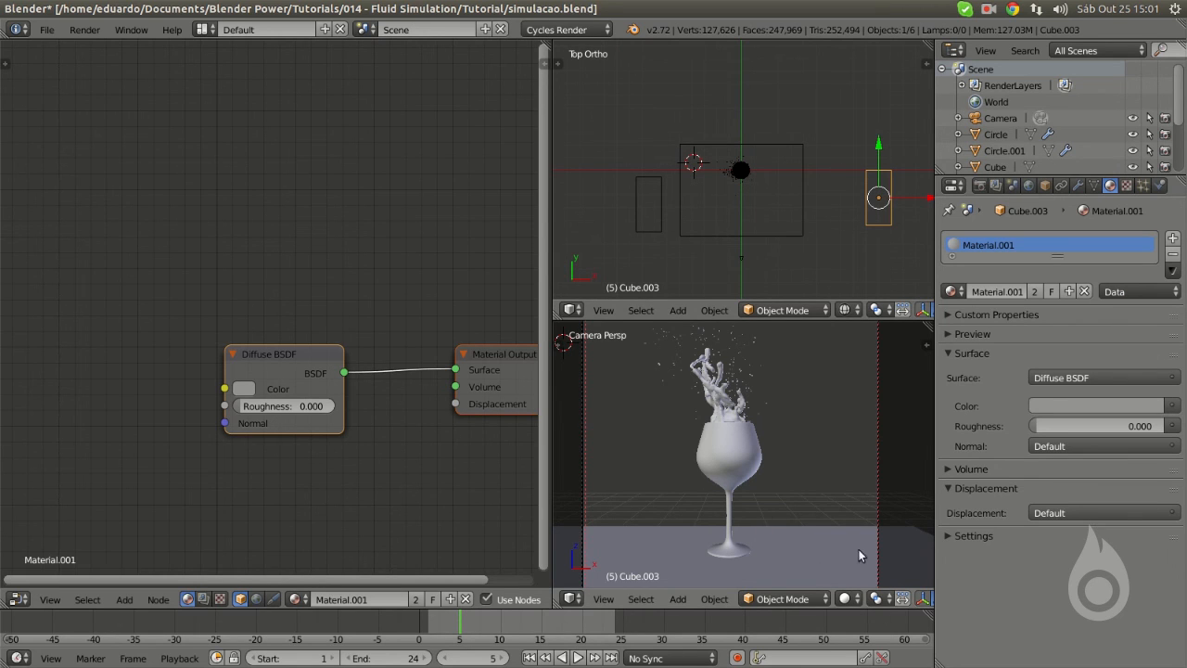
- Preview the camera view in Rendered shading and examine the wine glass in a maximized viewport
{"action": "left_click", "coordinate": [852, 599]}
{"action": "left_click", "coordinate": [845, 599]}
{"action": "left_click", "coordinate": [876, 490]}
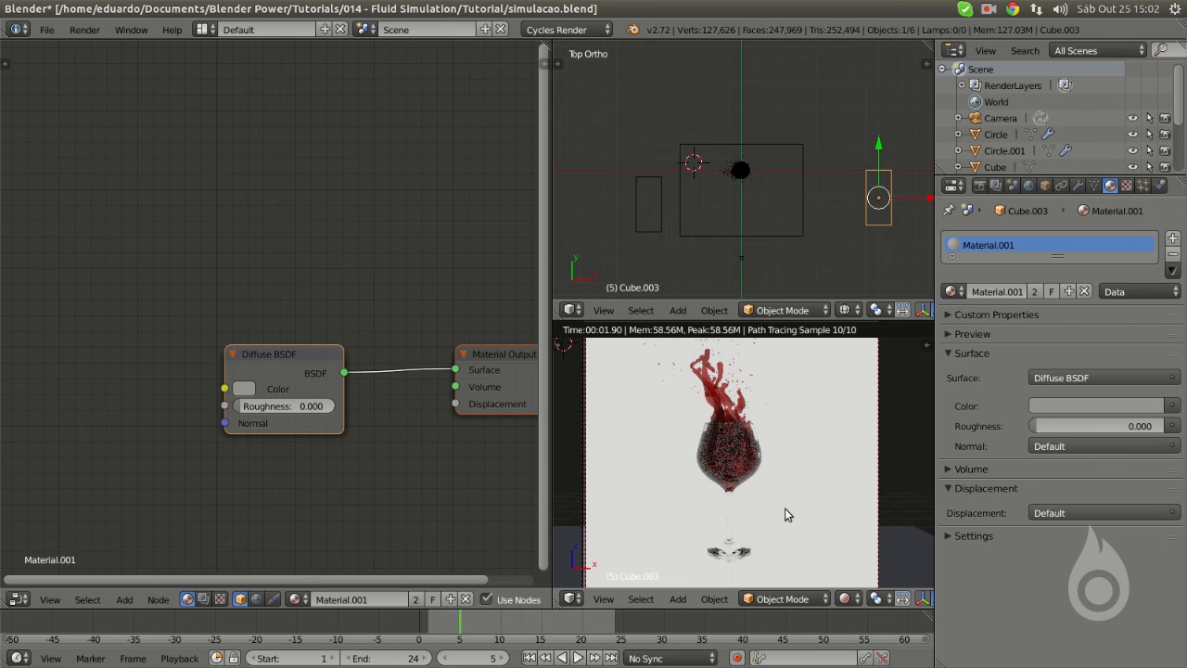
{"action": "scroll", "coordinate": [785, 508], "scroll_direction": "down", "scroll_amount": 3}
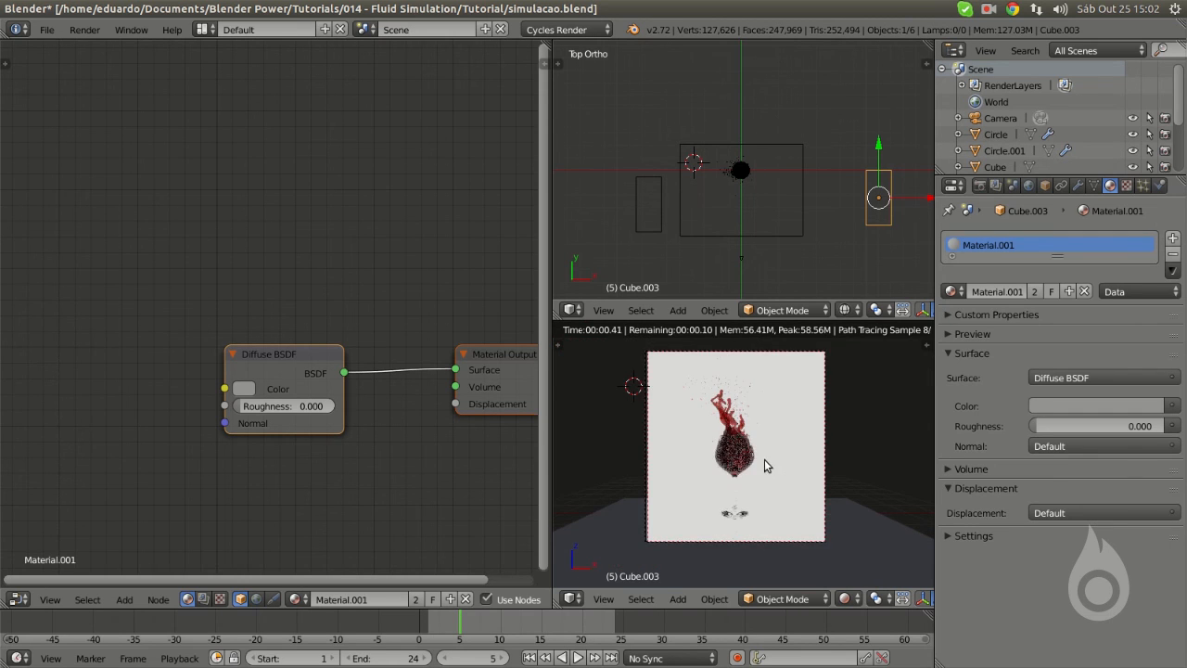
{"action": "scroll", "coordinate": [764, 459], "scroll_direction": "up", "scroll_amount": 2}
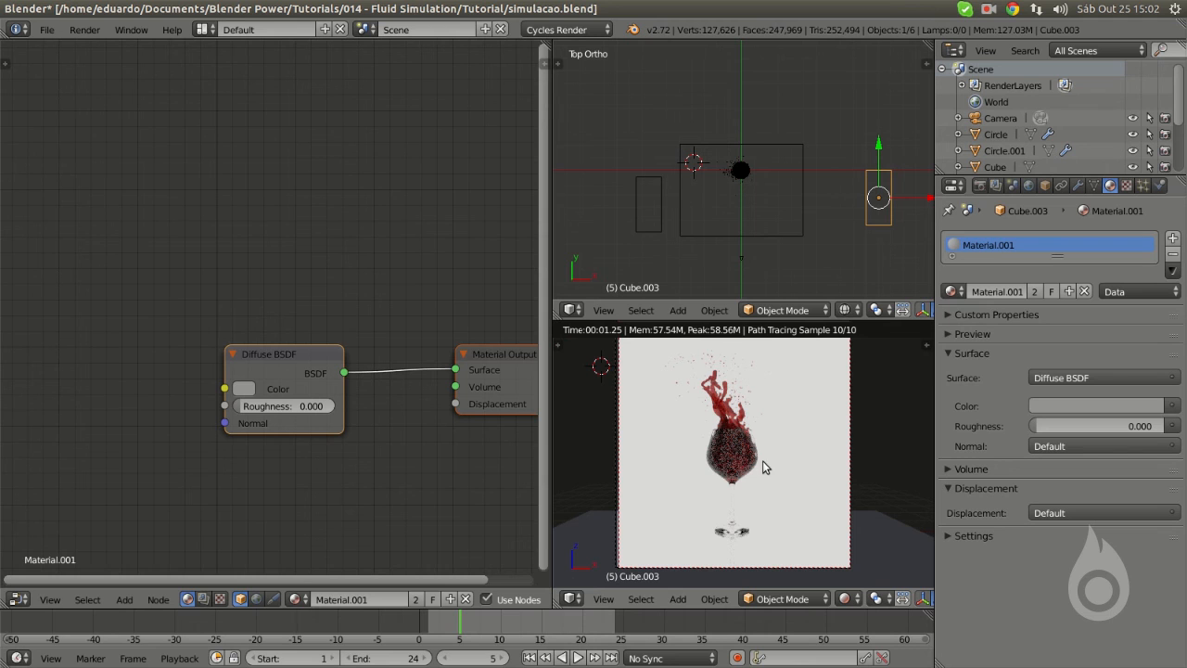
{"action": "key", "text": "ctrl+Up"}
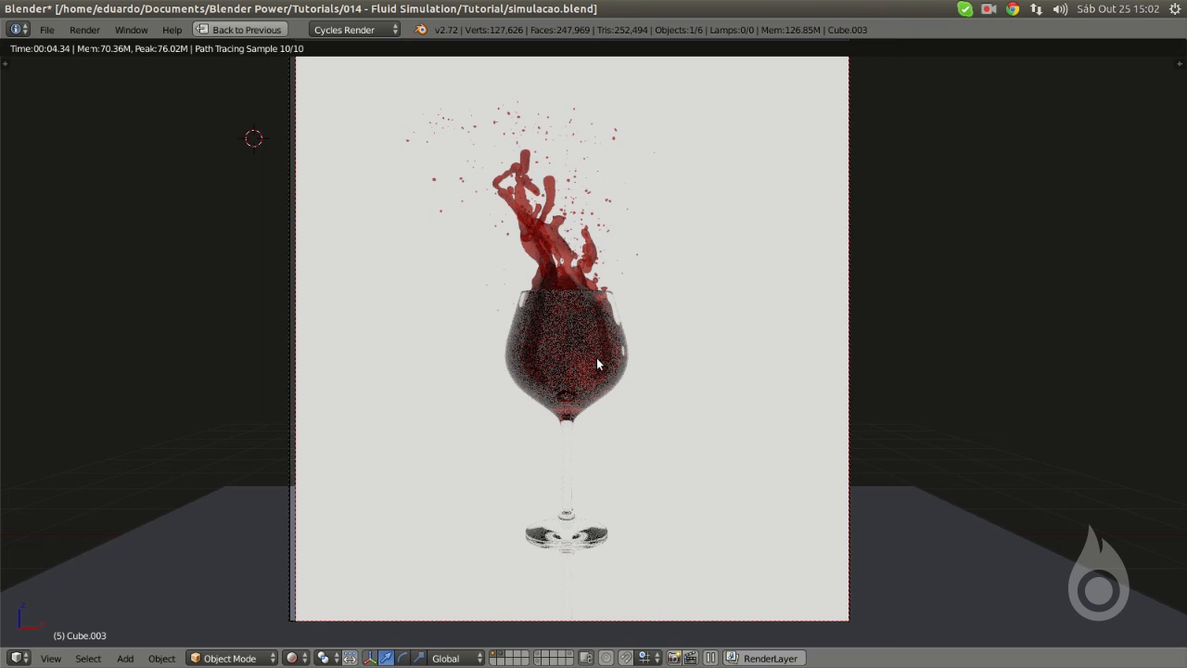
{"action": "key", "text": "ctrl+Up"}
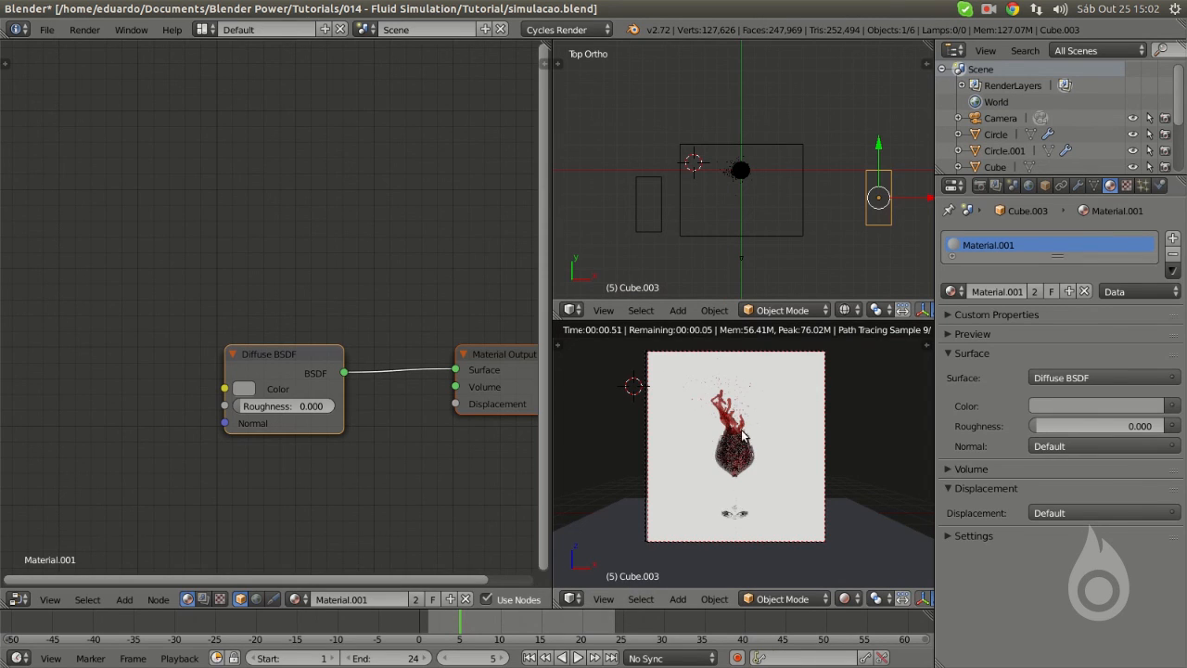
- Set the Cycles render samples to 600 in the render sampling settings
{"action": "left_click", "coordinate": [979, 185]}
{"action": "scroll", "coordinate": [1074, 363], "scroll_direction": "down", "scroll_amount": 2}
{"action": "scroll", "coordinate": [1074, 363], "scroll_direction": "down", "scroll_amount": 2}
{"action": "left_click", "coordinate": [1124, 475]}
{"action": "scroll", "coordinate": [1131, 464], "scroll_direction": "down", "scroll_amount": 3}
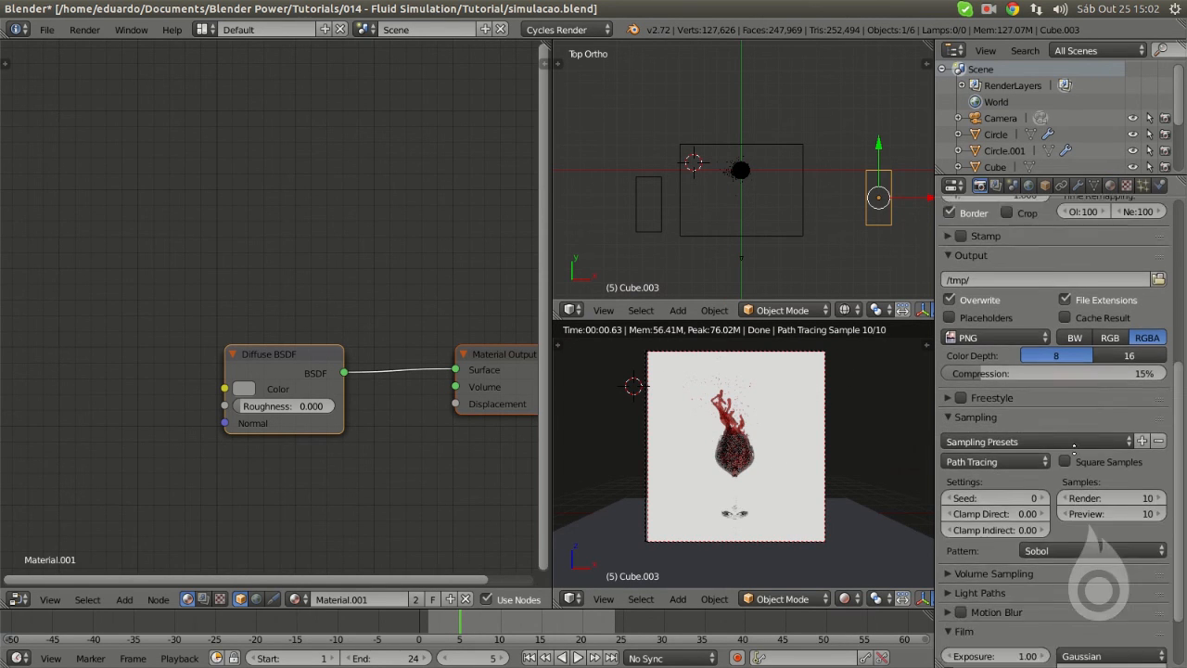
{"action": "left_click", "coordinate": [1135, 455]}
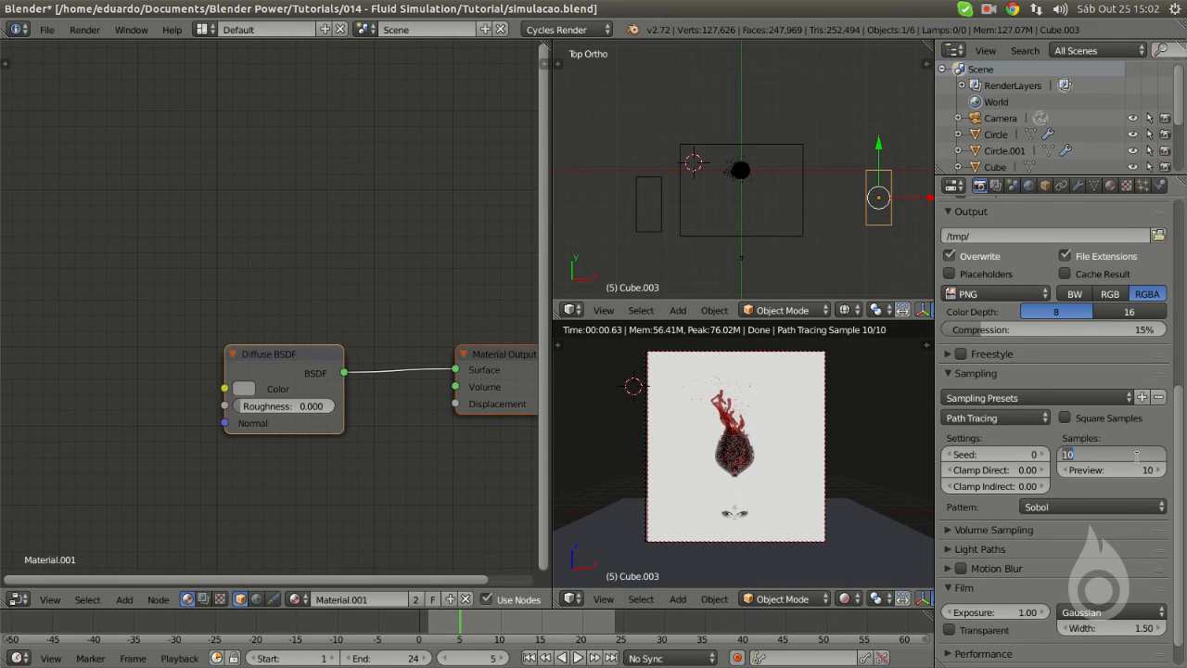
{"action": "type", "text": "600"}
{"action": "key", "text": "Return"}
- Return the camera viewport to Solid shading and clear the render border
{"action": "left_click_drag", "start_coordinate": [1180, 506], "coordinate": [1180, 333]}
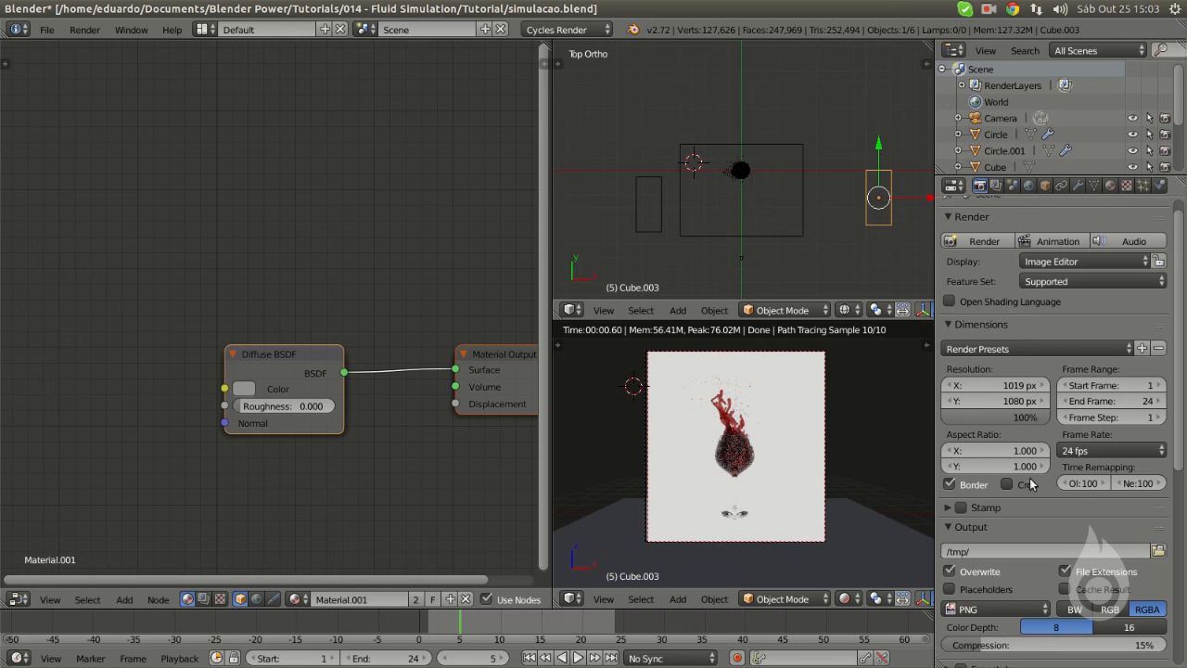
{"action": "scroll", "coordinate": [1049, 550], "scroll_direction": "down", "scroll_amount": 3}
{"action": "key", "text": "shift+z"}
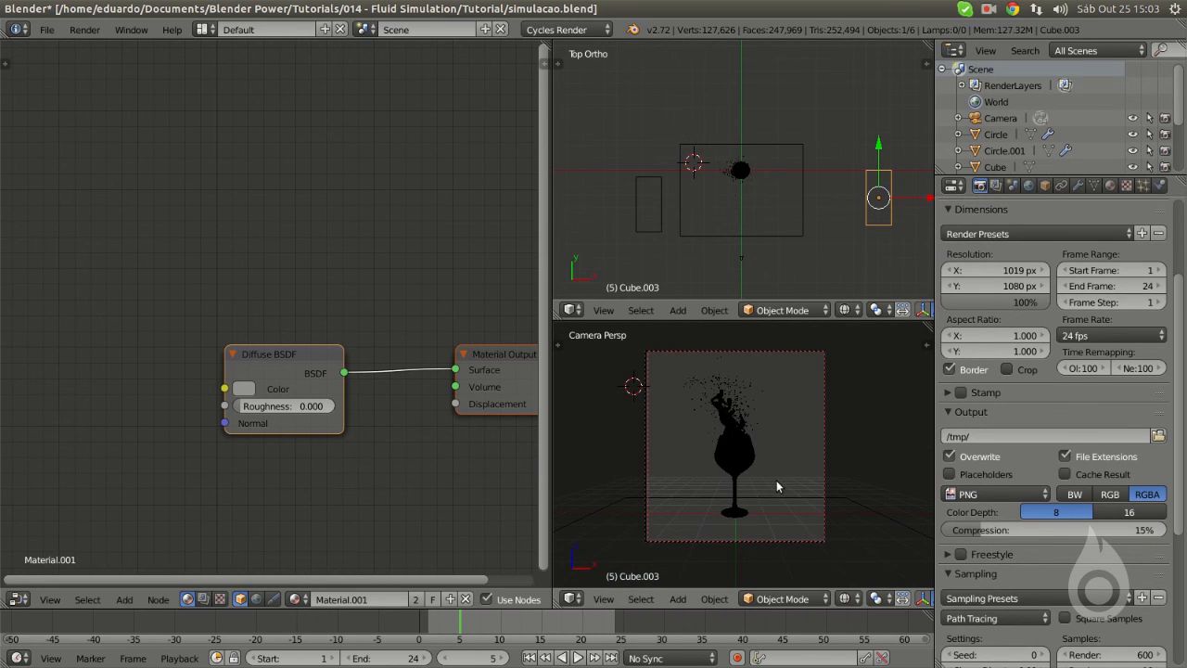
{"action": "key", "text": "z"}
{"action": "key", "text": "ctrl+alt+b"}
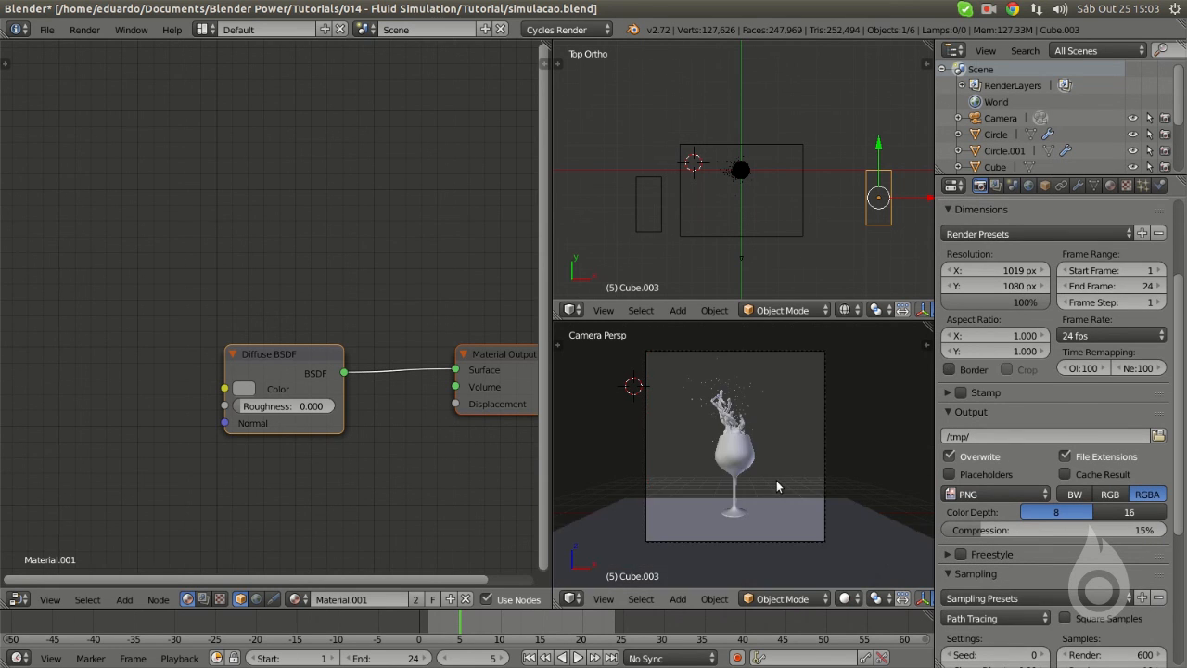
- Save the scene over the existing simulacao.blend file and render the current frame
{"action": "key", "text": "ctrl+s"}
{"action": "left_click", "coordinate": [777, 480]}
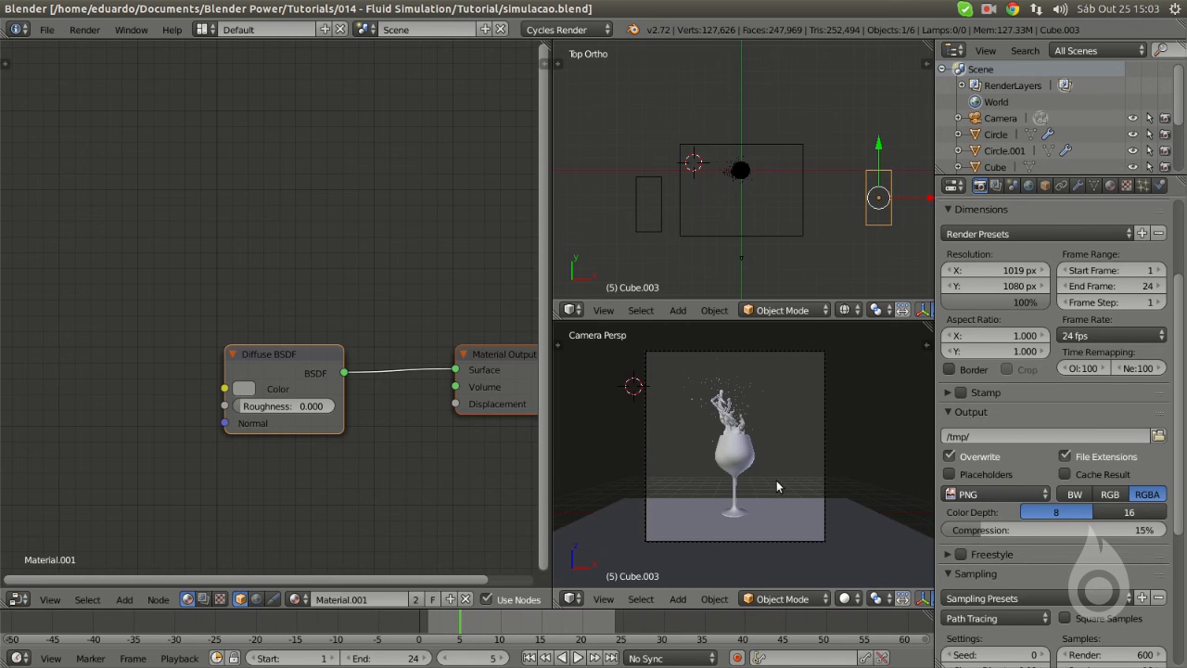
{"action": "scroll", "coordinate": [1068, 403], "scroll_direction": "up", "scroll_amount": 1}
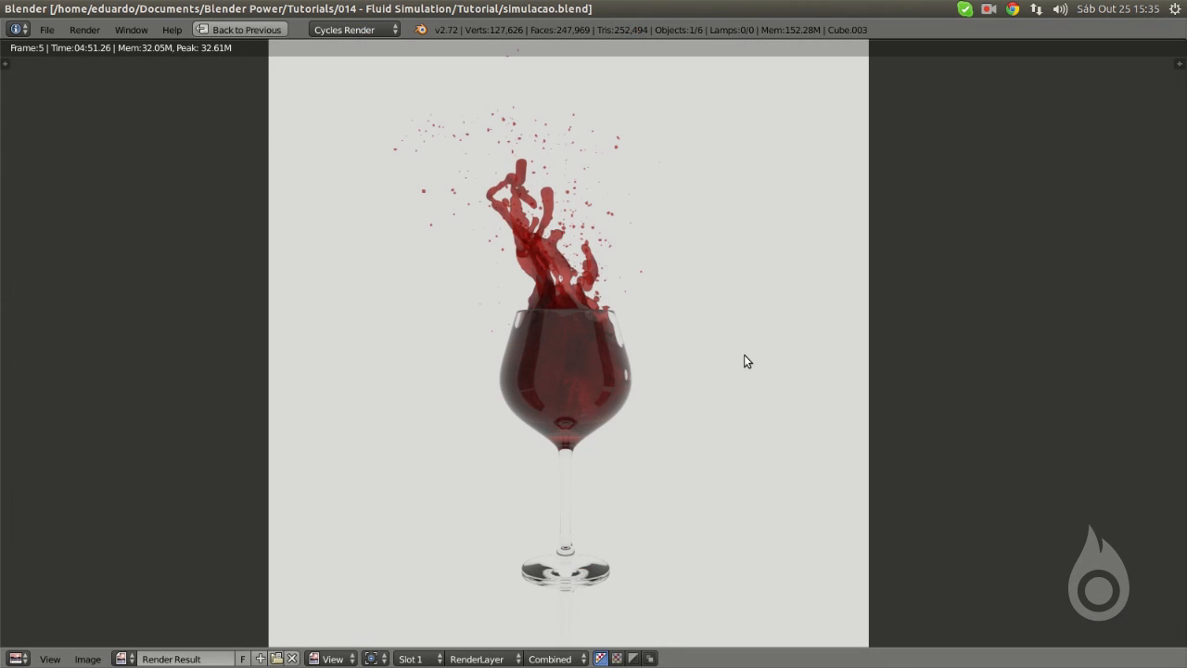